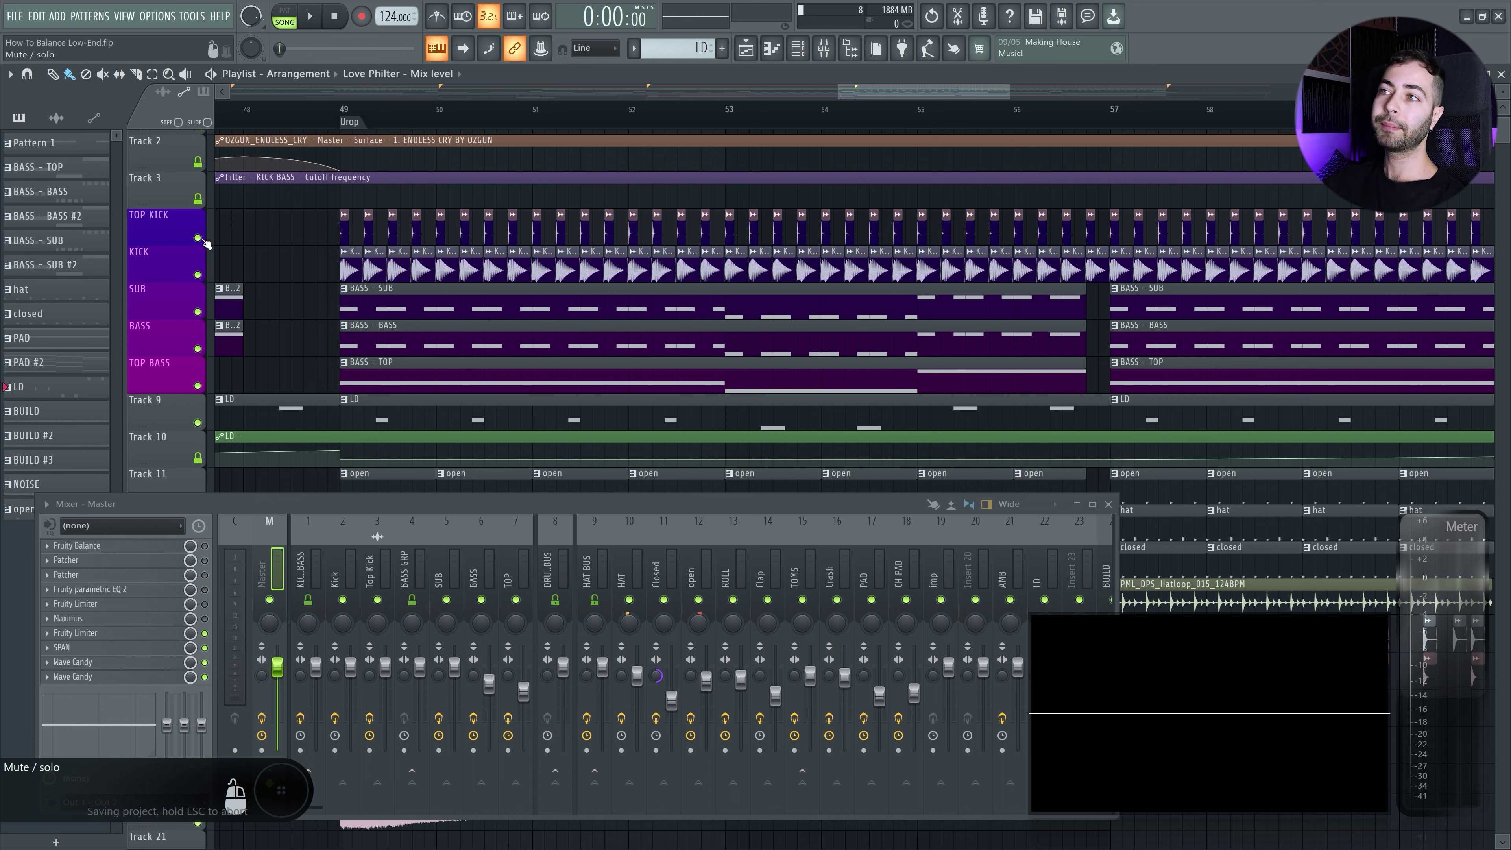
# - Play the arrangement from just before the Drop marker, look over all its tracks with the mixer closed, and stop playback
pyautogui.click(249, 109)
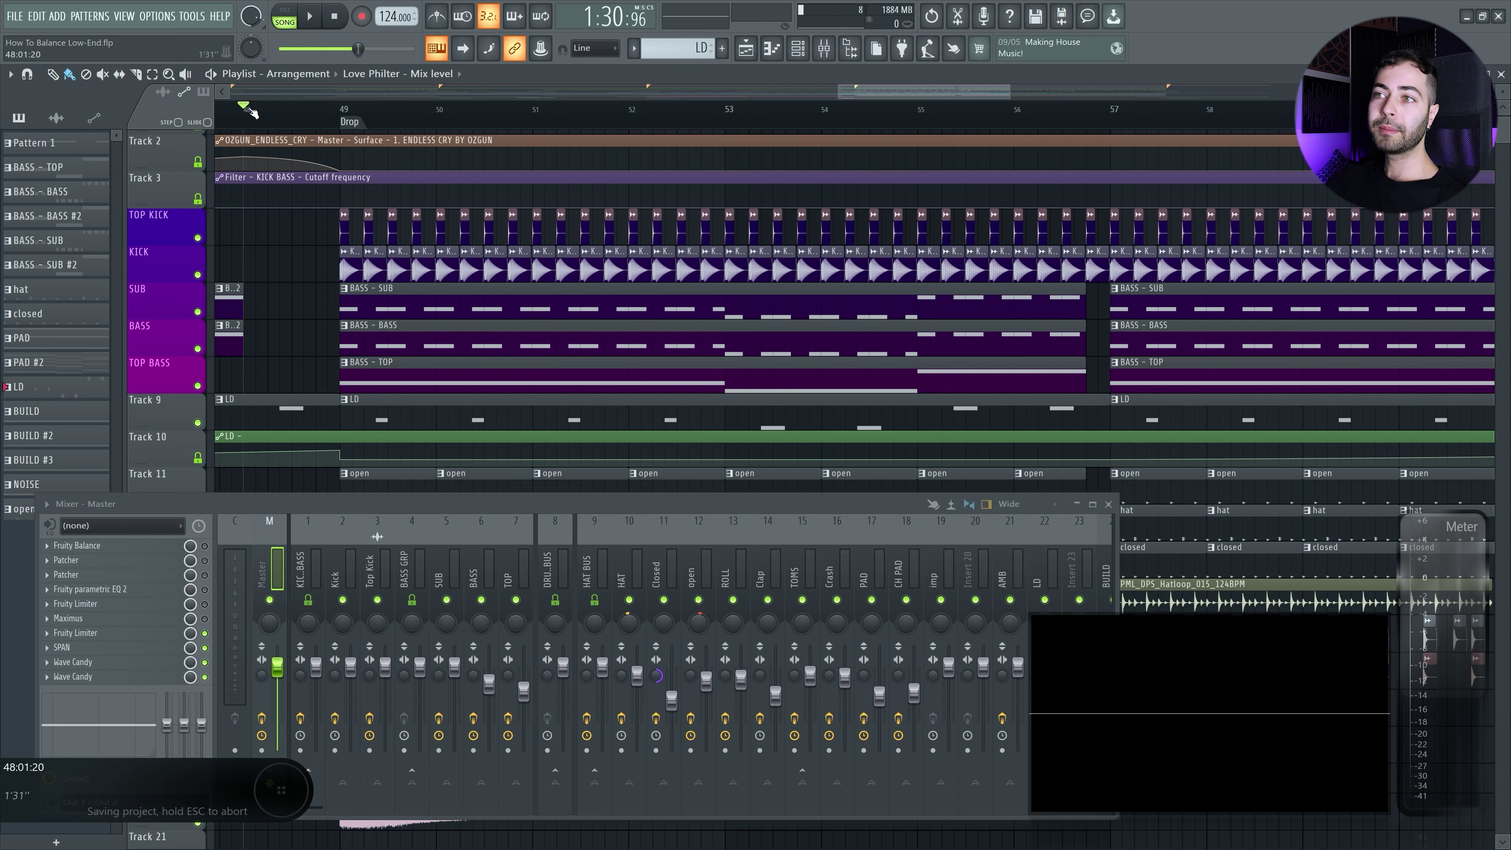
pyautogui.scroll(-3, 410, 286)
pyautogui.press('space')
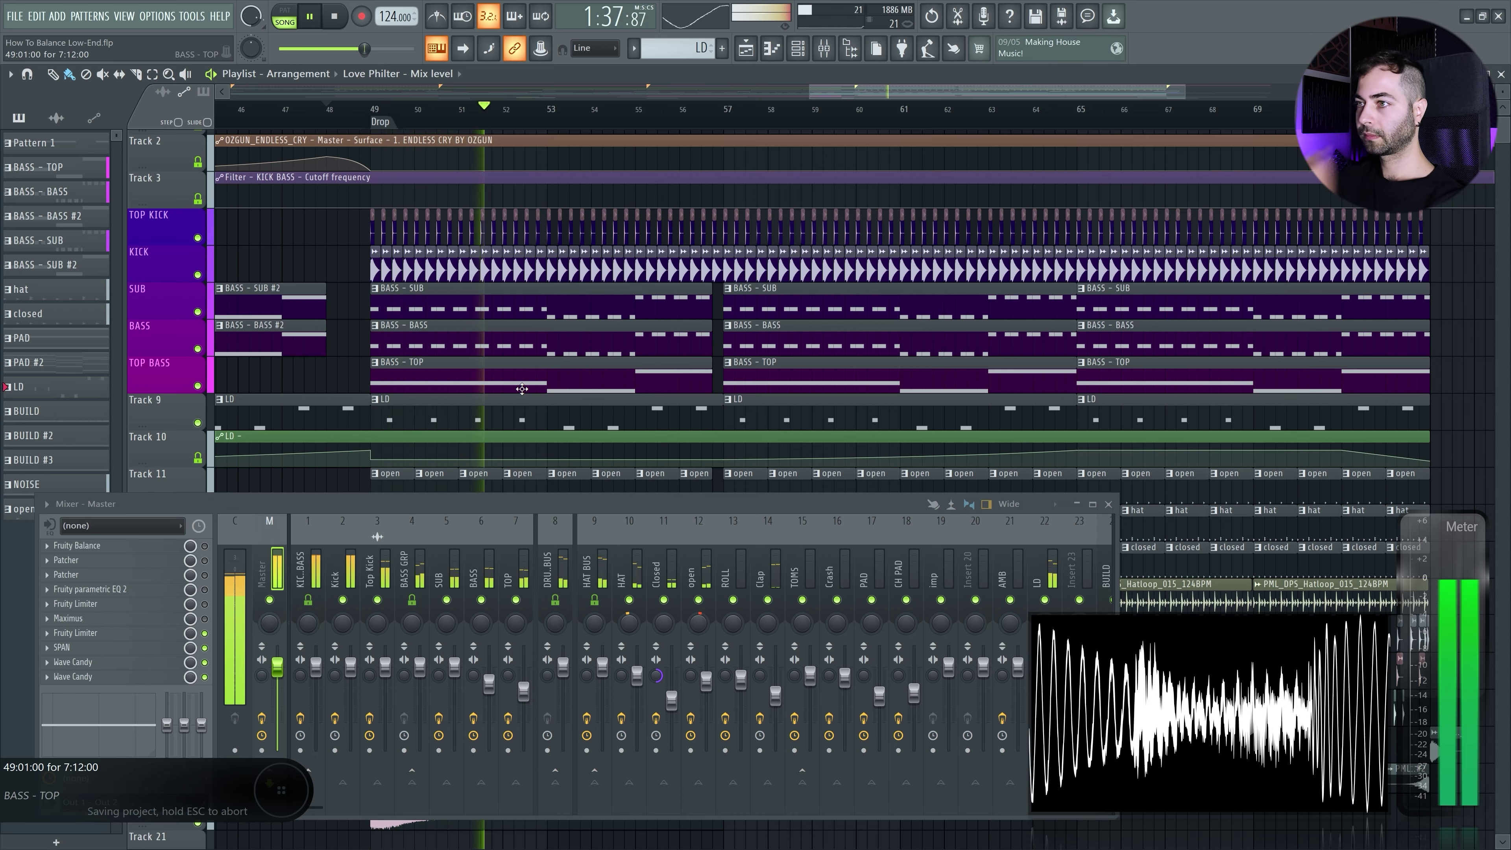
pyautogui.scroll(-3, 522, 389)
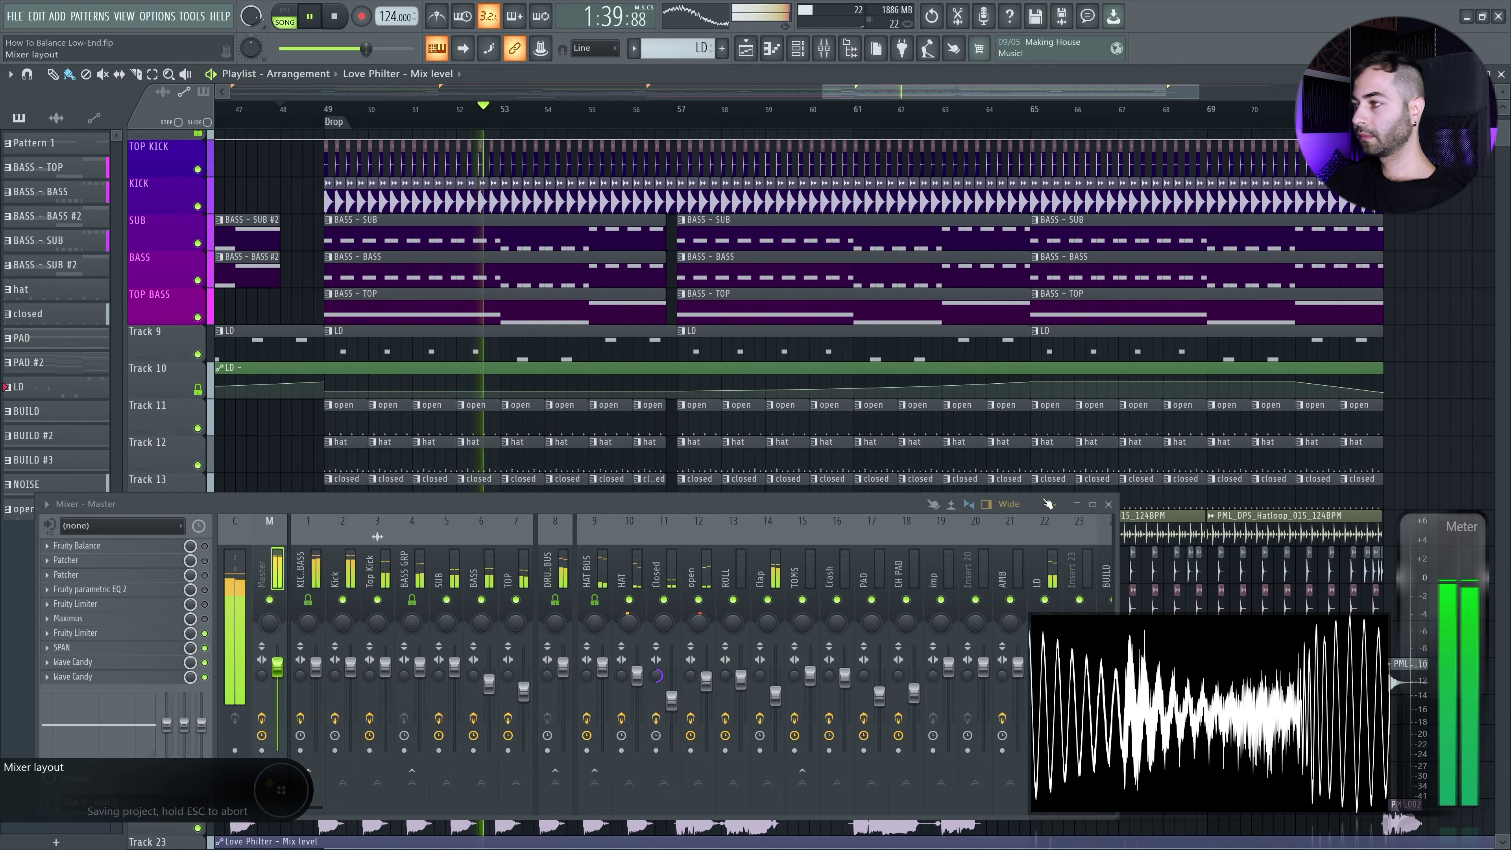
pyautogui.press('F9')
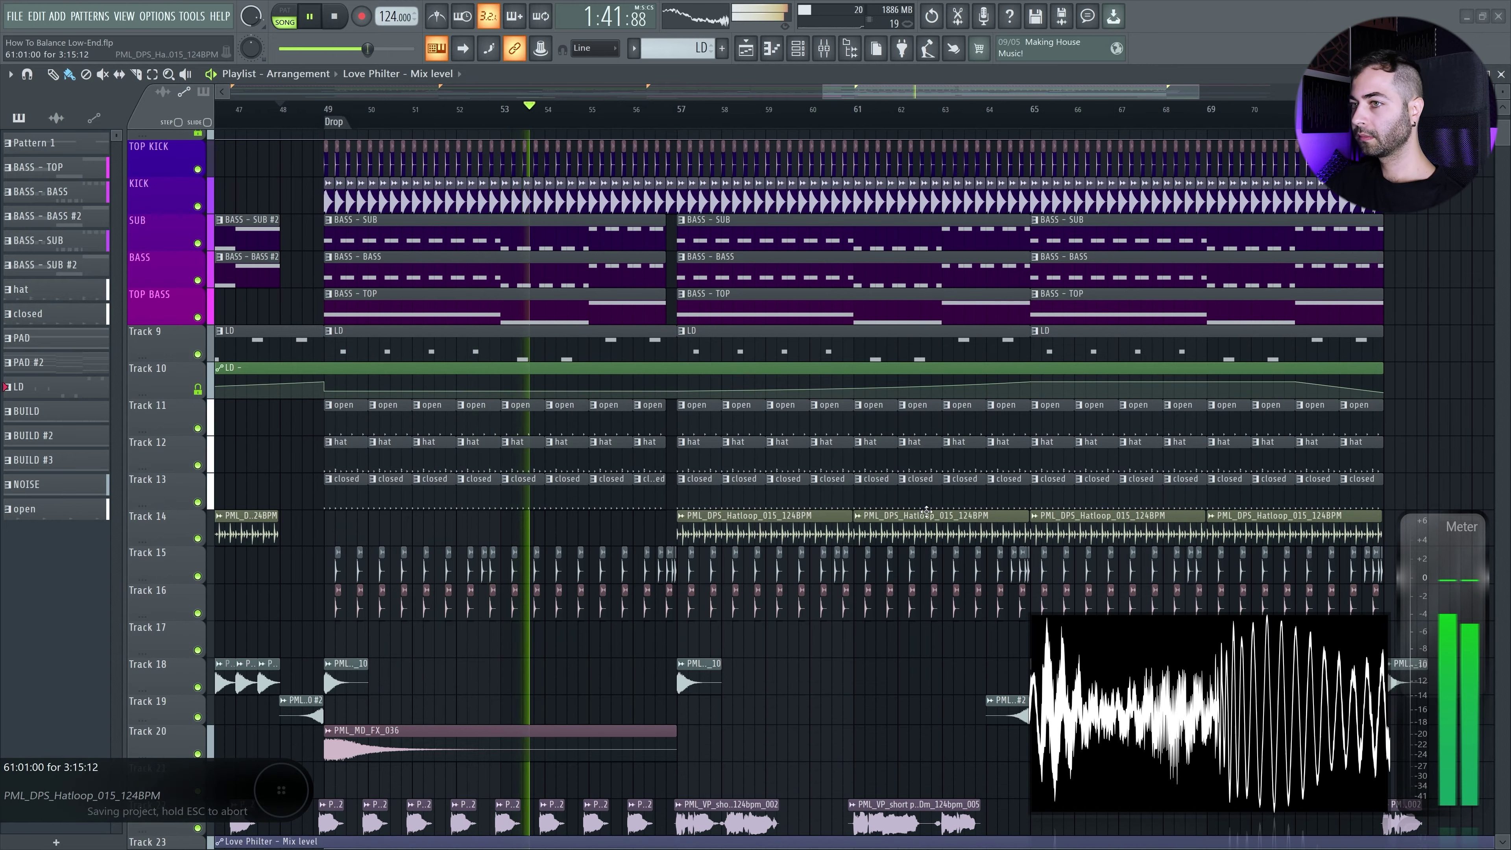
pyautogui.scroll(-10, 892, 528)
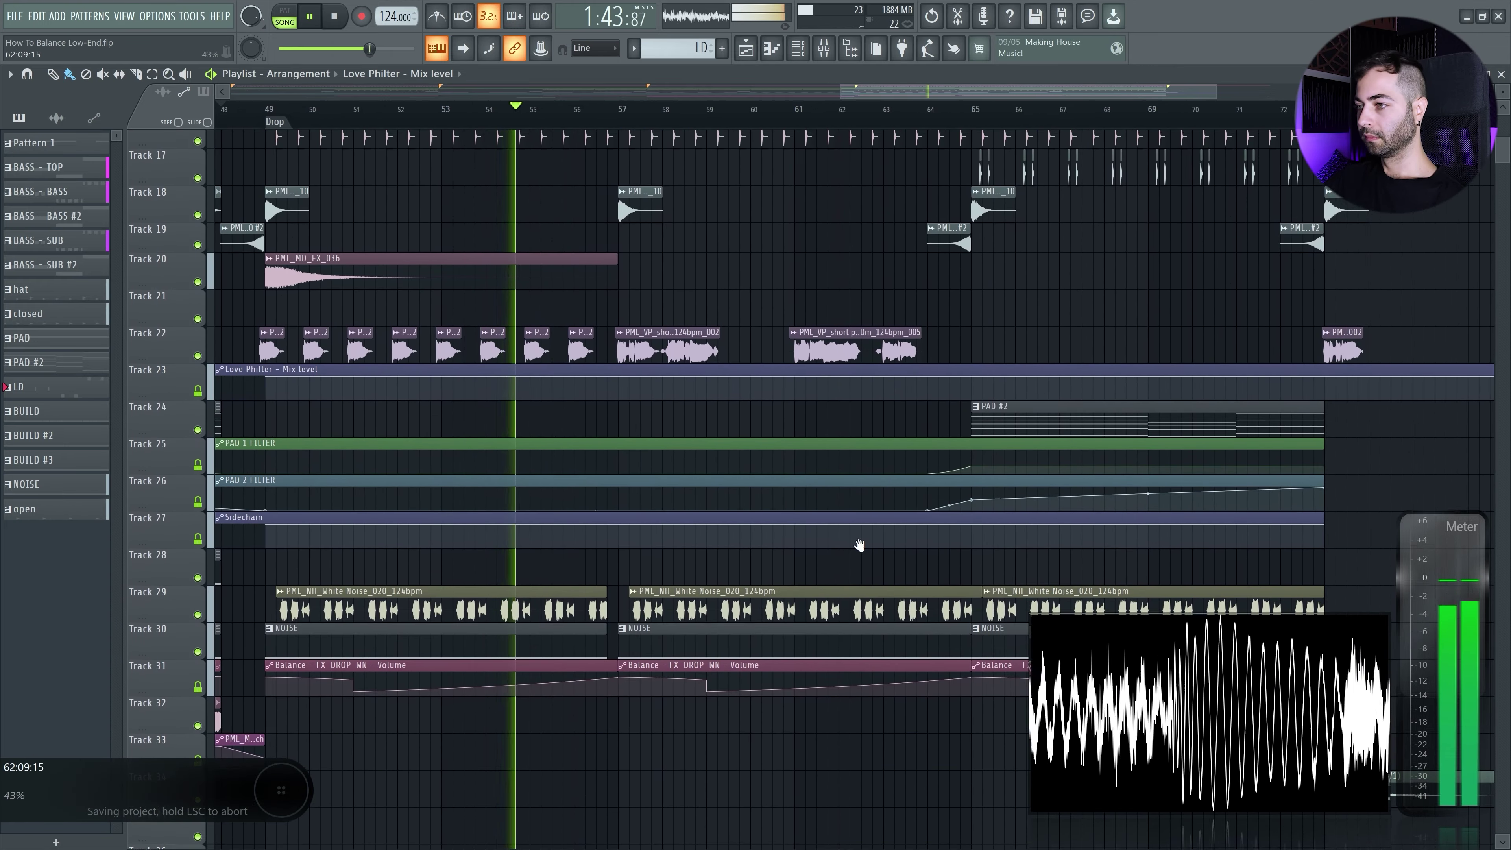
pyautogui.scroll(12, 859, 545)
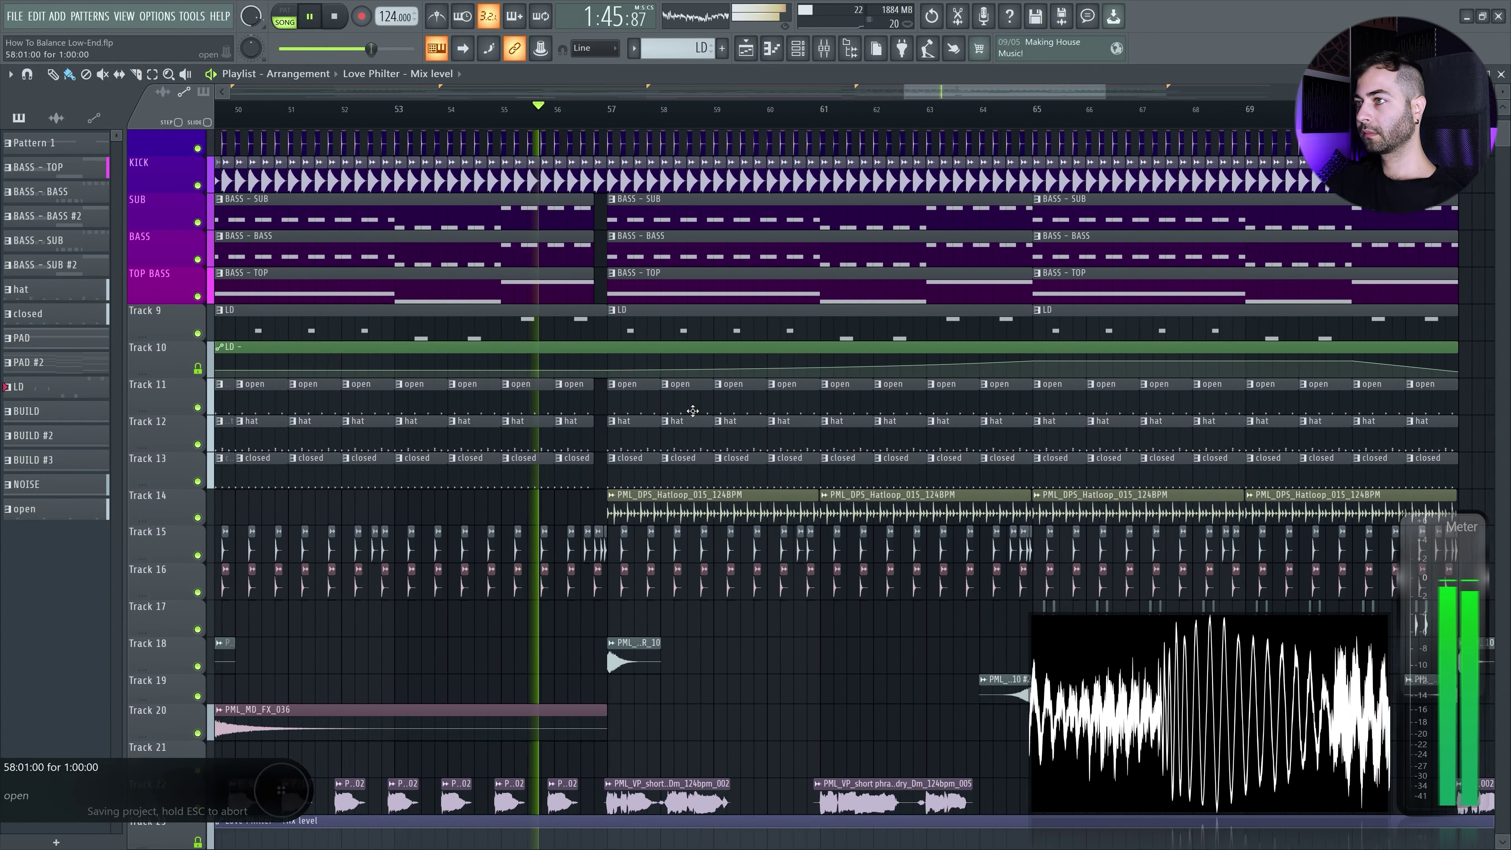
pyautogui.scroll(3, 693, 411)
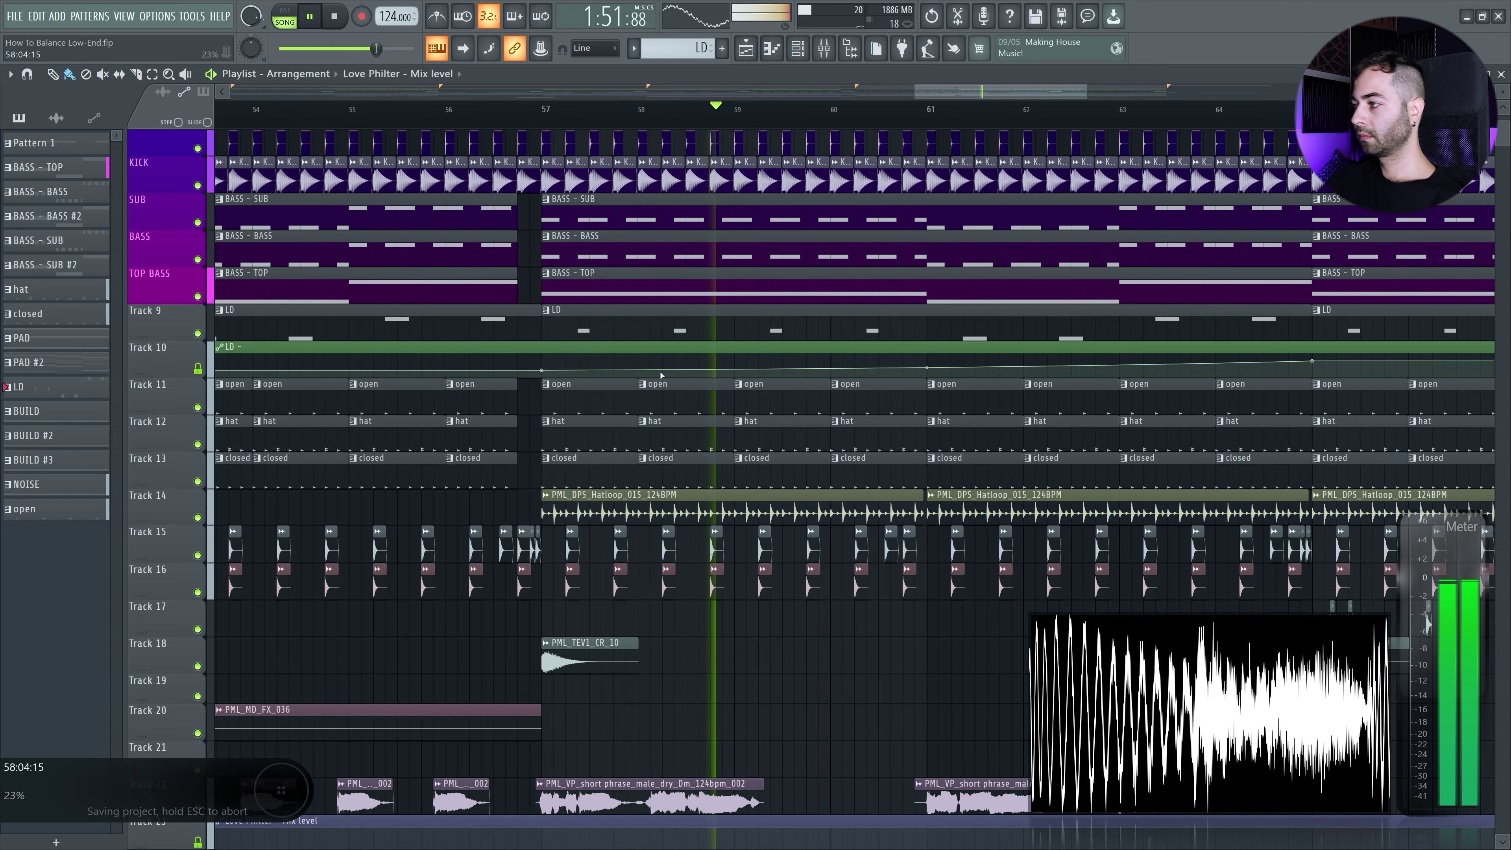
pyautogui.moveTo(823, 405)
pyautogui.mouseDown()
pyautogui.moveTo(712, 432)
pyautogui.moveTo(812, 432)
pyautogui.mouseUp()
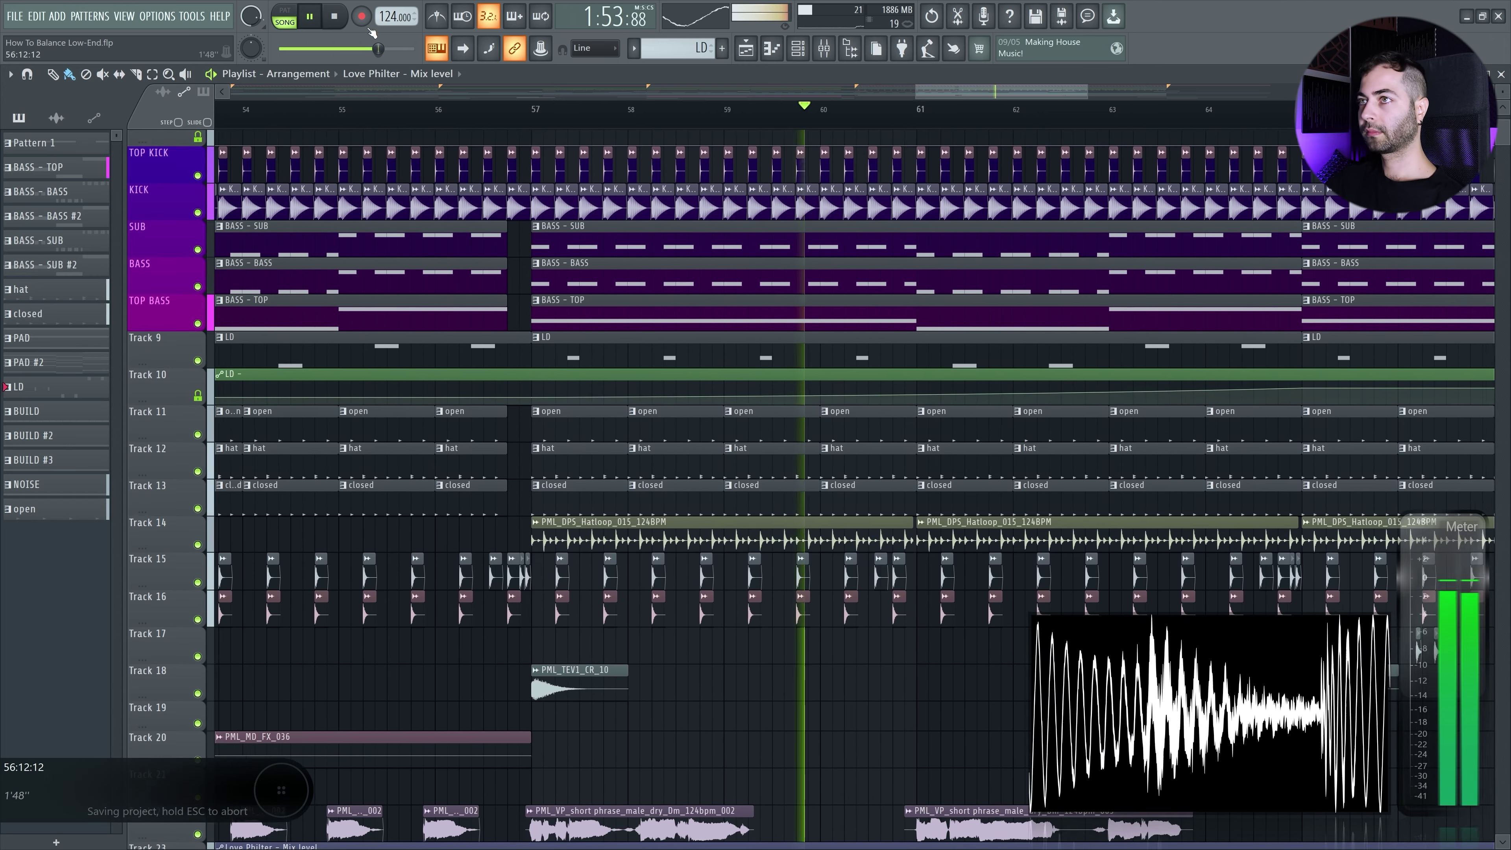
pyautogui.click(334, 16)
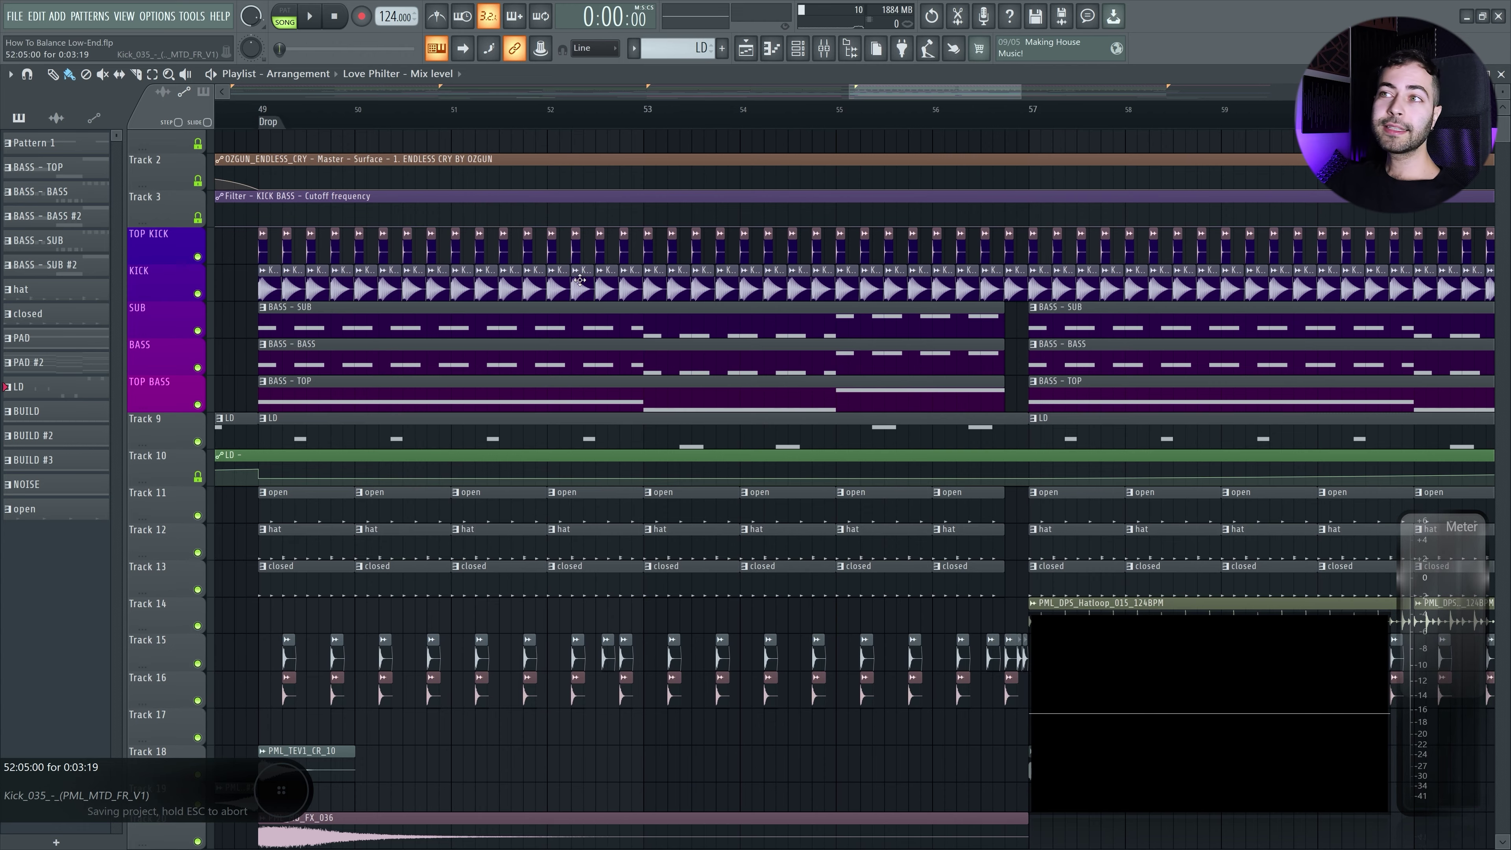
# - Solo the TOP KICK track and audition it briefly from the Drop marker
pyautogui.click(259, 111)
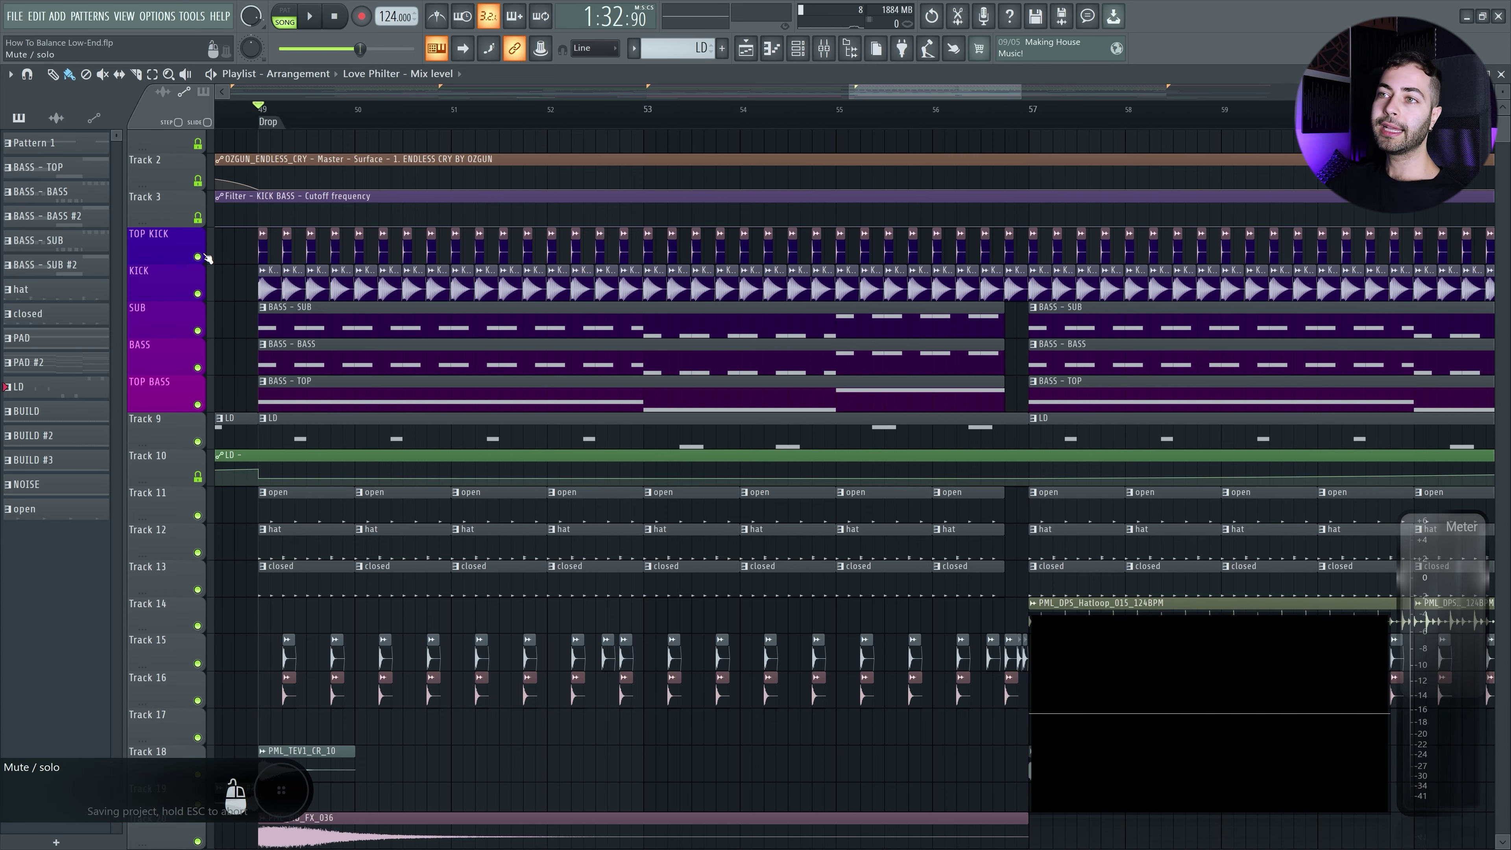
pyautogui.rightClick(198, 257)
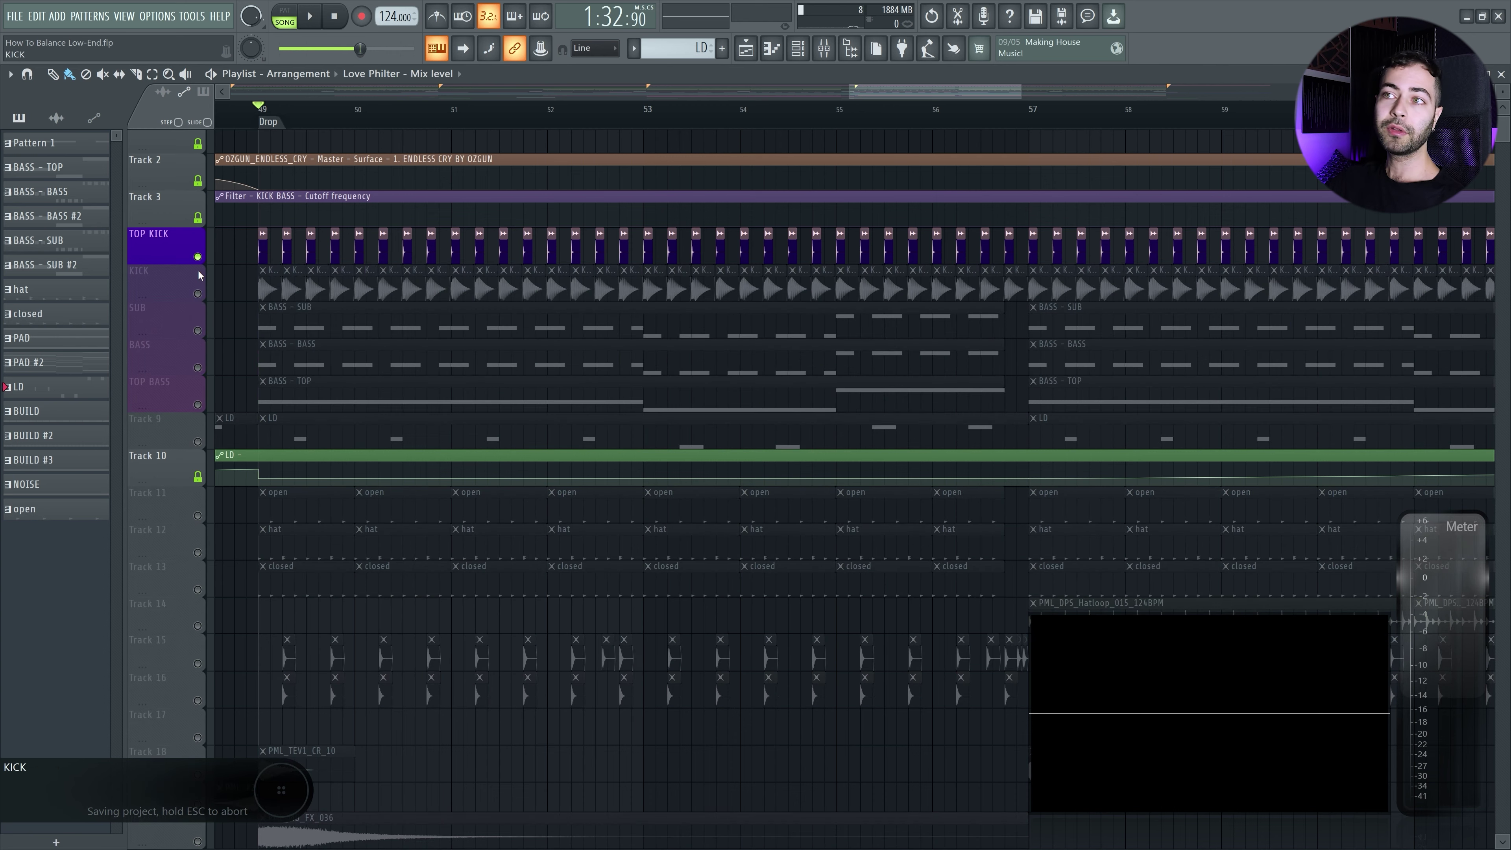
pyautogui.keyDown('ctrl'); pyautogui.scroll(3, 378, 392); pyautogui.keyUp('ctrl')
pyautogui.scroll(1, 376, 408)
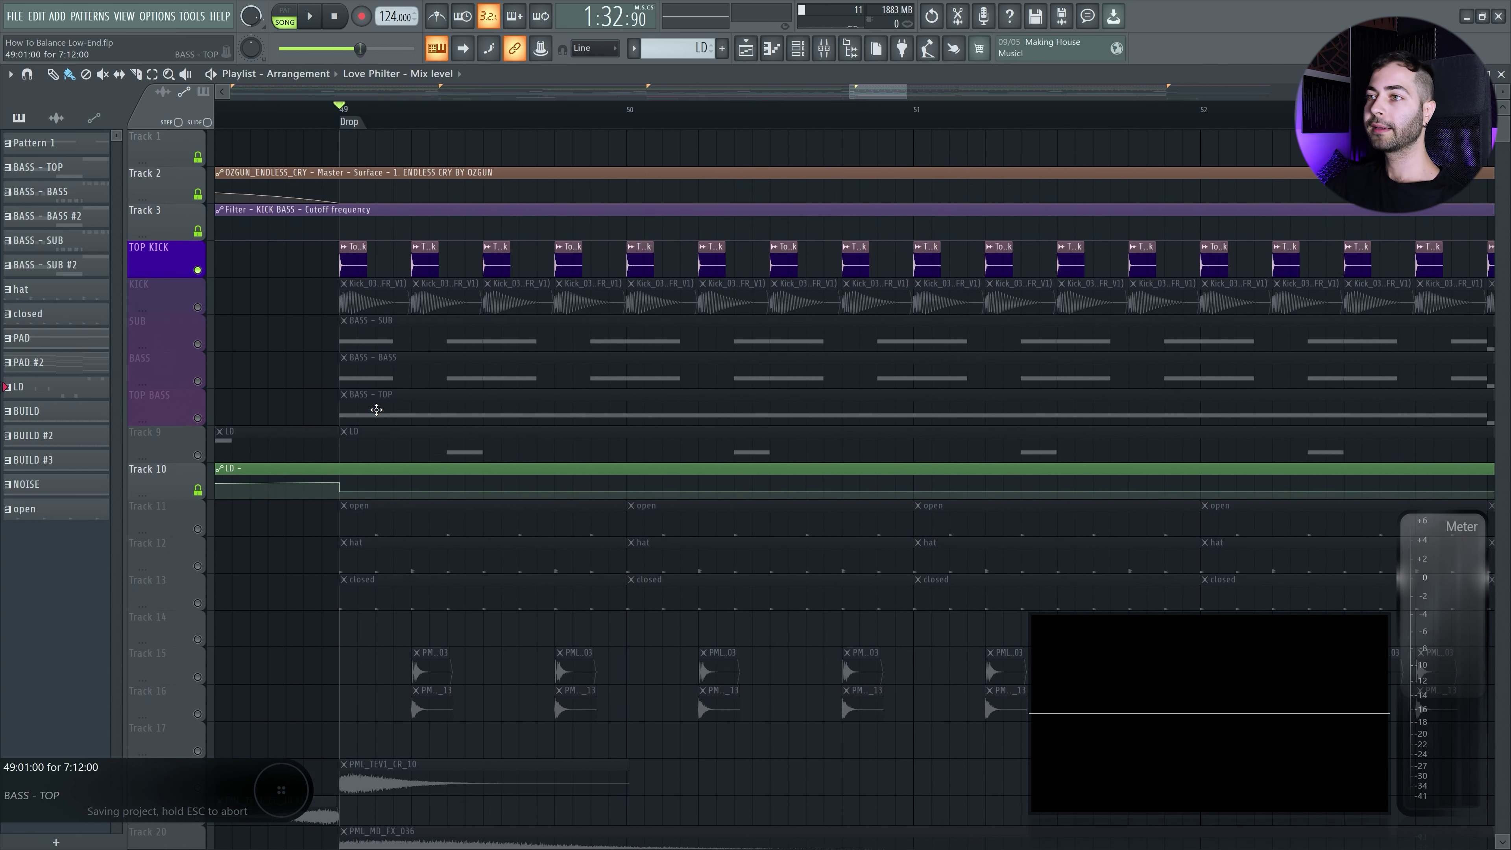
pyautogui.press('space')
pyautogui.press('space')
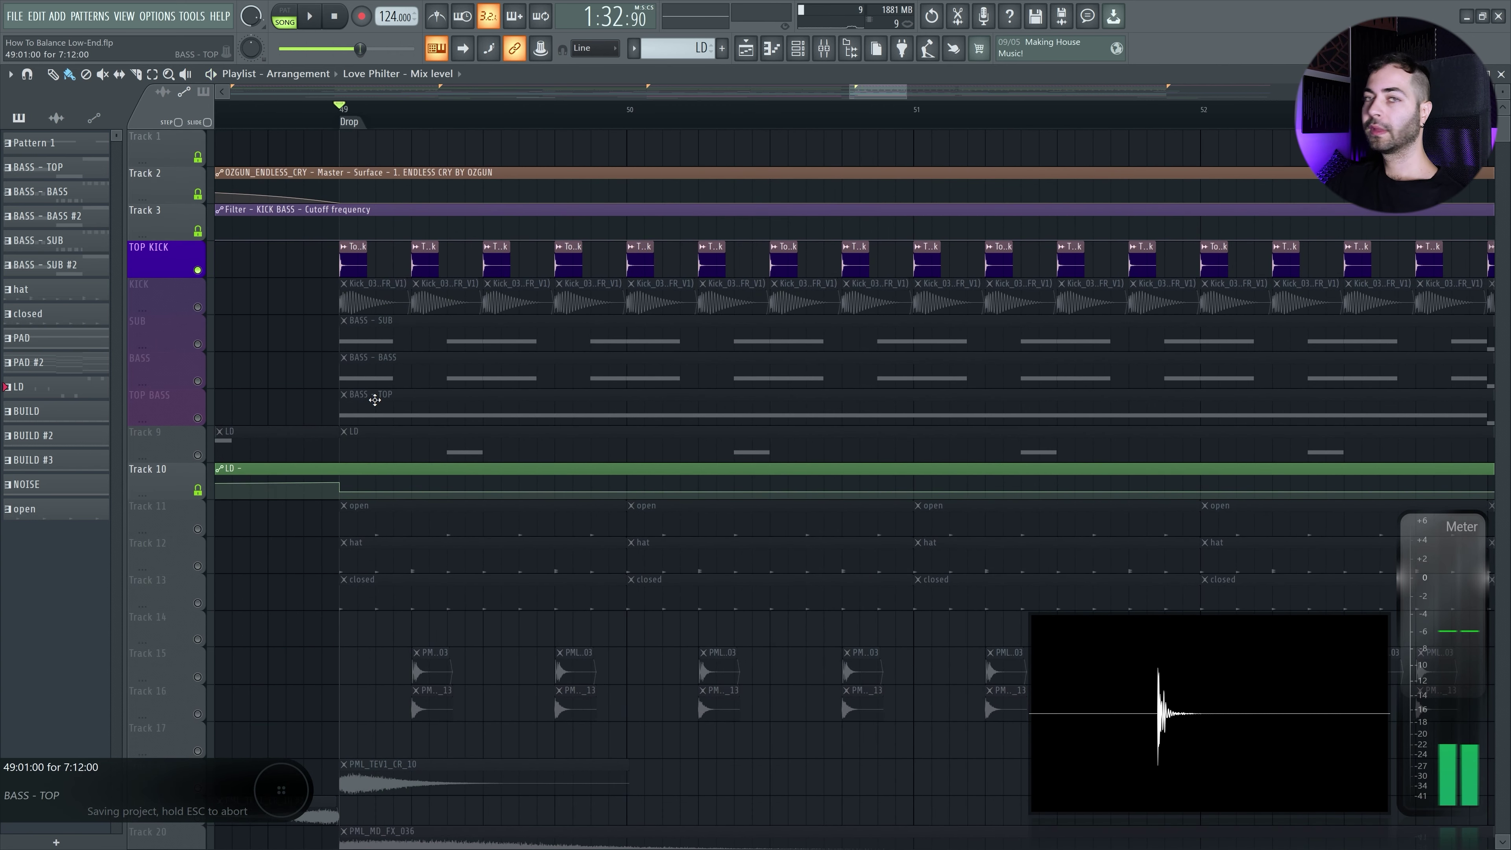
# - Solo the KICK track and audition it from the Drop marker
pyautogui.keyDown('ctrl'); pyautogui.click(203, 308); pyautogui.keyUp('ctrl')
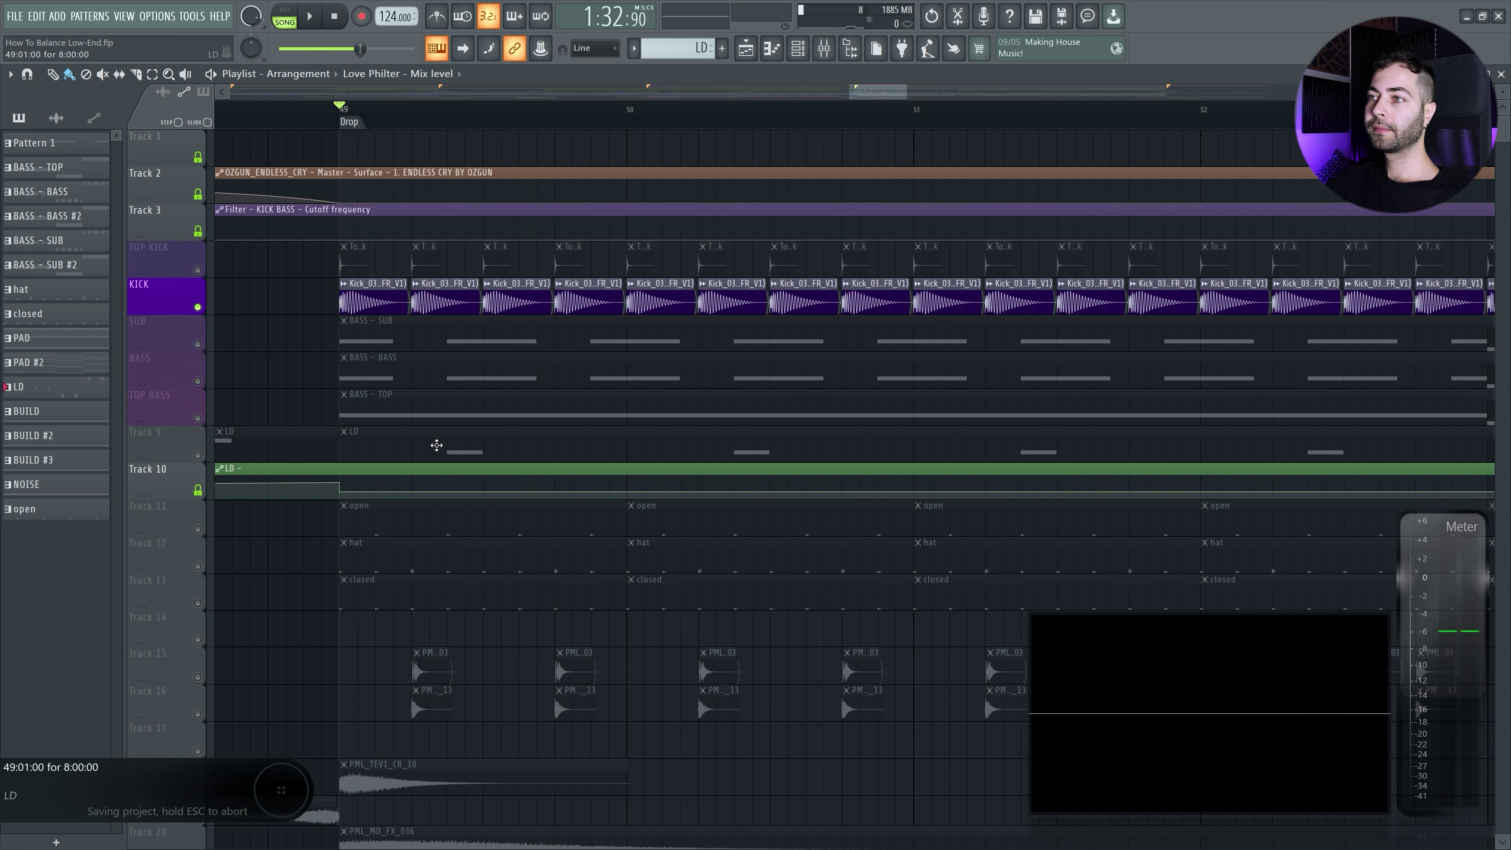
pyautogui.press('space')
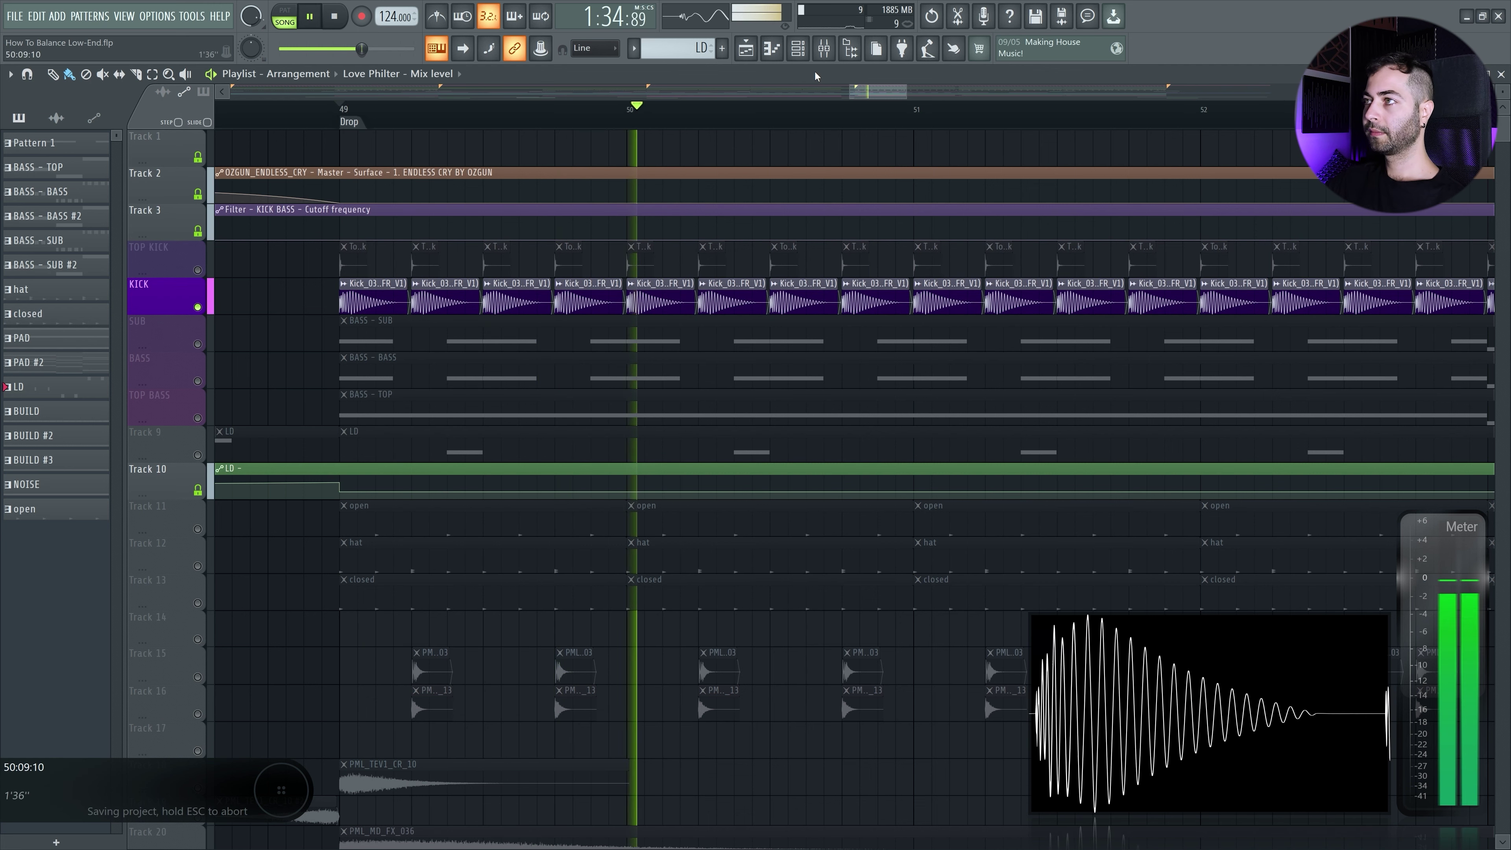
pyautogui.press('space')
# - Solo the SUB track and raise its mixer volume while it plays from the drop
pyautogui.keyDown('ctrl'); pyautogui.click(198, 344); pyautogui.keyUp('ctrl')
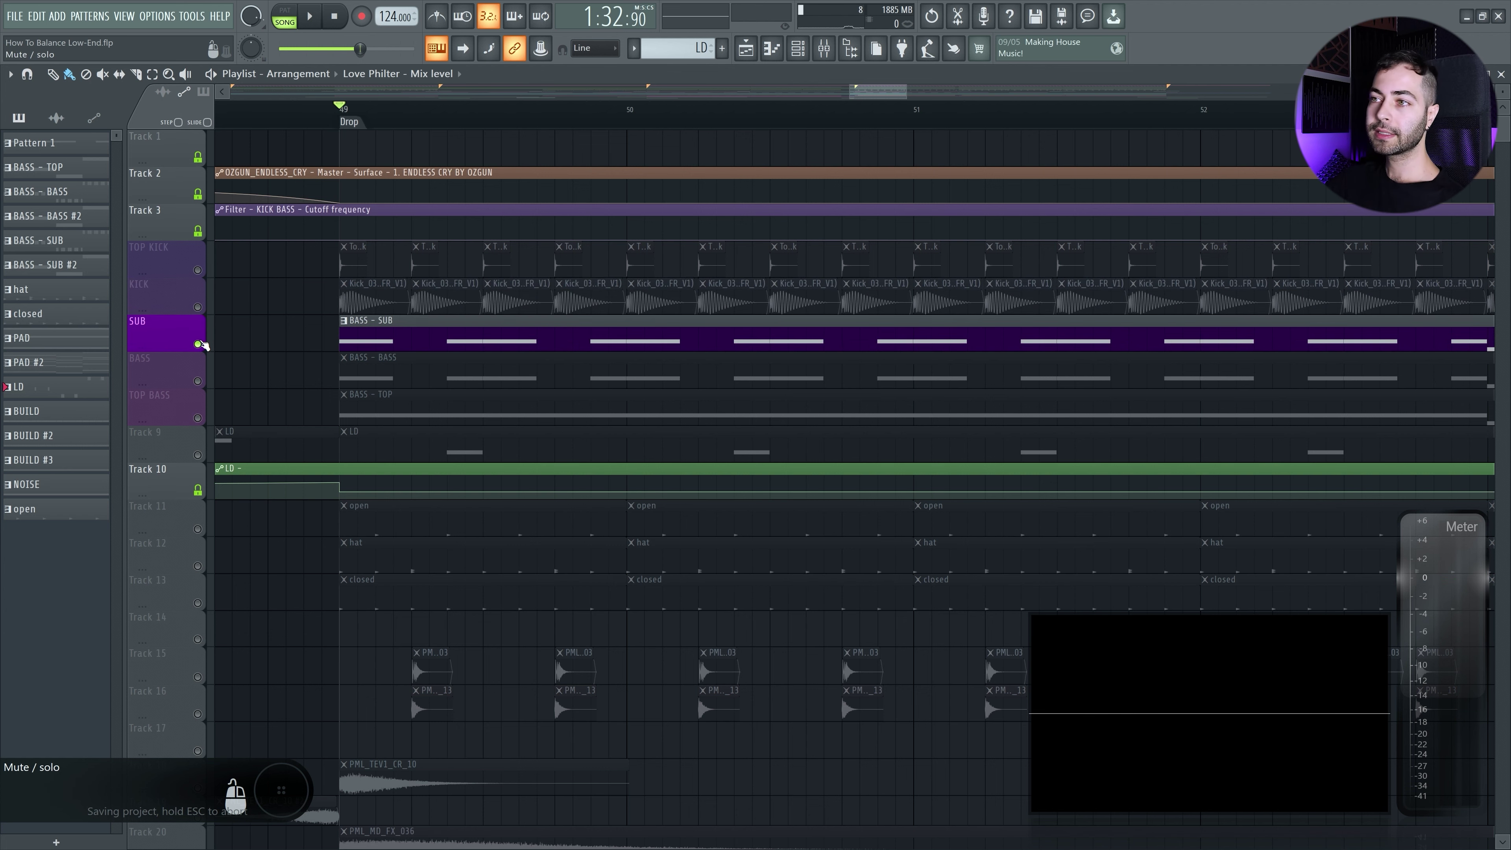
pyautogui.press('space')
pyautogui.press('F9')
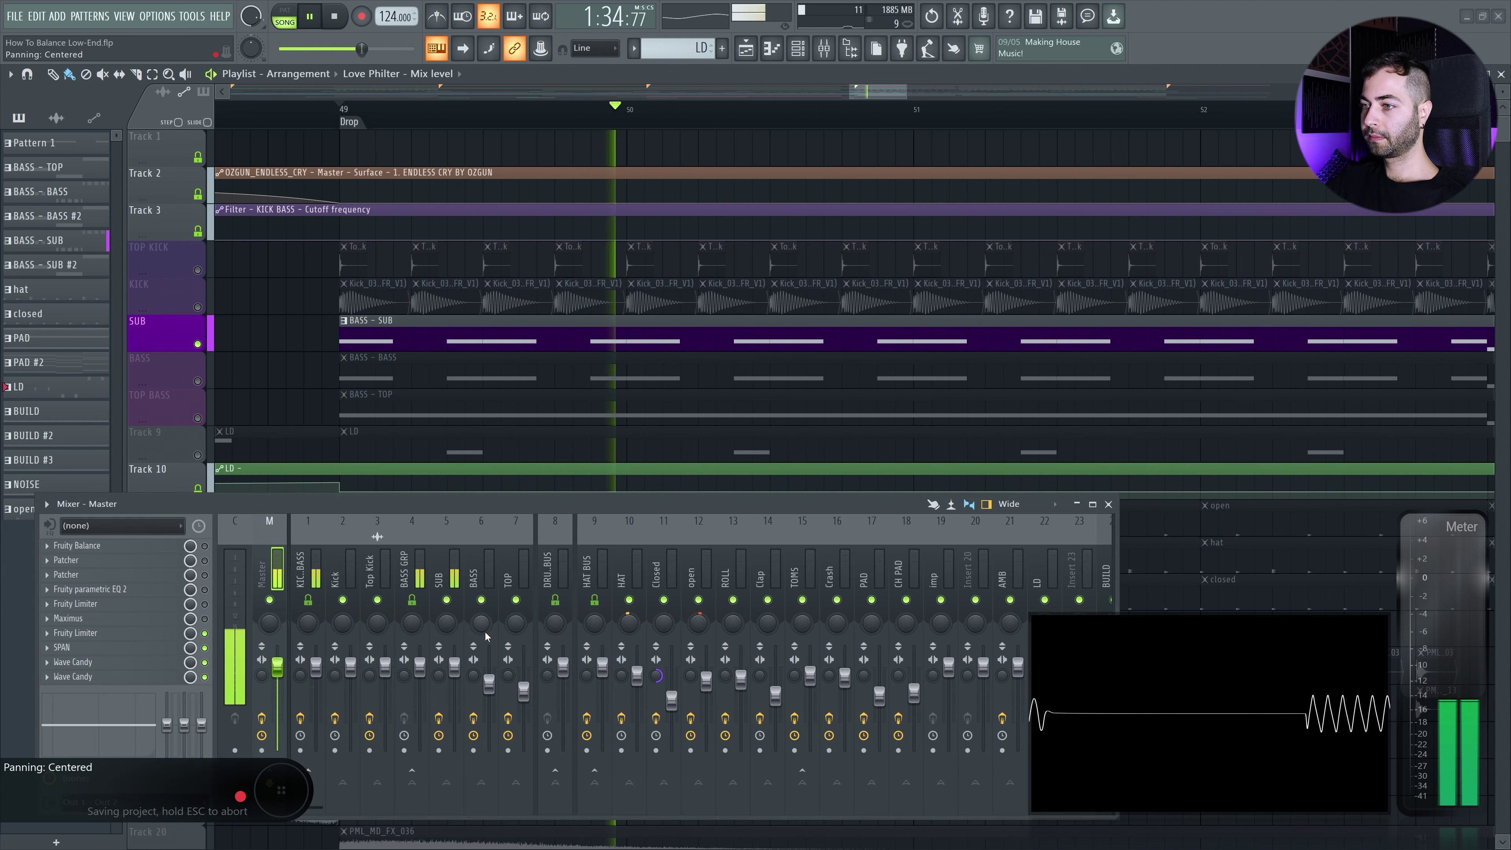
pyautogui.click(451, 640)
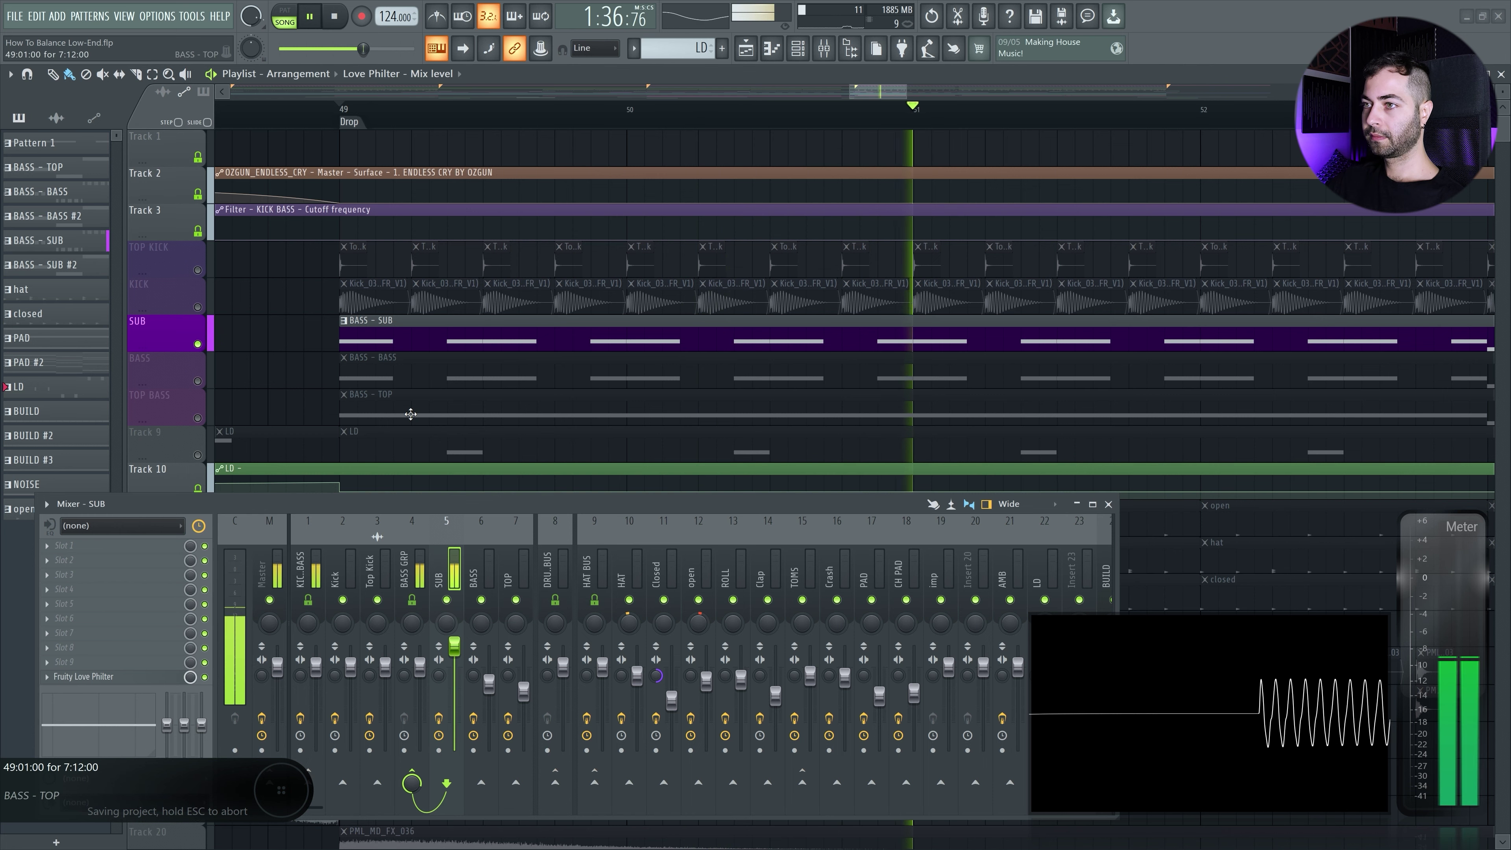
pyautogui.press('space')
# - Solo the BASS track and set its mixer volume to 125% (5.6 dB) during playback
pyautogui.press('space')
pyautogui.keyDown('ctrl'); pyautogui.click(198, 381); pyautogui.keyUp('ctrl')
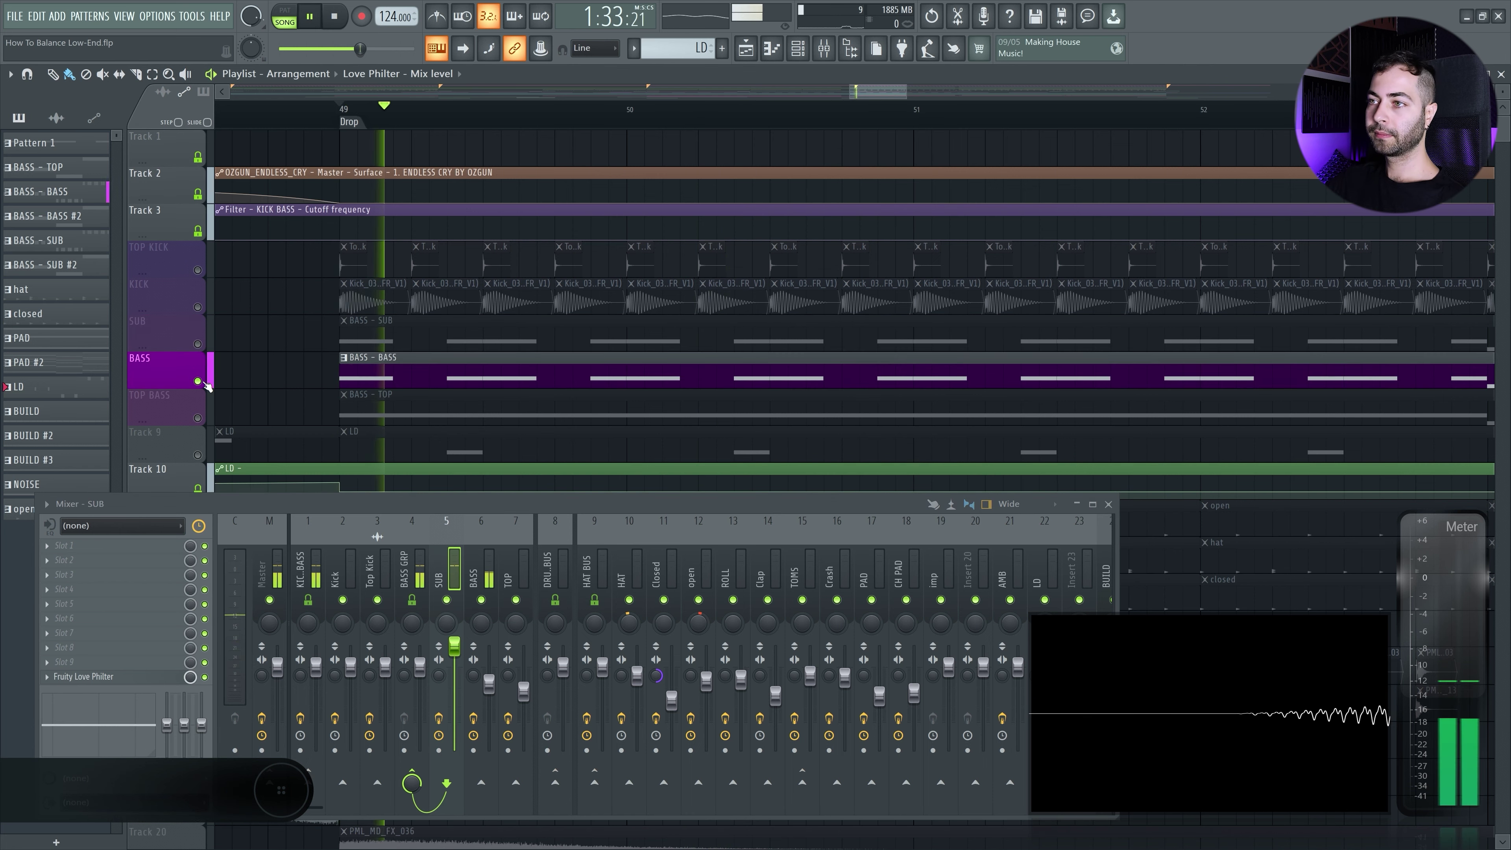
pyautogui.moveTo(489, 683); pyautogui.dragTo(489, 644)
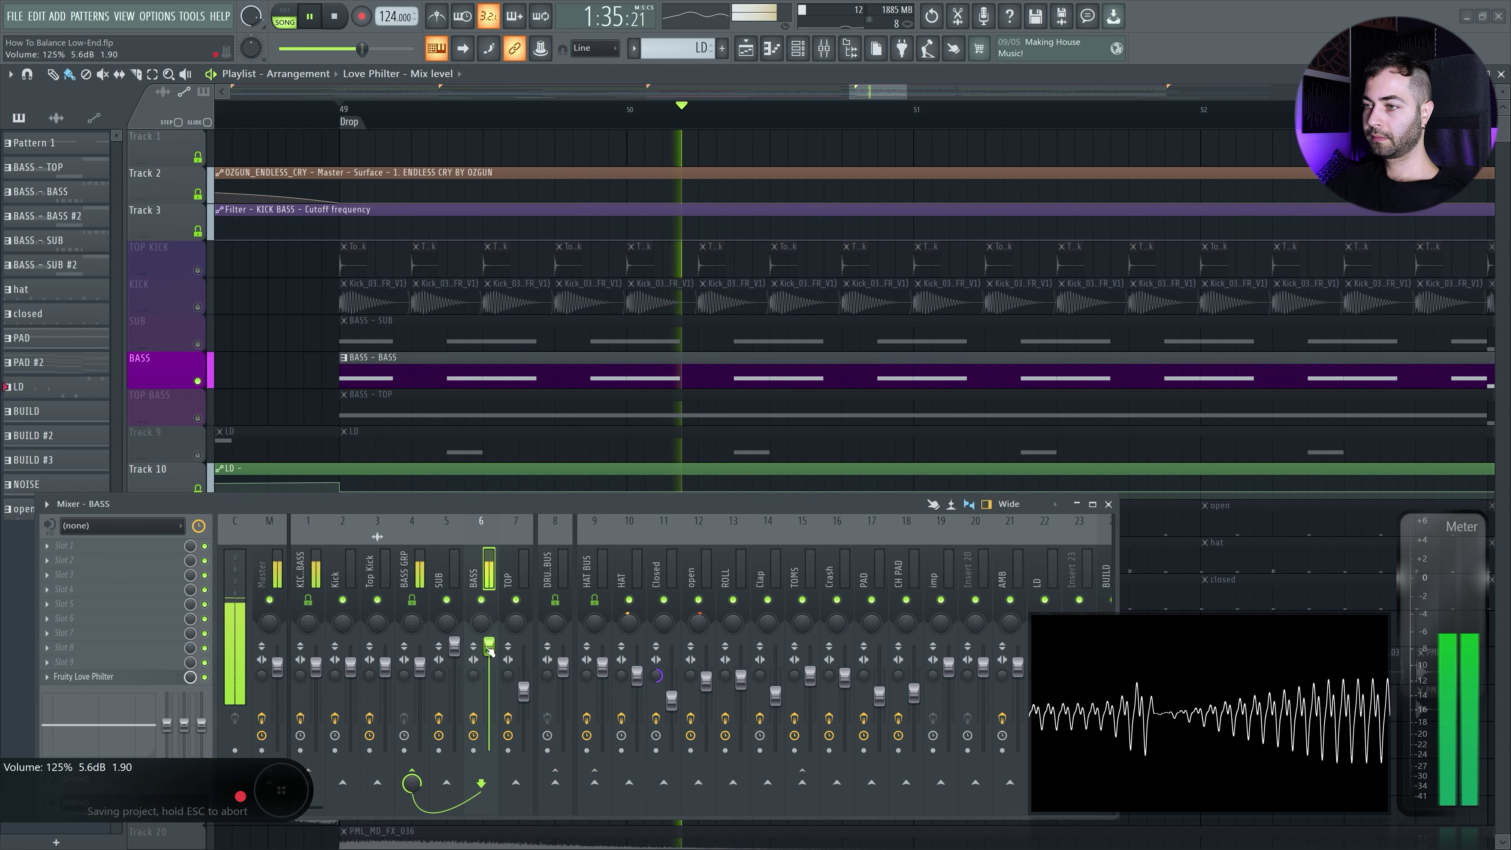
pyautogui.press('space')
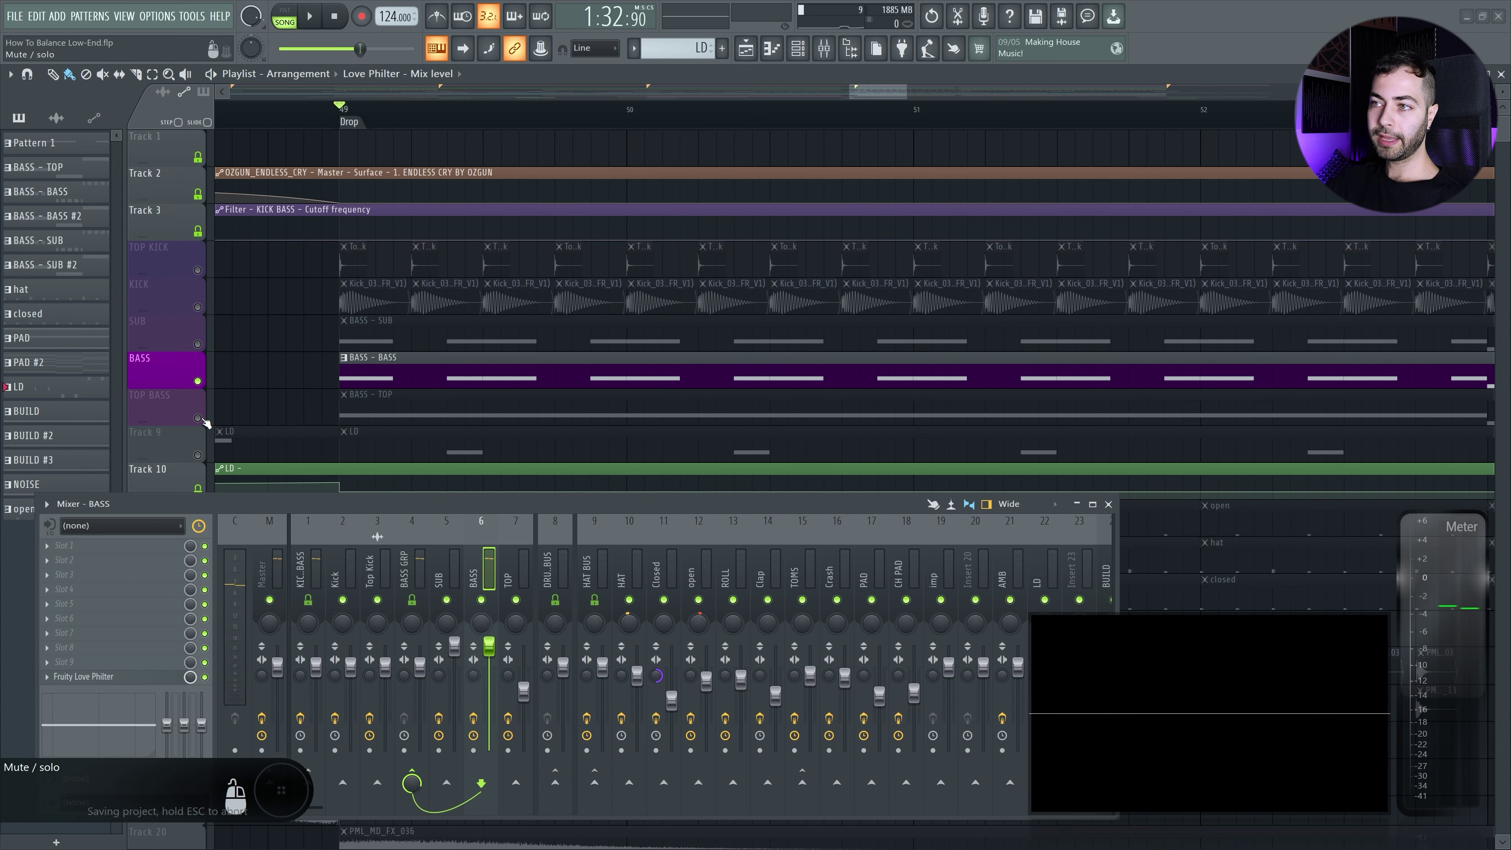
# - Solo the TOP BASS track and set the TOP mixer channel's volume to 125% (5.6 dB) during playback
pyautogui.keyDown('ctrl'); pyautogui.click(198, 418); pyautogui.keyUp('ctrl')
pyautogui.press('space')
pyautogui.moveTo(523, 691); pyautogui.dragTo(524, 645)
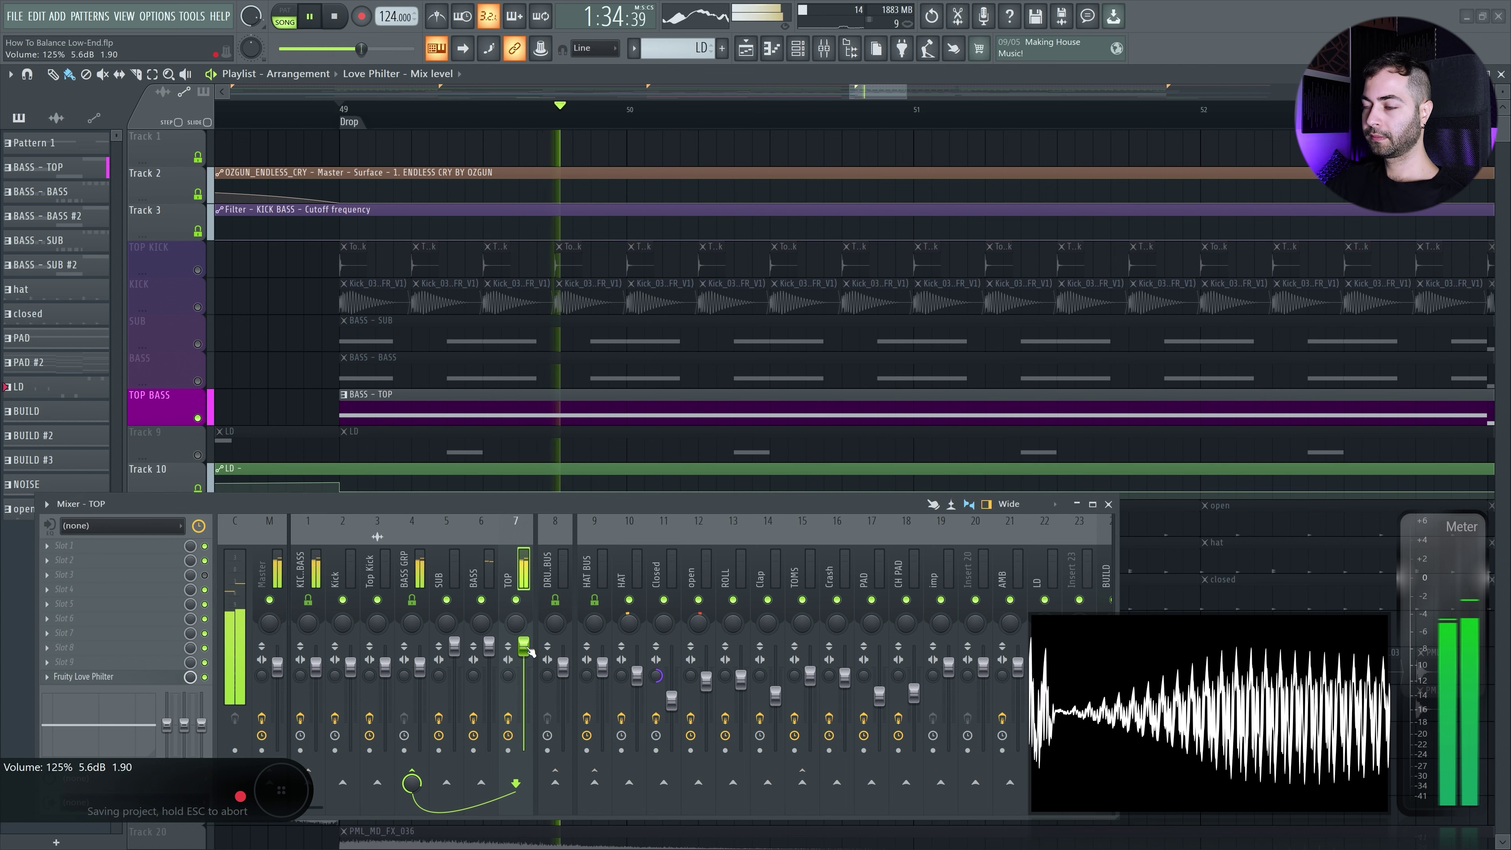
pyautogui.press('space')
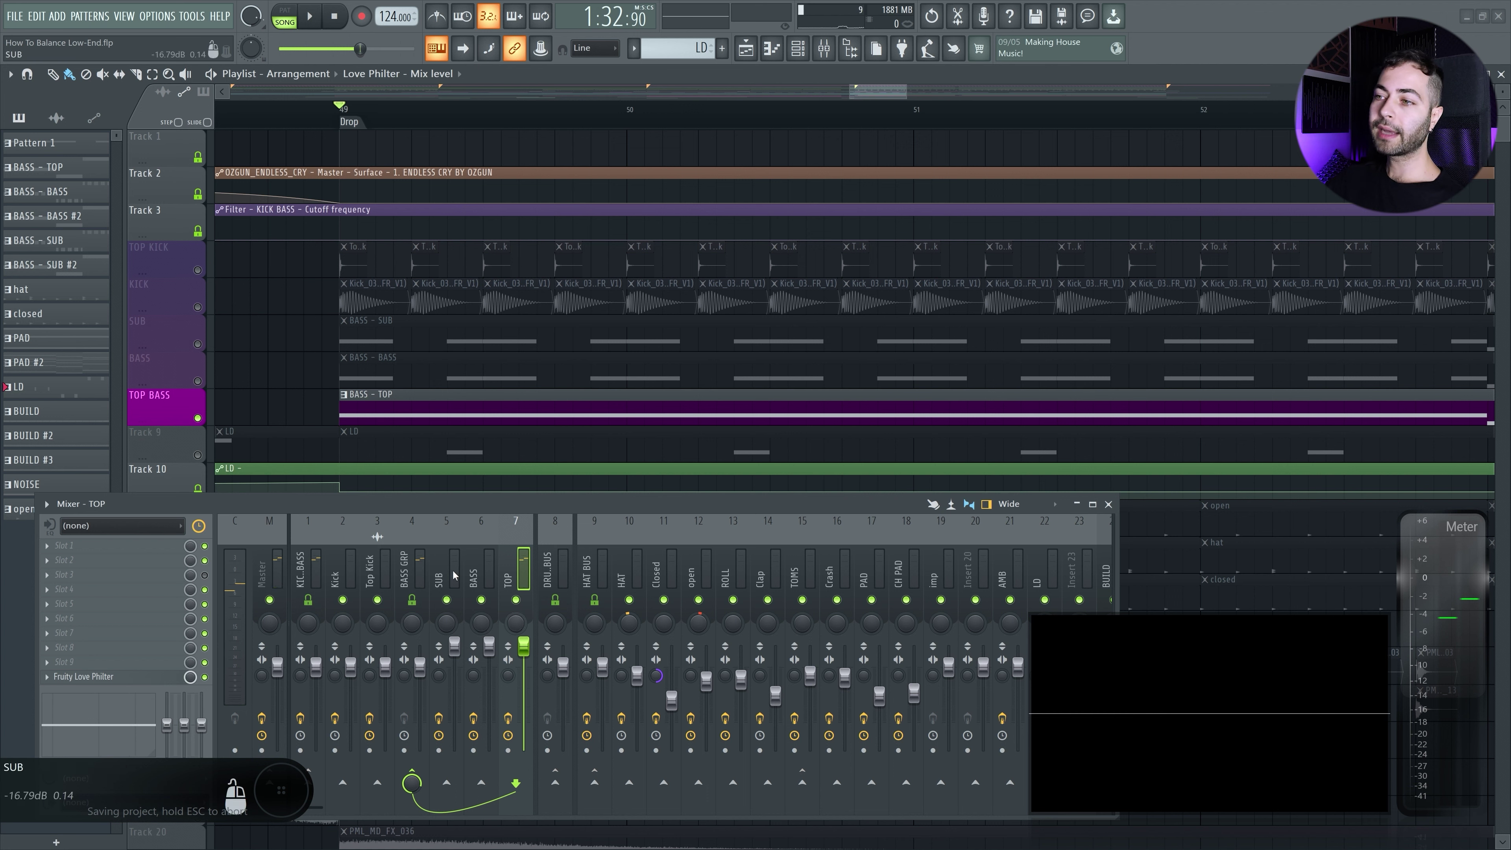
# - Select the SUB, BASS and TOP mixer channels together and set their volumes to 100% (0.0 dB)
pyautogui.moveTo(453, 574); pyautogui.dragTo(502, 575)
pyautogui.moveTo(490, 646); pyautogui.dragTo(489, 666)
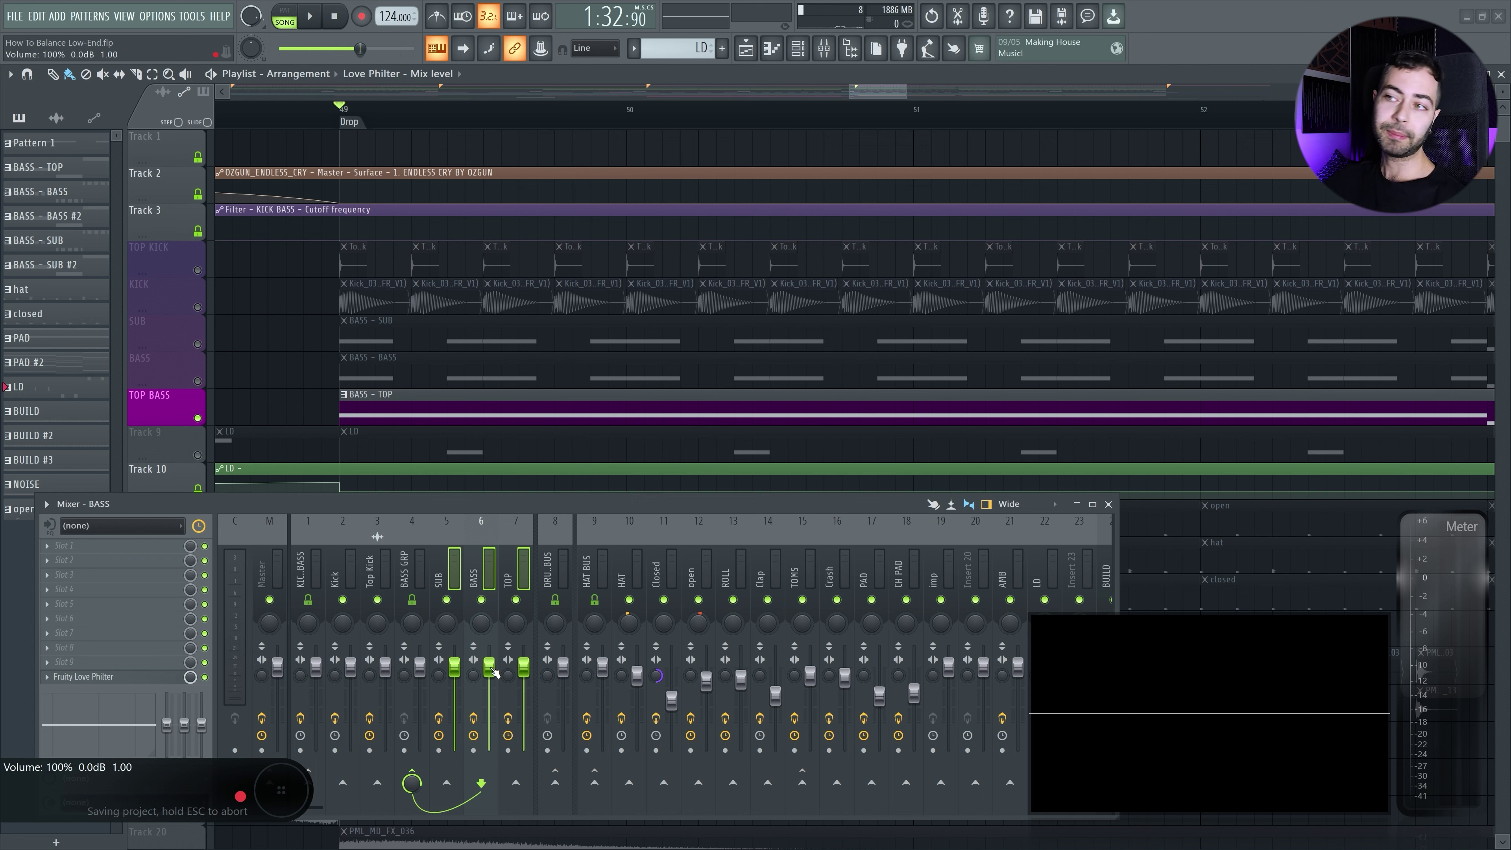
# - With only the KICK track soloed, mark the drop's first beat as the time range and select only its first kick clip
pyautogui.rightClick(198, 270)
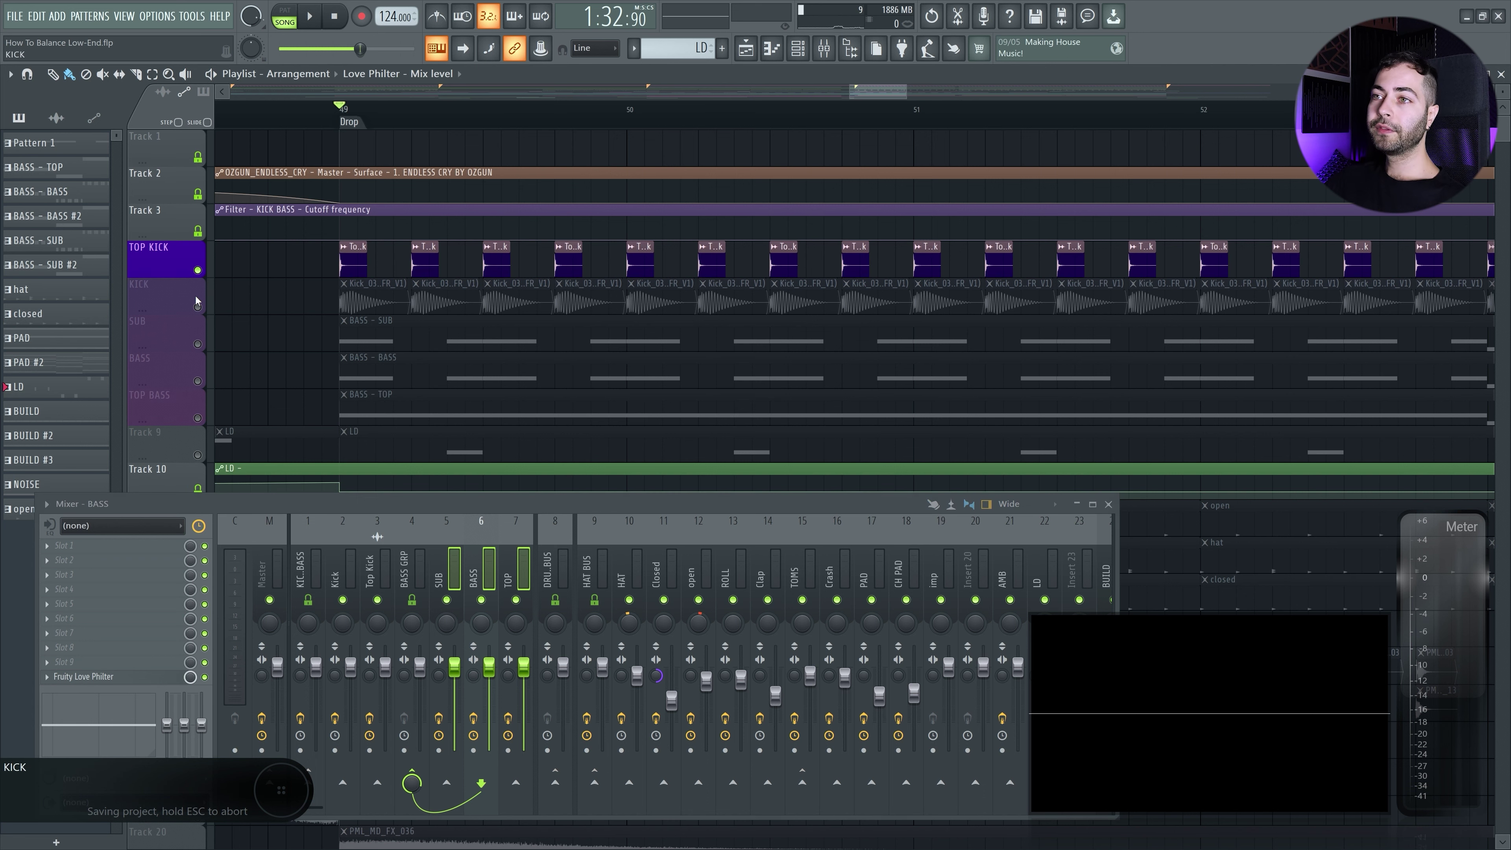
pyautogui.rightClick(198, 306)
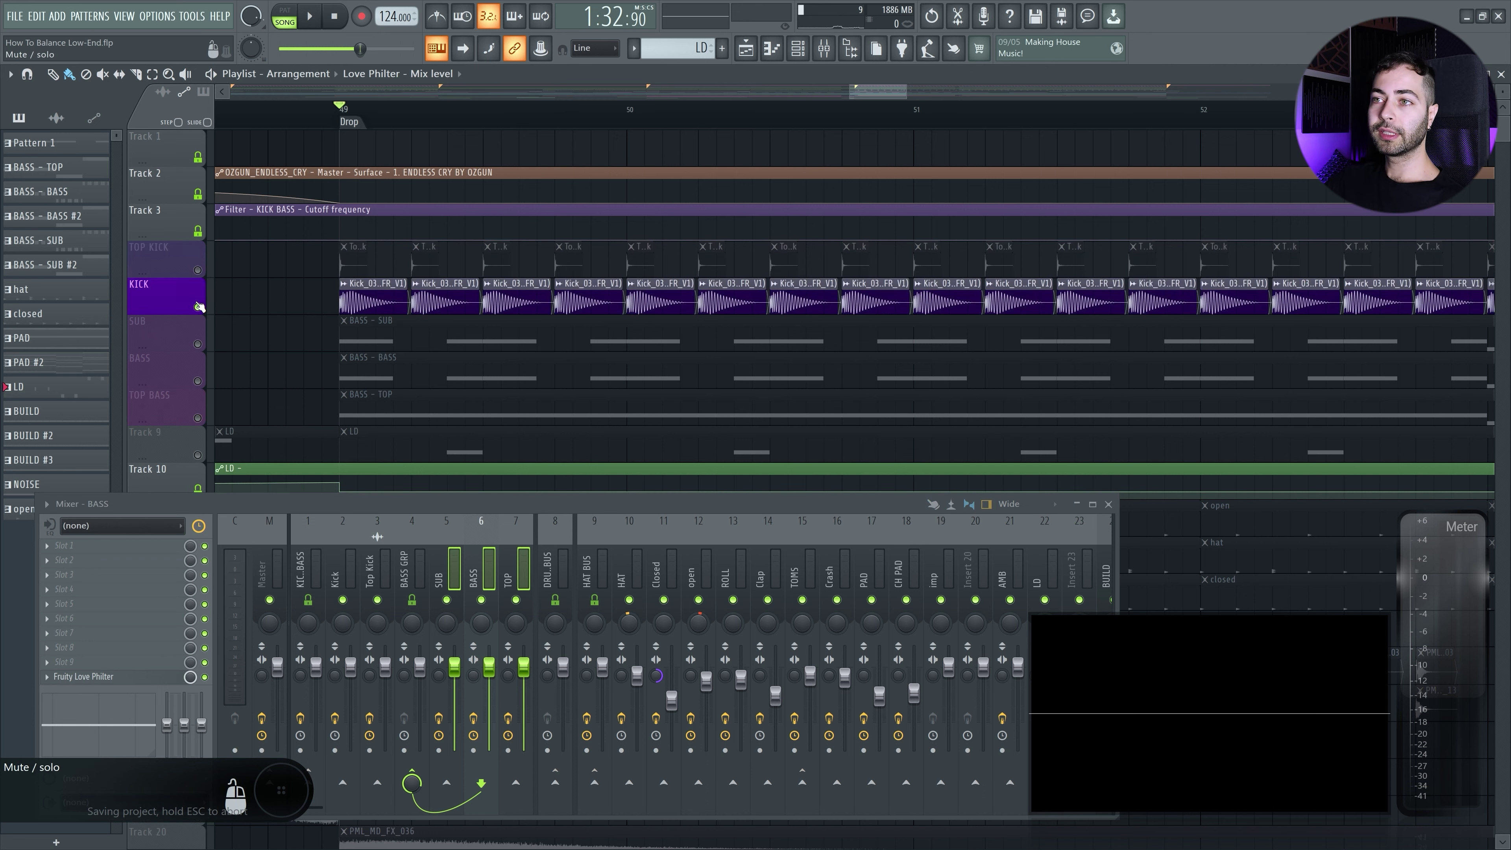
pyautogui.scroll(4, 357, 316)
pyautogui.scroll(3, 322, 322)
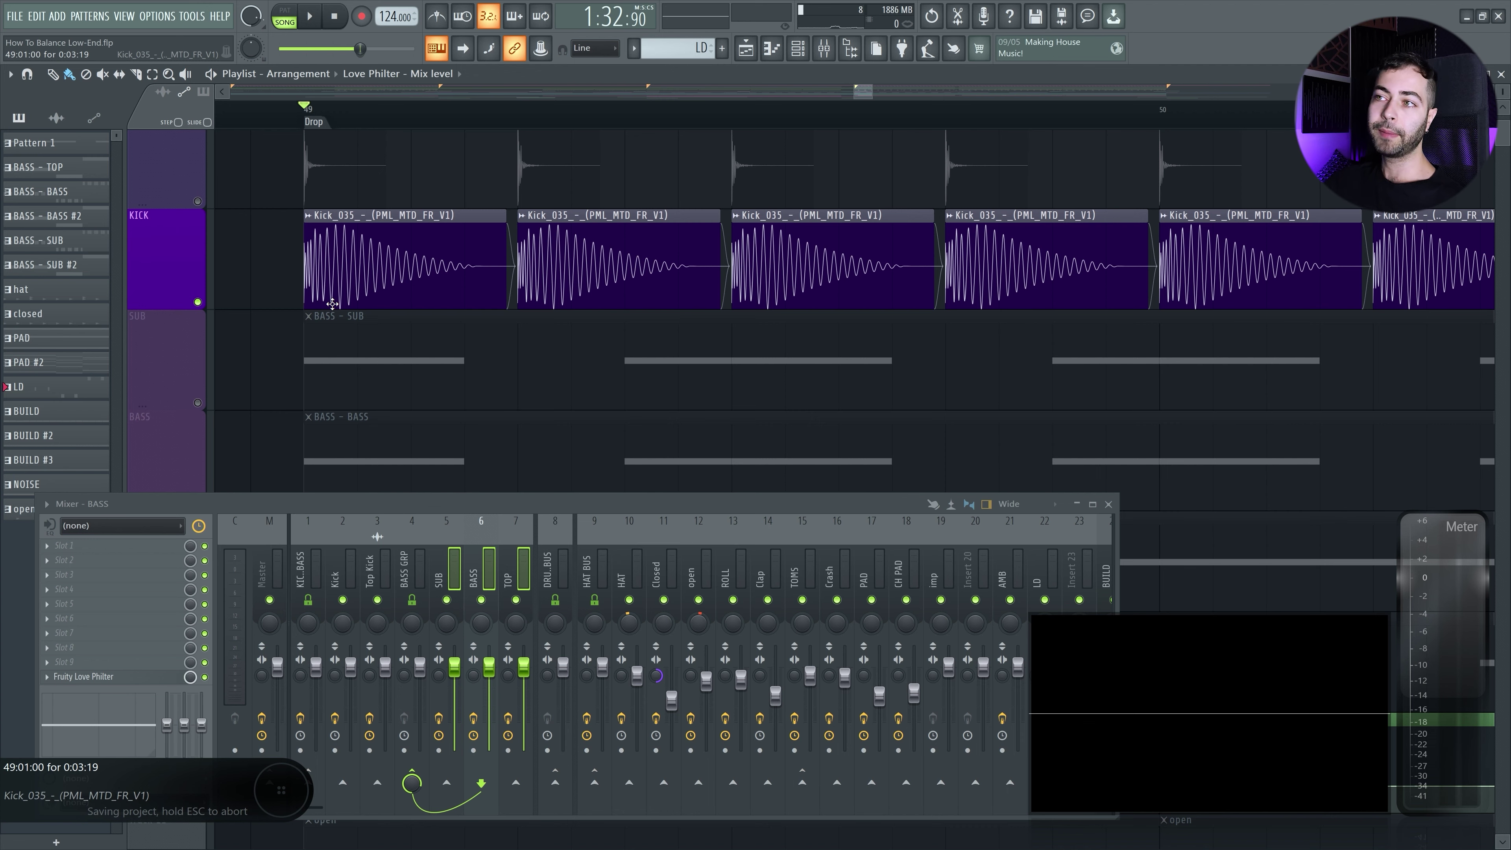
pyautogui.scroll(2, 332, 304)
pyautogui.moveTo(327, 114); pyautogui.dragTo(646, 120)
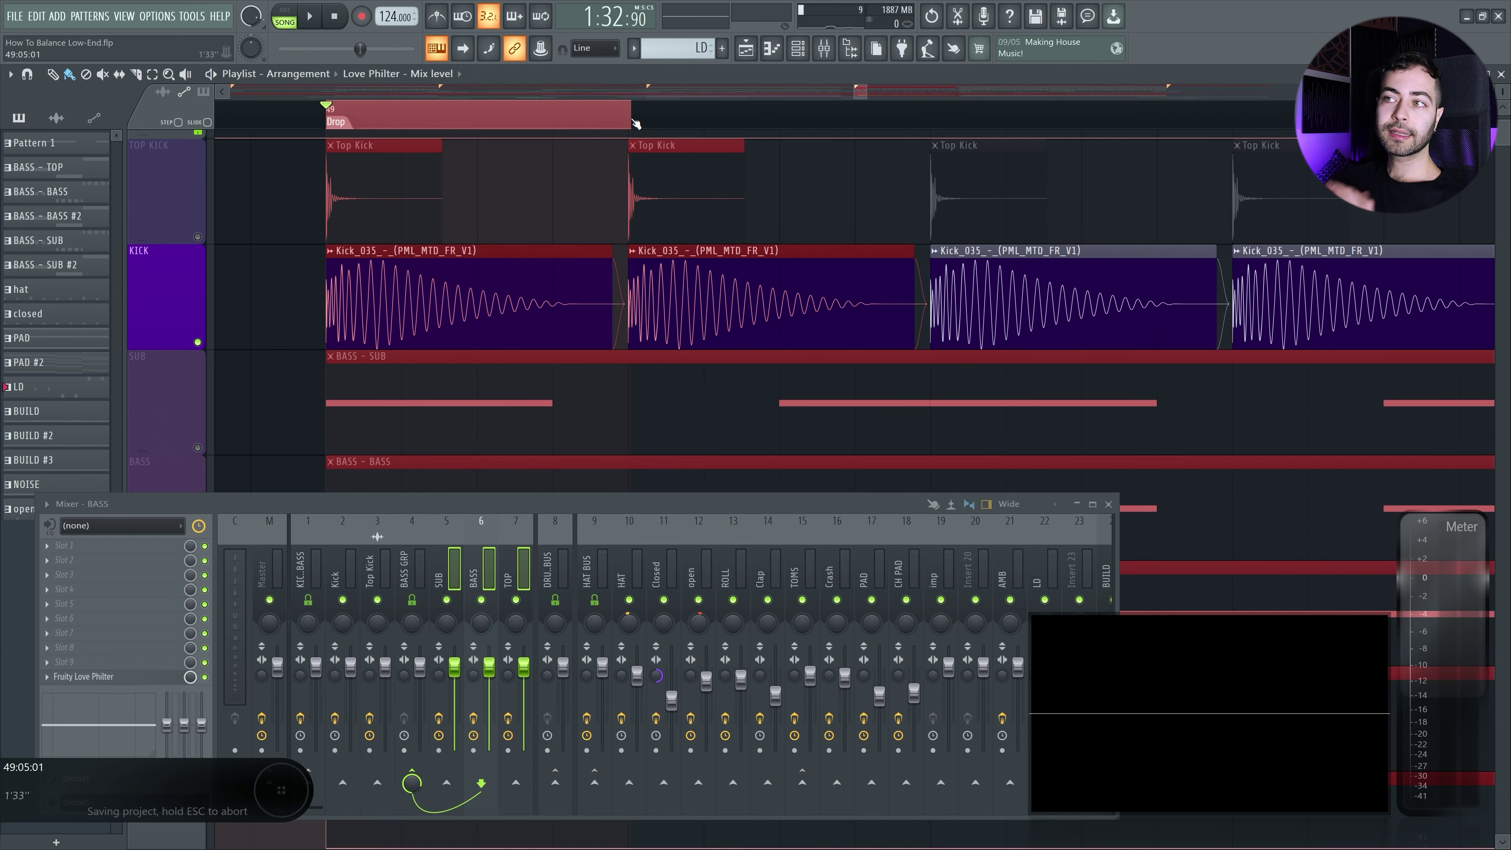
pyautogui.click(504, 274)
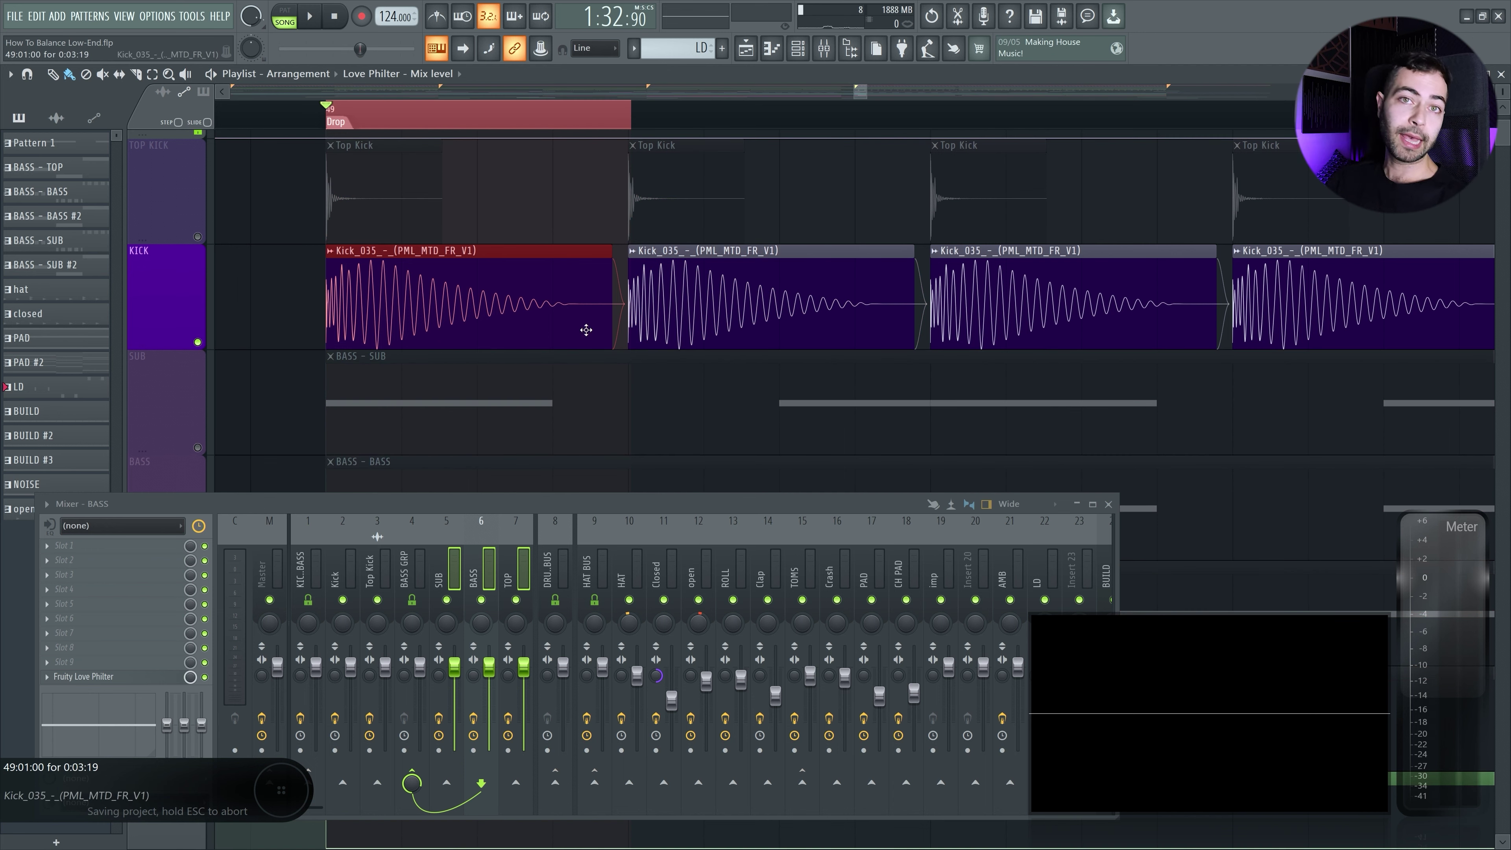
# - Solo the SUB track and select its BASS - SUB clip at the start of the drop
pyautogui.rightClick(198, 447)
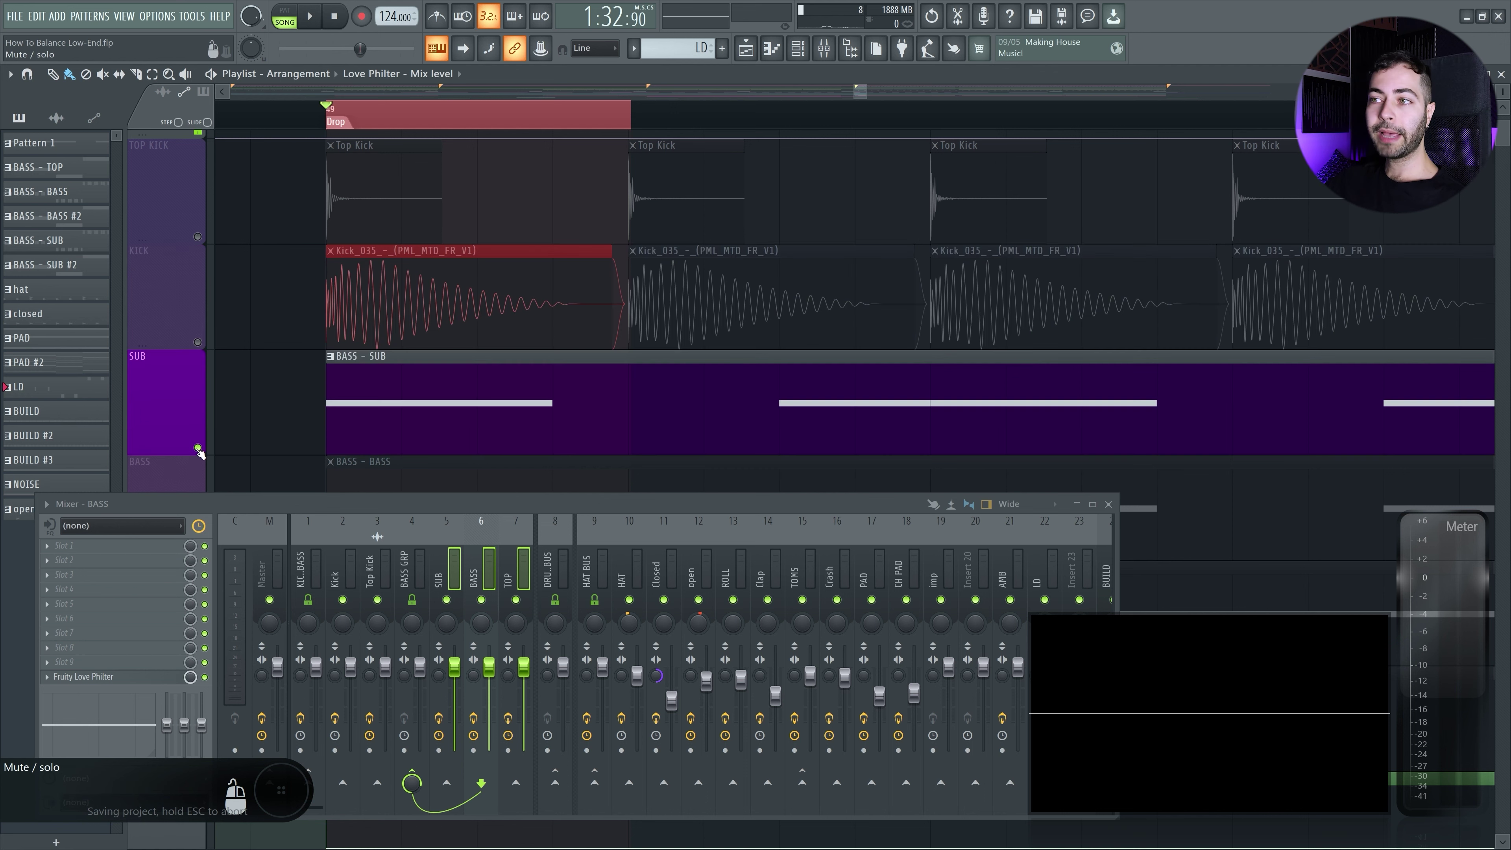
pyautogui.scroll(-1, 321, 324)
pyautogui.moveTo(321, 324); pyautogui.dragTo(620, 330)
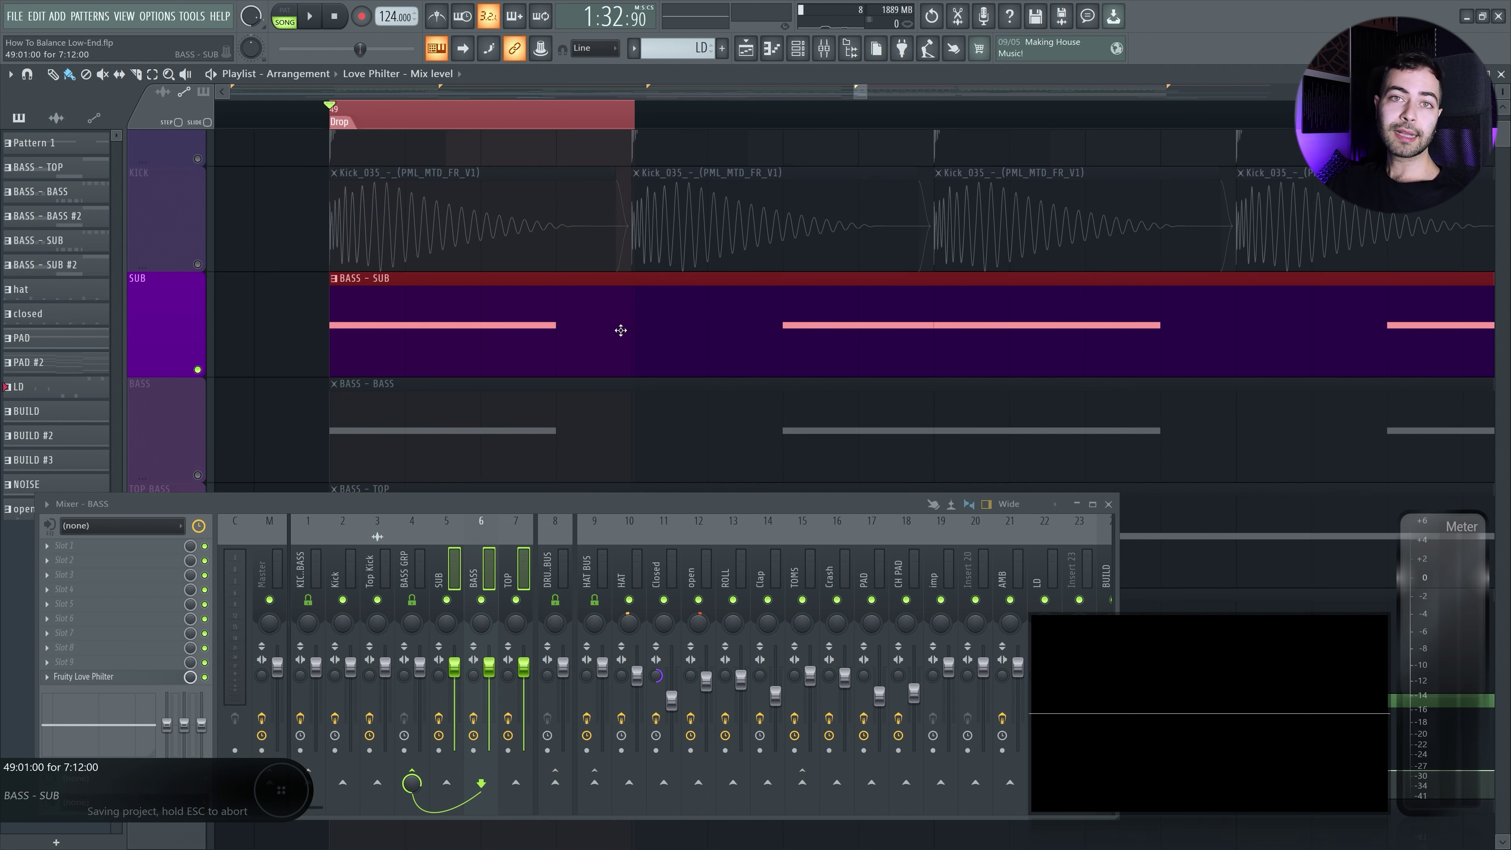
pyautogui.scroll(1, 535, 282)
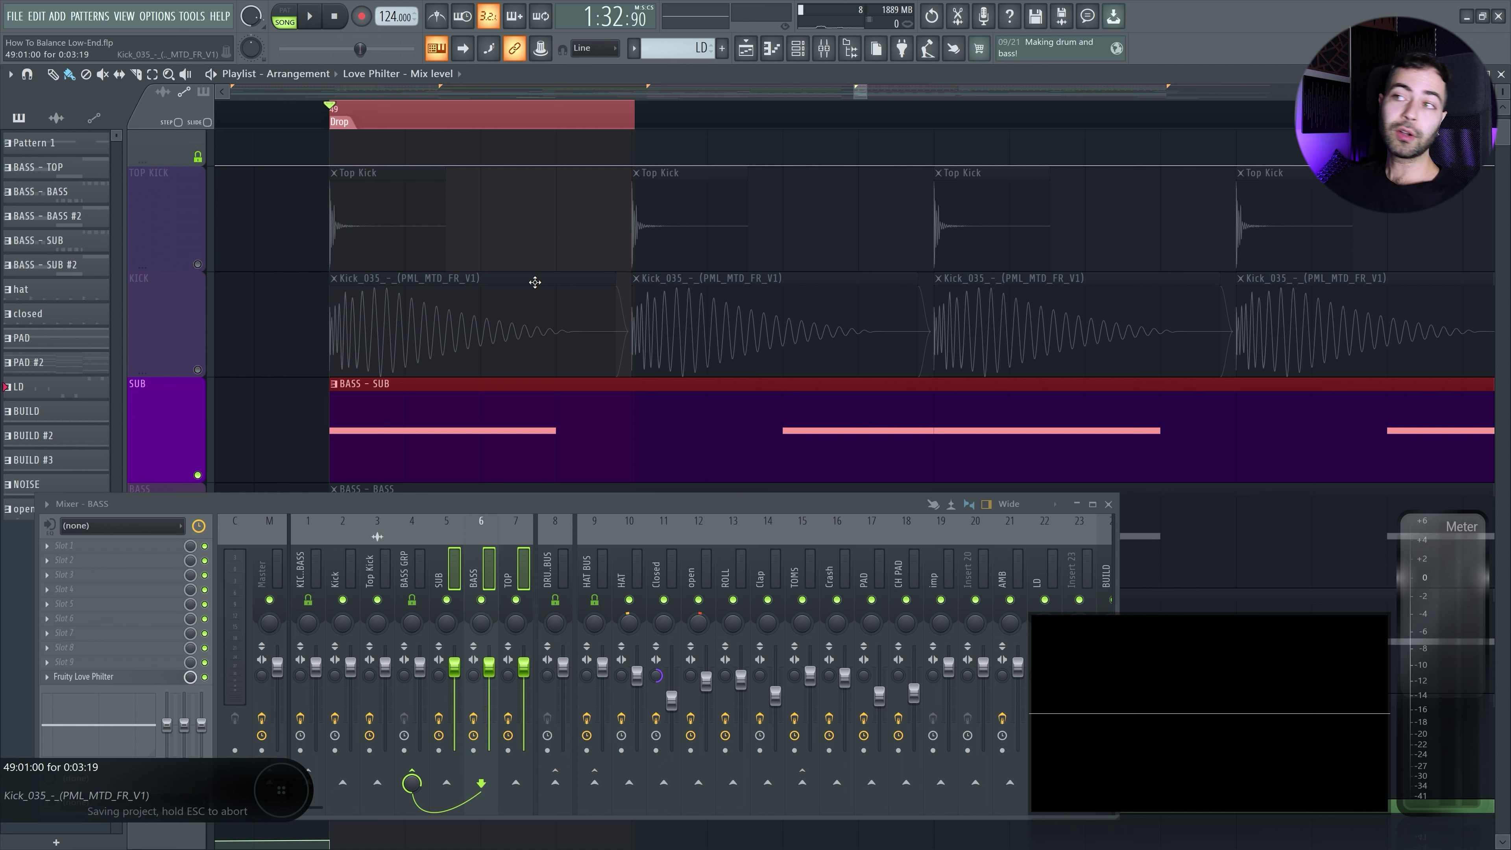
# - Solo the KICK track again and select all of its kick clips across the whole arrangement
pyautogui.rightClick(198, 369)
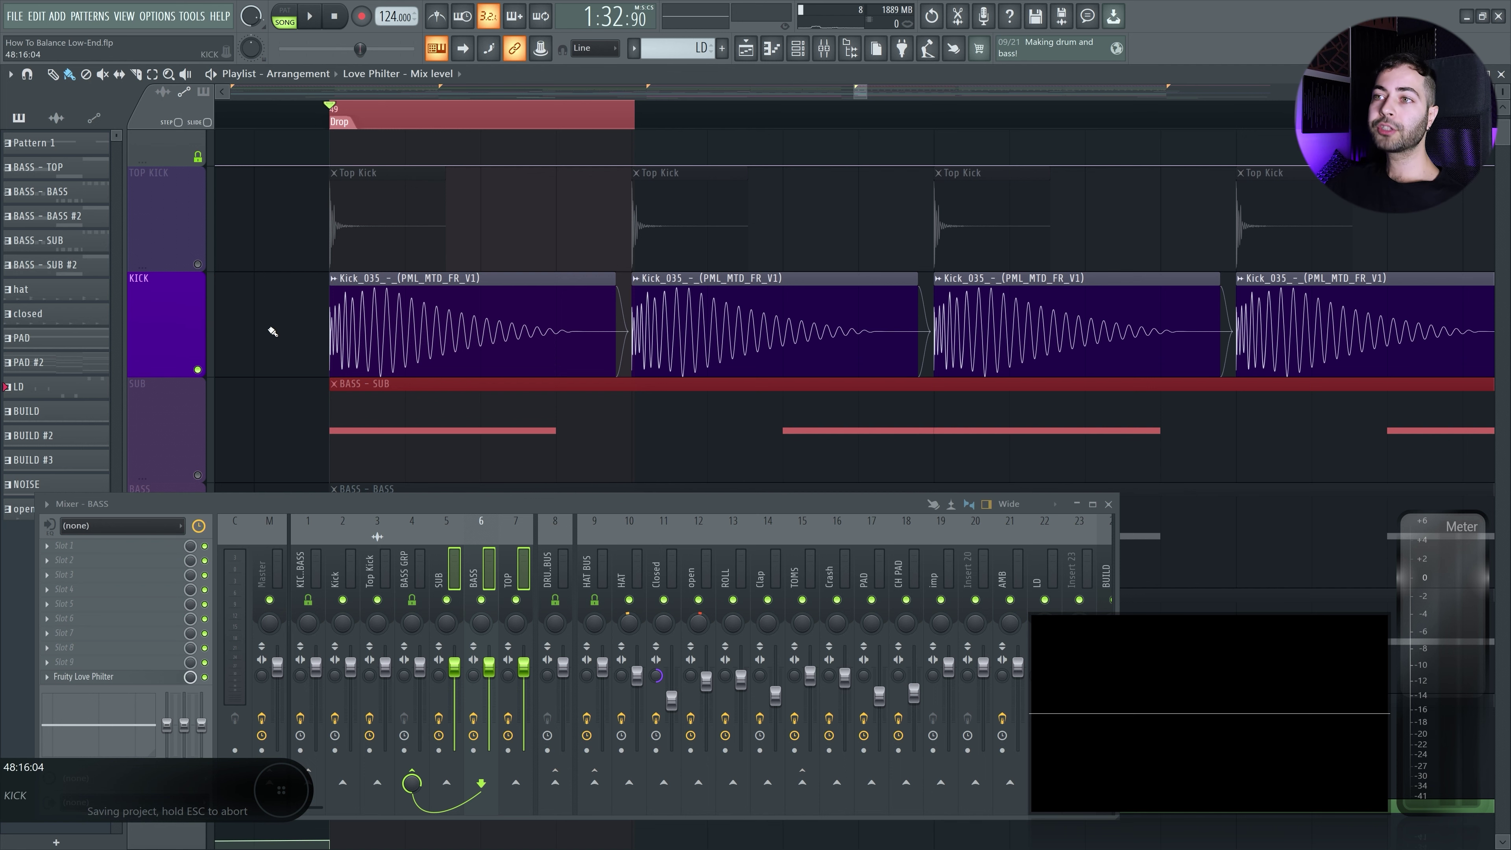
pyautogui.click(176, 305)
pyautogui.scroll(-3, 536, 354)
pyautogui.scroll(-10, 535, 354)
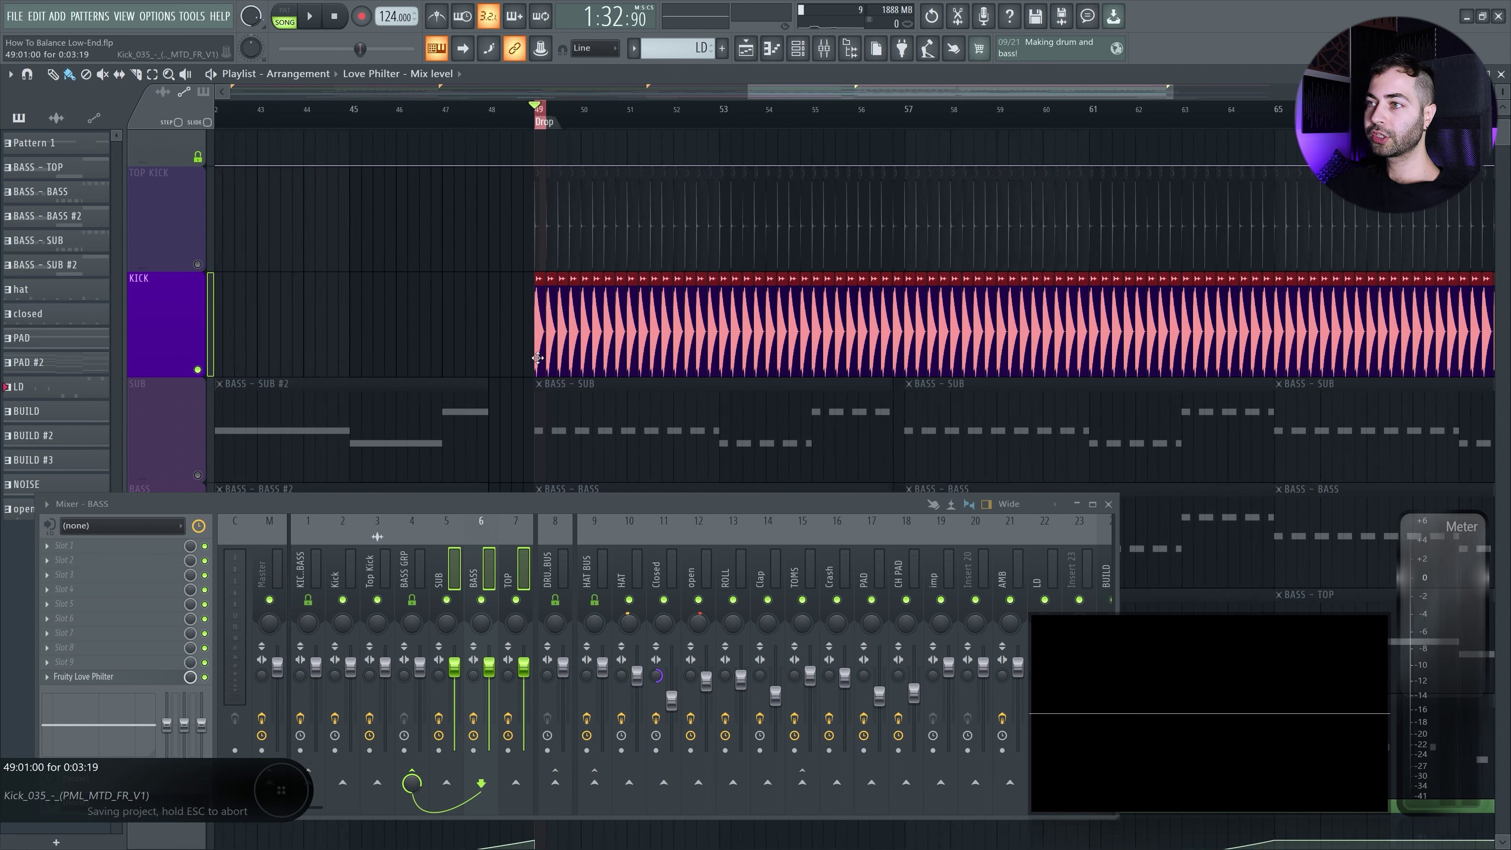
pyautogui.moveTo(1262, 321); pyautogui.dragTo(1456, 327)
pyautogui.click(177, 321)
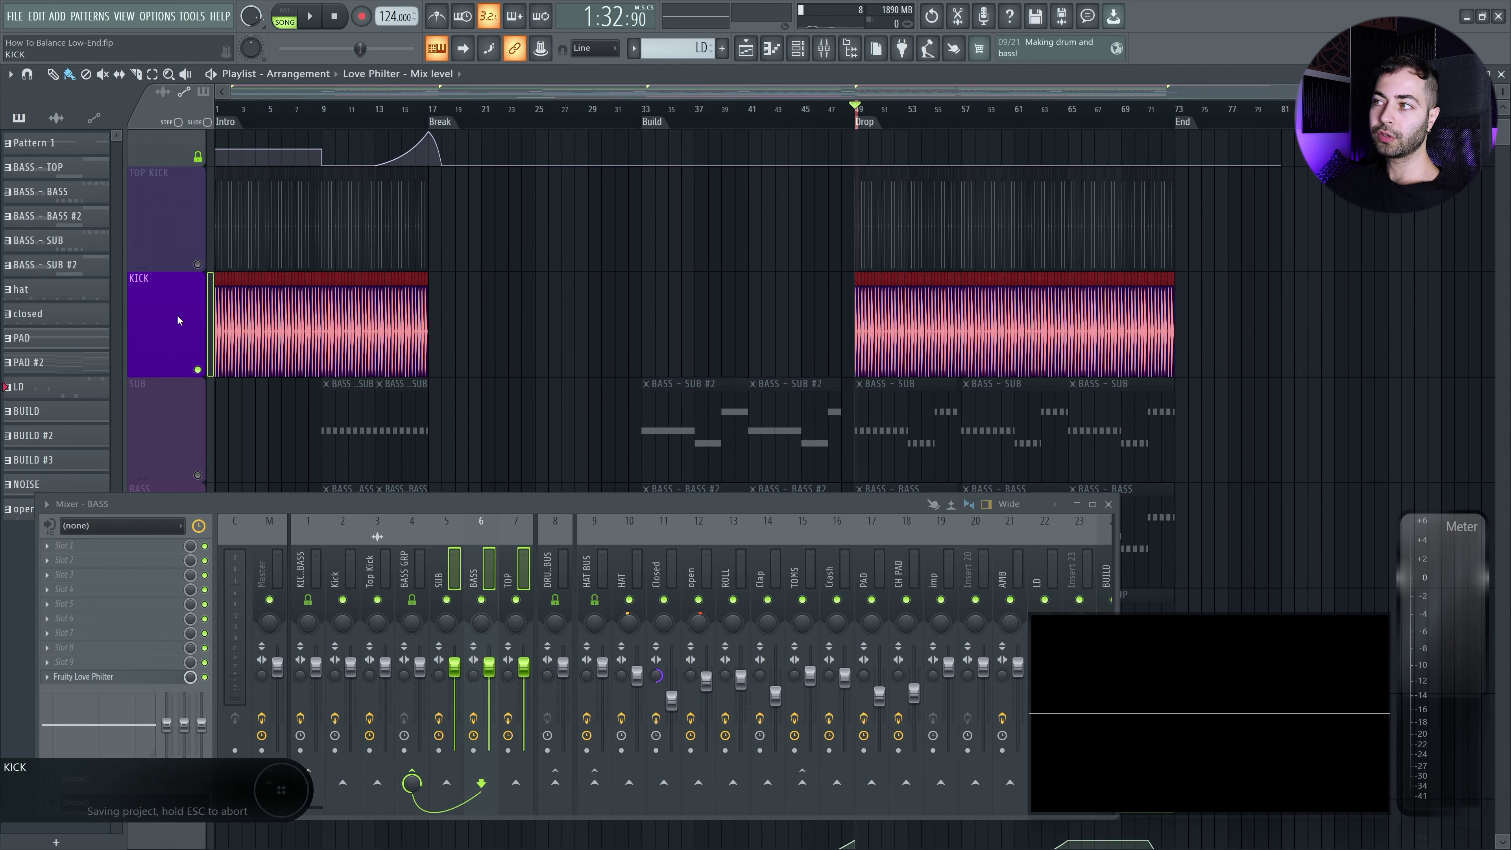
# - Shorten all the selected KICK clips to about 0:01:19 and check the kick sample's channel settings, closing them again
pyautogui.scroll(6, 658, 328)
pyautogui.doubleClick(742, 338)
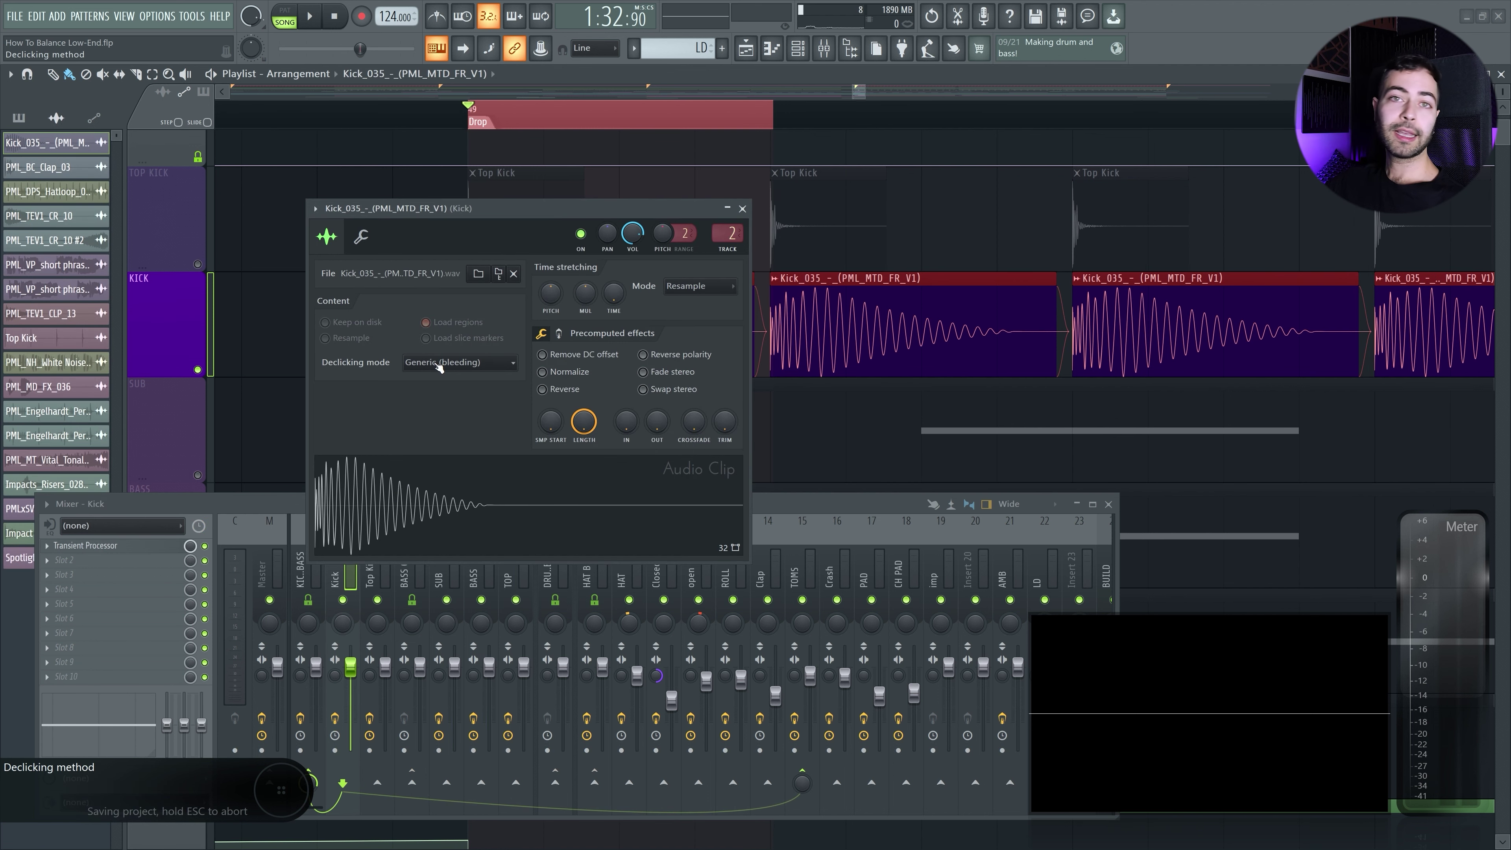
pyautogui.click(742, 208)
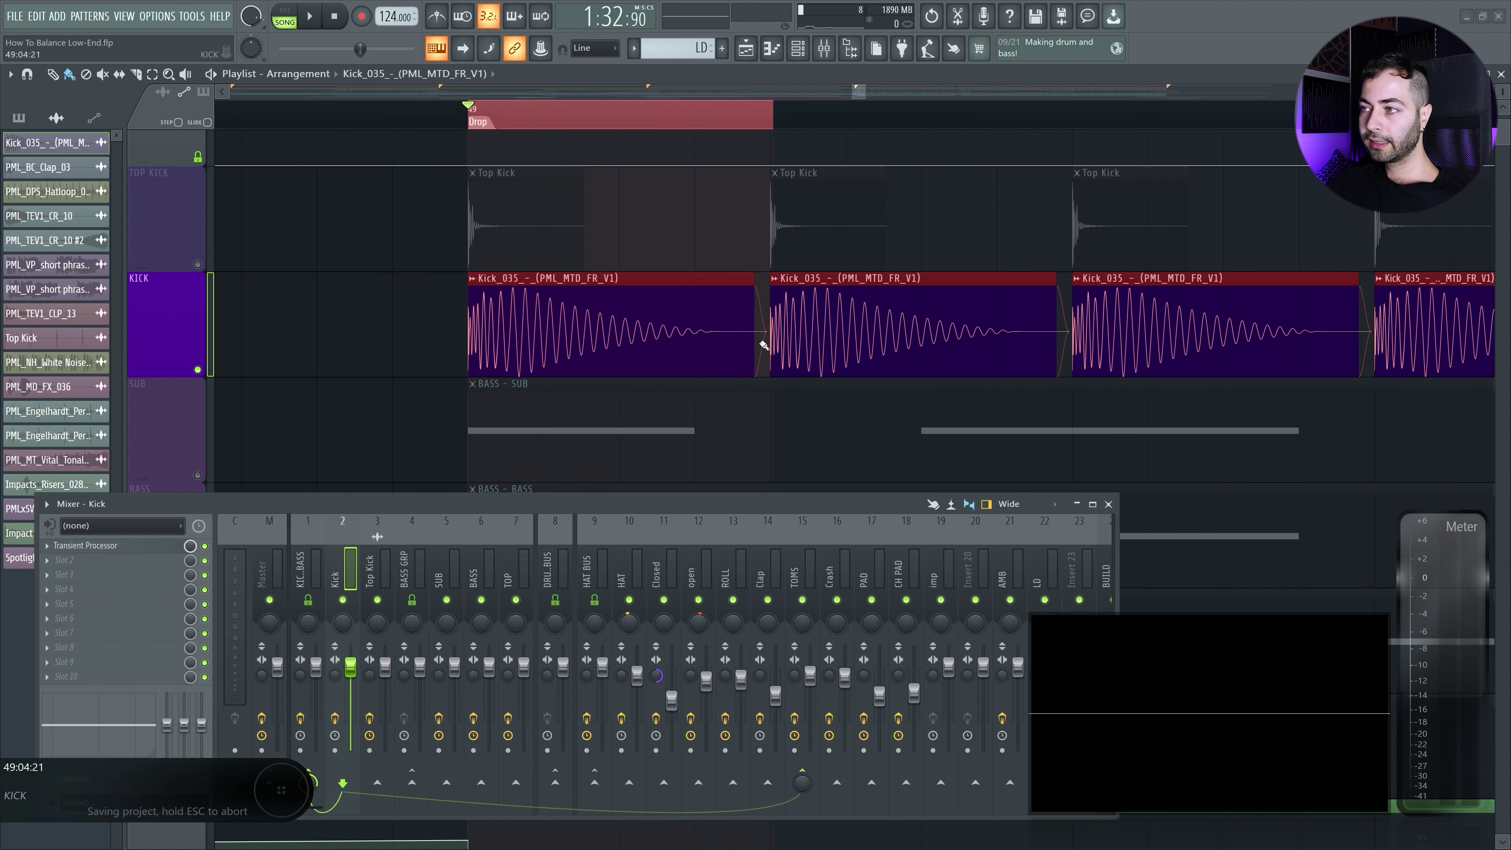
pyautogui.moveTo(754, 327); pyautogui.dragTo(605, 326)
pyautogui.doubleClick(593, 327)
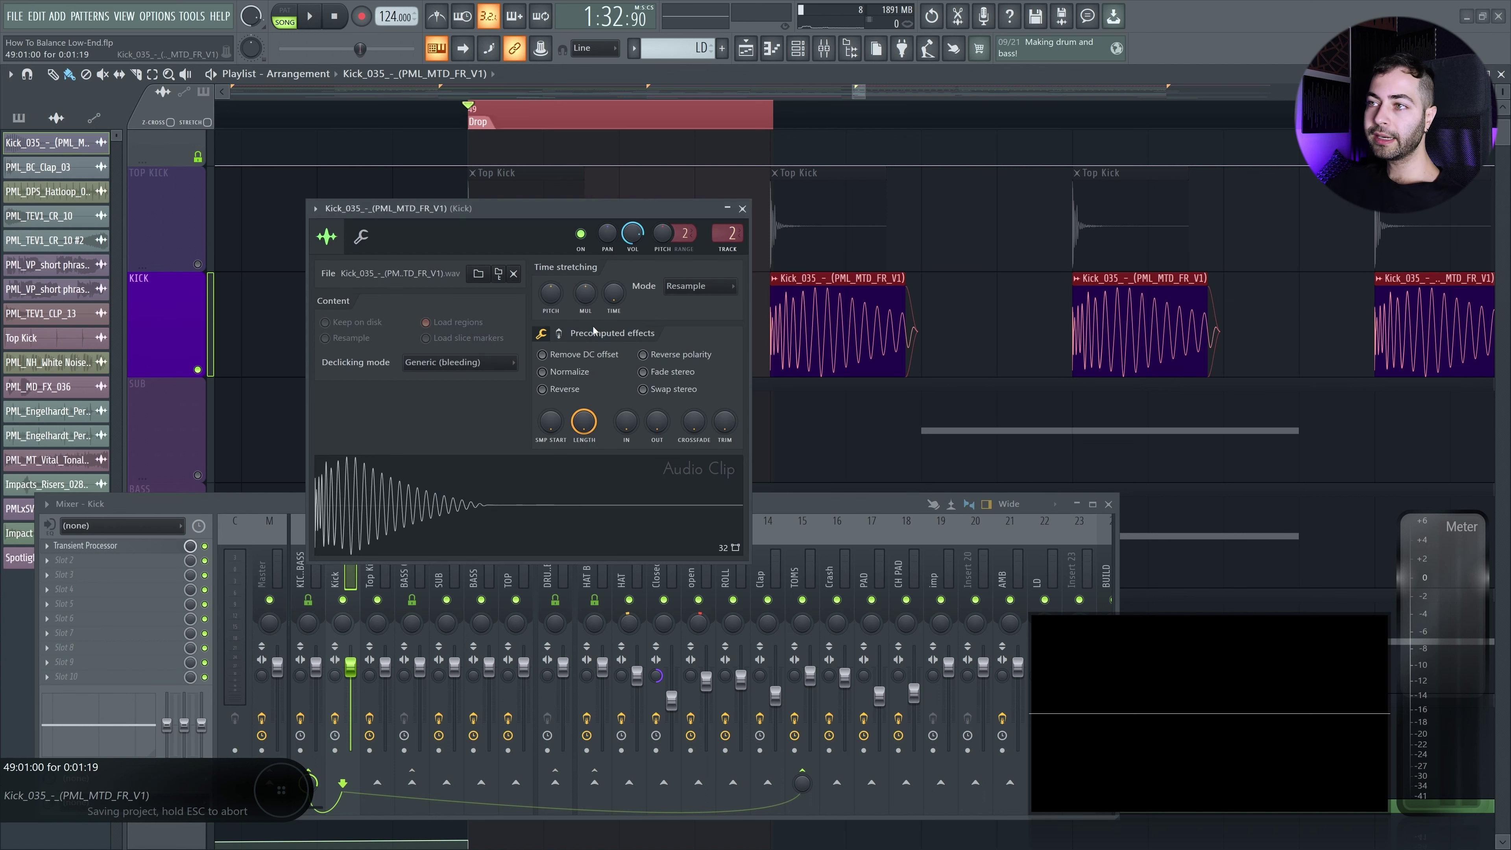
pyautogui.moveTo(521, 219); pyautogui.dragTo(523, 441)
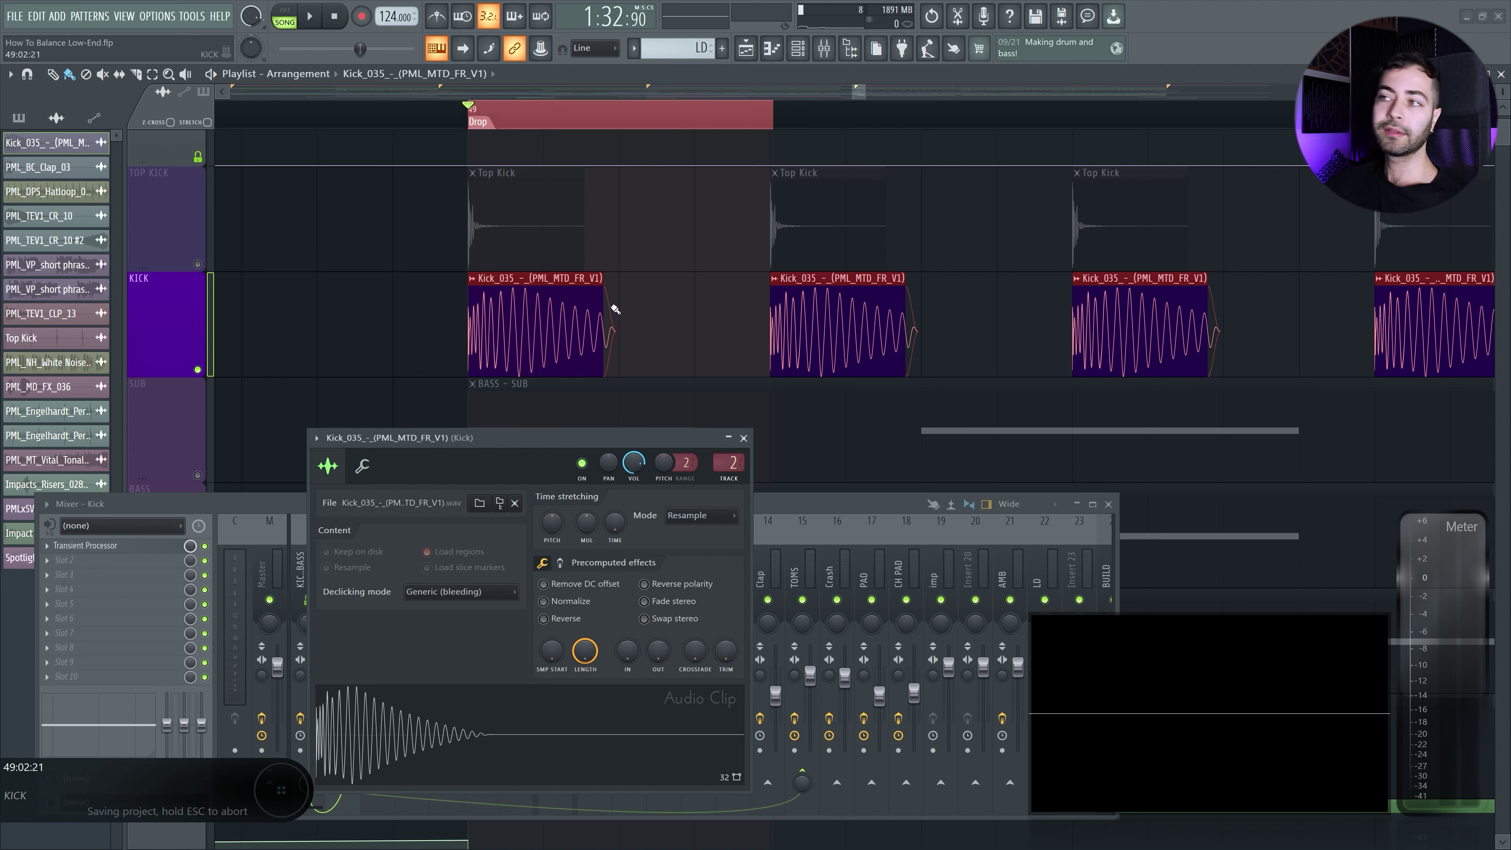
pyautogui.click(744, 439)
# - Compare shorter and longer lengths for all KICK clips, from about 0:01:16 to 0:03:15, and return them to about 0:01:19
pyautogui.moveTo(605, 331)
pyautogui.mouseDown()
pyautogui.moveTo(575, 331)
pyautogui.moveTo(605, 334)
pyautogui.moveTo(592, 335)
pyautogui.mouseUp()
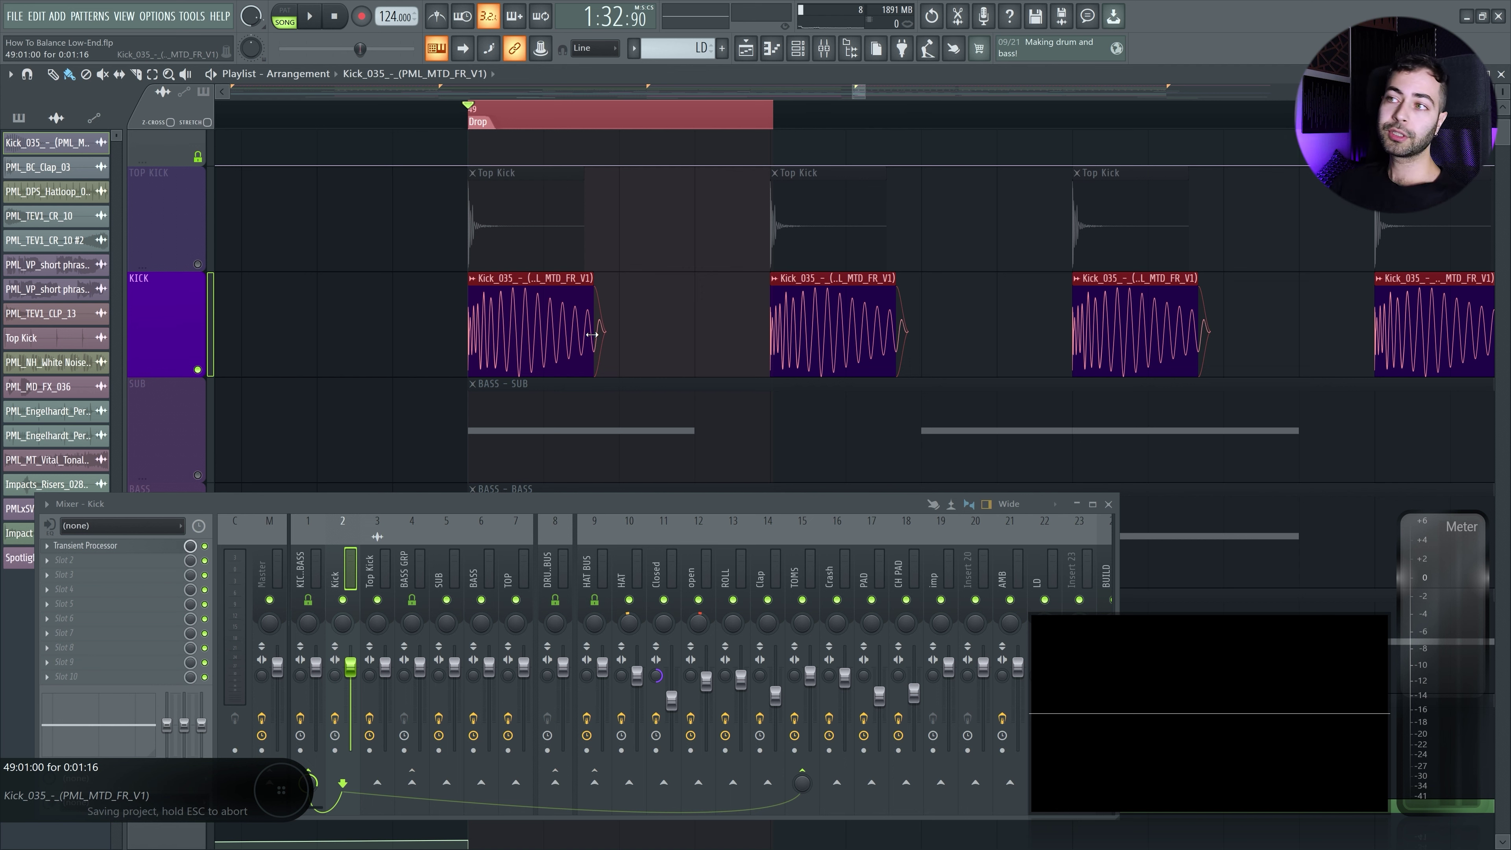
pyautogui.moveTo(592, 334); pyautogui.dragTo(739, 328)
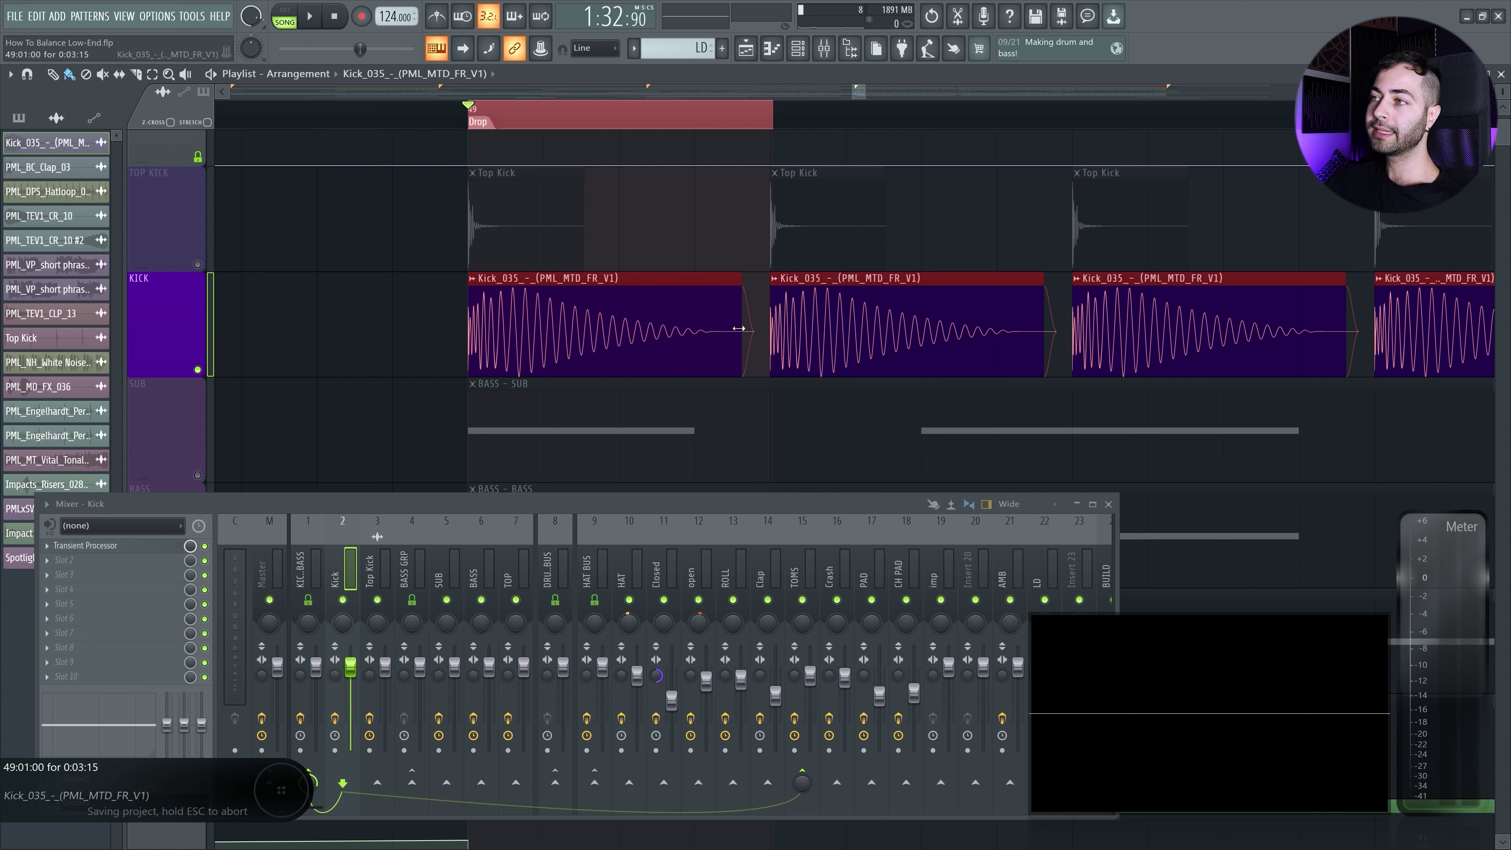
pyautogui.moveTo(739, 327); pyautogui.dragTo(604, 334)
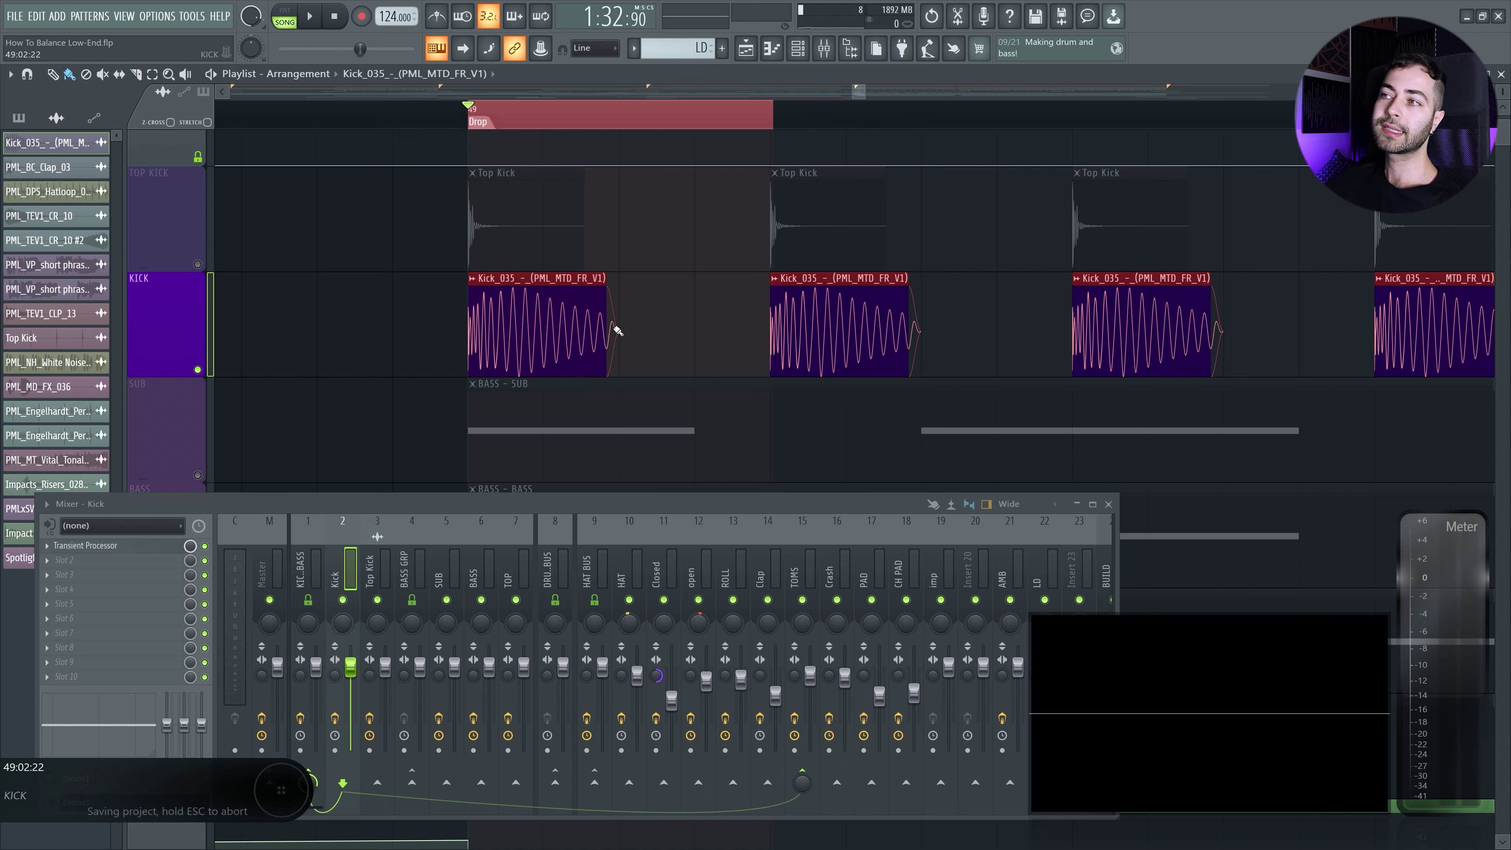
pyautogui.press('space')
pyautogui.moveTo(608, 327); pyautogui.dragTo(681, 319)
pyautogui.press('space')
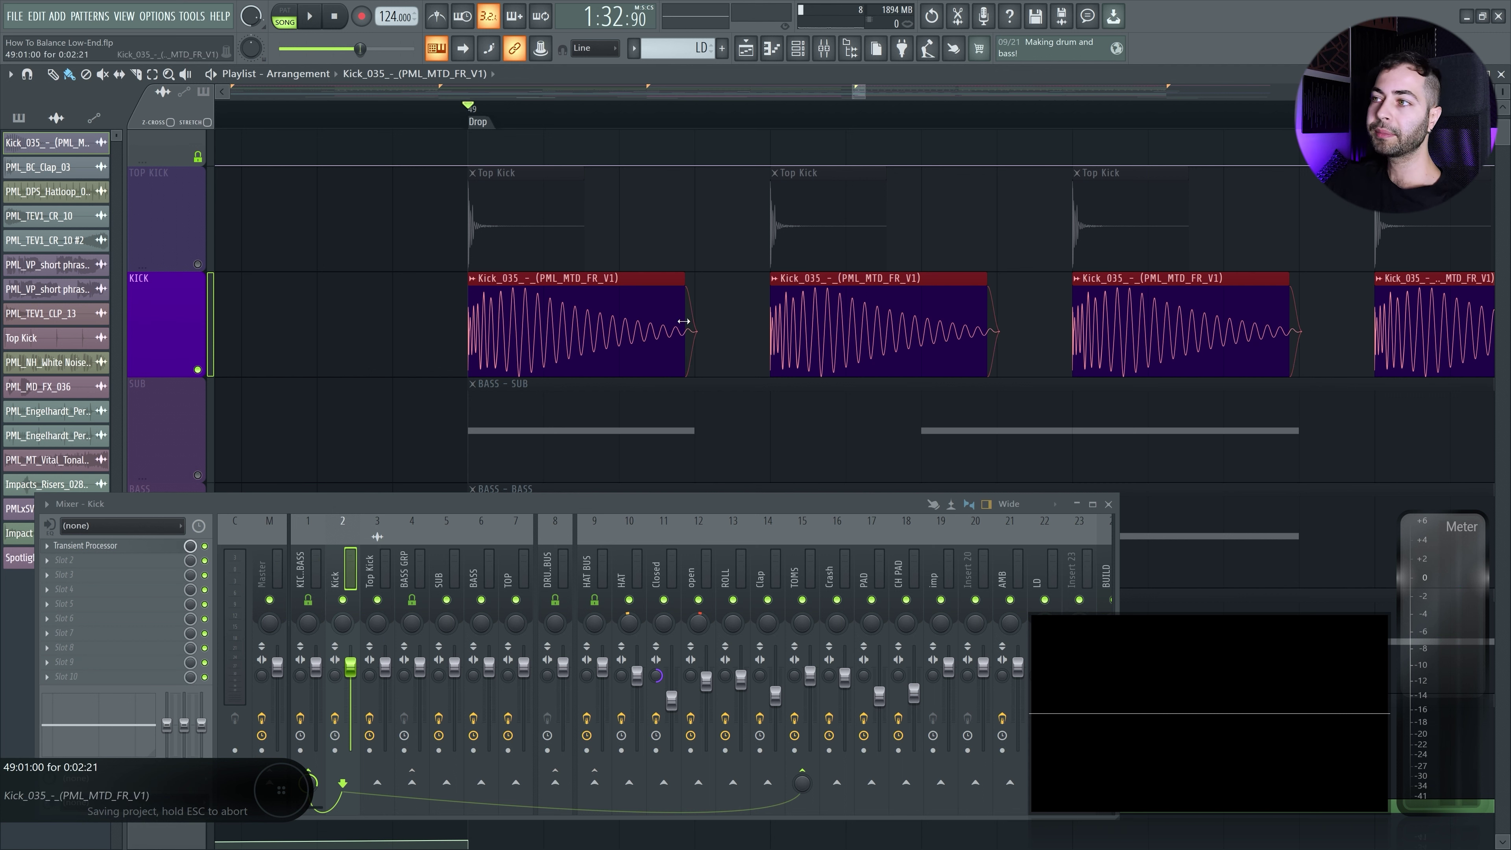
pyautogui.moveTo(683, 322); pyautogui.dragTo(603, 319)
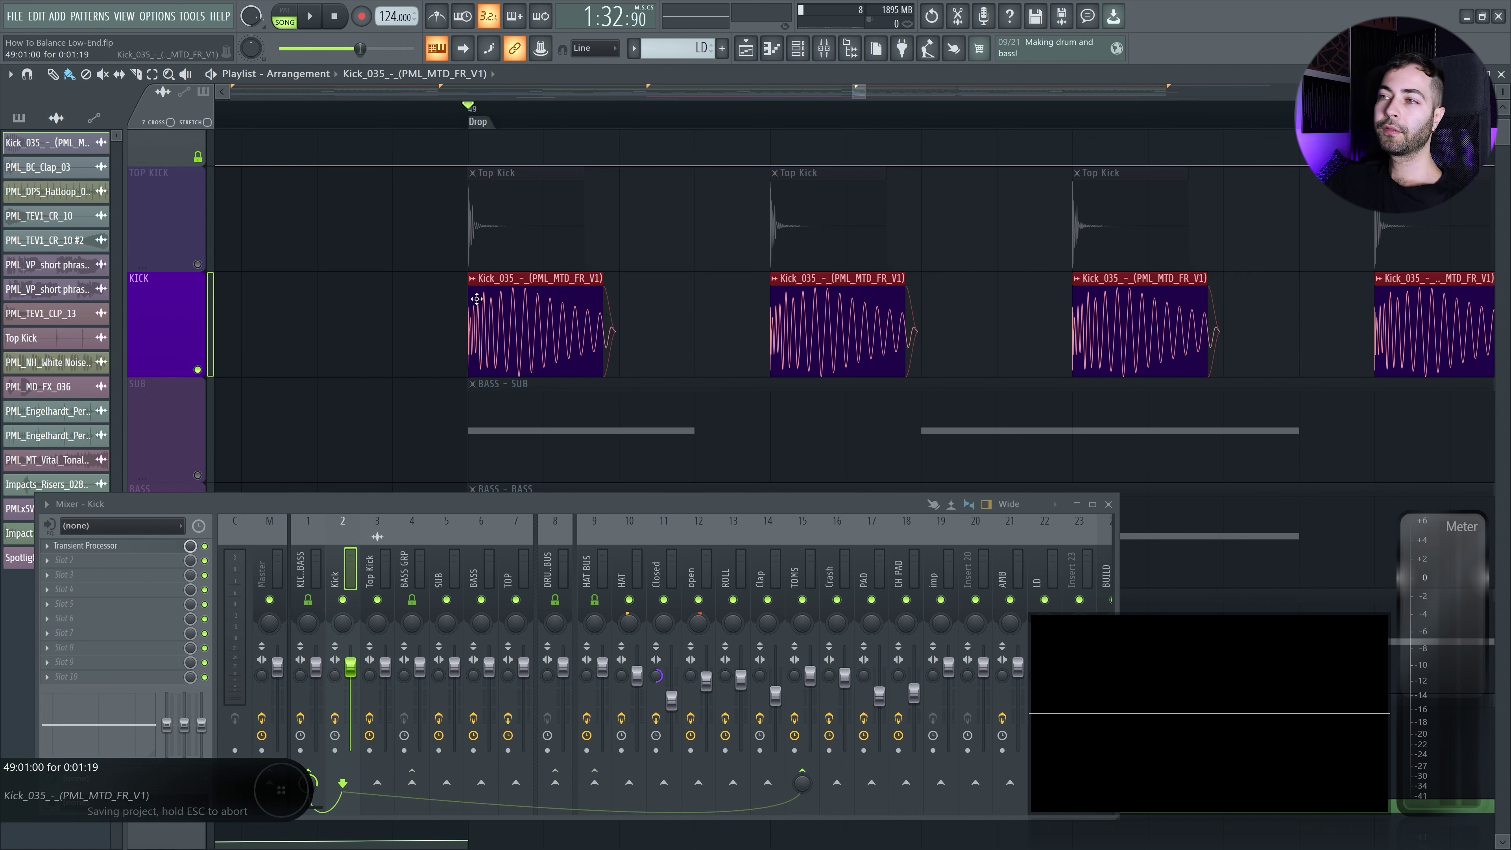
# - Reselect all the KICK clips, trim their ends slightly shorter and play the drop to hear the tighter kick
pyautogui.click(519, 340)
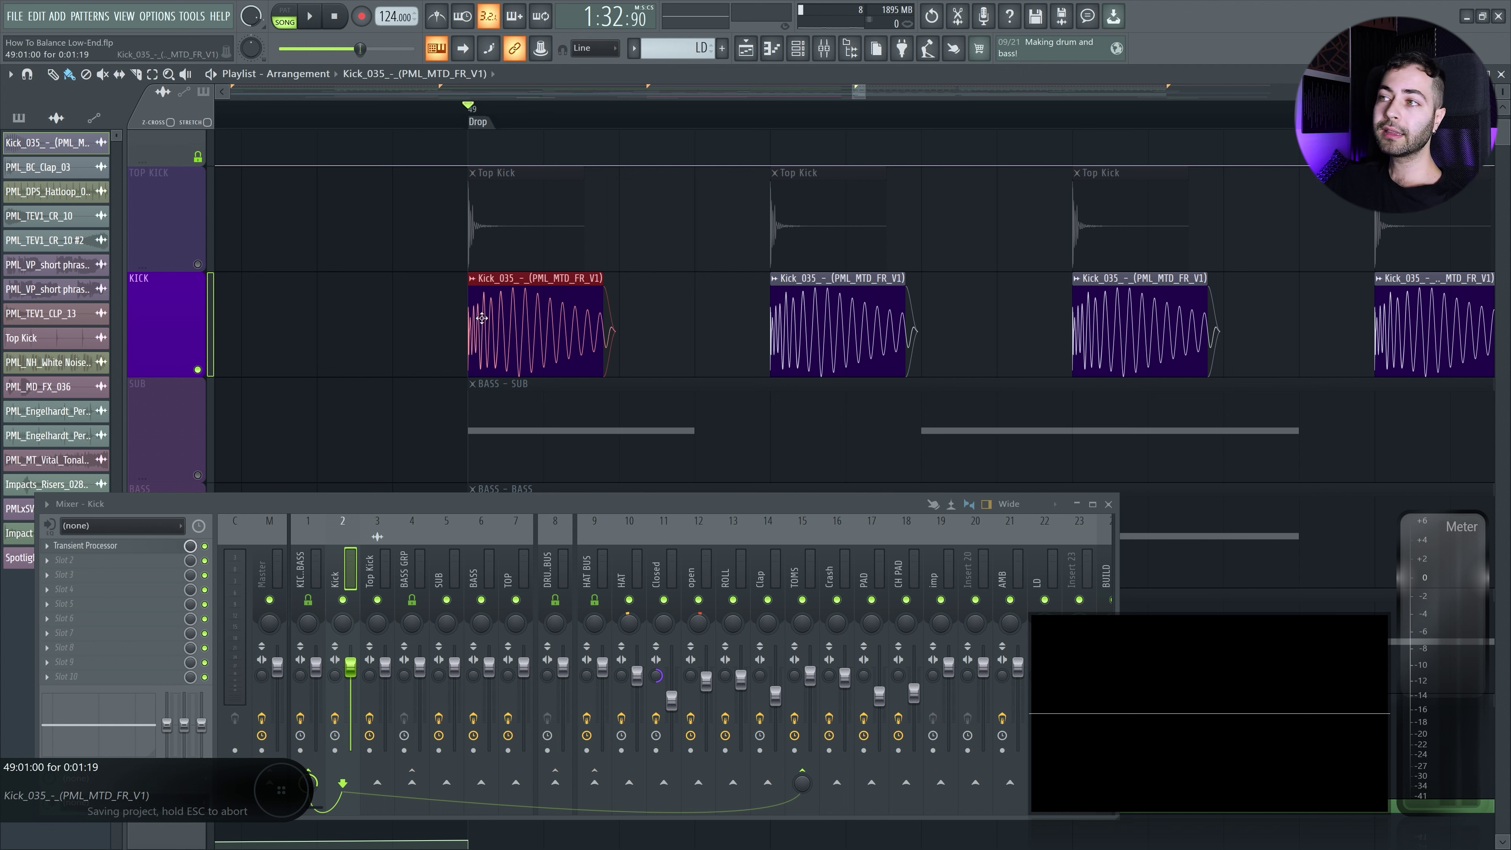
pyautogui.moveTo(470, 319); pyautogui.dragTo(748, 331)
pyautogui.moveTo(496, 286); pyautogui.dragTo(545, 297)
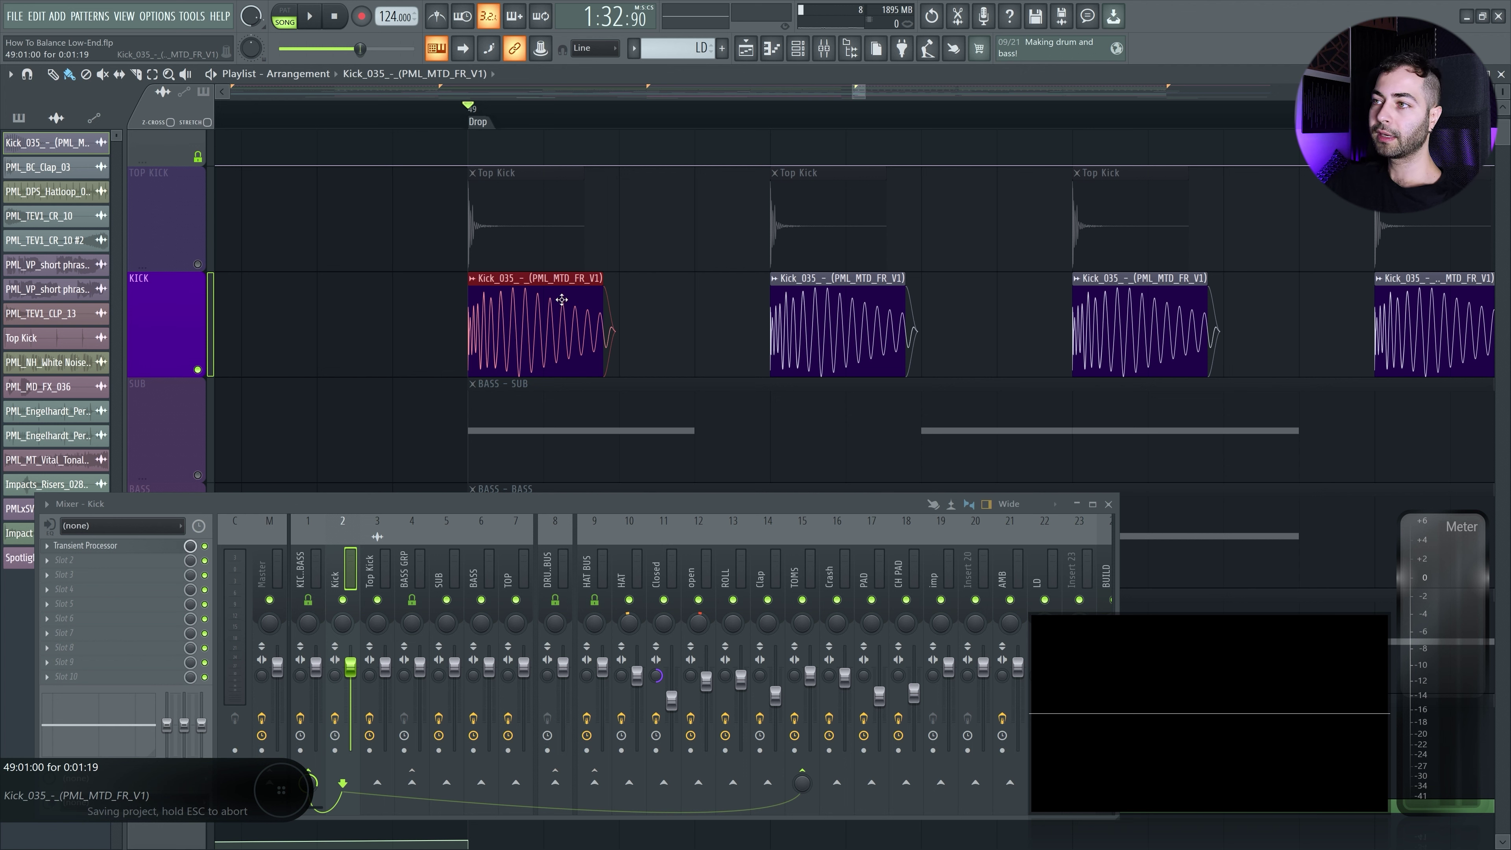
pyautogui.moveTo(634, 310); pyautogui.dragTo(678, 361)
pyautogui.moveTo(734, 314); pyautogui.dragTo(755, 344)
pyautogui.doubleClick(751, 340)
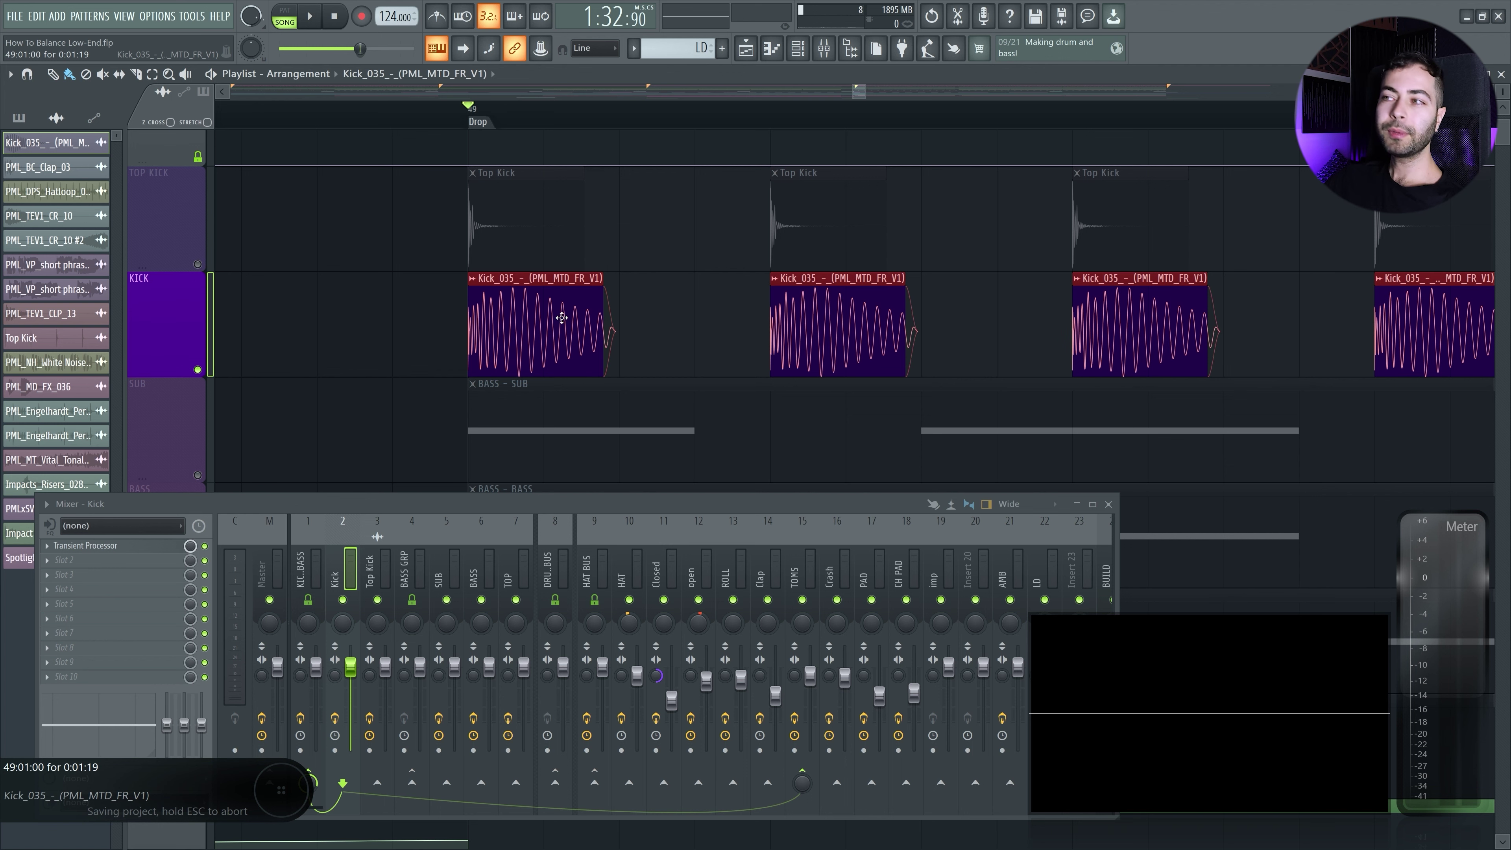
pyautogui.moveTo(601, 317)
pyautogui.mouseDown()
pyautogui.moveTo(570, 317)
pyautogui.moveTo(589, 322)
pyautogui.mouseUp()
pyautogui.press('space')
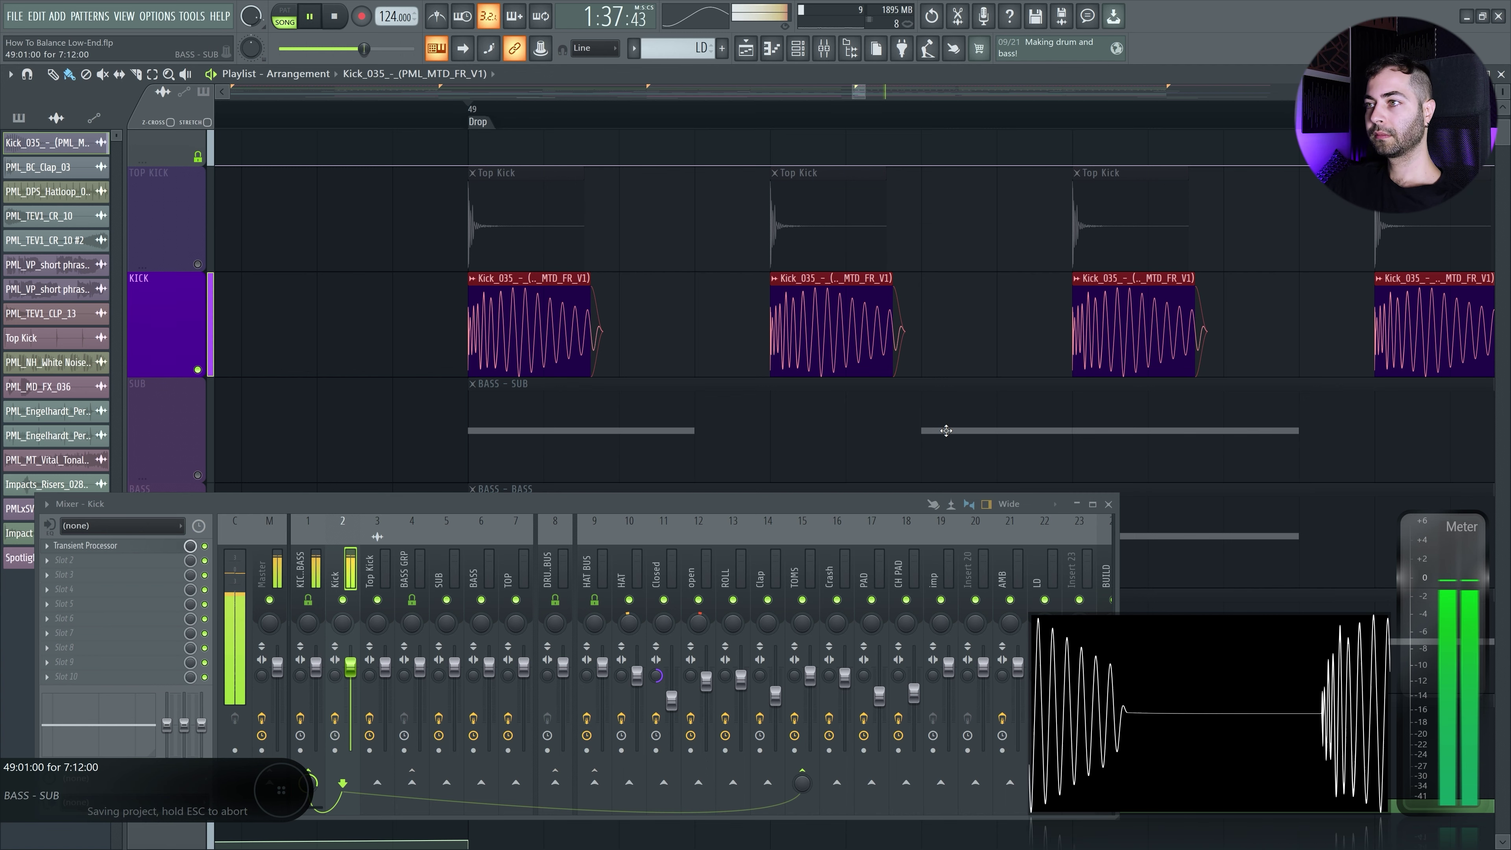
pyautogui.press('space')
# - Enable the TOP KICK track, mute KICK and audition the top layer while viewing its Fruity parametric EQ 2
pyautogui.moveTo(415, 501); pyautogui.dragTo(437, 437)
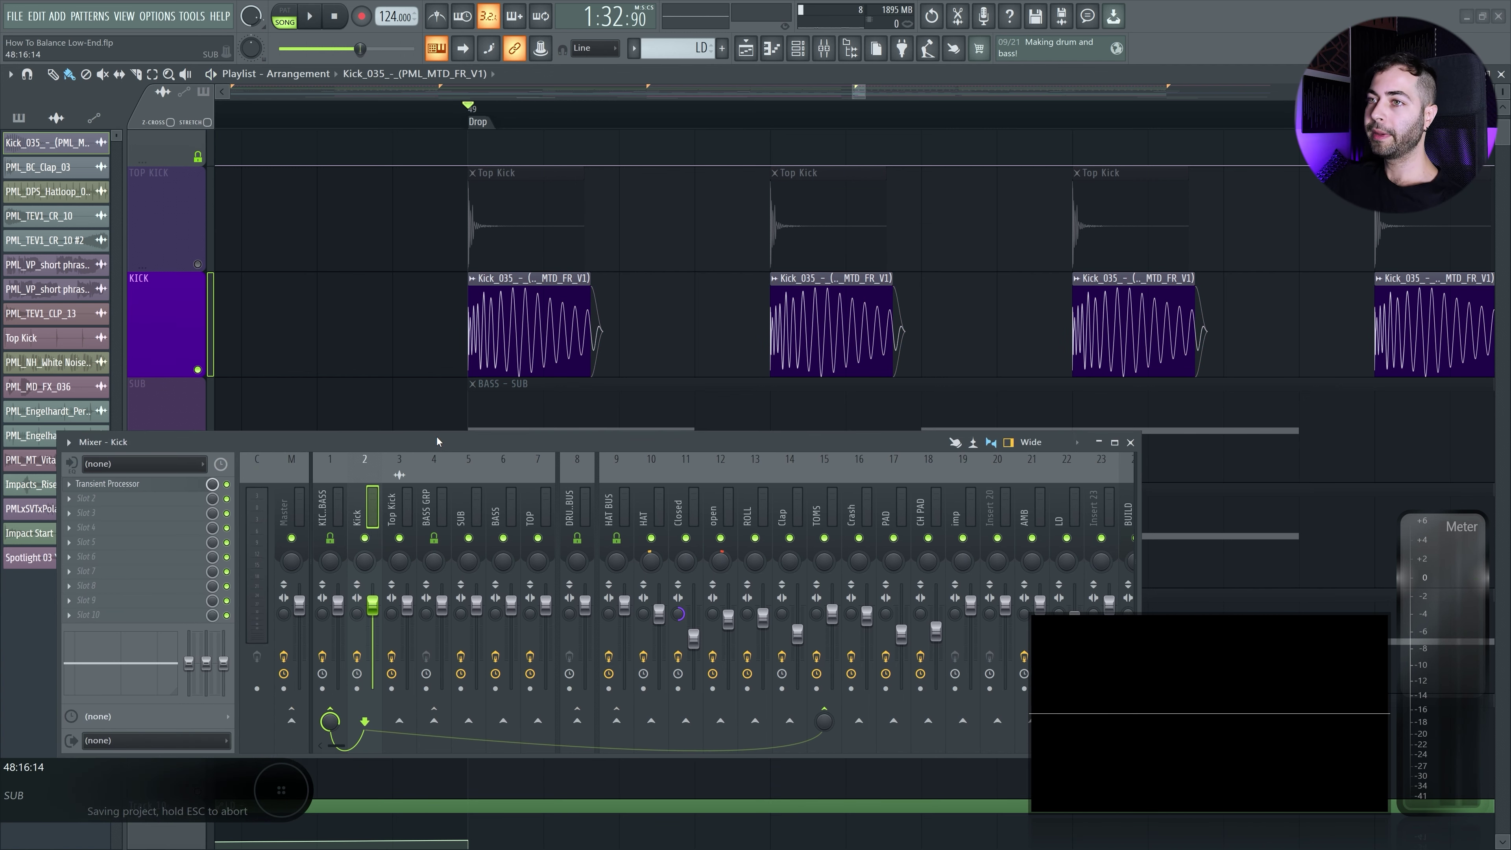
pyautogui.click(198, 264)
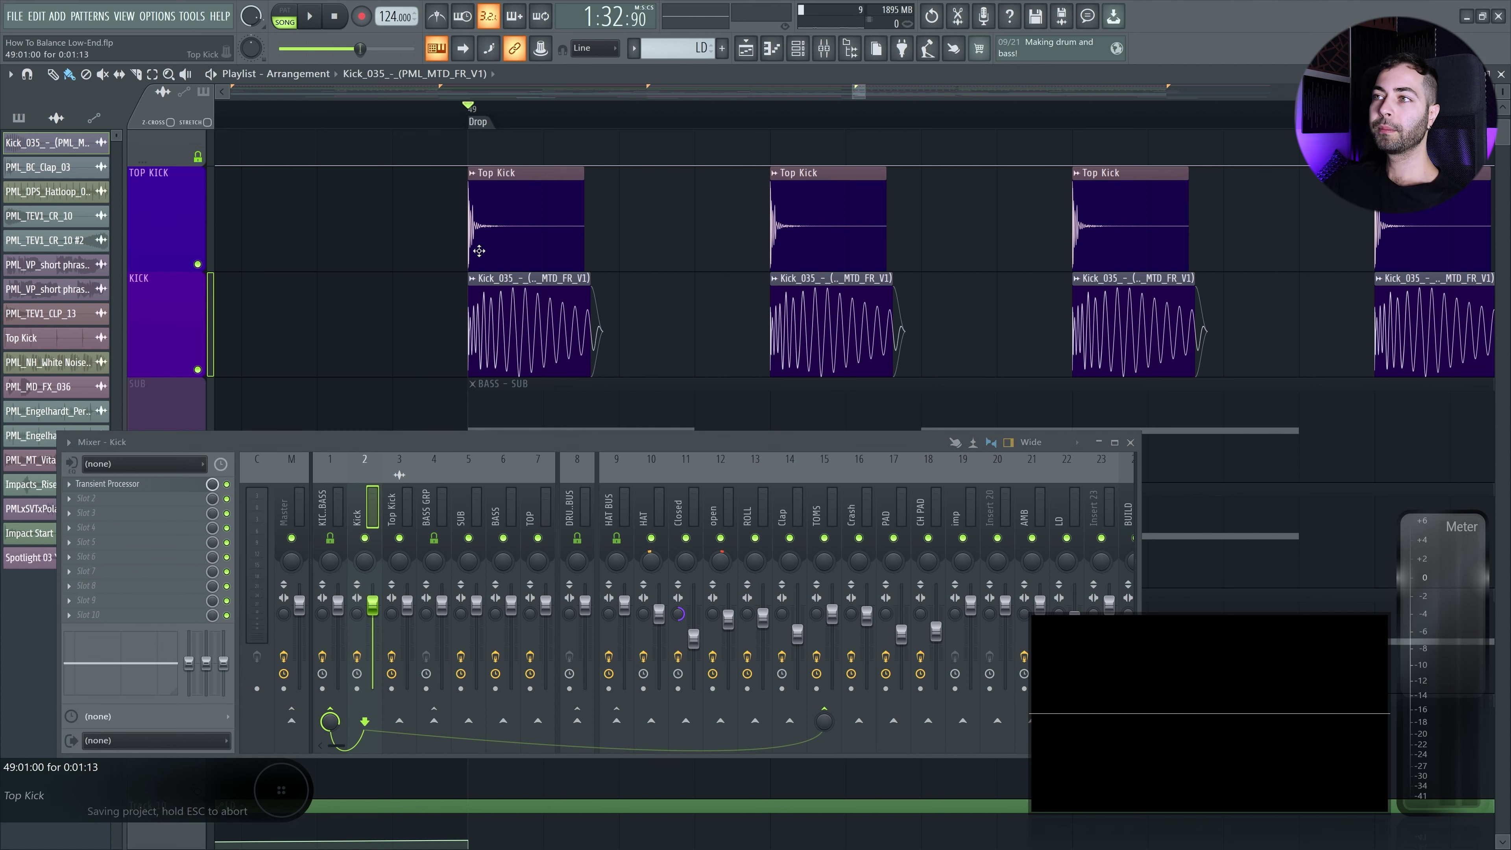
pyautogui.click(384, 502)
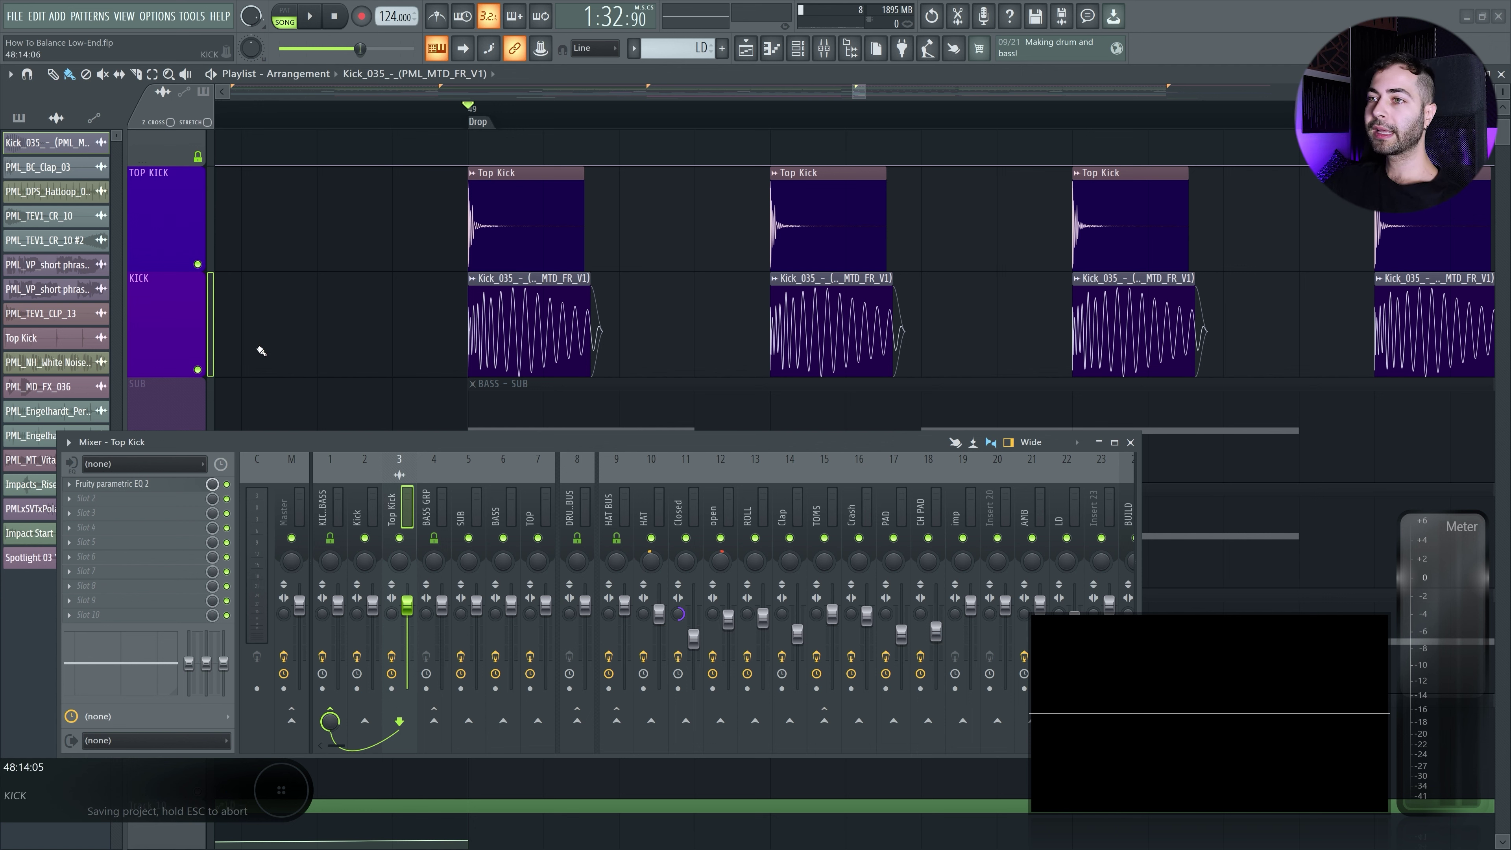
pyautogui.rightClick(197, 369)
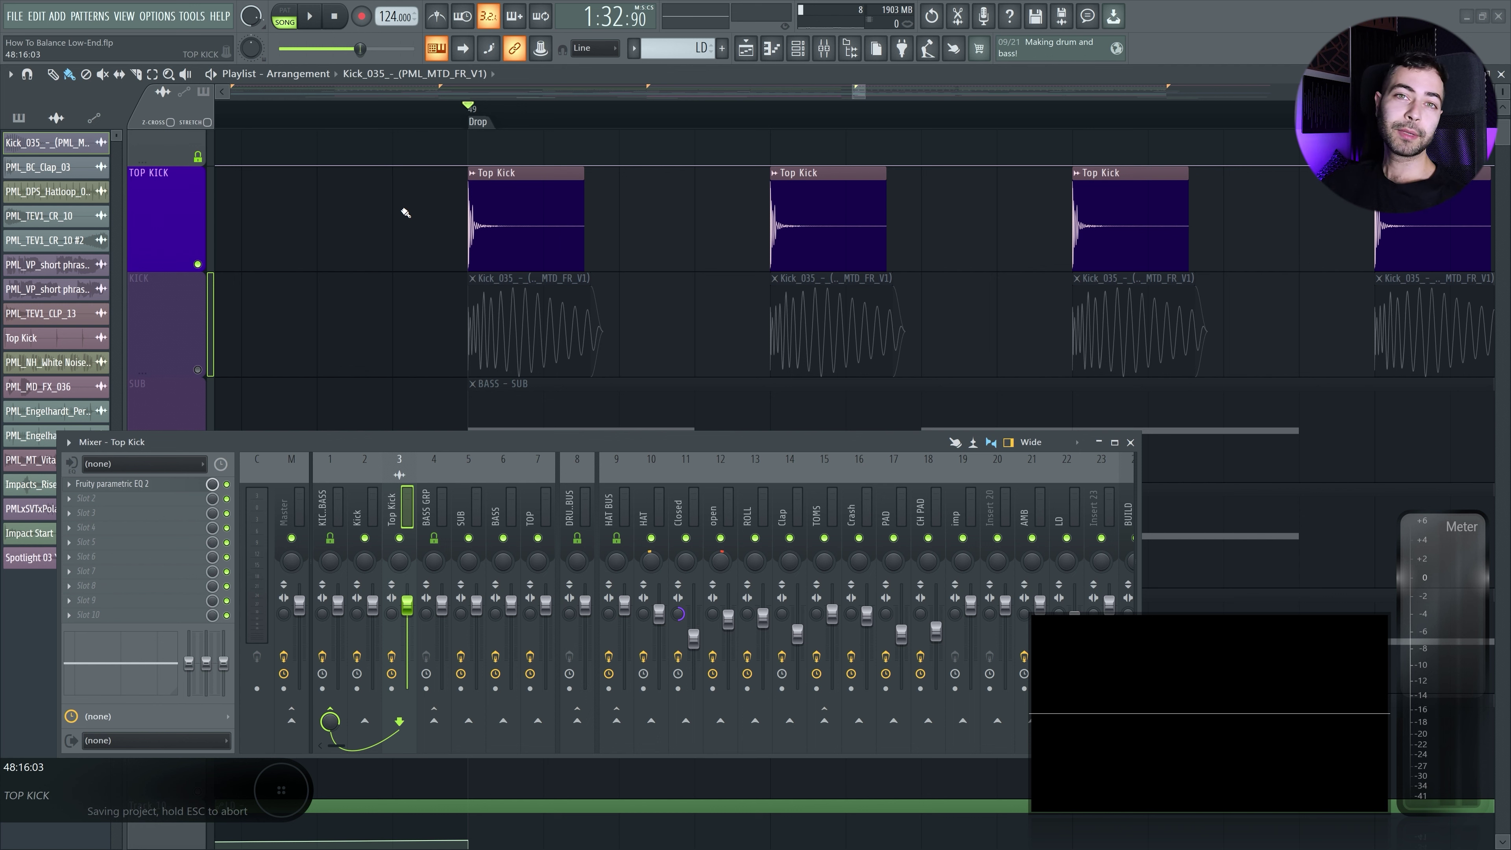
pyautogui.press('space')
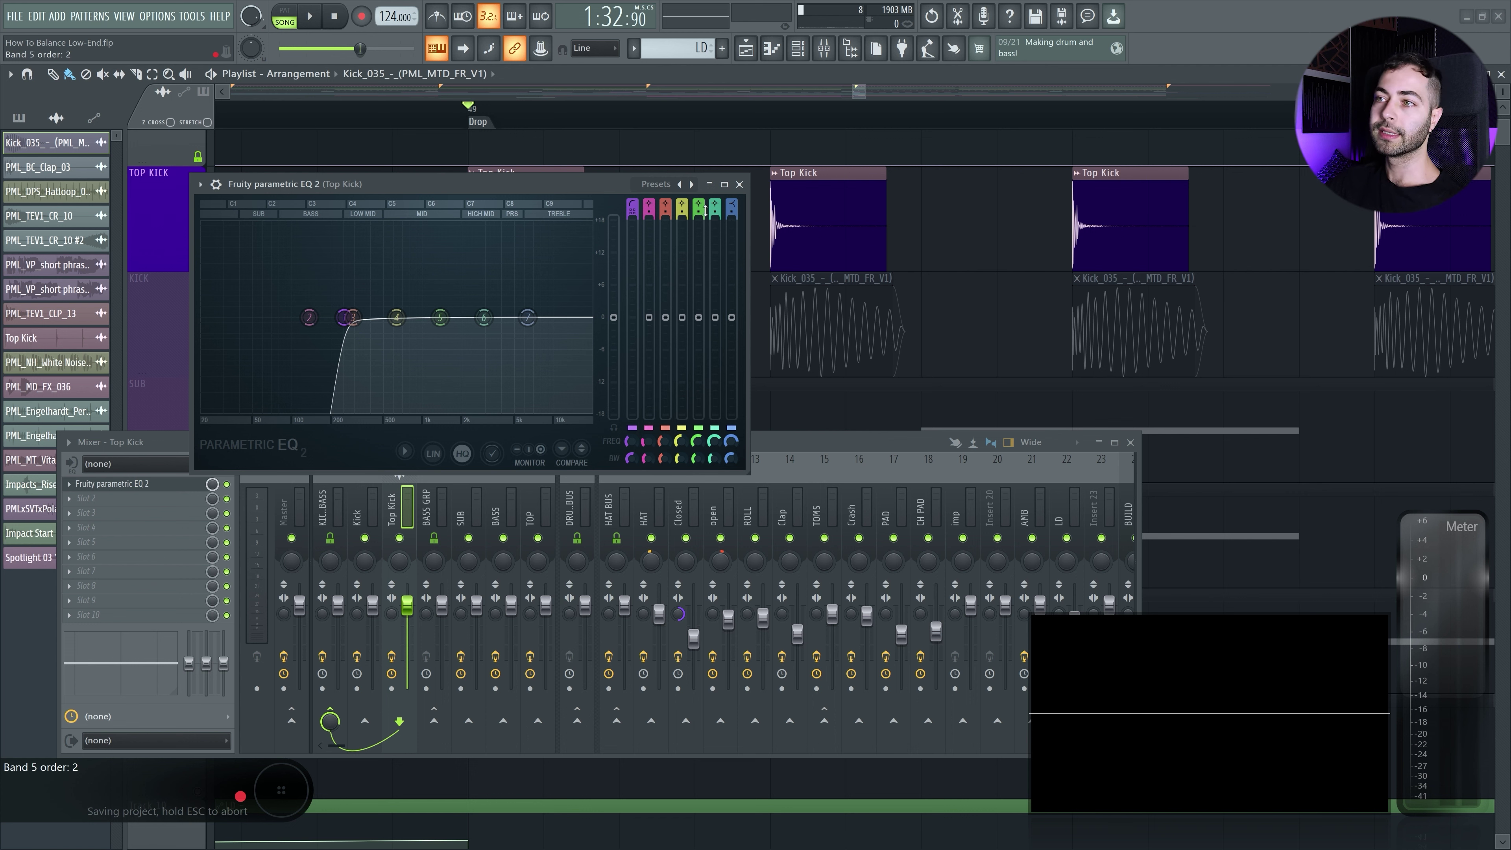
pyautogui.press('space')
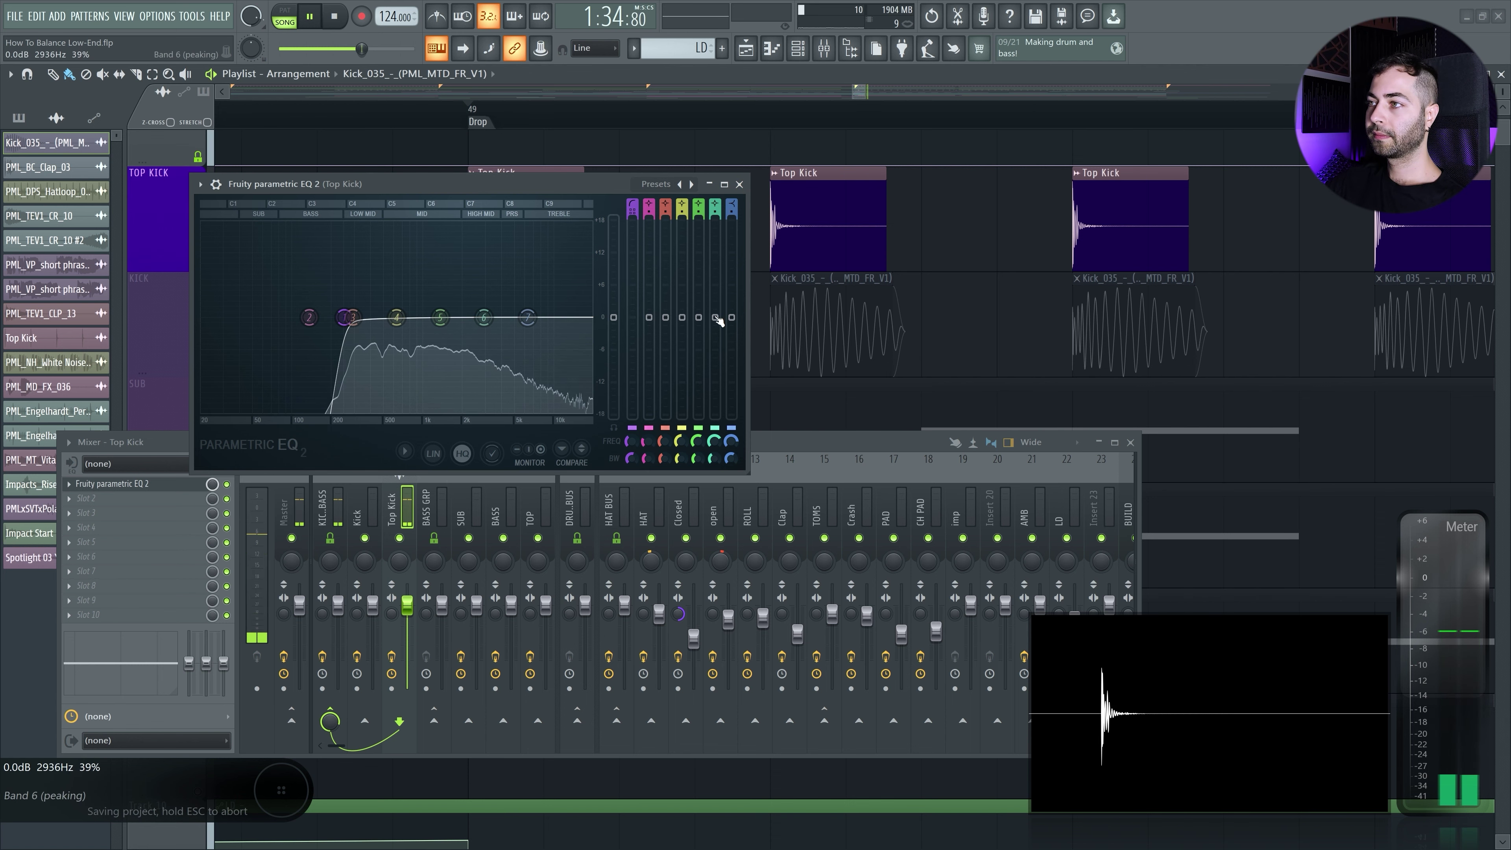
pyautogui.click(751, 185)
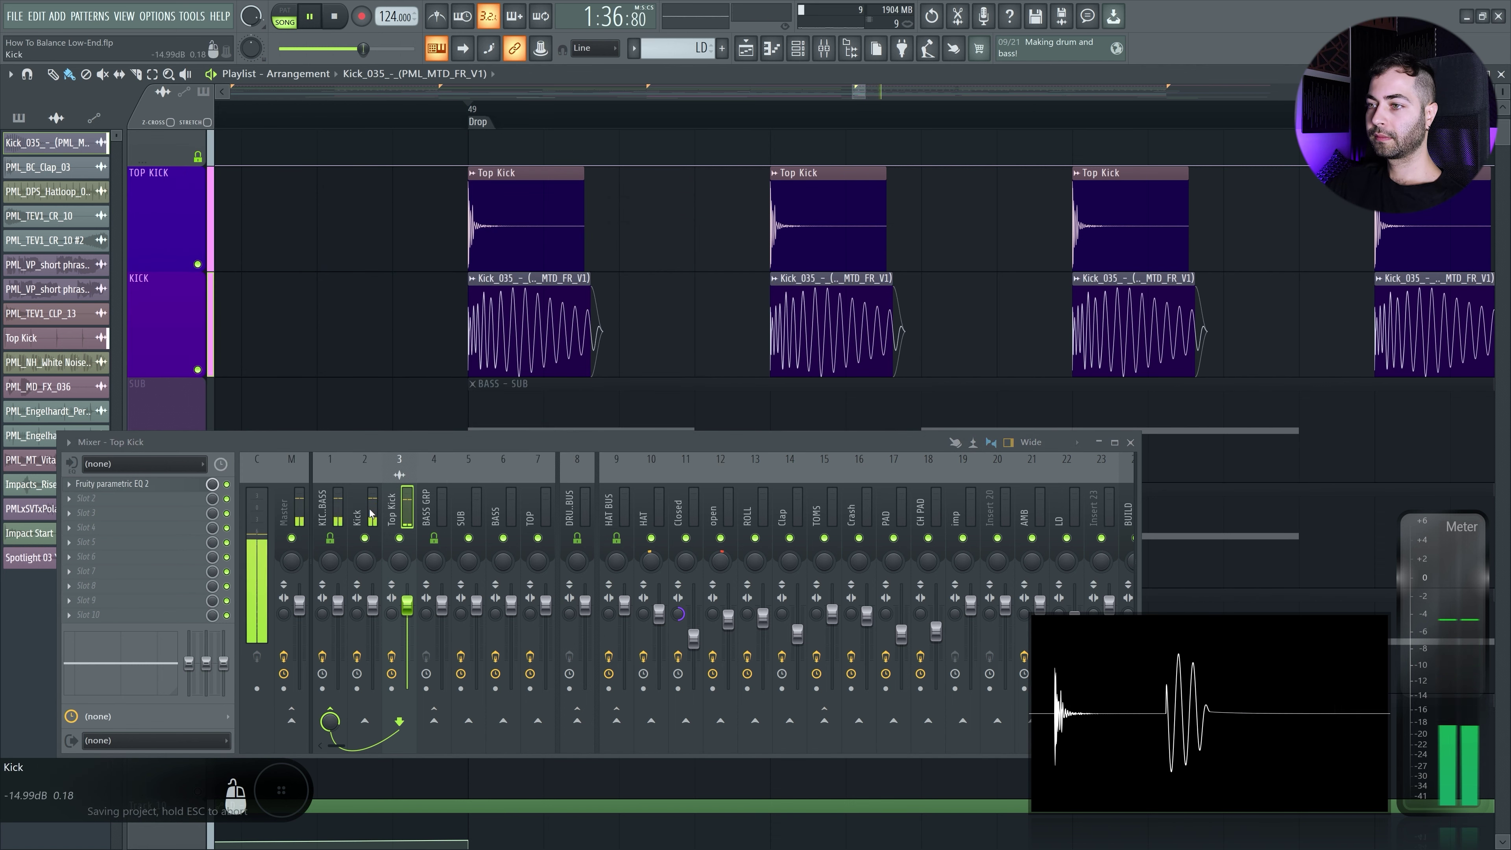
# - Lower the Kick mixer channel's volume to 79% (-5.0 dB) and replay both kick layers together
pyautogui.moveTo(375, 602); pyautogui.dragTo(372, 623)
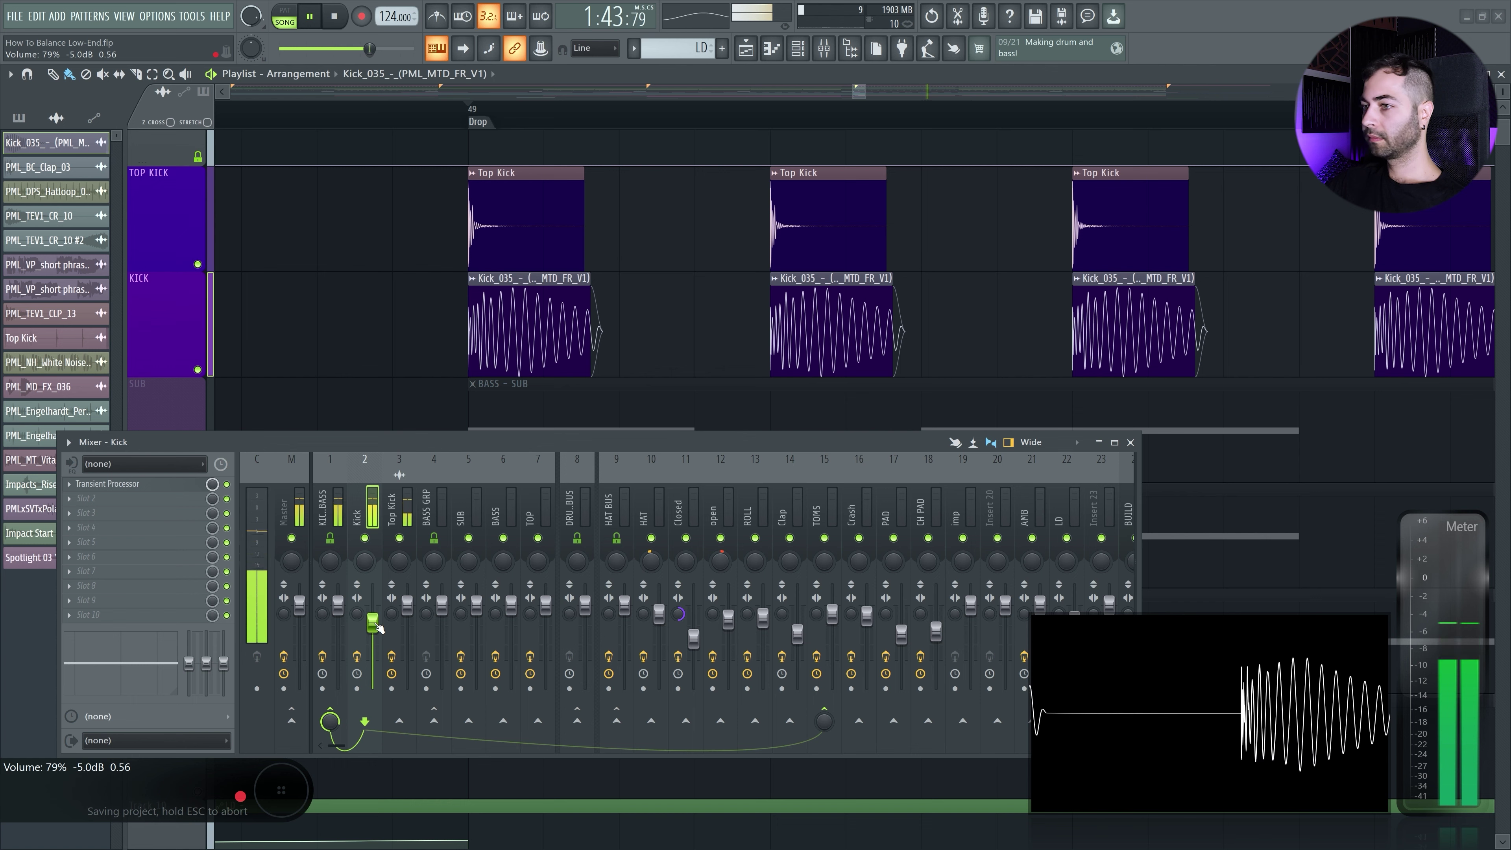
pyautogui.press('space')
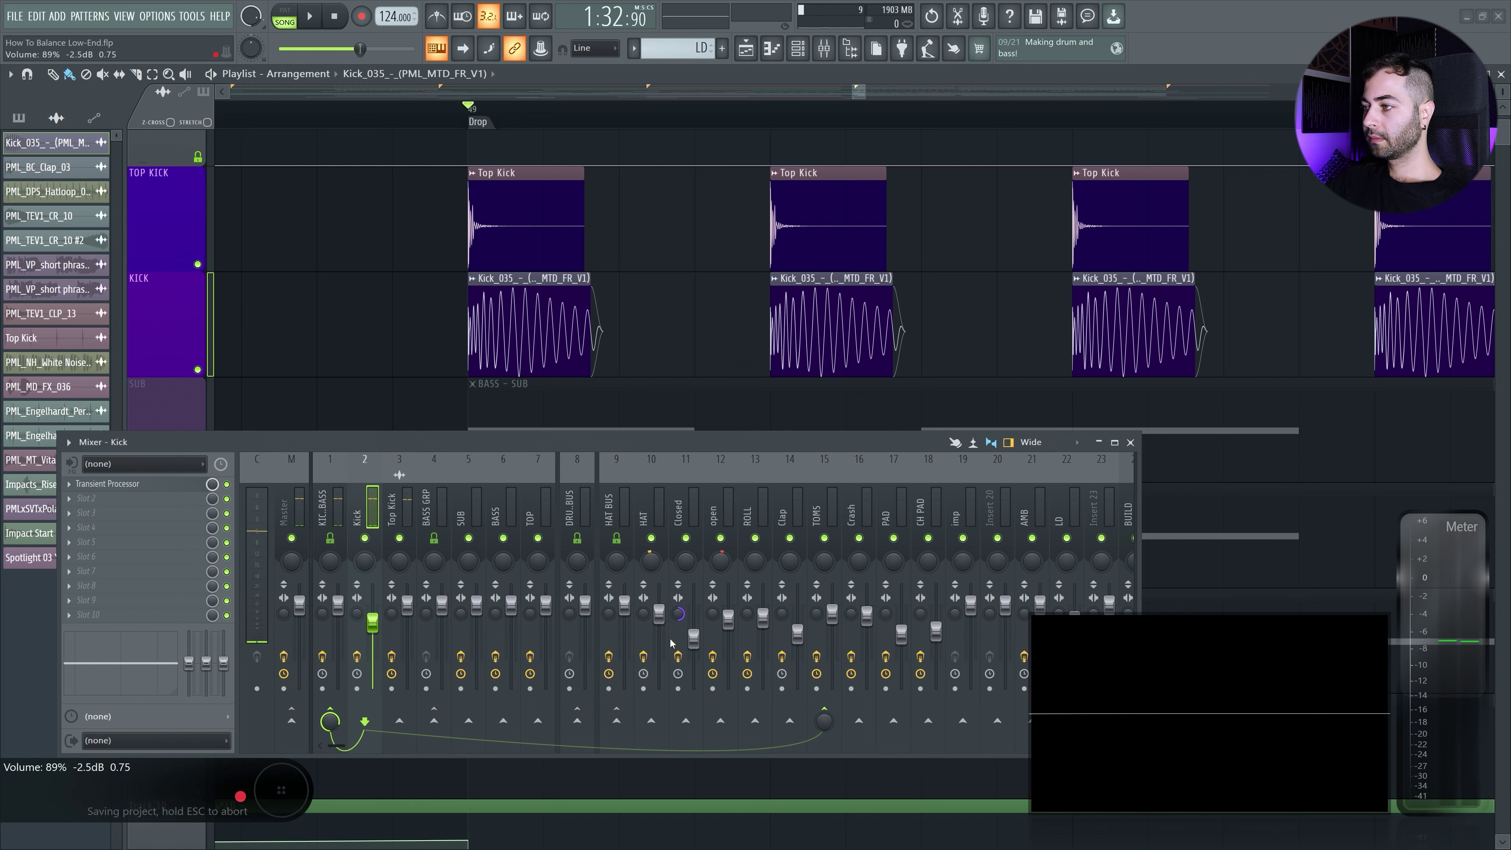
pyautogui.press('space')
# - Open the last Wave Candy on the Master channel, freeze its oscilloscope on the kick waveform and stop playback
pyautogui.click(292, 509)
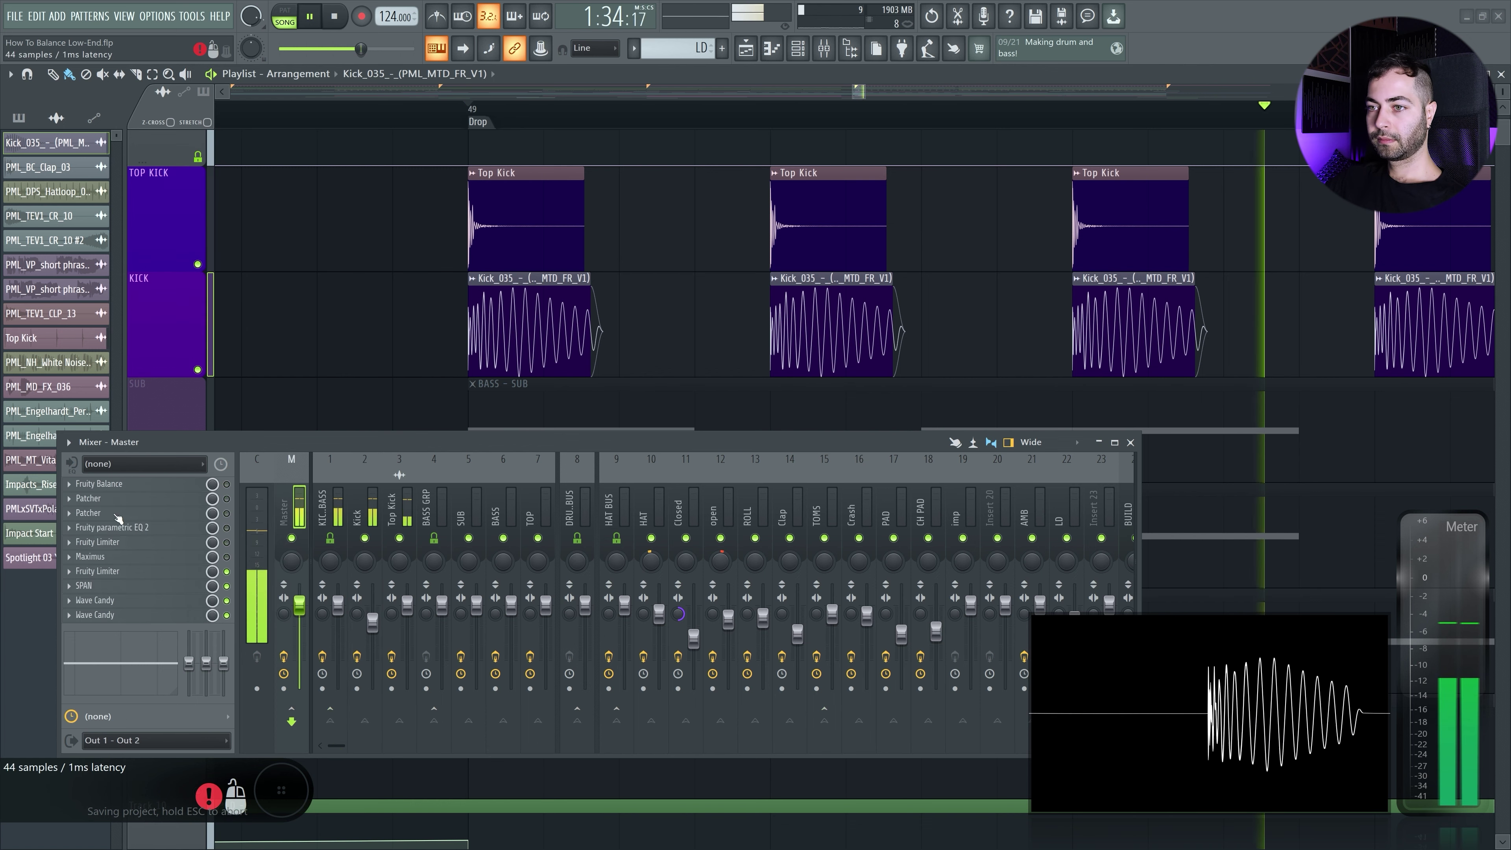
pyautogui.click(98, 614)
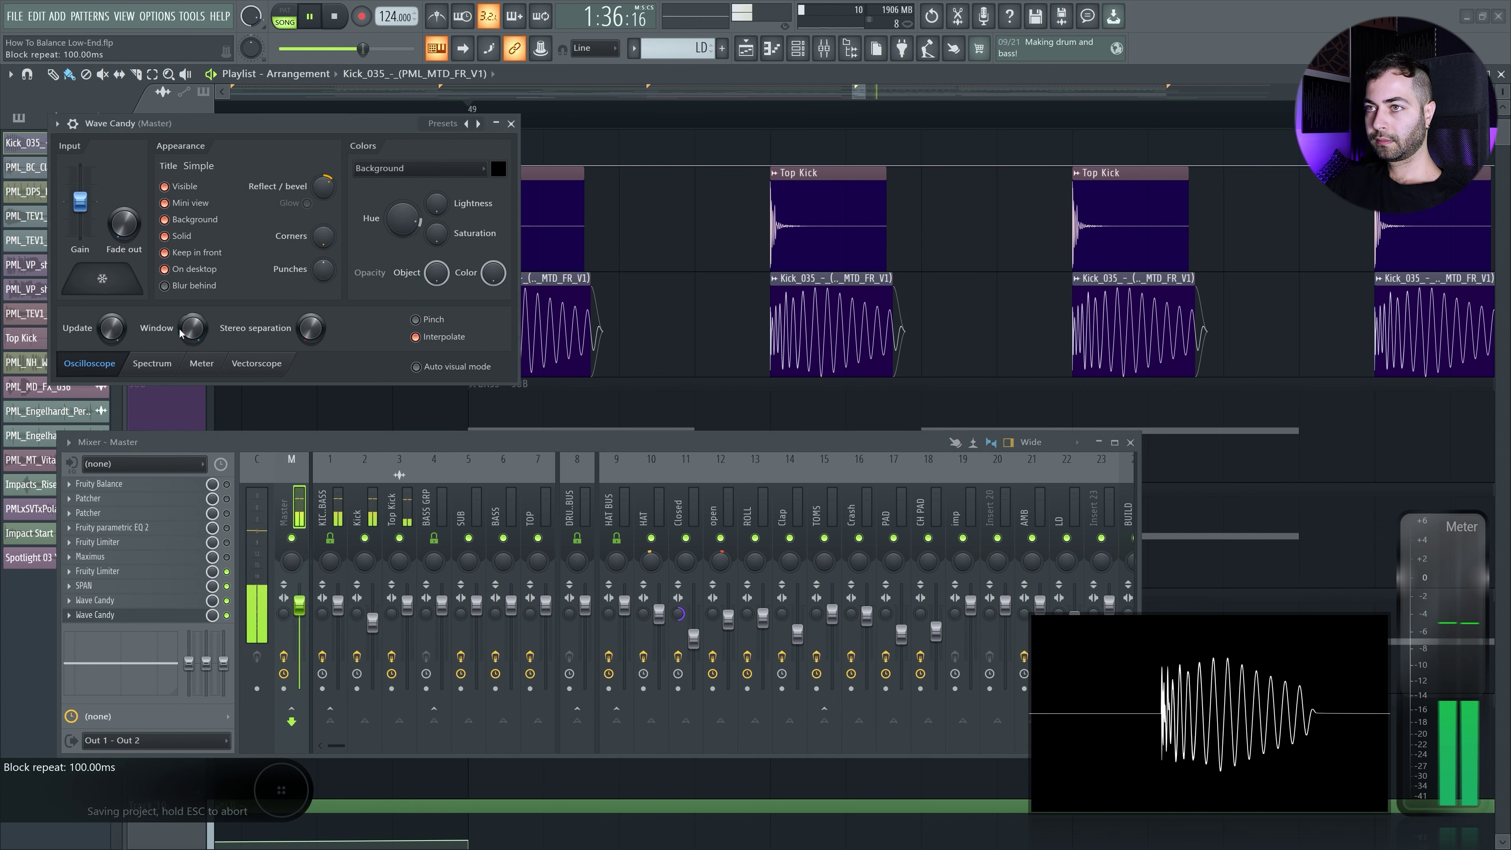
pyautogui.press('space')
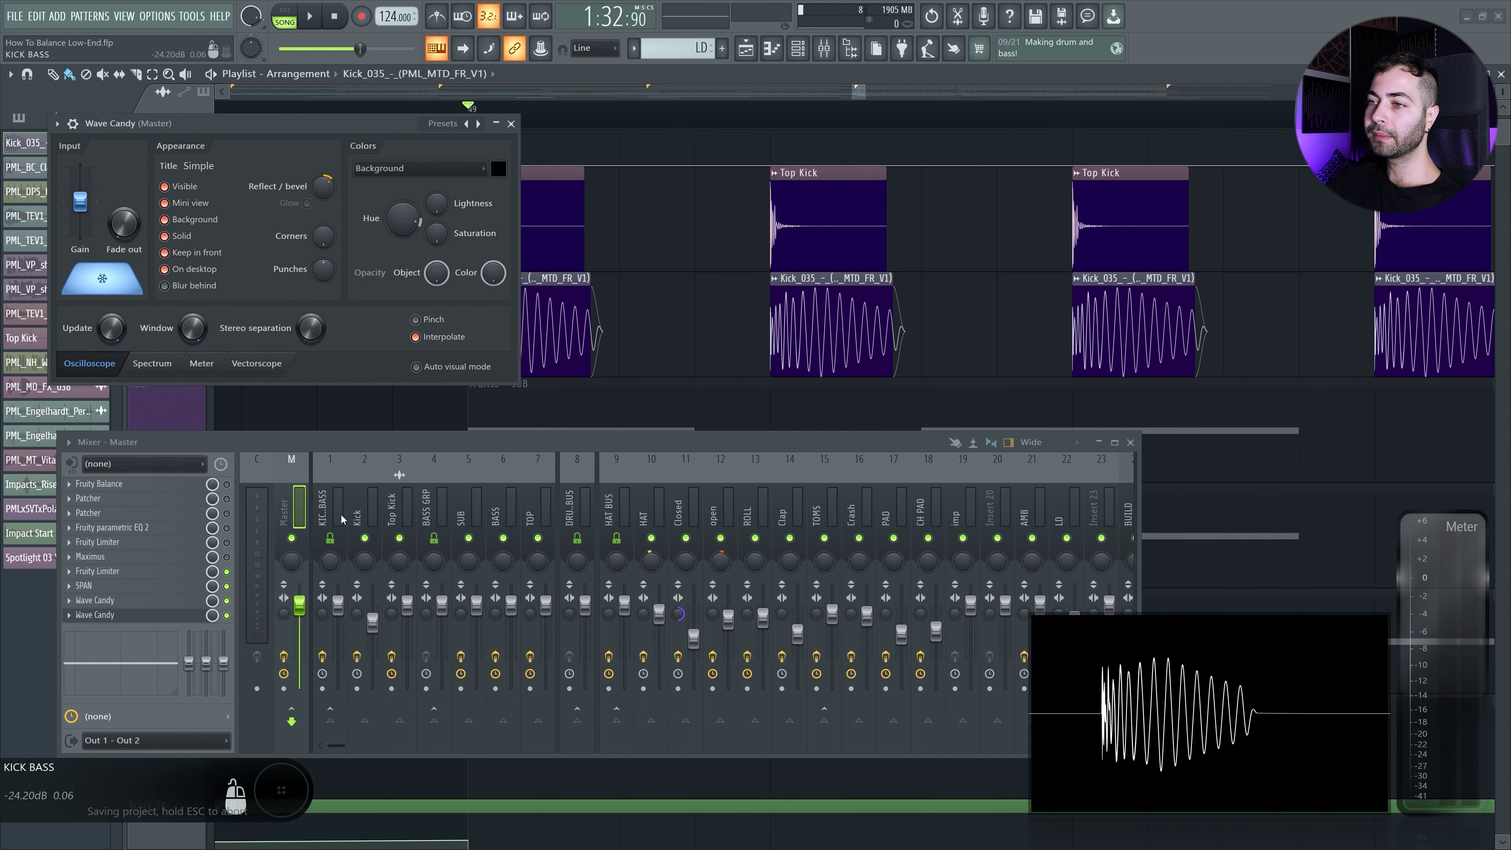
# - Add Fruity parametric EQ 2 to the Kick mixer channel's second effect slot and close the Wave Candy window
pyautogui.click(354, 503)
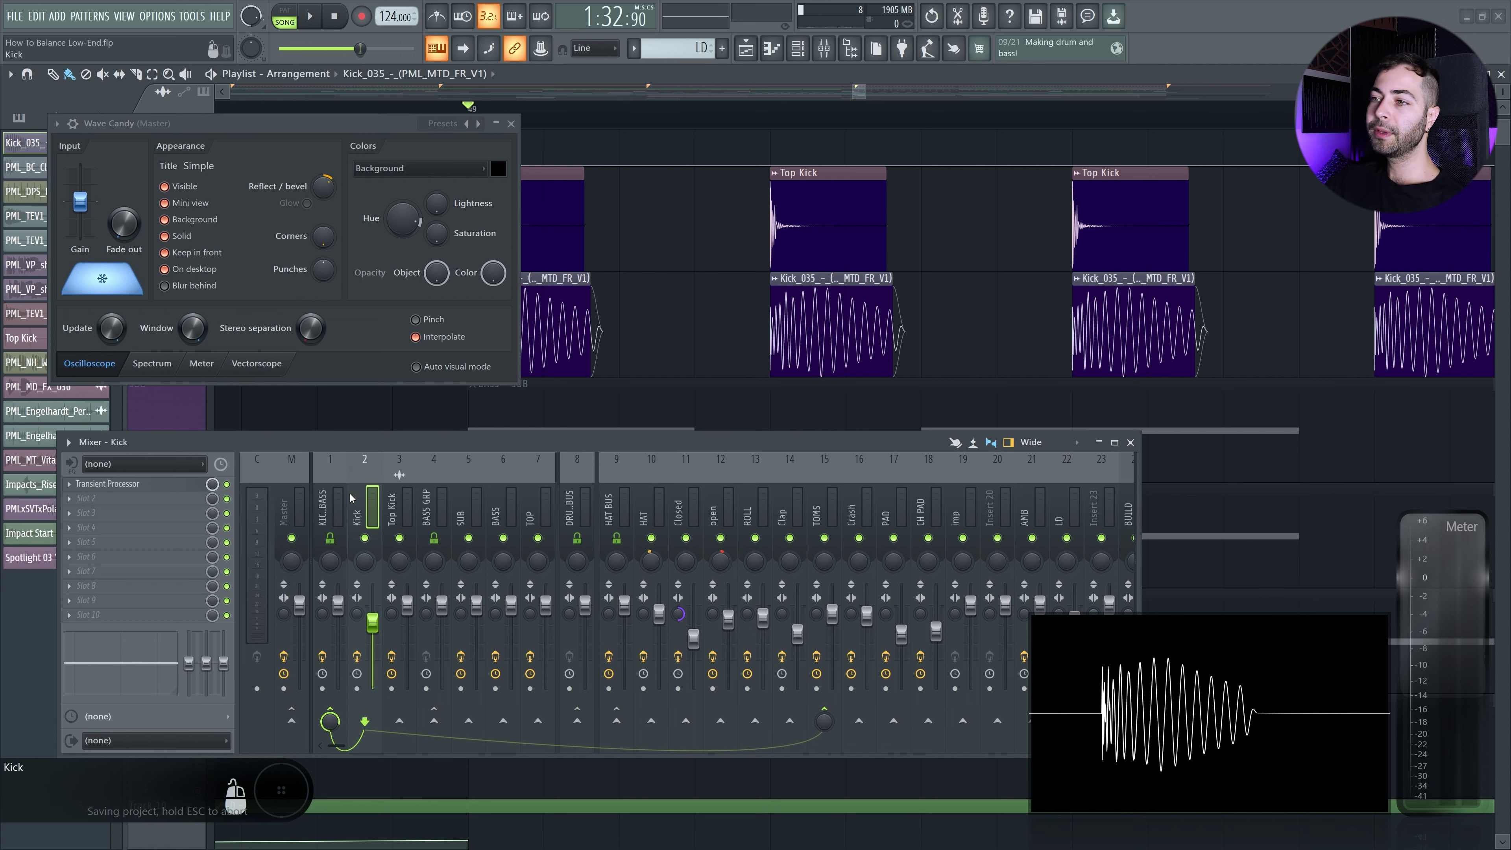
pyautogui.click(162, 503)
pyautogui.click(283, 358)
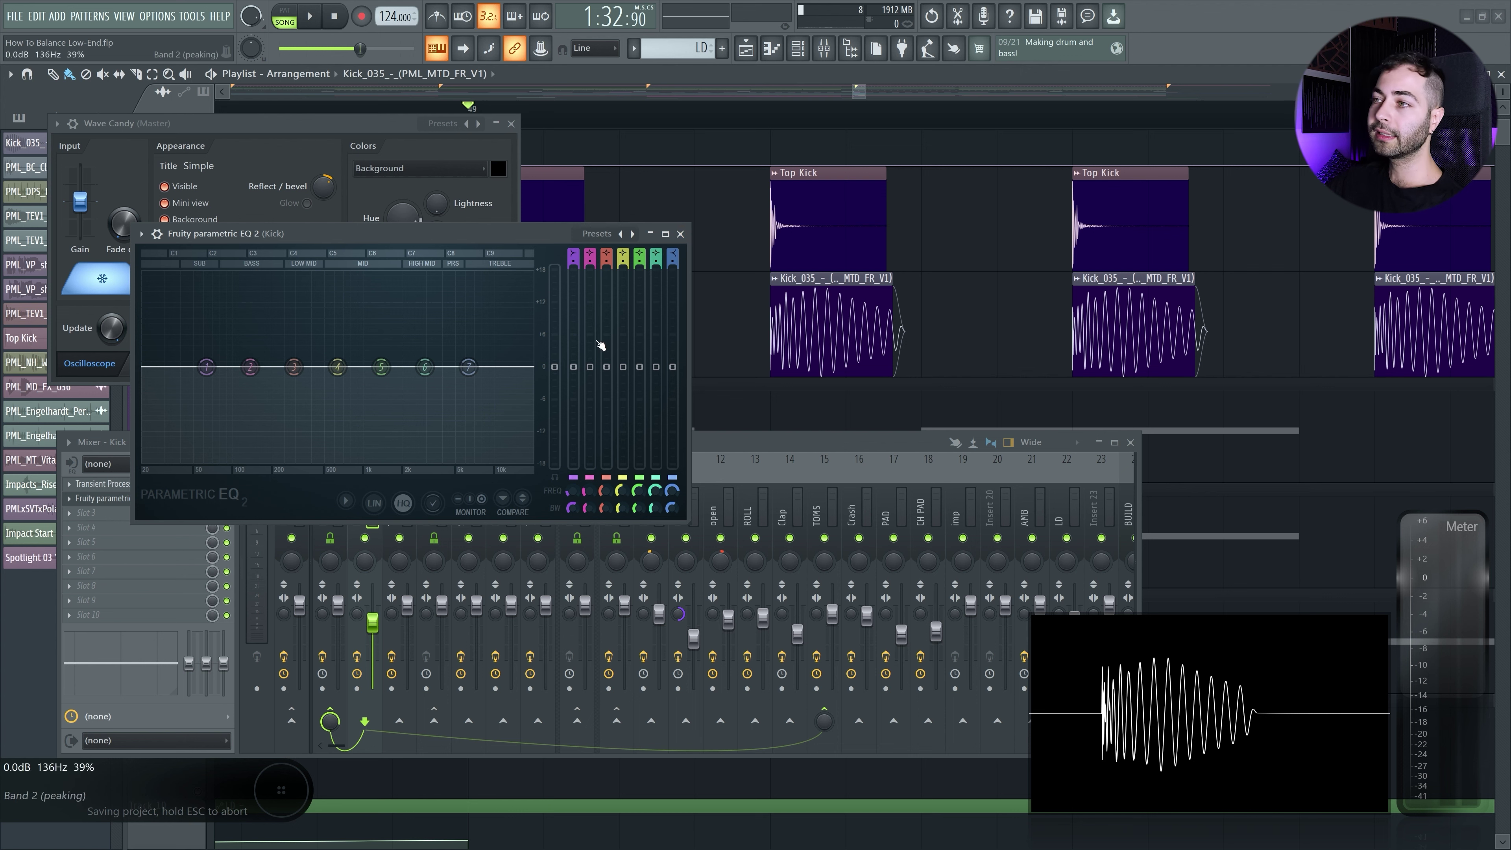
pyautogui.click(279, 216)
pyautogui.press('Escape')
pyautogui.moveTo(320, 232); pyautogui.dragTo(386, 384)
# - Open the first KICK clip's channel settings and load its sample into the Edison audio editor
pyautogui.doubleClick(530, 297)
pyautogui.moveTo(613, 441); pyautogui.dragTo(466, 202)
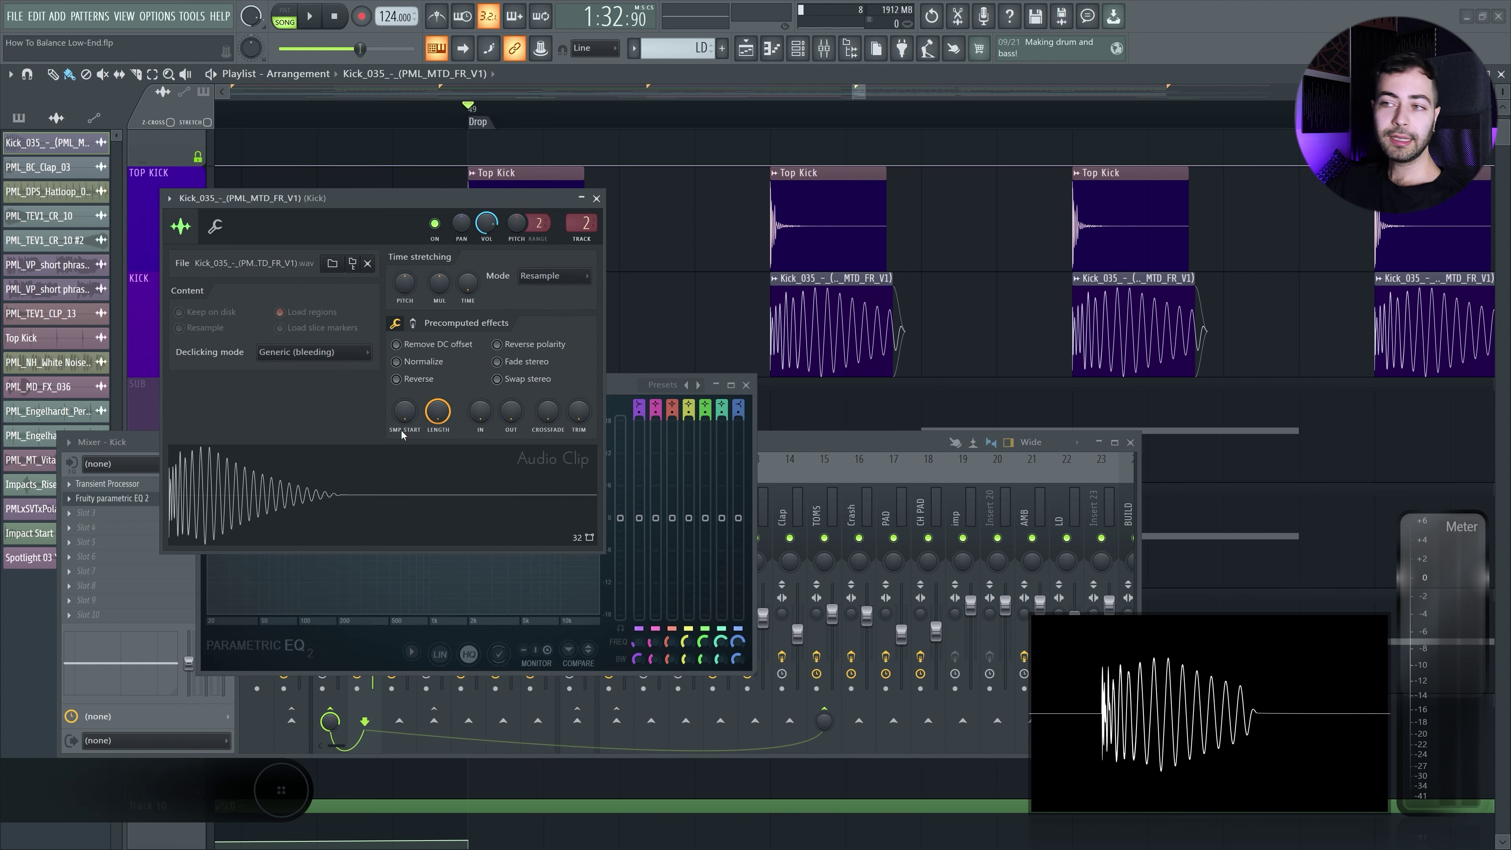
pyautogui.rightClick(291, 457)
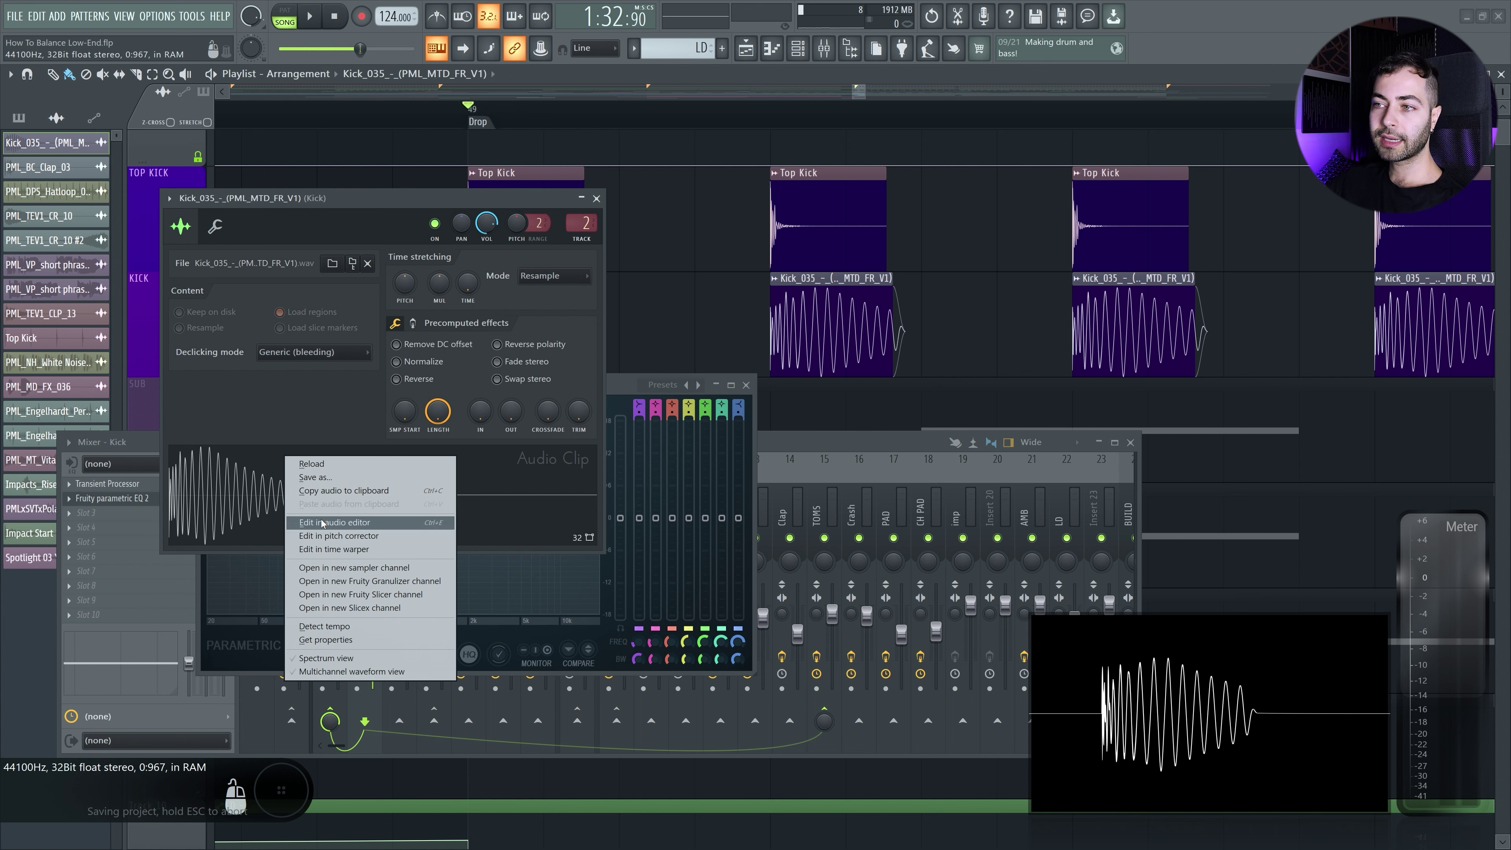
pyautogui.click(335, 522)
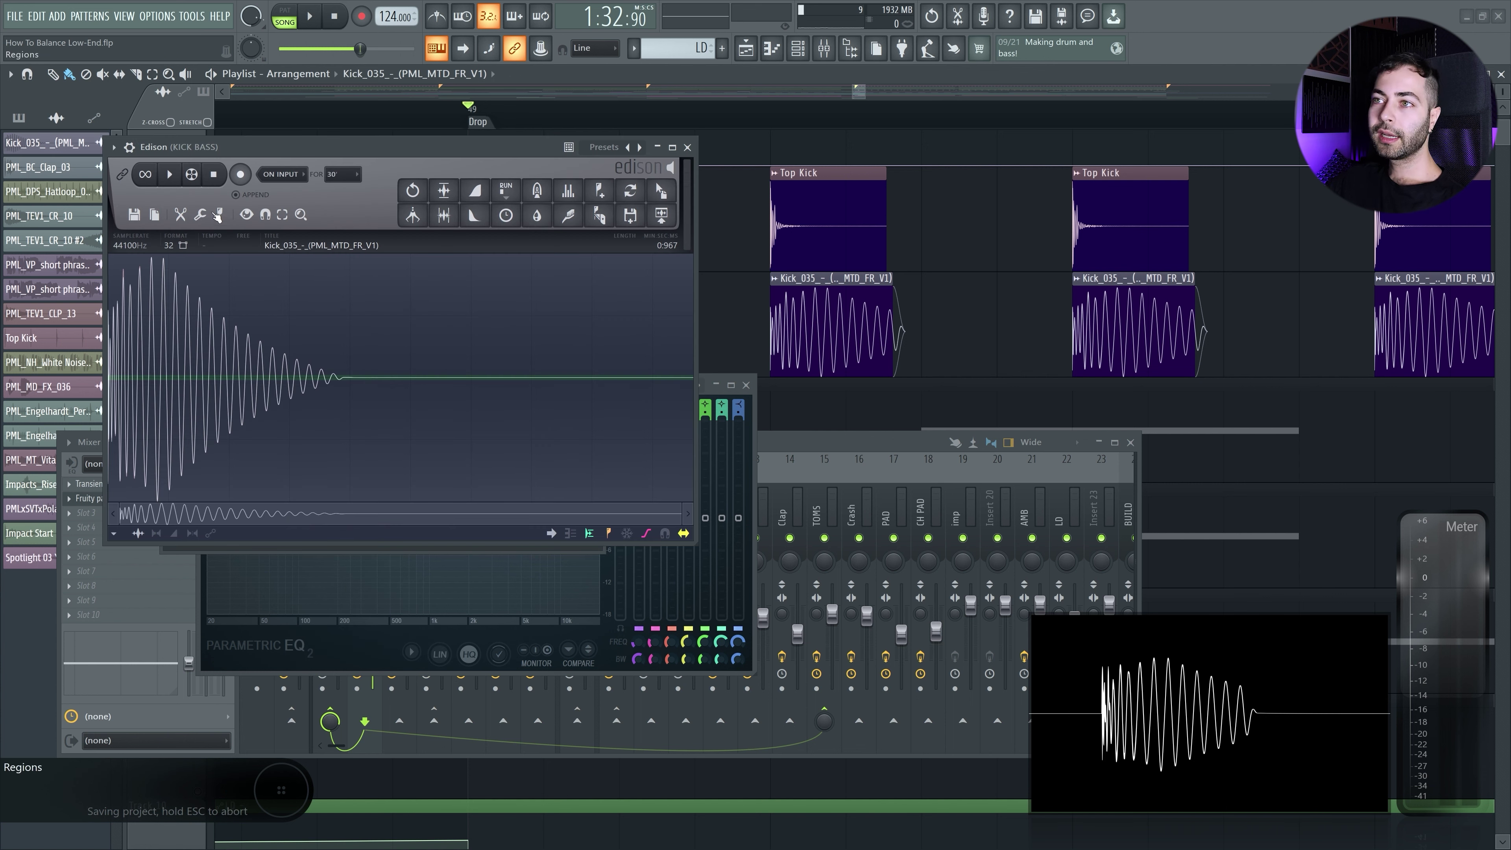
# - Detect the kick sample's pitch regions, examine the note marker at its start and close Edison
pyautogui.click(223, 216)
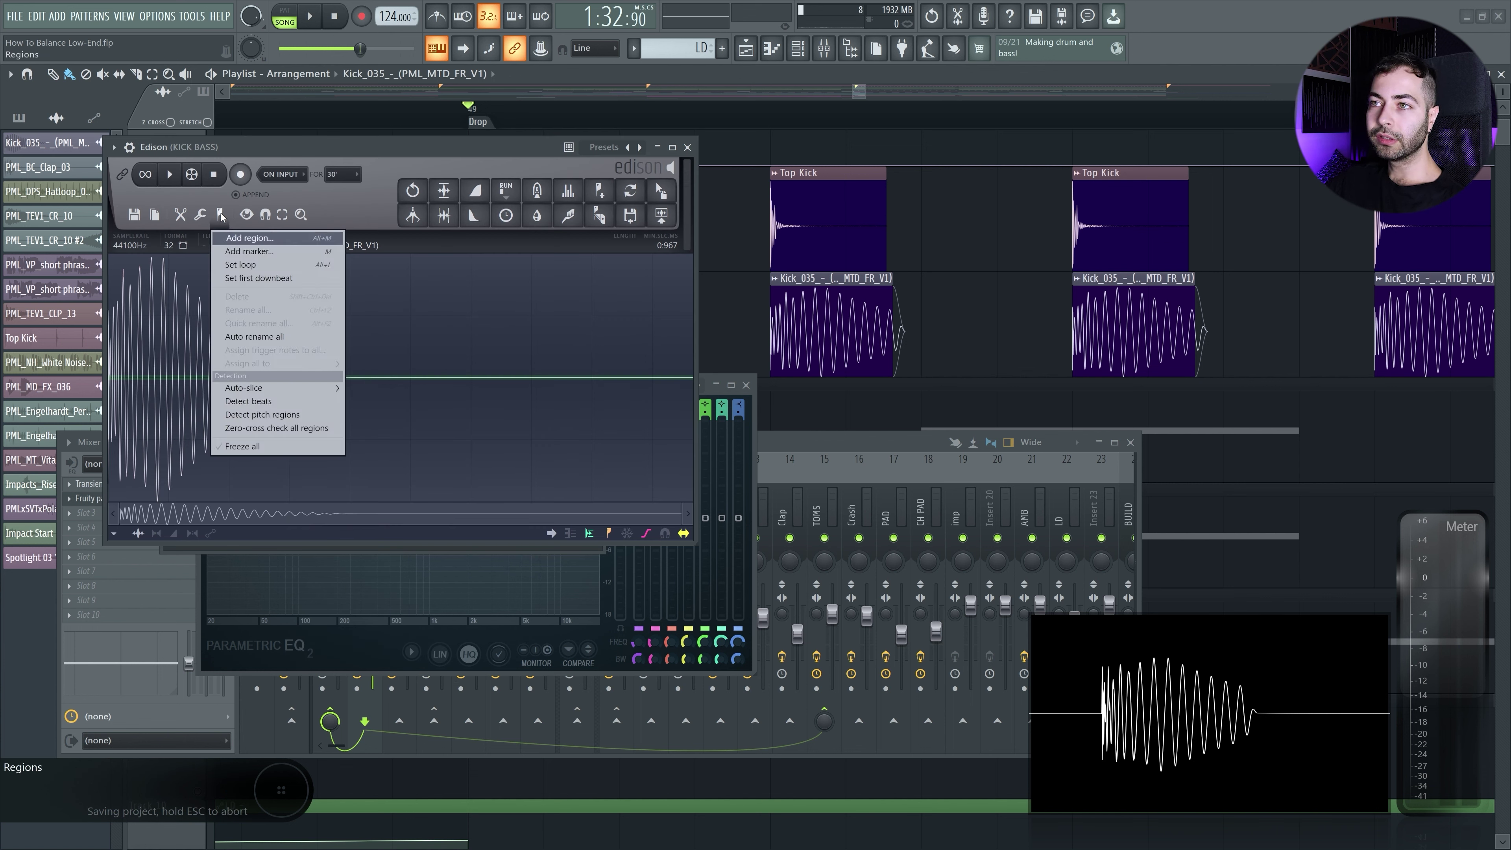
pyautogui.click(244, 415)
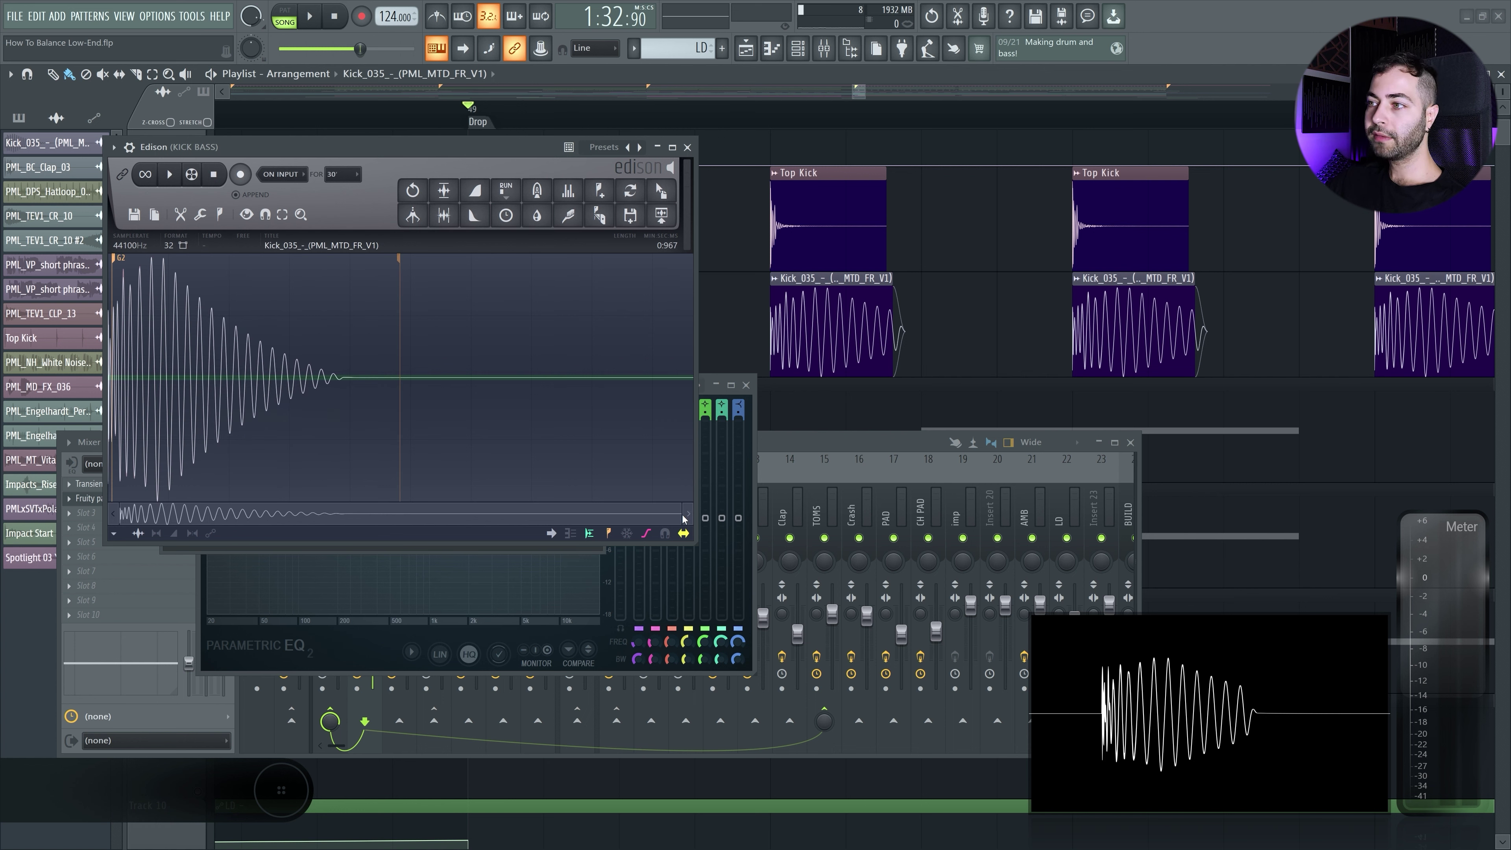
pyautogui.moveTo(683, 514); pyautogui.dragTo(295, 514)
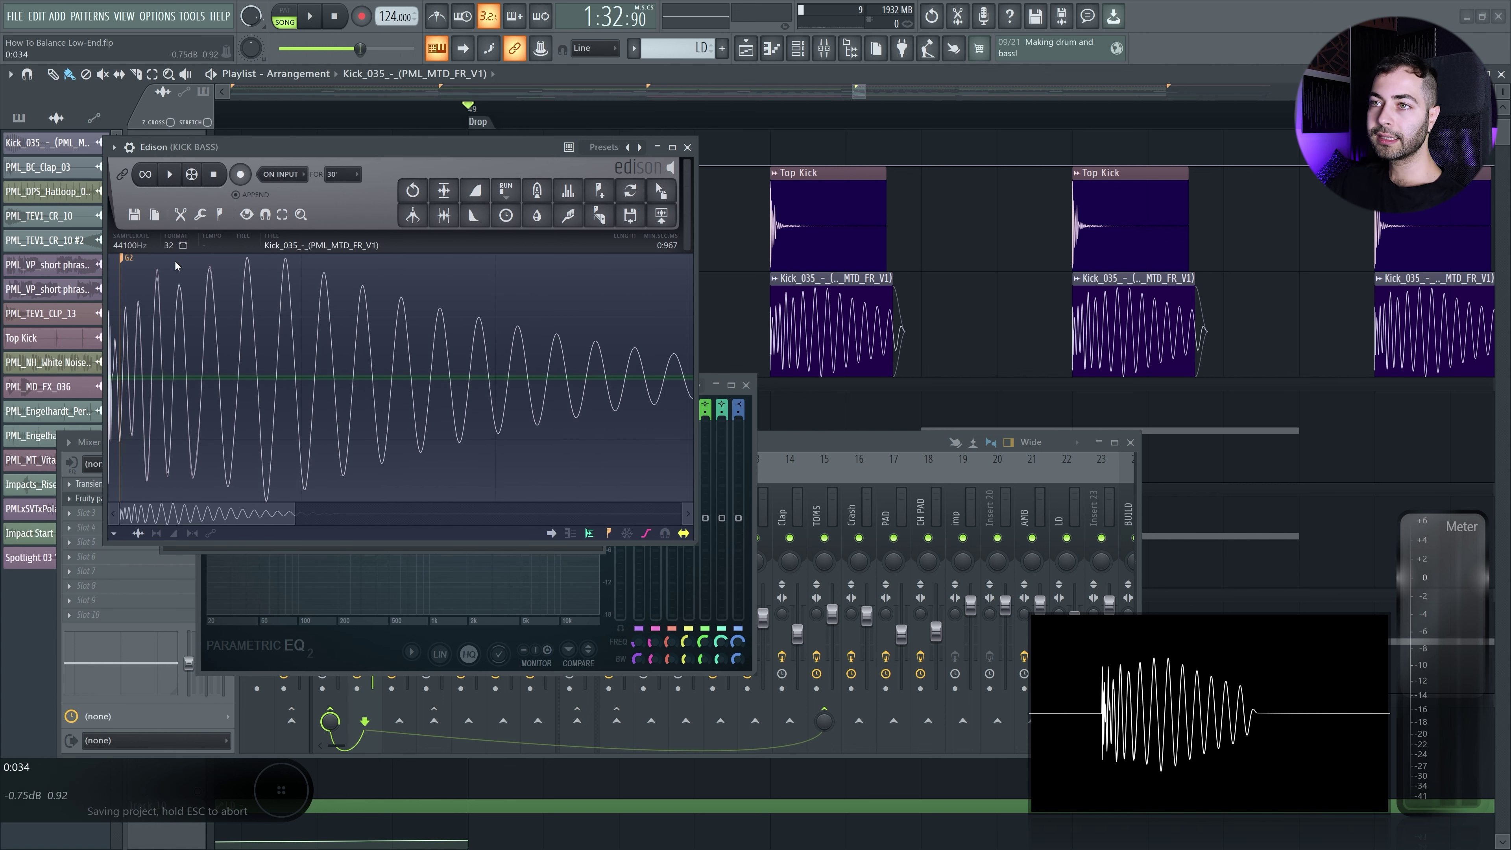
pyautogui.click(687, 147)
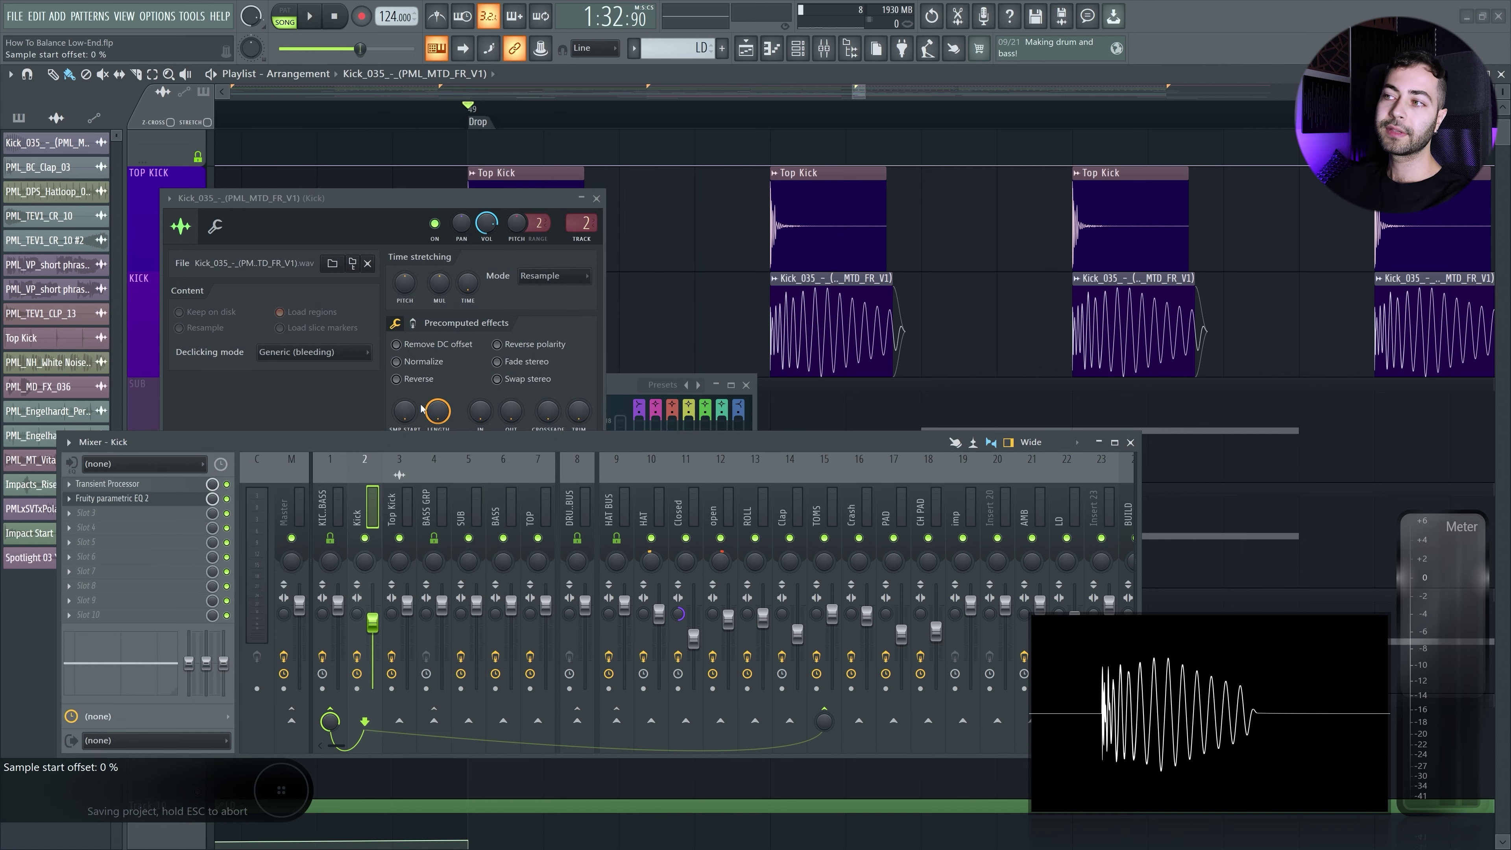
# - Open the Kick channel's Fruity parametric EQ 2 and the LD pattern's notes in the piano roll
pyautogui.click(112, 498)
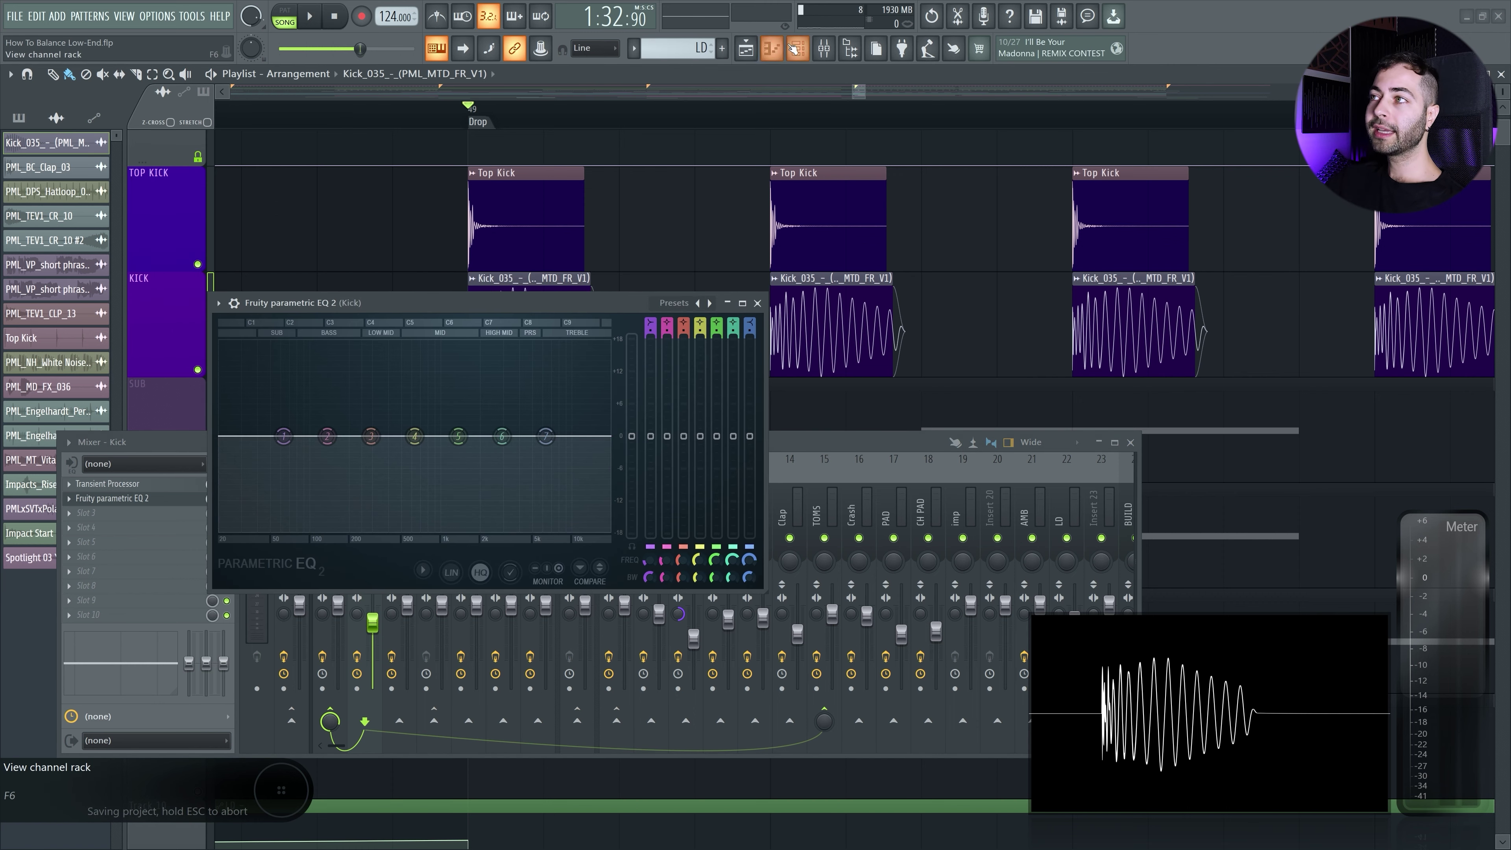
pyautogui.press('F6')
pyautogui.click(458, 240)
pyautogui.moveTo(441, 302); pyautogui.dragTo(589, 365)
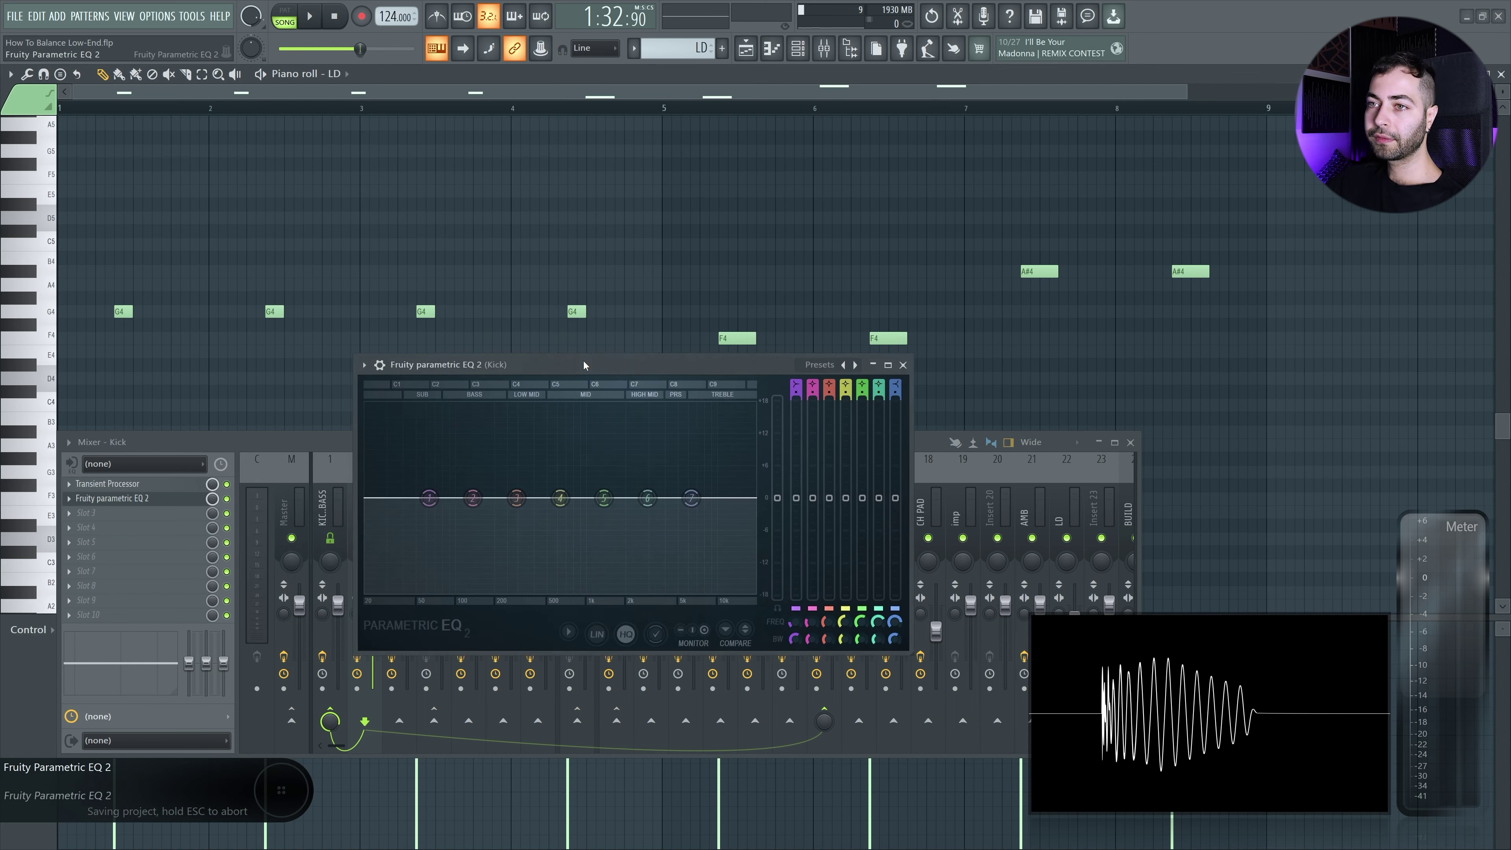
# - Check the root note and scale chosen for the piano roll's scale highlighting and leave the options
pyautogui.click(10, 73)
pyautogui.moveTo(34, 148)
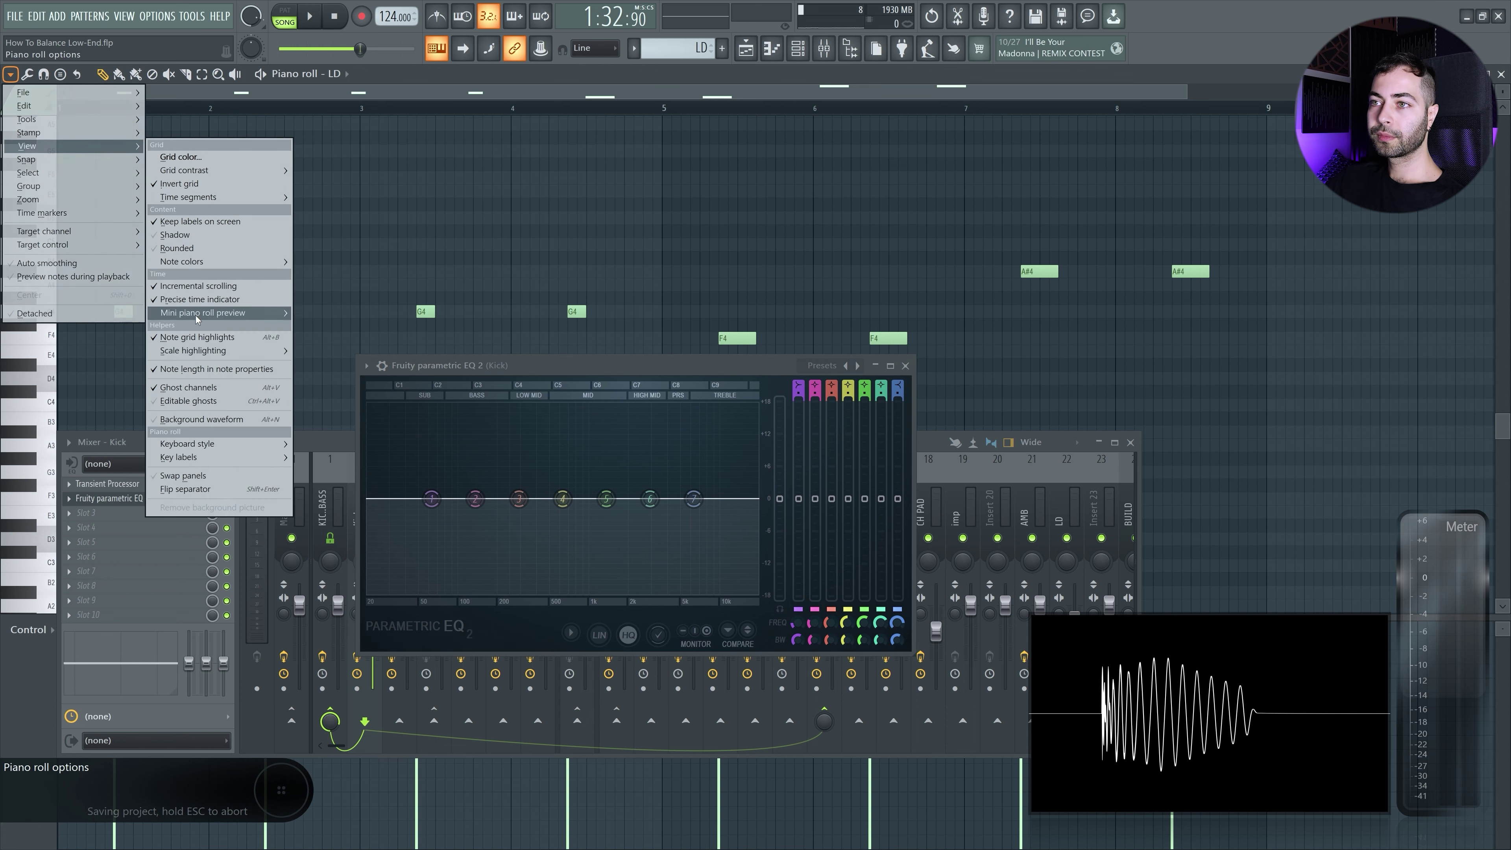
pyautogui.moveTo(255, 351)
pyautogui.click(310, 373)
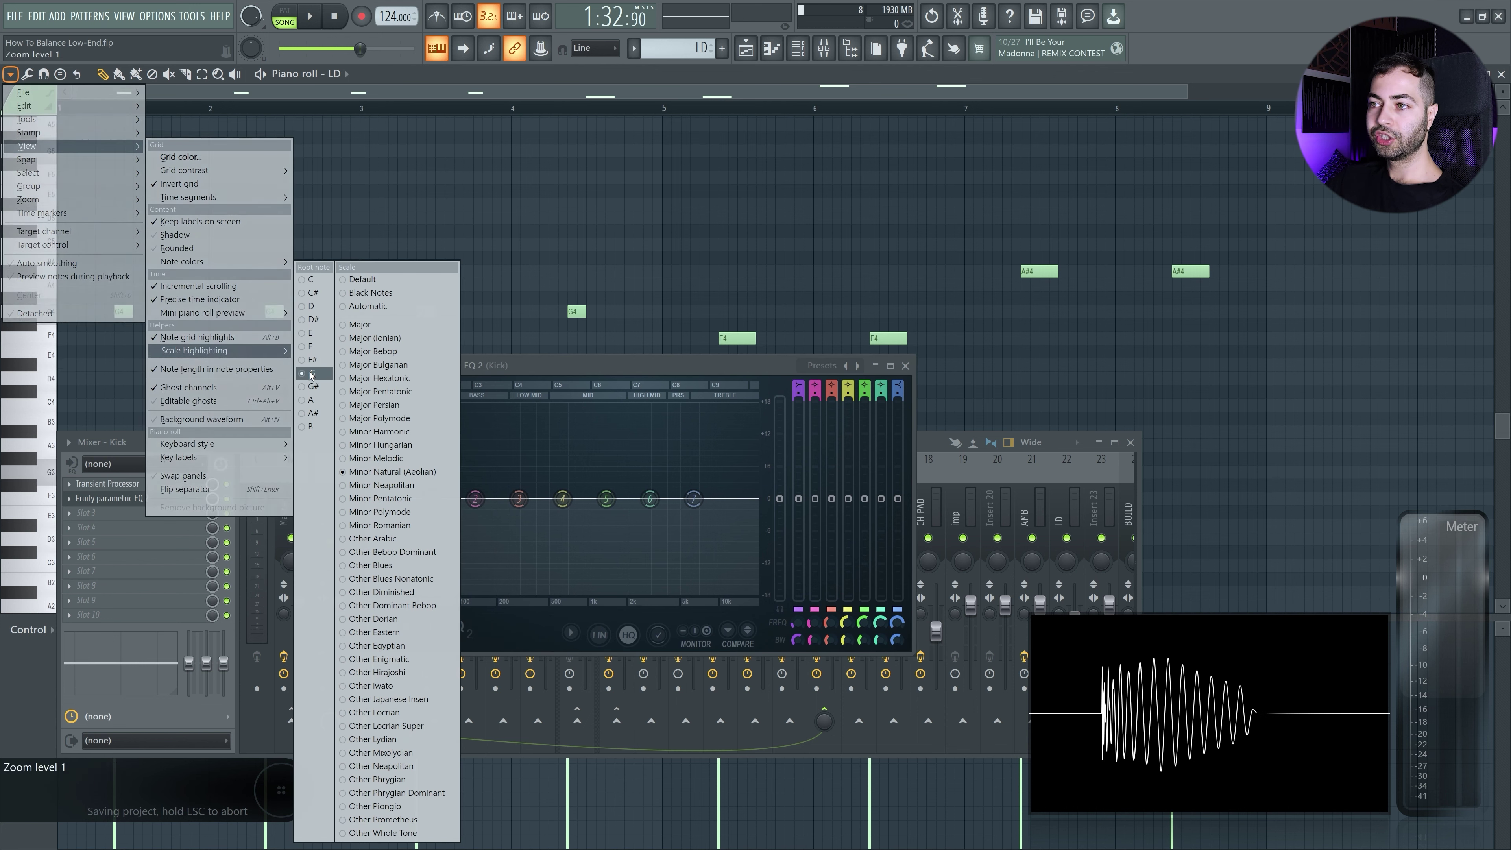
pyautogui.click(107, 386)
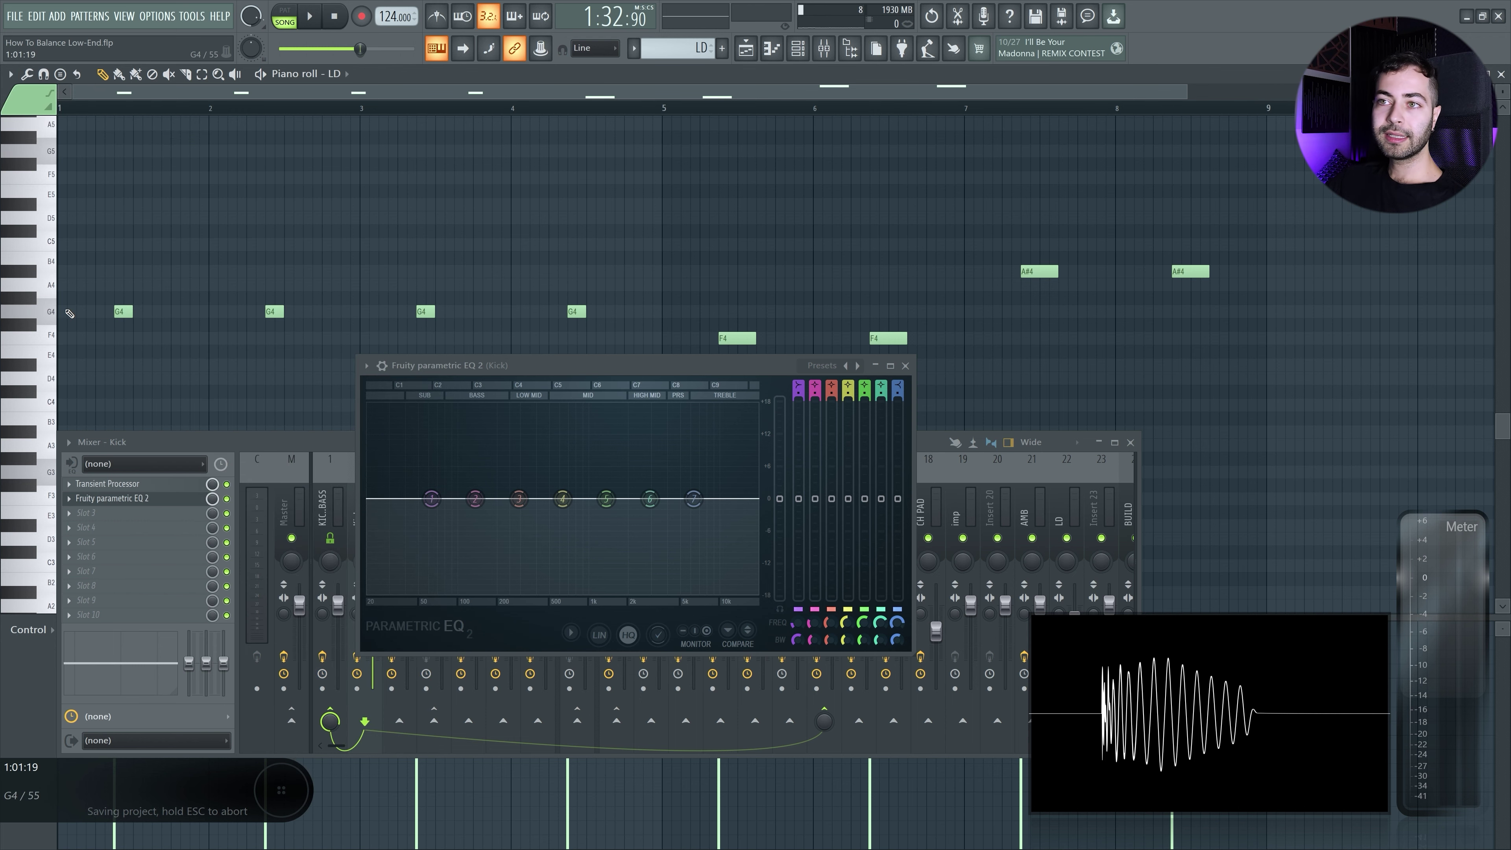
# - Examine the LD pattern's note rows from G4 upward to relate the melody's scale notes to the kick's pitch
pyautogui.moveTo(69, 314); pyautogui.dragTo(286, 325)
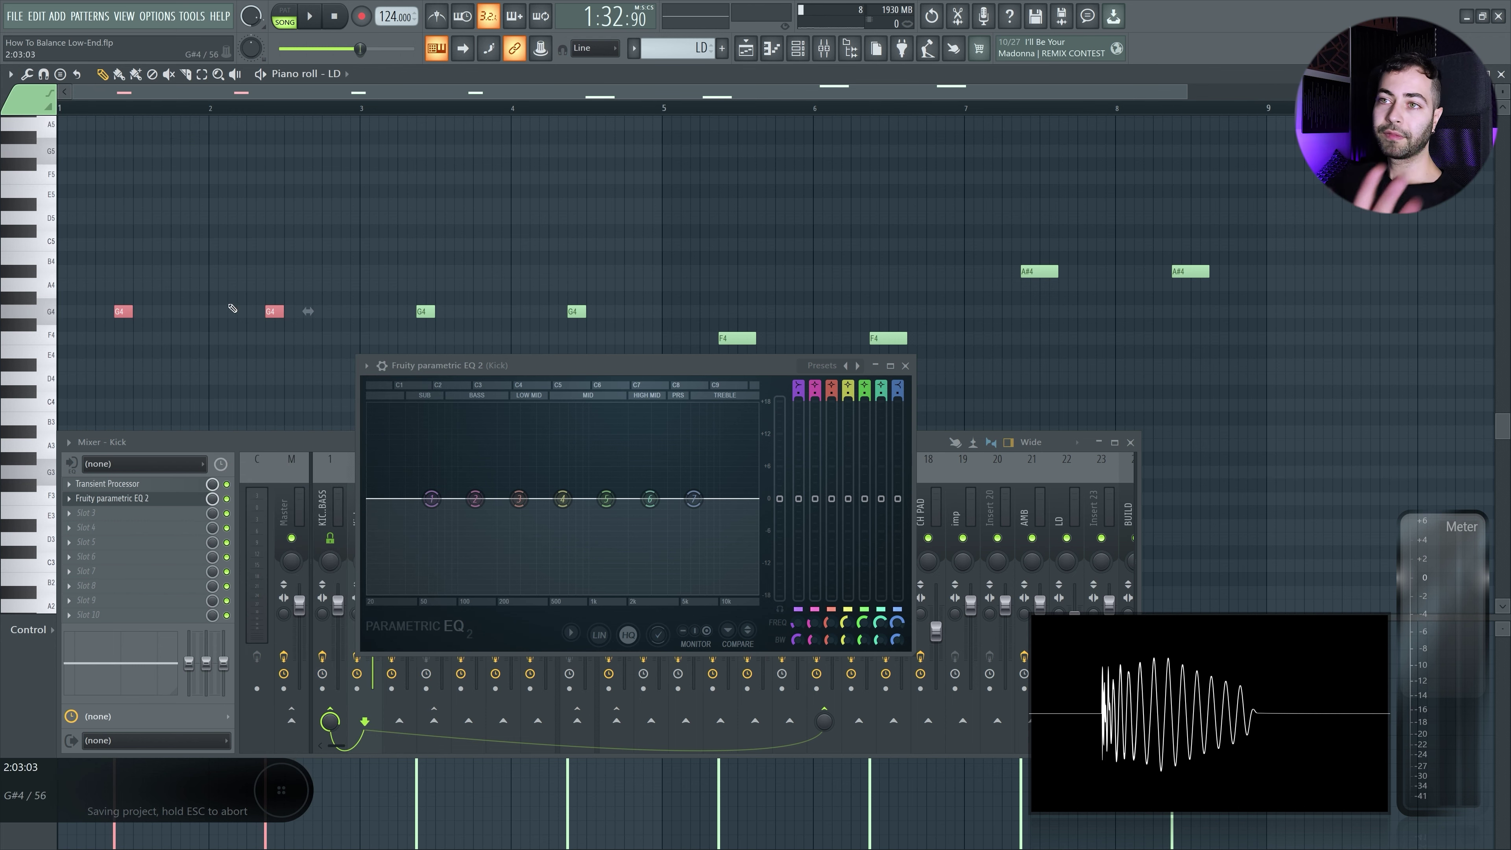
pyautogui.click(91, 286)
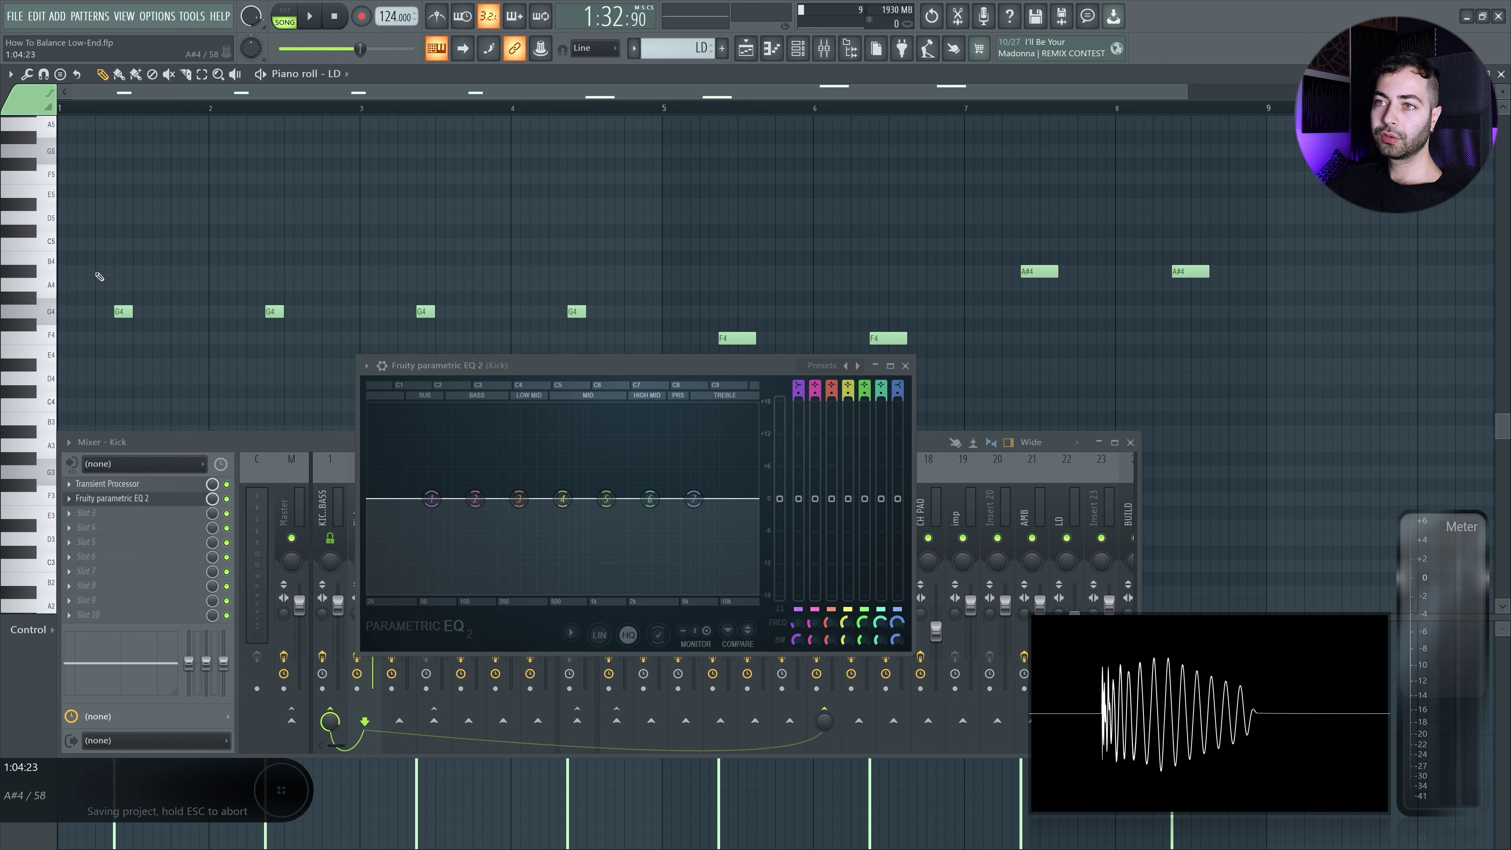
pyautogui.moveTo(90, 245); pyautogui.dragTo(176, 244)
pyautogui.moveTo(90, 222); pyautogui.dragTo(406, 227)
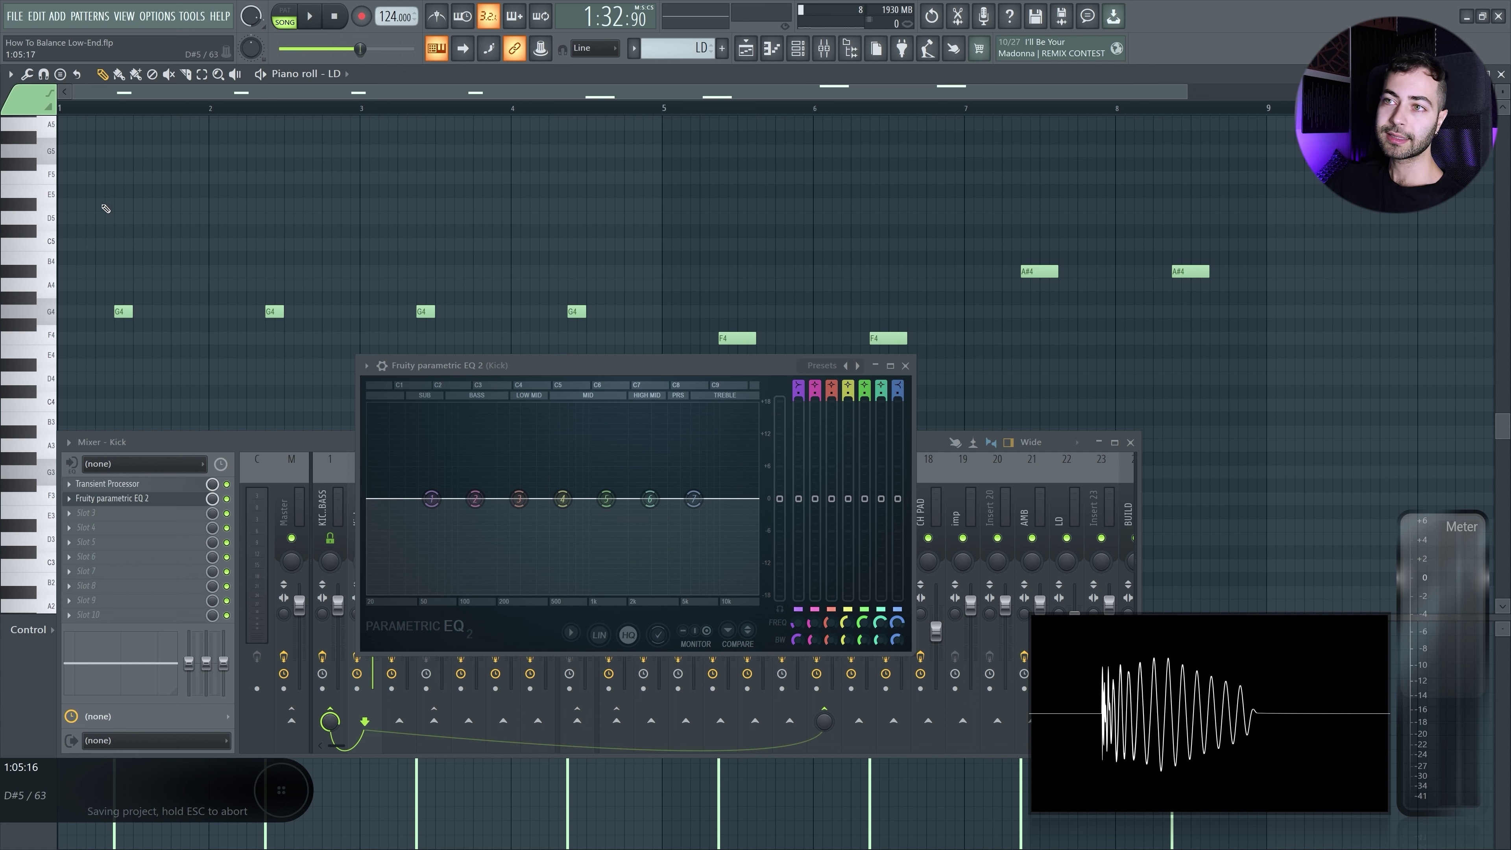
pyautogui.moveTo(95, 185); pyautogui.dragTo(524, 277)
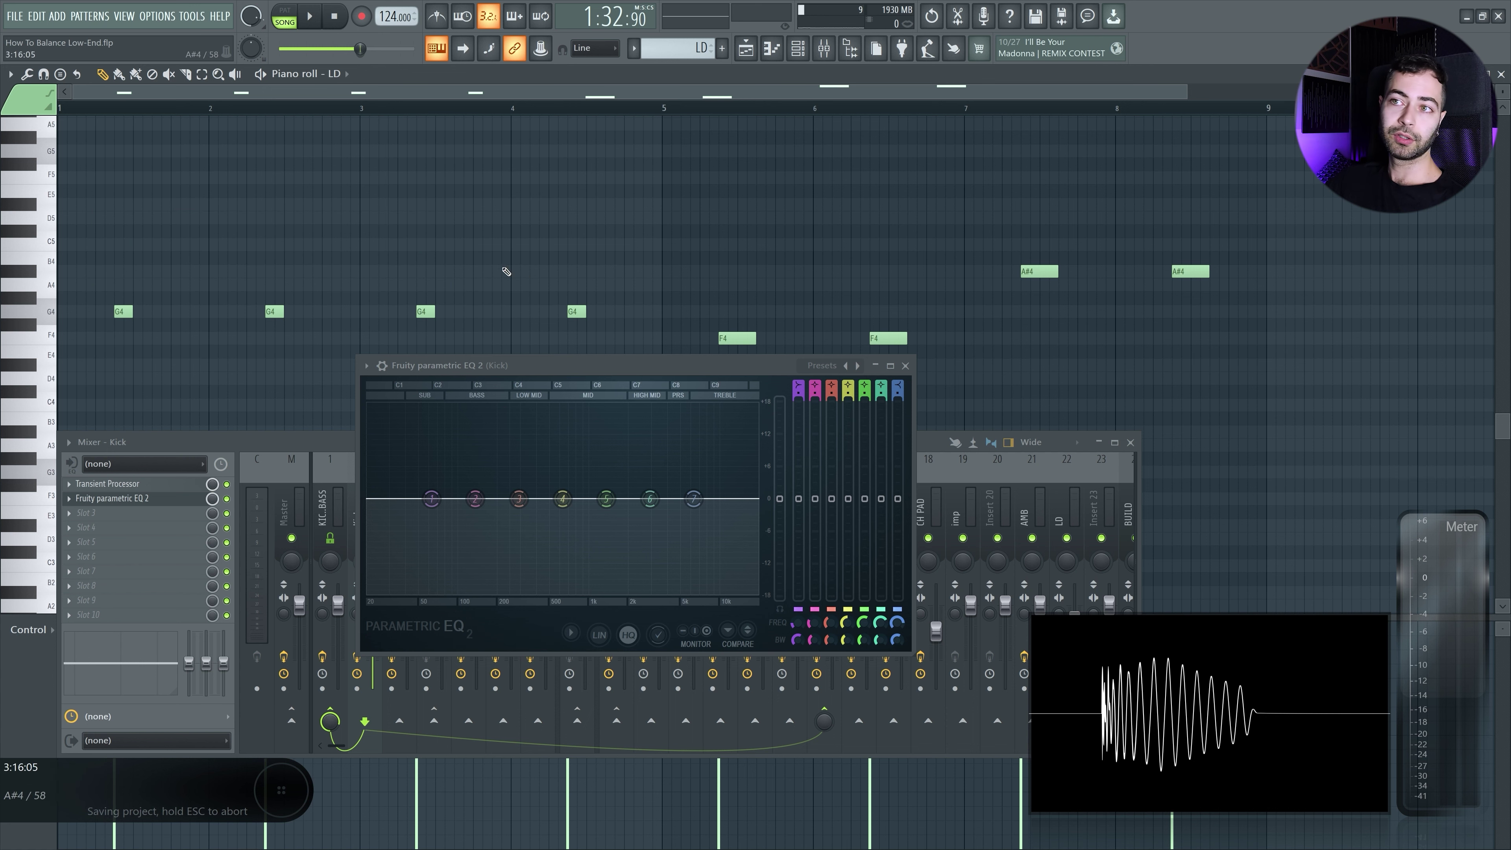
pyautogui.moveTo(116, 185); pyautogui.dragTo(395, 193)
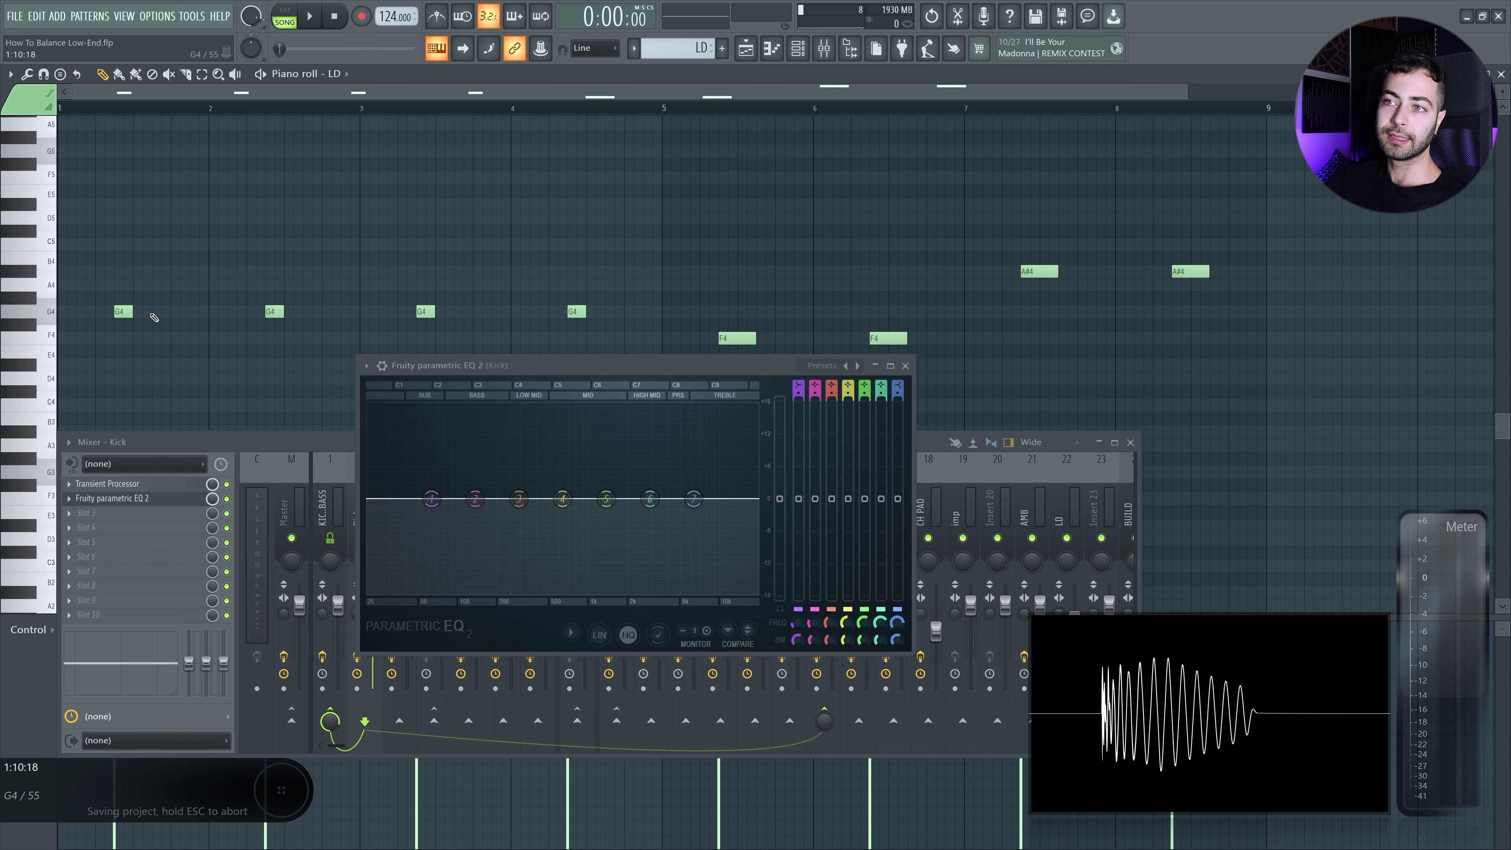
pyautogui.moveTo(83, 218); pyautogui.dragTo(296, 223)
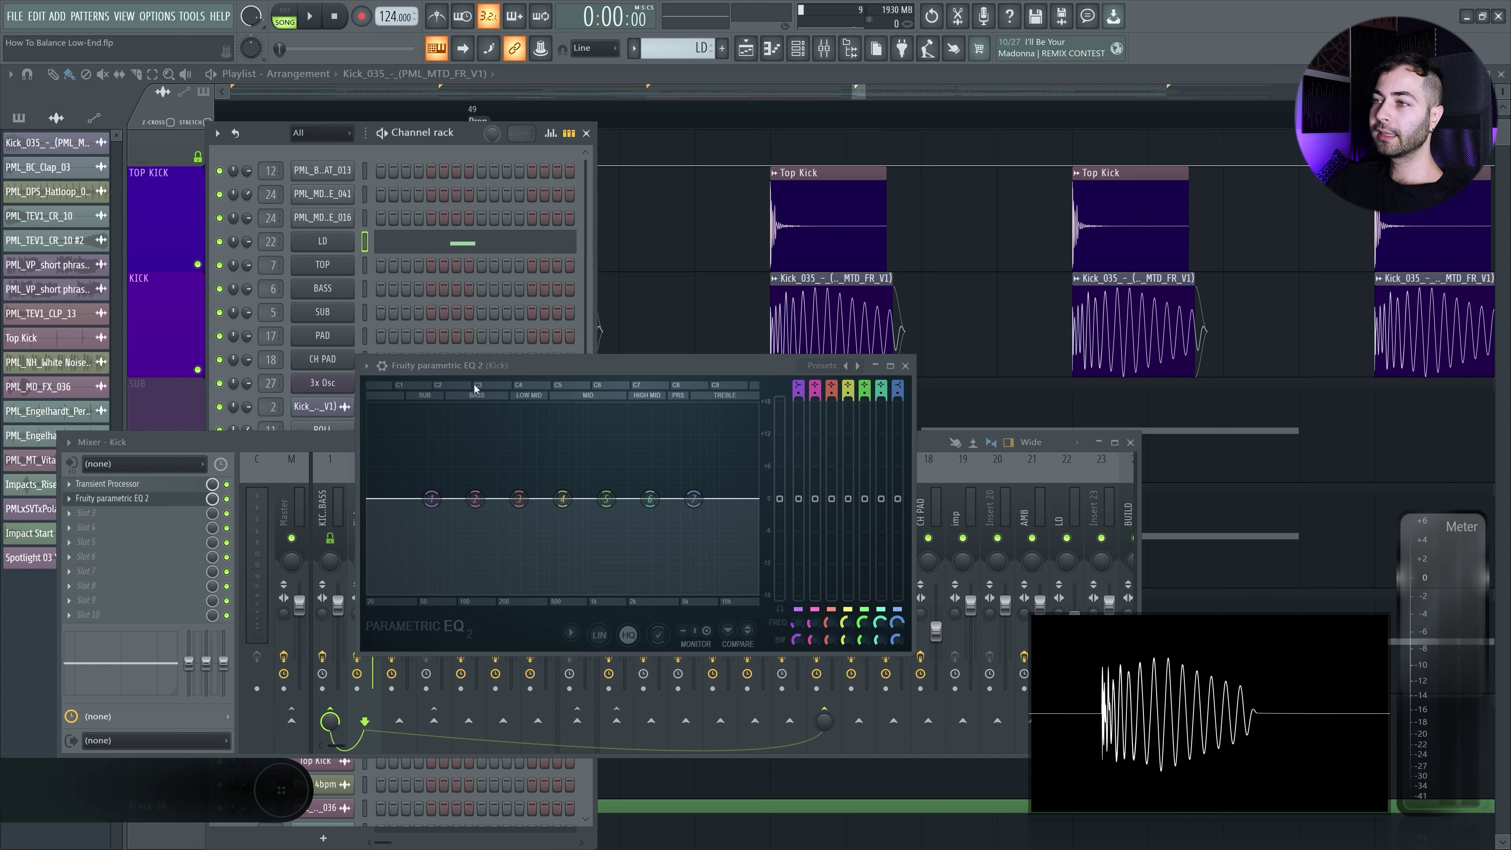
# - Tune band 2 of the kick's parametric EQ to D3 (146.8 Hz) and raise its gain to about 2.8 dB
pyautogui.moveTo(476, 365); pyautogui.dragTo(383, 321)
pyautogui.press('F6')
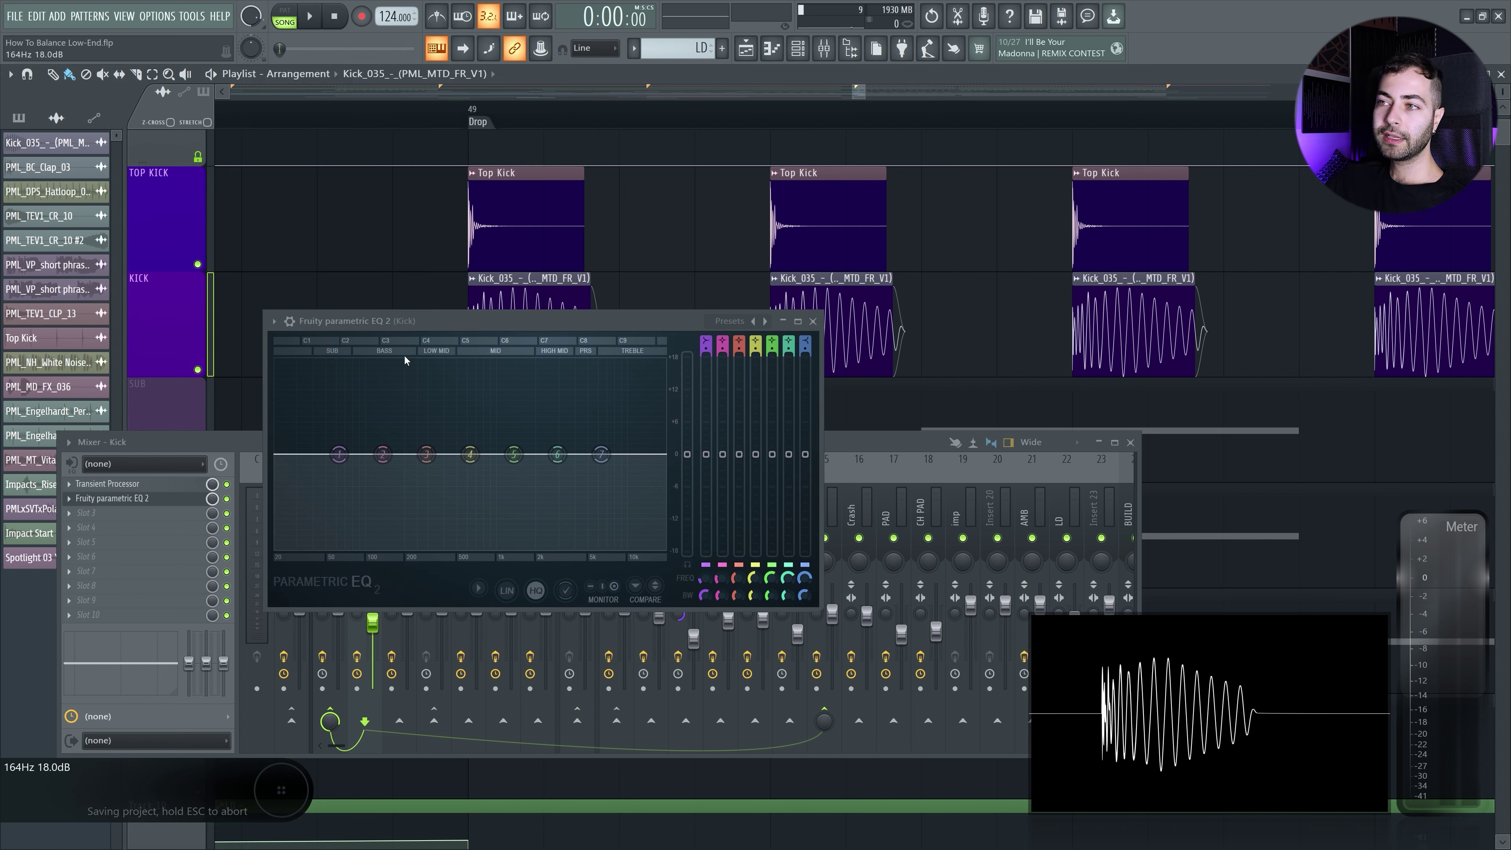
pyautogui.rightClick(383, 454)
pyautogui.moveTo(410, 518)
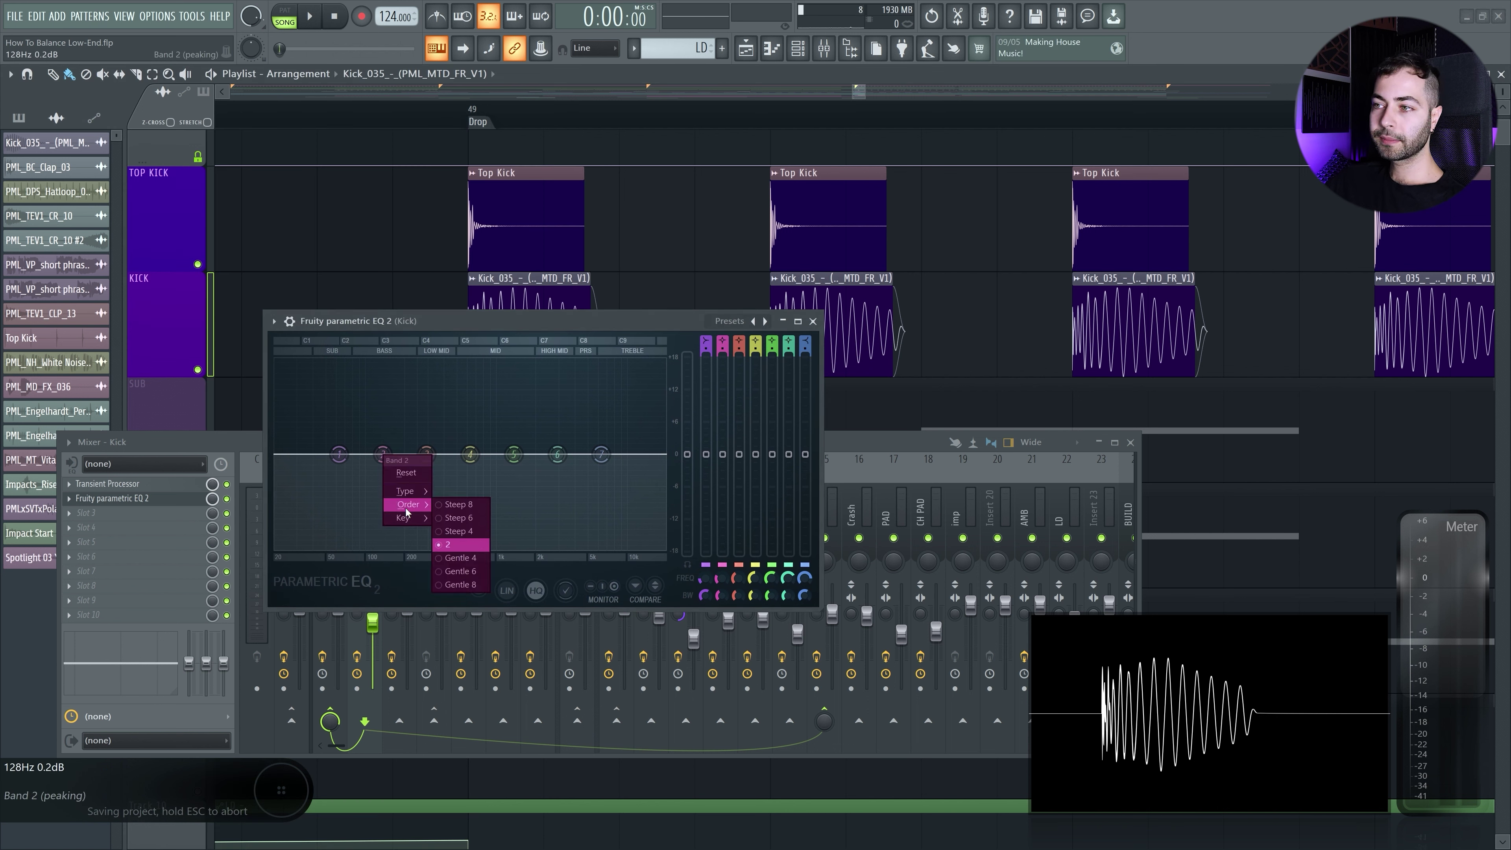
pyautogui.moveTo(453, 586)
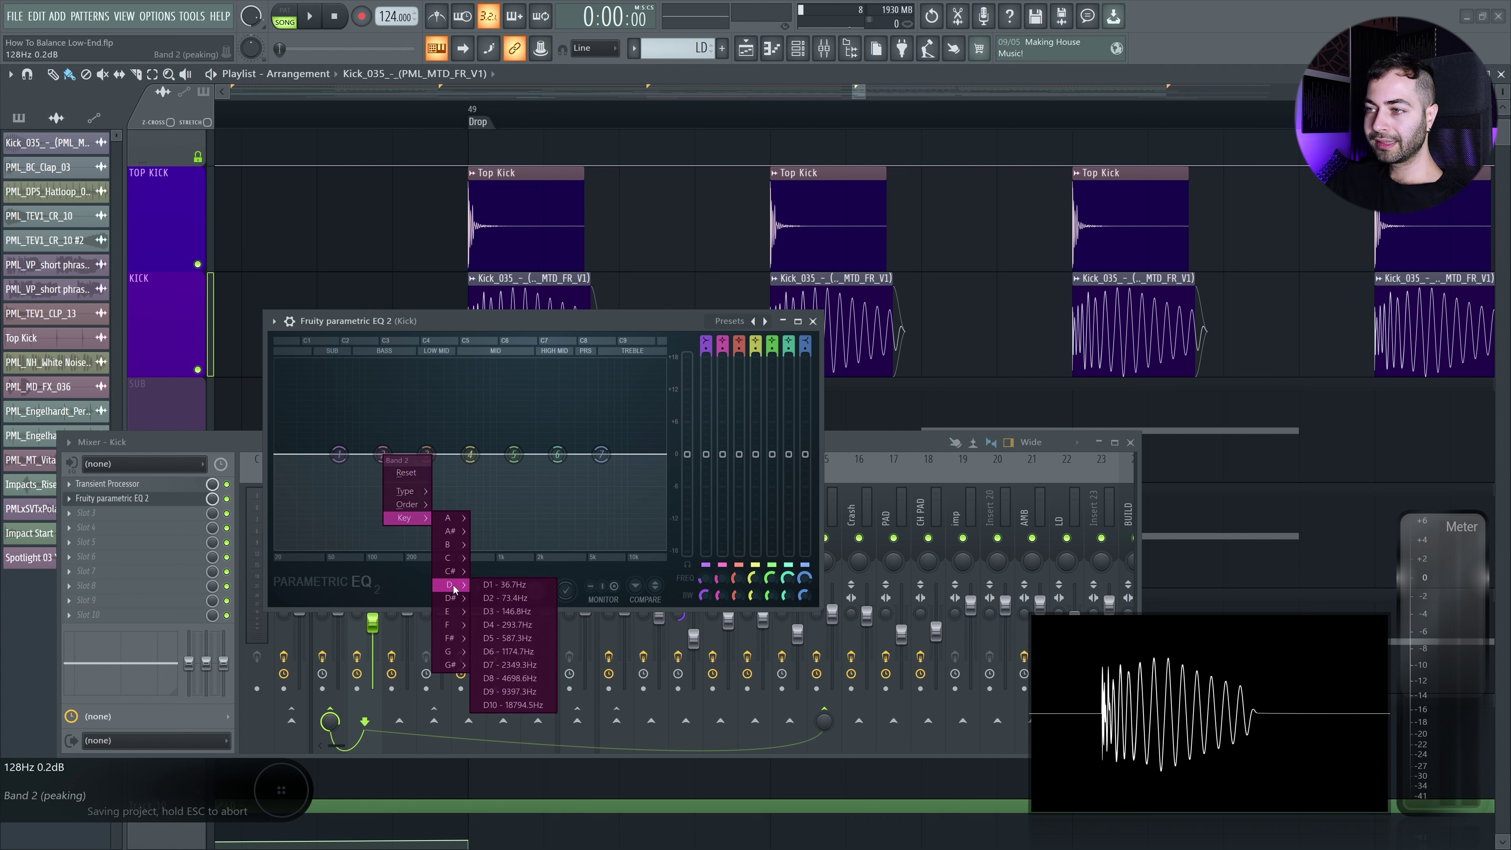
pyautogui.click(507, 613)
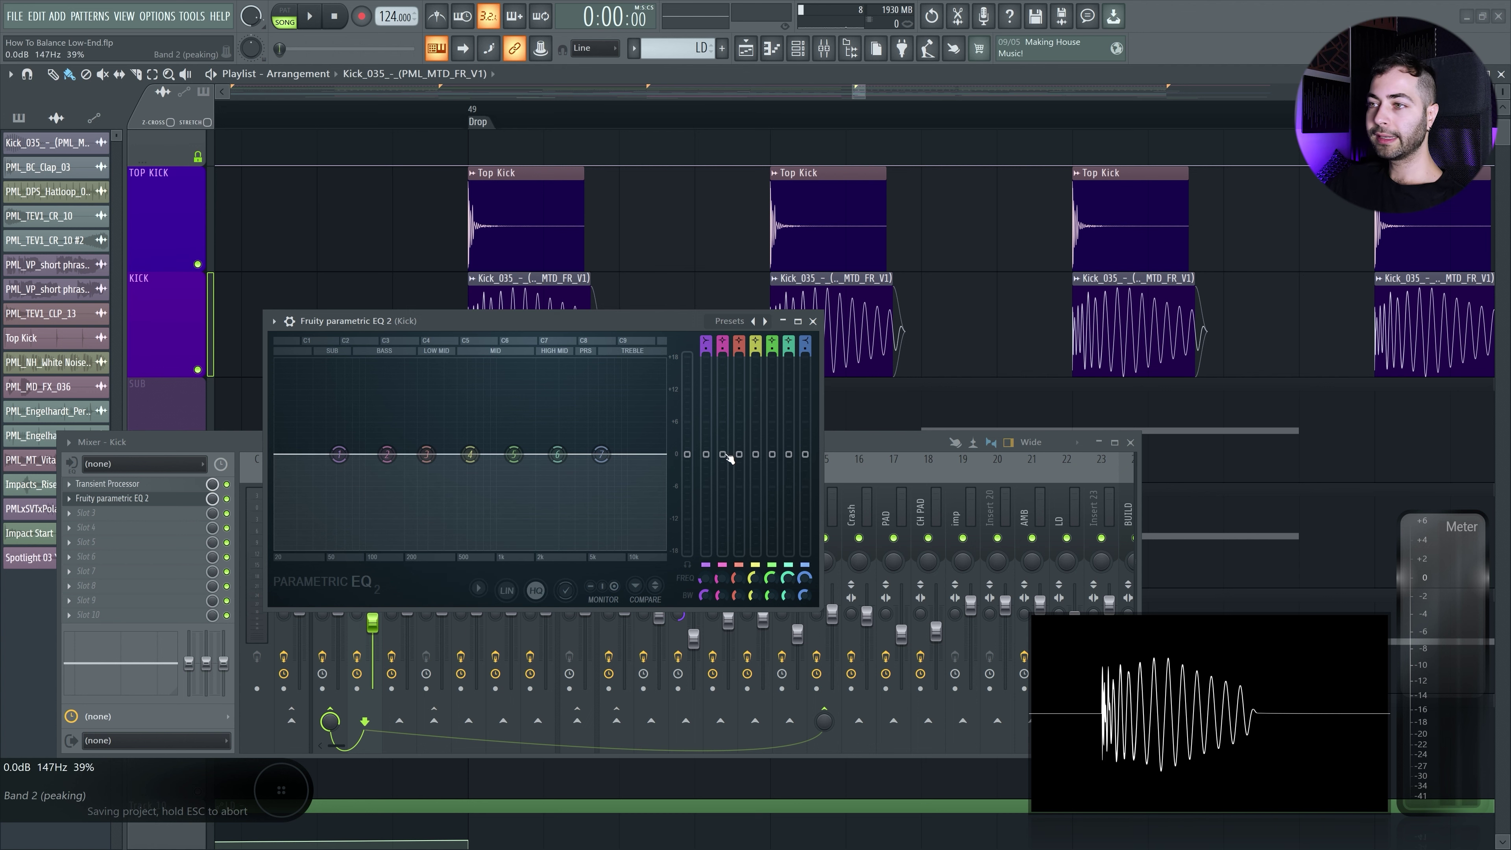
pyautogui.moveTo(729, 458); pyautogui.dragTo(730, 440)
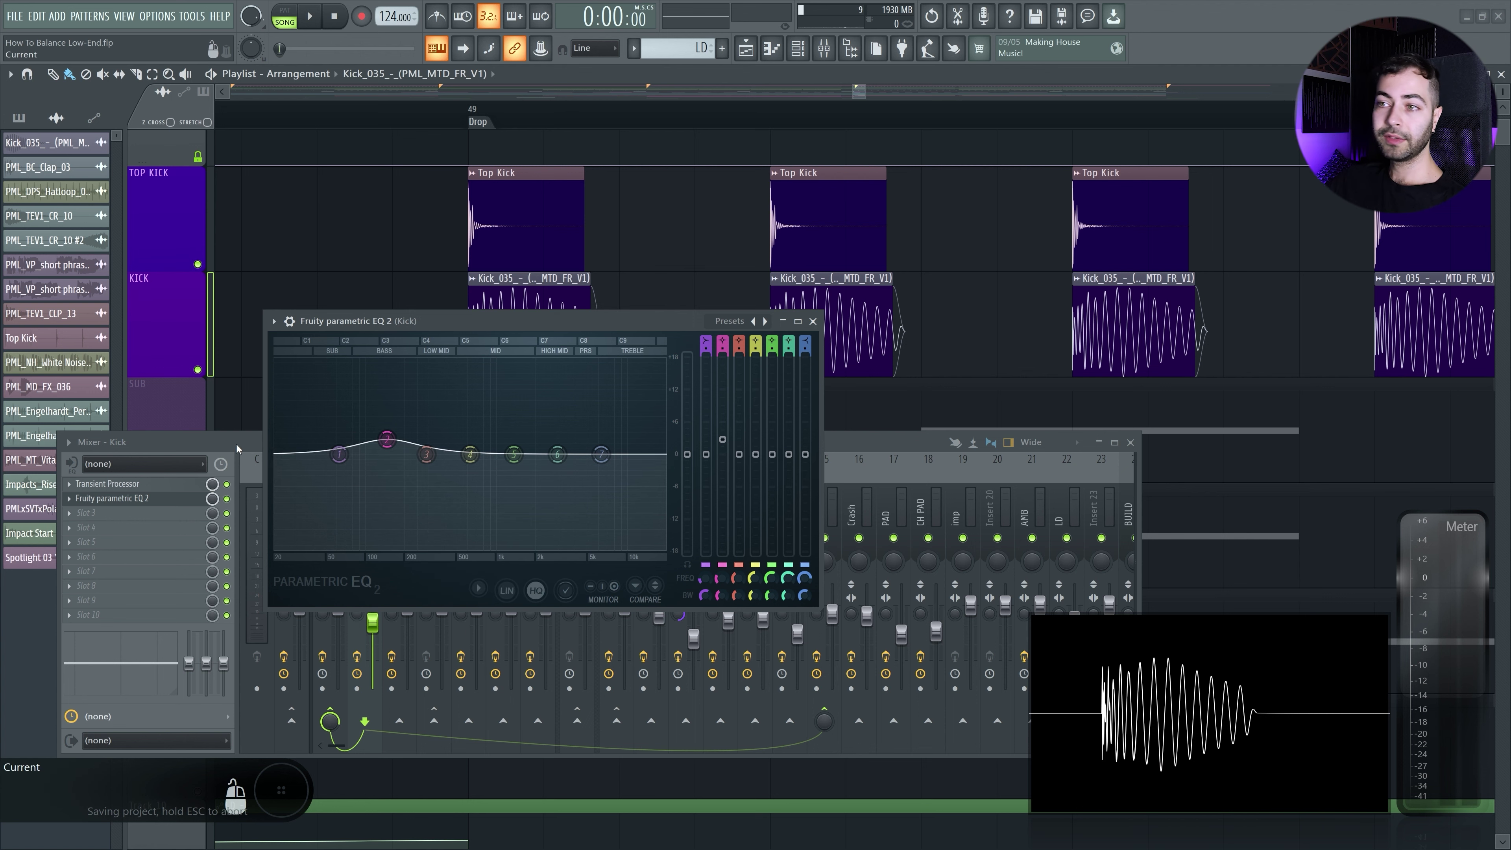
# - Unfreeze the oscilloscope of the Master channel's last Wave Candy, close its window and return to the kick's EQ
pyautogui.moveTo(237, 446); pyautogui.dragTo(214, 463)
pyautogui.click(270, 517)
pyautogui.click(101, 631)
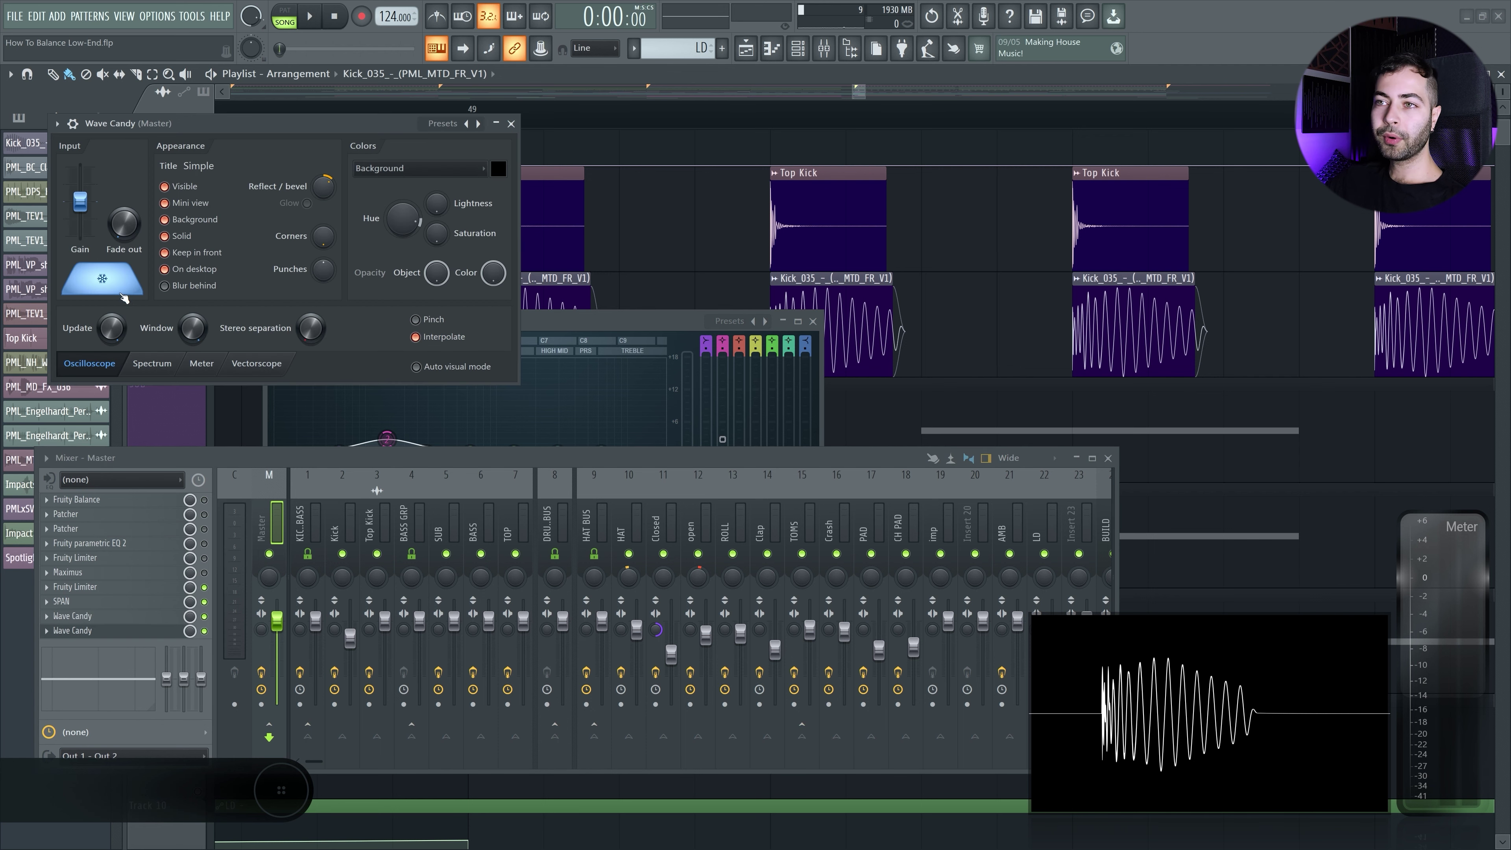
pyautogui.click(511, 123)
pyautogui.click(486, 319)
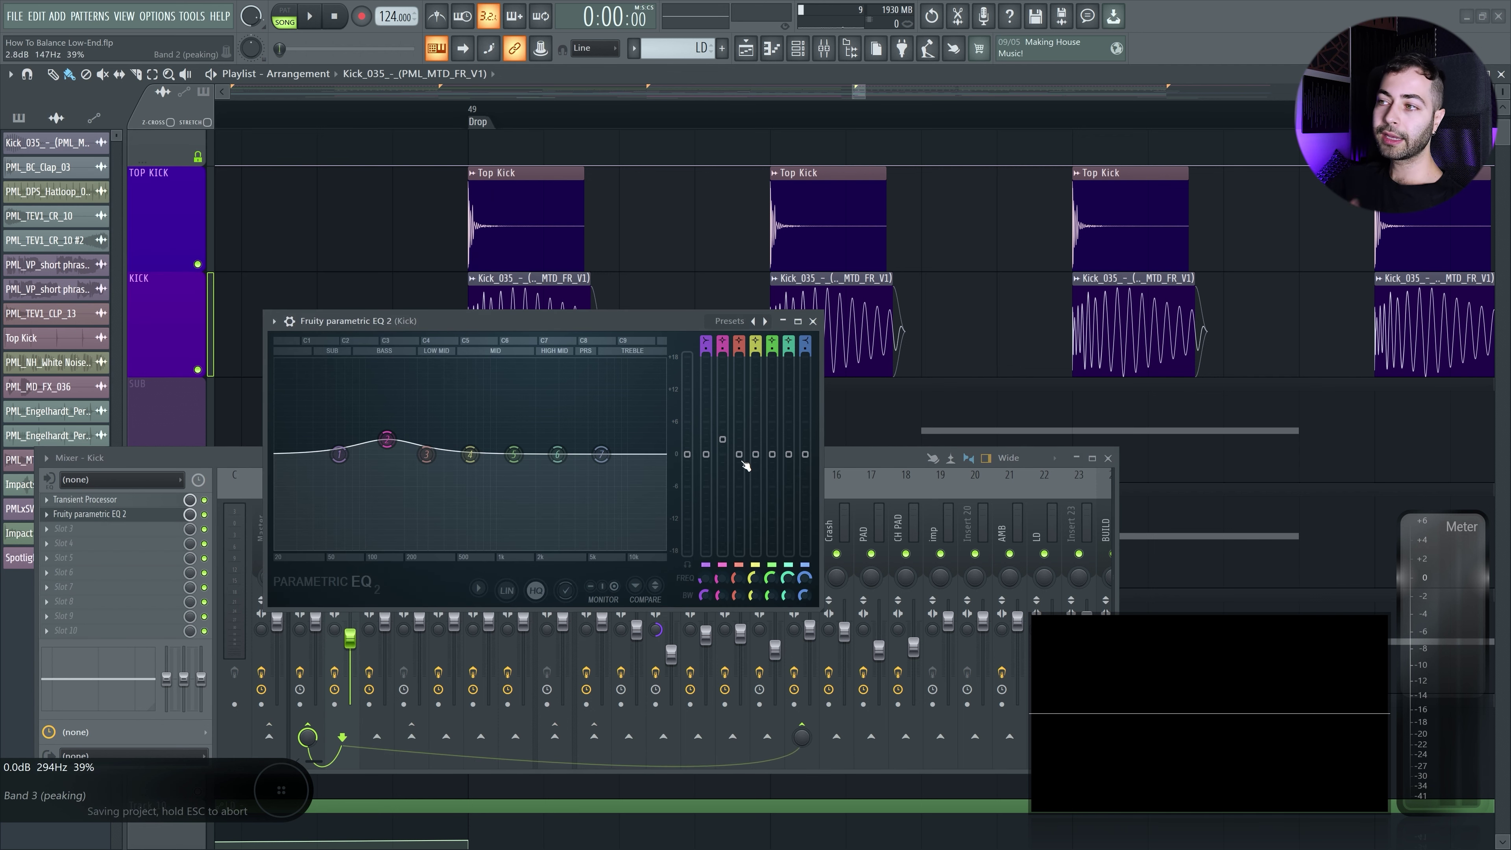
# - Narrow EQ band 2 to 25% bandwidth and, while playing the Drop, adjust its boost to about 3 dB
pyautogui.moveTo(722, 439); pyautogui.dragTo(723, 433)
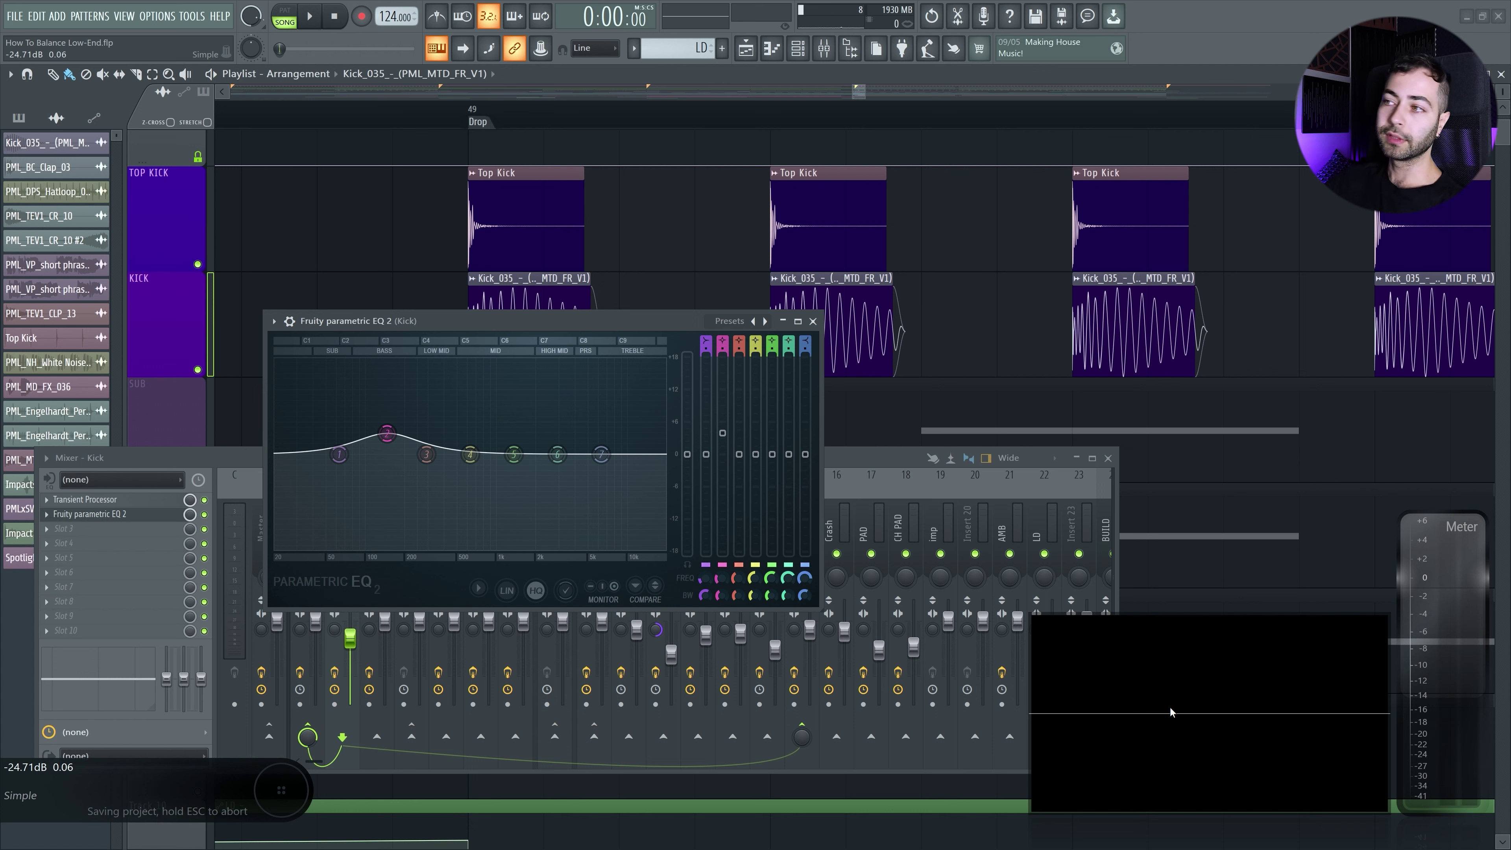
pyautogui.moveTo(720, 604); pyautogui.dragTo(720, 619)
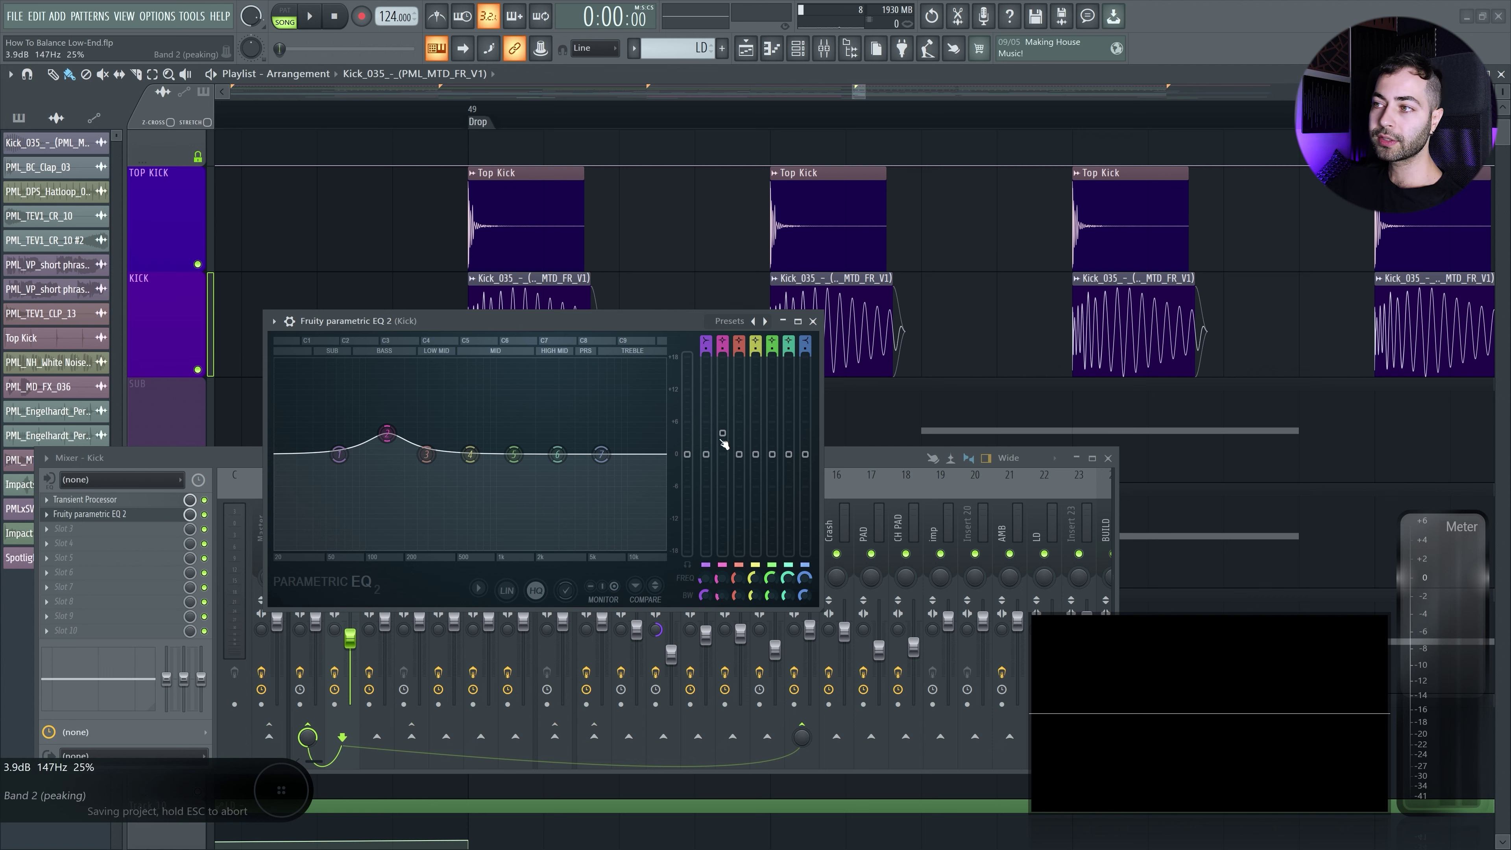
pyautogui.press('space')
pyautogui.moveTo(722, 454)
pyautogui.mouseDown()
pyautogui.moveTo(722, 407)
pyautogui.moveTo(723, 439)
pyautogui.moveTo(722, 425)
pyautogui.mouseUp()
pyautogui.click(471, 109)
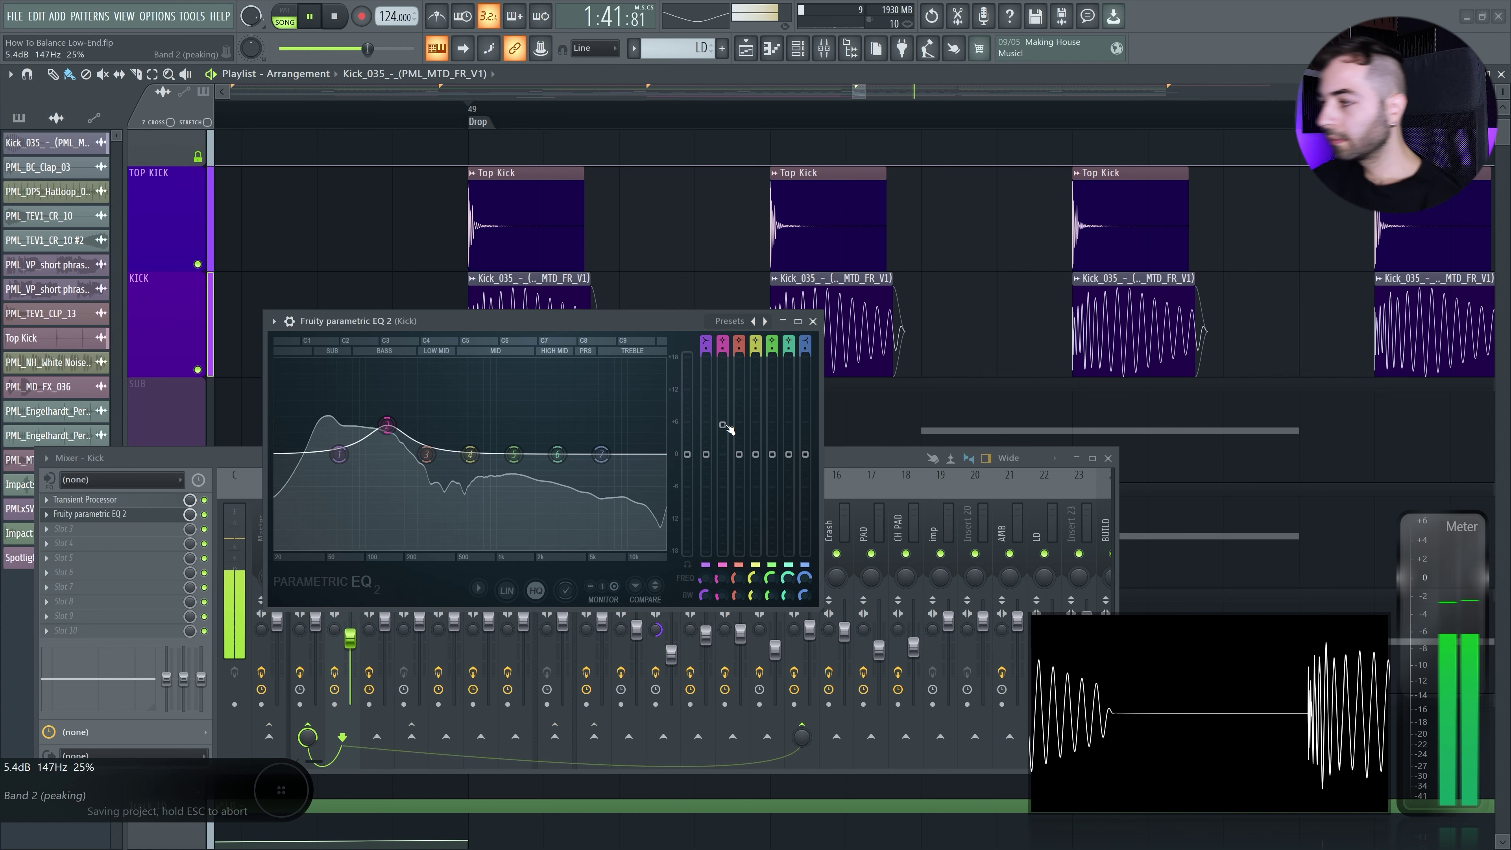
pyautogui.moveTo(722, 424); pyautogui.dragTo(722, 430)
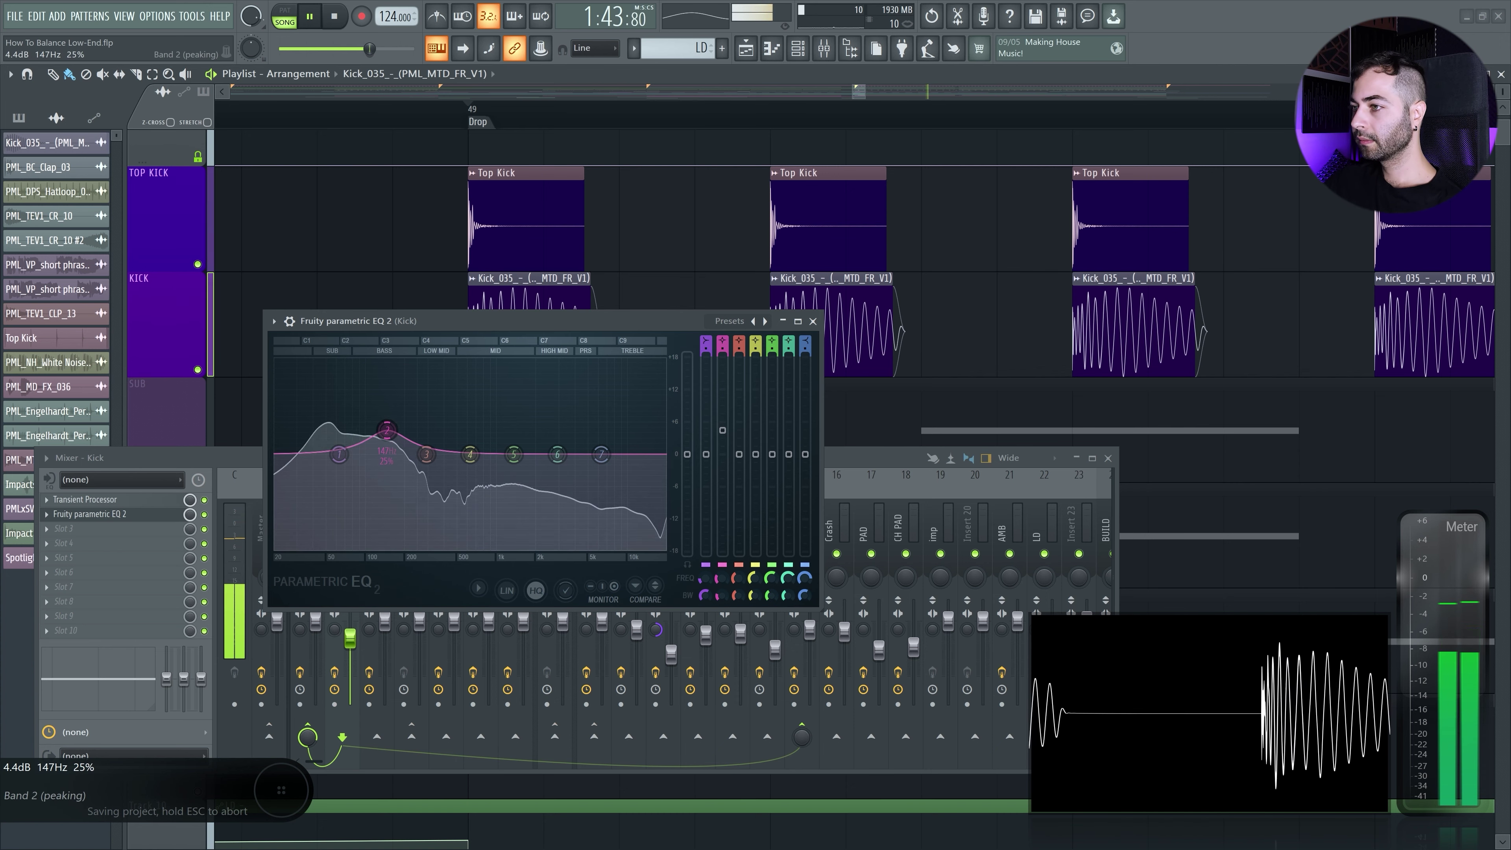
pyautogui.moveTo(387, 433); pyautogui.dragTo(387, 437)
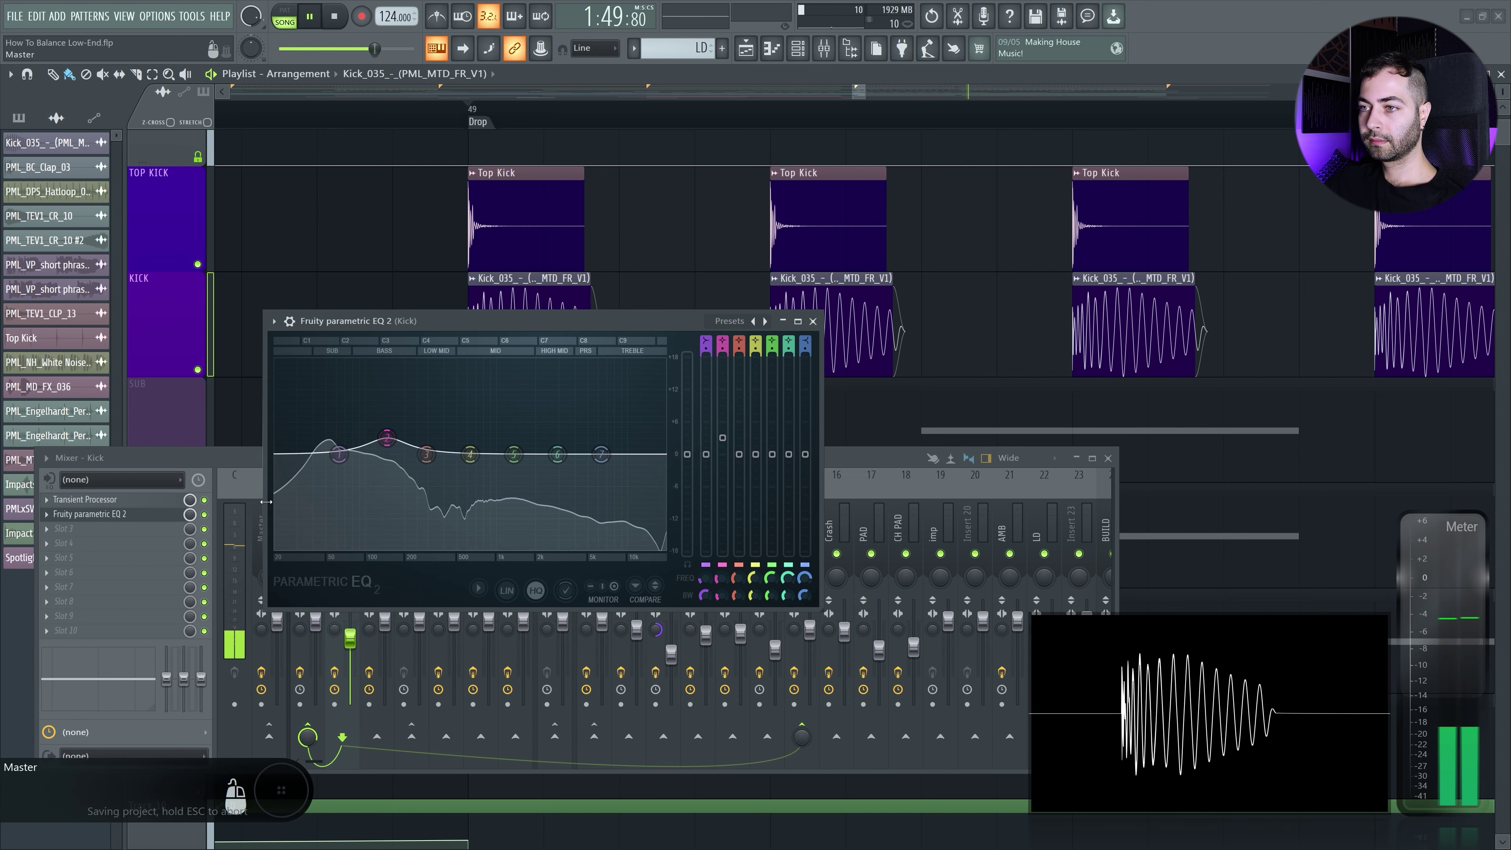
# - Freeze the kick waveform in the Master's last Wave Candy, stop playback and bring the kick's EQ to the front
pyautogui.click(258, 526)
pyautogui.click(92, 632)
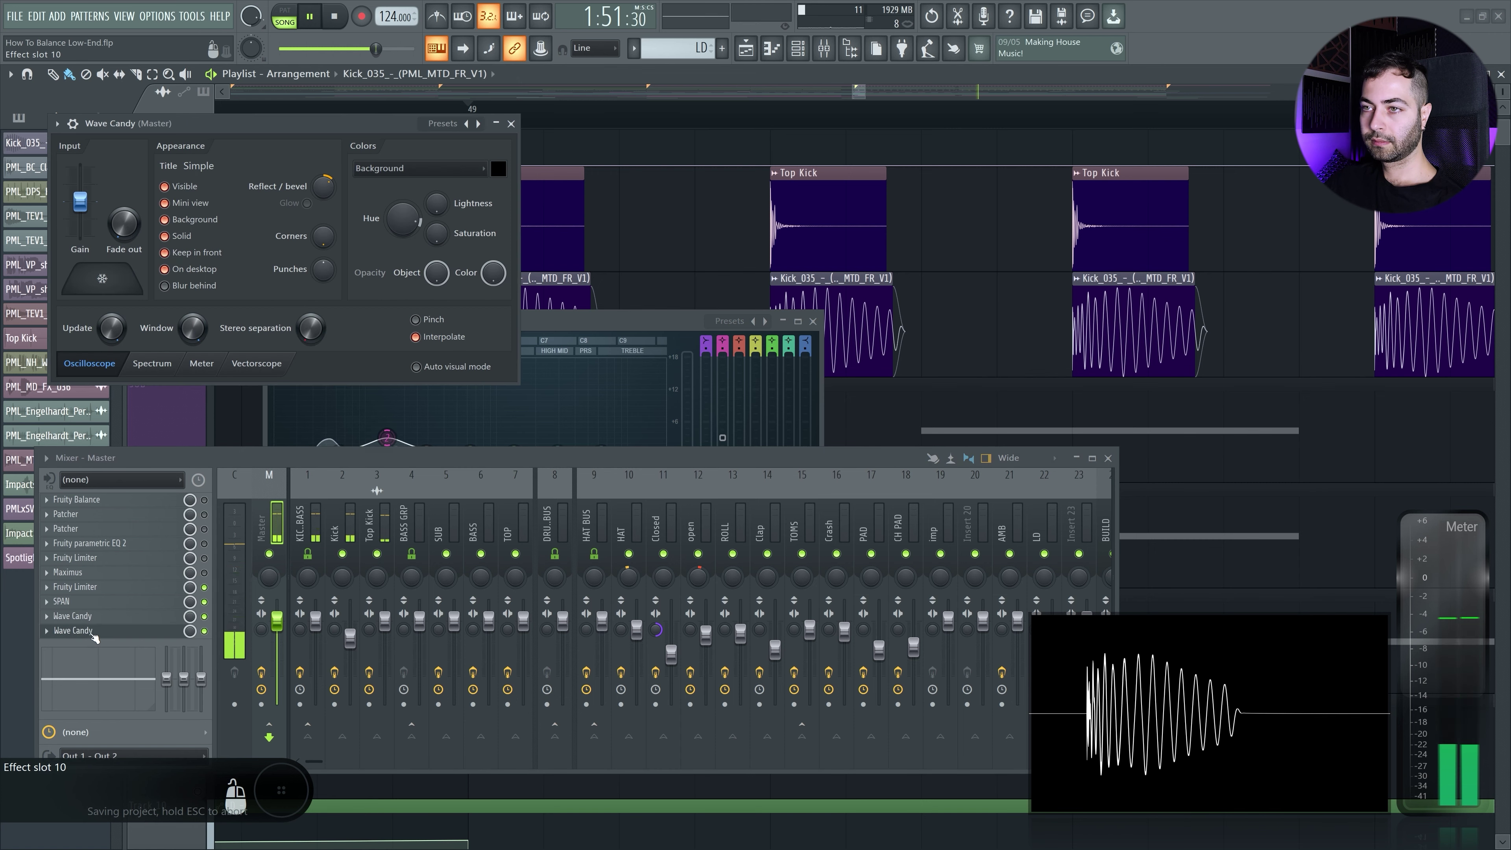
pyautogui.click(117, 288)
pyautogui.press('space')
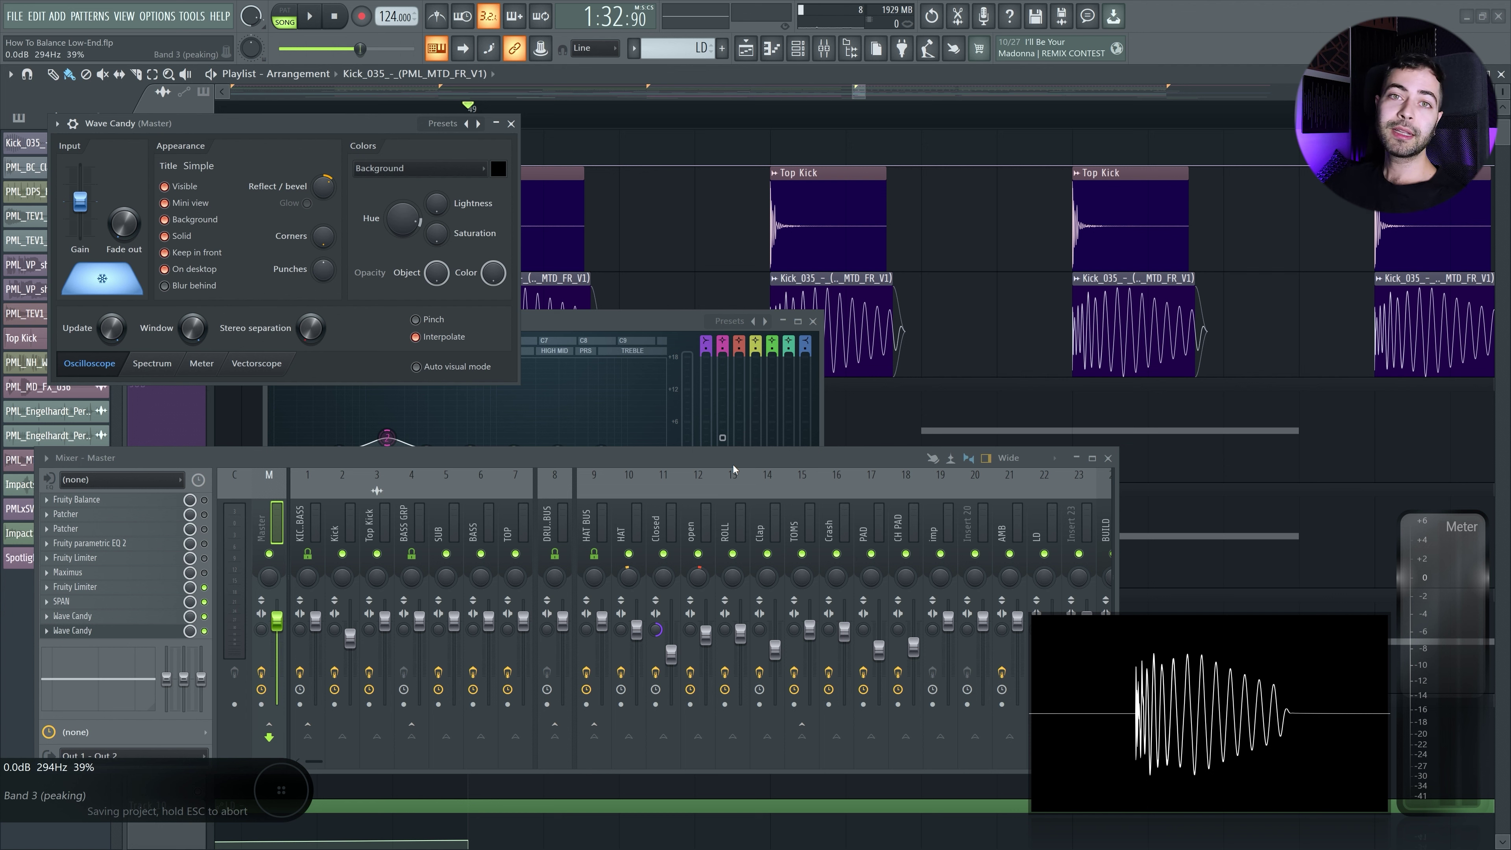
pyautogui.click(397, 441)
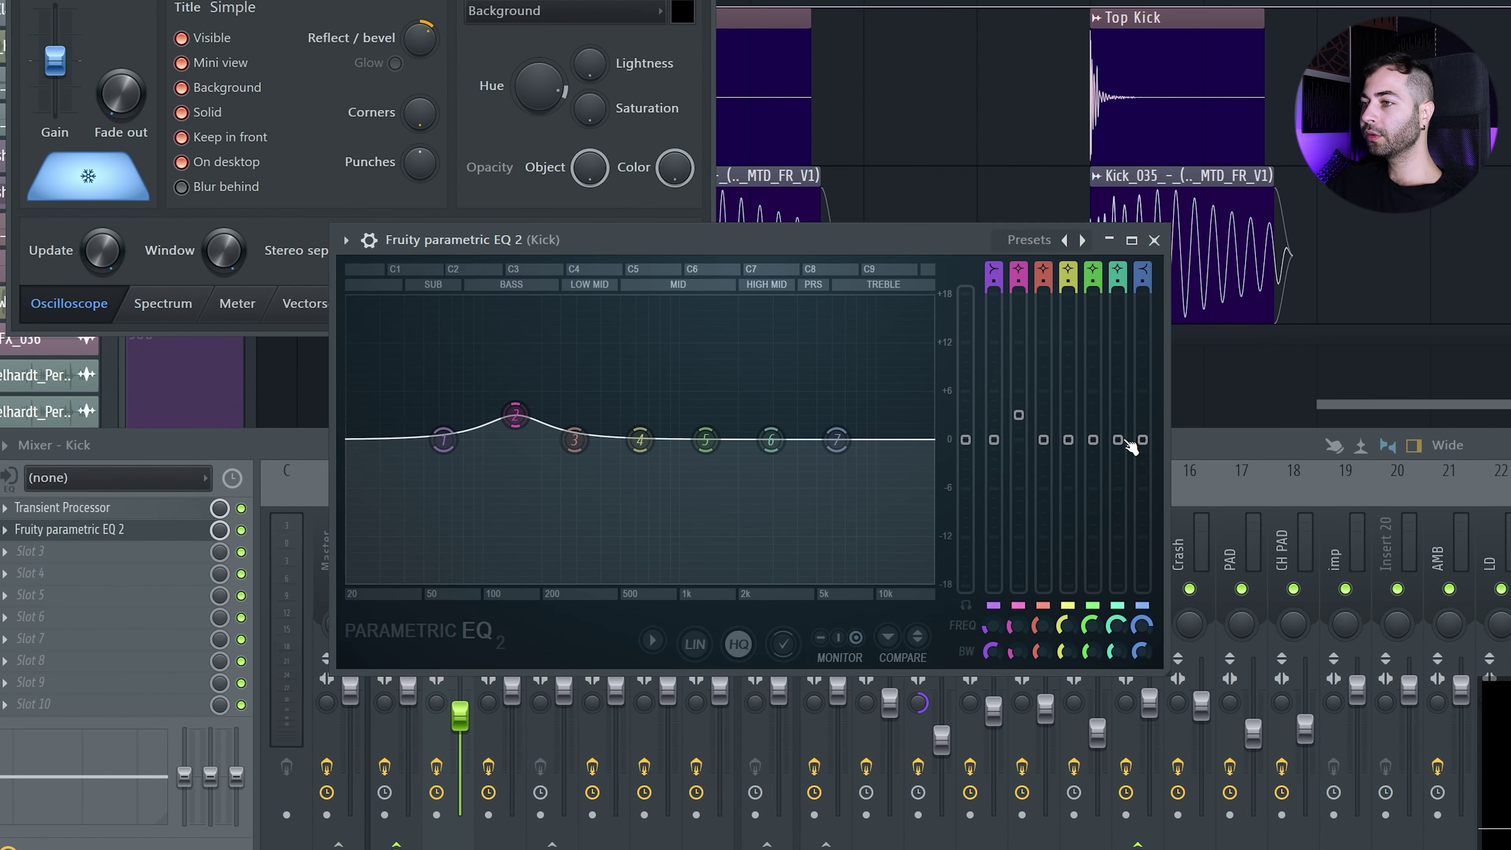
# - Boost EQ band 6 by about 3.5 dB at 4330 Hz during playback and freeze the resulting kick waveform in Wave Candy
pyautogui.moveTo(771, 440); pyautogui.dragTo(771, 407)
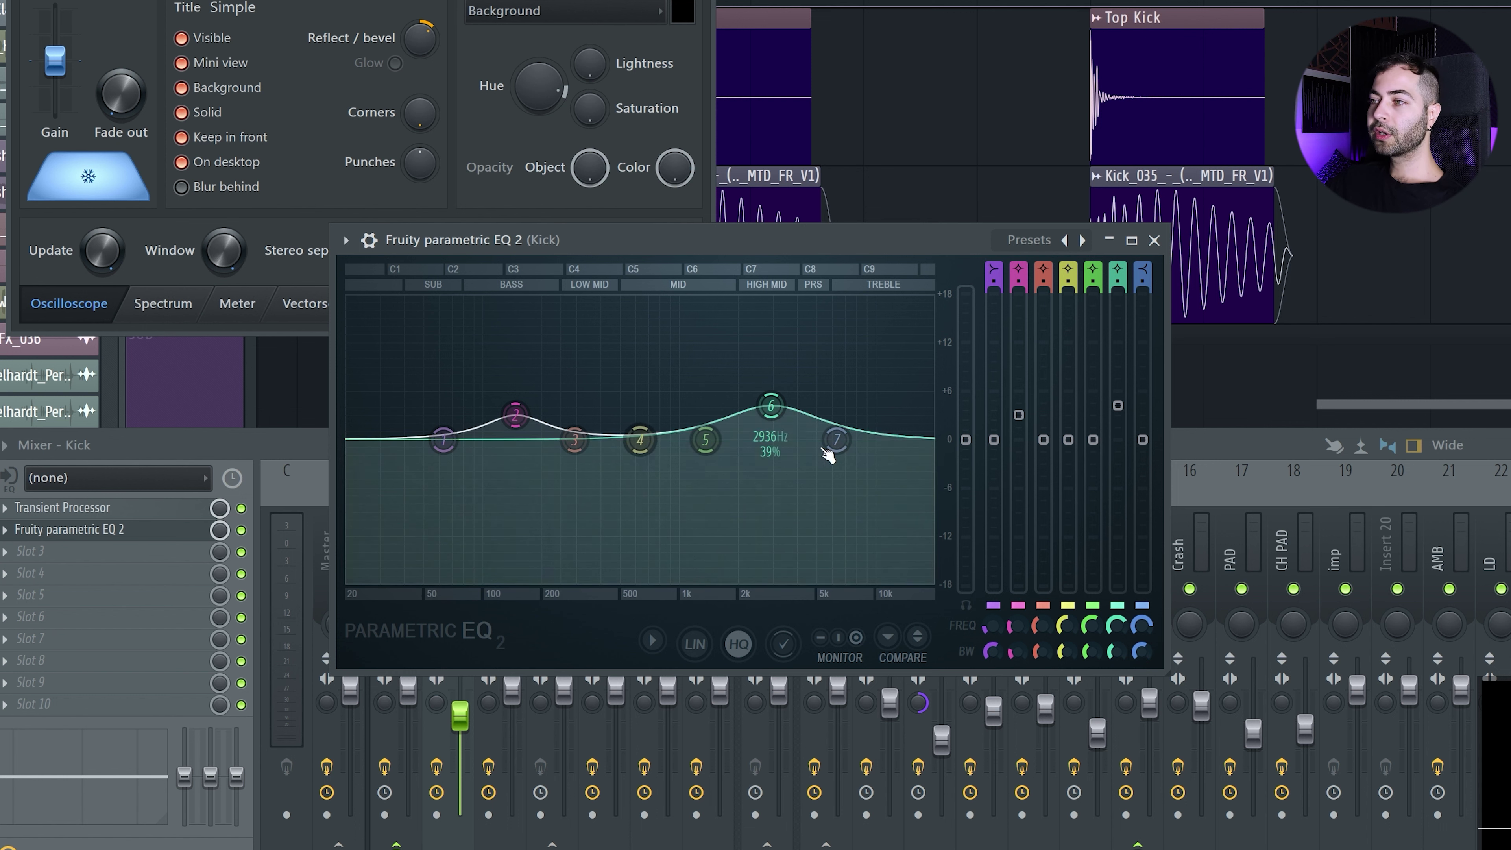
pyautogui.moveTo(1118, 407); pyautogui.dragTo(1119, 442)
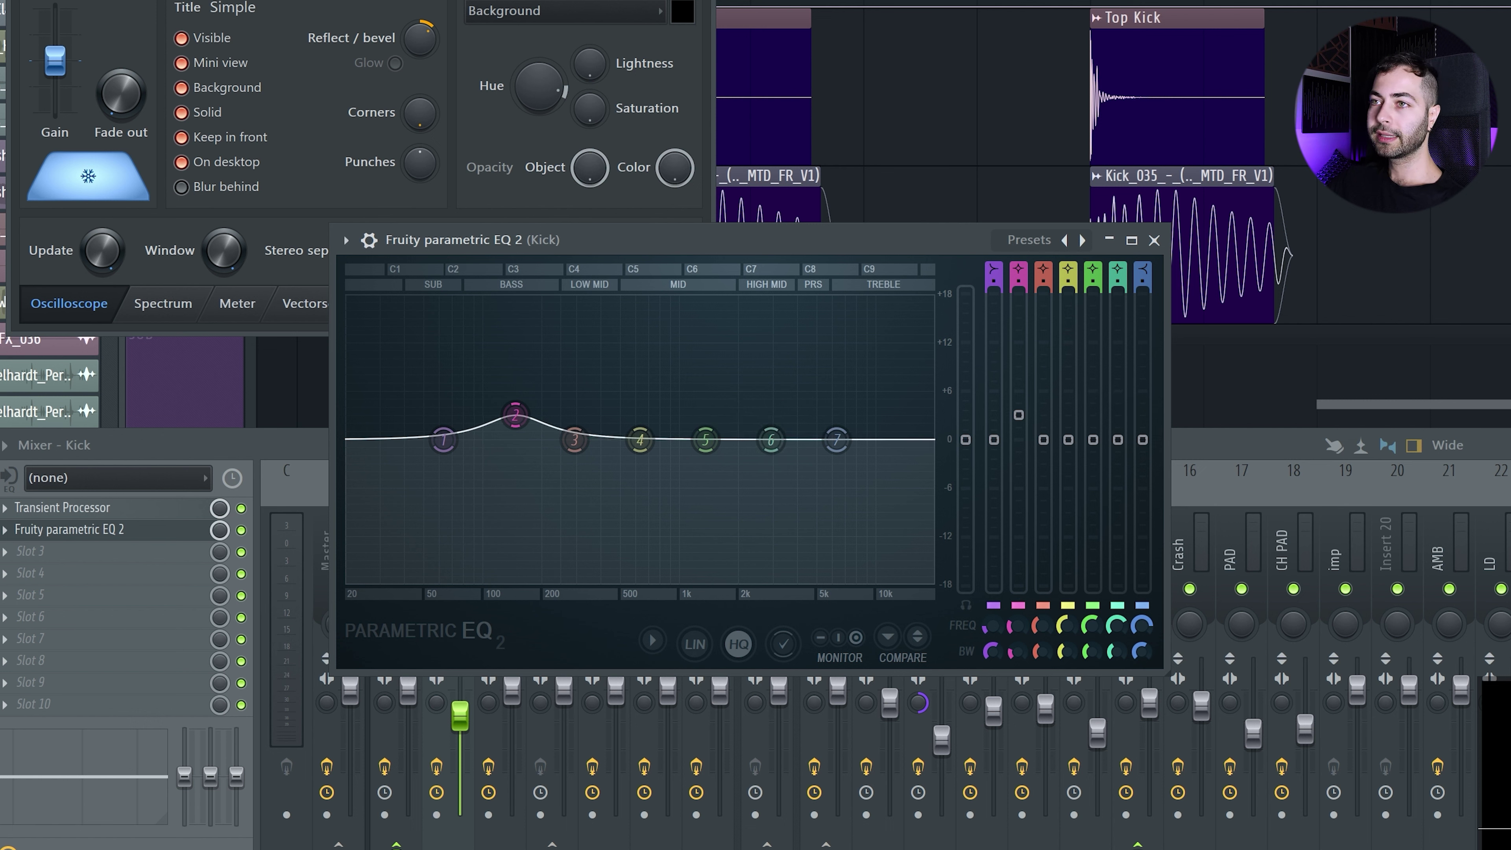
pyautogui.press('space')
pyautogui.moveTo(771, 440); pyautogui.dragTo(771, 410)
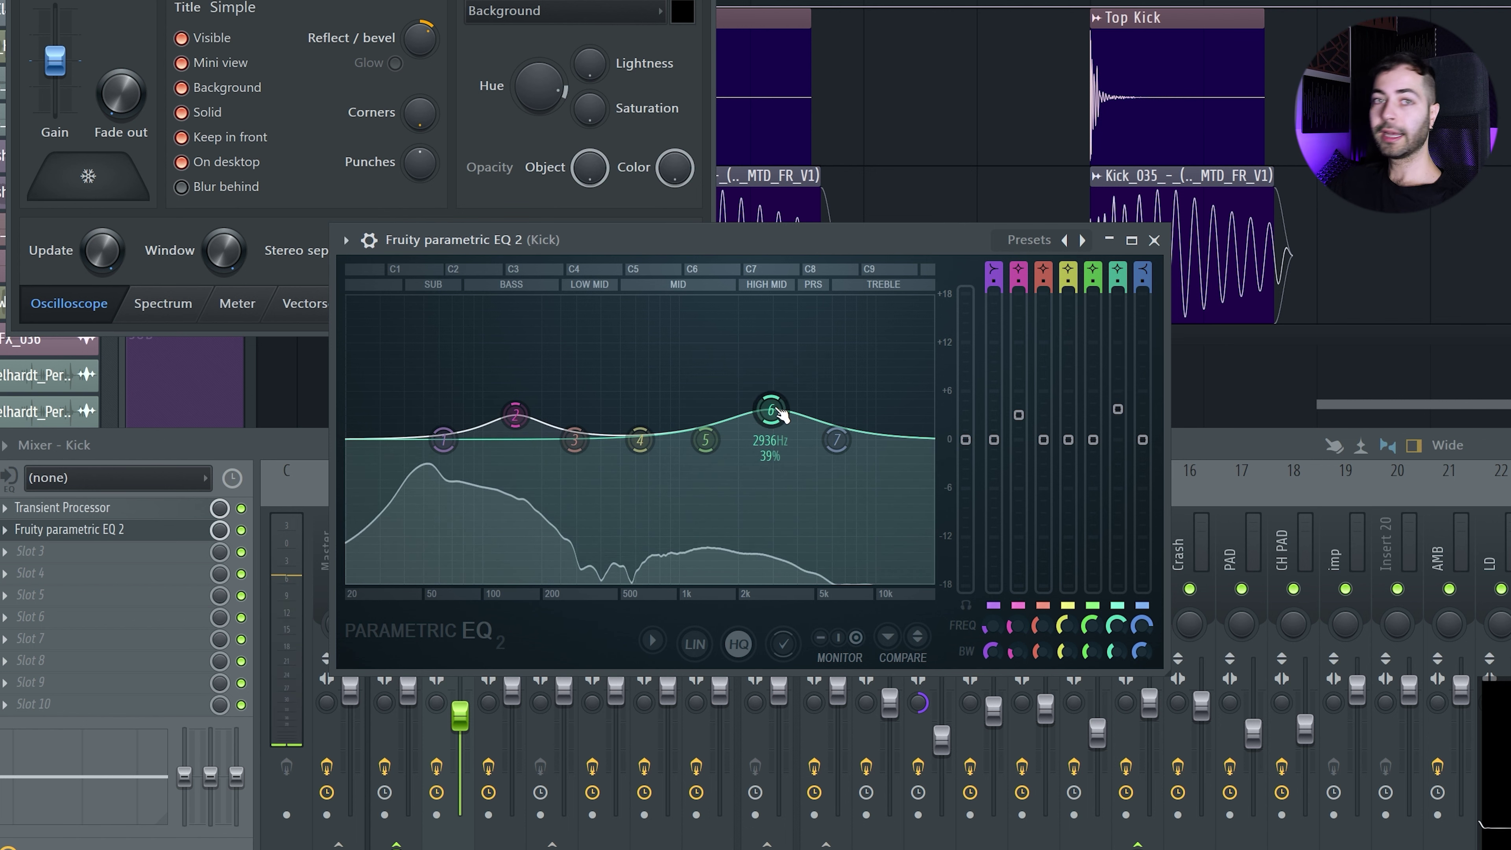
pyautogui.press('space')
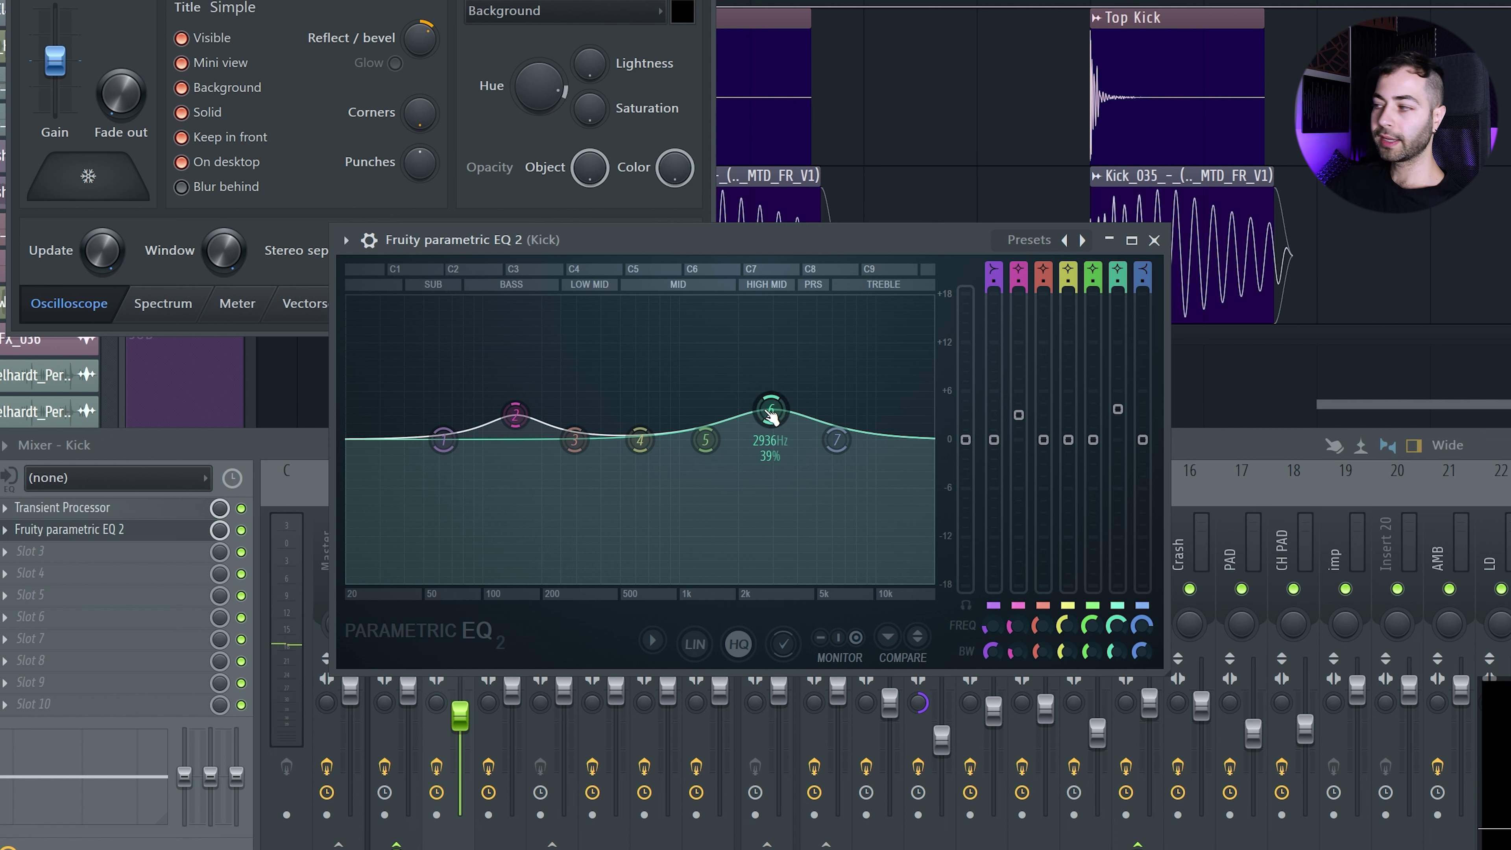
pyautogui.press('space')
pyautogui.moveTo(771, 410); pyautogui.dragTo(805, 411)
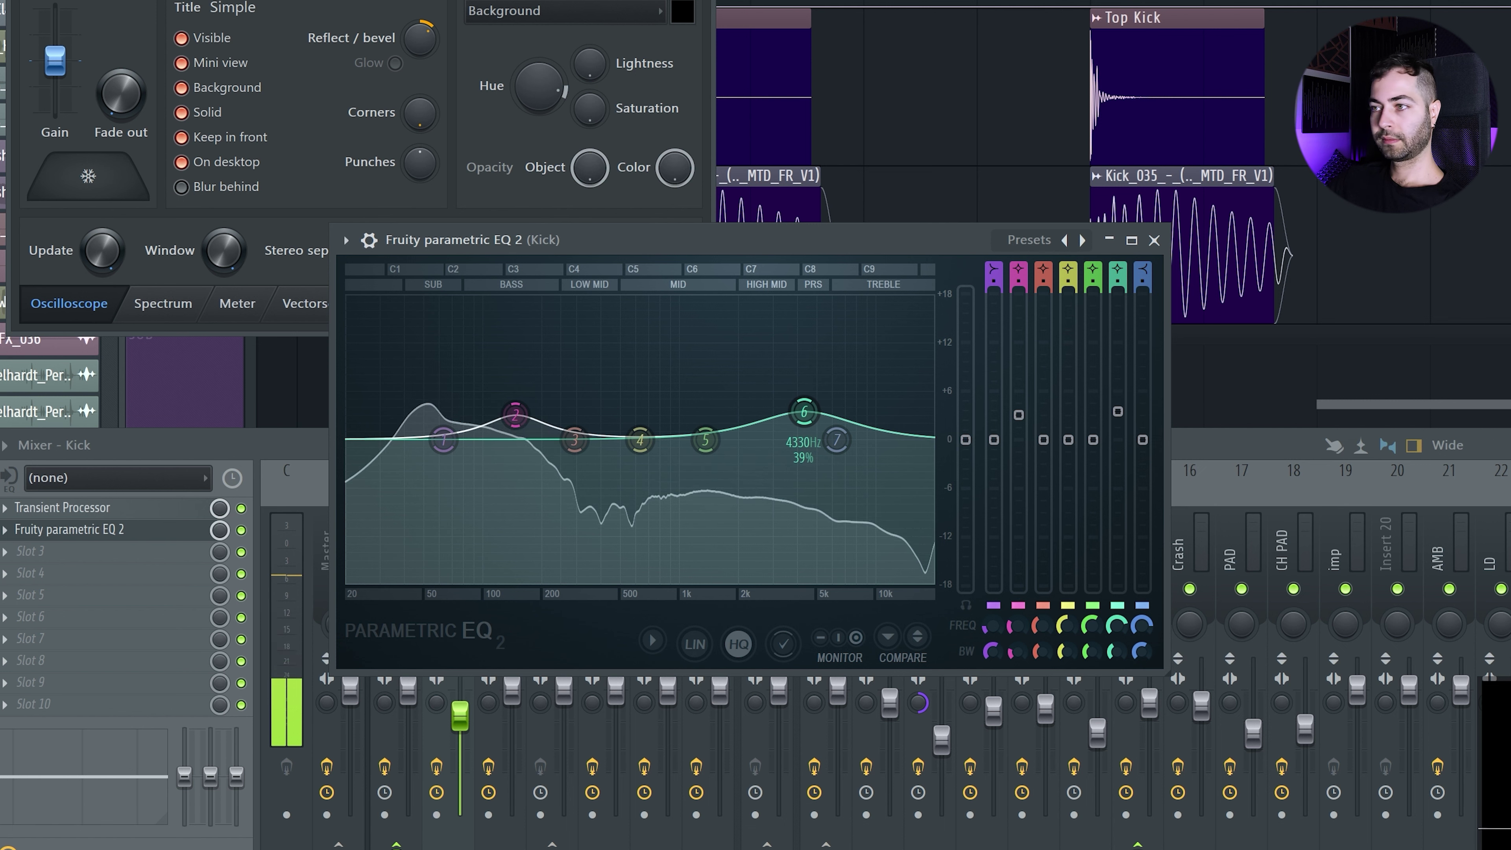
pyautogui.click(106, 192)
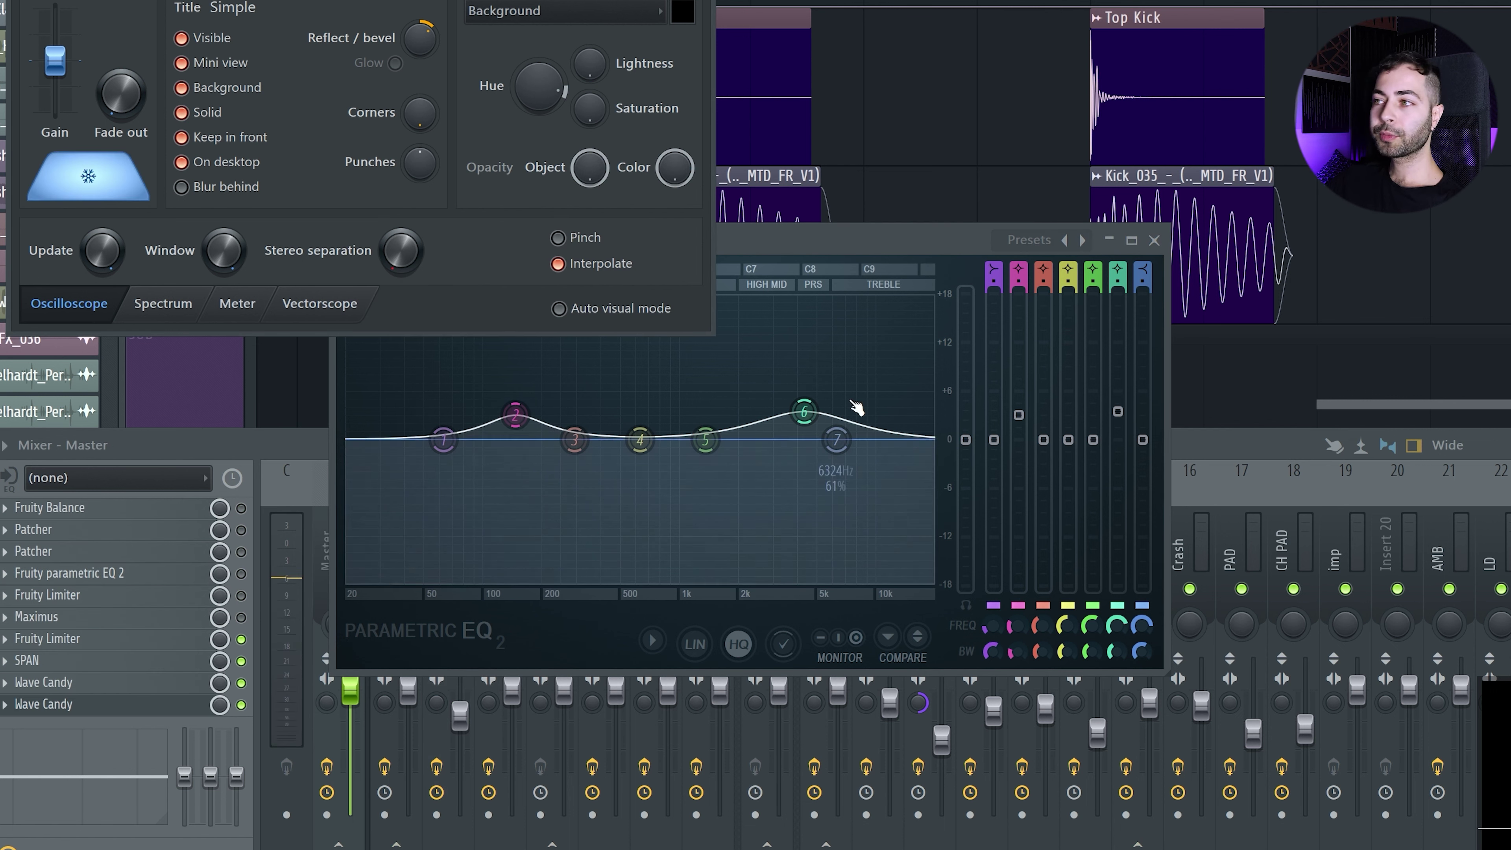
# - Shape EQ band 3 into a narrow boost of about 10 dB near 301 Hz with 9% bandwidth
pyautogui.click(846, 247)
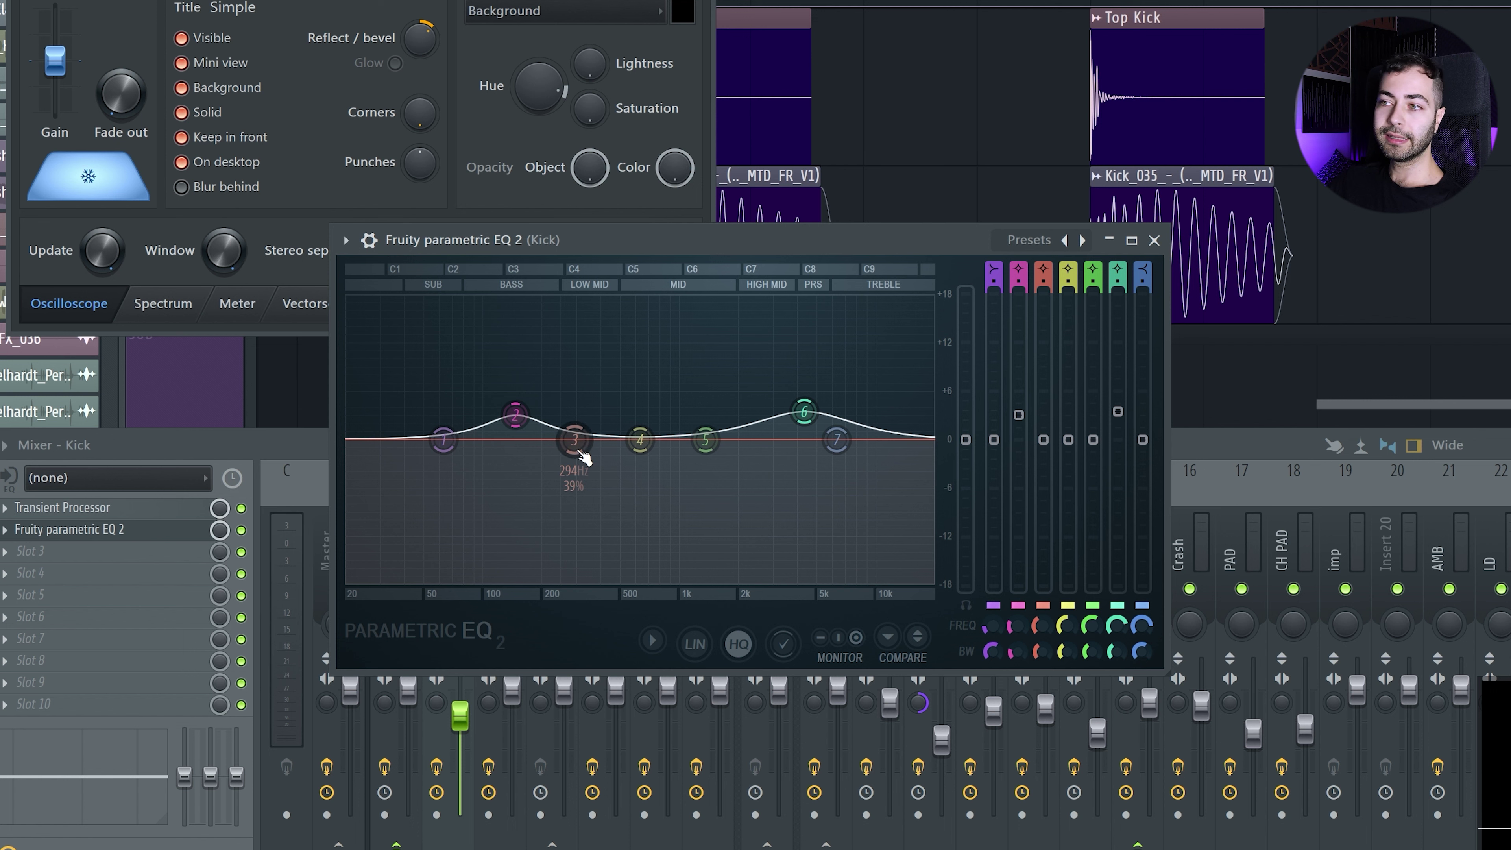
pyautogui.moveTo(584, 457); pyautogui.dragTo(571, 362)
pyautogui.moveTo(1049, 364)
pyautogui.mouseDown()
pyautogui.moveTo(1048, 477)
pyautogui.moveTo(1049, 362)
pyautogui.mouseUp()
pyautogui.moveTo(572, 362); pyautogui.dragTo(577, 360)
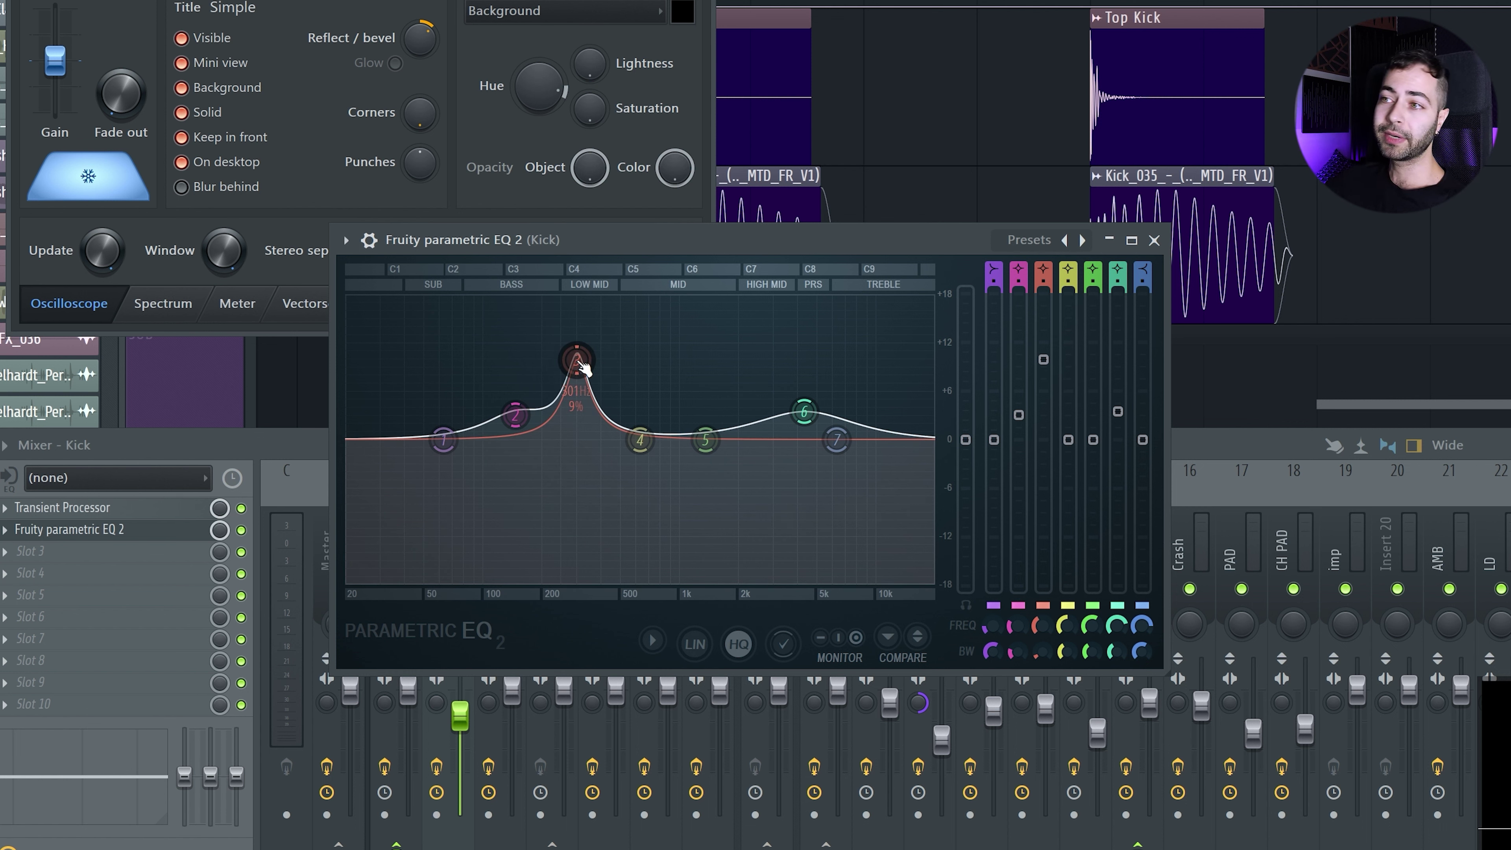
# - Sweep band 3 at a higher boost during playback and turn it into a cut of about 2.5 dB
pyautogui.click(116, 216)
pyautogui.moveTo(1044, 360); pyautogui.dragTo(1044, 303)
pyautogui.moveTo(576, 305); pyautogui.dragTo(569, 304)
pyautogui.moveTo(1044, 300); pyautogui.dragTo(1044, 404)
pyautogui.moveTo(567, 405); pyautogui.dragTo(568, 462)
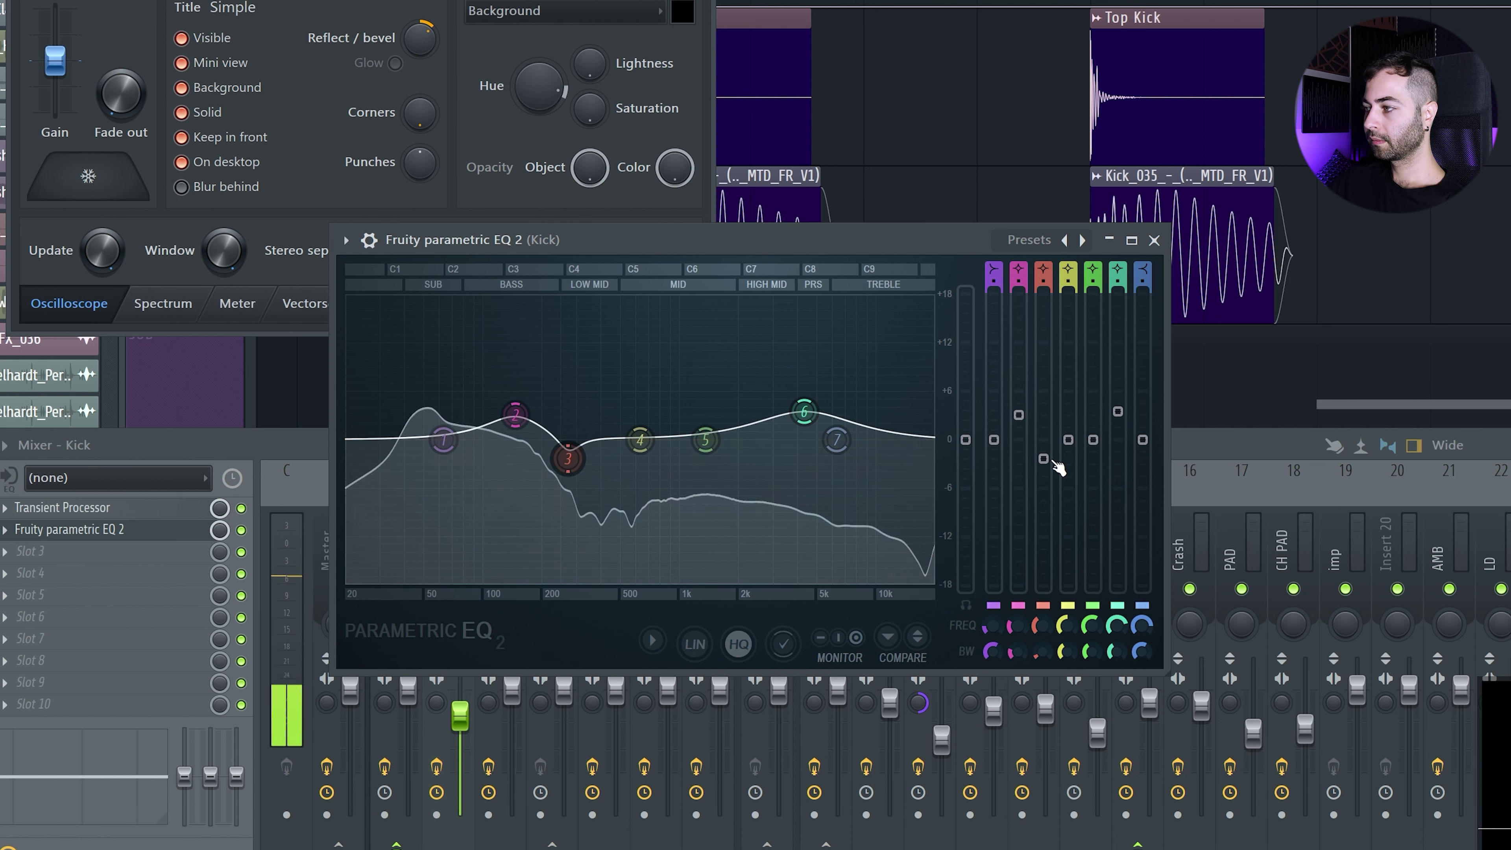
# - Deepen EQ band 3 to a cut of about 3.5 dB near 272 Hz and close the kick's EQ and Wave Candy
pyautogui.moveTo(1041, 463)
pyautogui.mouseDown()
pyautogui.moveTo(1044, 565)
pyautogui.moveTo(1044, 467)
pyautogui.mouseUp()
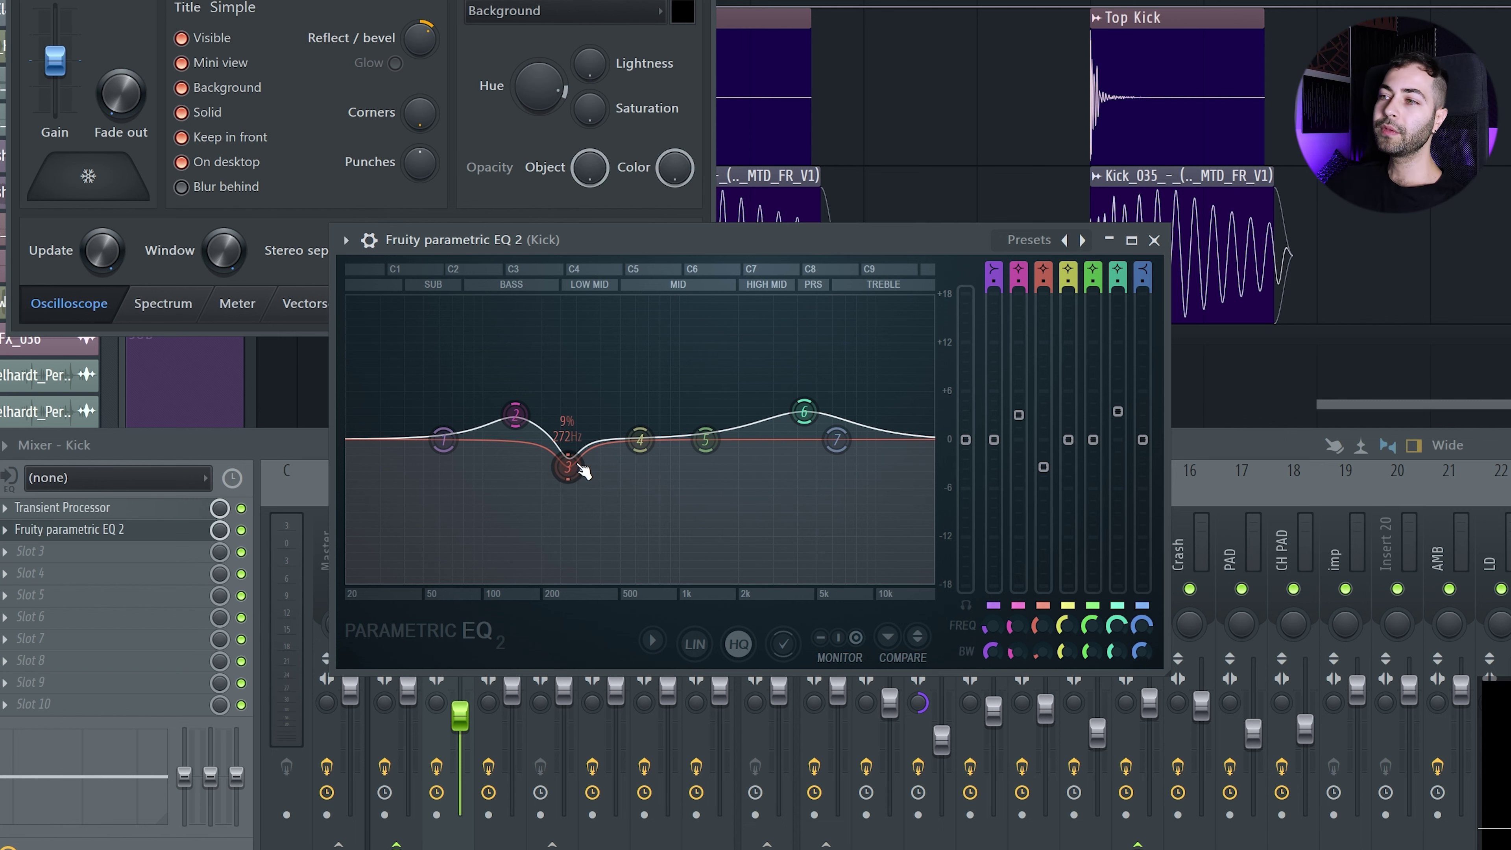
pyautogui.click(1155, 241)
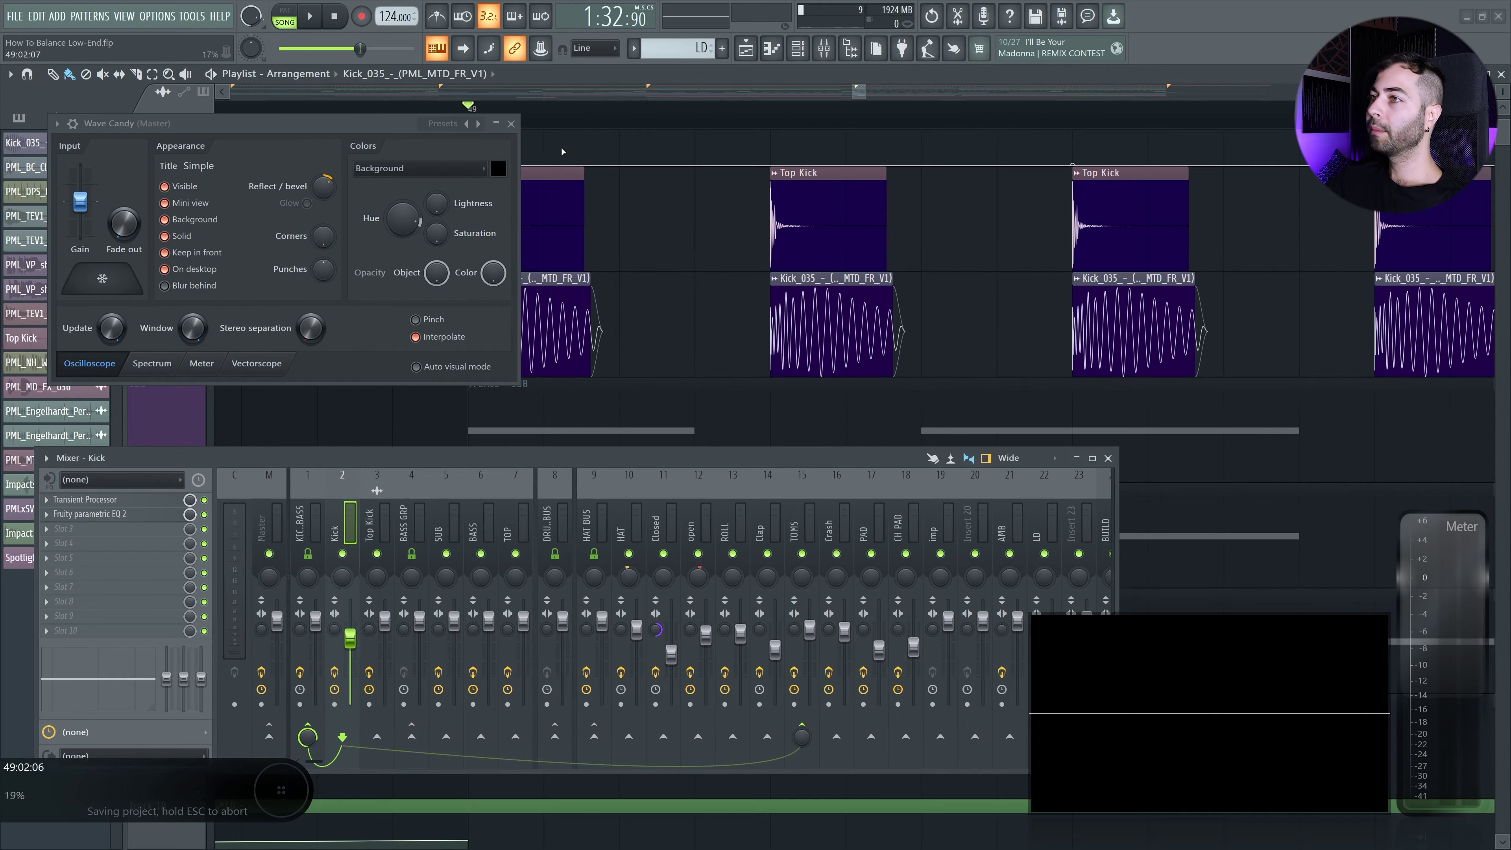
pyautogui.click(512, 124)
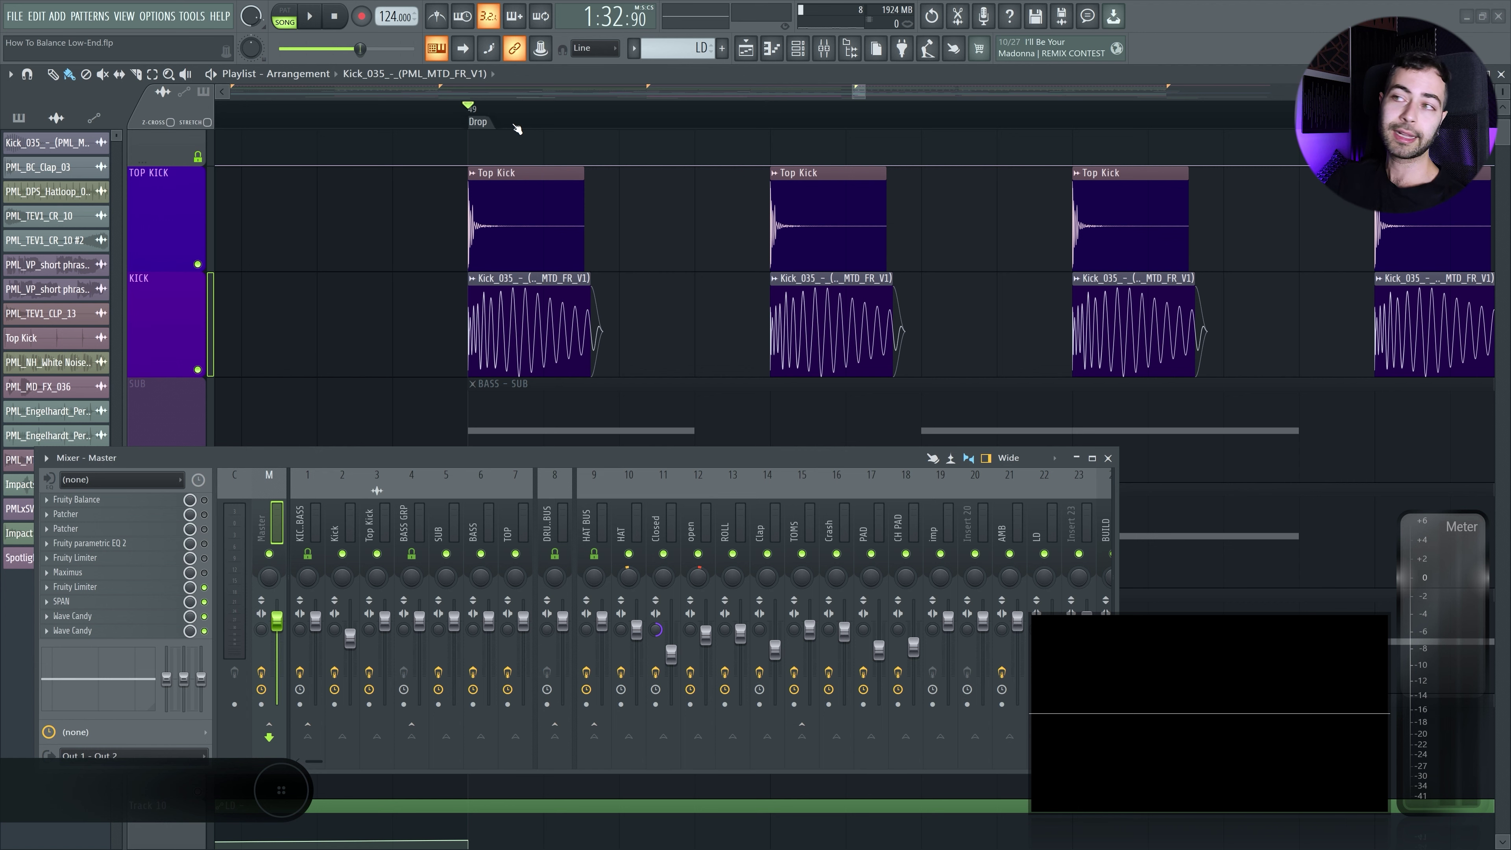
# - Solo the SUB playlist track and open the Fruity Love Philter on the SUB mixer track
pyautogui.moveTo(517, 128); pyautogui.dragTo(457, 111)
pyautogui.moveTo(228, 460); pyautogui.dragTo(229, 478)
pyautogui.rightClick(198, 457)
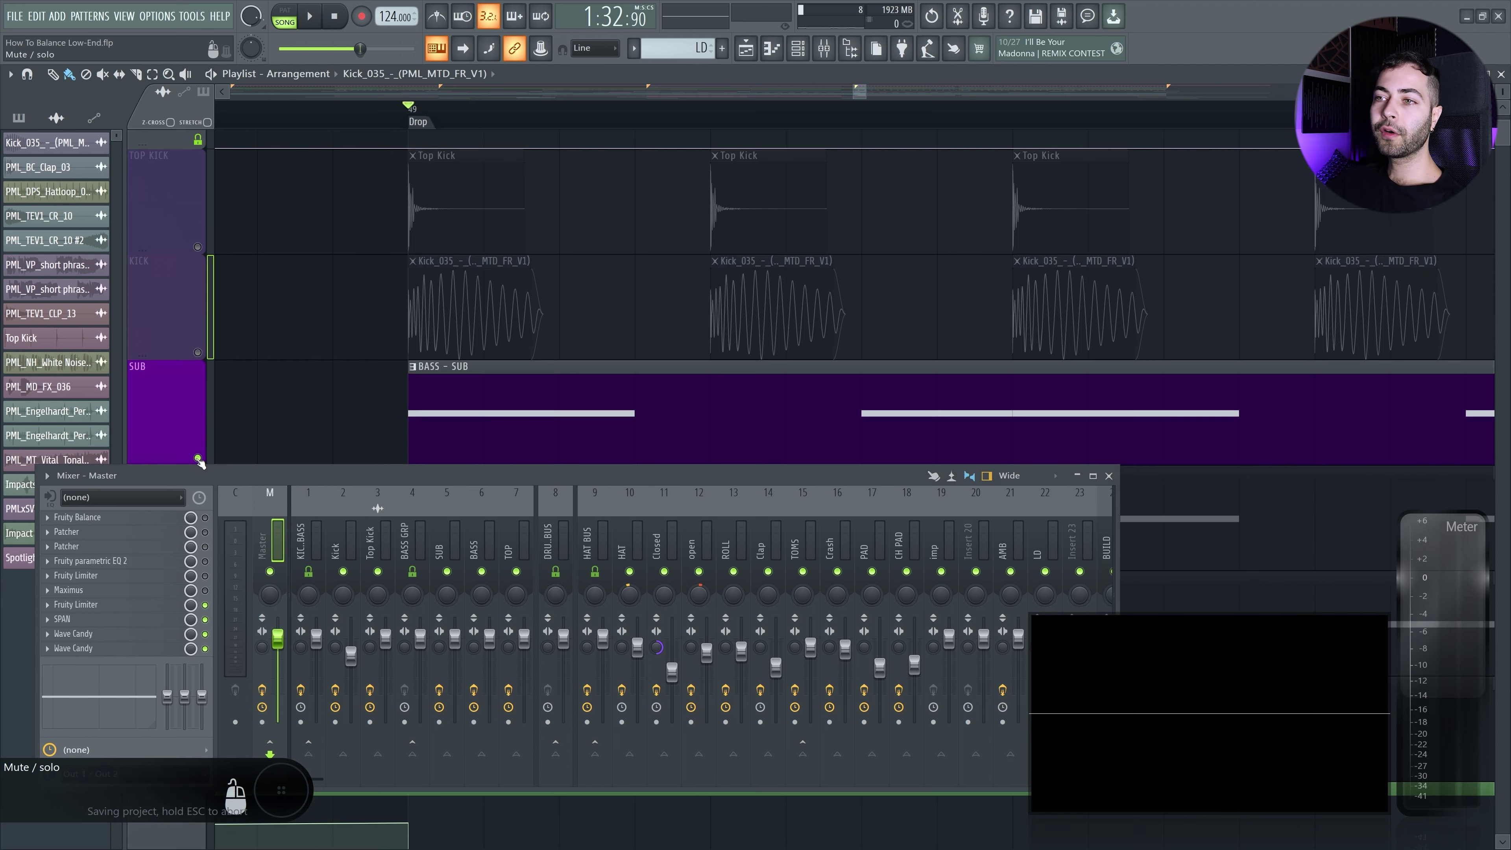
pyautogui.moveTo(411, 447); pyautogui.dragTo(381, 413)
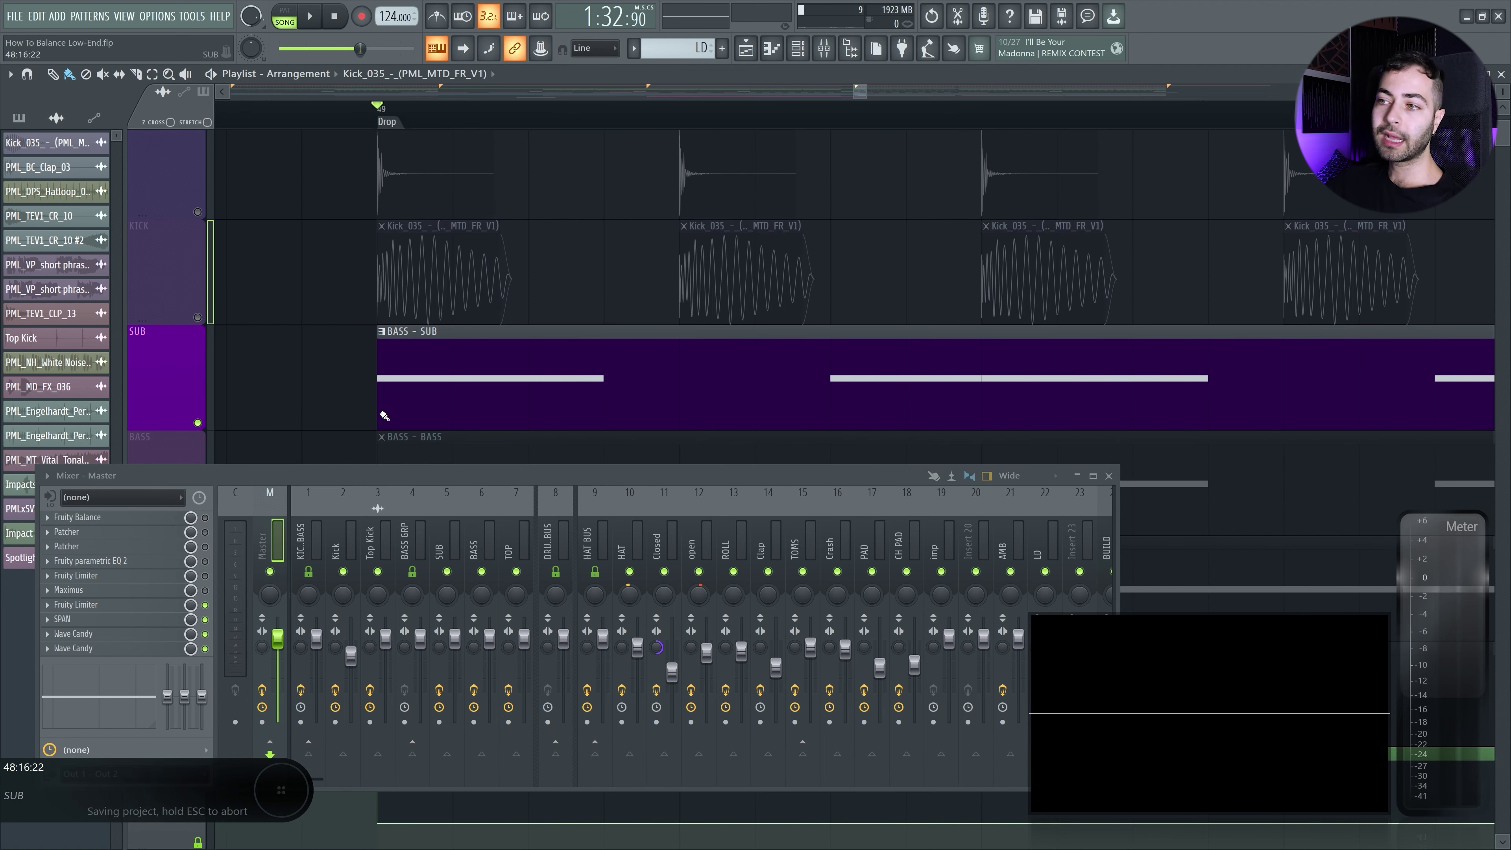
pyautogui.click(441, 527)
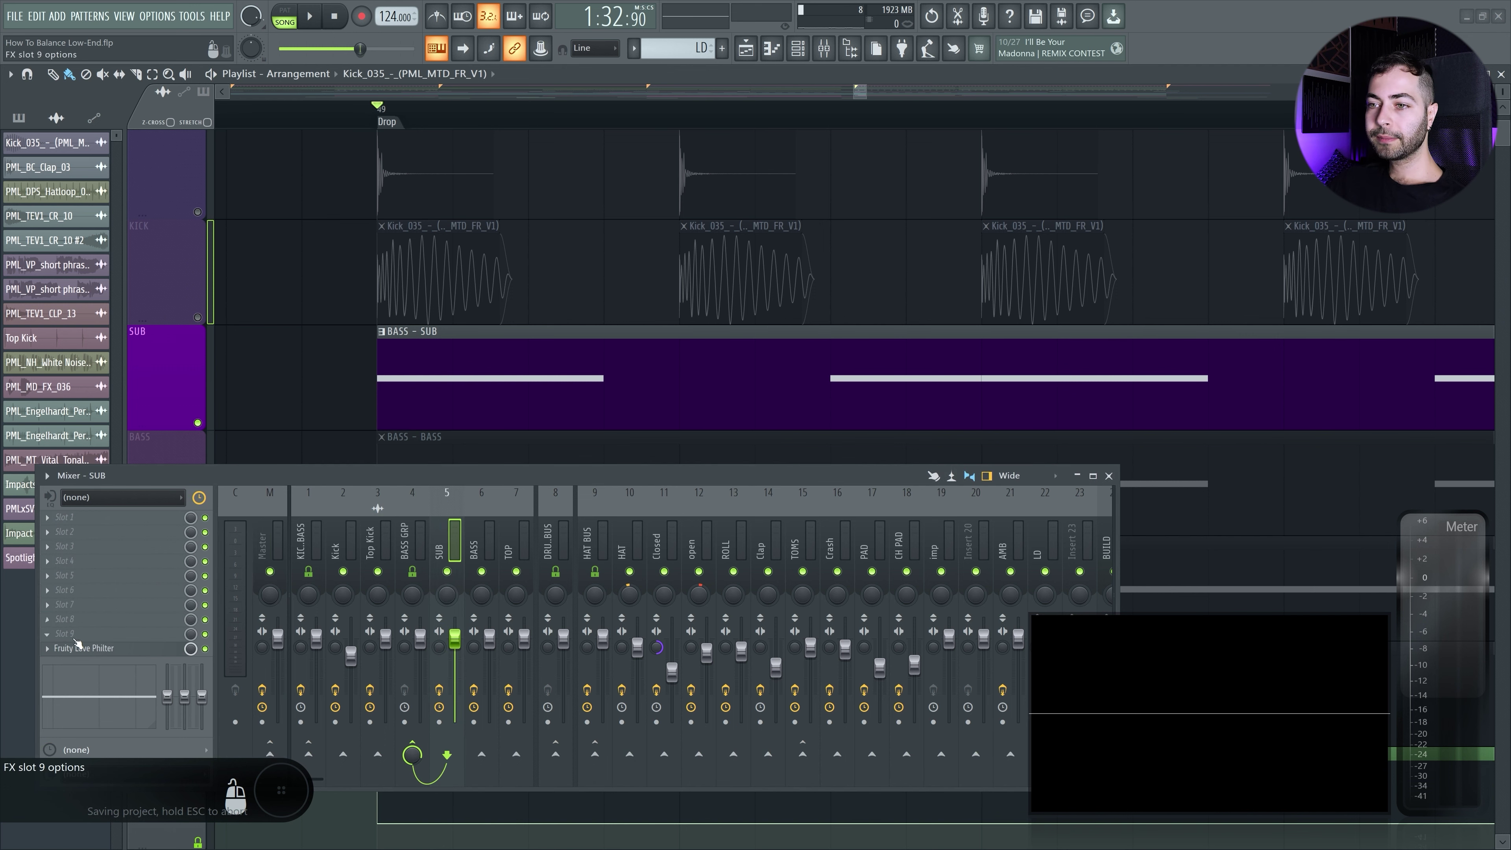
pyautogui.click(83, 648)
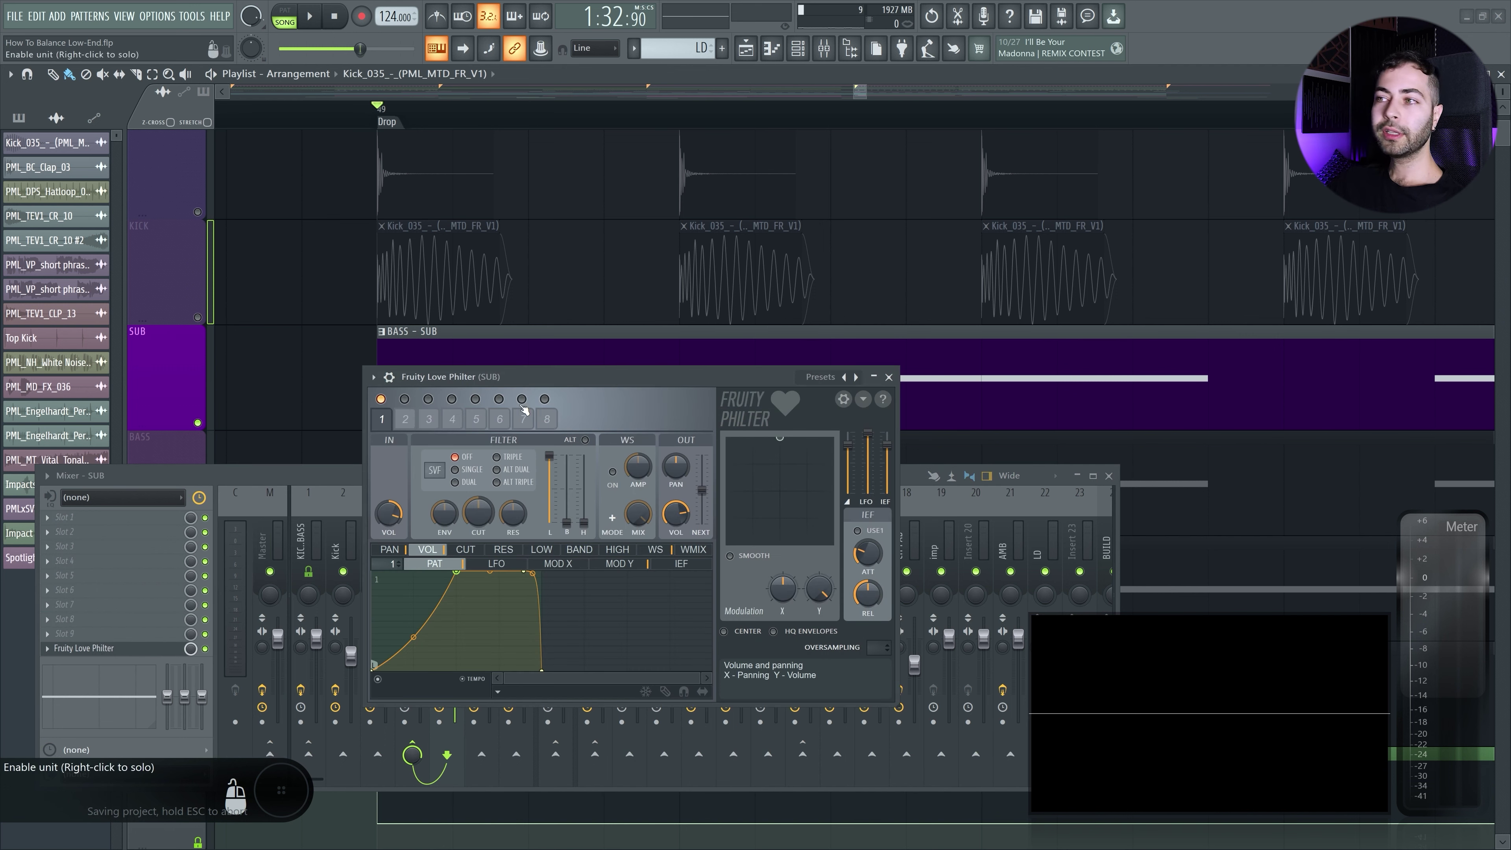
pyautogui.moveTo(536, 377); pyautogui.dragTo(518, 334)
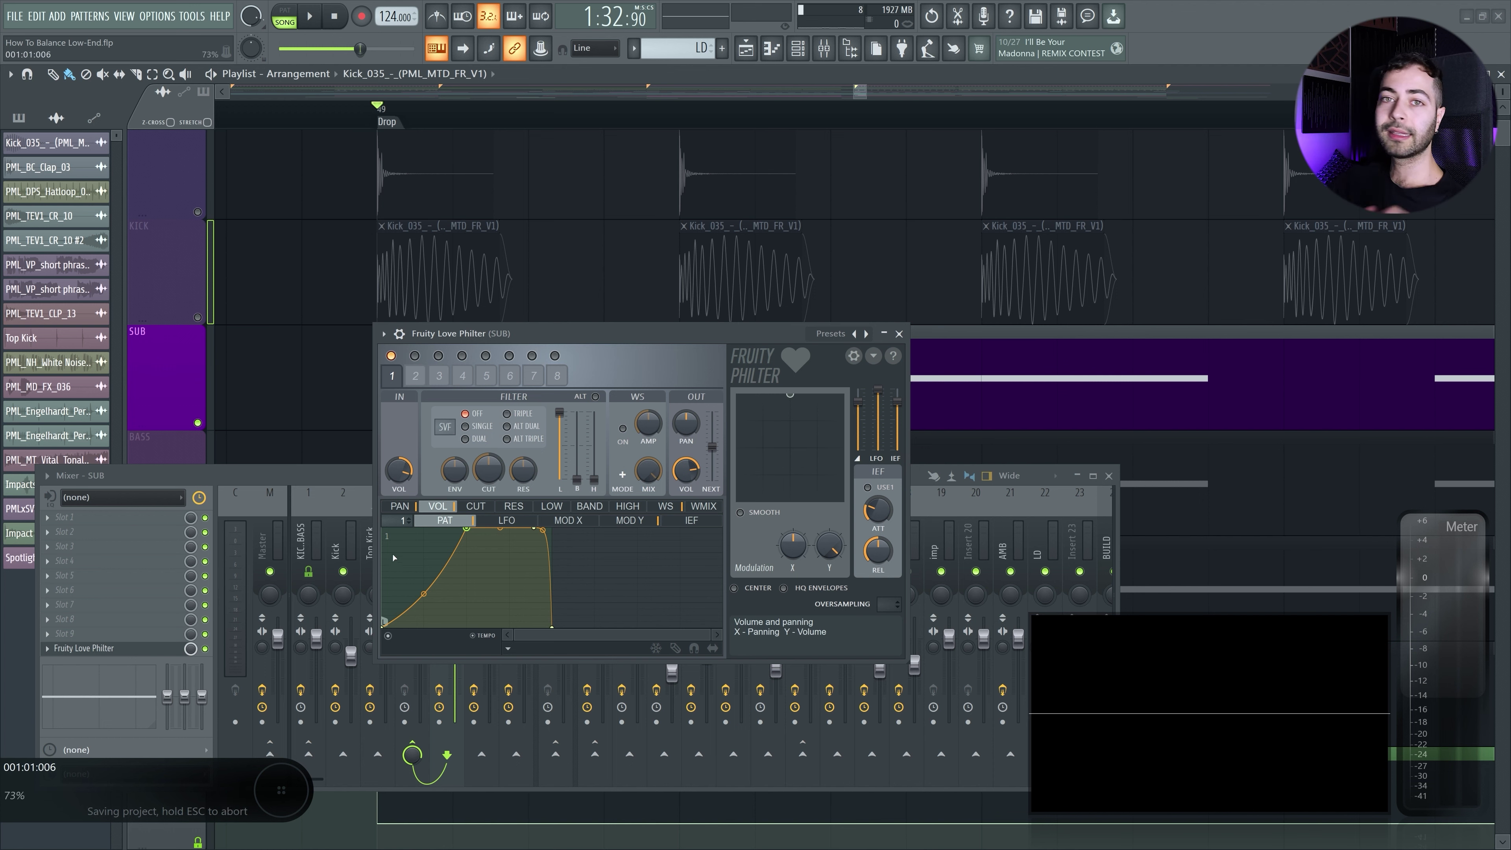
# - Examine how the Love Philter's volume envelope relates to the kick clip at the Drop marker
pyautogui.moveTo(477, 333); pyautogui.dragTo(476, 387)
pyautogui.moveTo(388, 244); pyautogui.dragTo(416, 290)
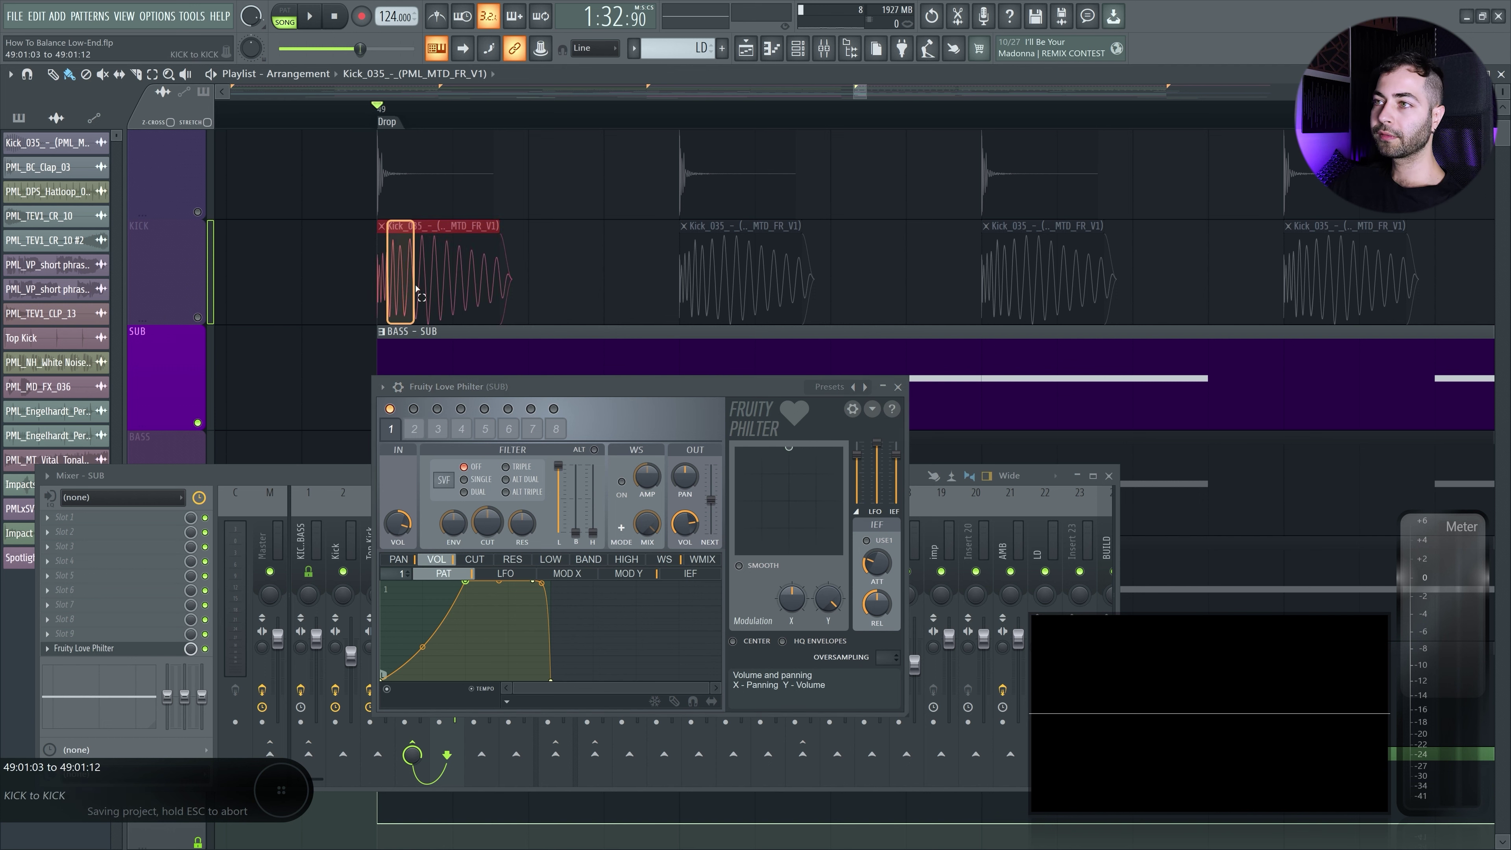
pyautogui.click(524, 270)
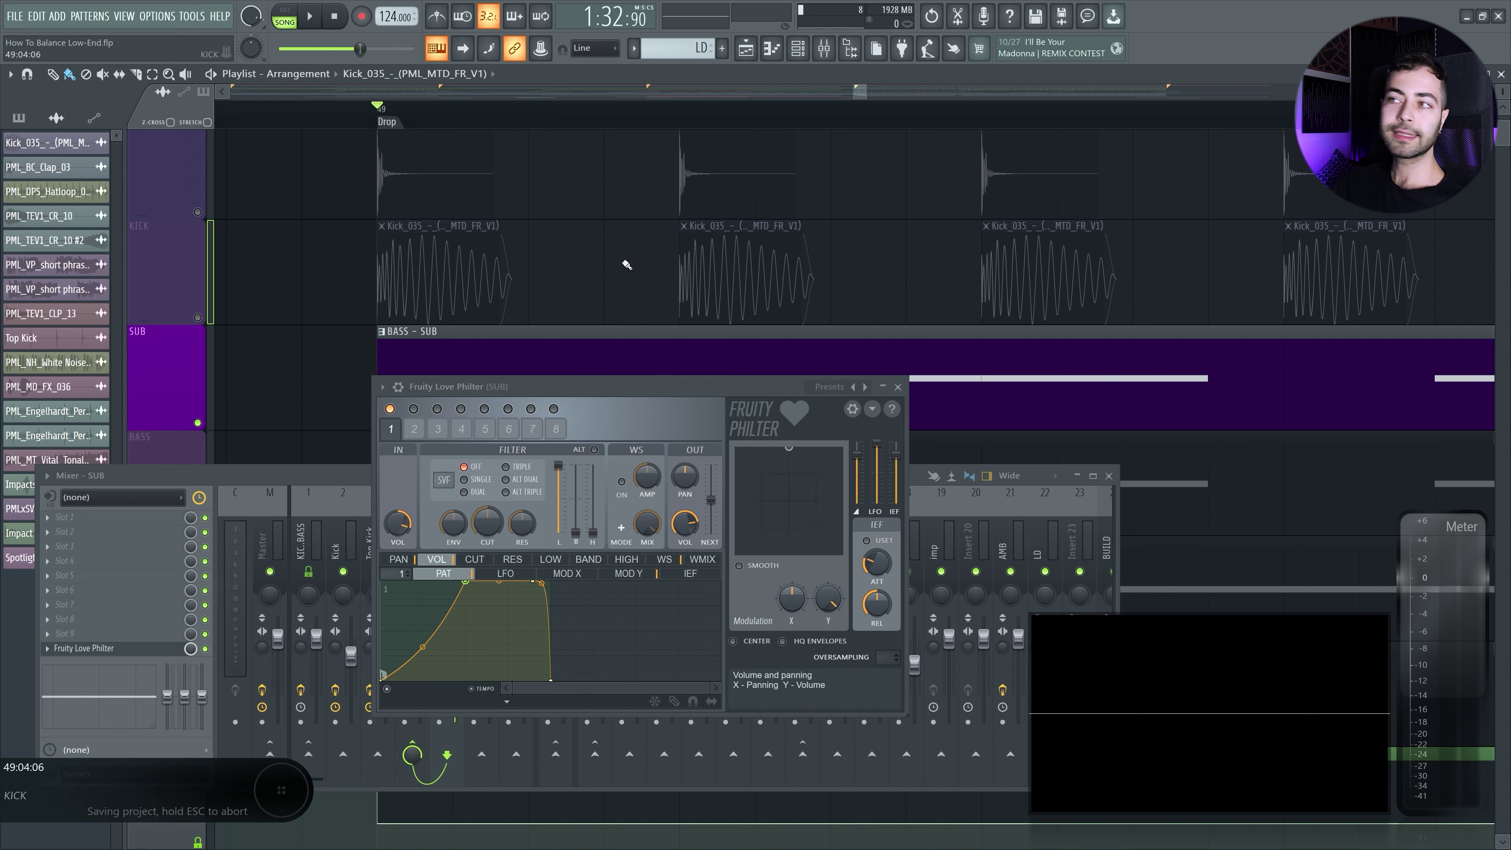
pyautogui.moveTo(586, 412); pyautogui.dragTo(586, 376)
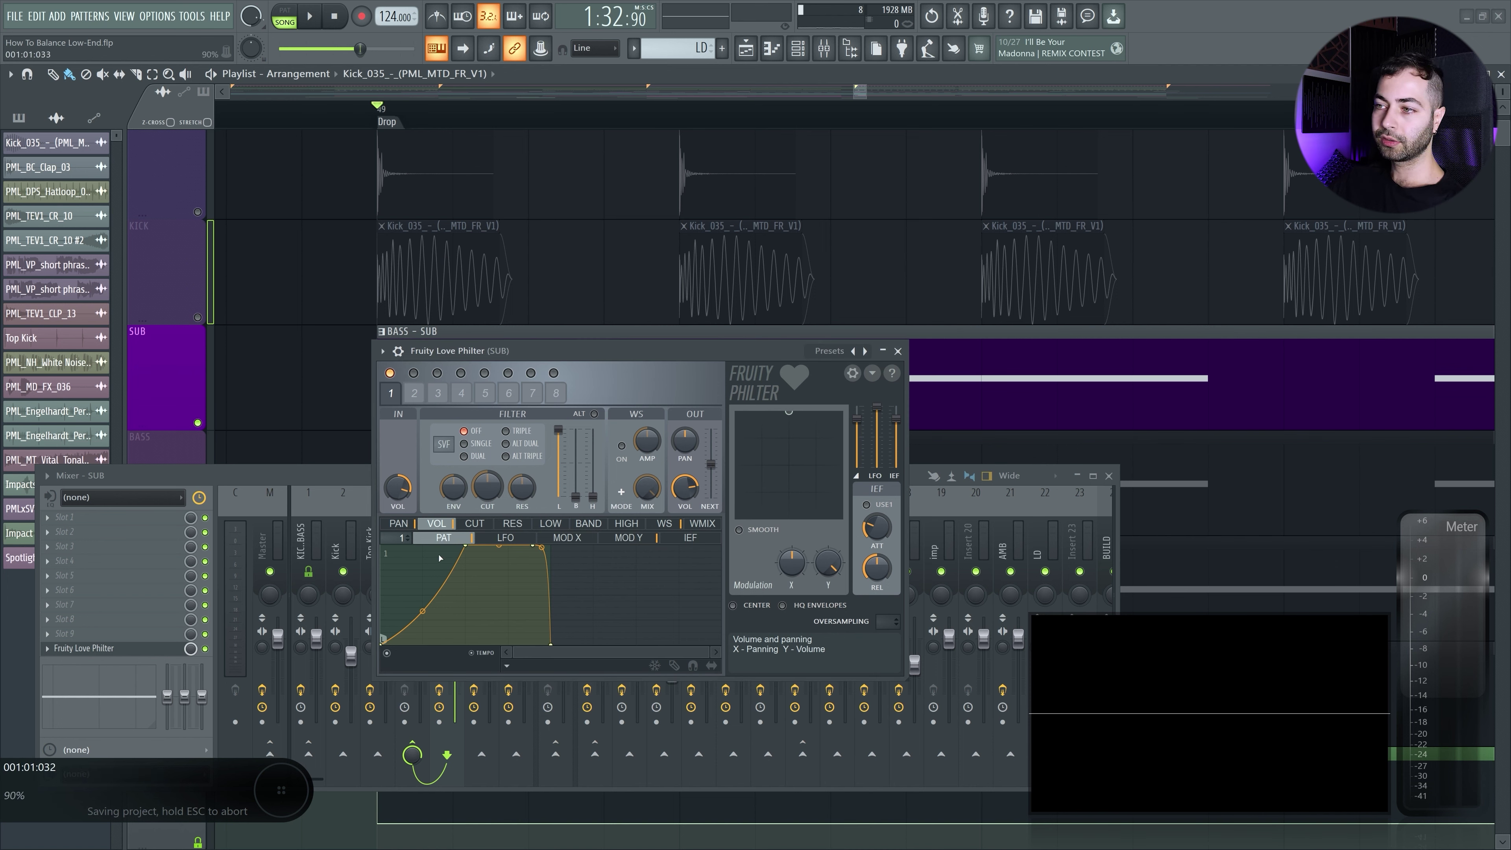
pyautogui.scroll(-3, 548, 267)
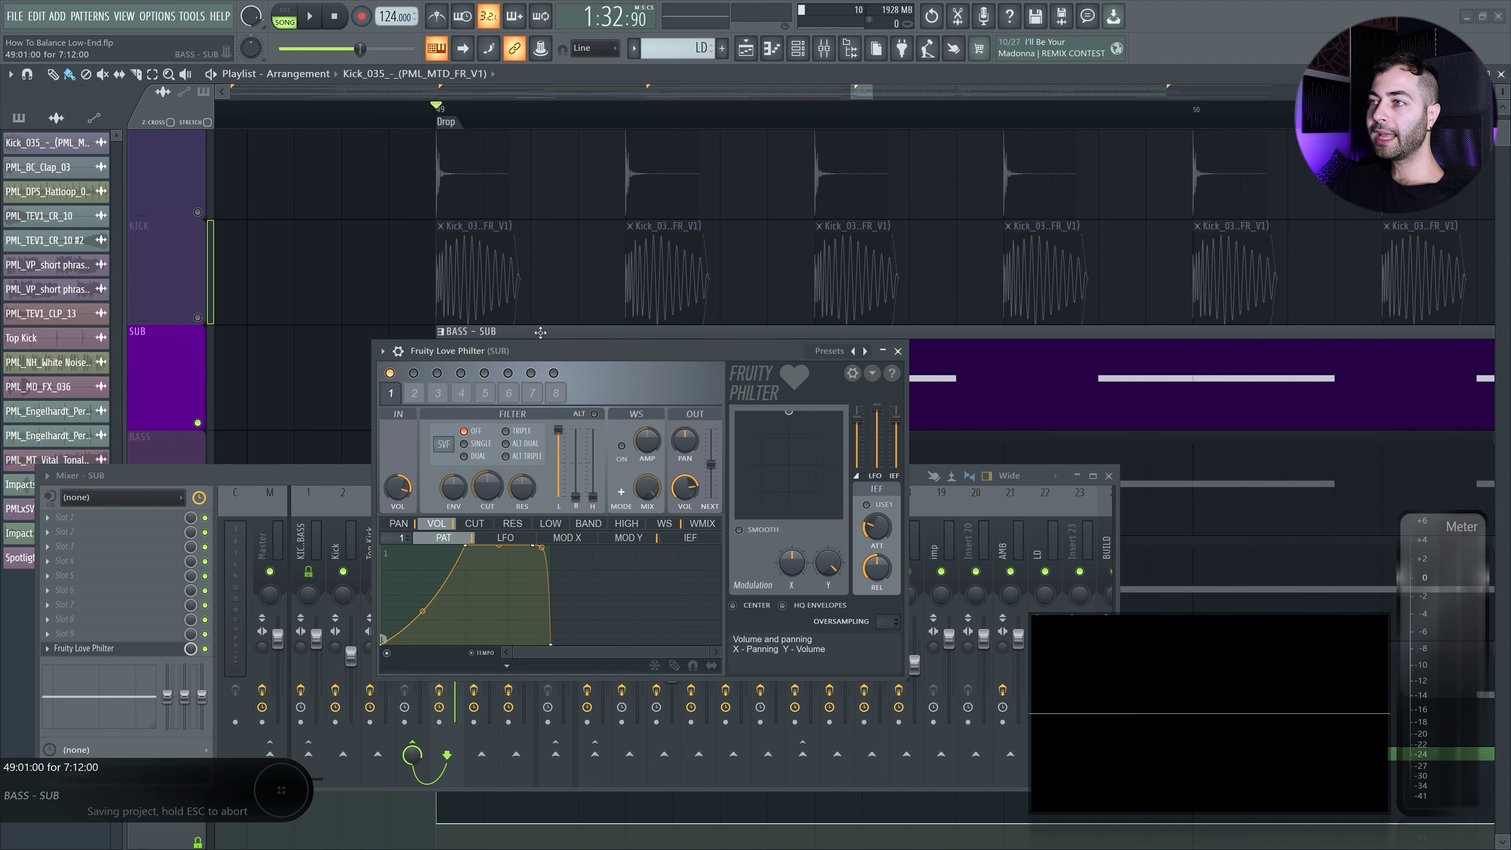
pyautogui.moveTo(545, 352); pyautogui.dragTo(602, 364)
pyautogui.moveTo(846, 334); pyautogui.dragTo(847, 322)
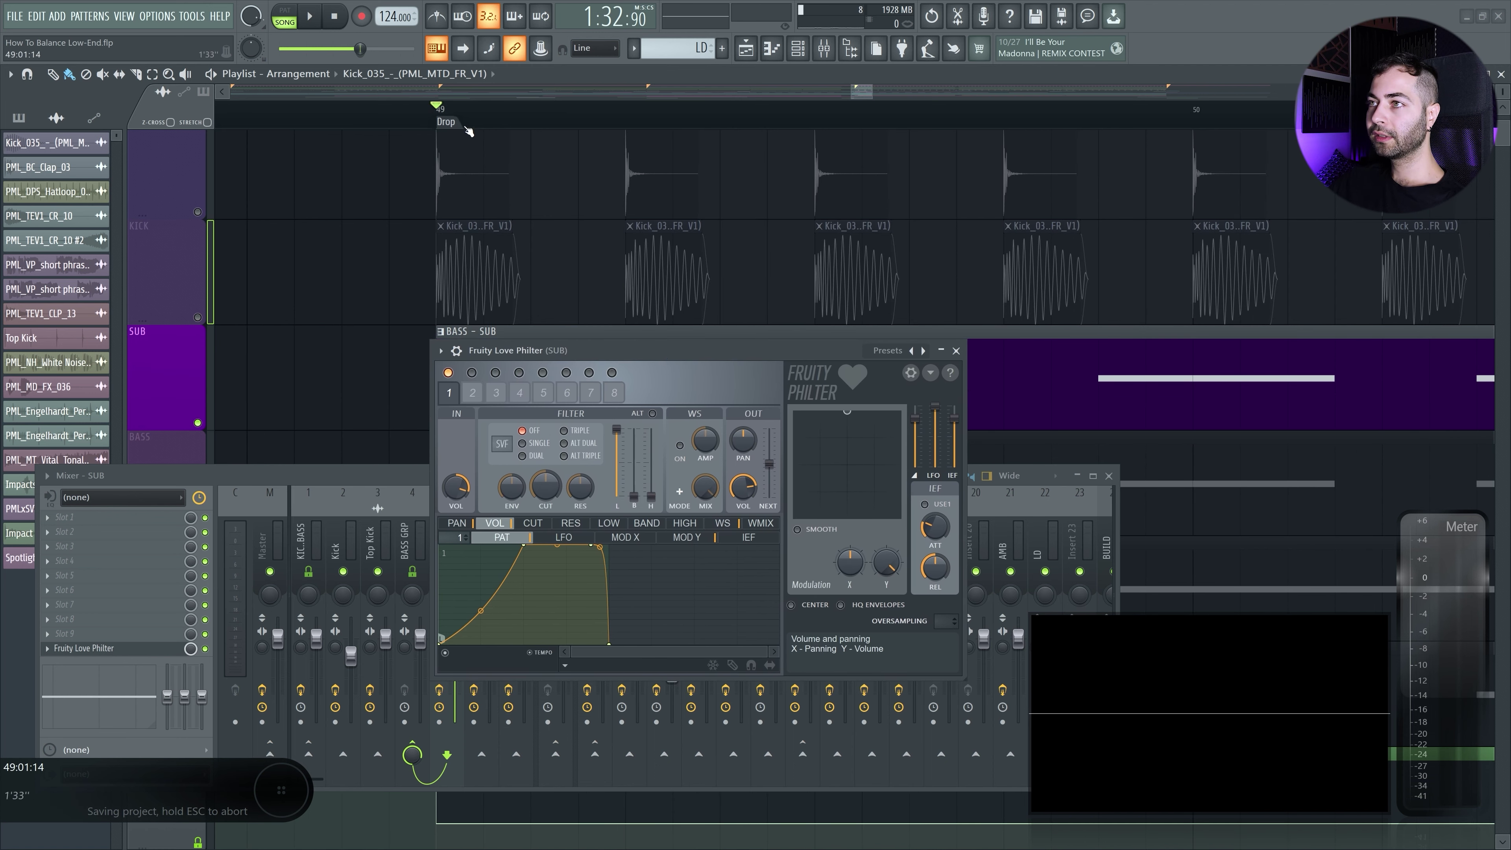
# - Select the first beat after the Drop marker with its kick clip and compare the kick's length with the volume envelope
pyautogui.moveTo(439, 111); pyautogui.dragTo(613, 100)
pyautogui.moveTo(655, 351); pyautogui.dragTo(653, 333)
pyautogui.moveTo(424, 241); pyautogui.dragTo(604, 250)
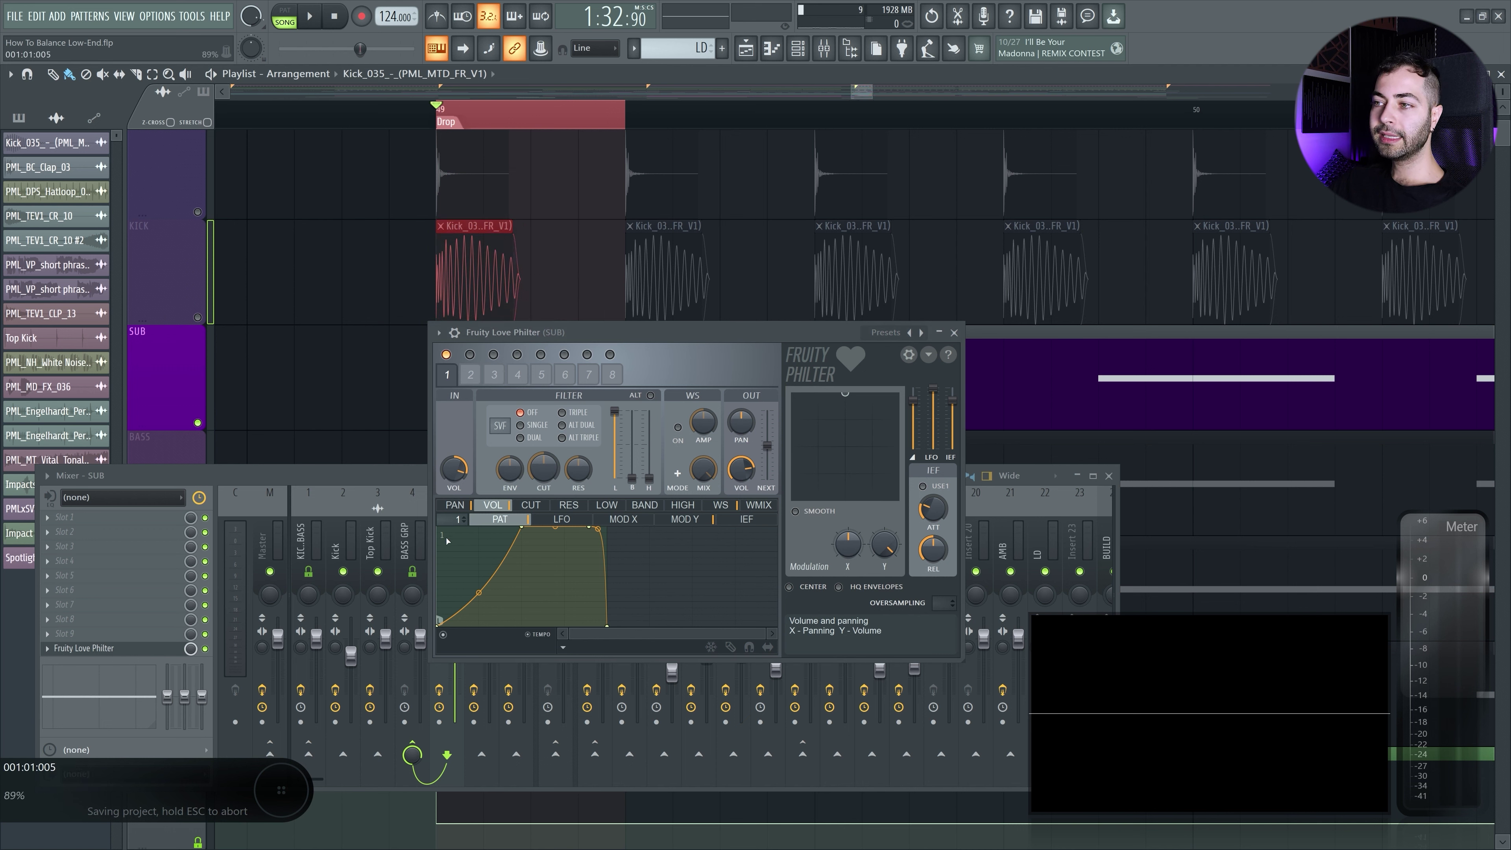
pyautogui.moveTo(445, 538); pyautogui.dragTo(598, 610)
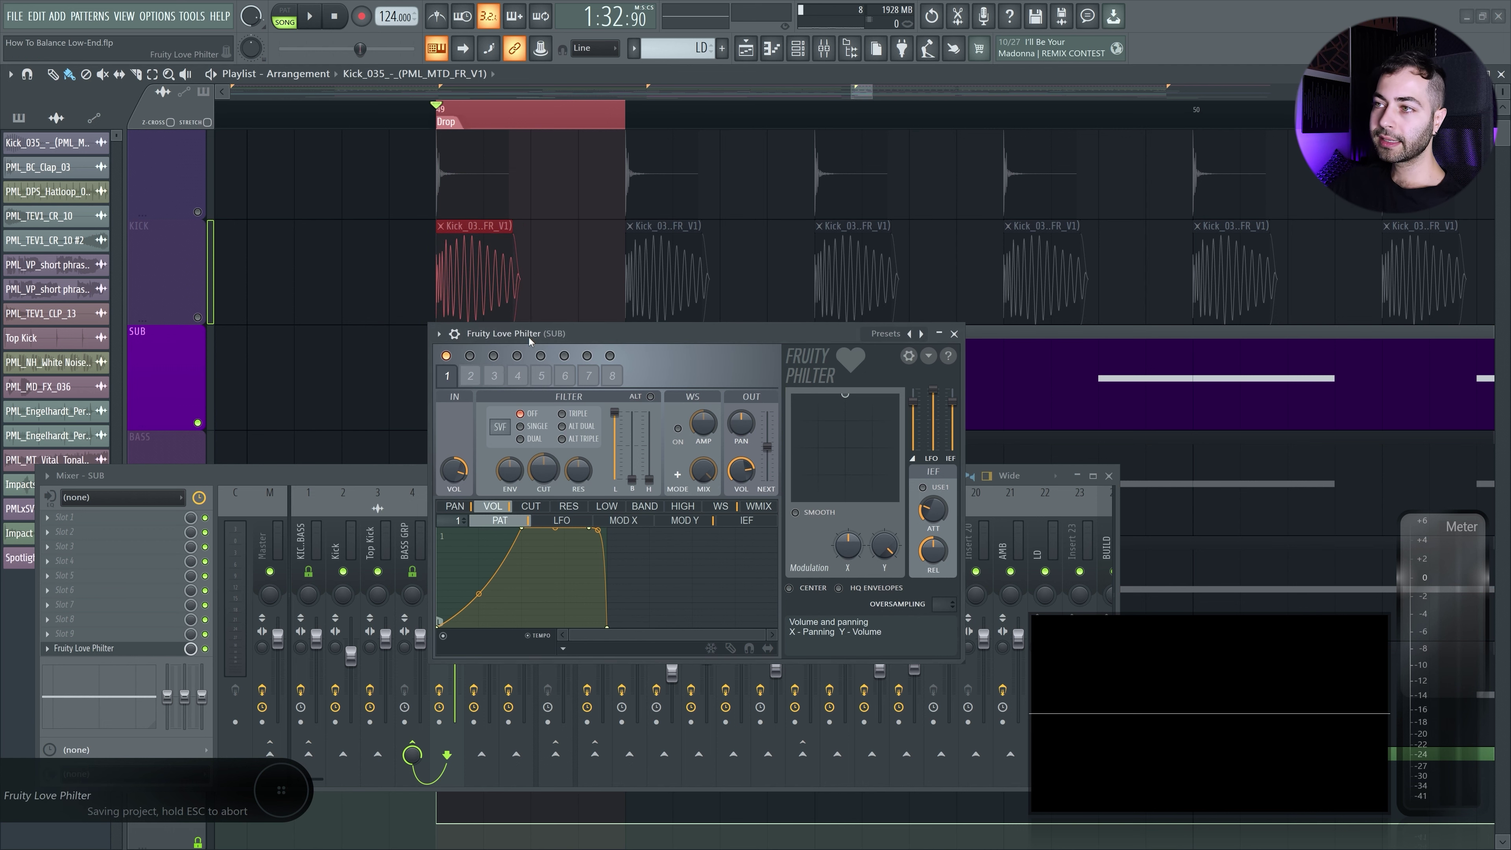
pyautogui.moveTo(529, 337); pyautogui.dragTo(535, 341)
pyautogui.scroll(2, 496, 239)
pyautogui.scroll(-2, 523, 317)
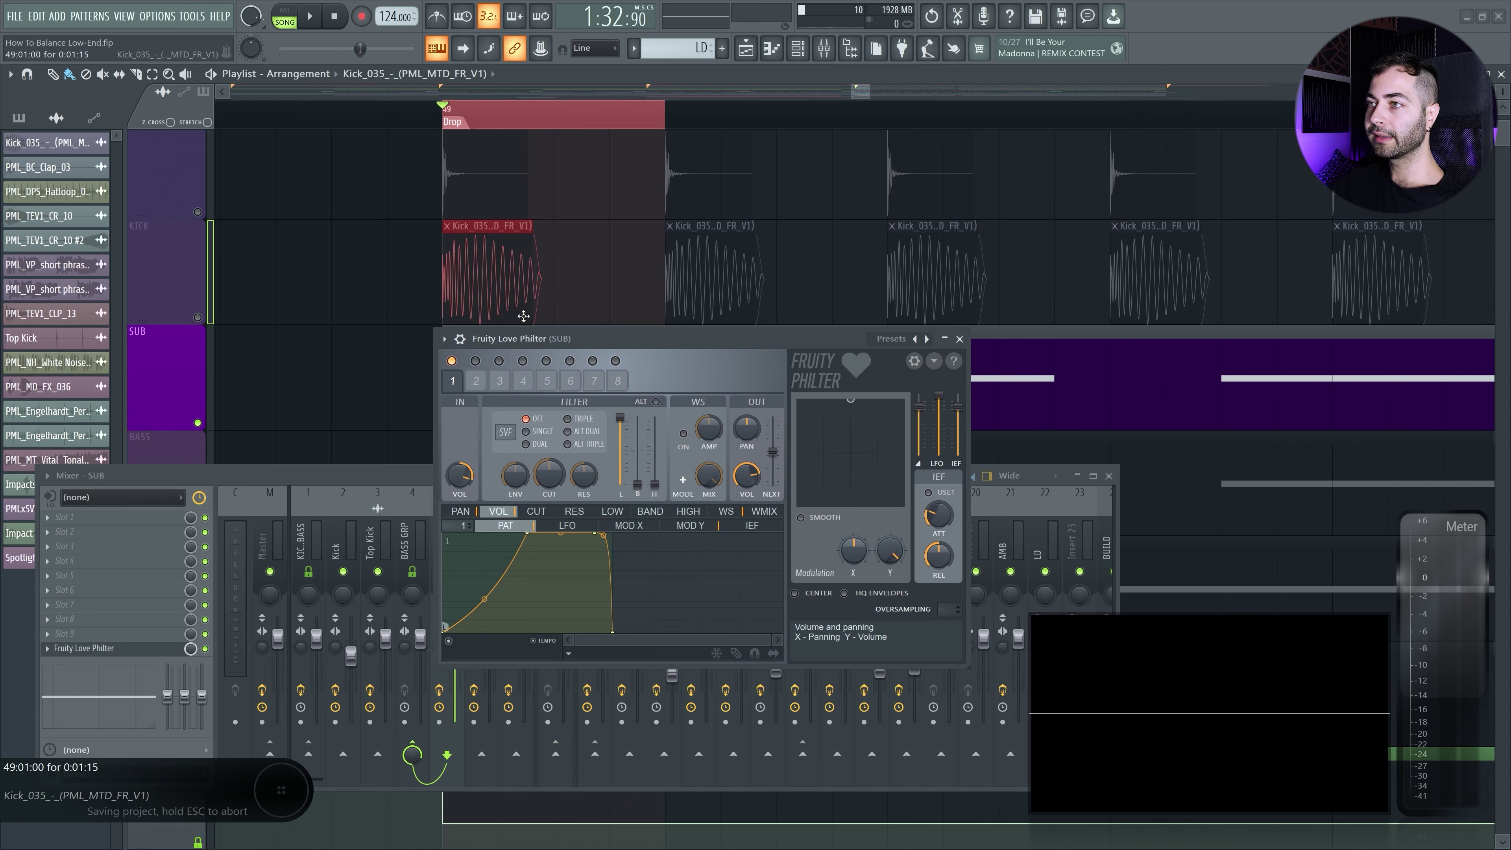
pyautogui.moveTo(455, 248); pyautogui.dragTo(472, 302)
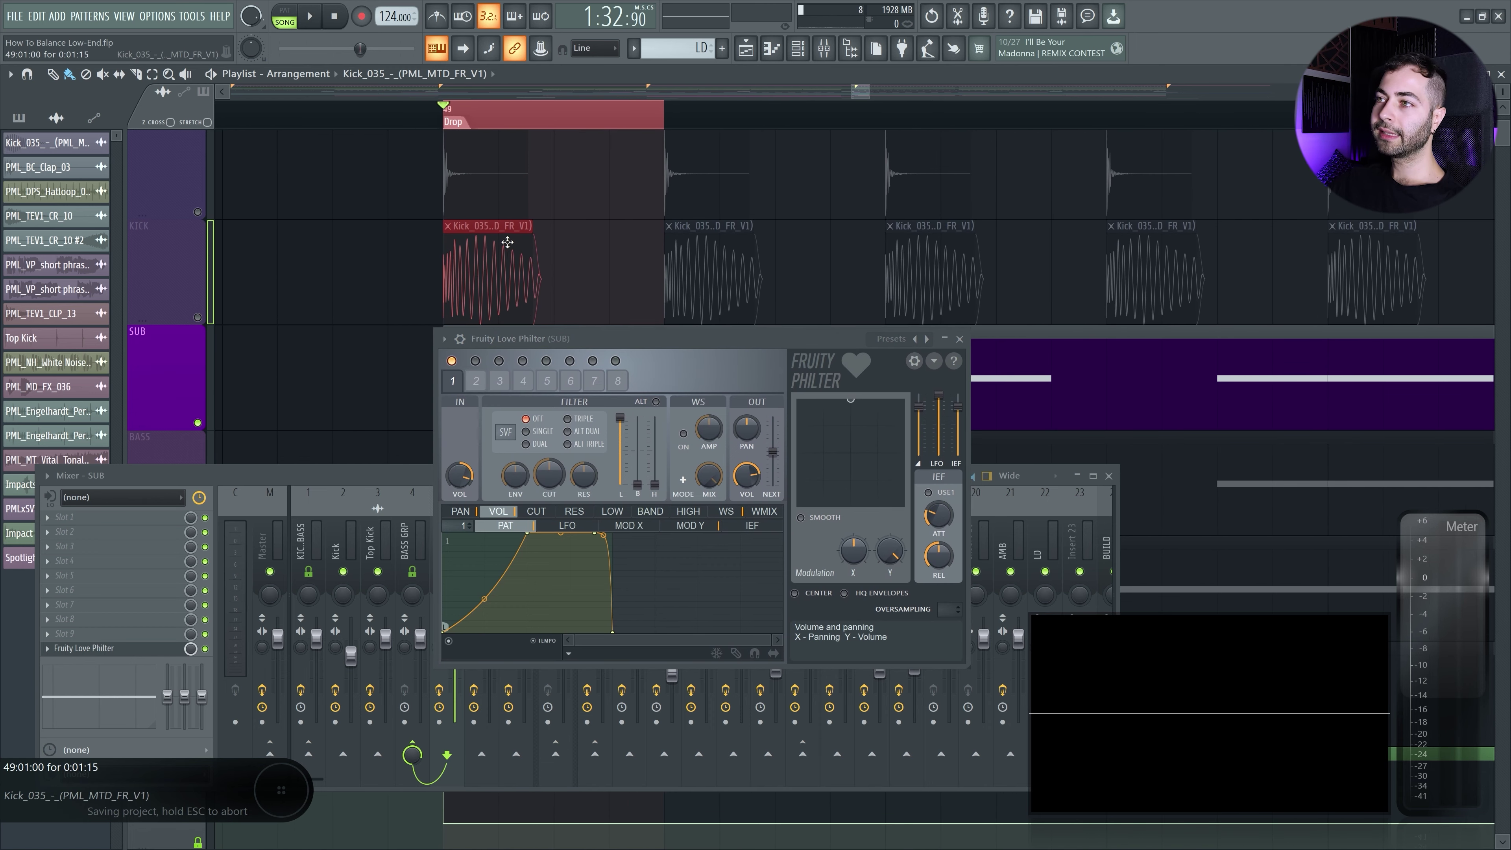
pyautogui.moveTo(508, 242); pyautogui.dragTo(541, 303)
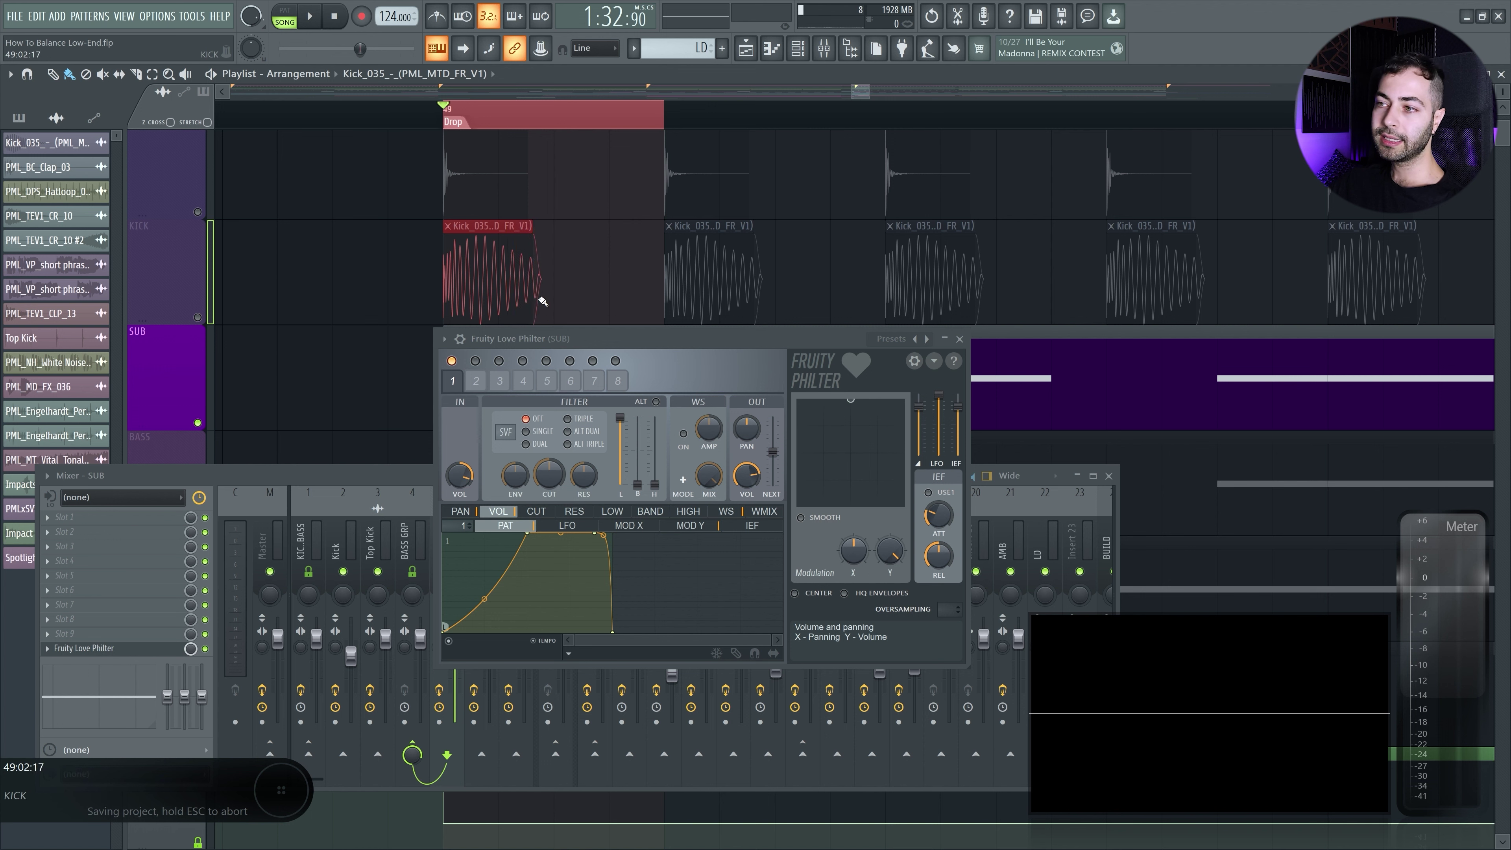
# - Bend the rising segment of the sub's volume envelope into a delayed, steep curve with point 1 to 2 tension at 61.04%
pyautogui.moveTo(485, 598); pyautogui.dragTo(485, 626)
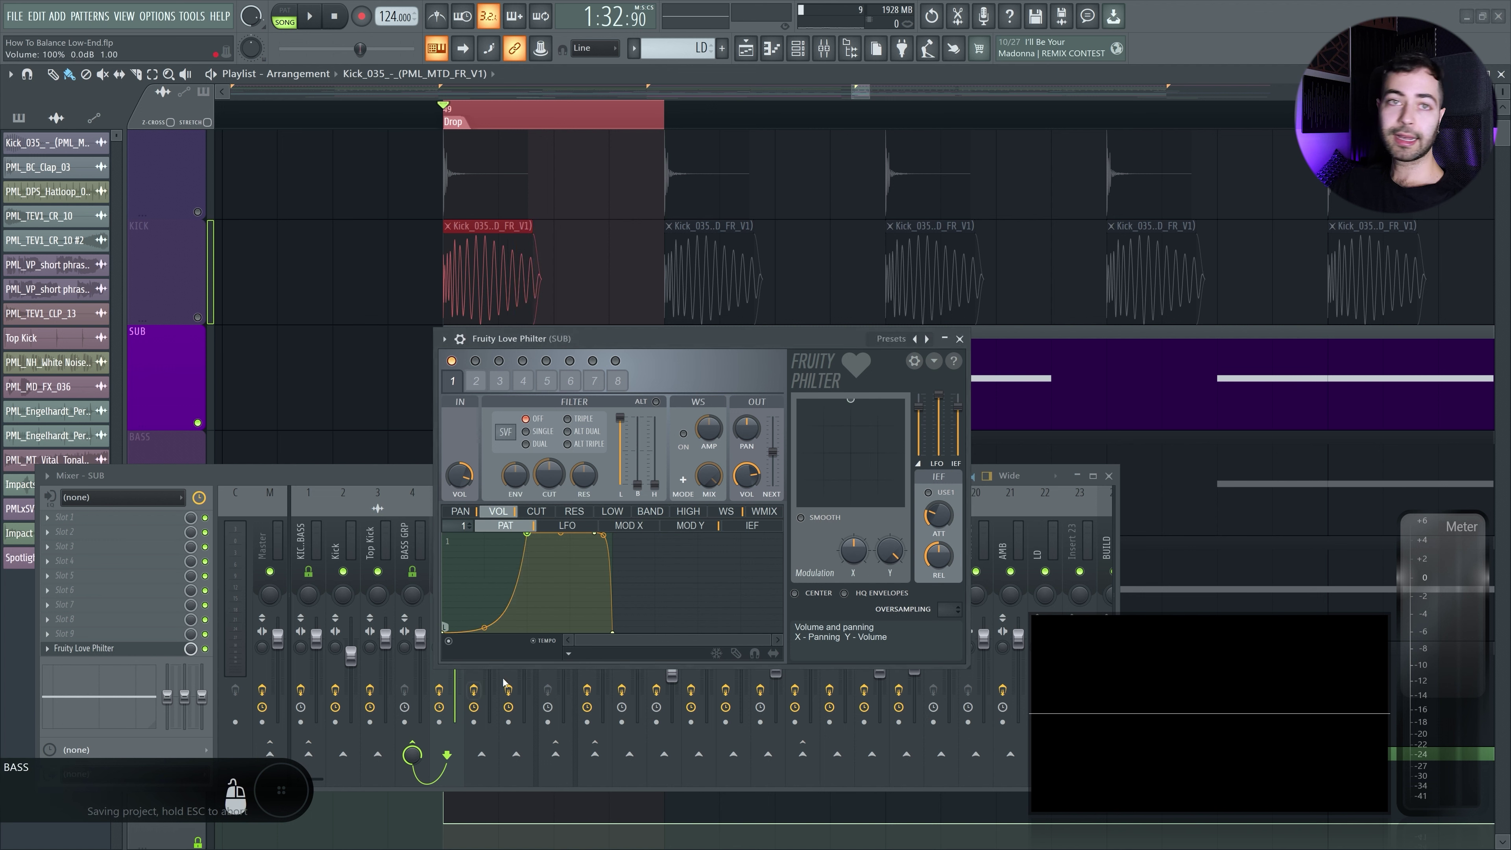
pyautogui.moveTo(485, 627)
pyautogui.mouseDown()
pyautogui.moveTo(485, 601)
pyautogui.moveTo(484, 627)
pyautogui.mouseUp()
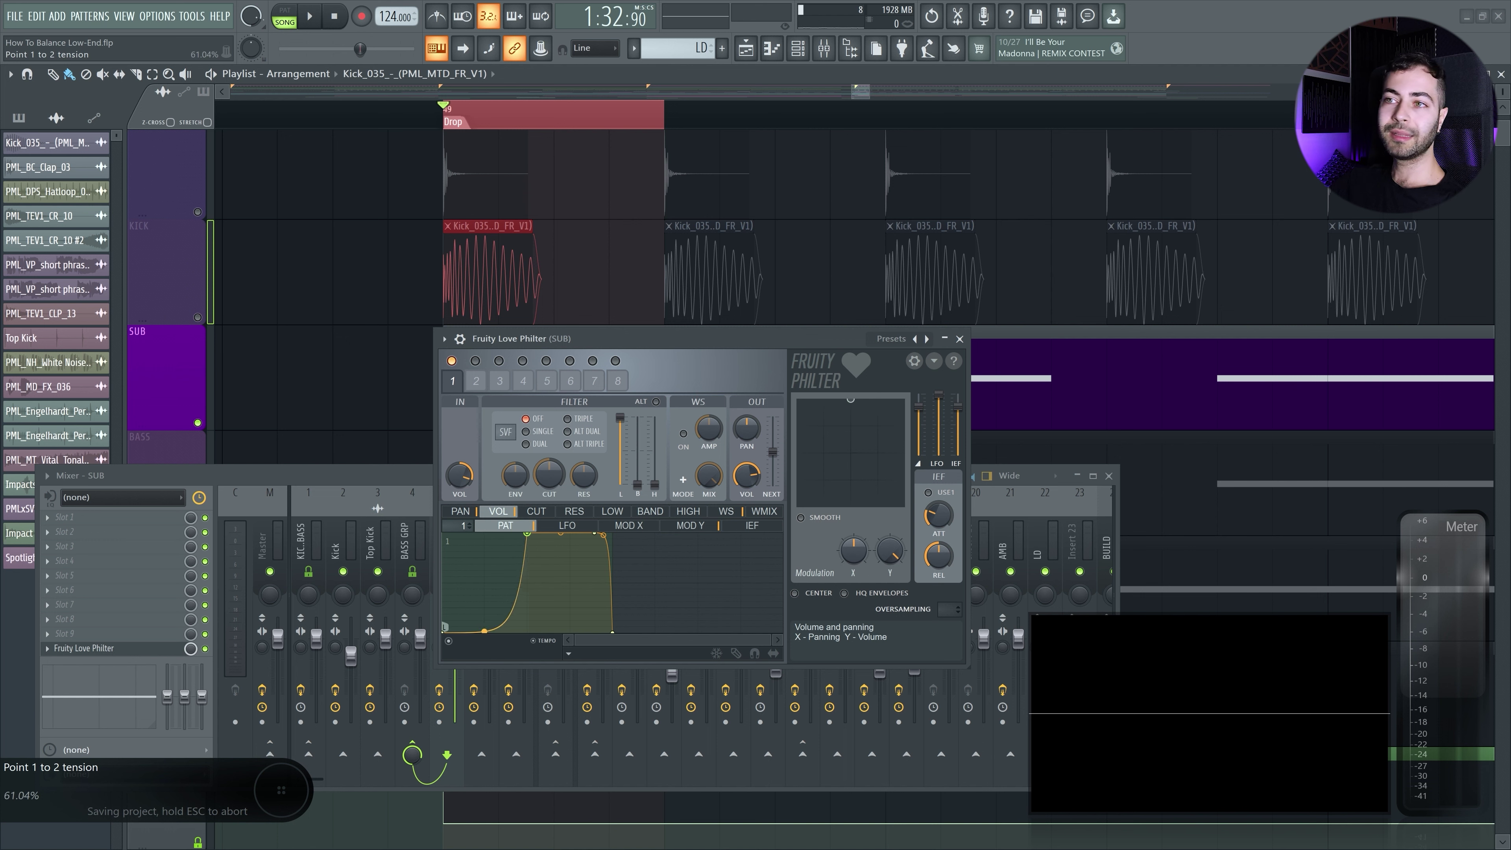
pyautogui.moveTo(485, 630); pyautogui.dragTo(485, 630)
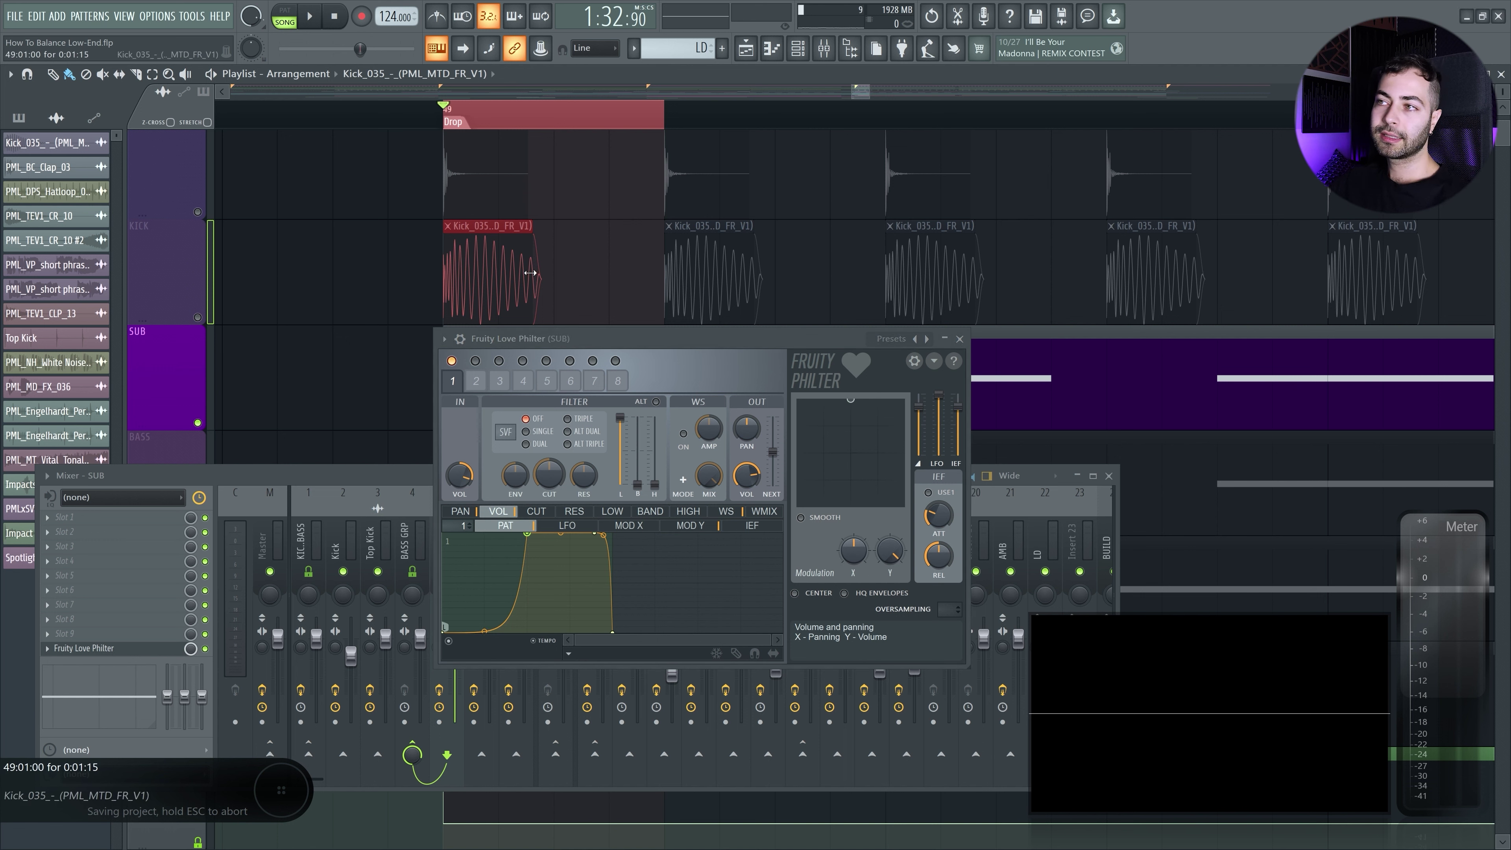
# - Try shortening the first kick clip to about half its length and undo the trim
pyautogui.moveTo(539, 276); pyautogui.dragTo(482, 273)
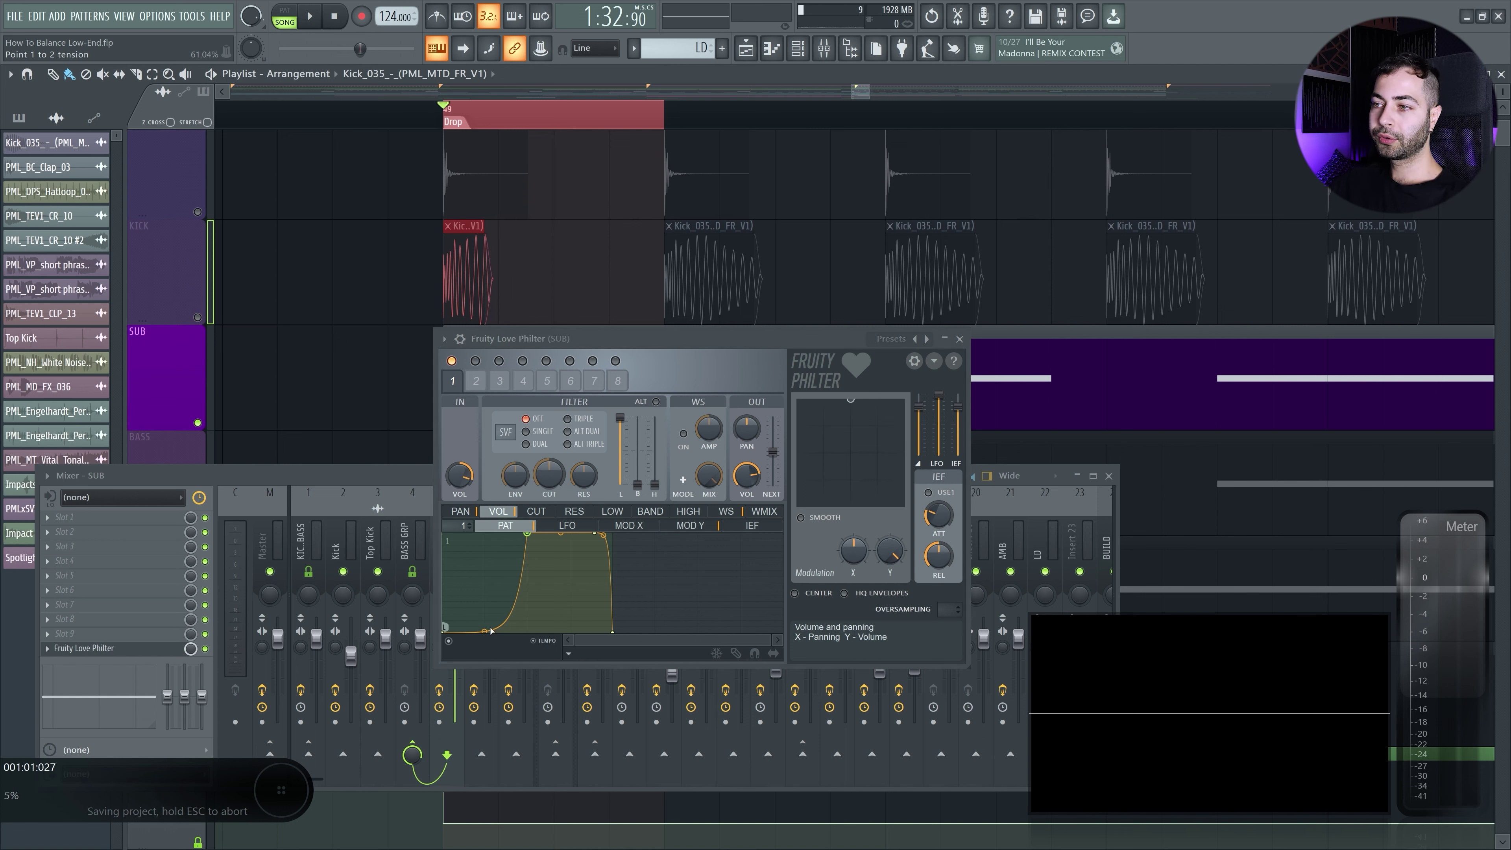
pyautogui.moveTo(527, 533); pyautogui.dragTo(527, 533)
pyautogui.hotkey('ctrl', 'z')
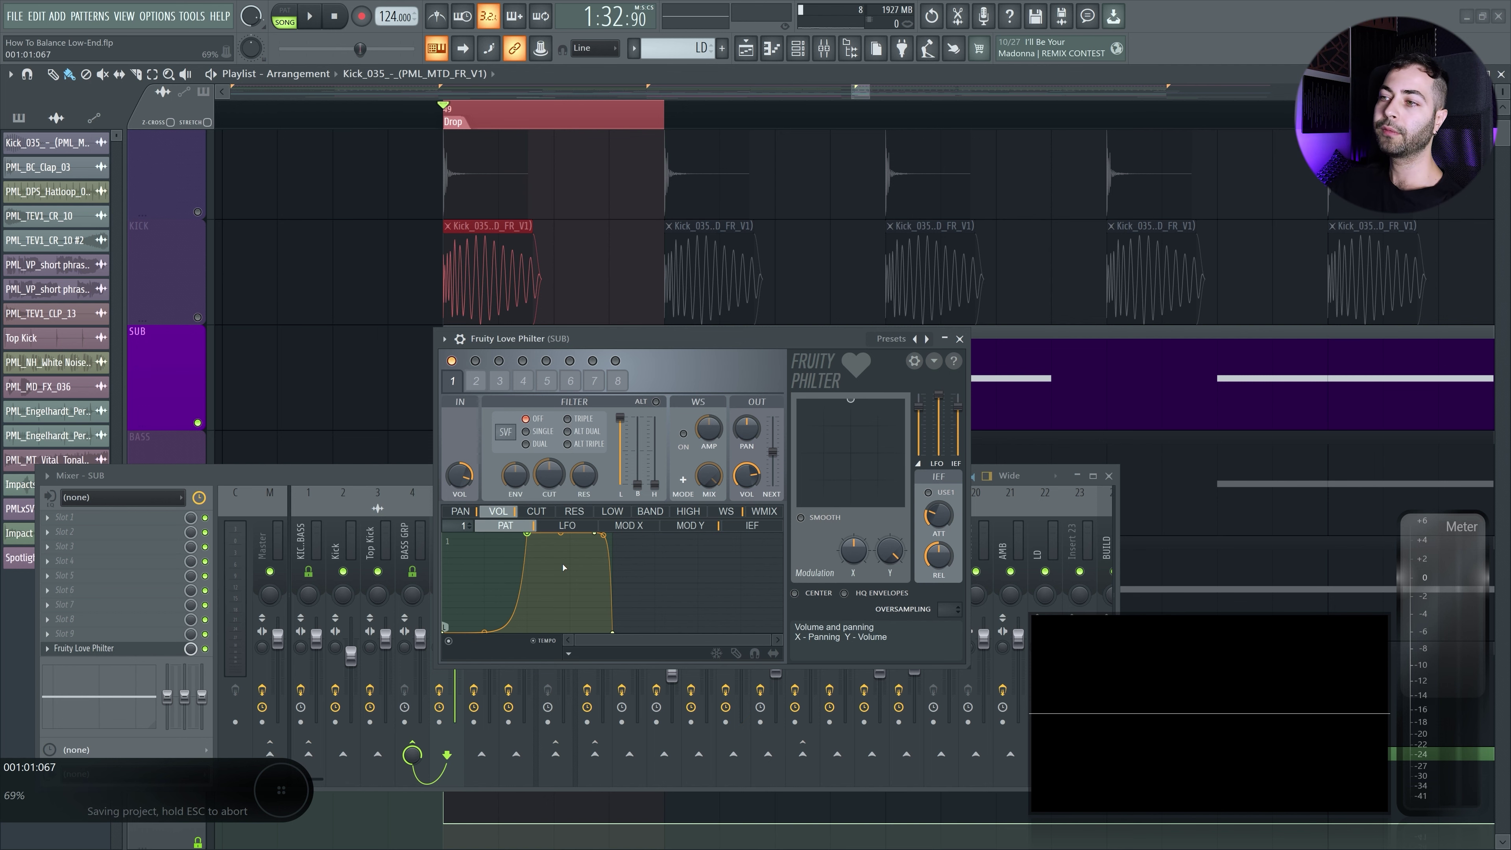
# - Load Fruity Blood Overdrive into the first effect slot of the SUB mixer track and move its window beside the sub clip
pyautogui.click(118, 517)
pyautogui.click(122, 521)
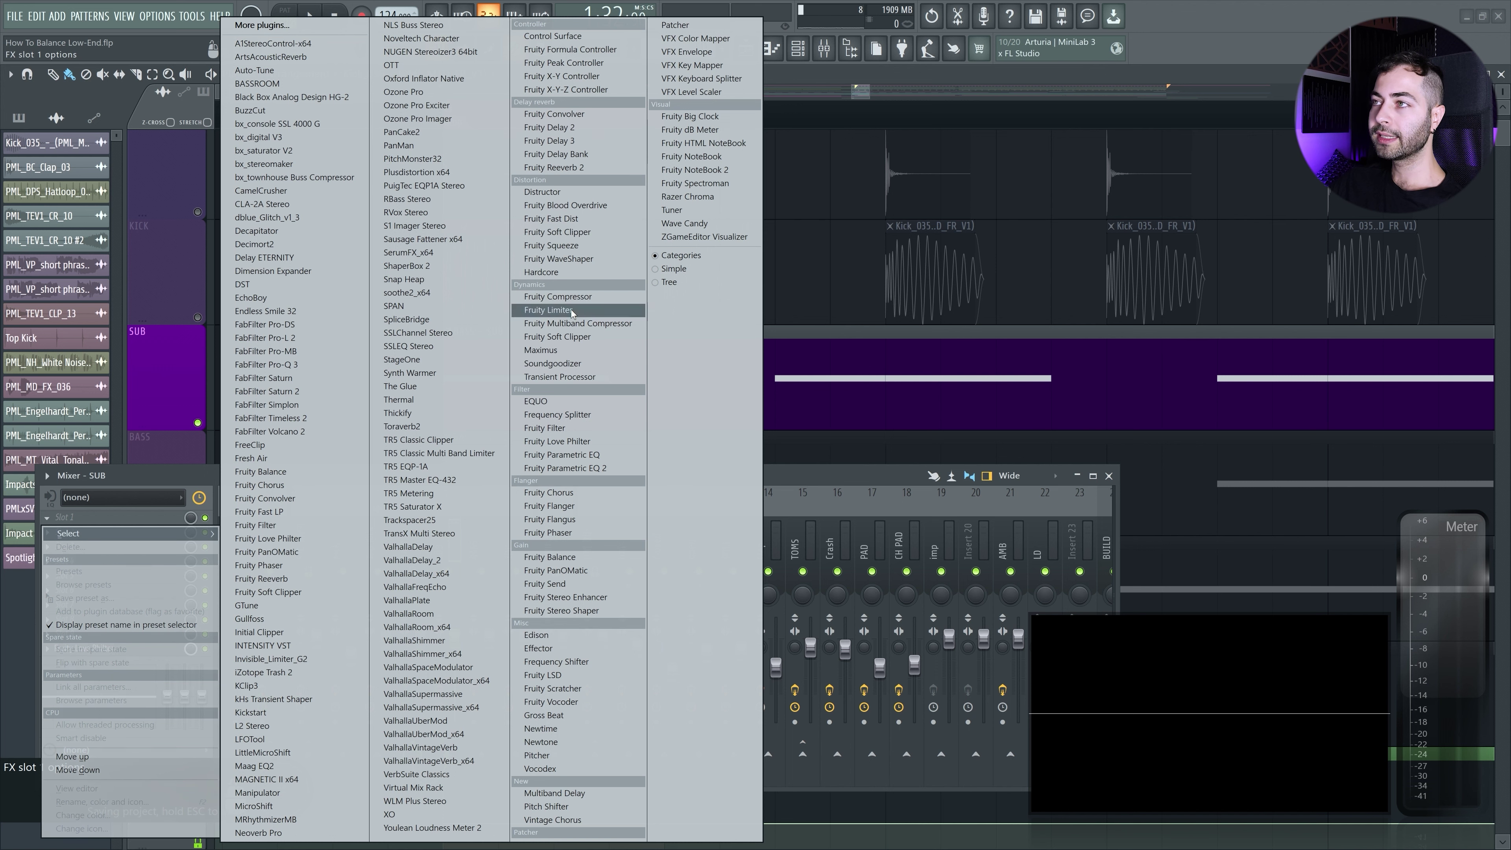
pyautogui.click(594, 206)
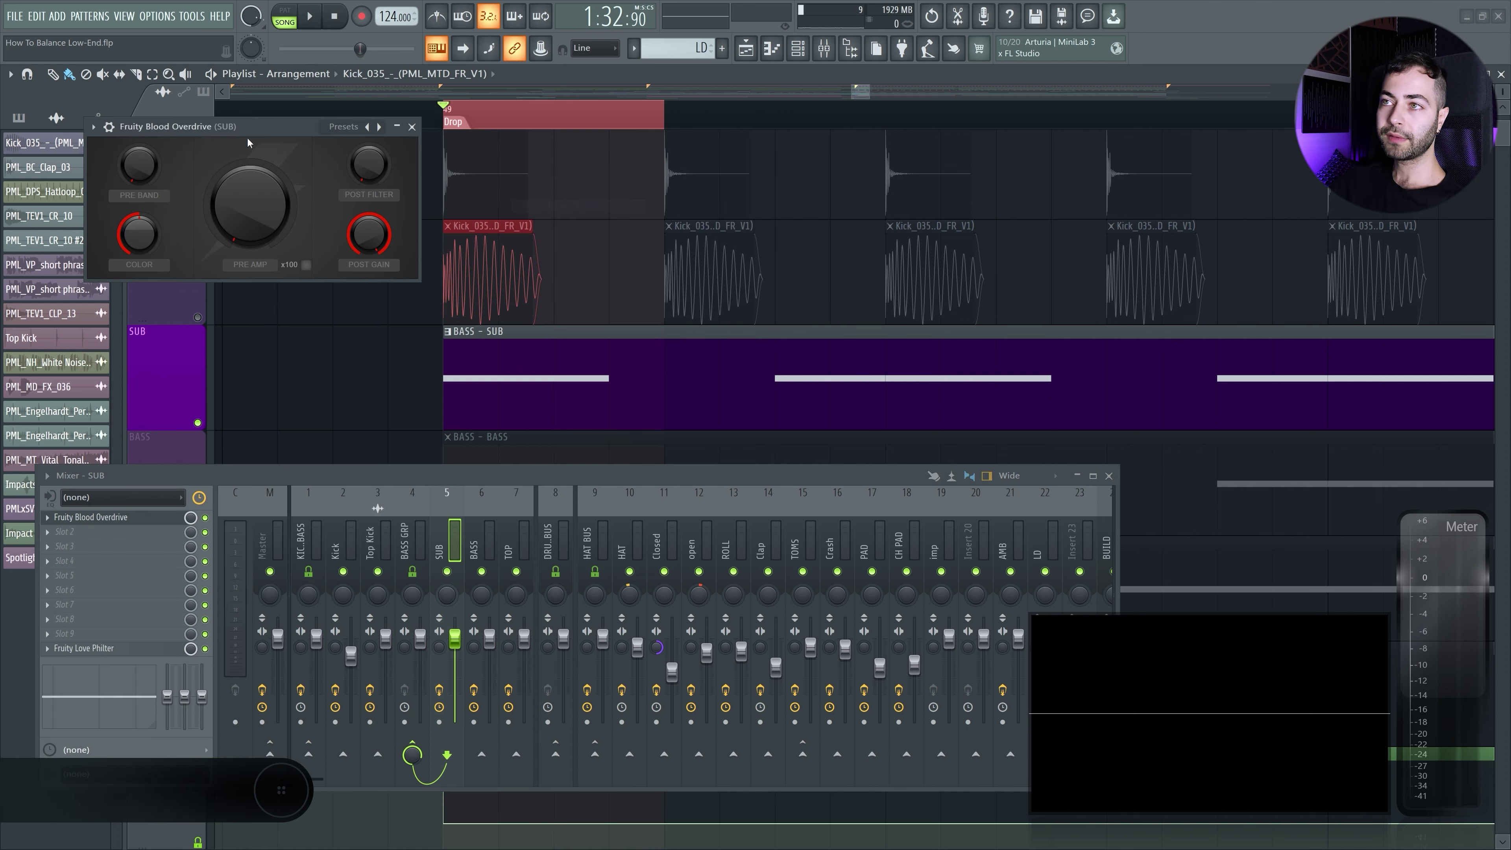
pyautogui.moveTo(247, 133); pyautogui.dragTo(343, 247)
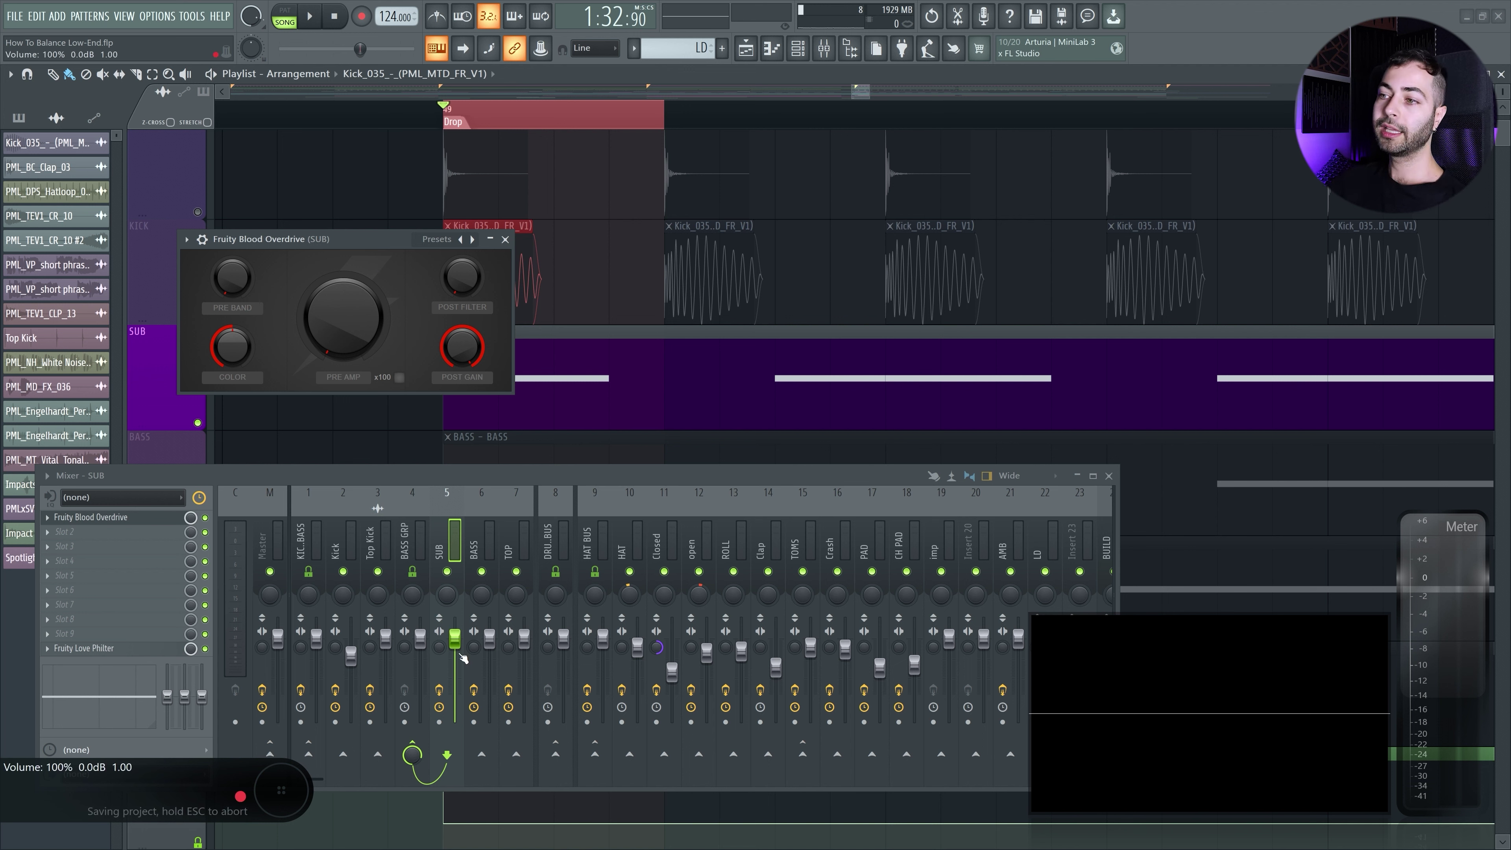
# - Solo the SUB mixer track, clear the timeline selection and audition the sub from the Drop marker
pyautogui.moveTo(458, 643); pyautogui.dragTo(458, 623)
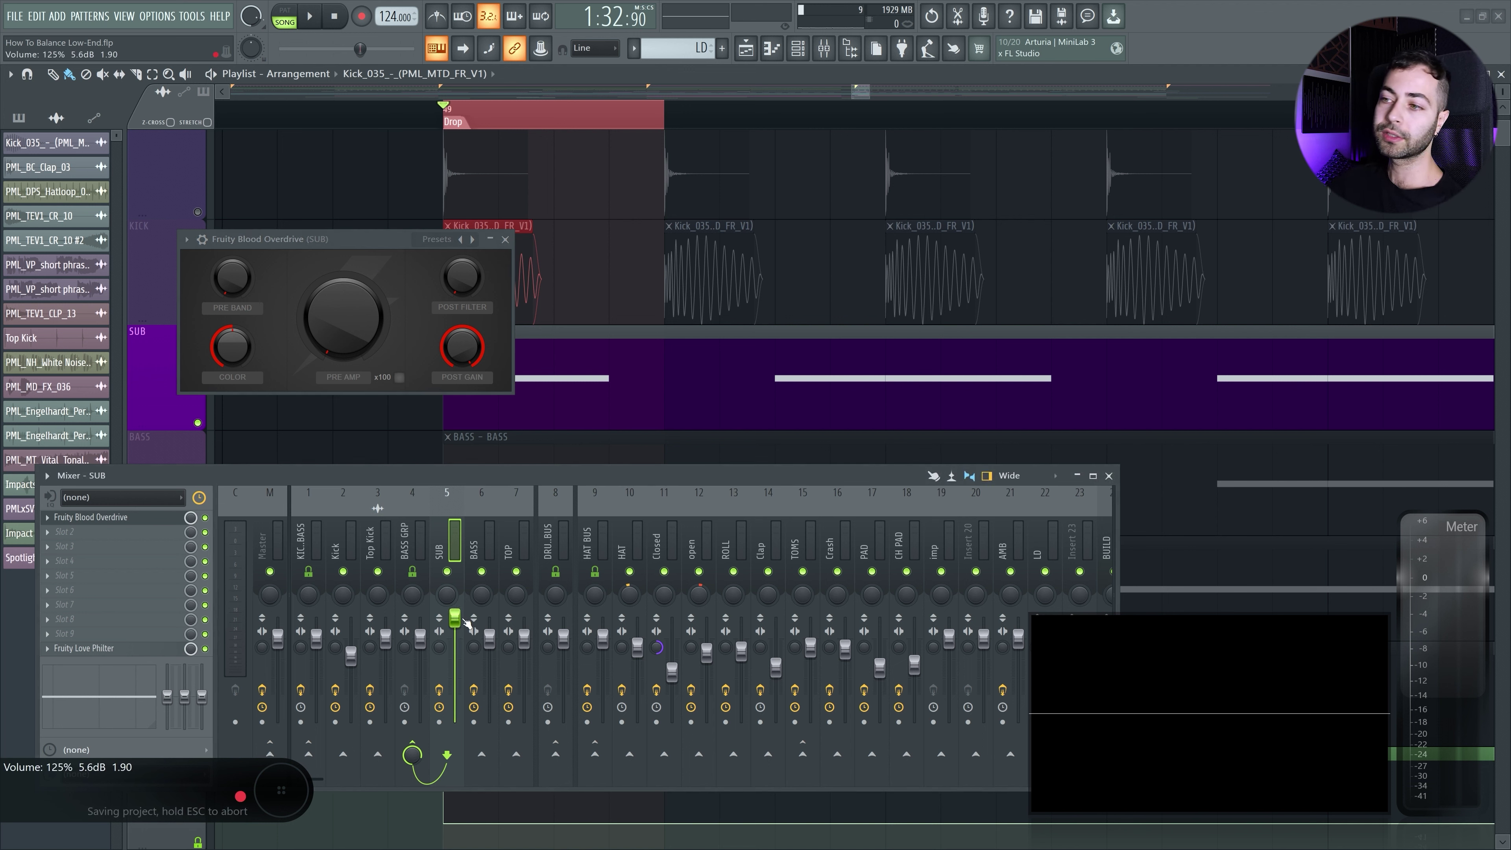
pyautogui.moveTo(352, 243); pyautogui.dragTo(410, 278)
pyautogui.rightClick(447, 571)
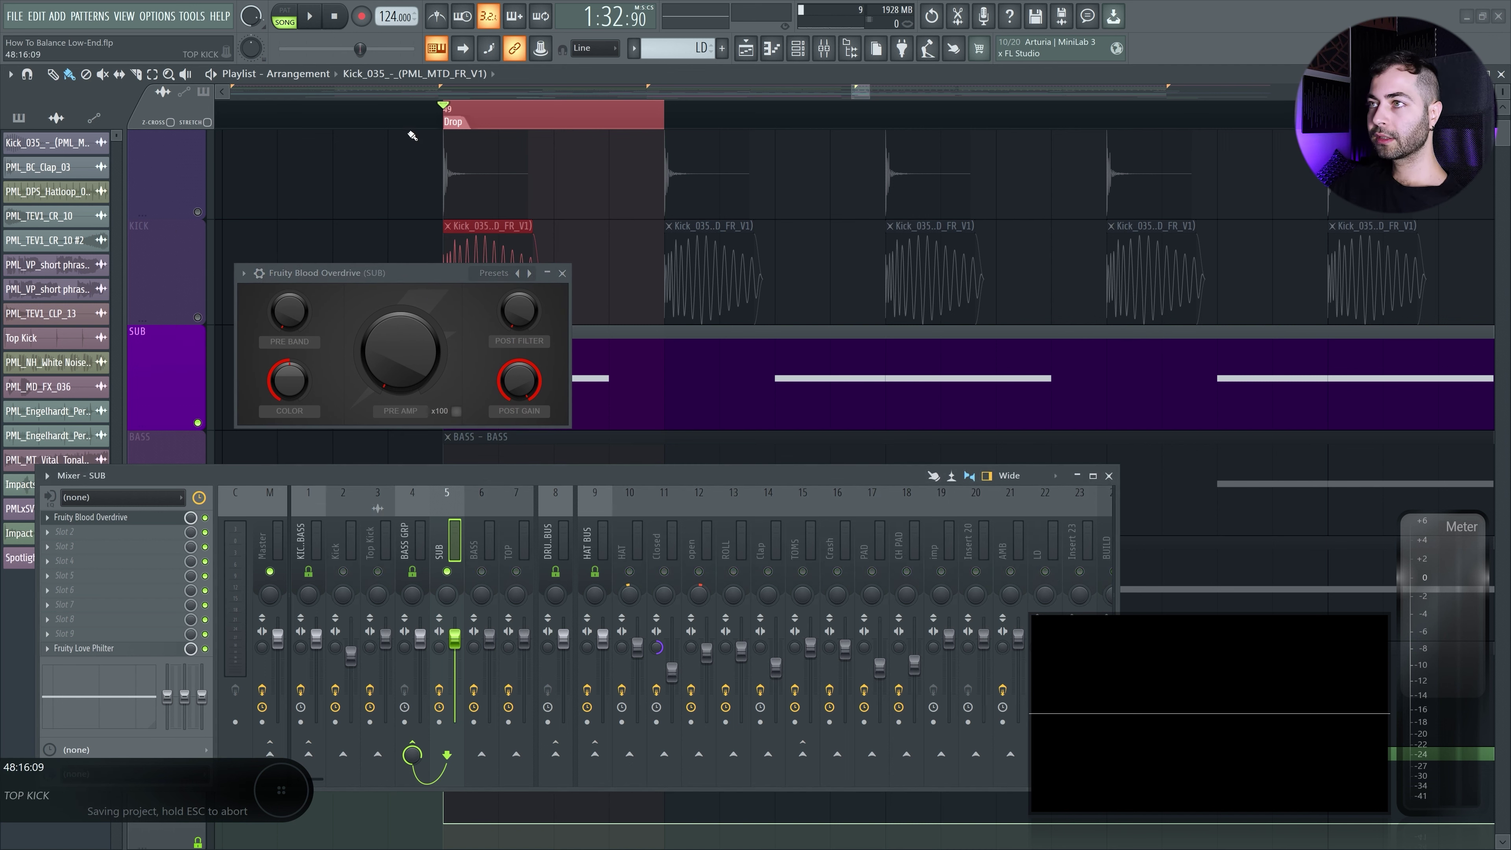
pyautogui.click(446, 109)
pyautogui.press('space')
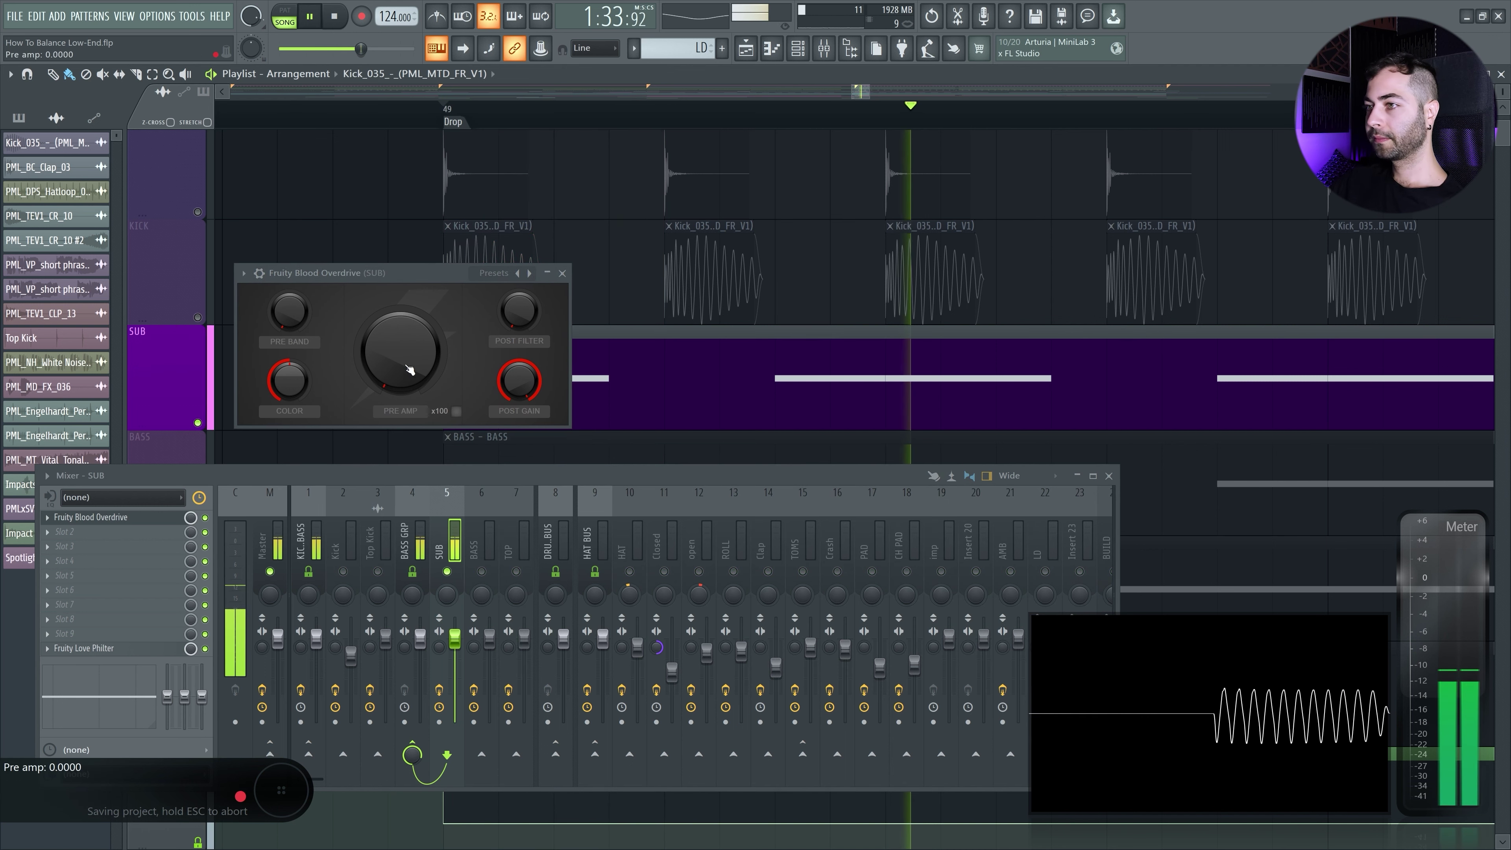
pyautogui.press('space')
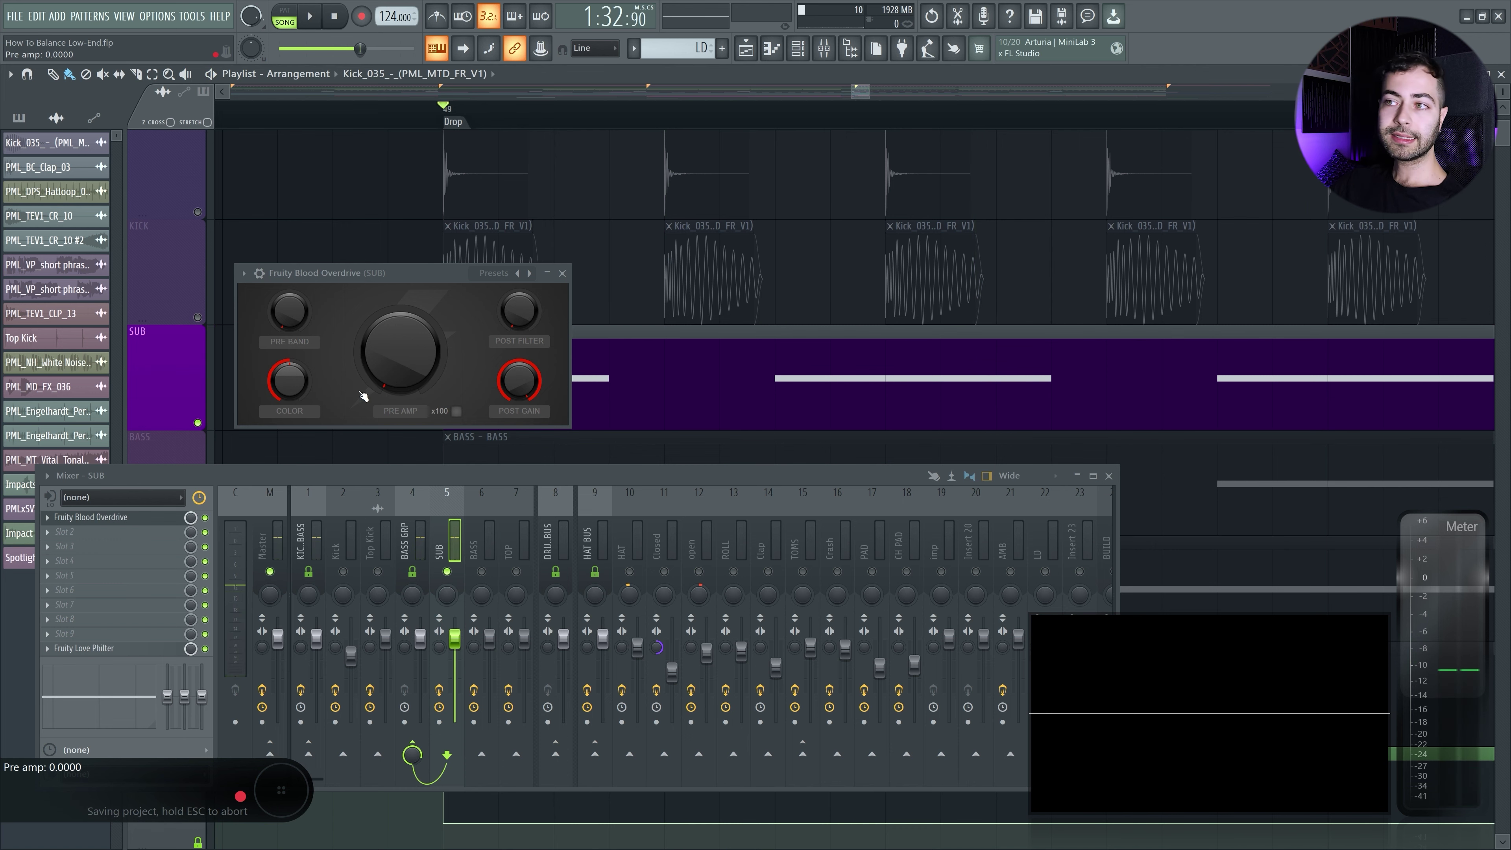
# - Raise the overdrive's pre amp to 0.3330 while the sub plays and stop playback
pyautogui.press('space')
pyautogui.moveTo(388, 383)
pyautogui.mouseDown()
pyautogui.moveTo(389, 328)
pyautogui.moveTo(399, 388)
pyautogui.moveTo(407, 362)
pyautogui.mouseUp()
pyautogui.press('space')
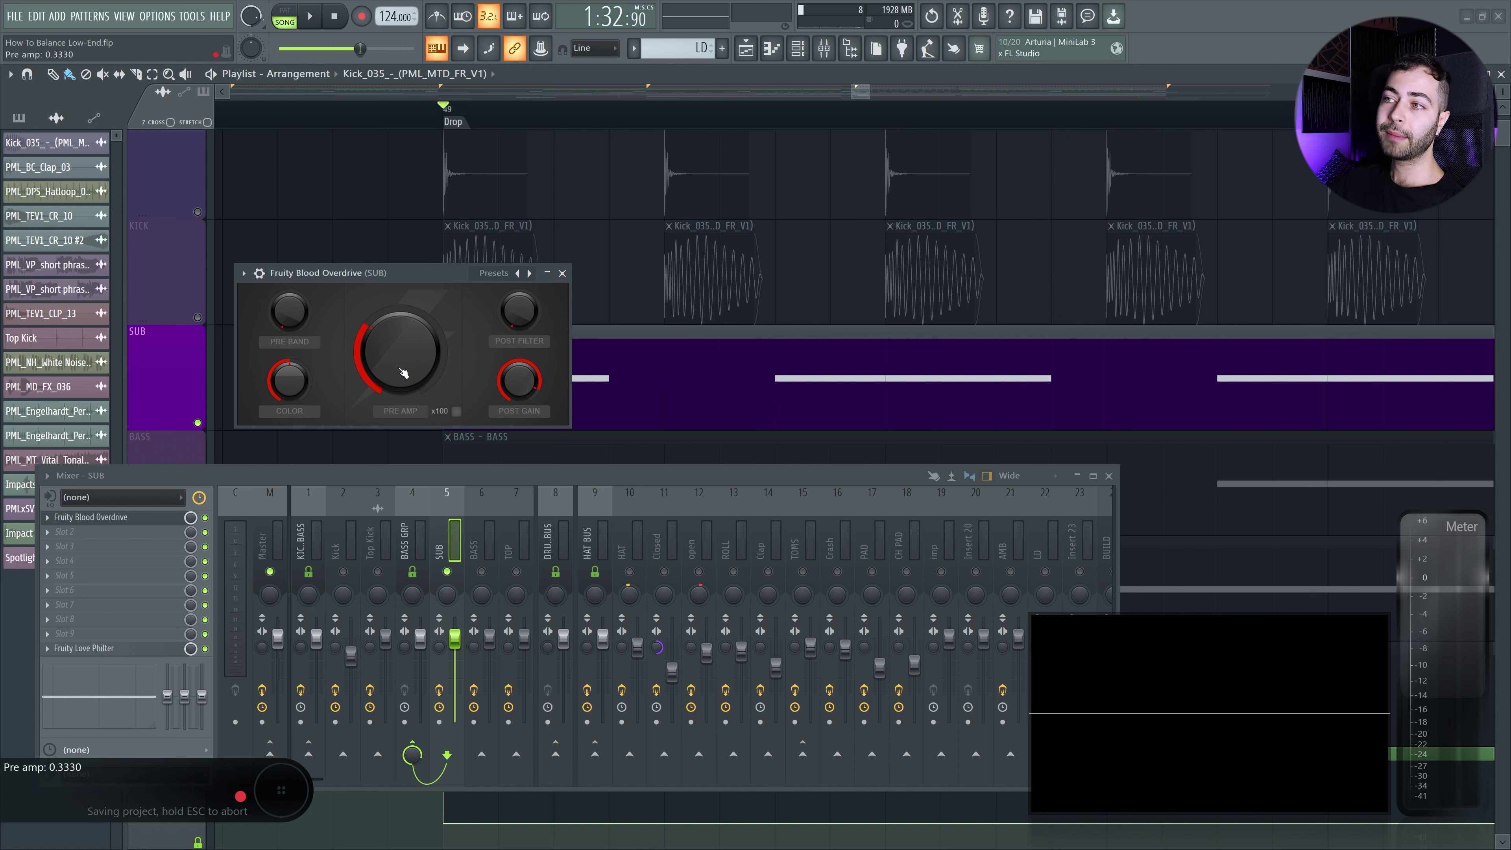
# - Lower the overdrive's post gain to -0.1560, fine-tune it during playback and close the plugin
pyautogui.moveTo(518, 381); pyautogui.dragTo(518, 390)
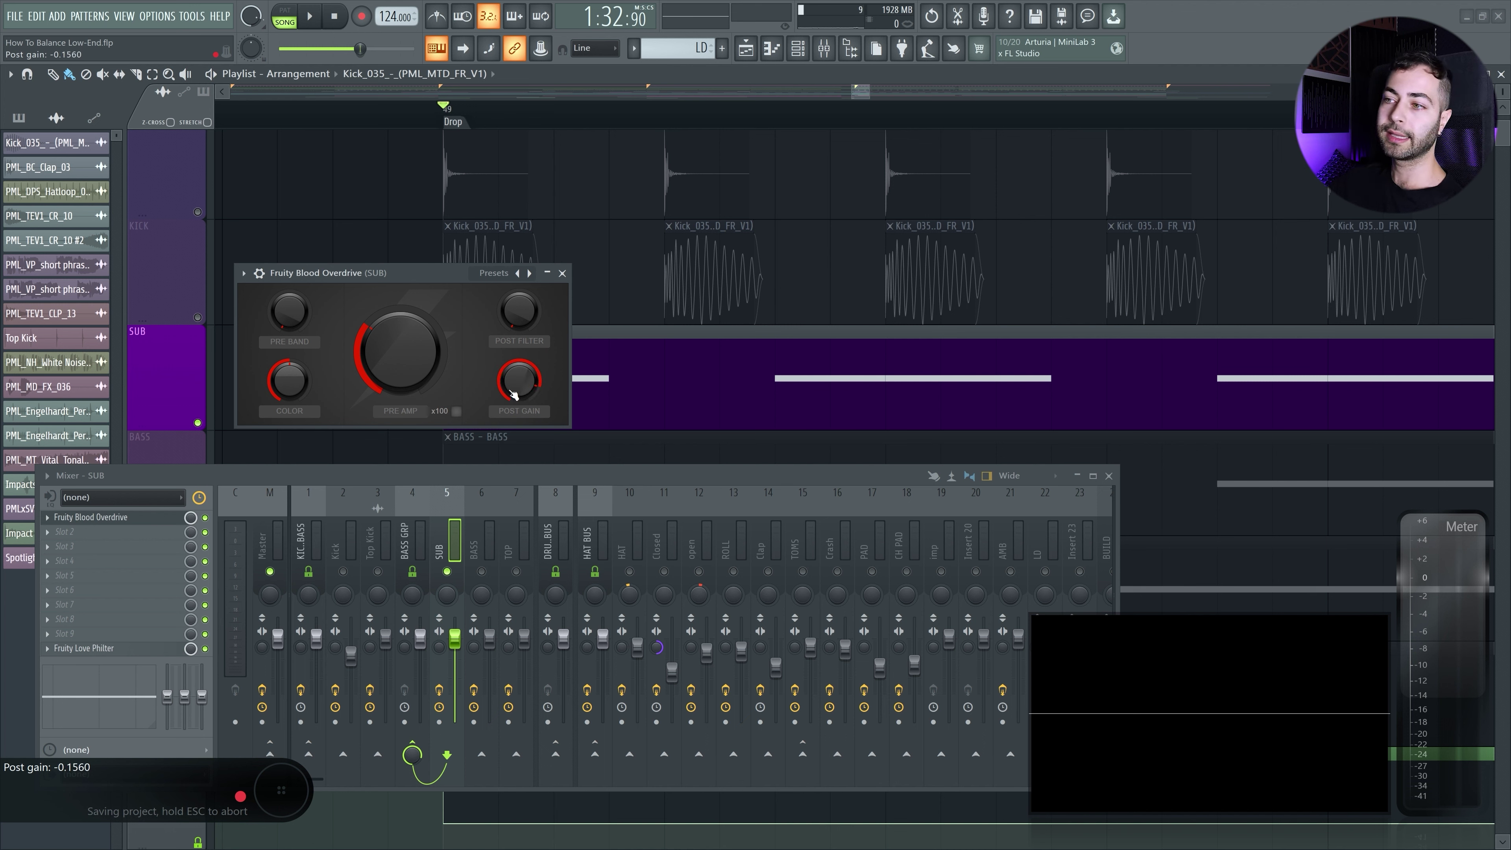
pyautogui.press('space')
pyautogui.moveTo(514, 393); pyautogui.dragTo(522, 384)
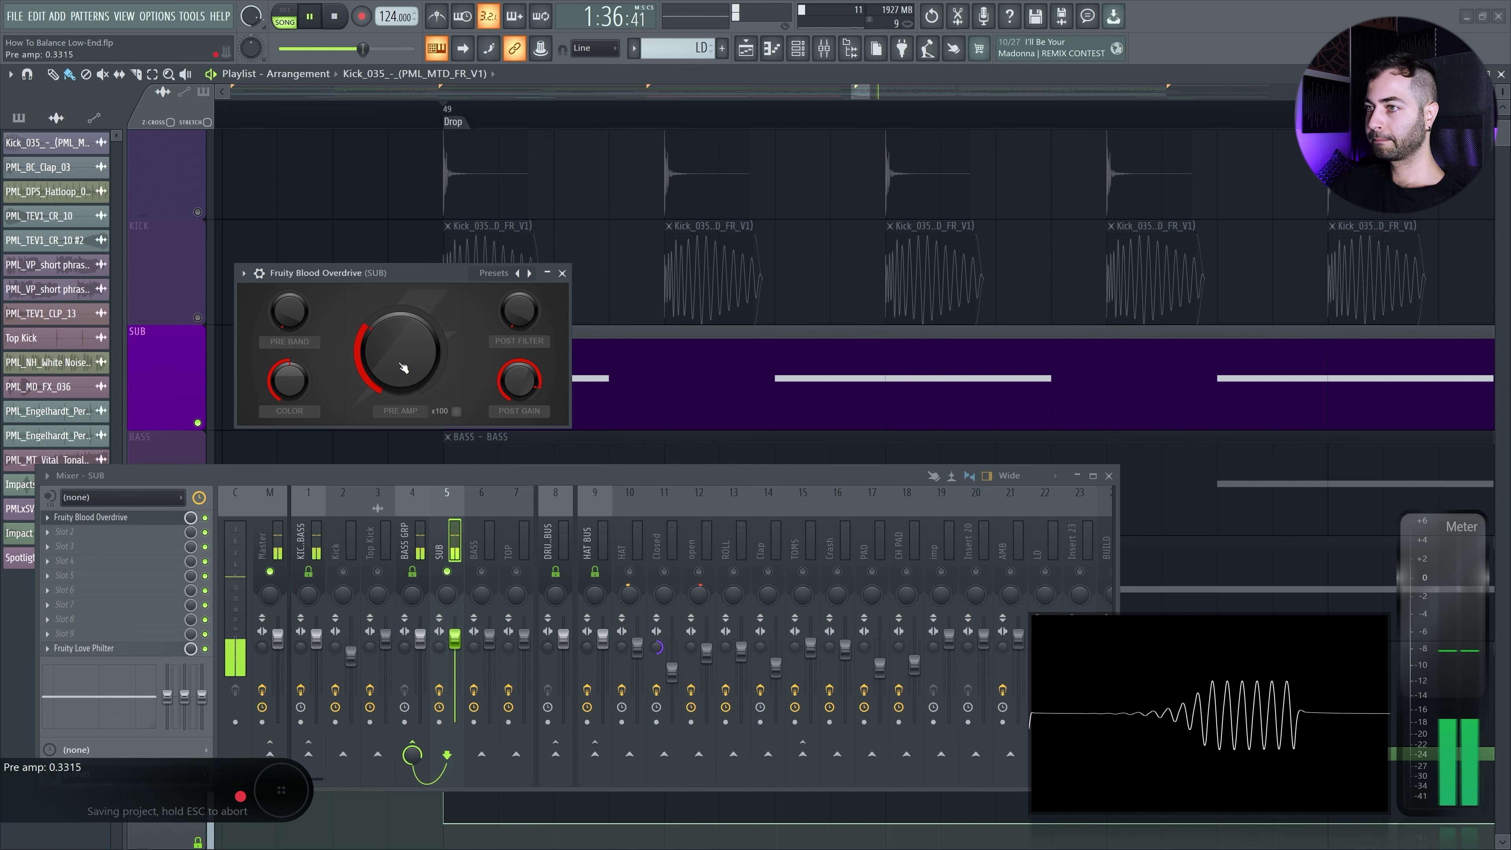
pyautogui.press('space')
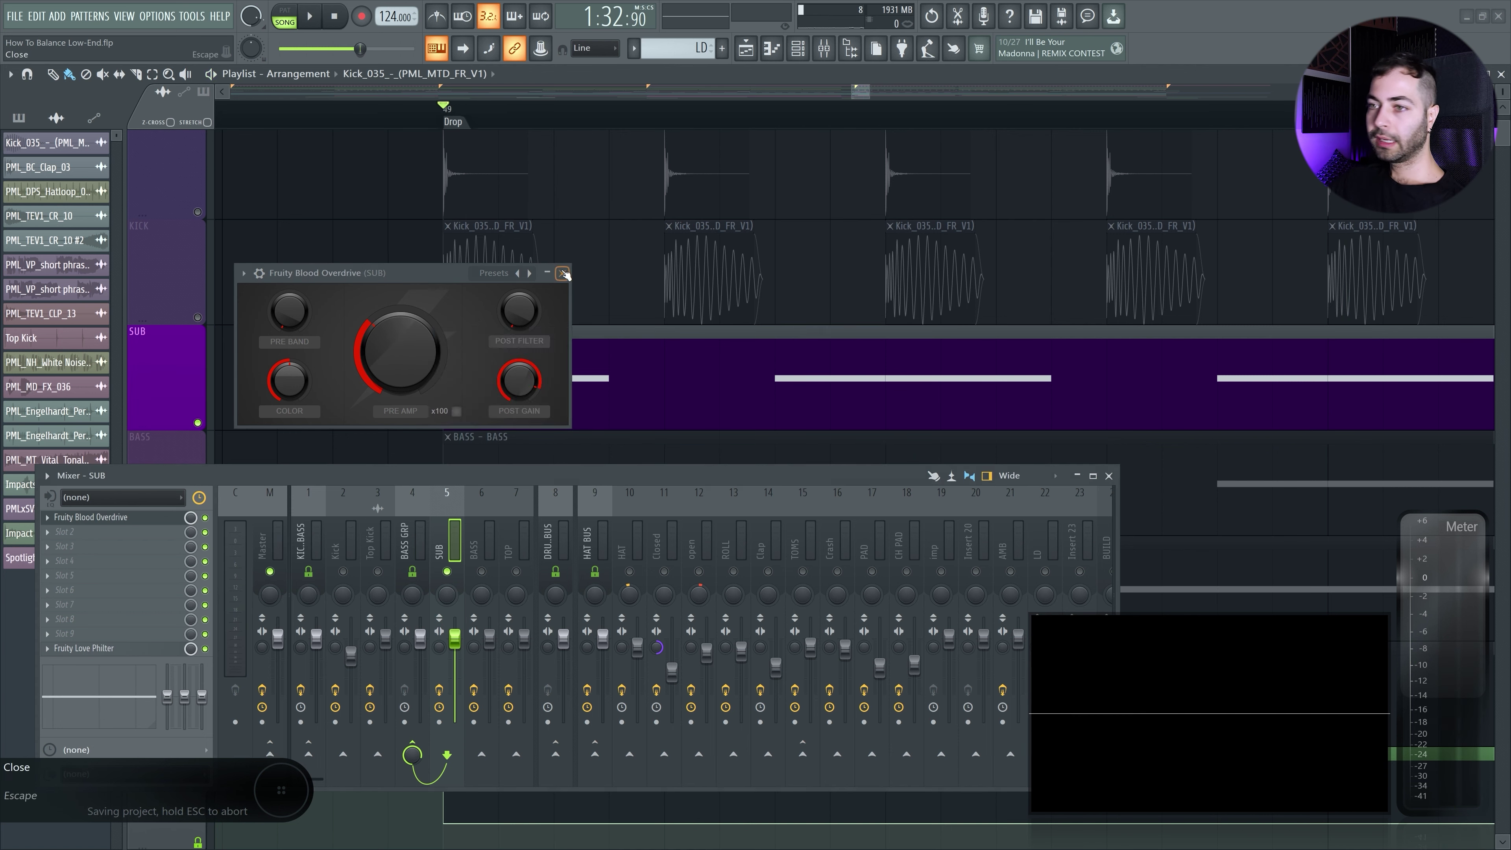
pyautogui.click(564, 273)
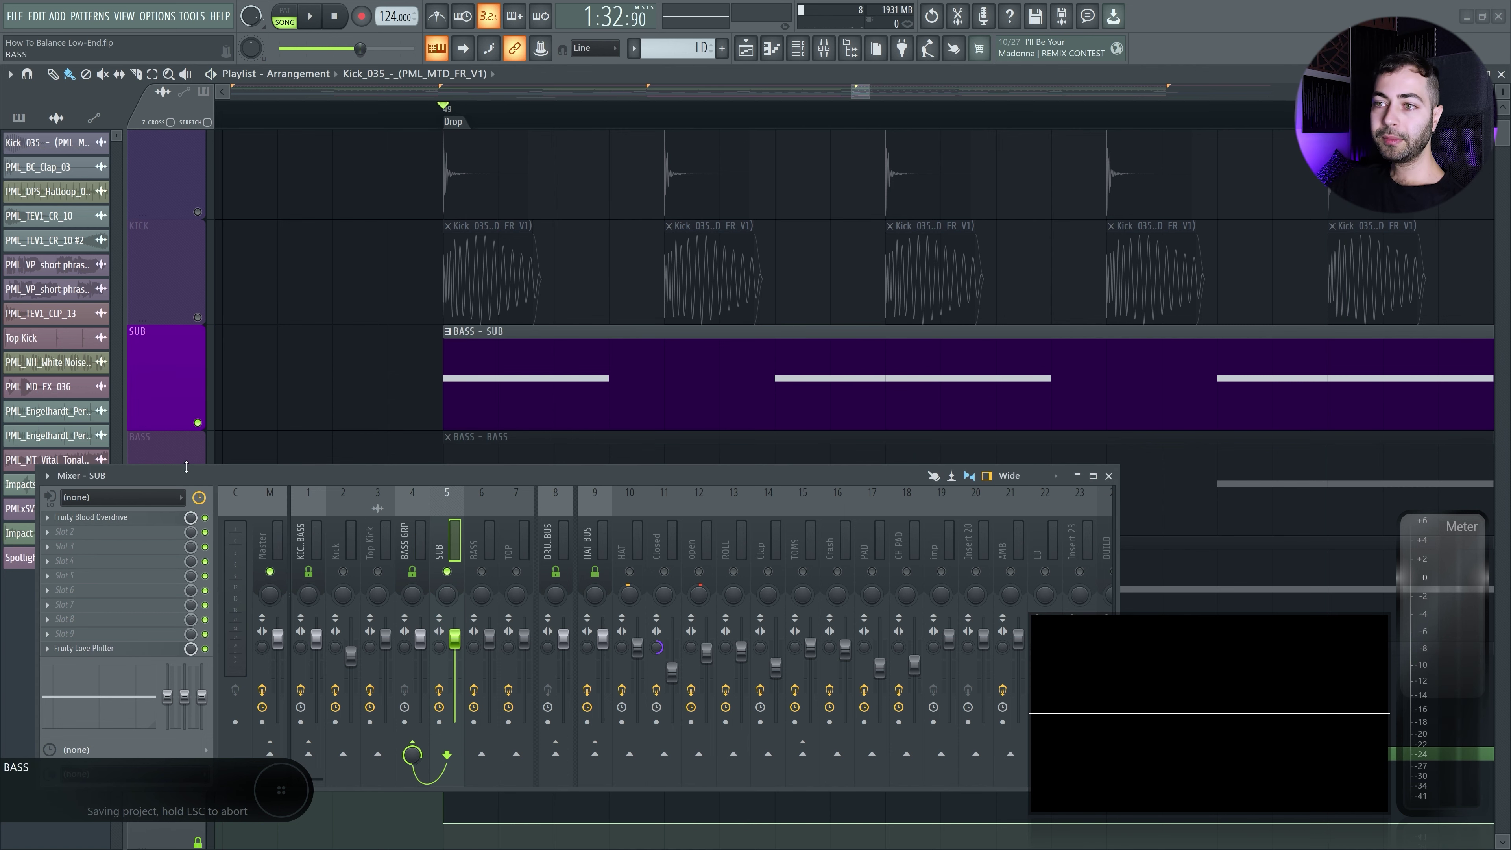
# - Load Fruity Parametric EQ 2 into the SUB track's second effect slot and set band 7 to a Steep 8 low pass at 99 Hz
pyautogui.click(137, 532)
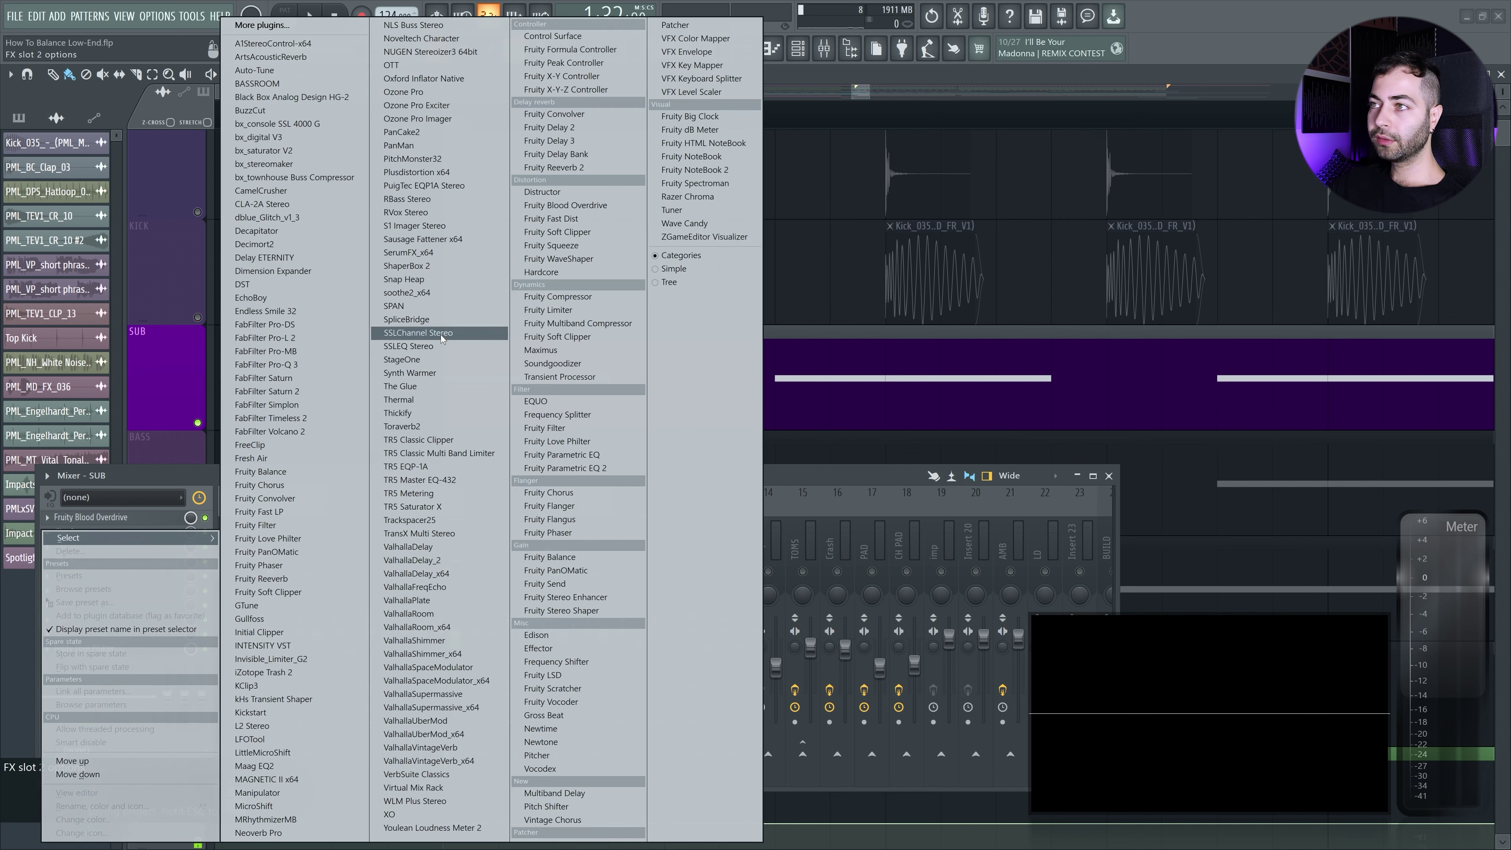
pyautogui.click(595, 466)
pyautogui.rightClick(446, 307)
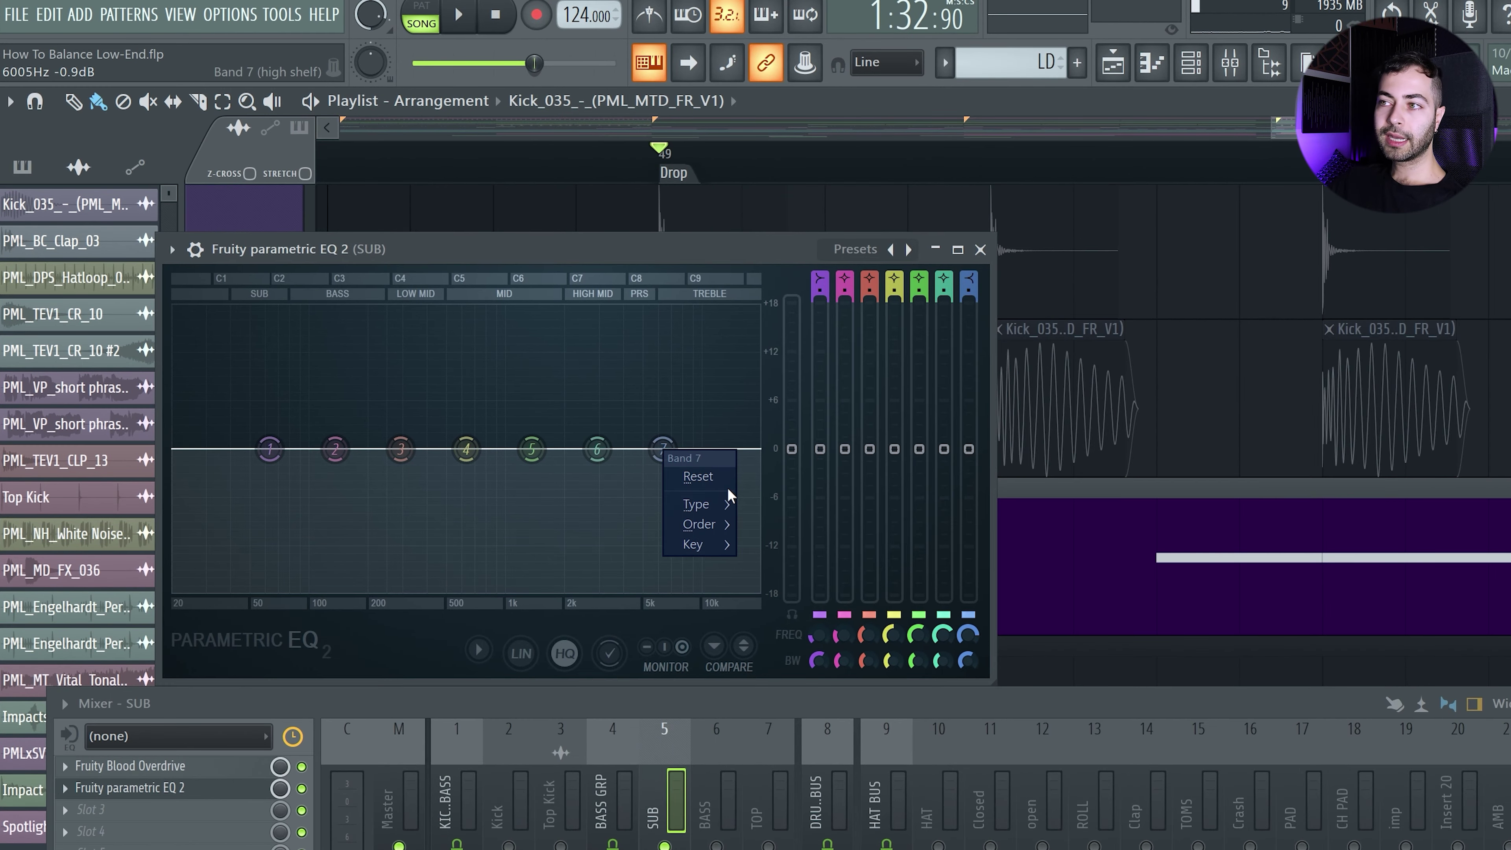
pyautogui.moveTo(710, 510)
pyautogui.click(788, 526)
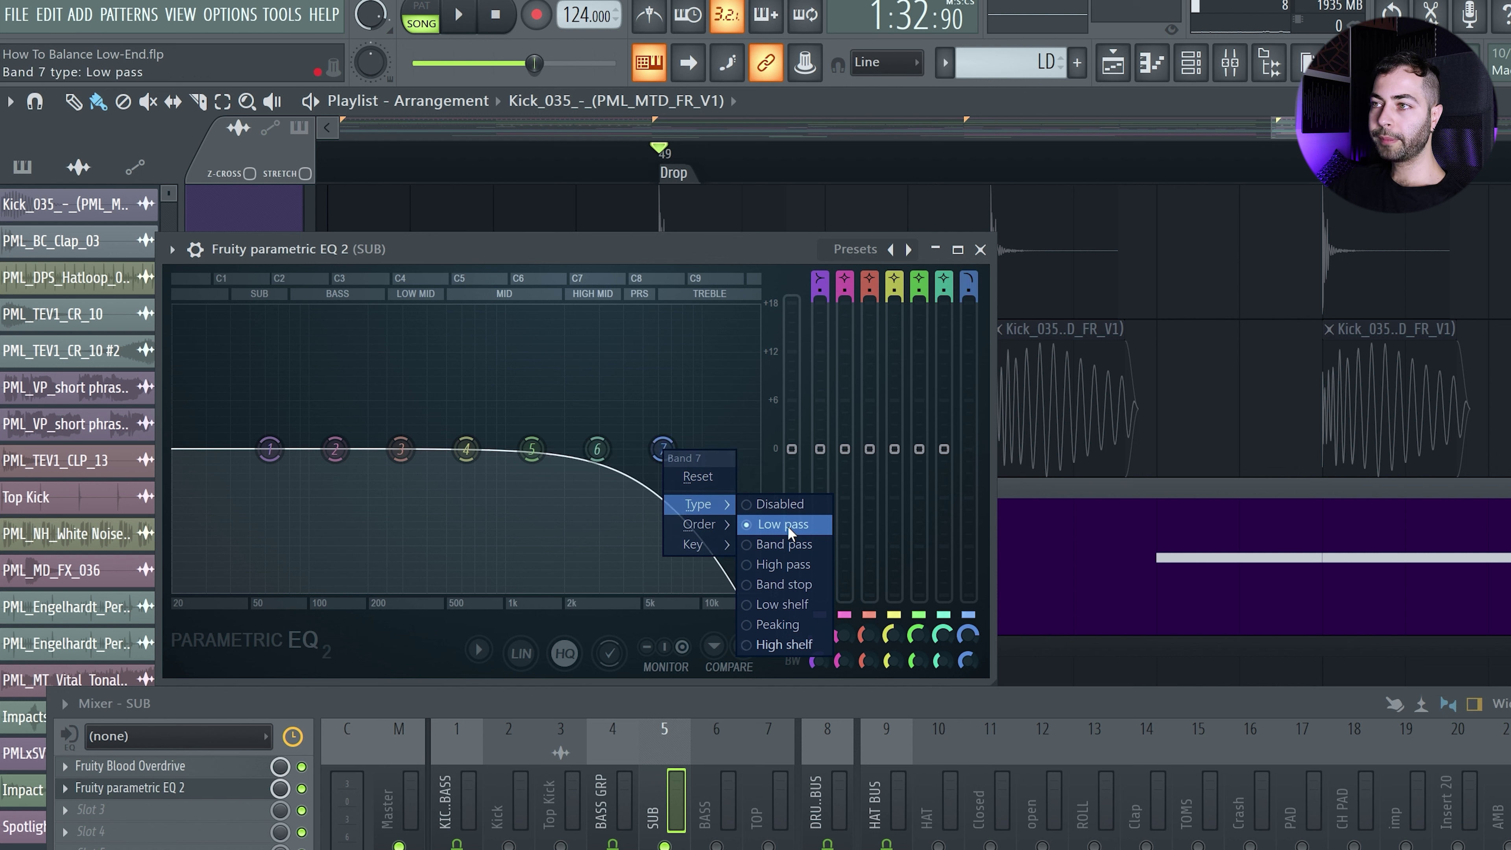
pyautogui.click(777, 524)
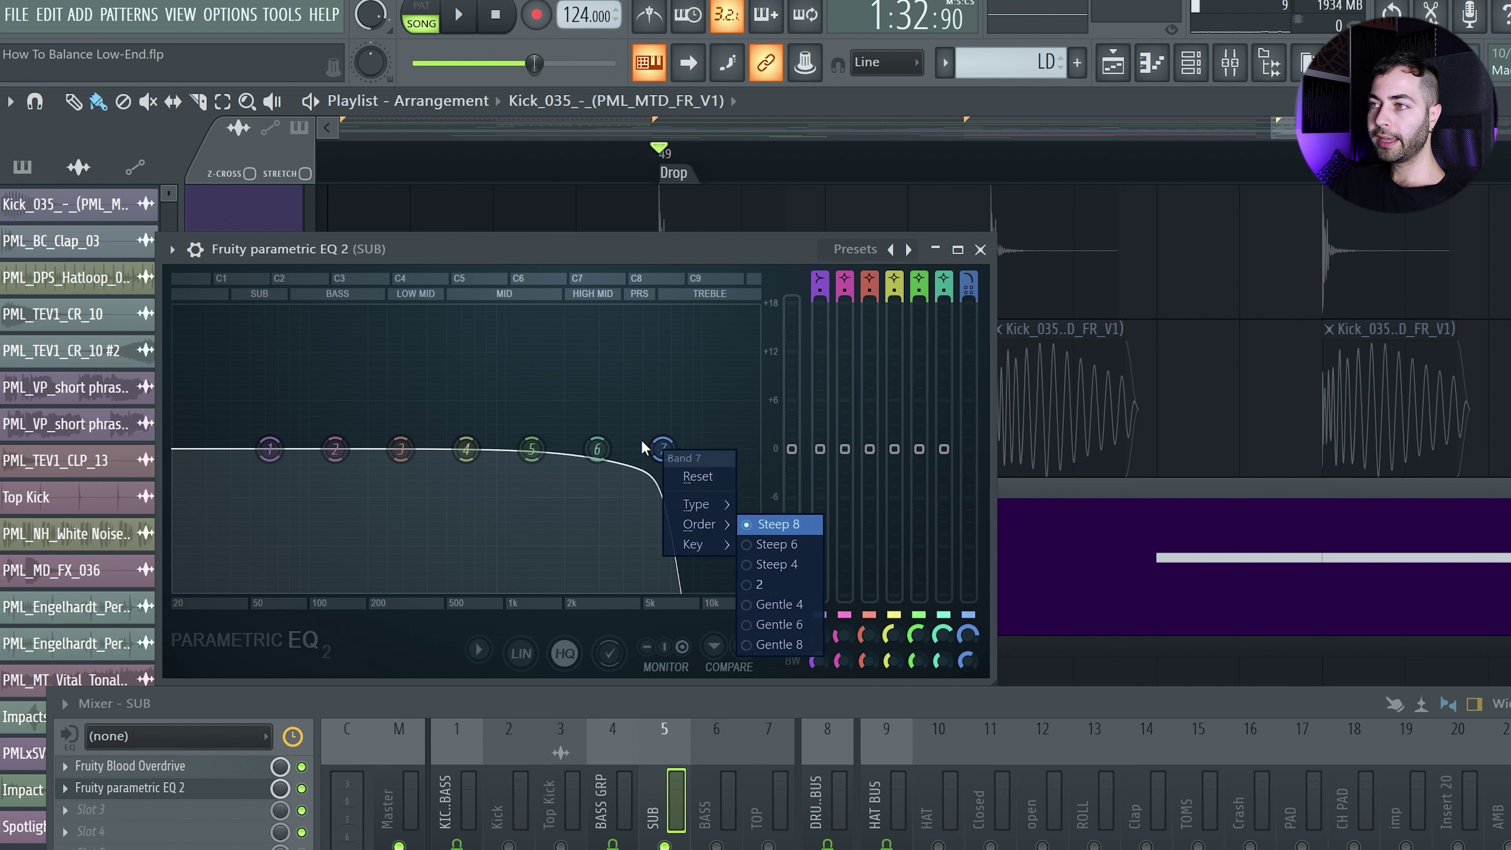
pyautogui.moveTo(663, 449); pyautogui.dragTo(715, 450)
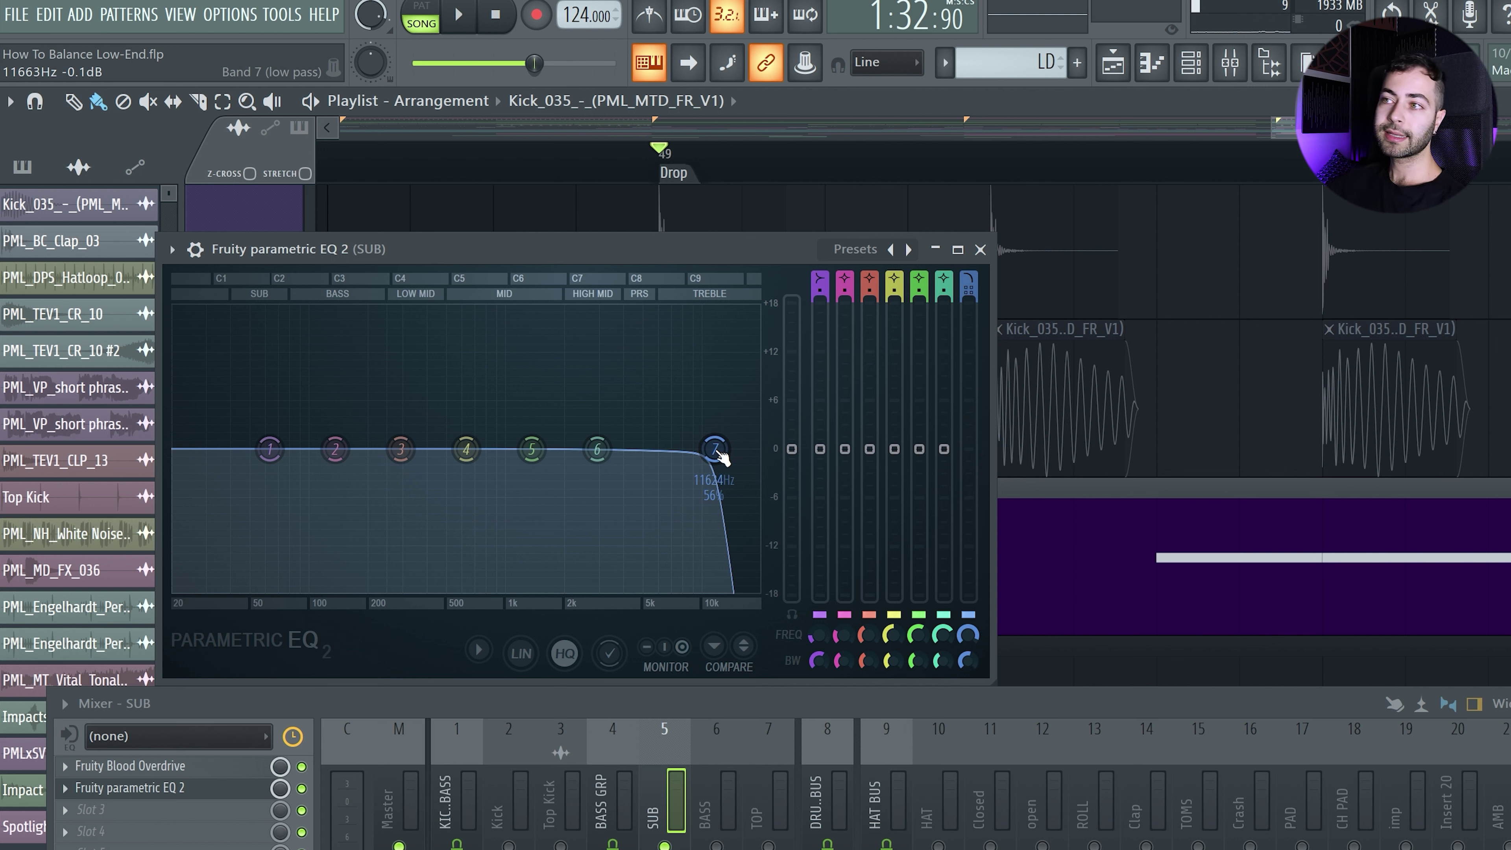
pyautogui.moveTo(718, 452); pyautogui.dragTo(308, 450)
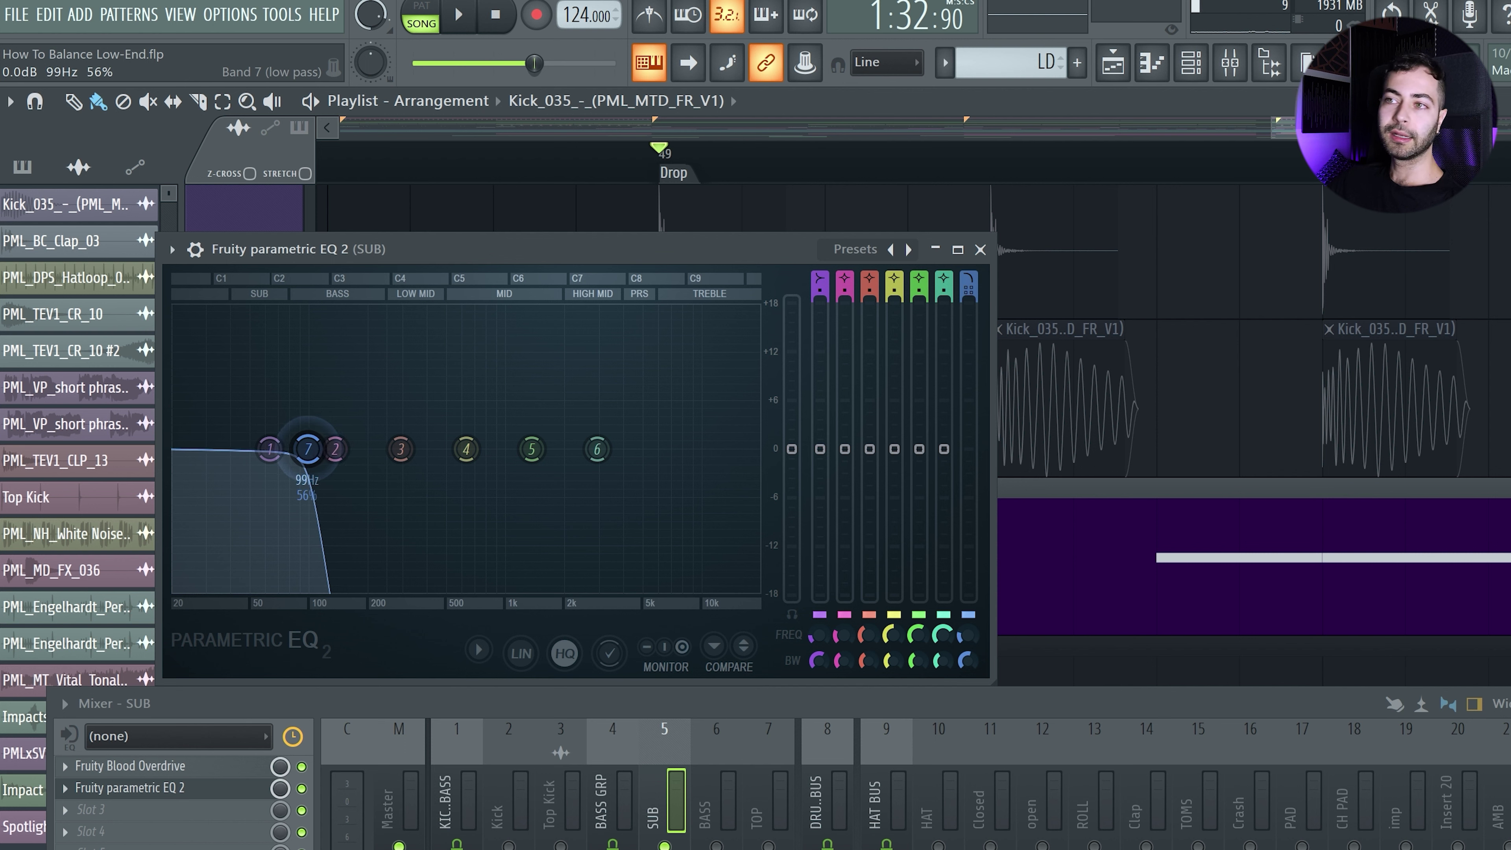
# - Audition the sub while bypassing and re-enabling the EQ to compare, stop playback and save the project
pyautogui.press('space')
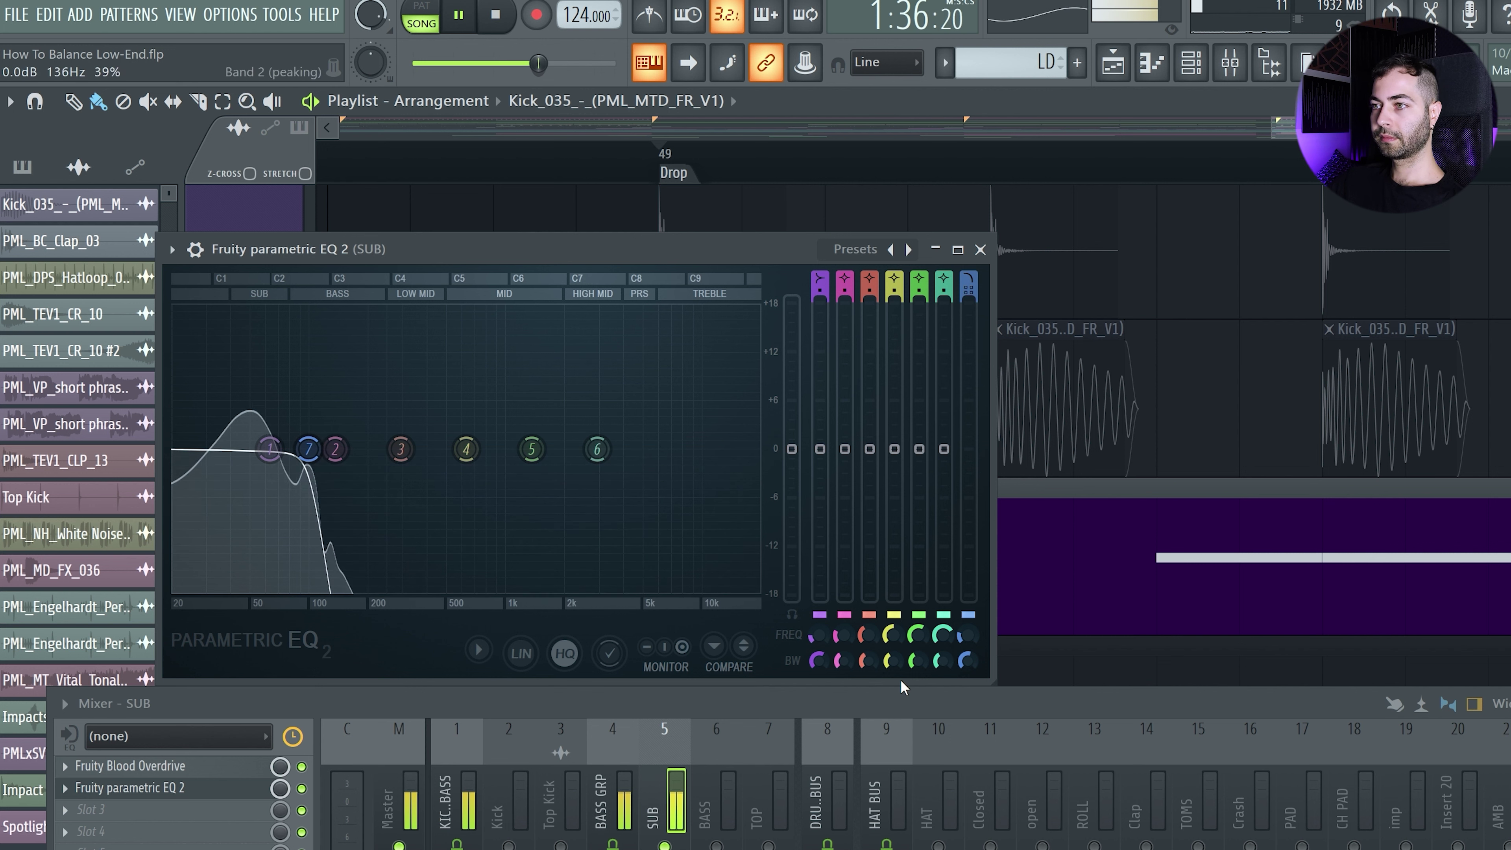
pyautogui.click(302, 788)
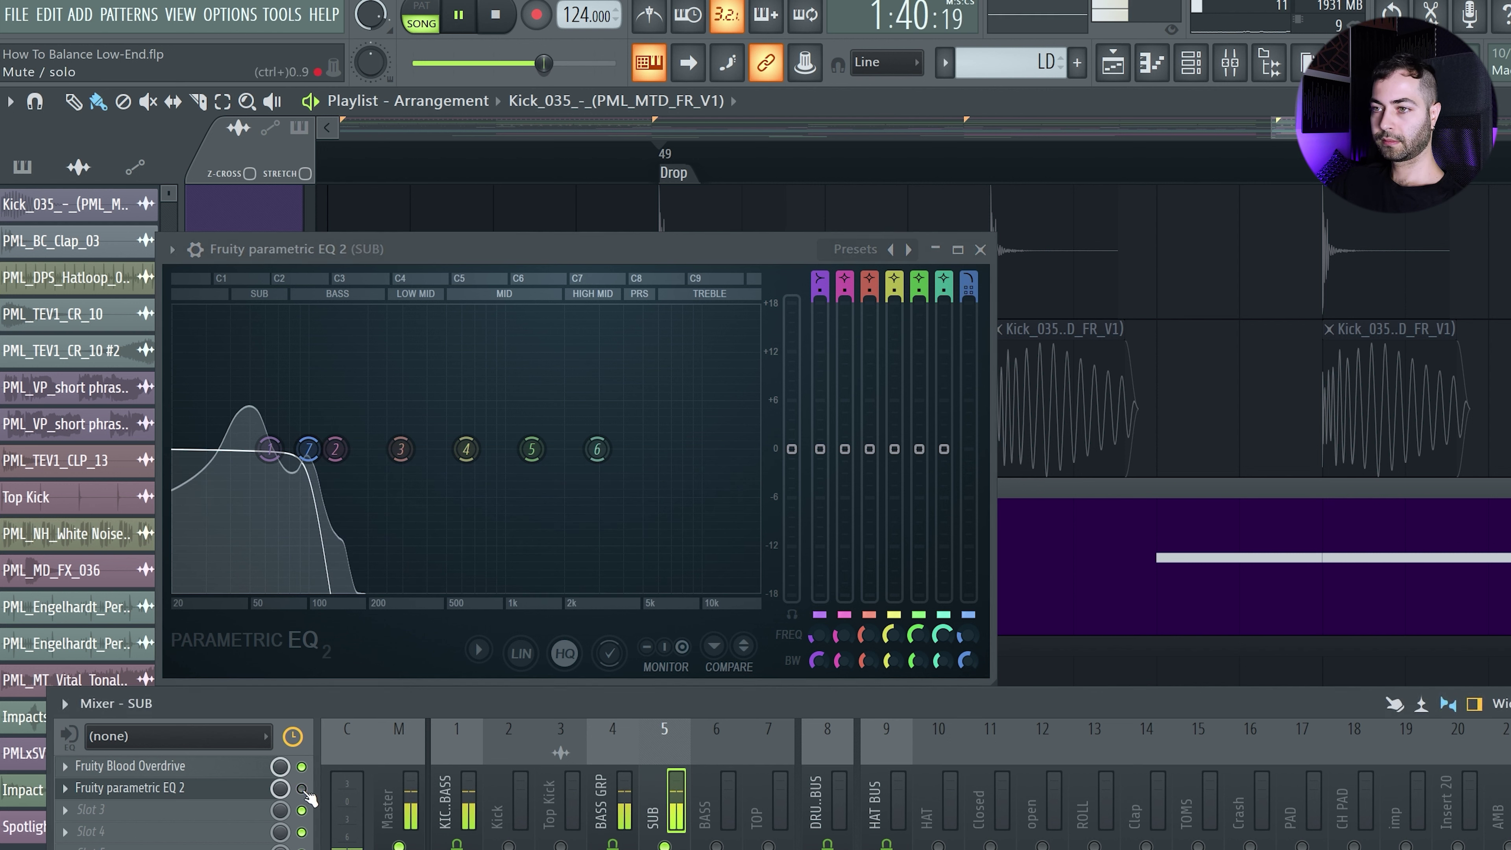
pyautogui.click(303, 789)
pyautogui.press('space')
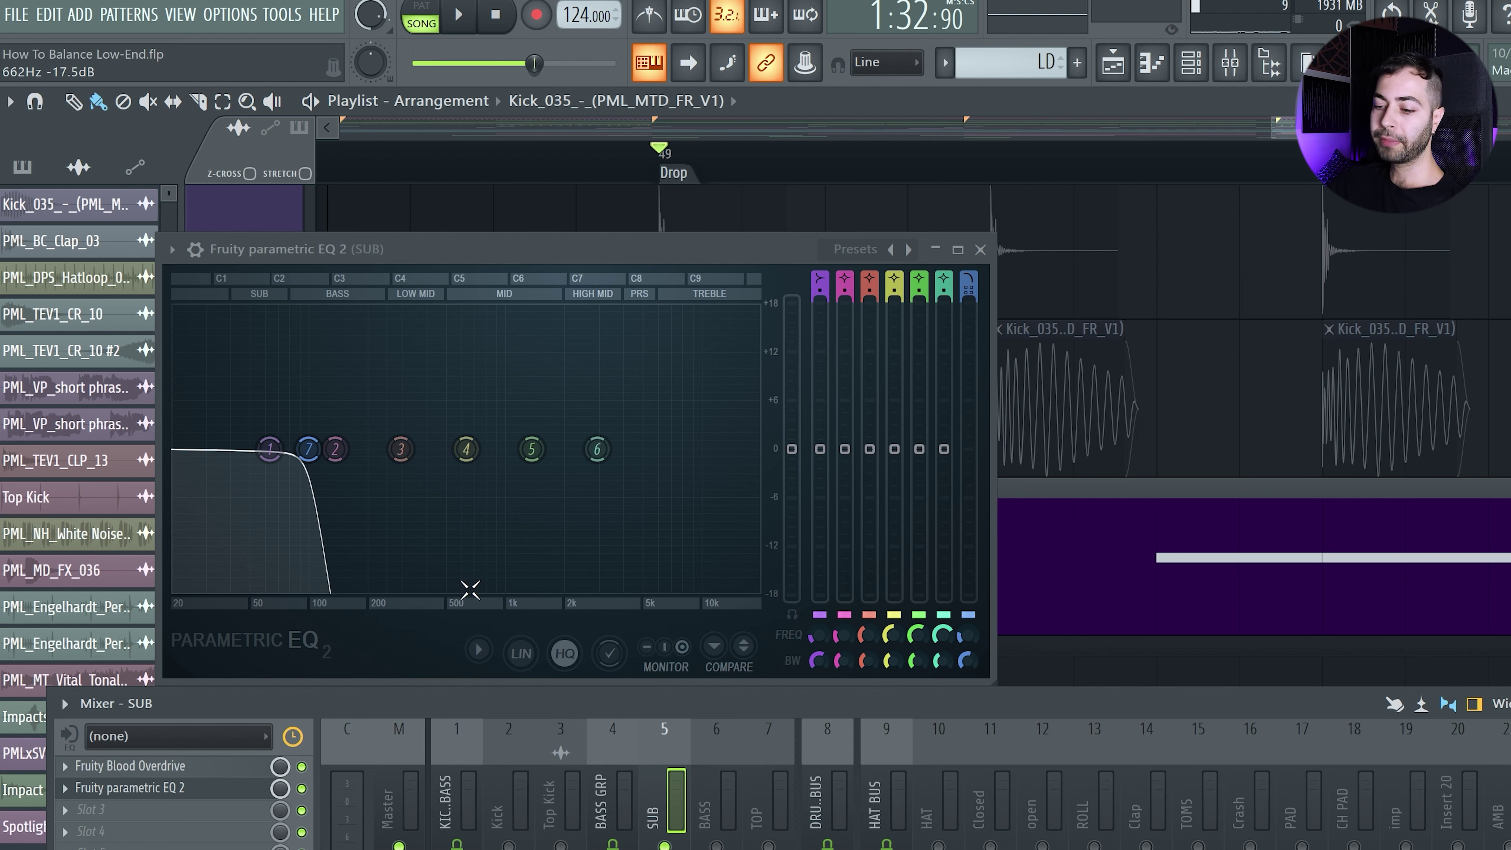
pyautogui.hotkey('ctrl', 's')
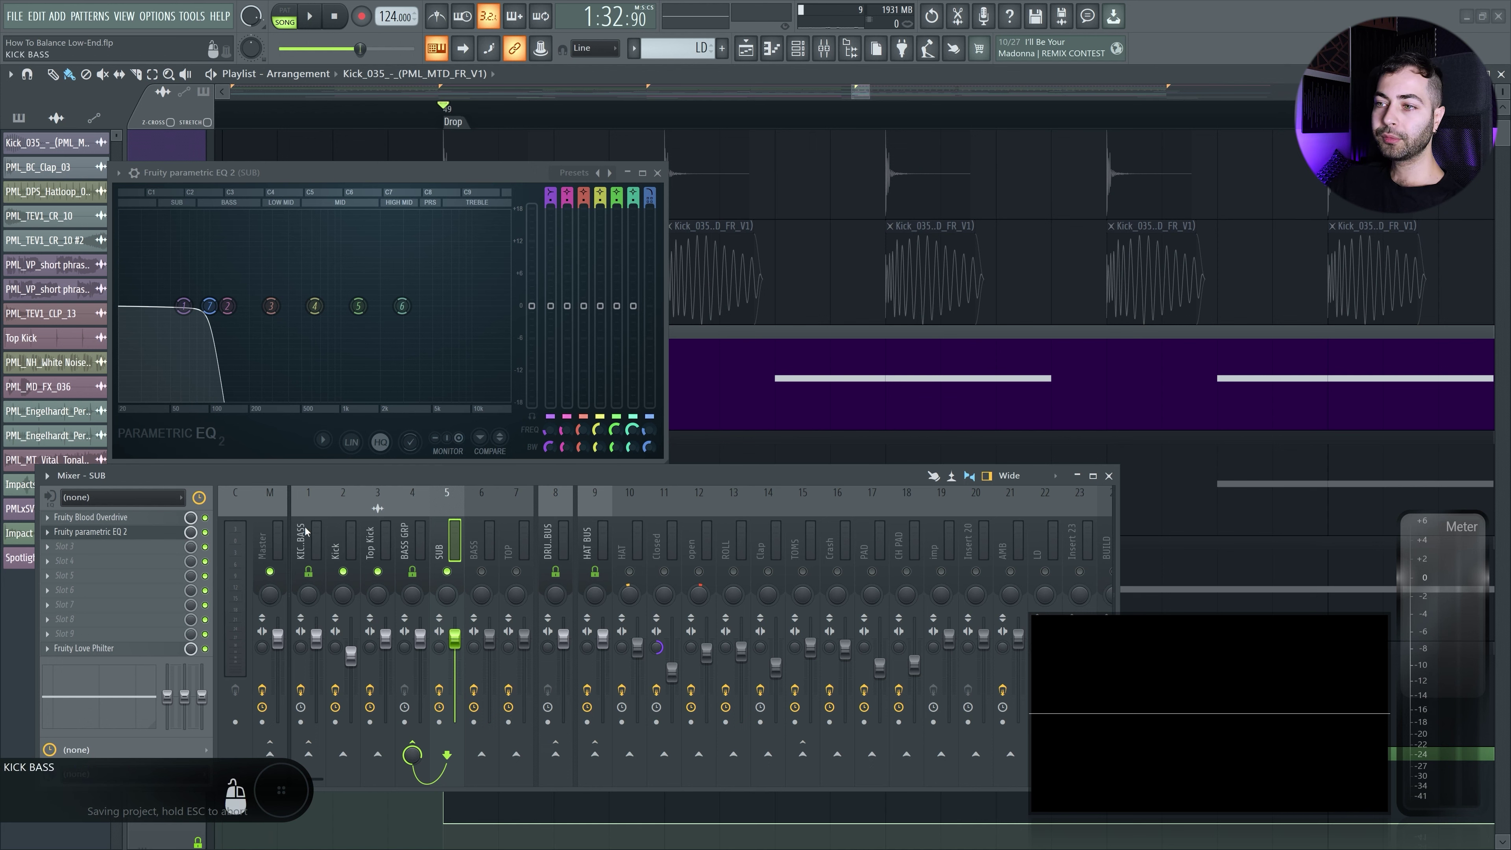
# - Unmute the KICK playlist track and the track above it while the sub plays, and close the EQ window
pyautogui.press('space')
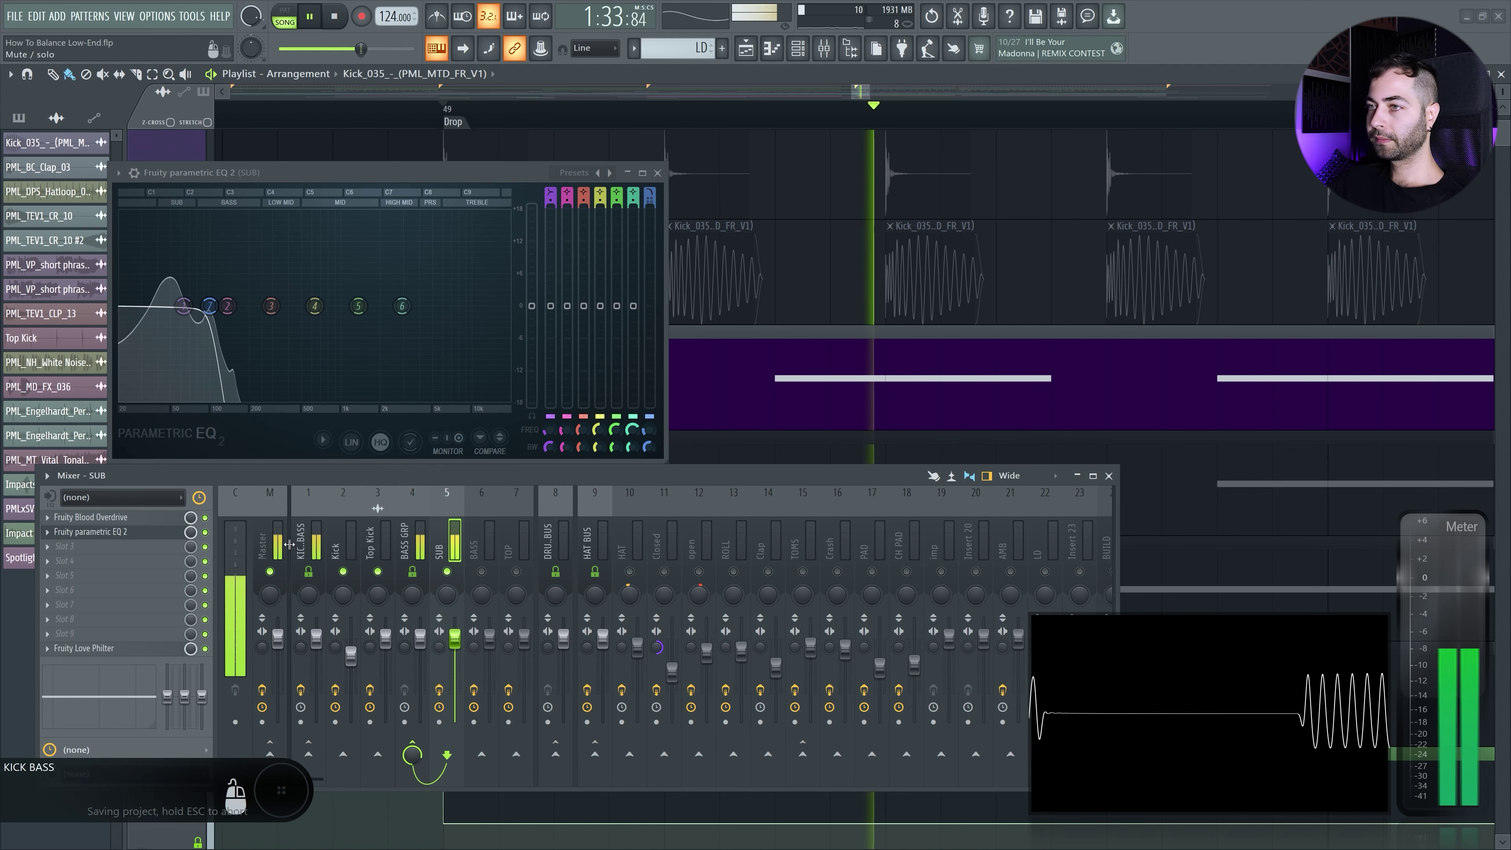
pyautogui.moveTo(421, 174); pyautogui.dragTo(411, 351)
pyautogui.click(198, 317)
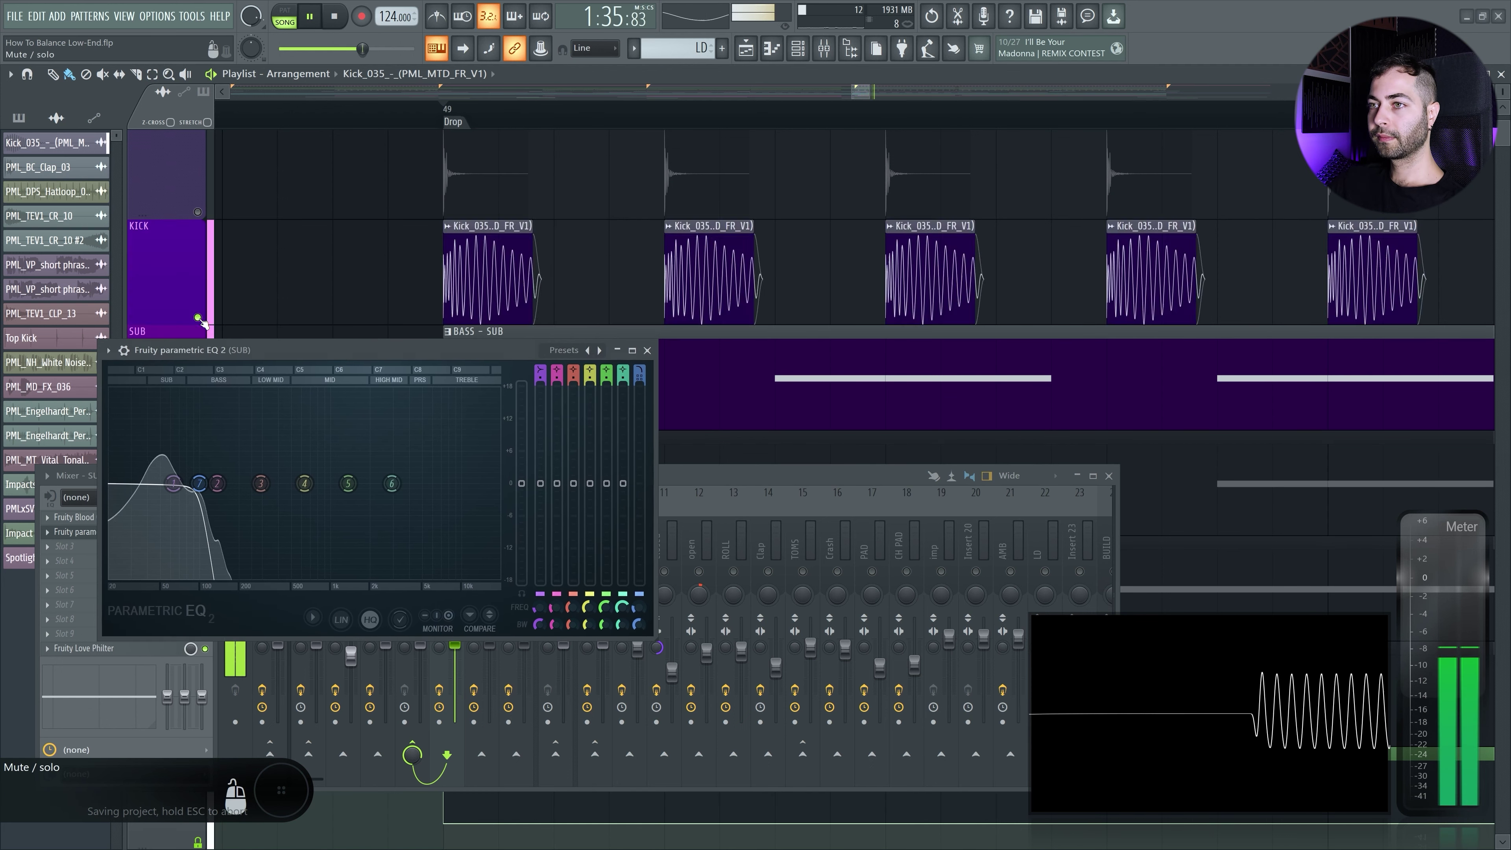
pyautogui.click(198, 212)
pyautogui.click(648, 350)
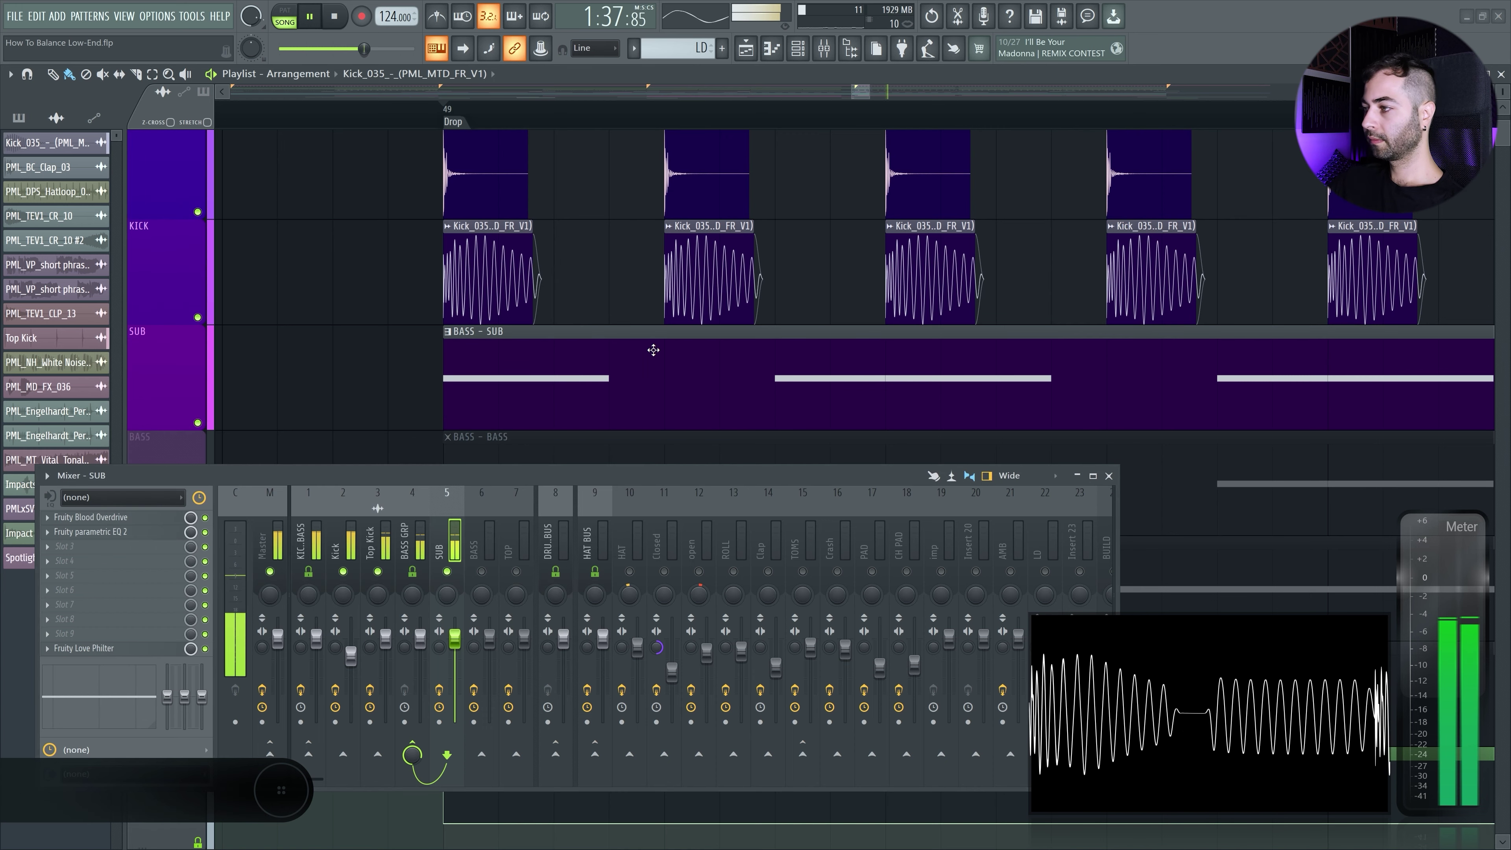
# - Open the Wave Candy oscilloscope in the last Master effect slot and freeze it to examine the kick and sub waveform
pyautogui.click(263, 532)
pyautogui.click(73, 648)
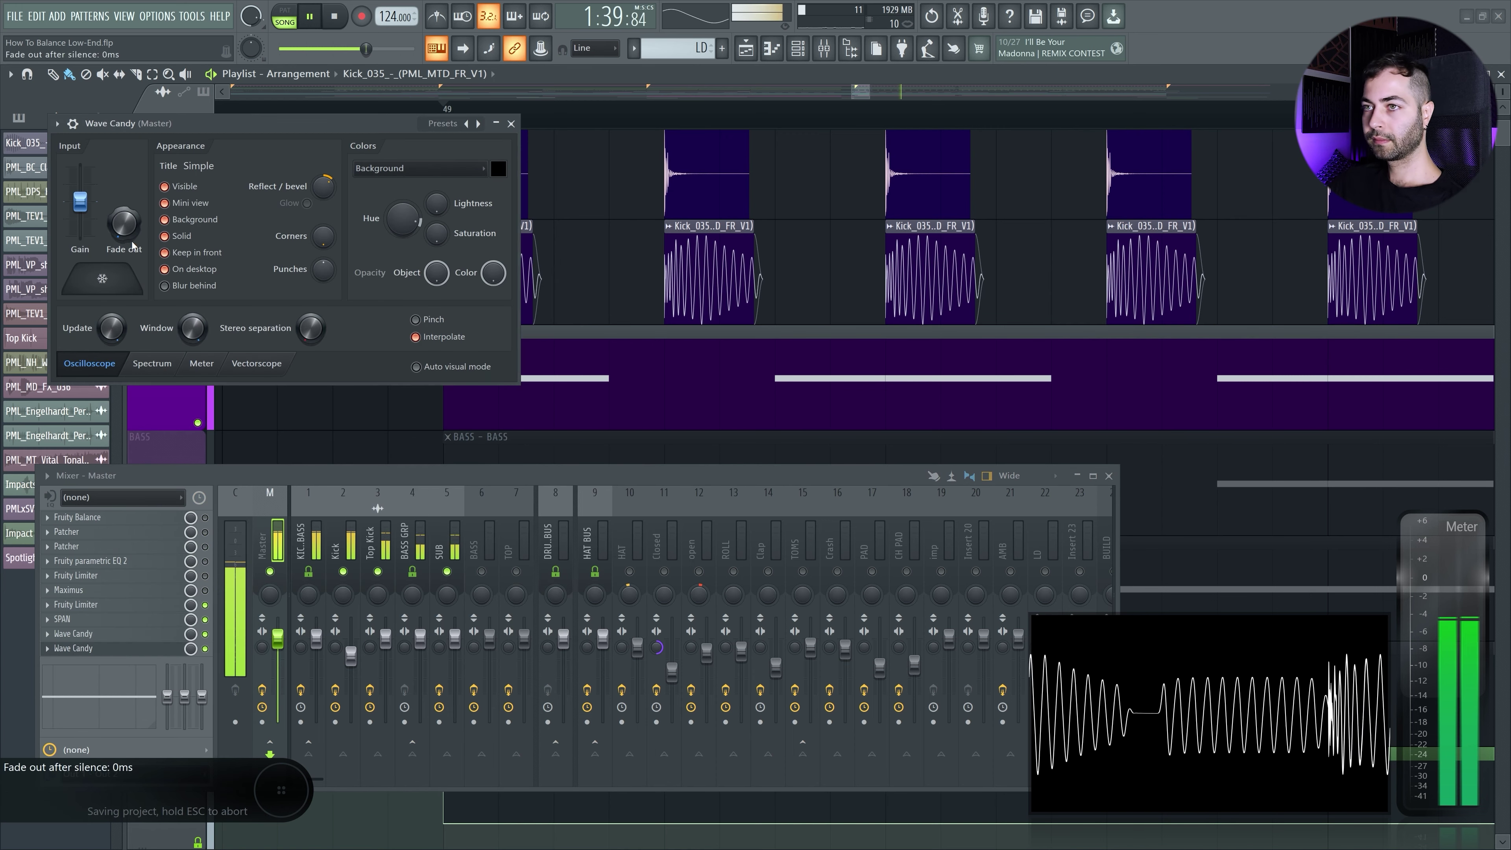
pyautogui.click(117, 280)
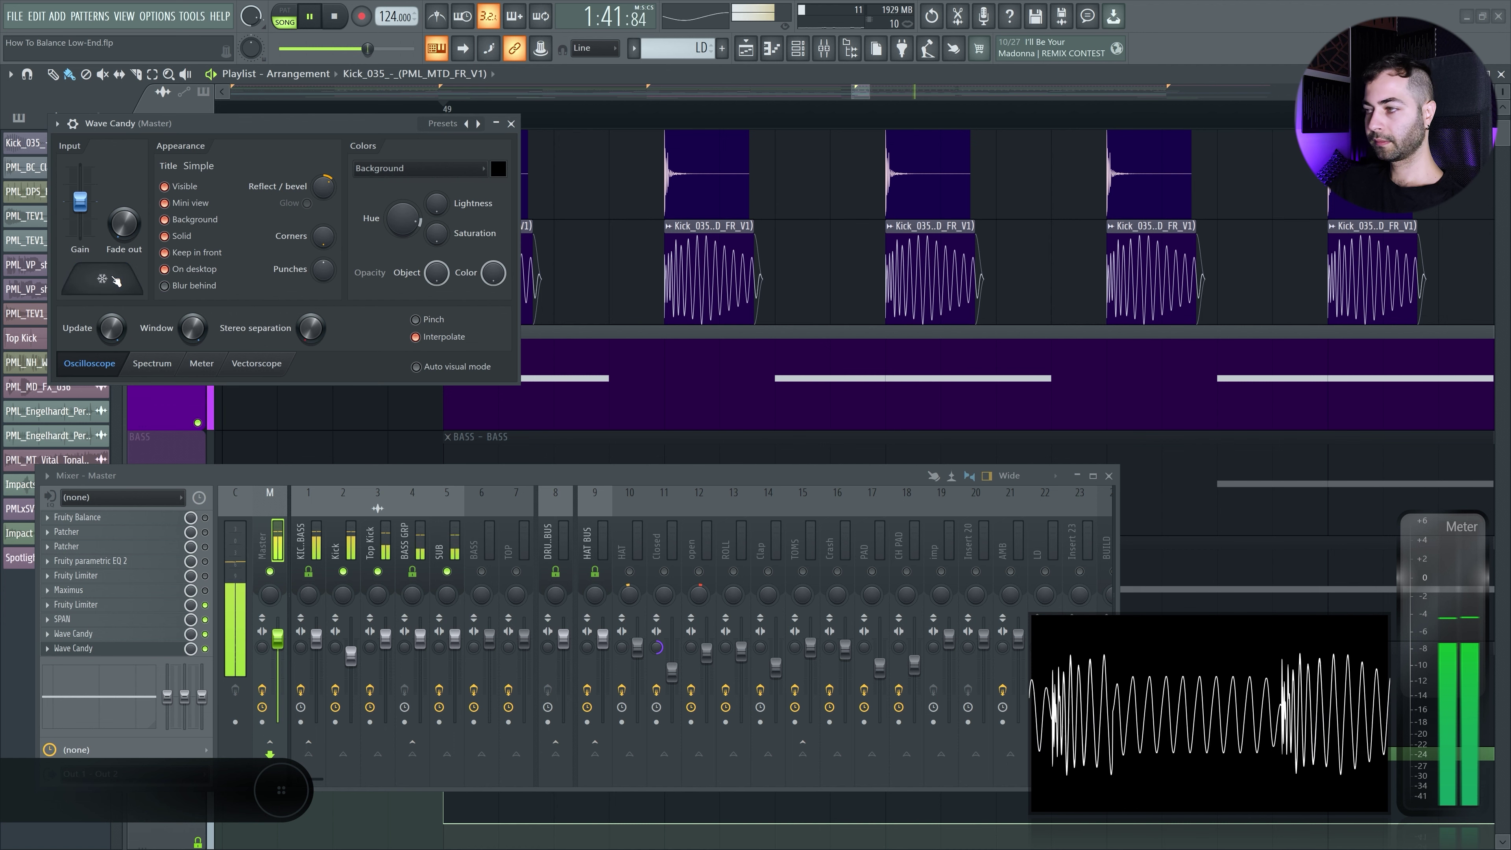
pyautogui.click(116, 280)
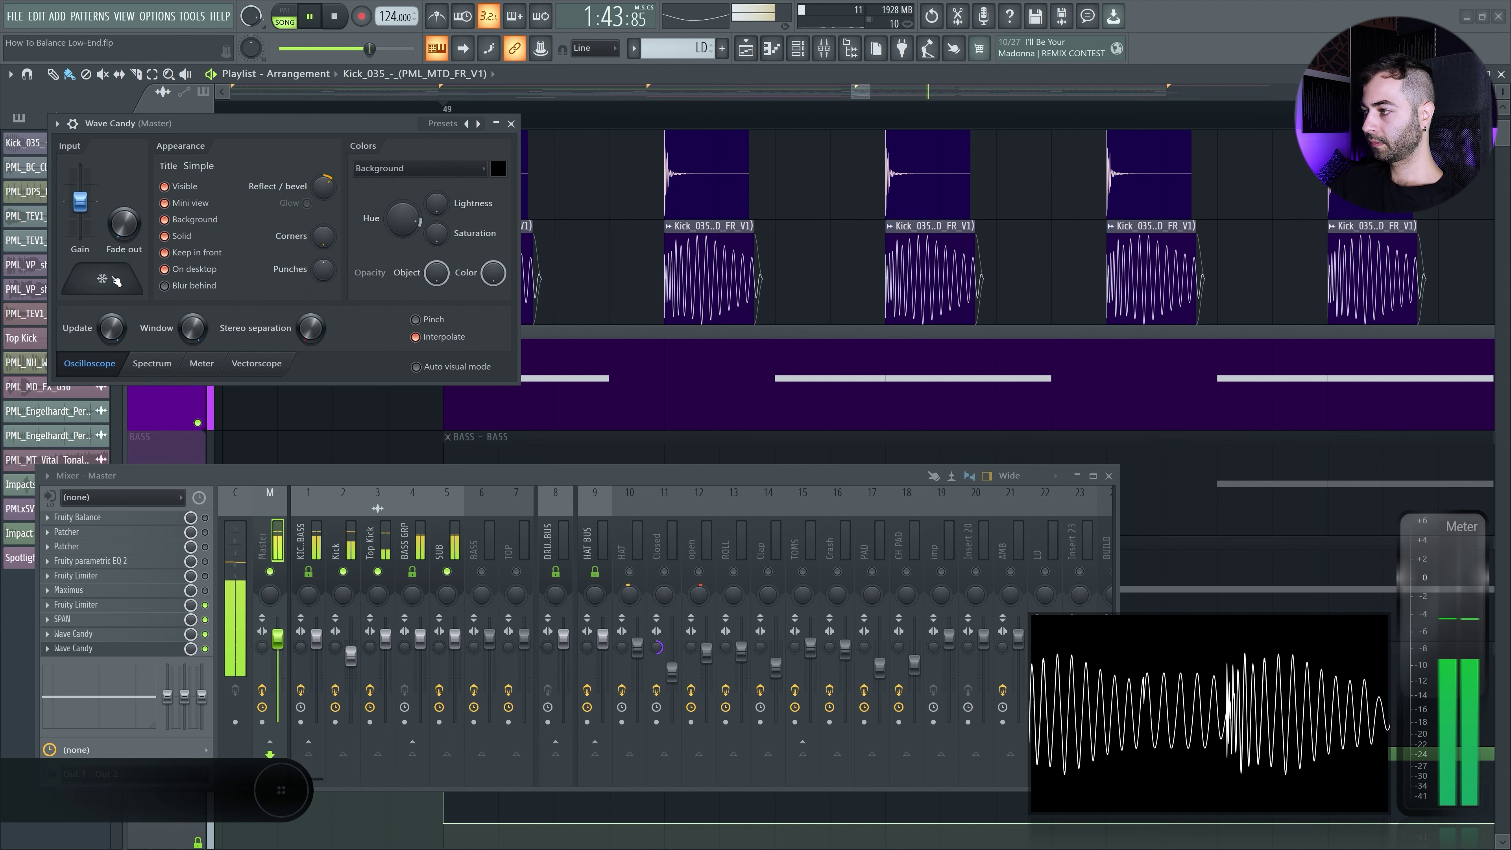
pyautogui.click(117, 281)
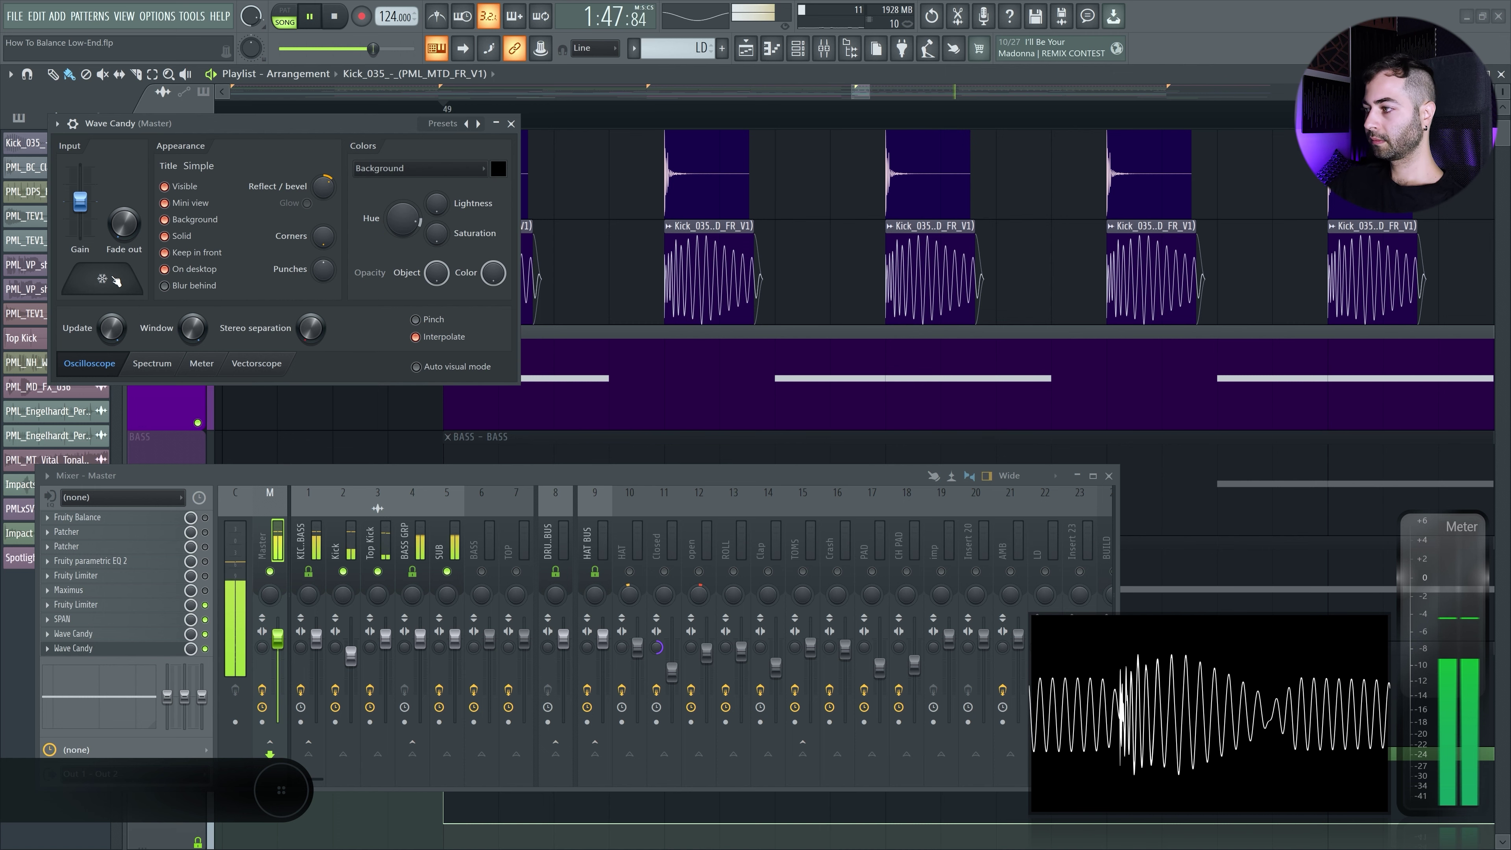
pyautogui.click(117, 281)
pyautogui.press('space')
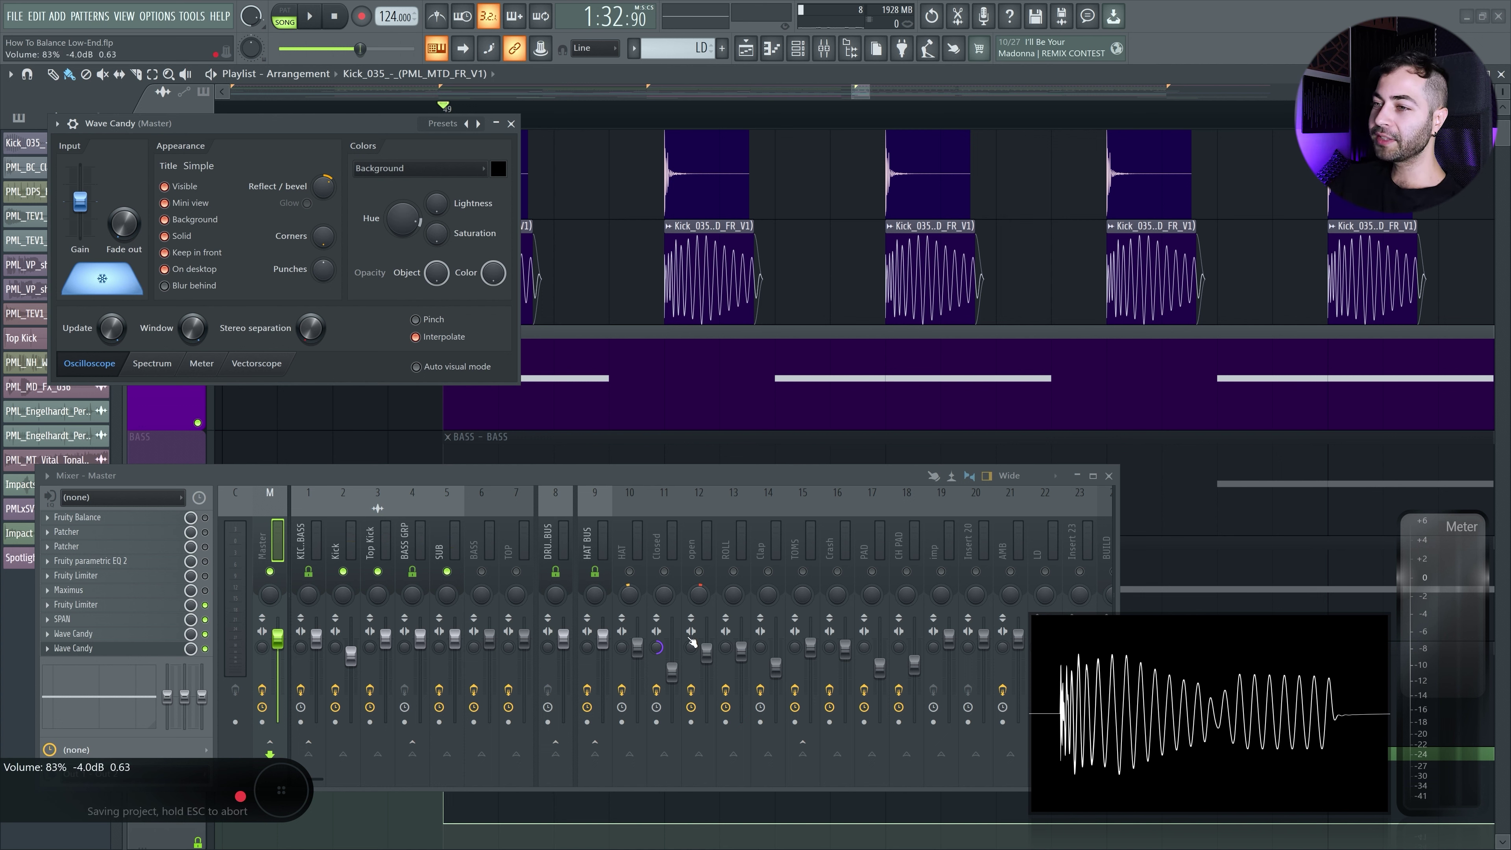
# - Lower the SUB mixer track's volume to -1.0 dB and restart playback
pyautogui.click(445, 542)
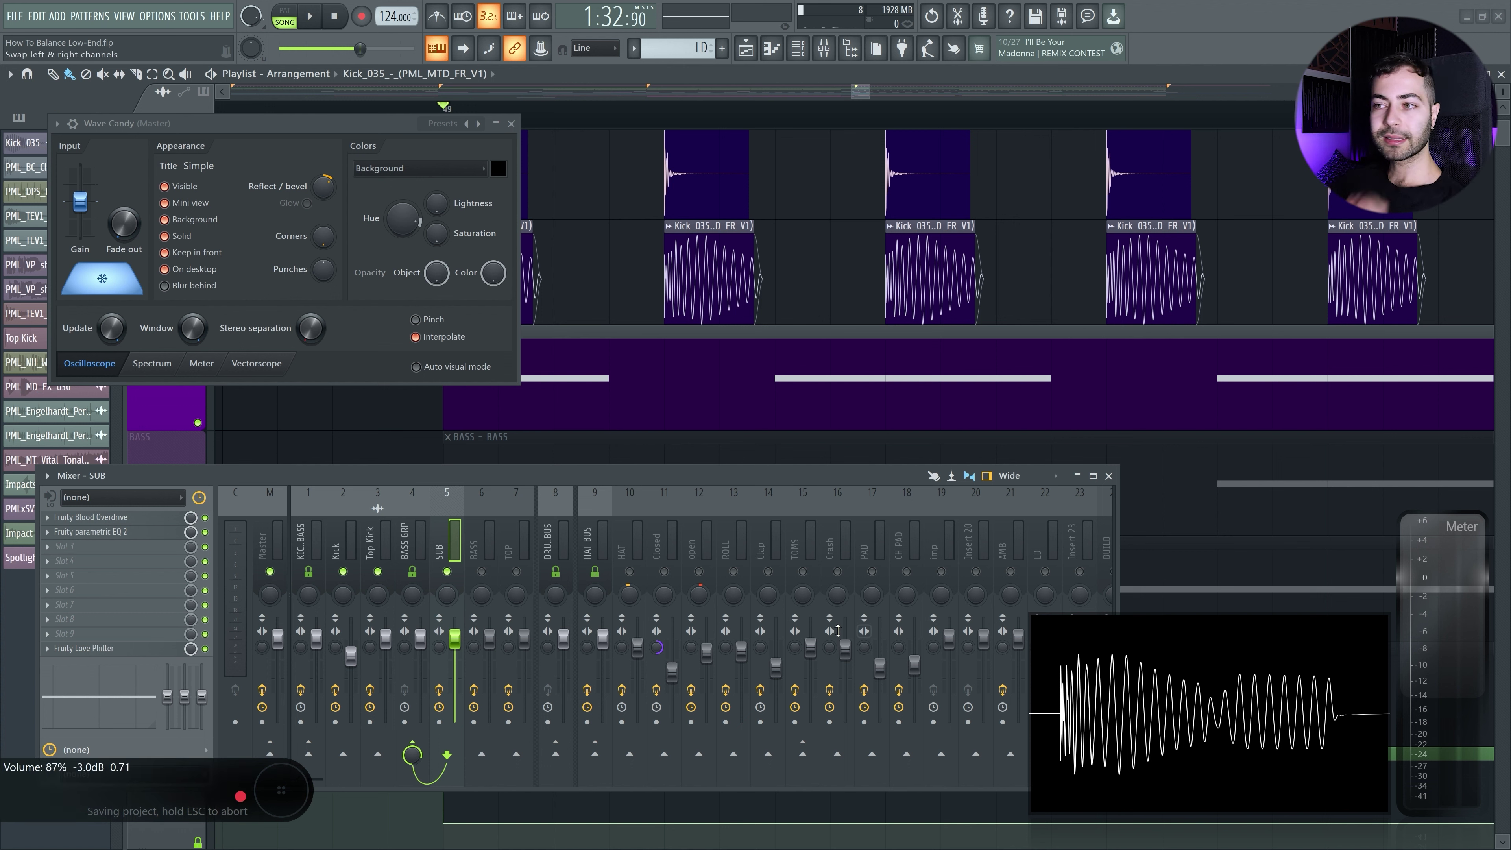
pyautogui.moveTo(463, 644); pyautogui.dragTo(464, 647)
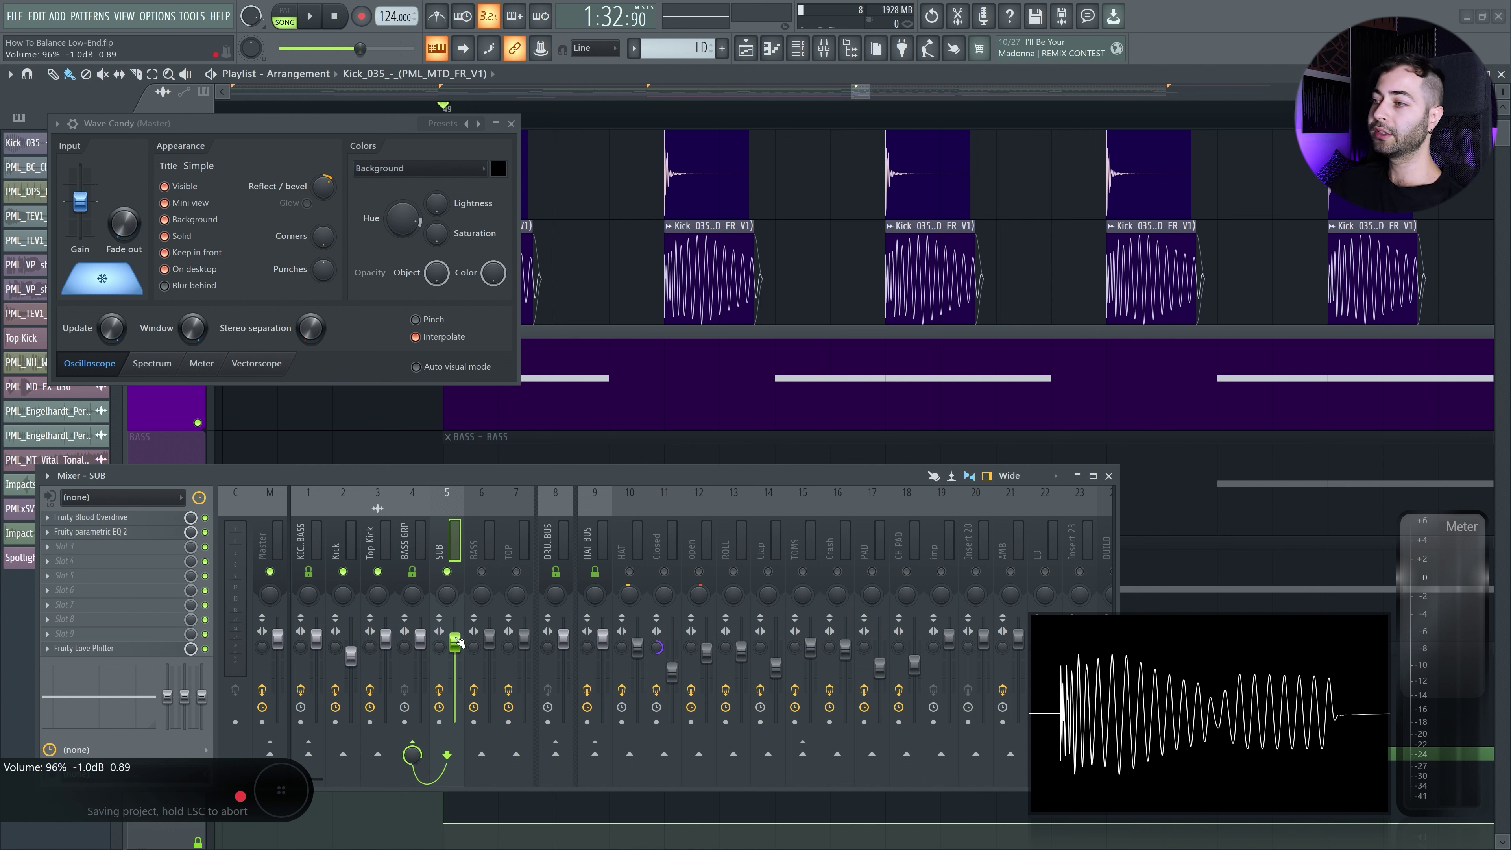
pyautogui.press('space')
# - Unfreeze the oscilloscope to recheck the kick and sub waveform, save the project and close Wave Candy
pyautogui.click(121, 292)
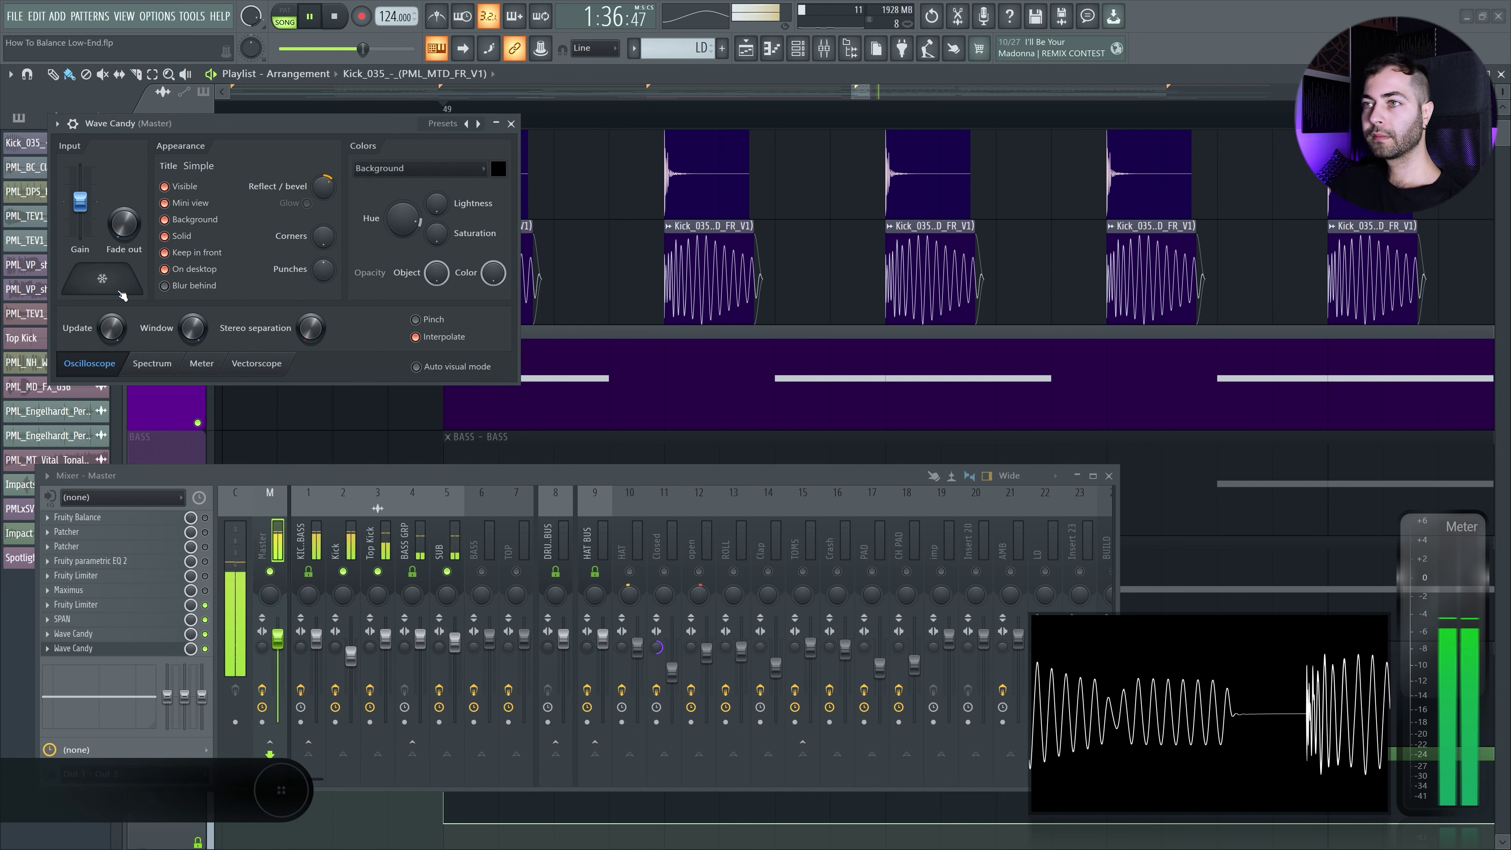
pyautogui.hotkey('ctrl', 's')
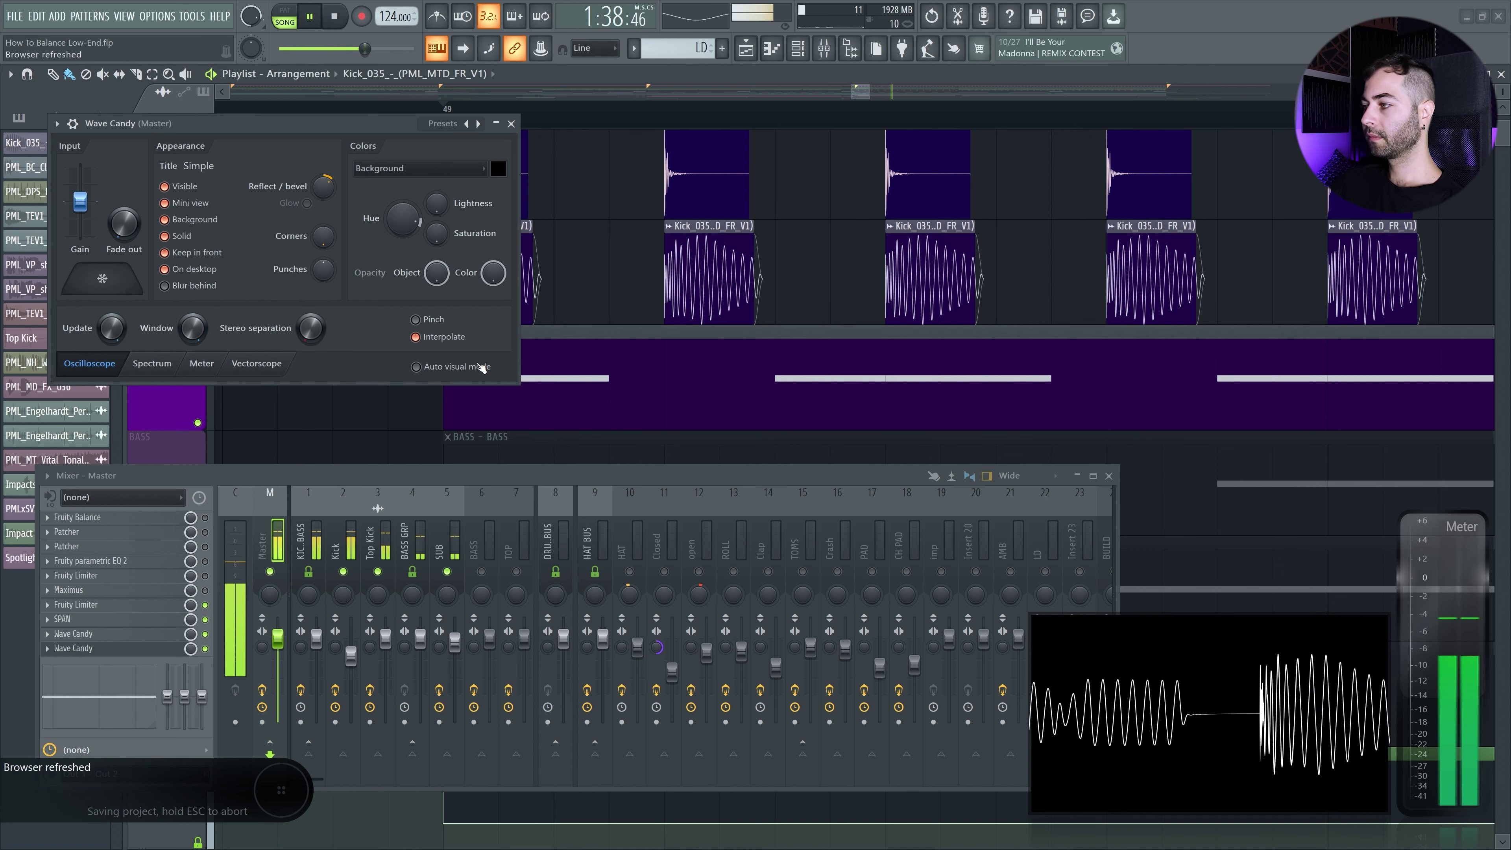
pyautogui.click(451, 521)
pyautogui.press('space')
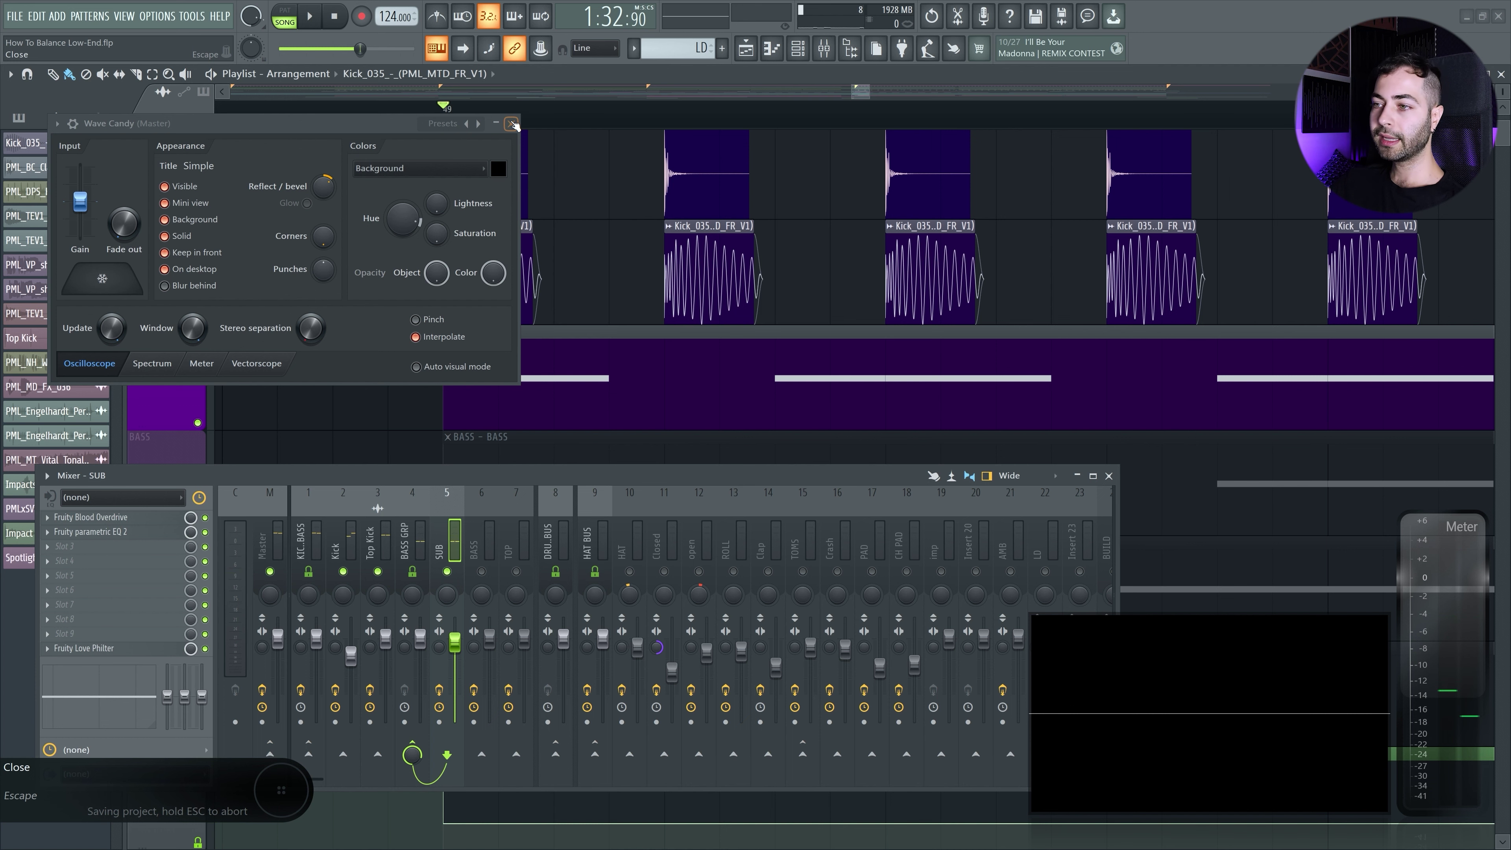
pyautogui.click(513, 125)
# - Solo the BASS mixer track and the BASS playlist track and audition the bass from the Drop marker
pyautogui.click(476, 554)
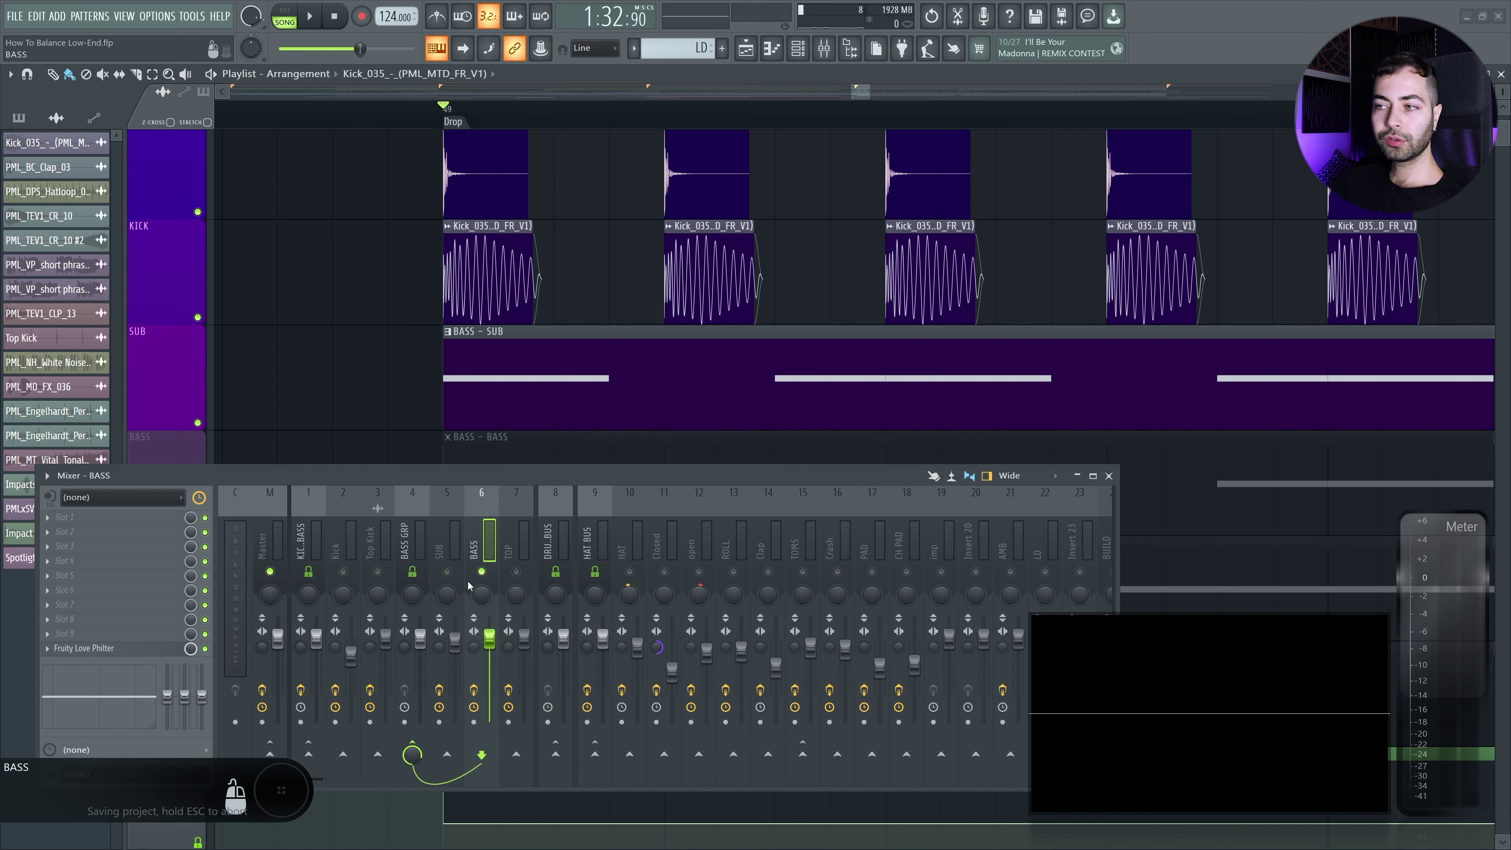
pyautogui.scroll(-1, 174, 411)
pyautogui.rightClick(197, 422)
pyautogui.moveTo(423, 403); pyautogui.dragTo(368, 415)
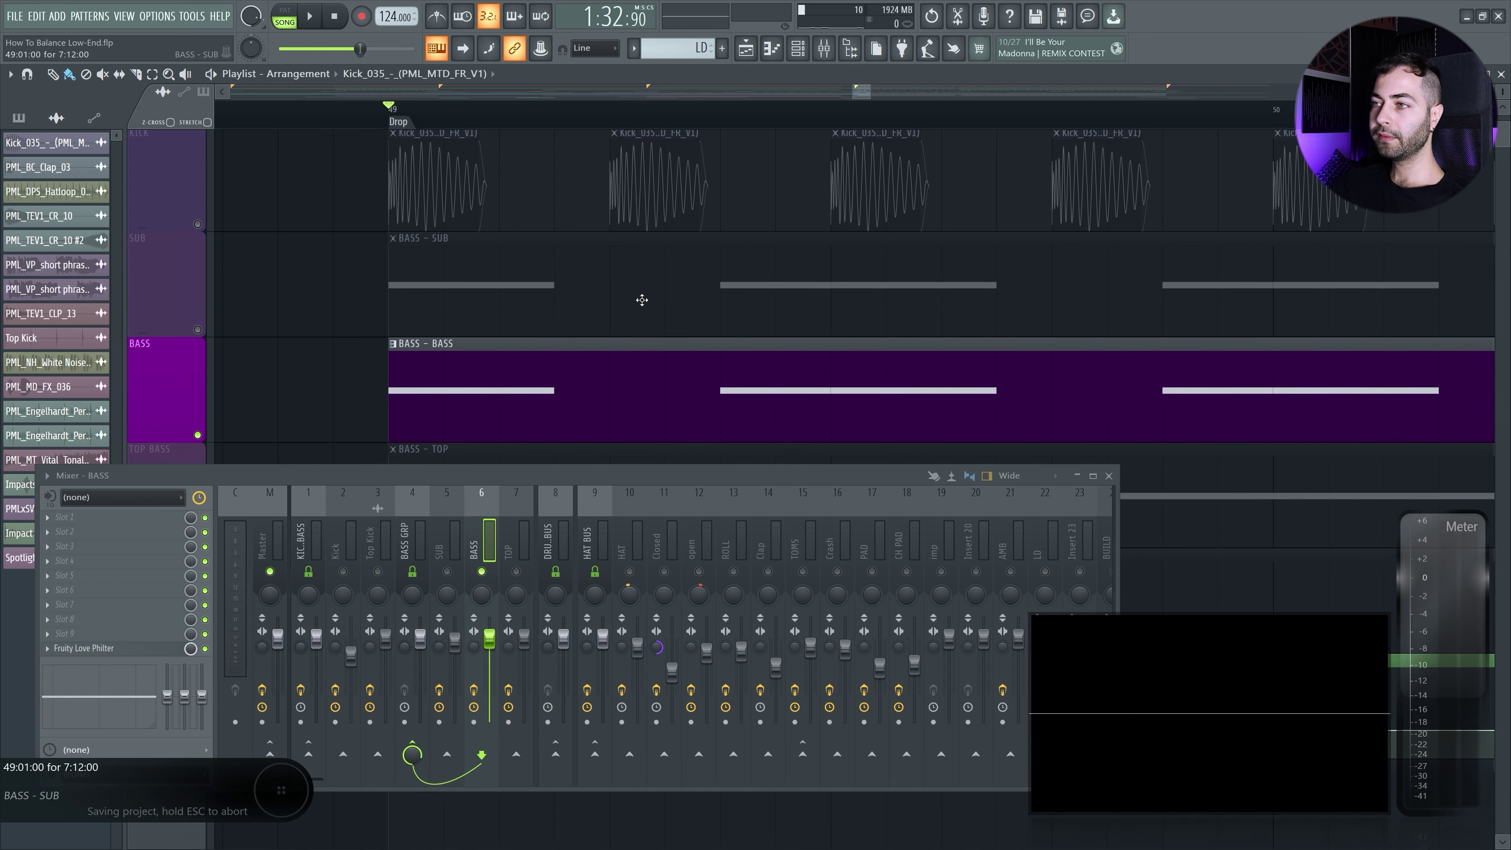
pyautogui.press('space')
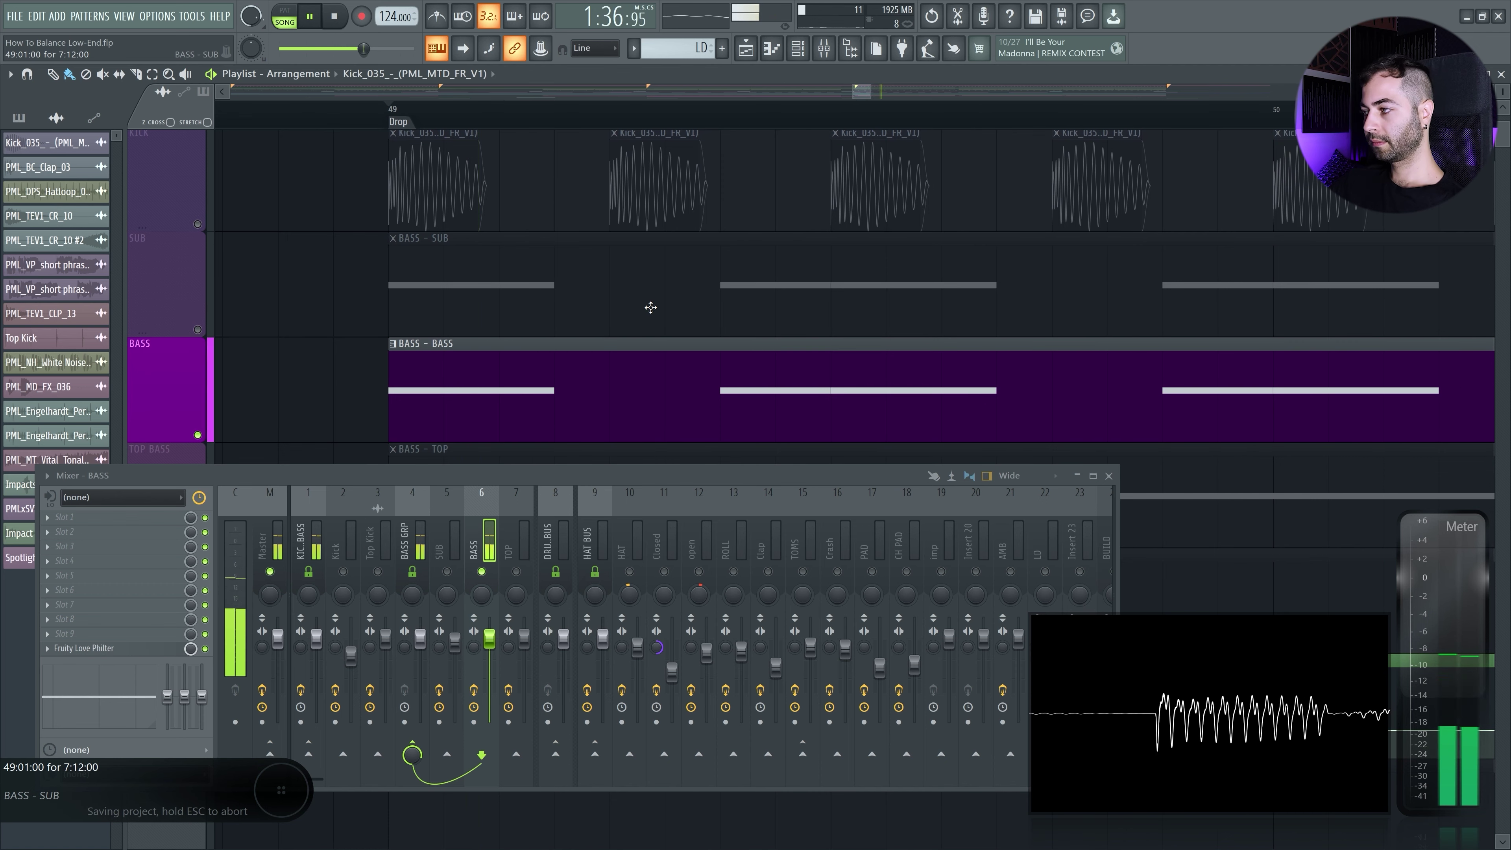
pyautogui.press('space')
# - Load Fruity Blood Overdrive into the first effect slot of the BASS mixer track and move its window just above the mixer
pyautogui.click(65, 517)
pyautogui.click(597, 214)
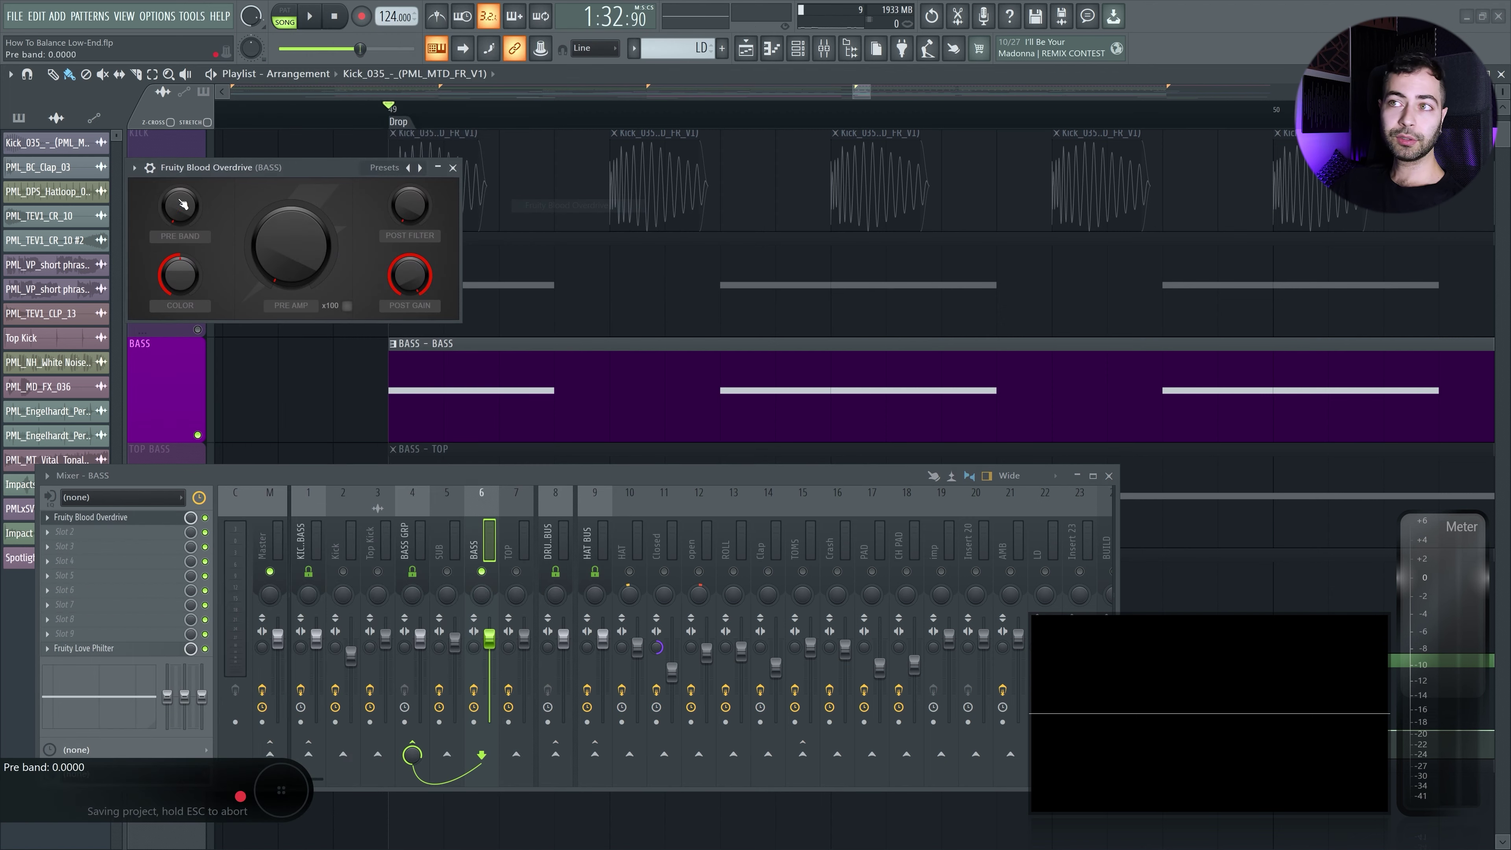
pyautogui.moveTo(203, 165); pyautogui.dragTo(266, 292)
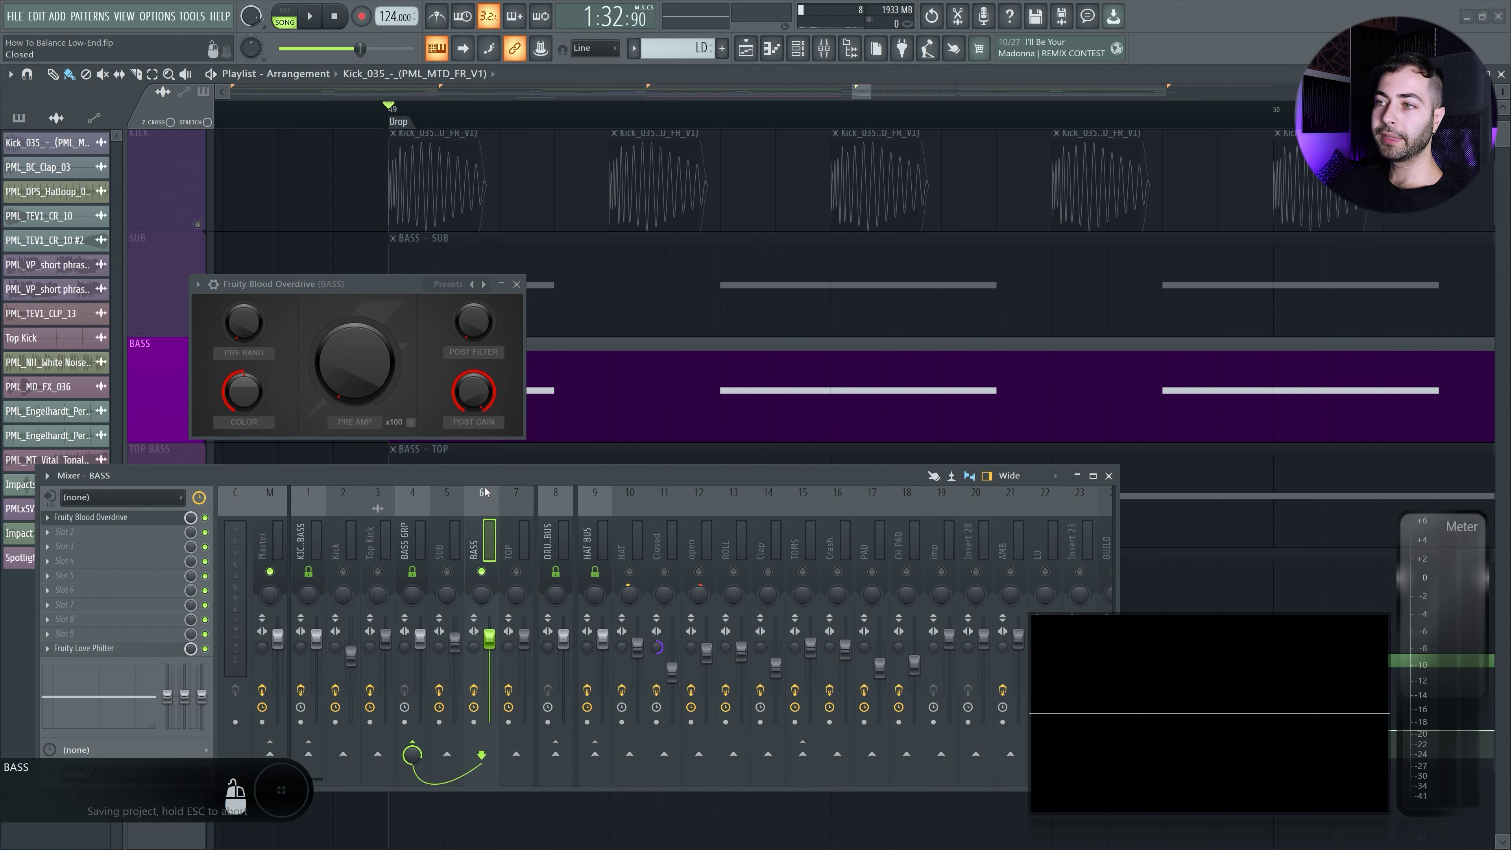
# - Raise the bass overdrive's pre amp to 0.3870 and lower its post gain to compensate during playback
pyautogui.press('space')
pyautogui.moveTo(354, 360); pyautogui.dragTo(354, 344)
pyautogui.moveTo(467, 399); pyautogui.dragTo(467, 411)
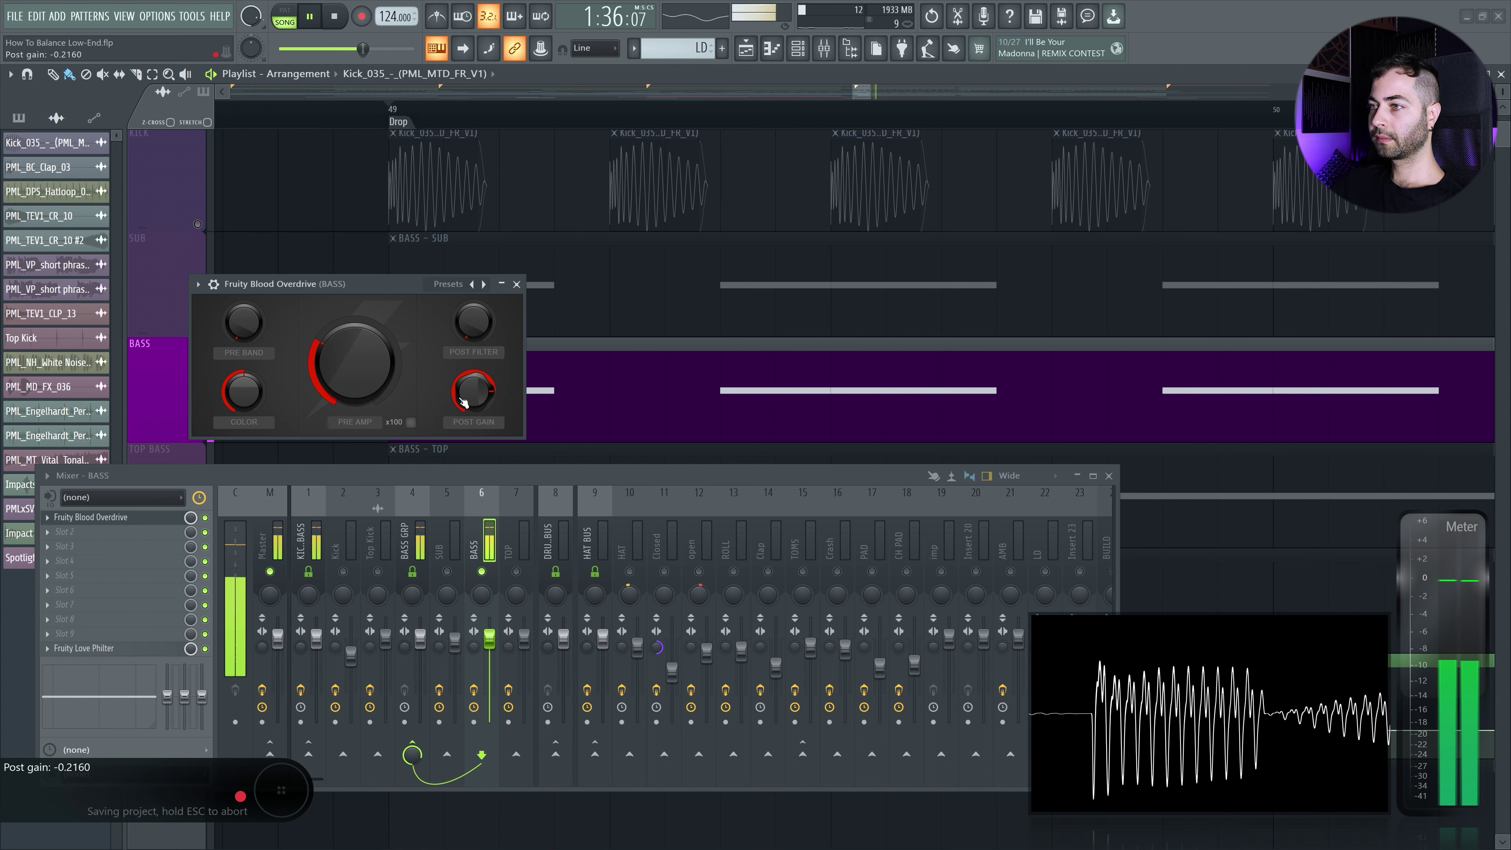
pyautogui.moveTo(354, 360); pyautogui.dragTo(354, 360)
pyautogui.moveTo(473, 398); pyautogui.dragTo(474, 392)
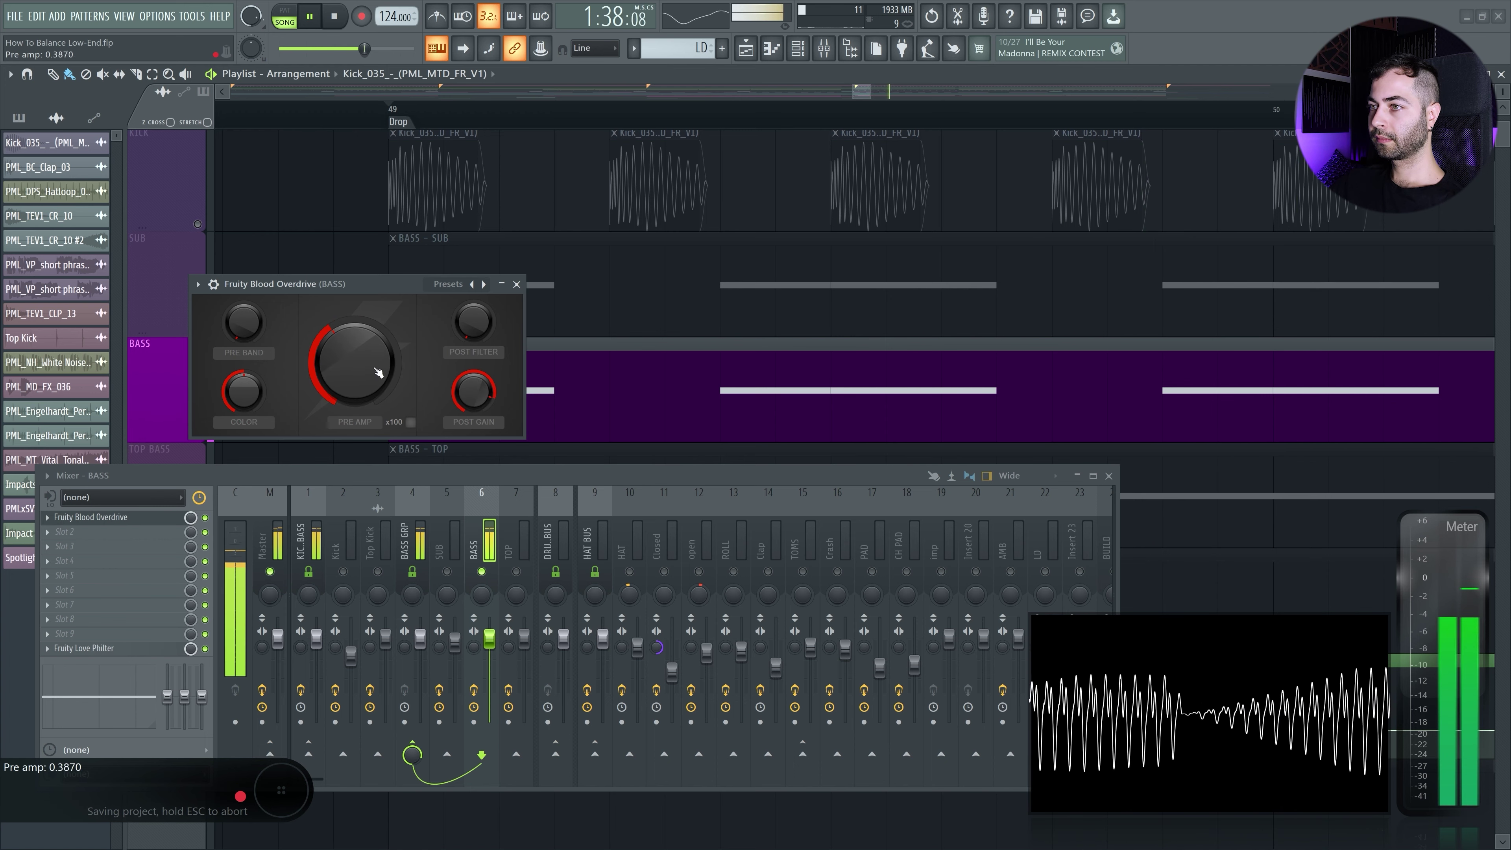
pyautogui.press('space')
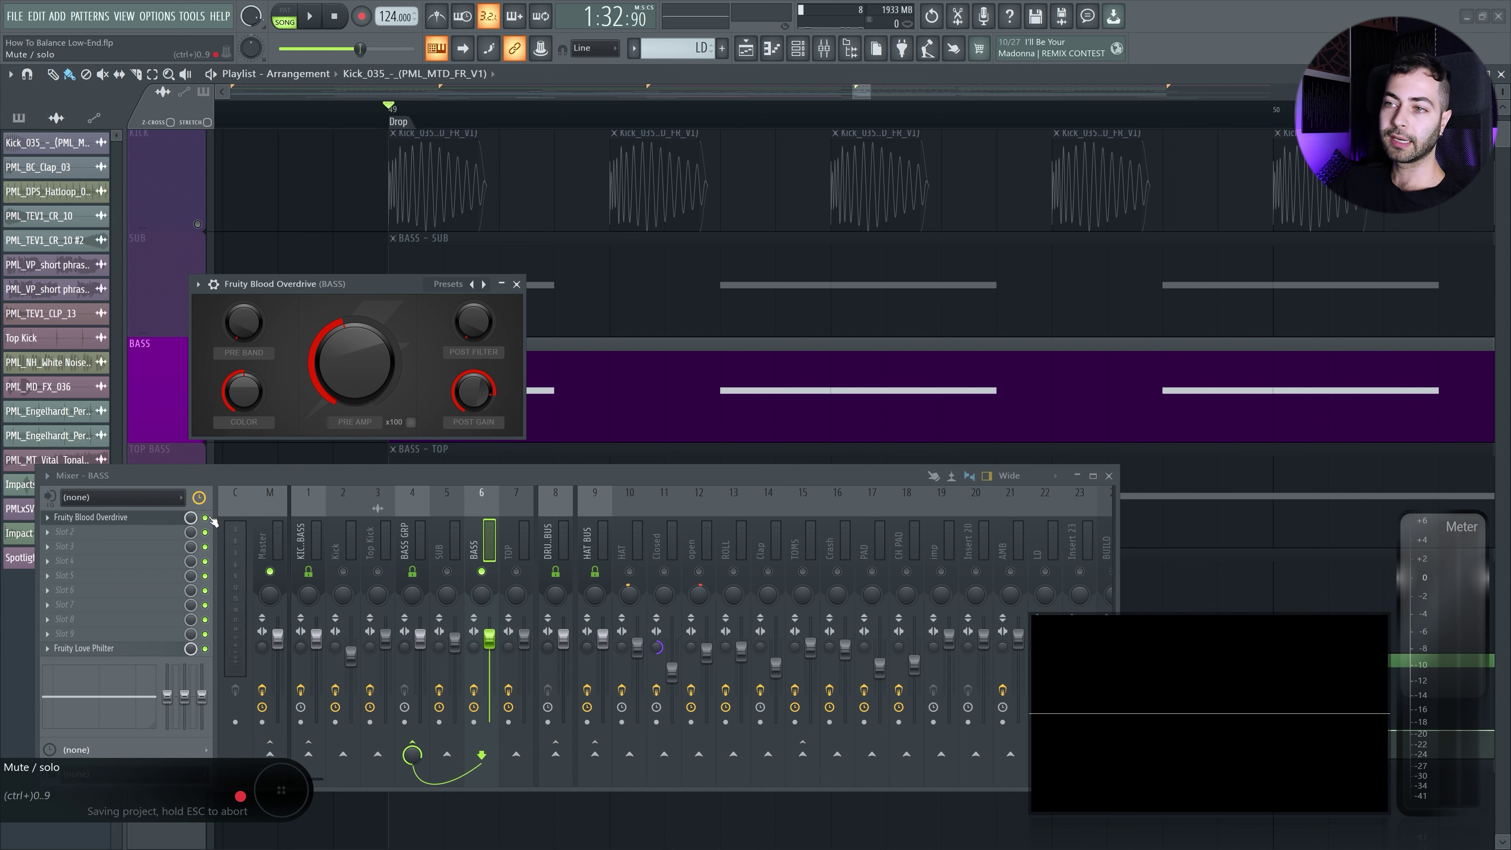
# - Replay the overdriven bass from the Drop marker and save the project
pyautogui.press('space')
pyautogui.press('space')
pyautogui.press('space')
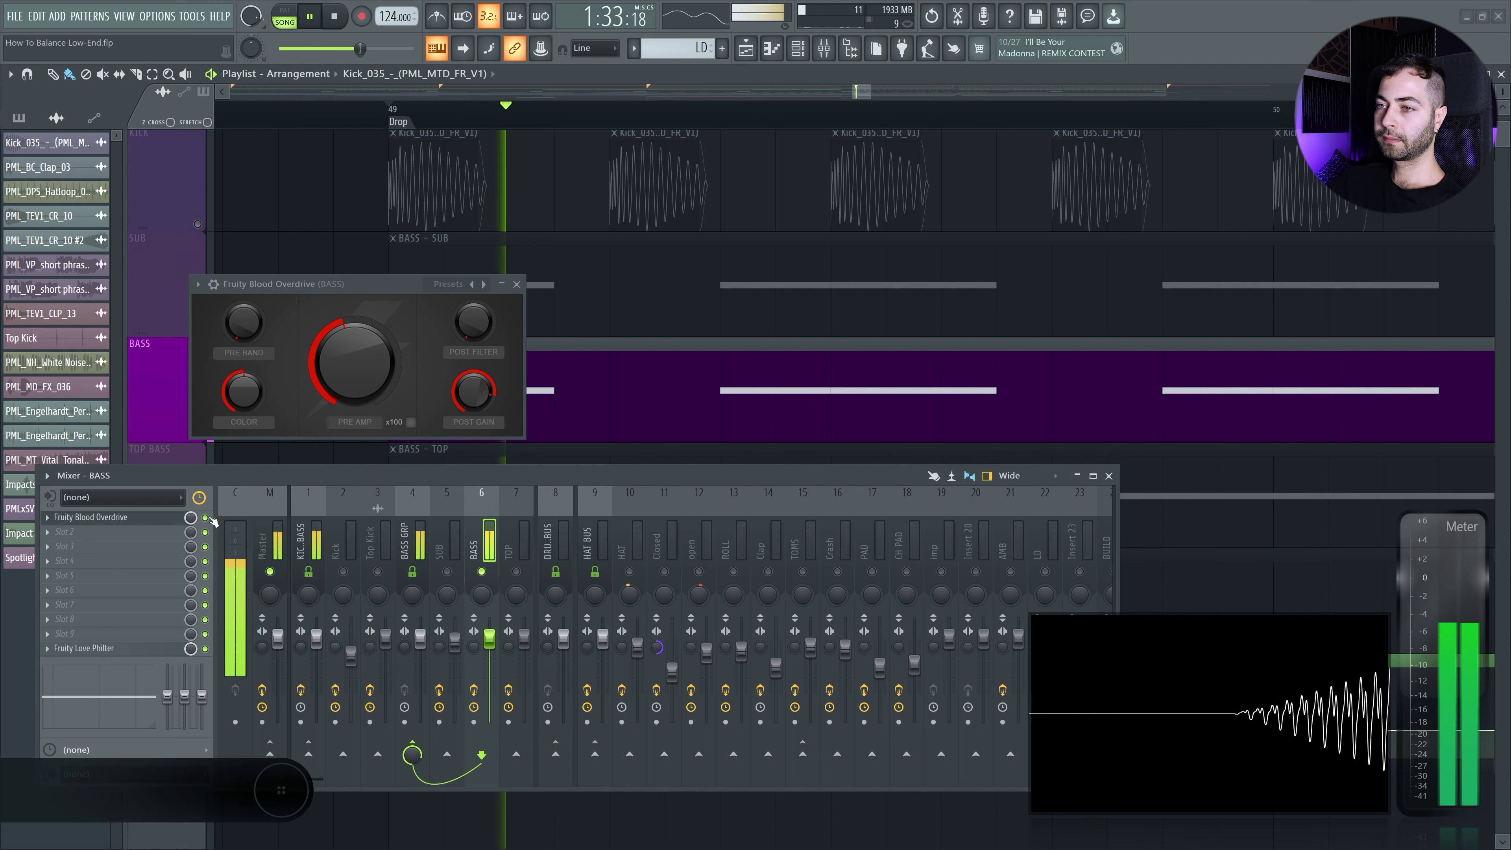
pyautogui.hotkey('ctrl', 's')
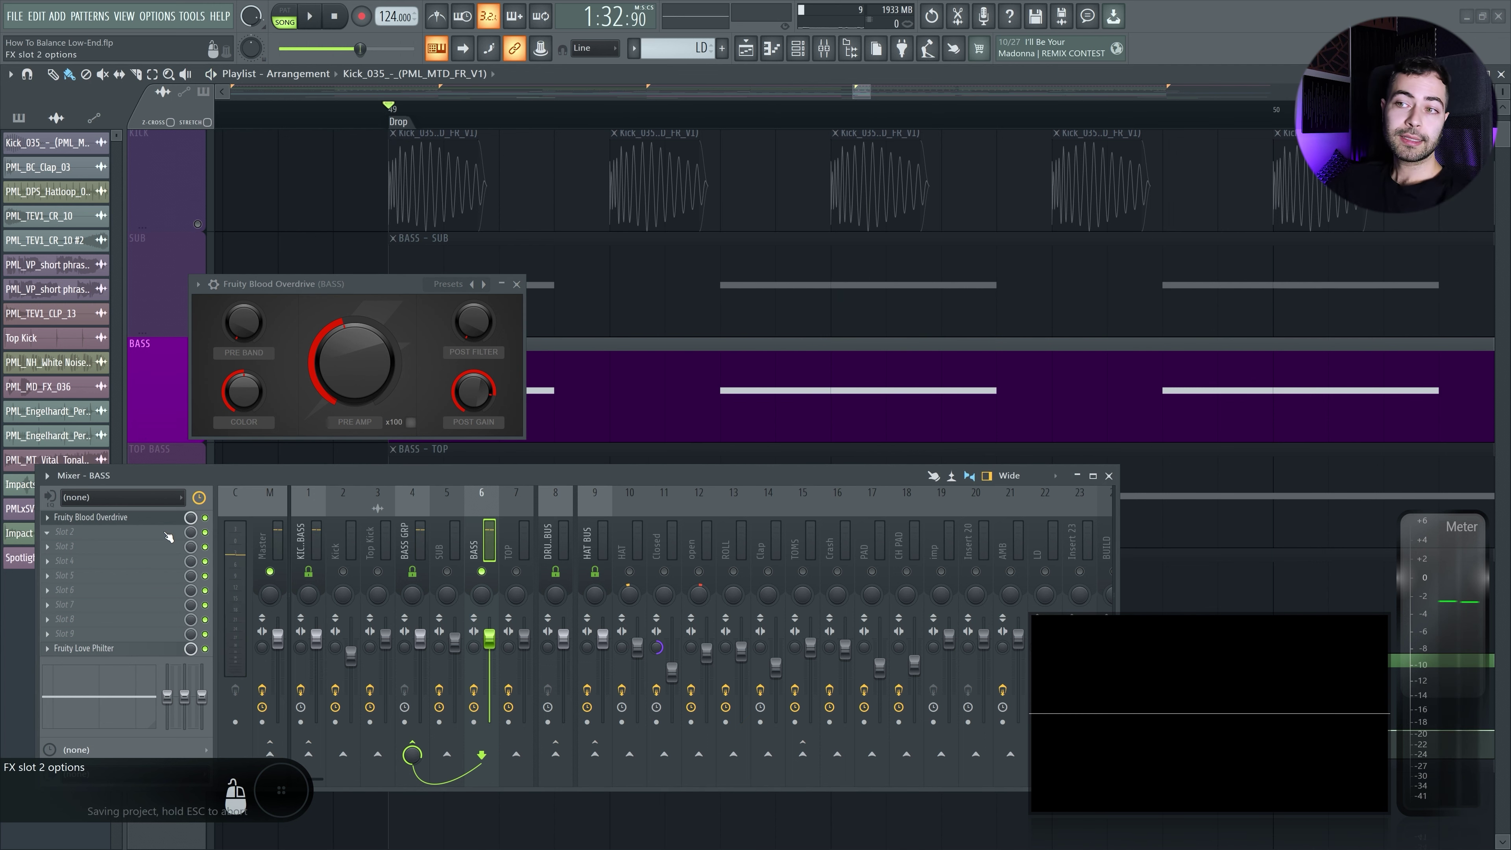
# - Load Fruity WaveShaper into the second effect slot of the BASS mixer track and close the Blood Overdrive window
pyautogui.click(169, 535)
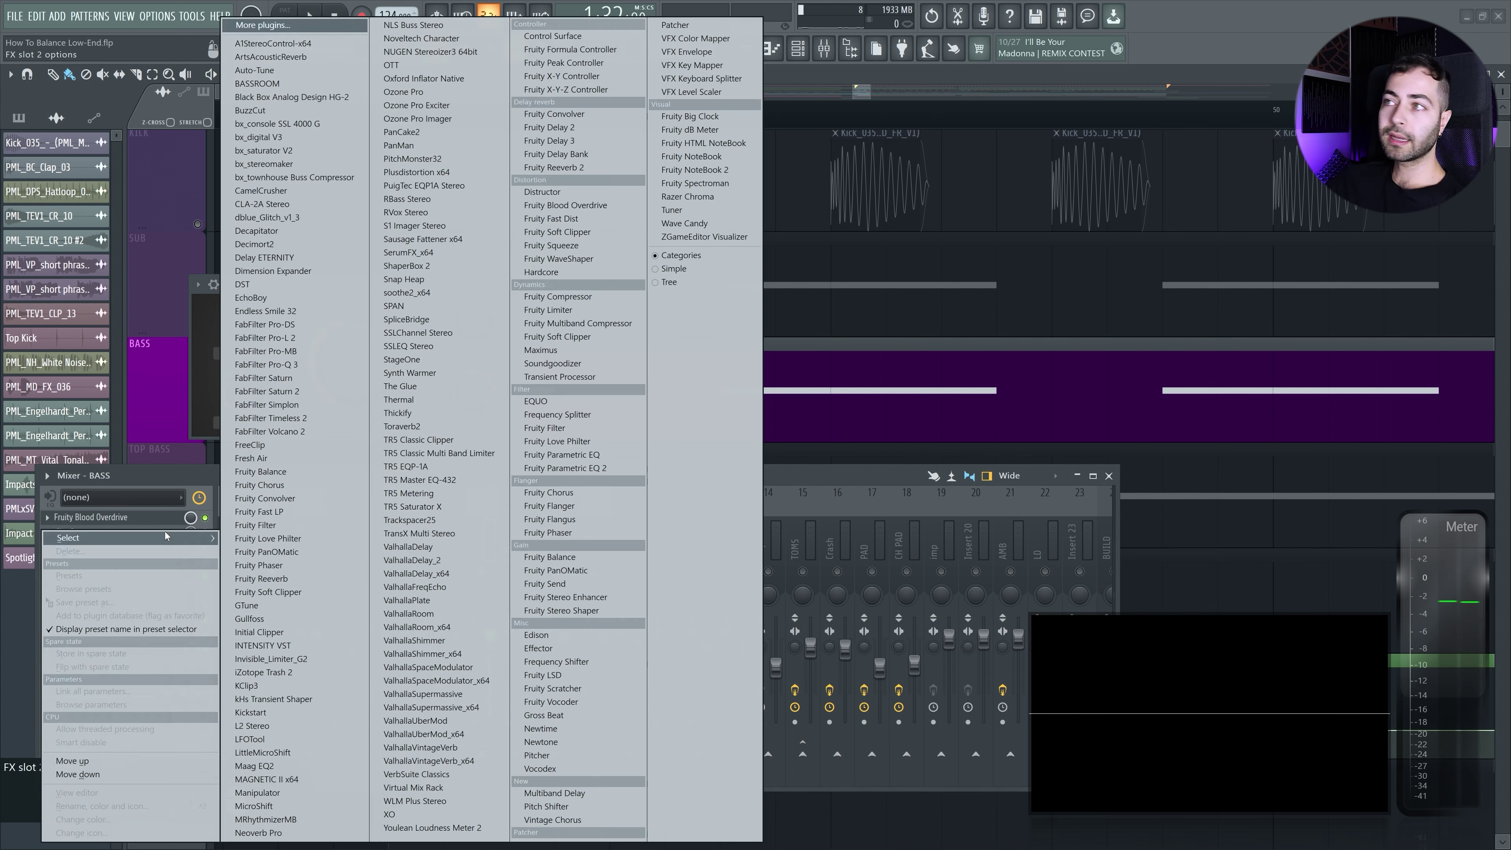
pyautogui.click(570, 261)
pyautogui.moveTo(250, 182); pyautogui.dragTo(326, 282)
pyautogui.click(225, 283)
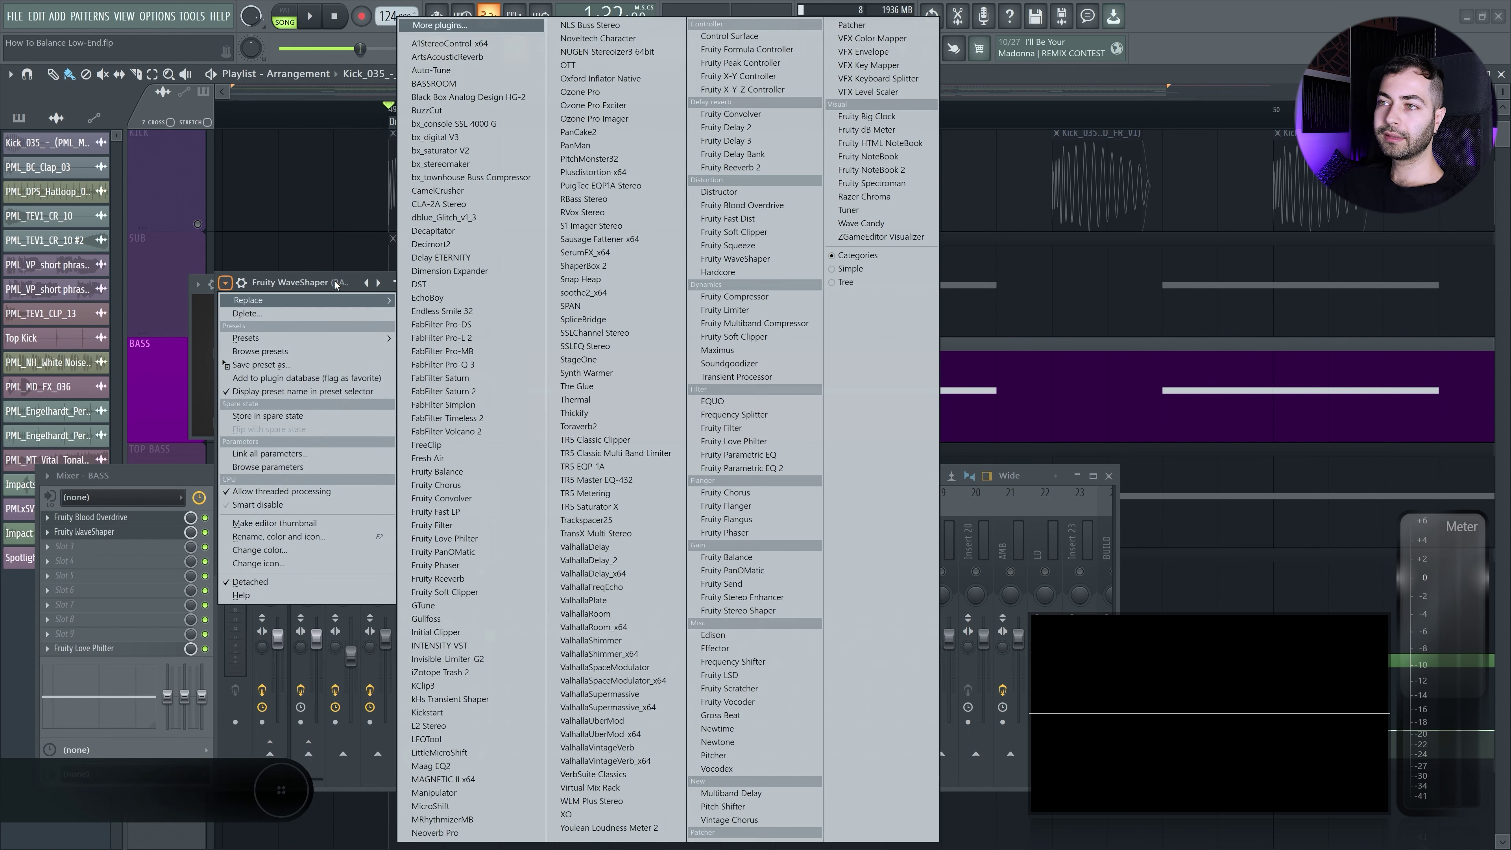
pyautogui.click(335, 285)
pyautogui.click(517, 284)
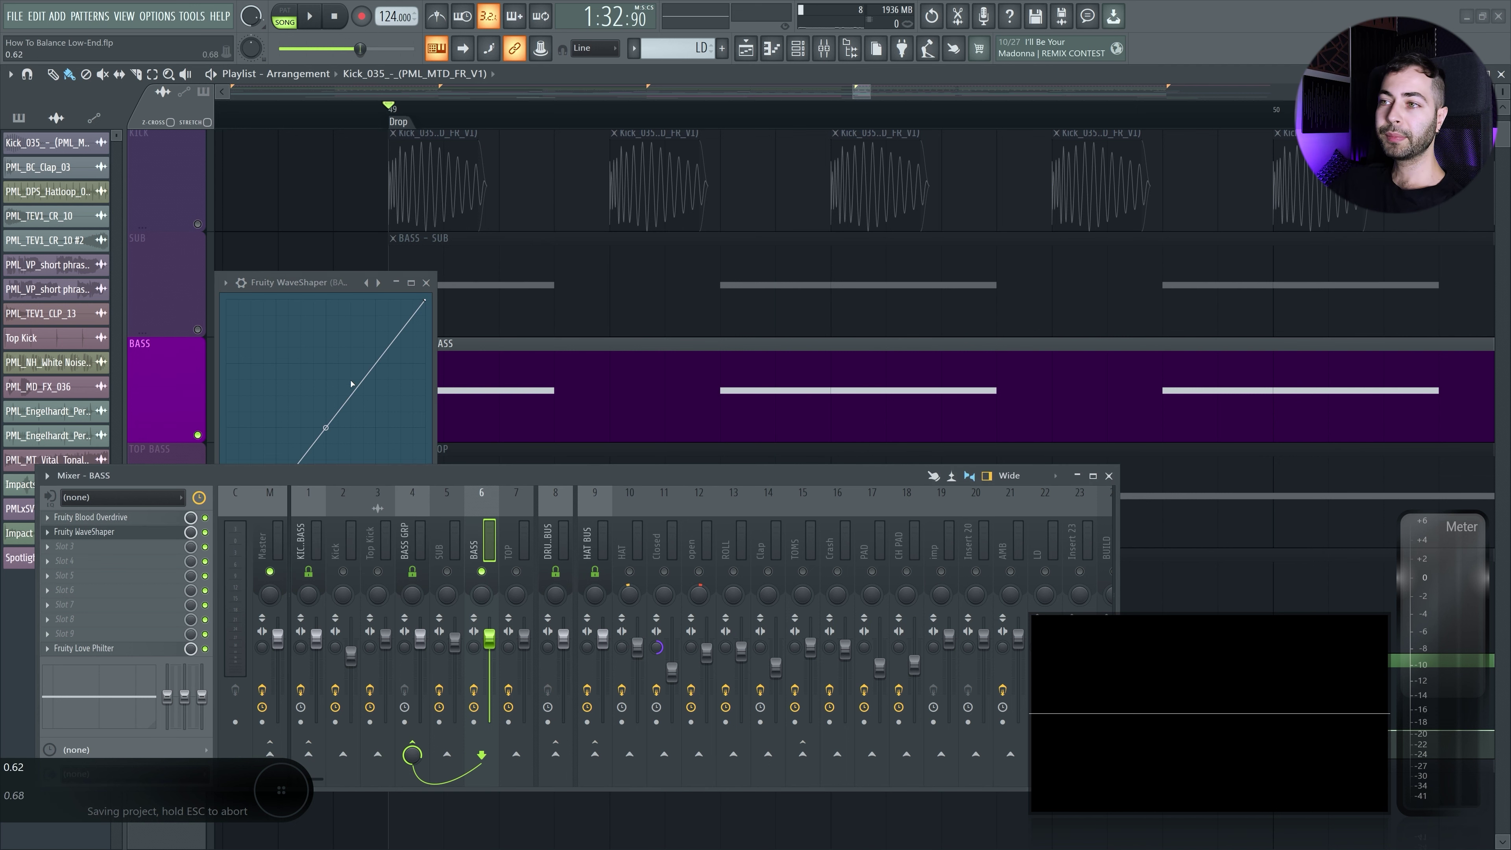
# - Try bending the WaveShaper curve strongly upward and downward, and return it to a straight line at 0% tension
pyautogui.moveTo(326, 428); pyautogui.dragTo(326, 325)
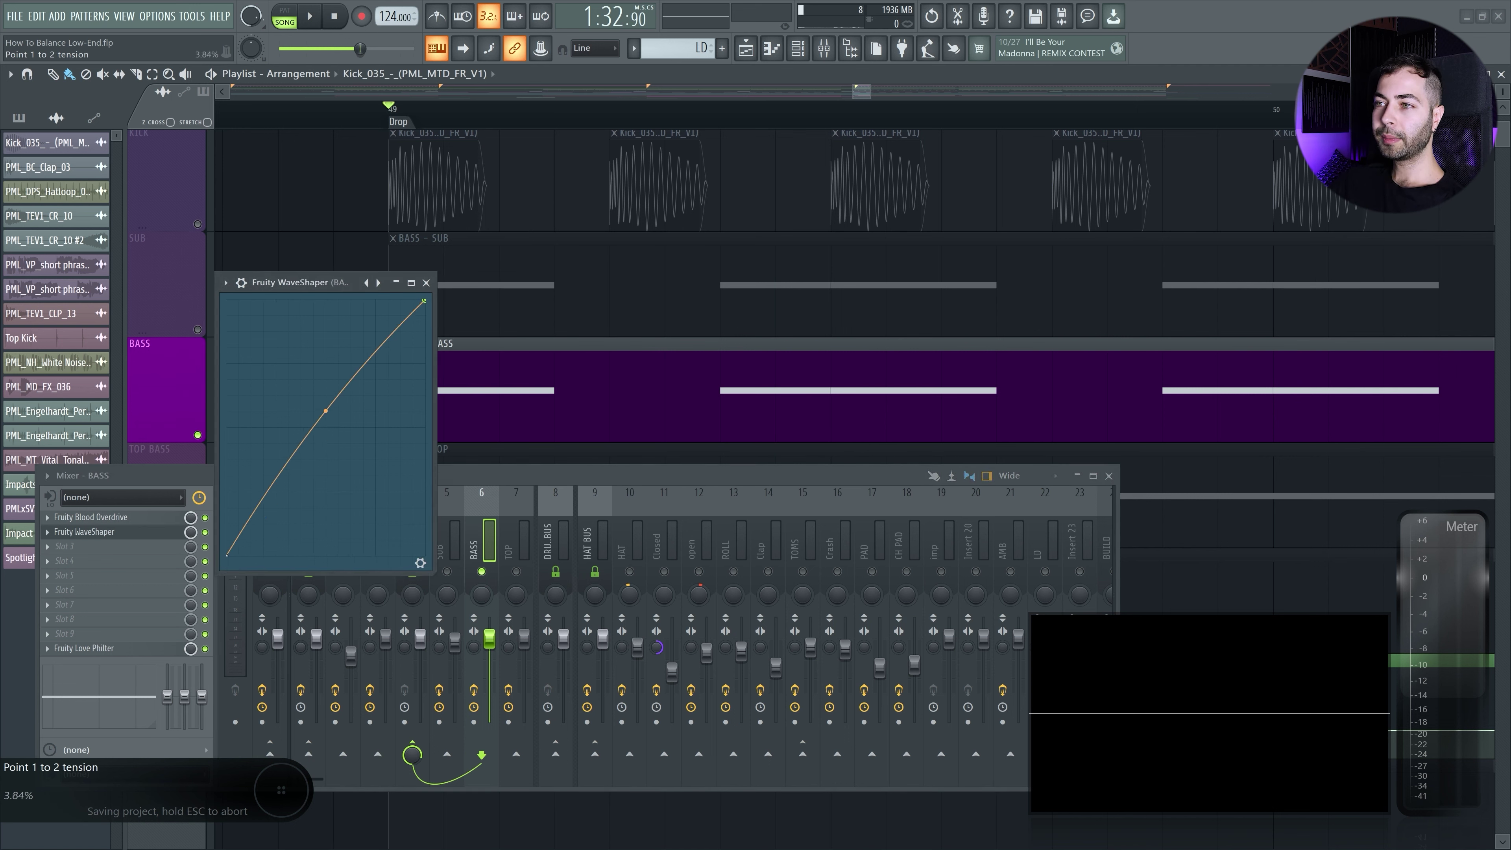
pyautogui.moveTo(325, 411)
pyautogui.mouseDown()
pyautogui.moveTo(326, 357)
pyautogui.moveTo(325, 404)
pyautogui.mouseUp()
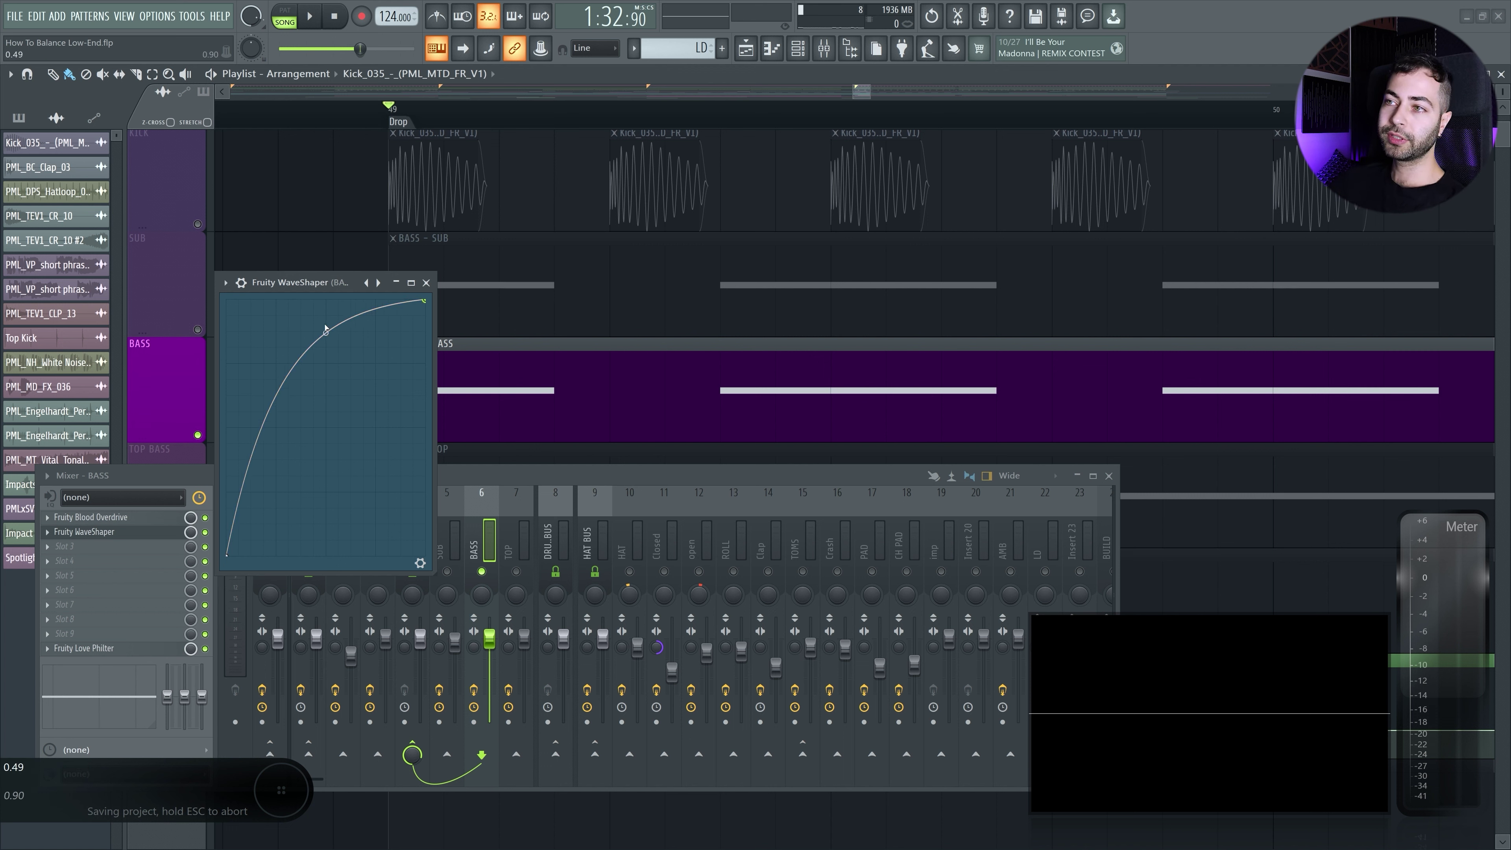
pyautogui.moveTo(326, 331); pyautogui.dragTo(326, 496)
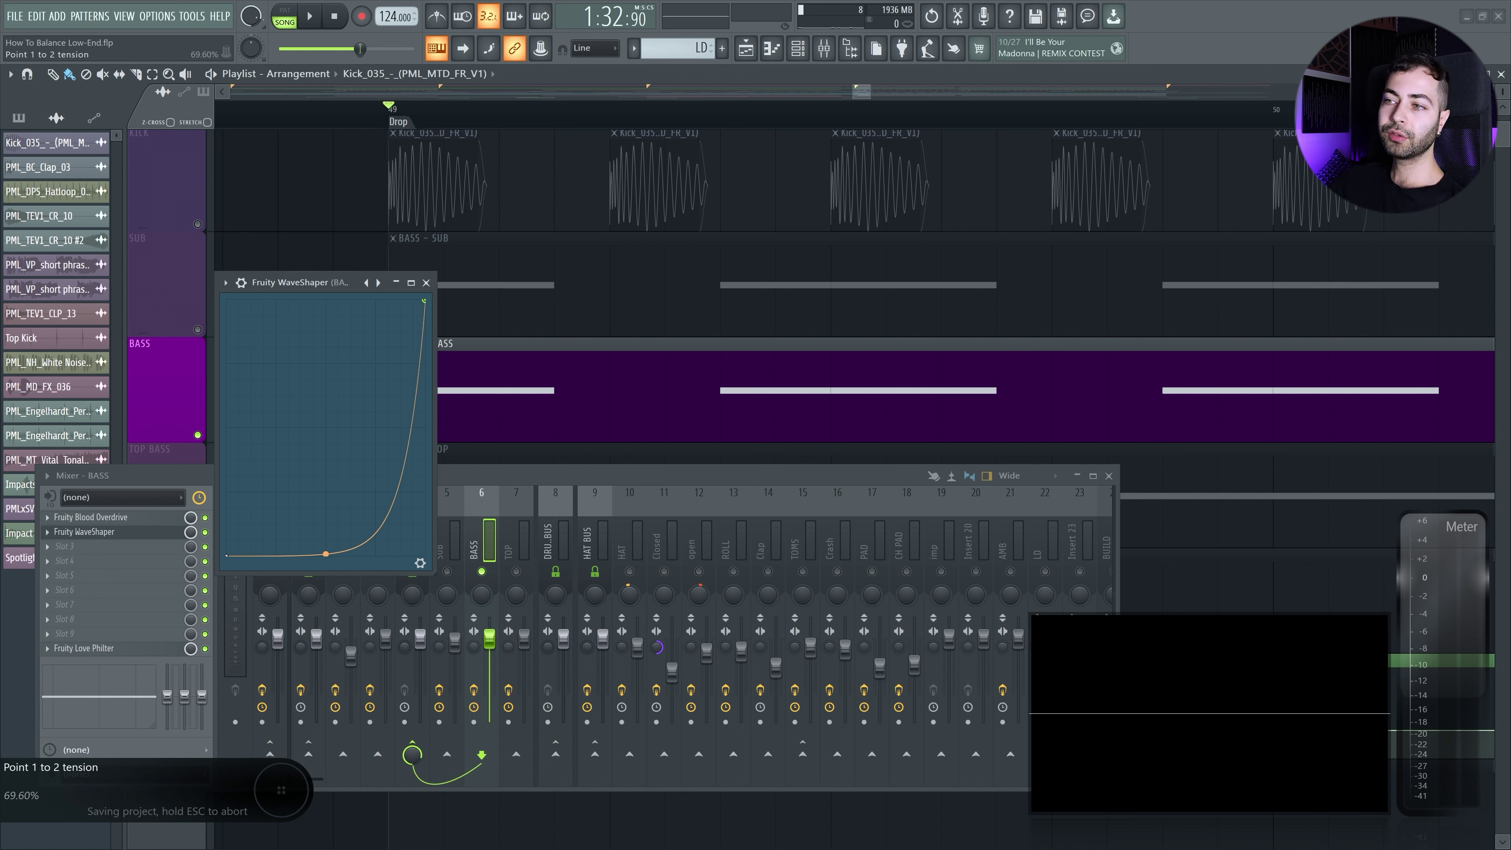
pyautogui.moveTo(326, 554); pyautogui.dragTo(326, 427)
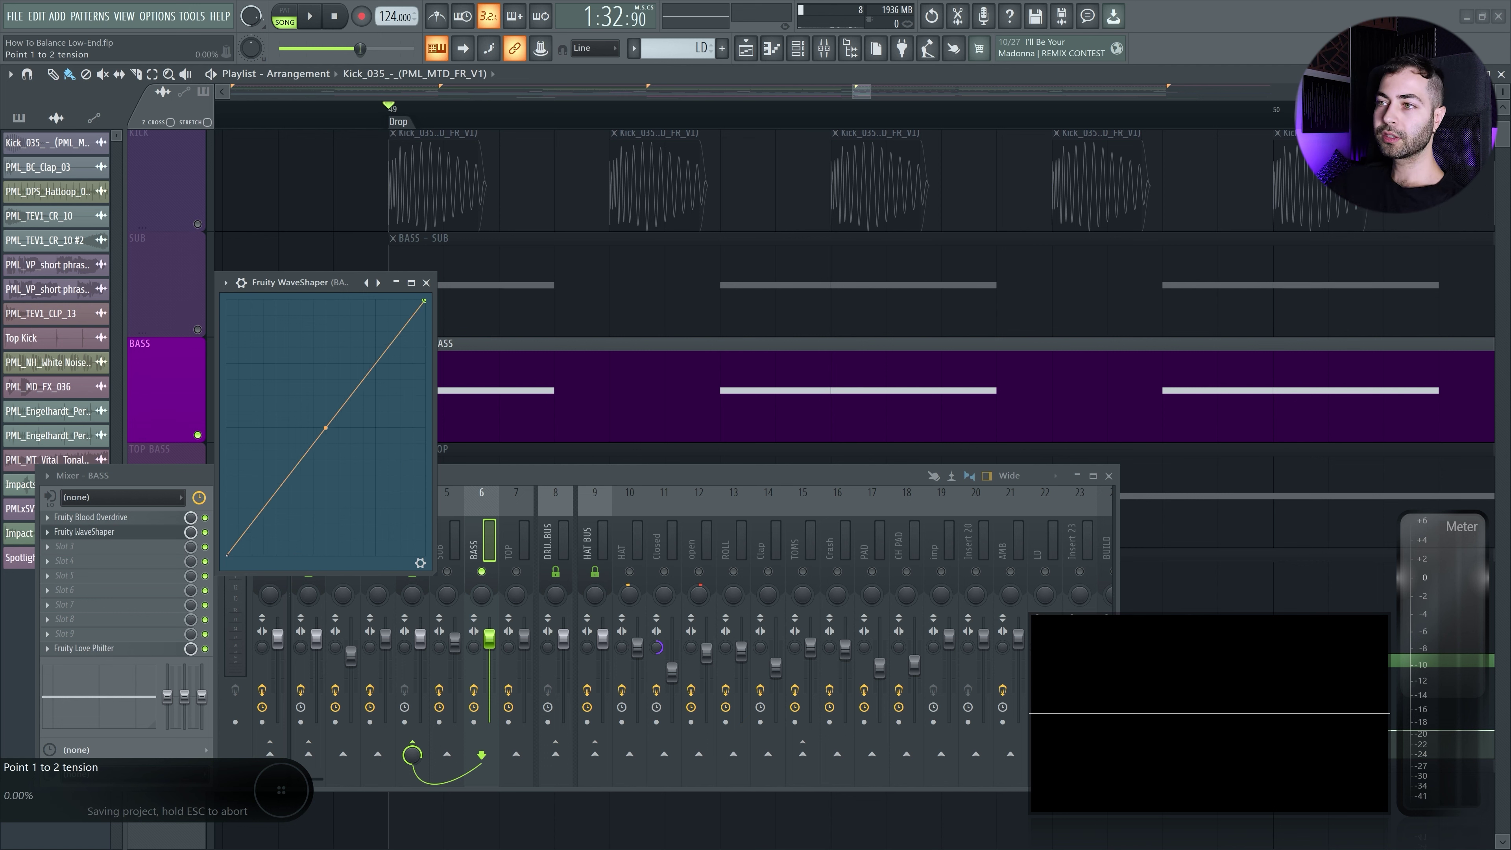
pyautogui.moveTo(262, 285); pyautogui.dragTo(307, 333)
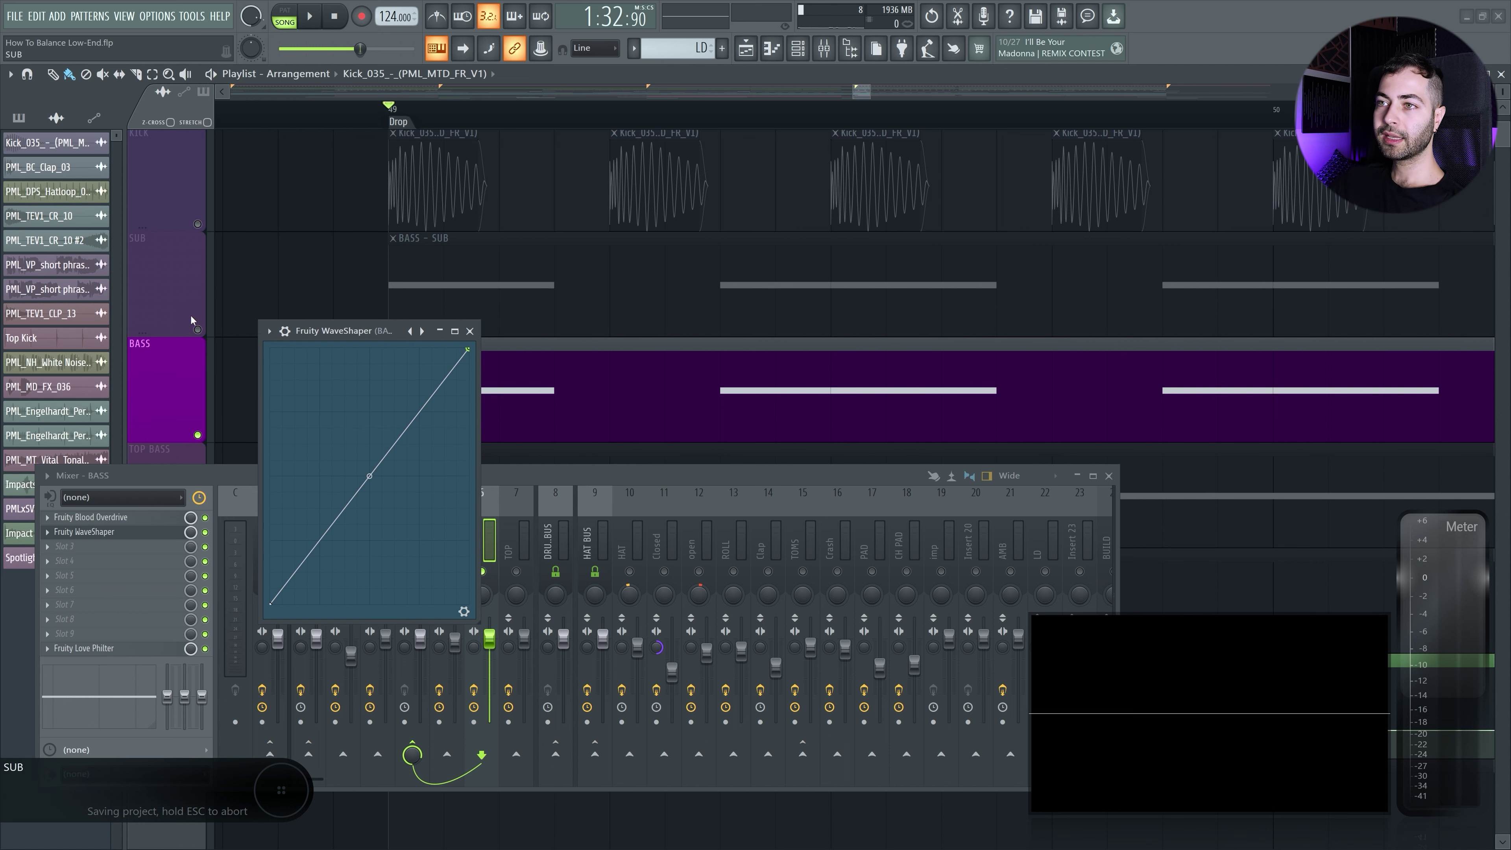
# - Unmute the KICK and TOP KICK playlist tracks, keep SUB muted, and move the WaveShaper window below the clips
pyautogui.click(197, 329)
pyautogui.click(197, 224)
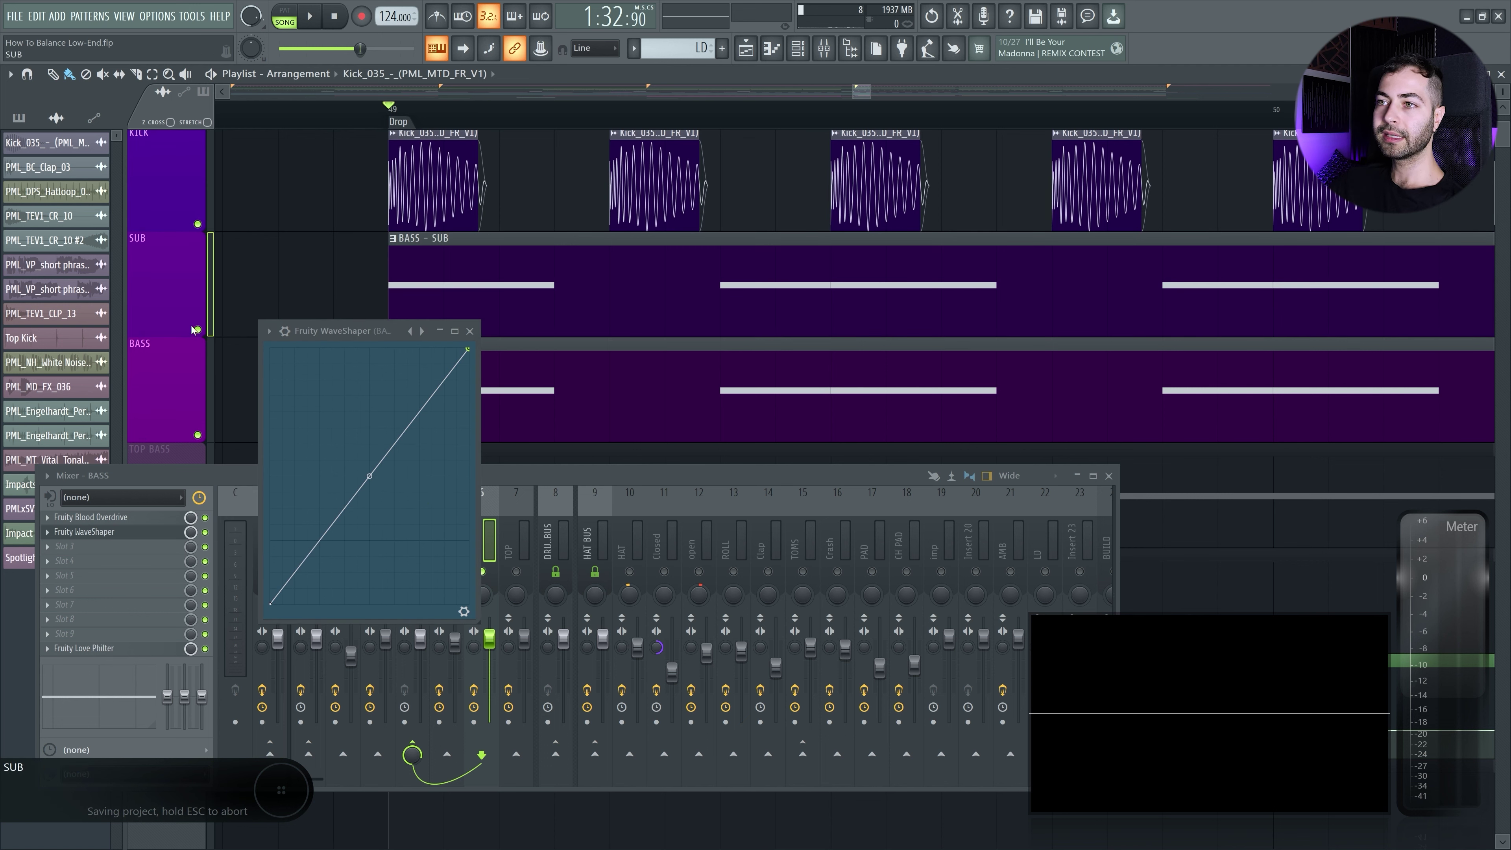
pyautogui.click(198, 329)
pyautogui.scroll(1, 283, 318)
pyautogui.click(197, 231)
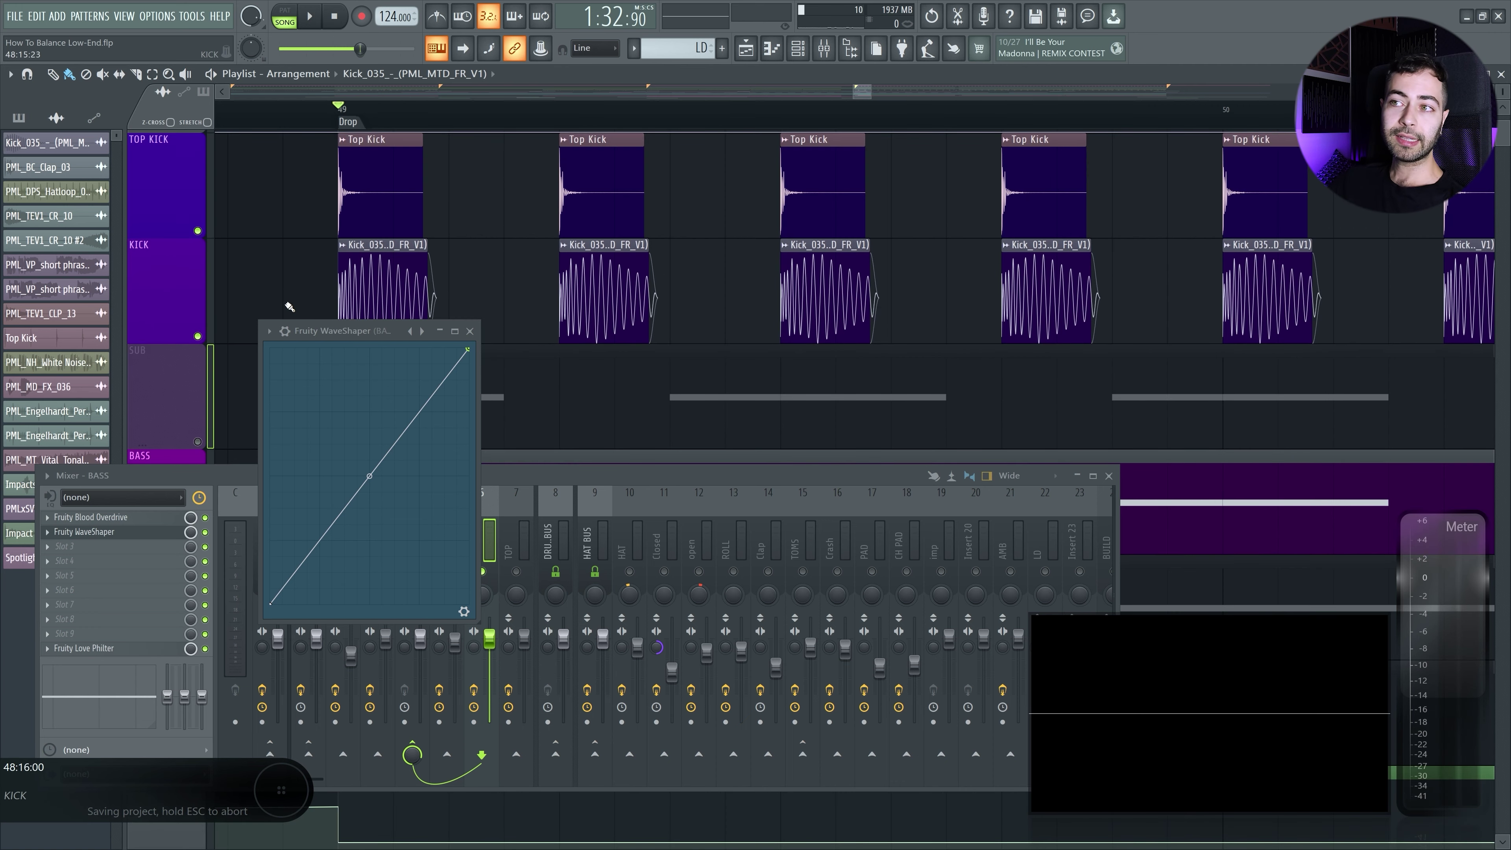
pyautogui.moveTo(320, 331); pyautogui.dragTo(317, 430)
pyautogui.scroll(-1, 347, 309)
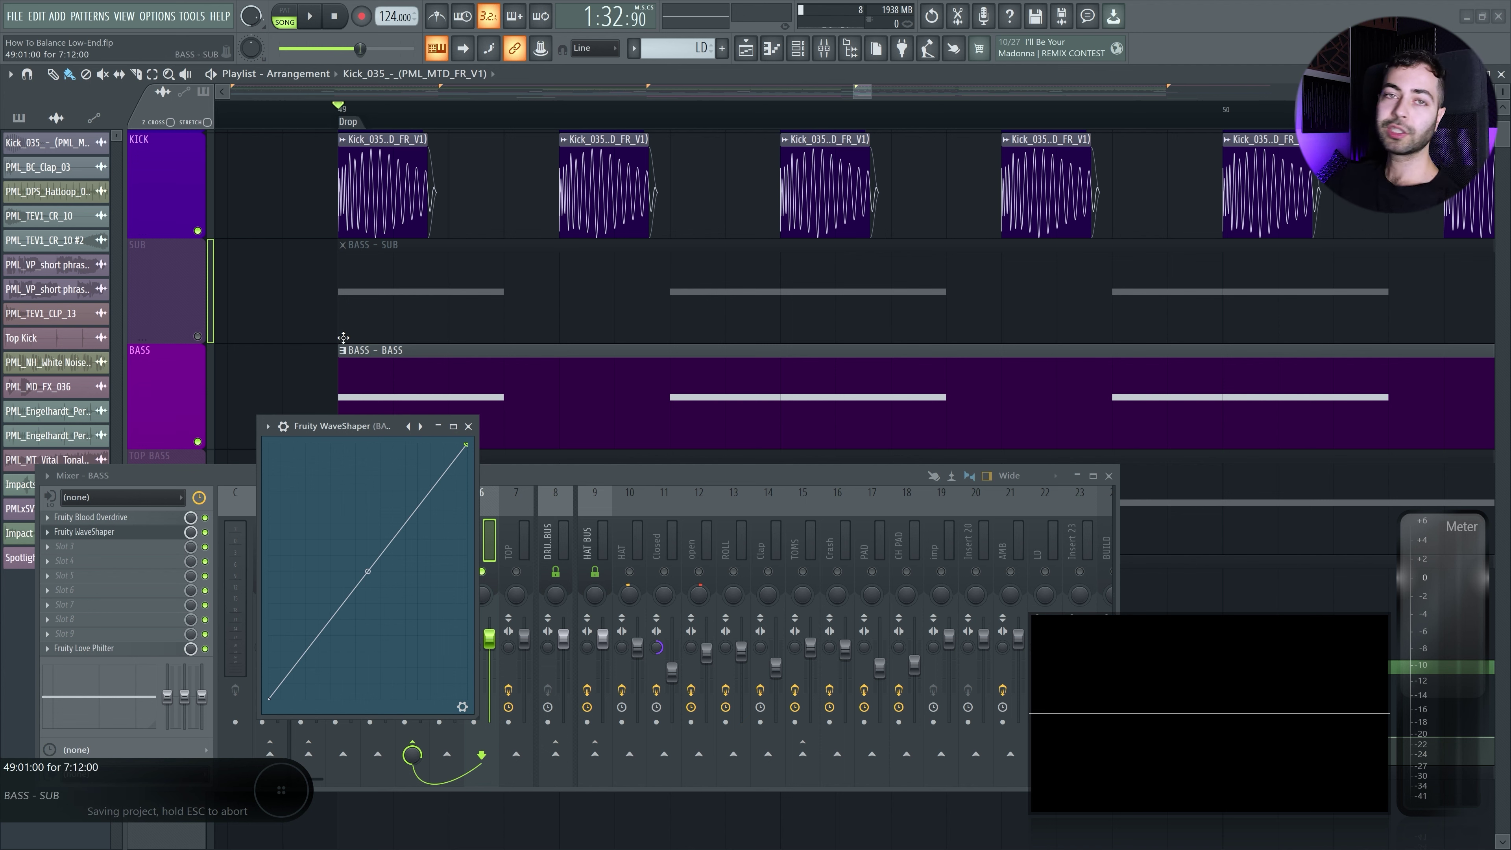
pyautogui.moveTo(355, 431); pyautogui.dragTo(358, 415)
# - Bend the bass WaveShaper curve slightly upward during playback and lower the BASS fader to -5.0 dB
pyautogui.press('space')
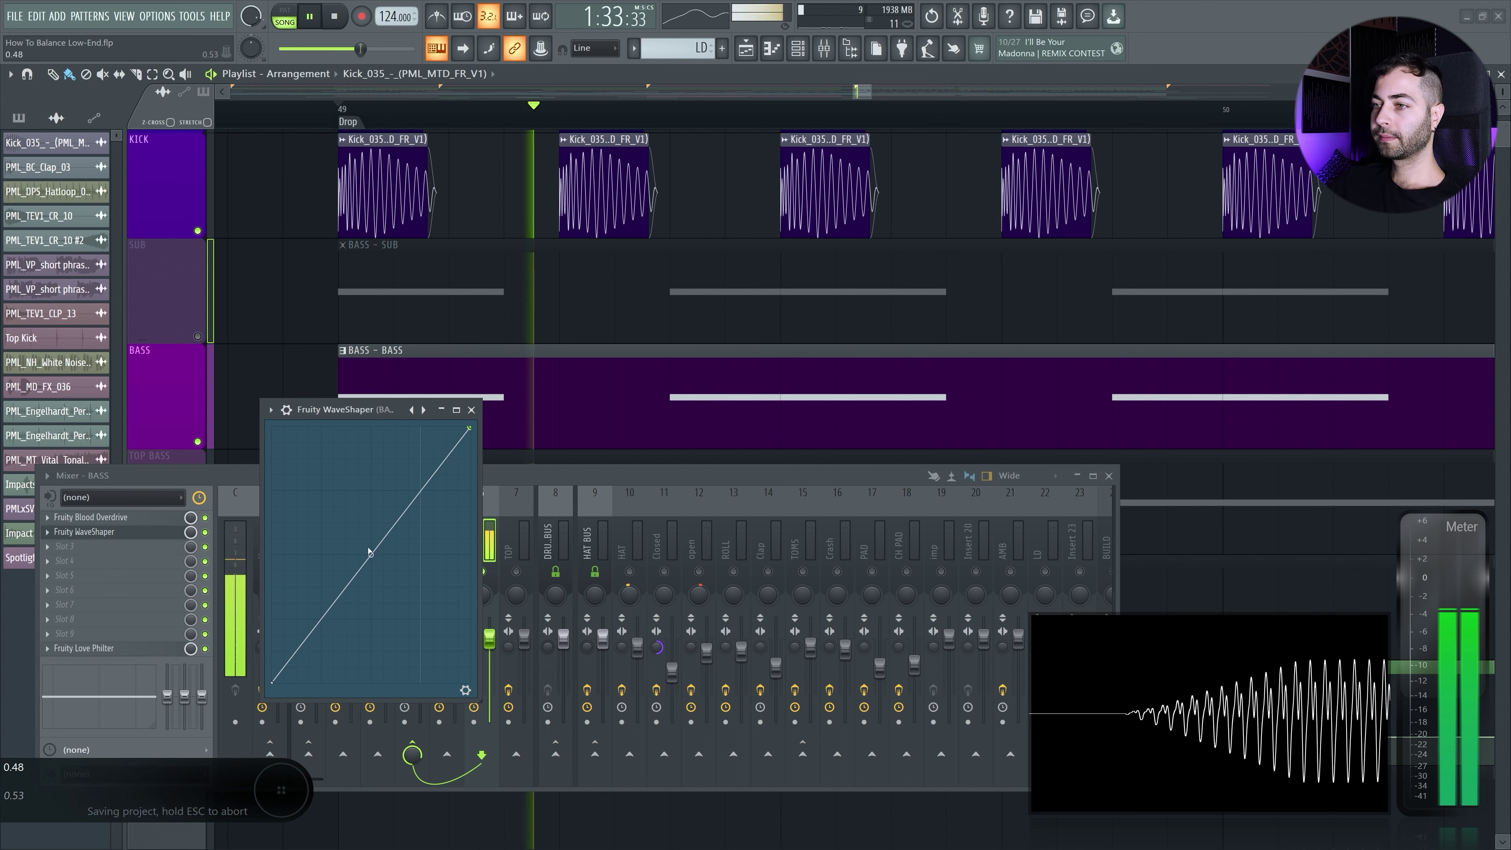
pyautogui.moveTo(371, 555)
pyautogui.mouseDown()
pyautogui.moveTo(371, 483)
pyautogui.moveTo(371, 554)
pyautogui.mouseUp()
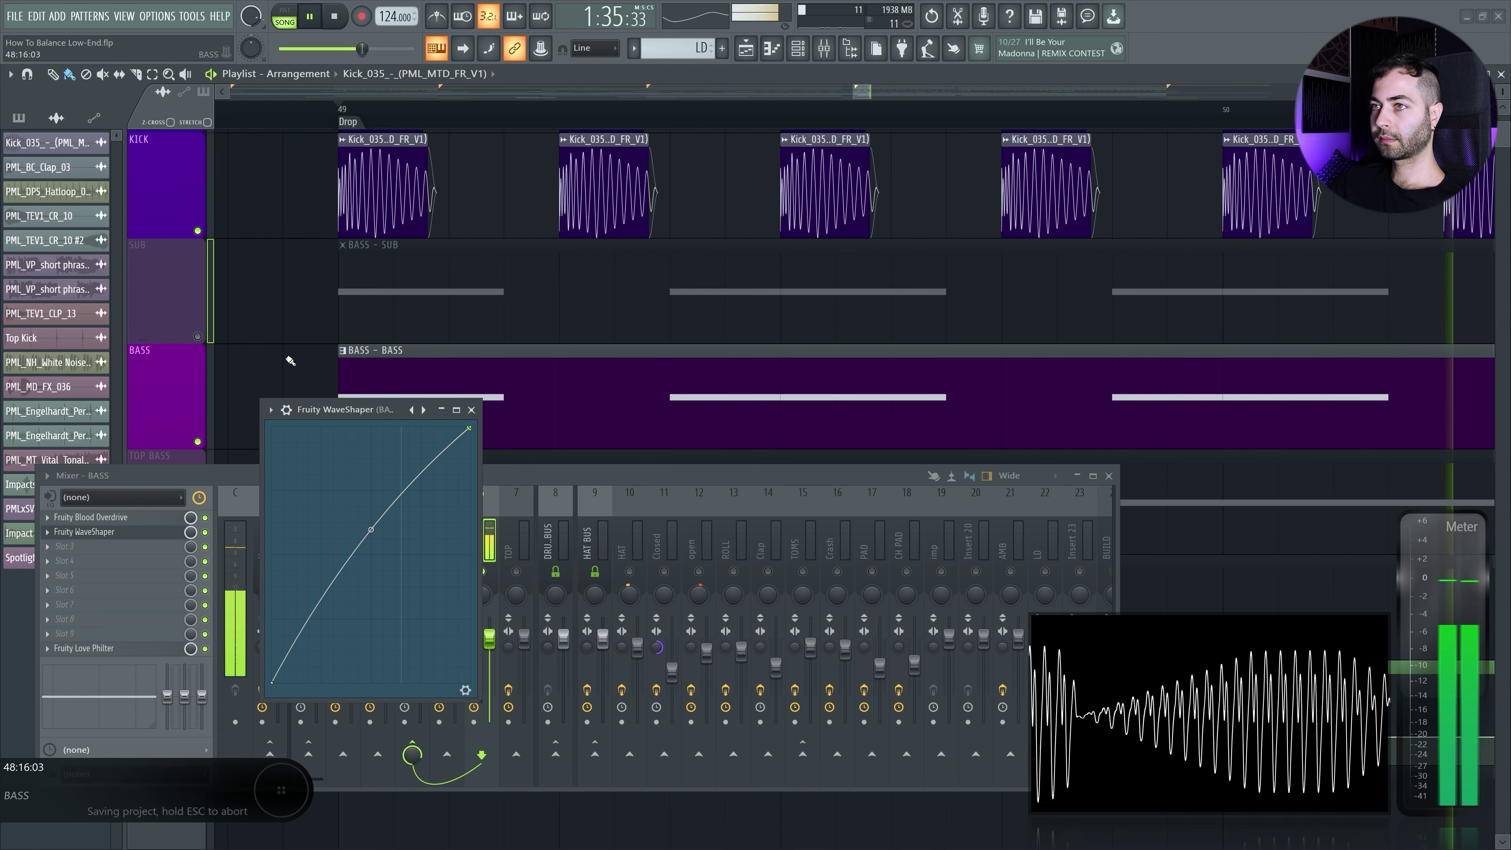
pyautogui.click(522, 470)
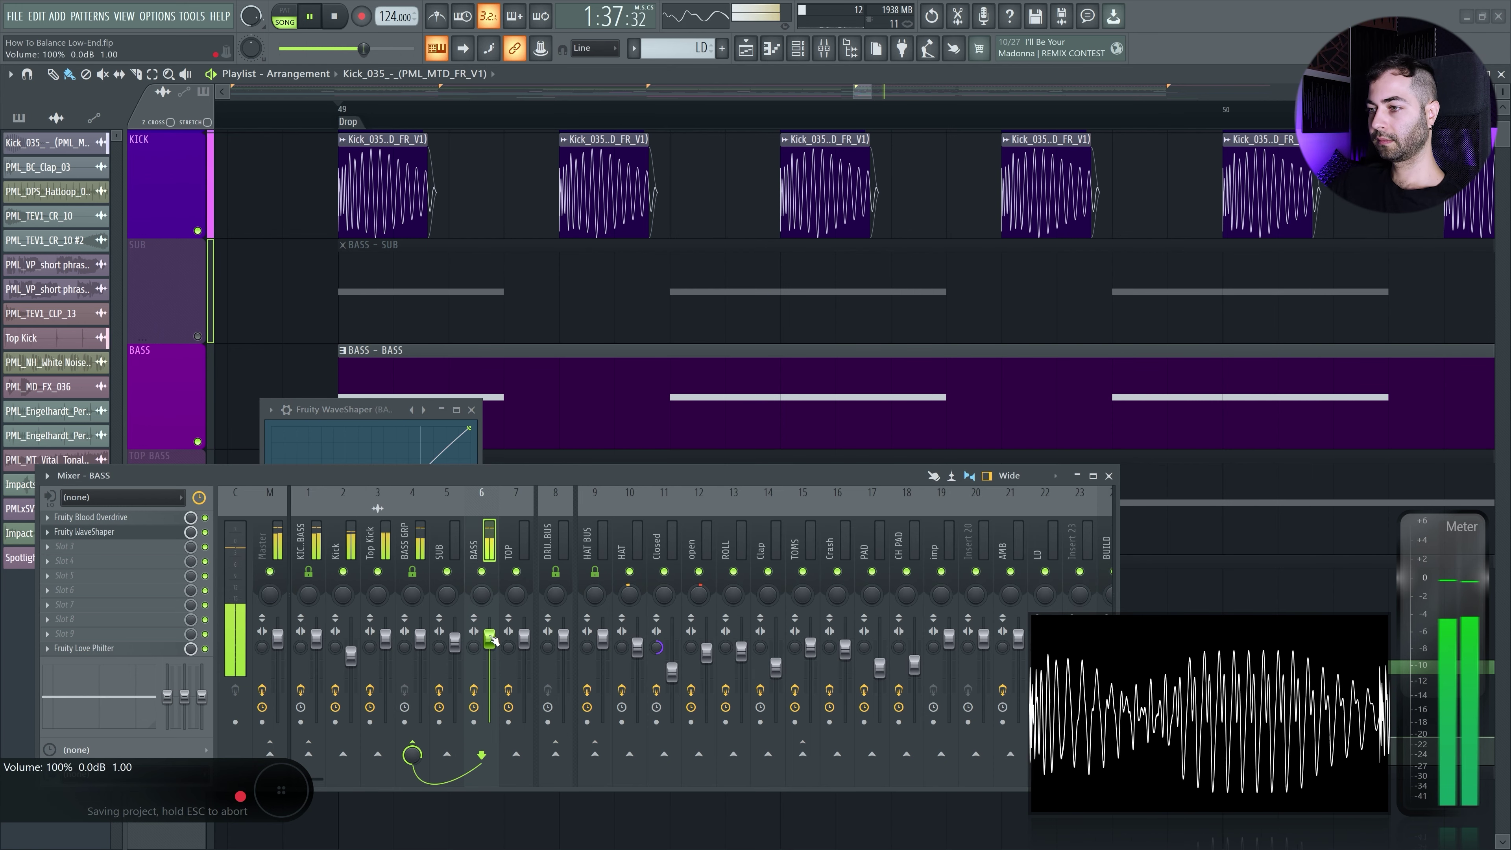
pyautogui.moveTo(489, 638)
pyautogui.mouseDown()
pyautogui.moveTo(489, 722)
pyautogui.moveTo(489, 656)
pyautogui.mouseUp()
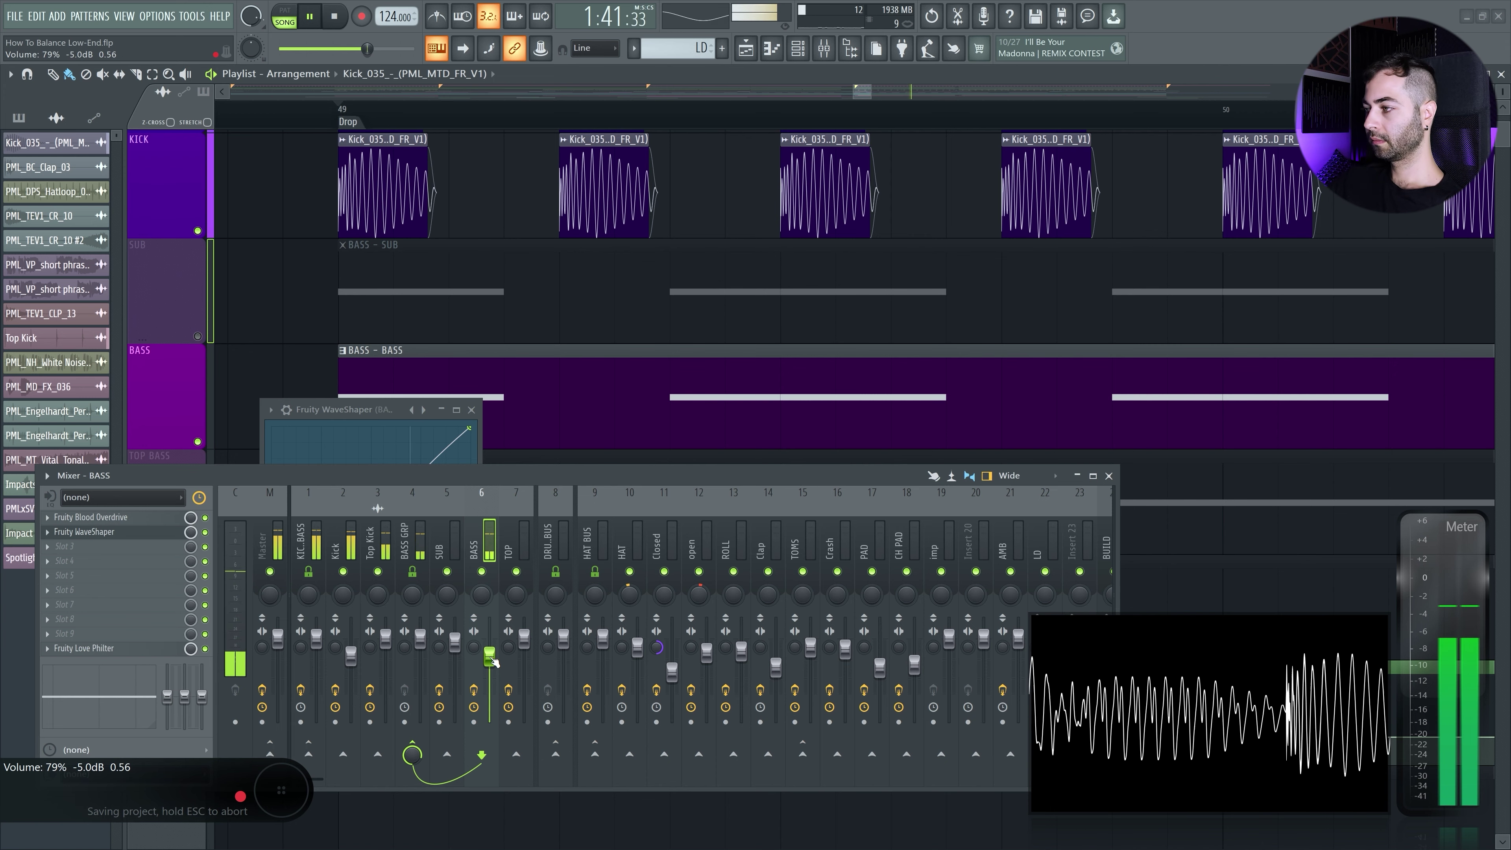
# - Compare the bass with the WaveShaper bypassed, bend its curve slightly further and set the BASS fader to -5.5 dB
pyautogui.click(357, 405)
pyautogui.click(206, 533)
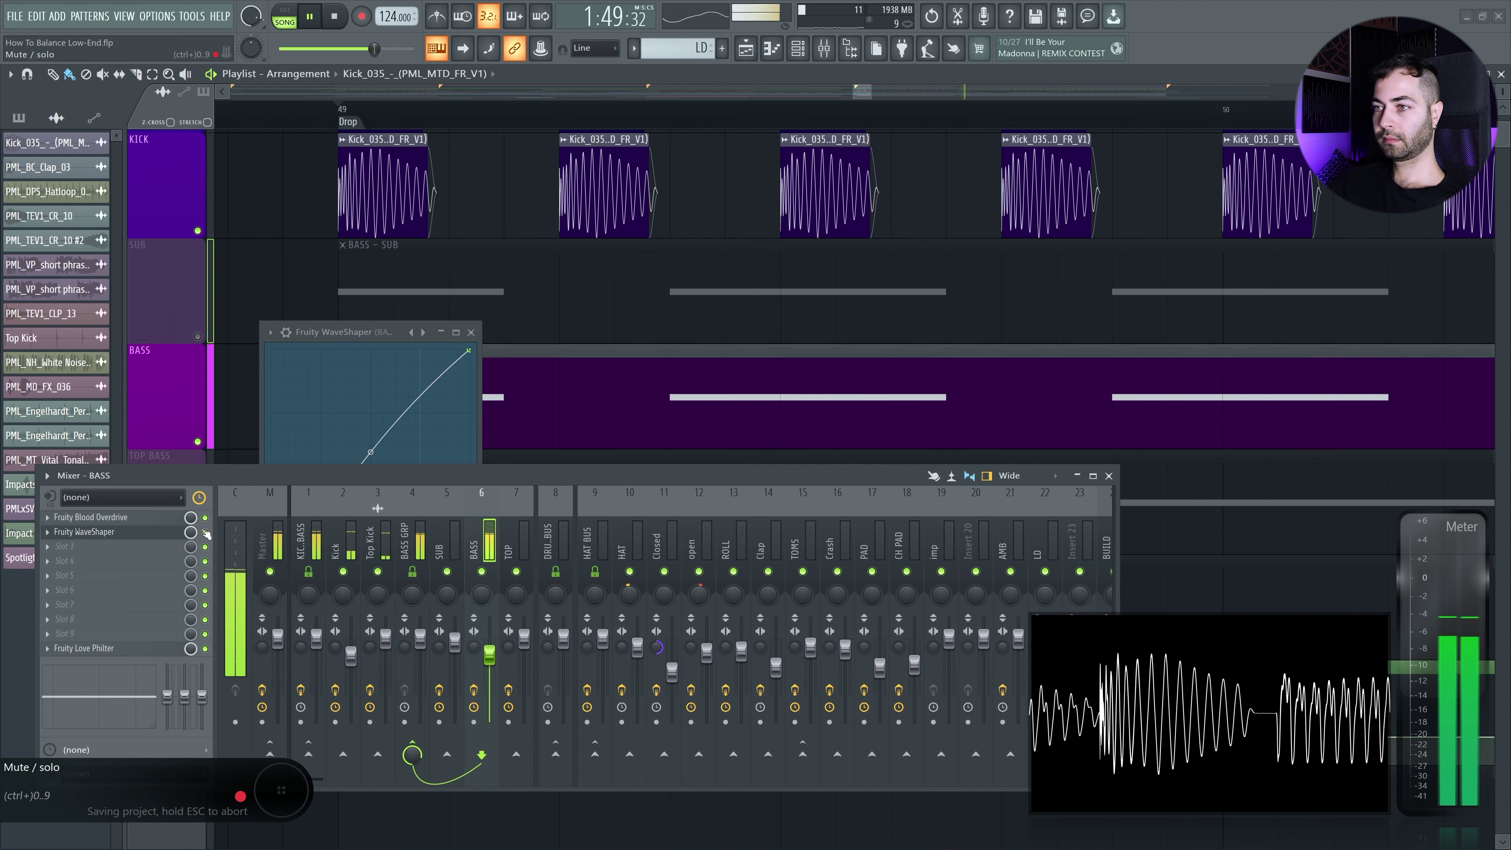
pyautogui.moveTo(371, 452)
pyautogui.mouseDown()
pyautogui.moveTo(370, 407)
pyautogui.moveTo(371, 438)
pyautogui.mouseUp()
pyautogui.moveTo(456, 640); pyautogui.dragTo(456, 644)
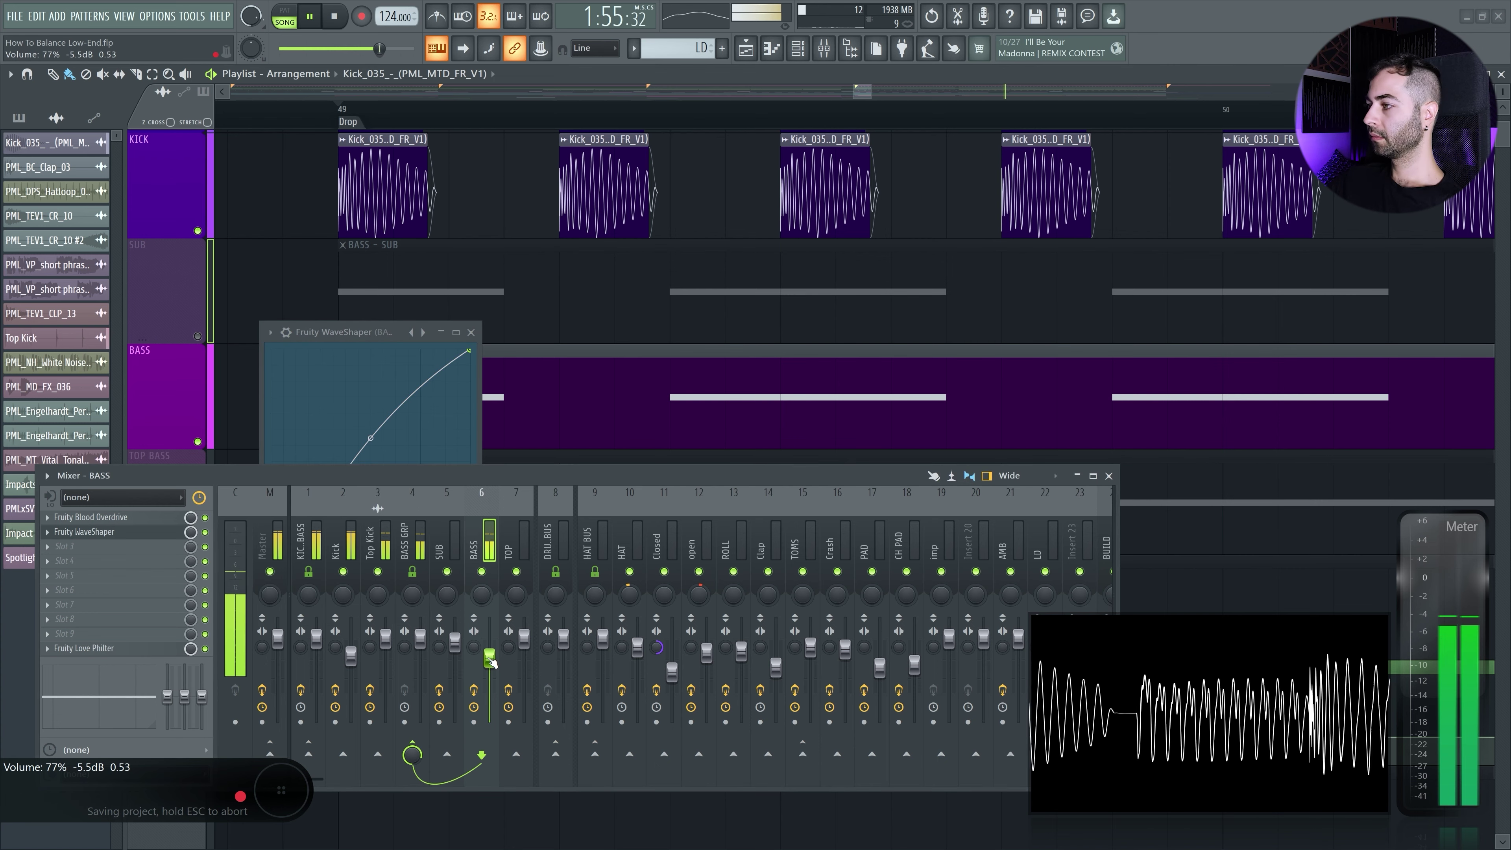
pyautogui.press('space')
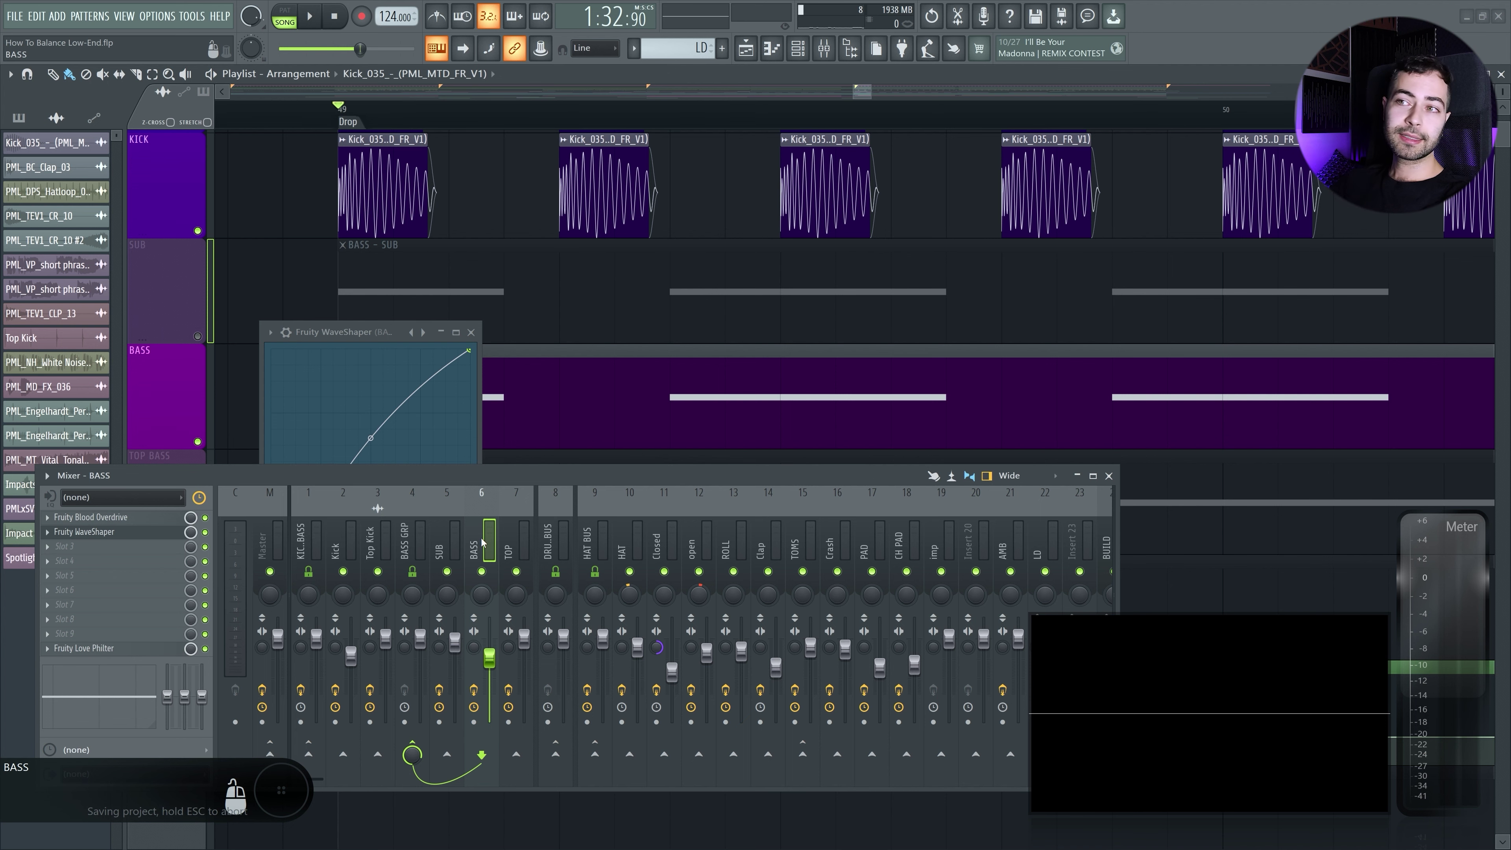
# - Load Fruity Parametric EQ 2 into the third BASS effect slot, enlarge its window and play the drop to view the bass spectrum
pyautogui.click(148, 551)
pyautogui.click(562, 467)
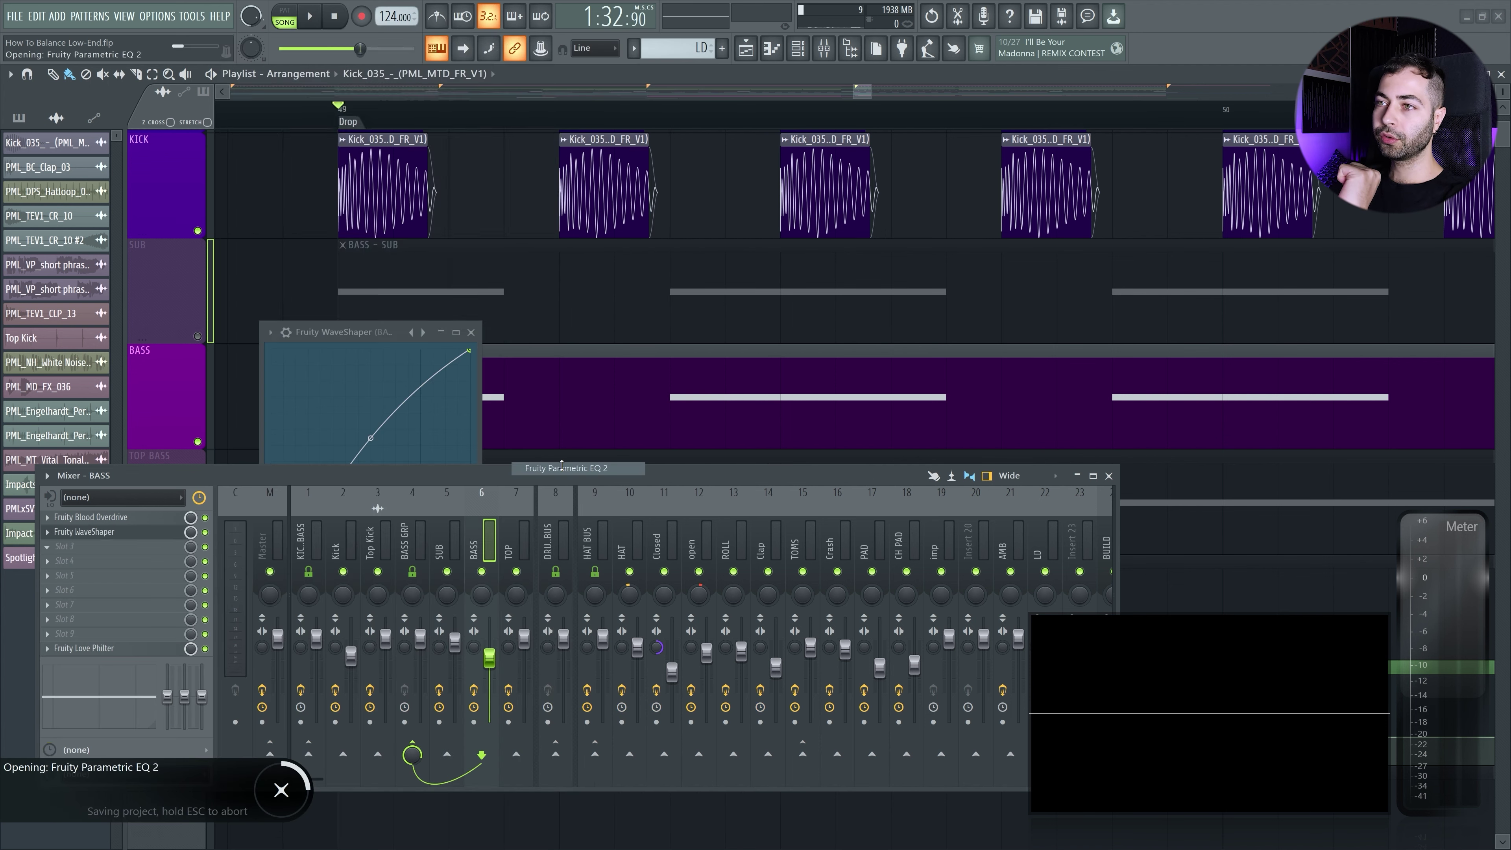
pyautogui.moveTo(560, 331); pyautogui.dragTo(887, 543)
pyautogui.press('space')
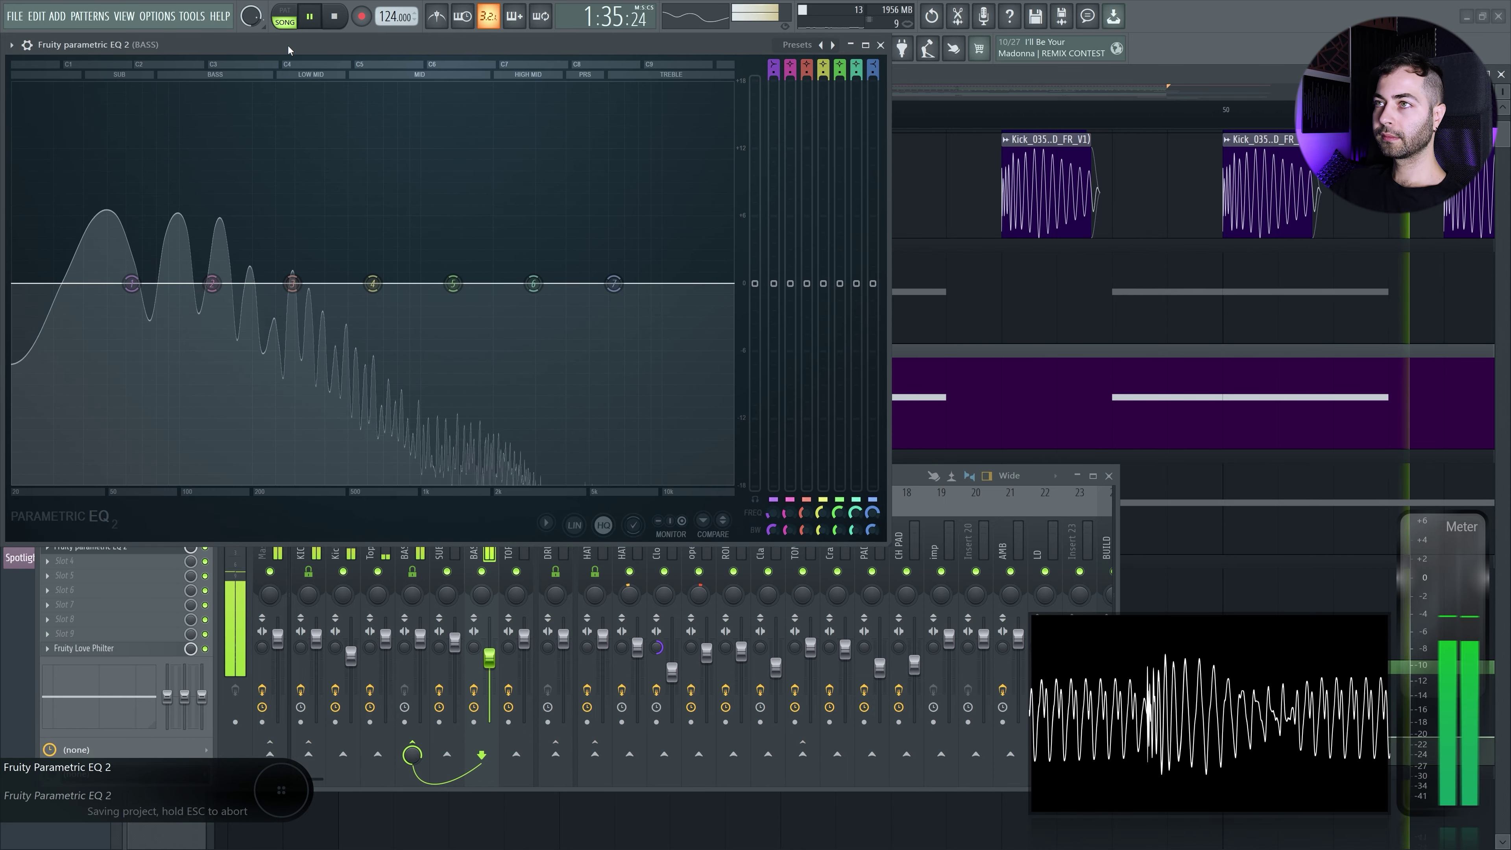
pyautogui.moveTo(289, 44); pyautogui.dragTo(444, 161)
pyautogui.press('space')
# - Set band 1 of the BASS equalizer to a high-pass filter with the Steep 8 order
pyautogui.rightClick(227, 395)
pyautogui.moveTo(262, 447)
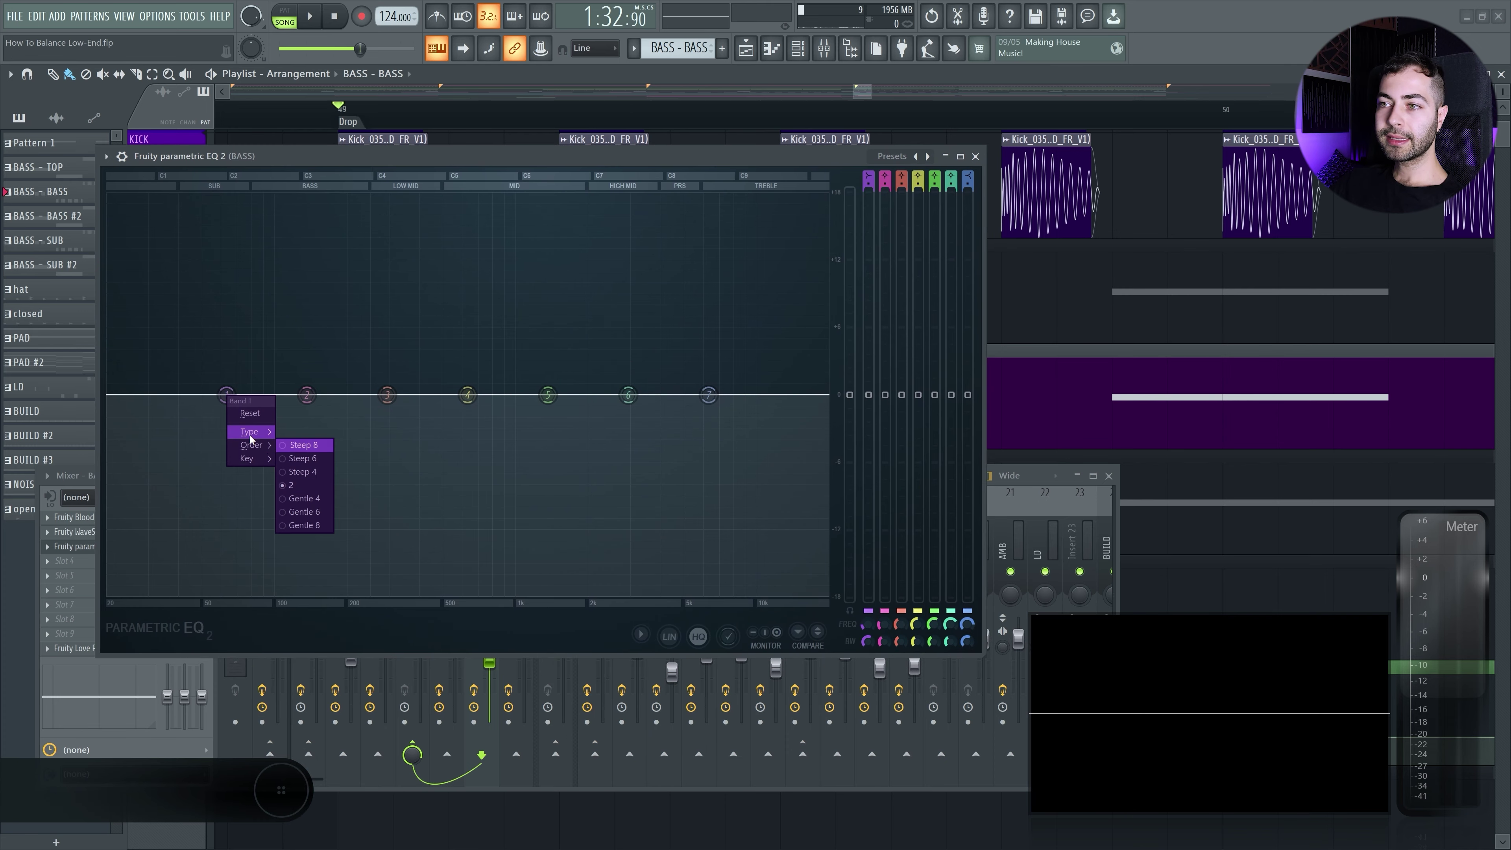
pyautogui.click(300, 470)
pyautogui.click(298, 447)
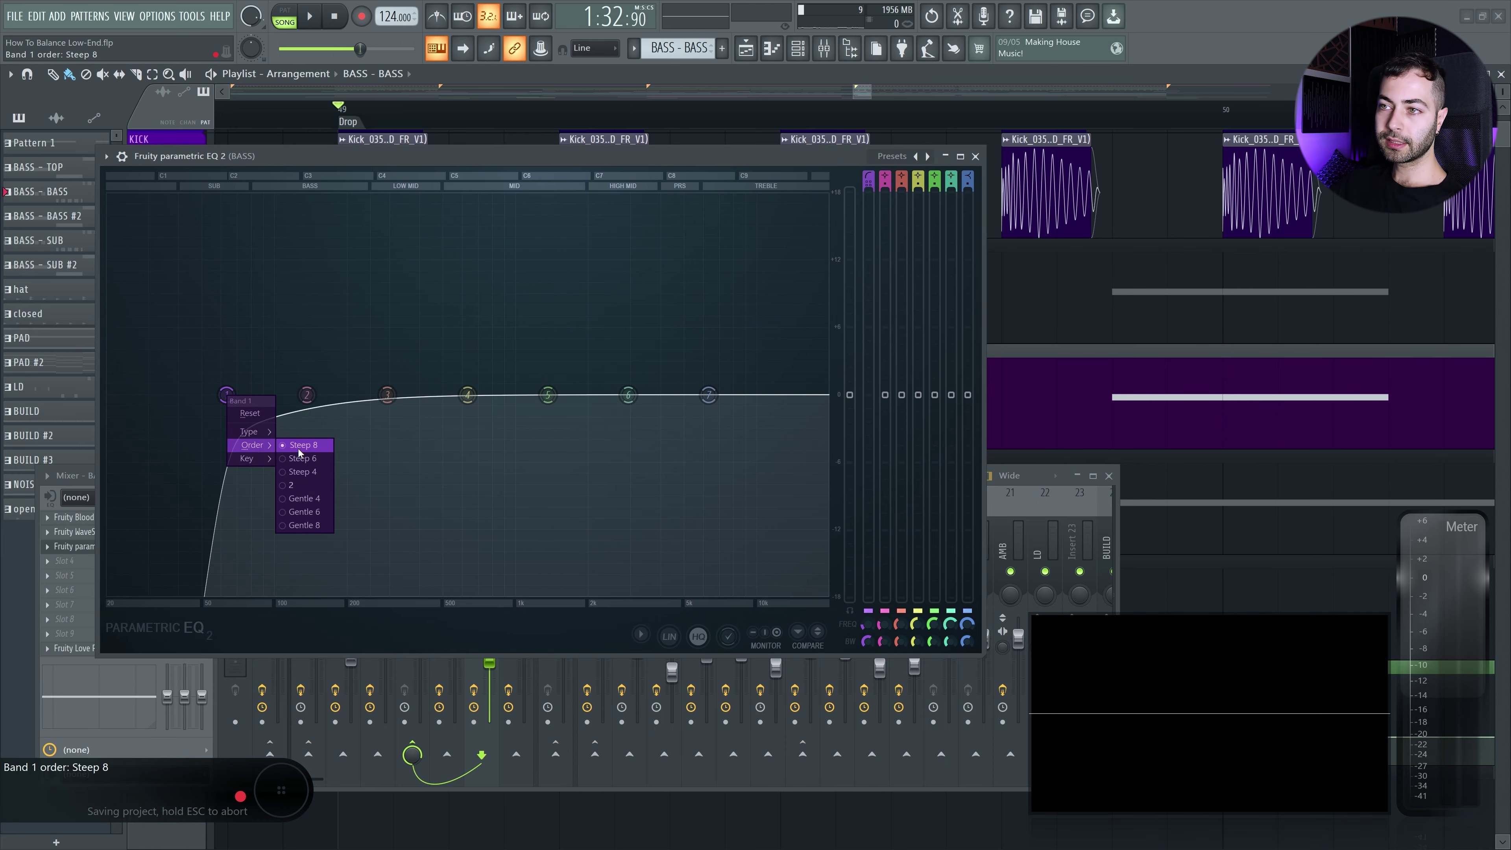
pyautogui.click(292, 448)
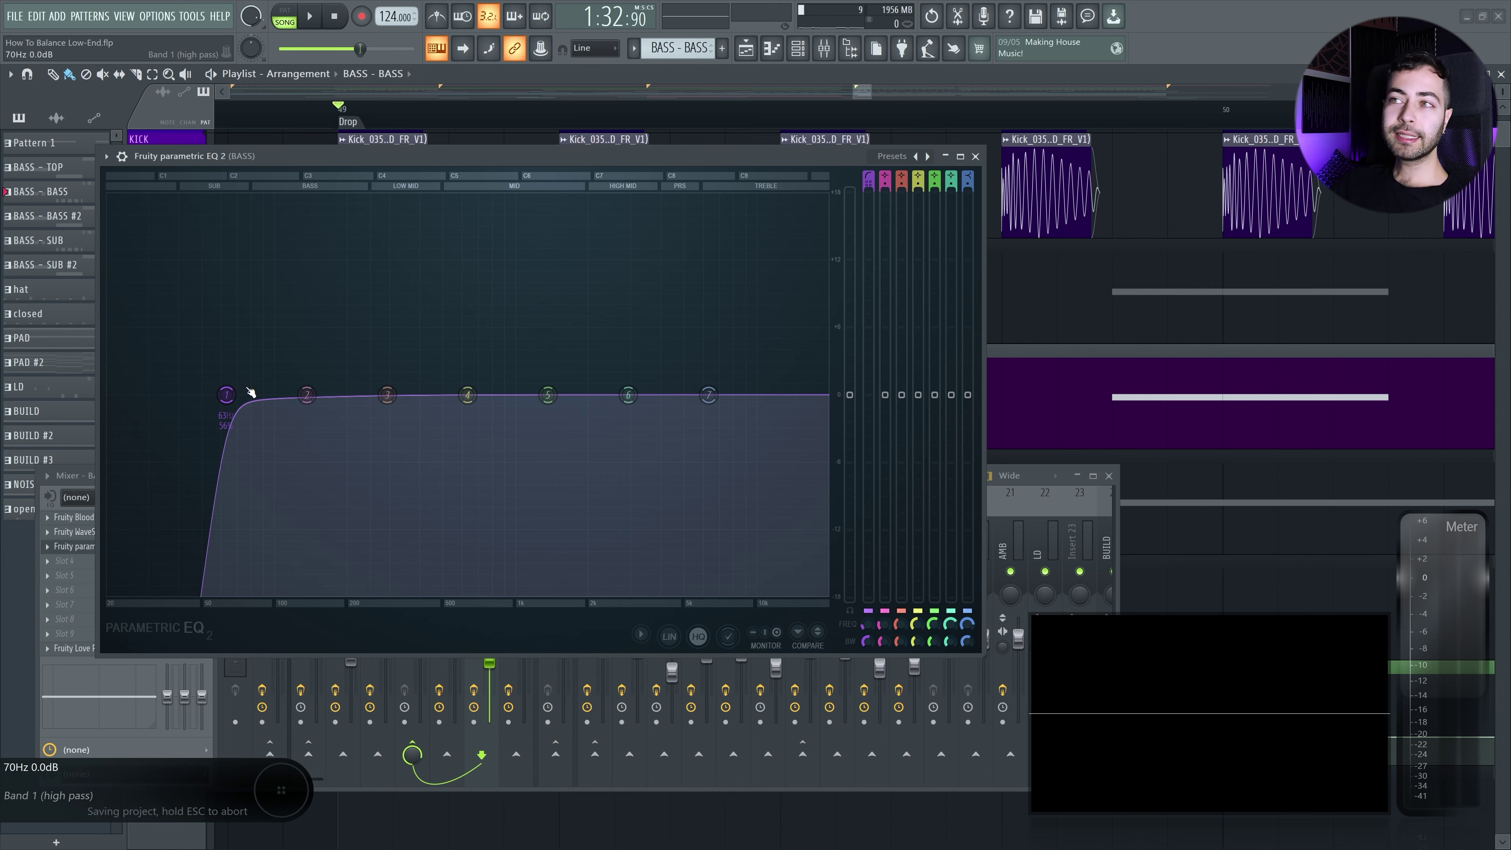
# - Move the BASS equalizer aside and open the SUB track's Parametric EQ 2 to examine its low-pass cutoff
pyautogui.moveTo(280, 159); pyautogui.dragTo(663, 166)
pyautogui.click(457, 526)
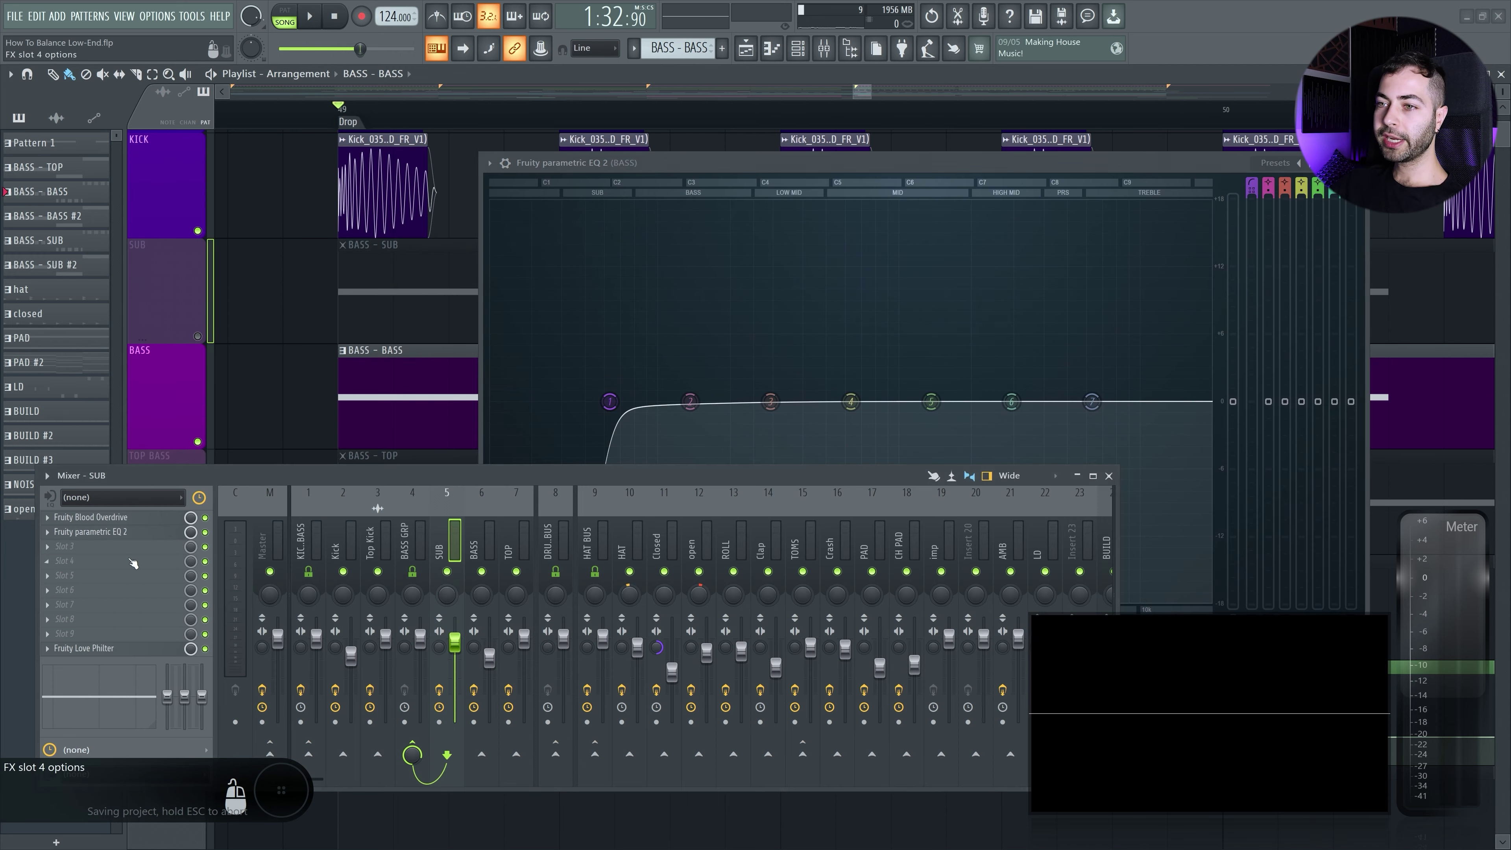
pyautogui.click(90, 532)
pyautogui.moveTo(299, 345); pyautogui.dragTo(297, 198)
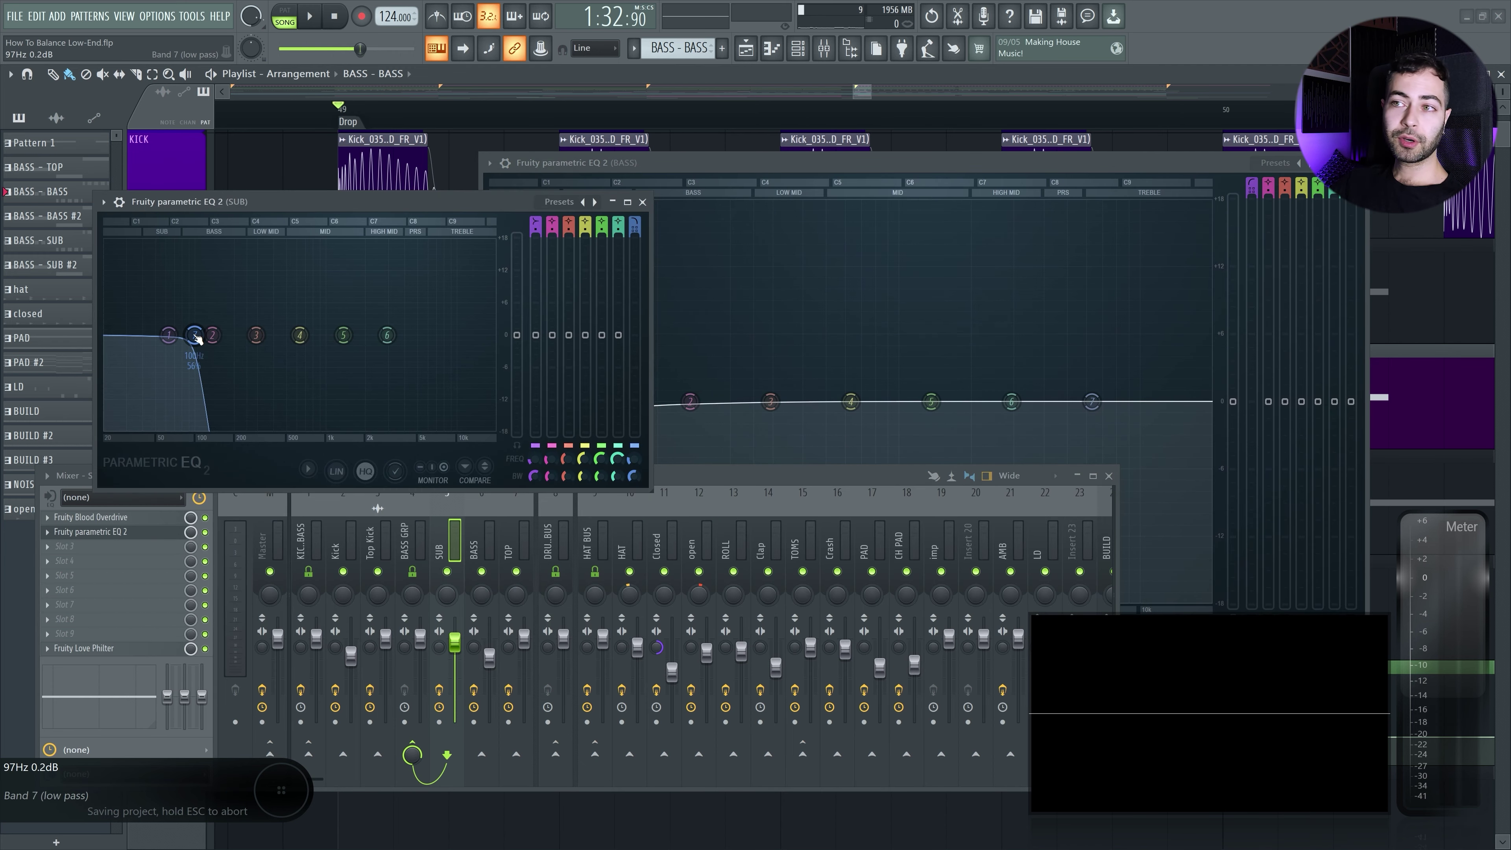
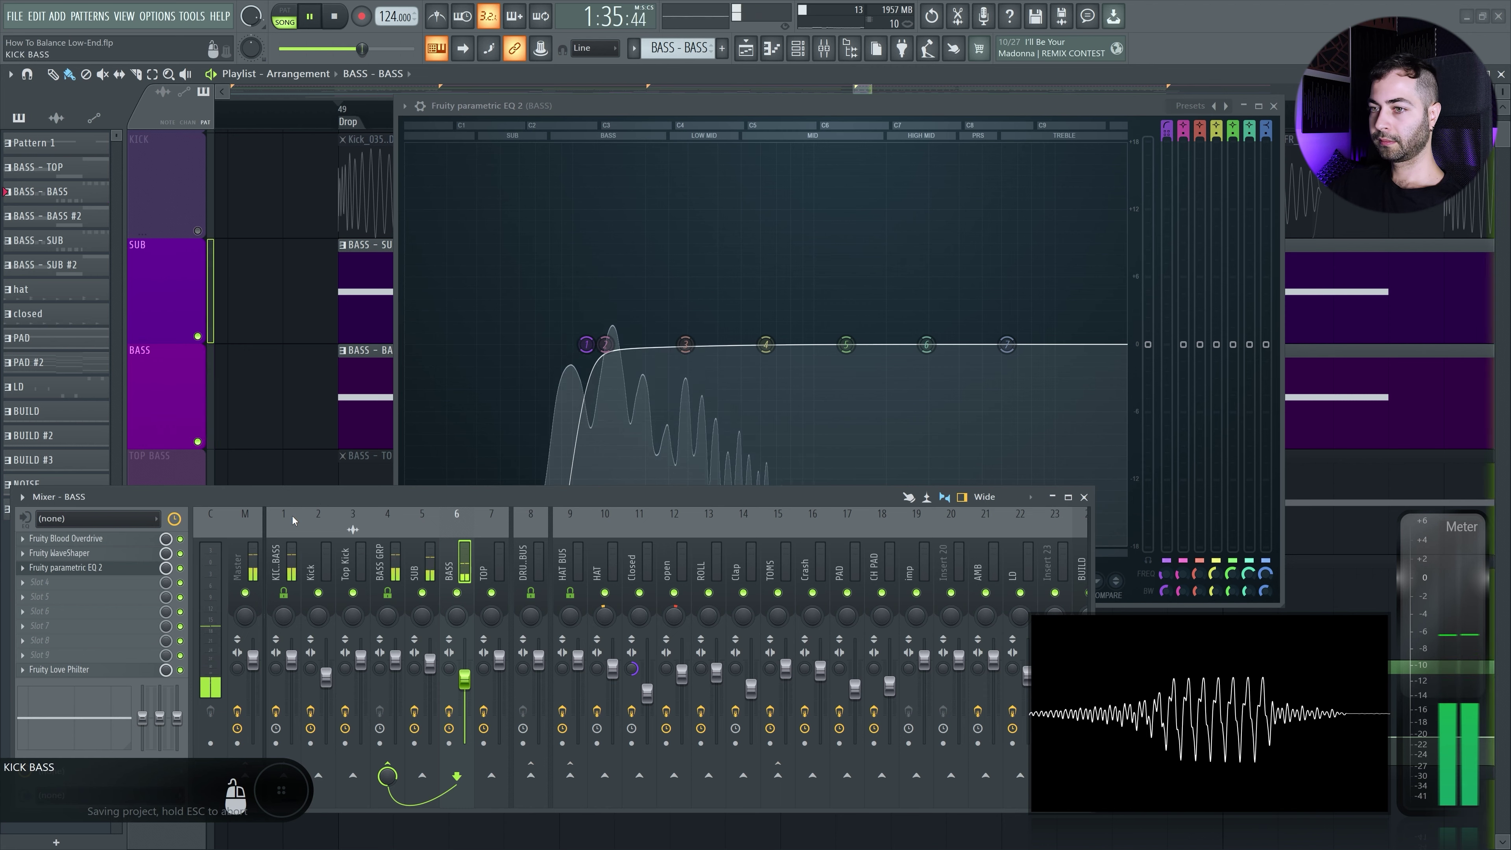
# - Stop playback, open SPAN on the Master track and arrange it beside the BASS equalizer above the mixer
pyautogui.click(253, 539)
pyautogui.press('space')
pyautogui.click(37, 640)
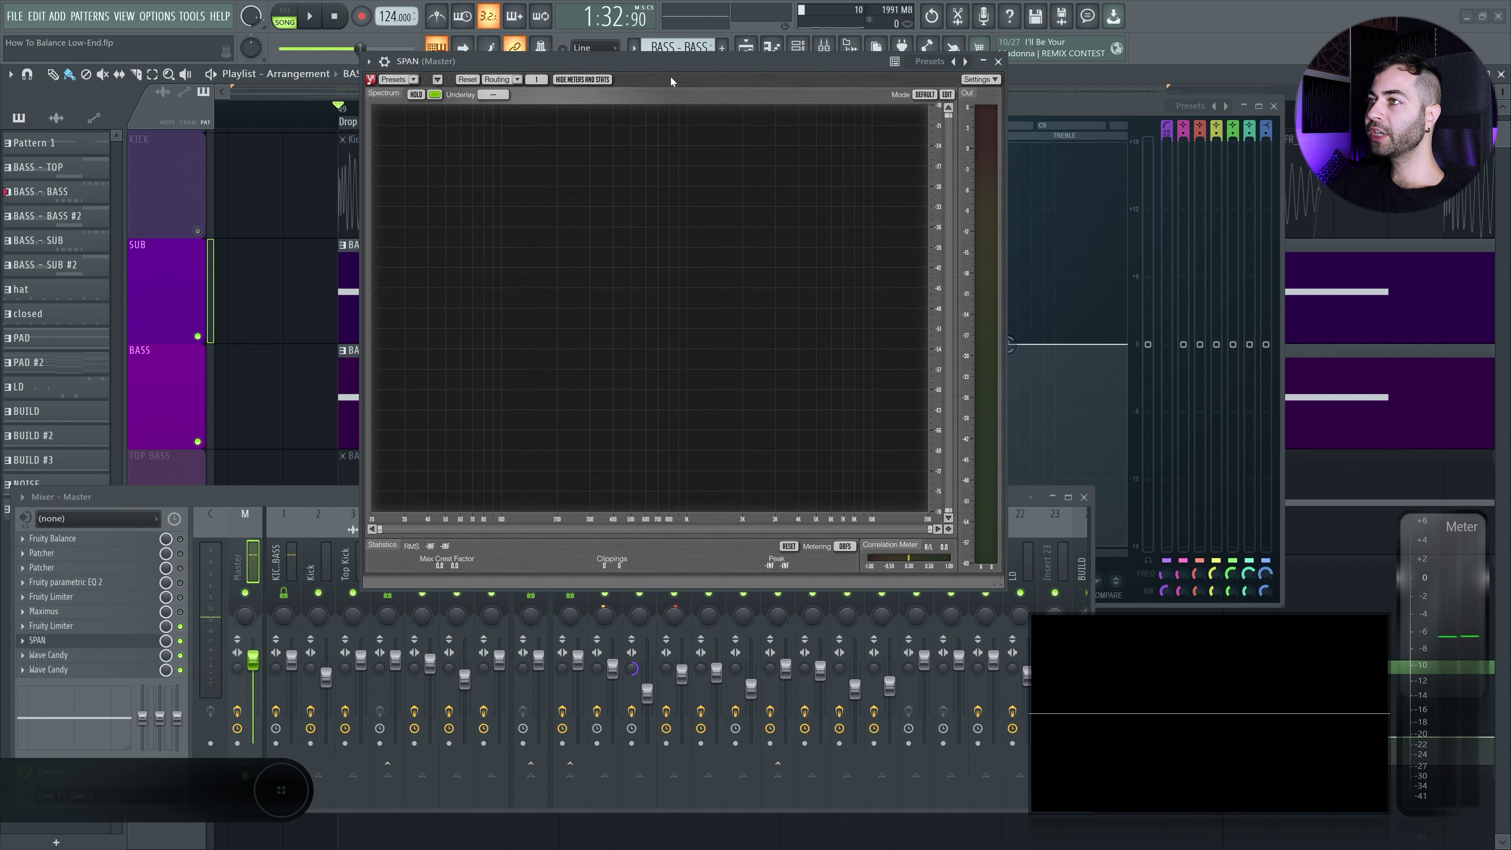
pyautogui.moveTo(536, 61); pyautogui.dragTo(198, 19)
pyautogui.moveTo(779, 504); pyautogui.dragTo(787, 520)
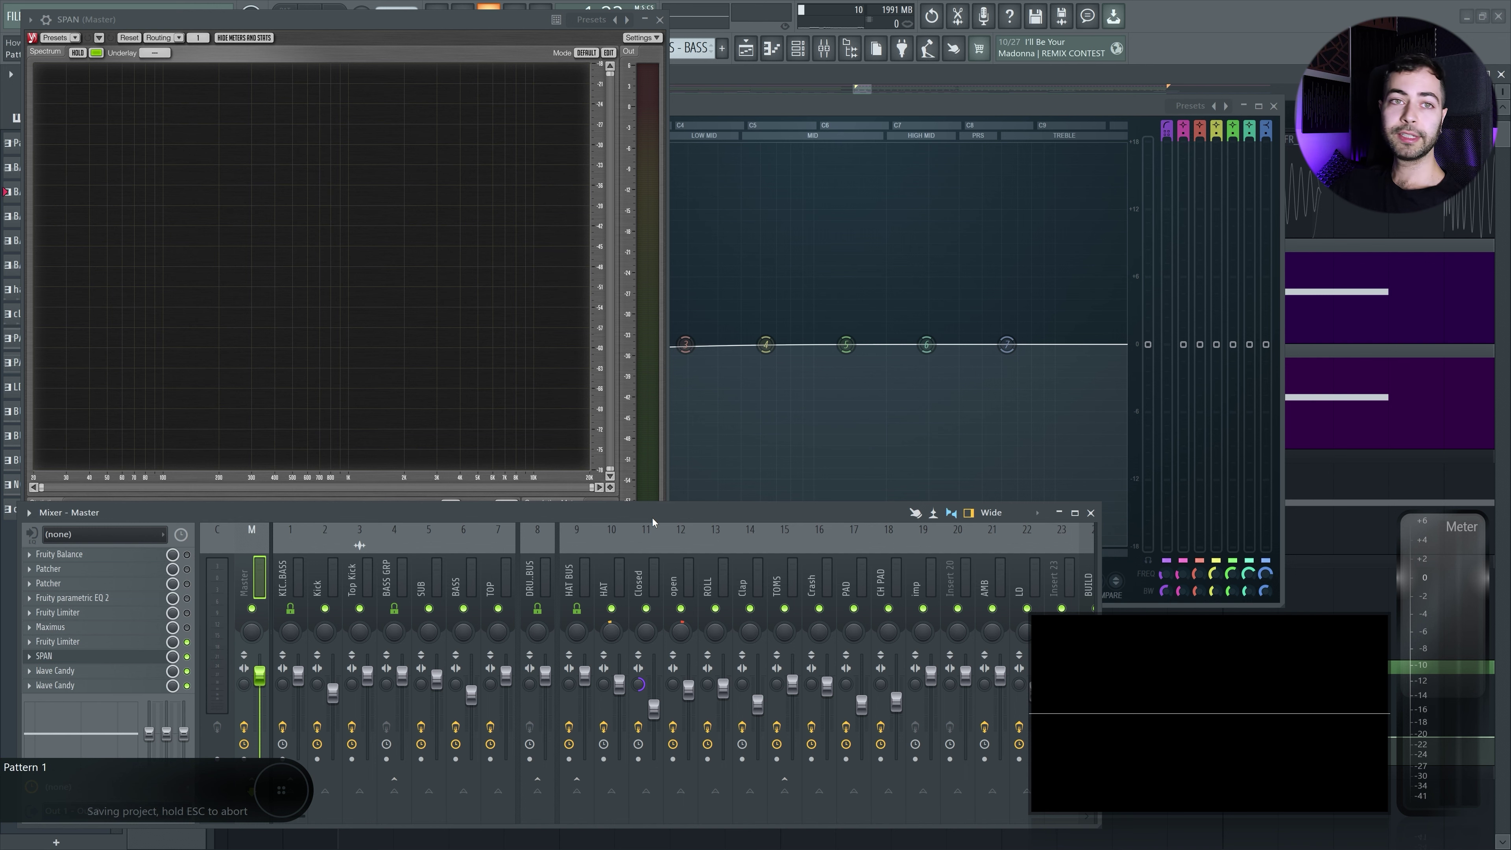
pyautogui.moveTo(774, 103); pyautogui.dragTo(923, 79)
# - Raise the BASS high-pass cutoff slightly above 110 Hz during playback and hold the SPAN spectrum to examine the gap between sub and bass
pyautogui.press('space')
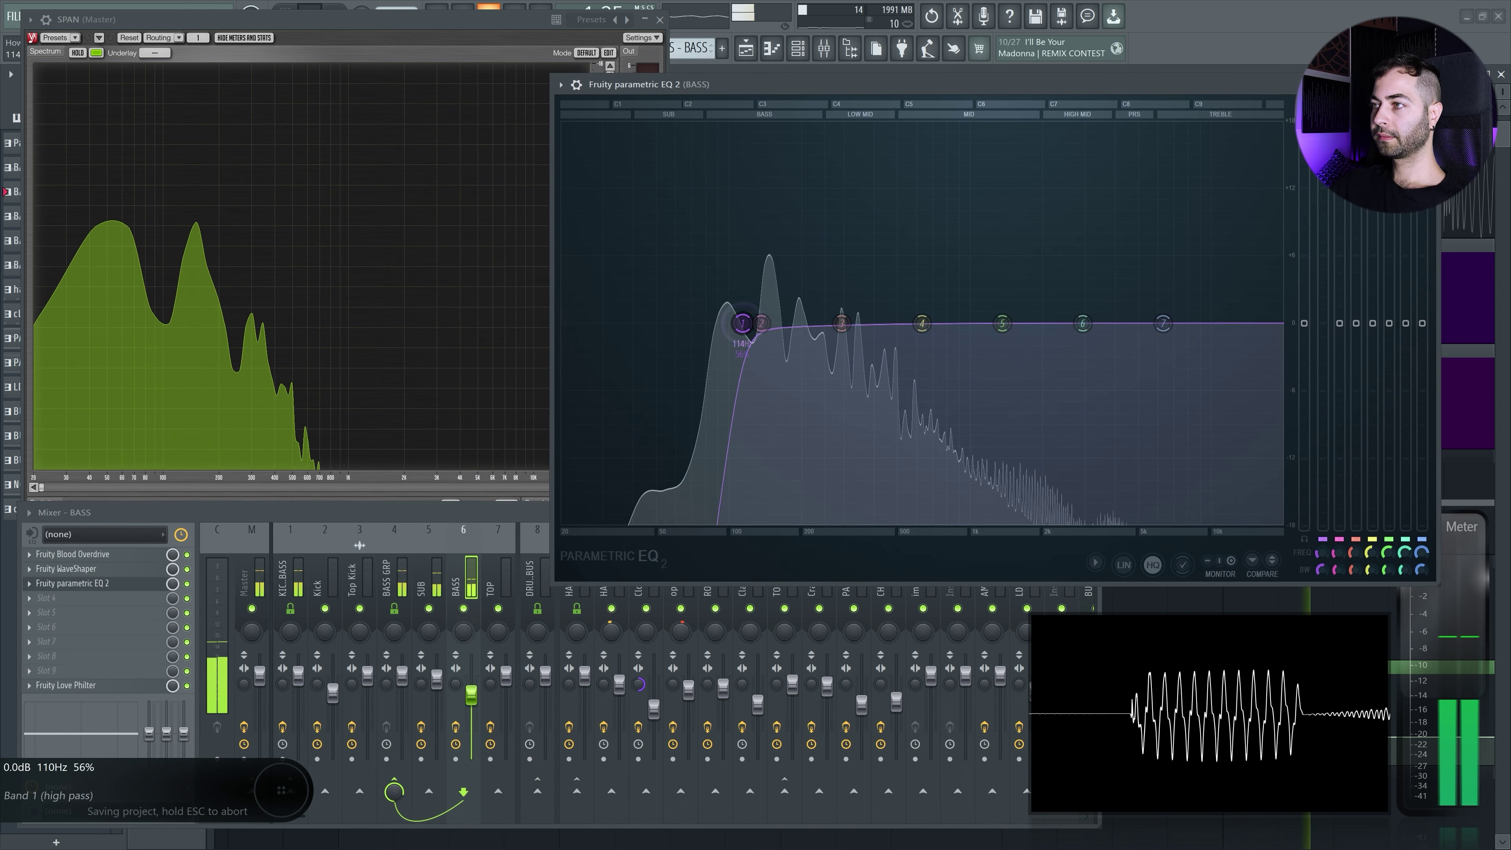
pyautogui.moveTo(742, 323)
pyautogui.mouseDown()
pyautogui.moveTo(692, 323)
pyautogui.moveTo(749, 327)
pyautogui.mouseUp()
pyautogui.press('space')
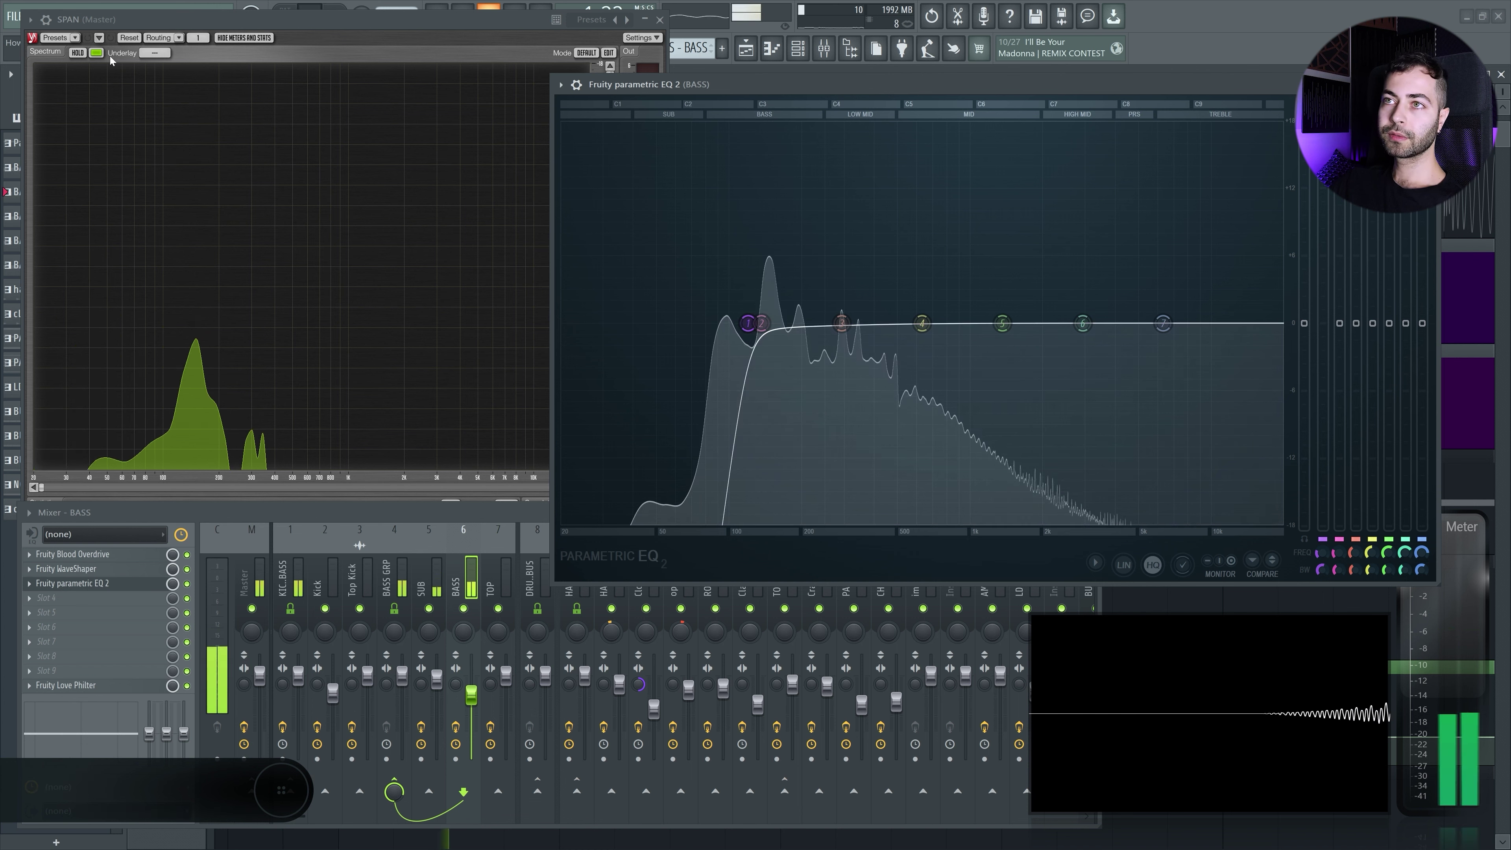
pyautogui.click(80, 55)
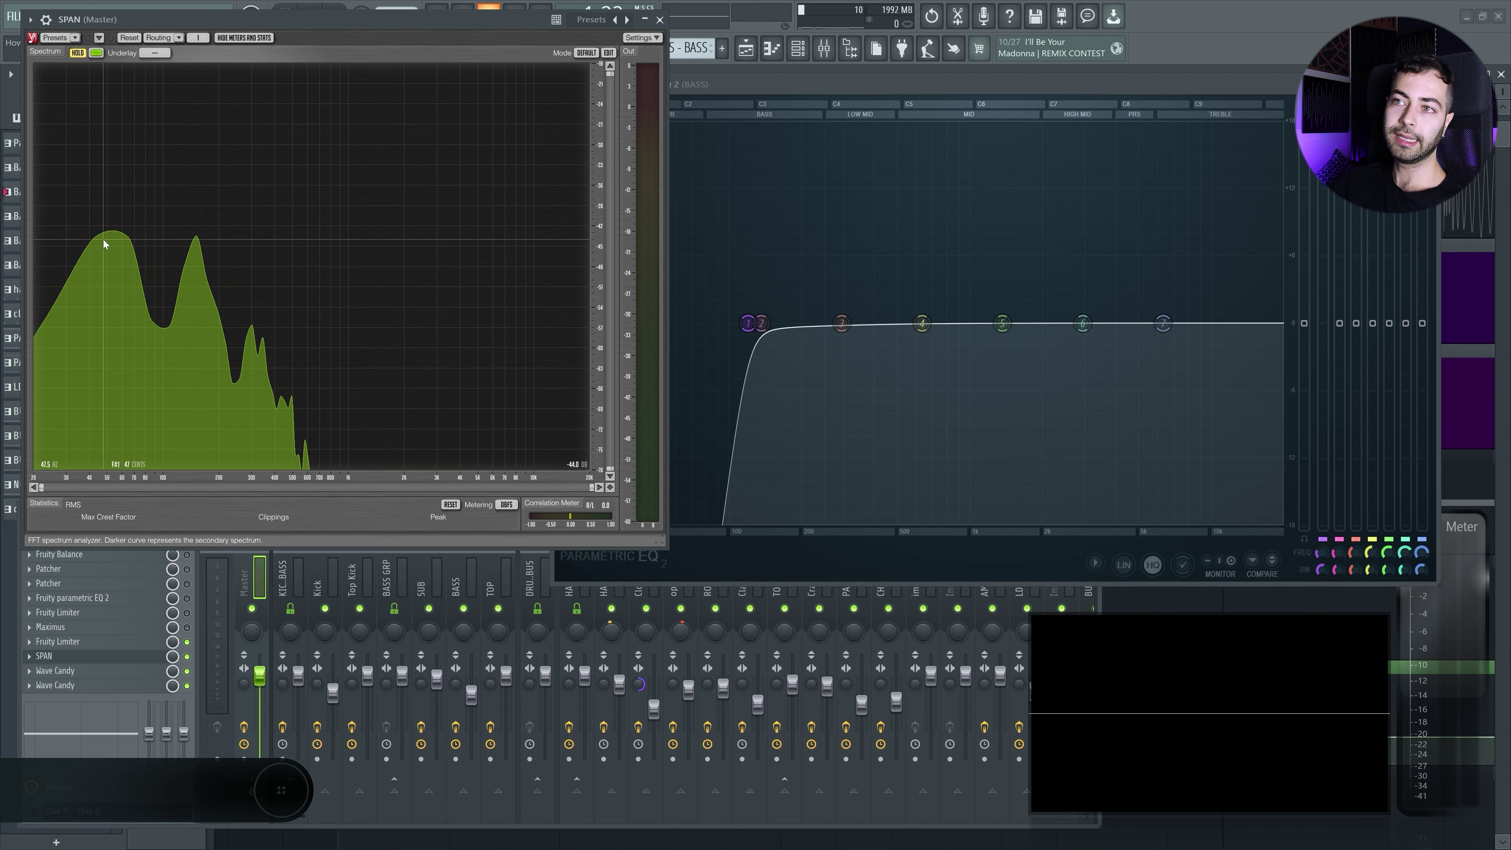
pyautogui.hotkey('ctrl', 's')
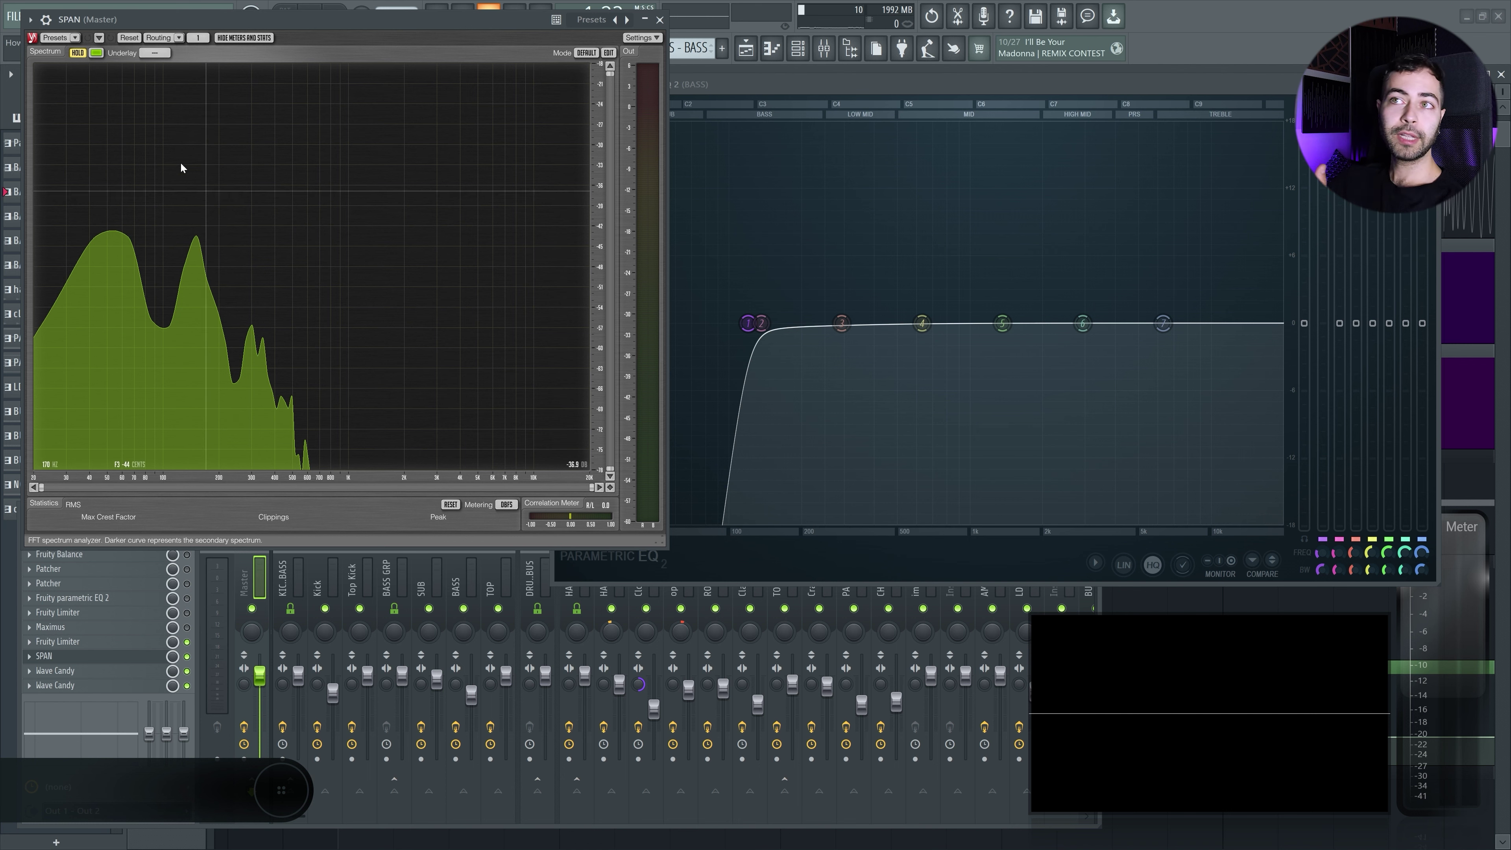
# - Lower the BASS high-pass cutoff to 100 Hz, play the sub and bass together and hold the SPAN spectrum
pyautogui.moveTo(748, 323)
pyautogui.mouseDown()
pyautogui.moveTo(706, 323)
pyautogui.moveTo(735, 323)
pyautogui.mouseUp()
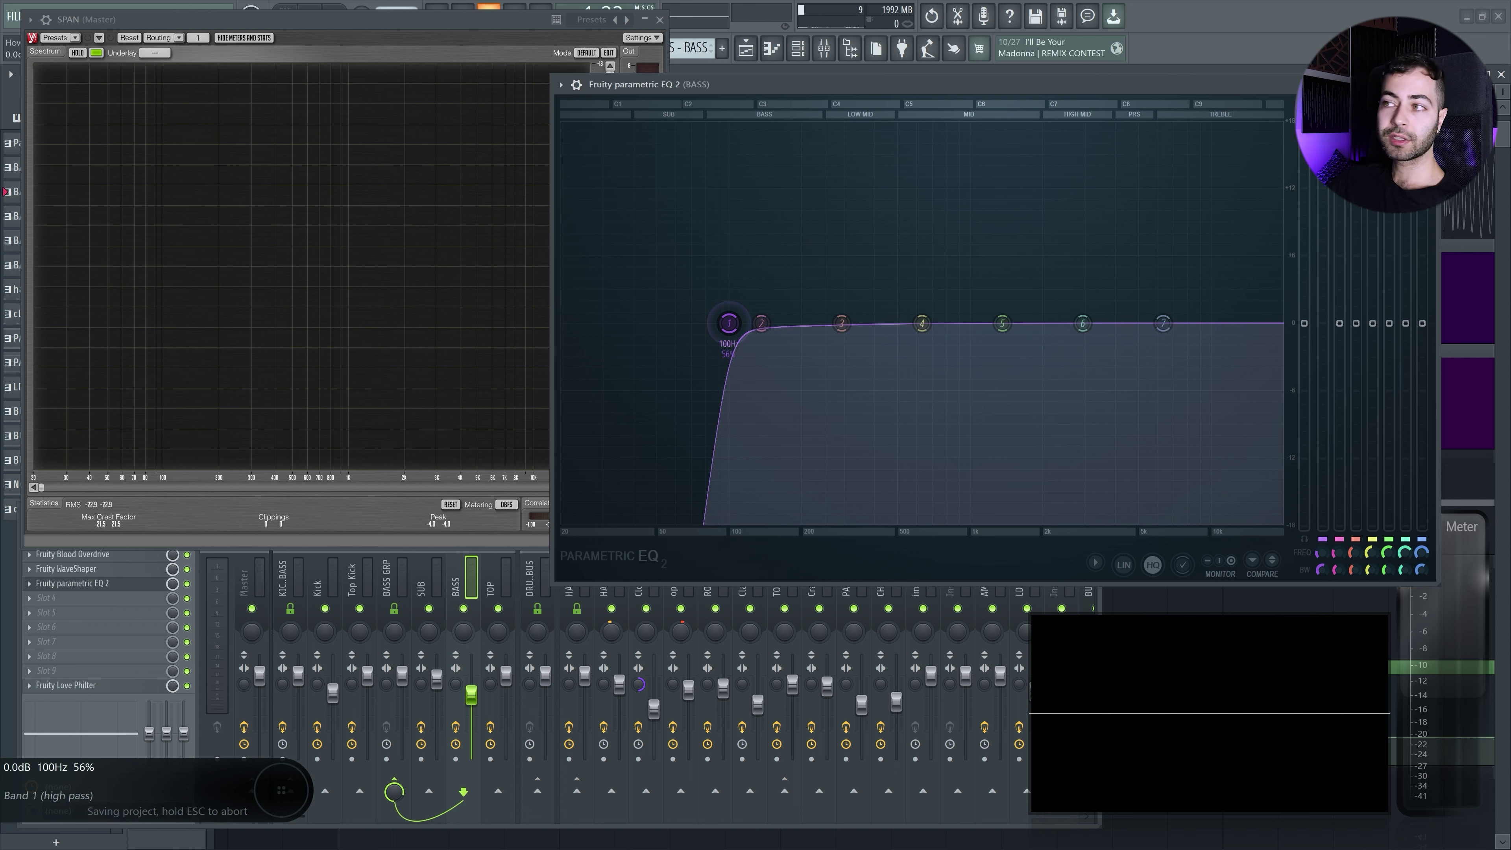
pyautogui.press('space')
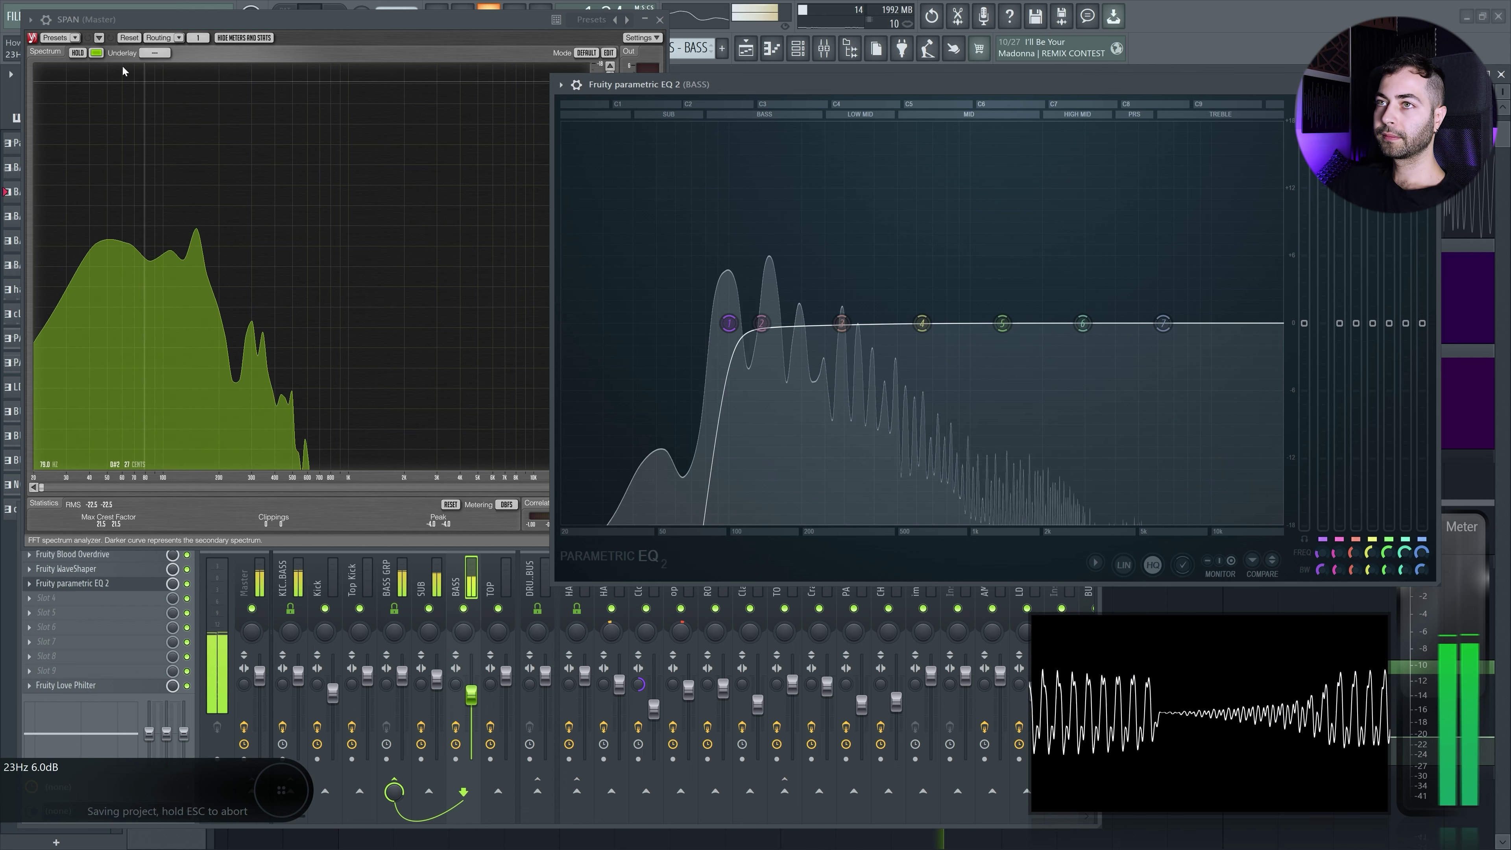
pyautogui.click(78, 53)
pyautogui.press('space')
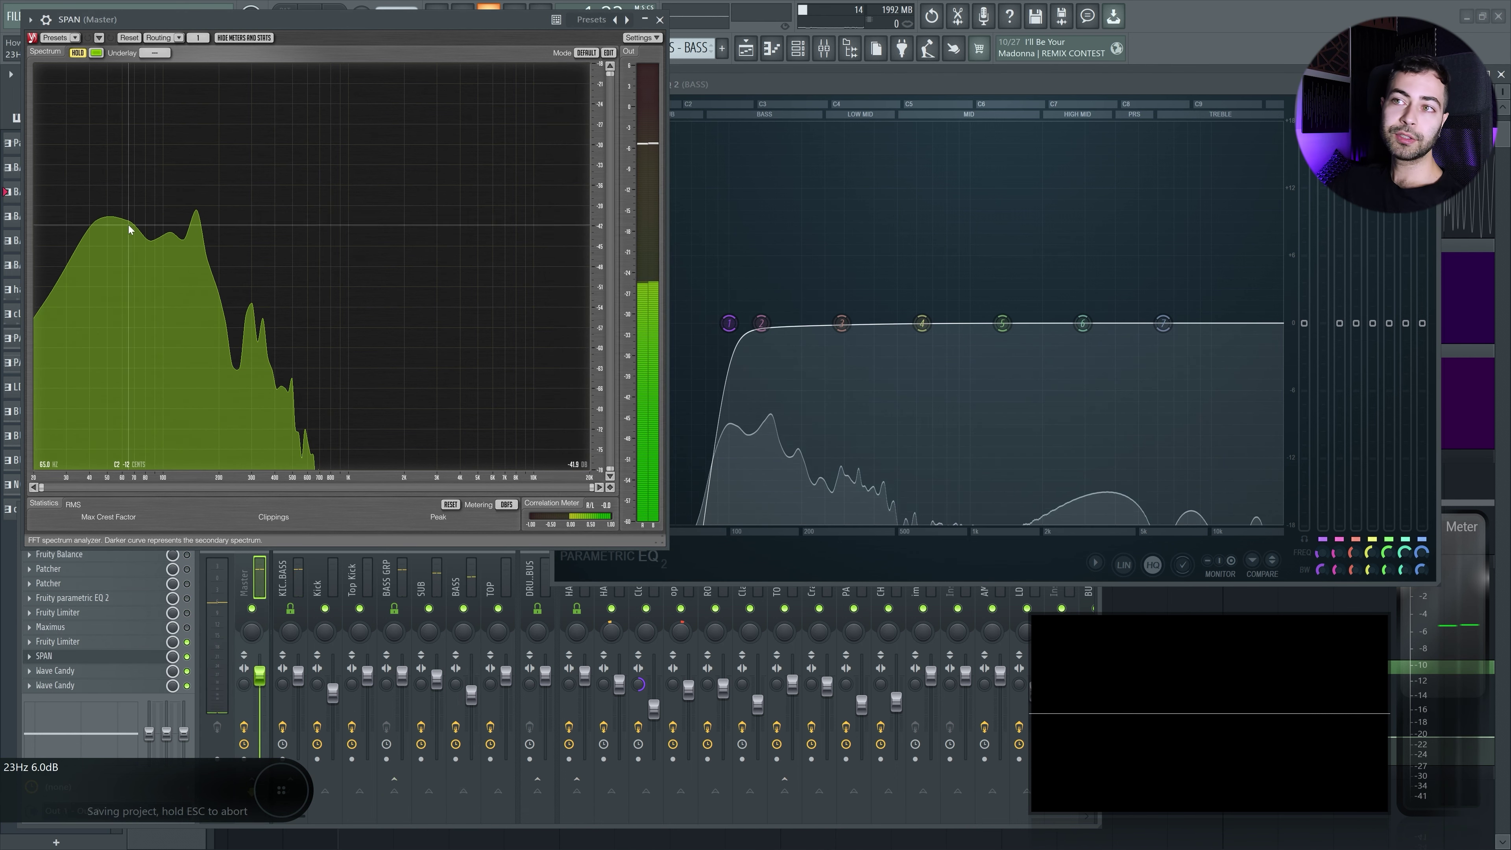
# - Try a lower BASS high-pass cutoff during playback, compare the sub and bass overlap in SPAN, and restore the previous cutoff
pyautogui.press('space')
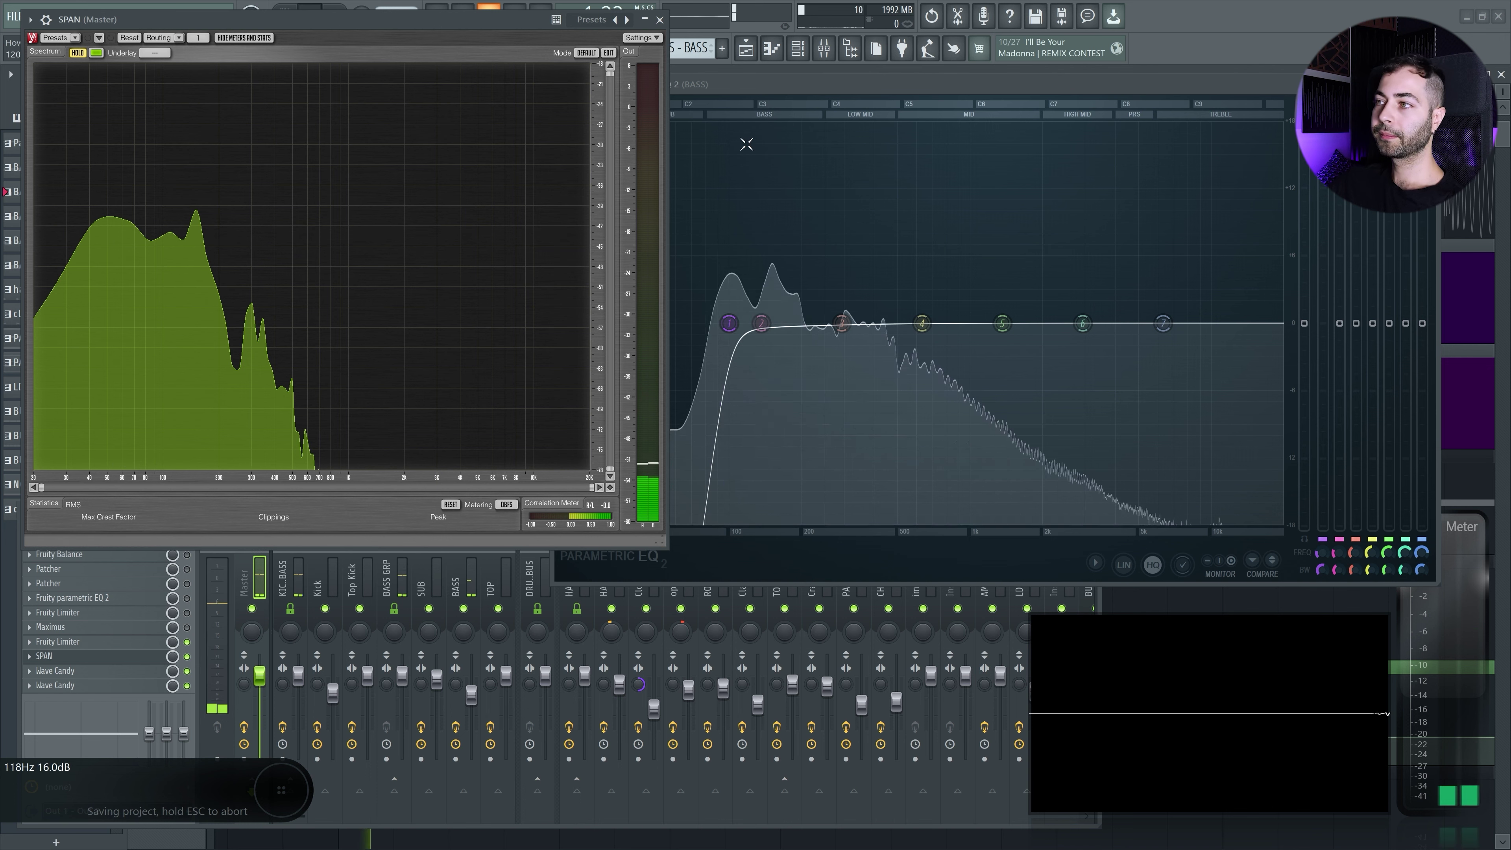
pyautogui.moveTo(736, 325); pyautogui.dragTo(692, 324)
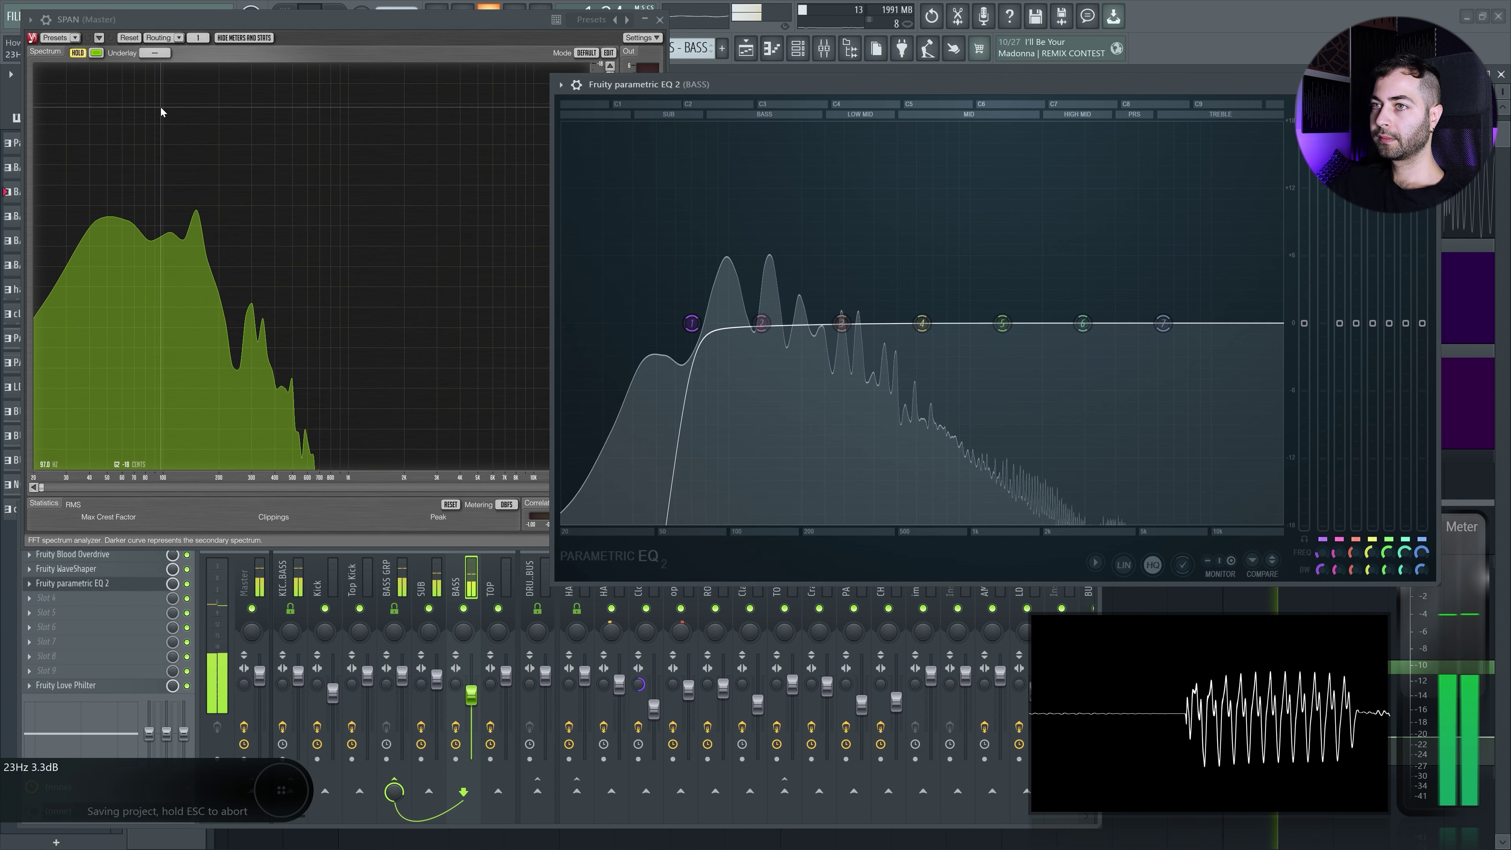
pyautogui.click(78, 53)
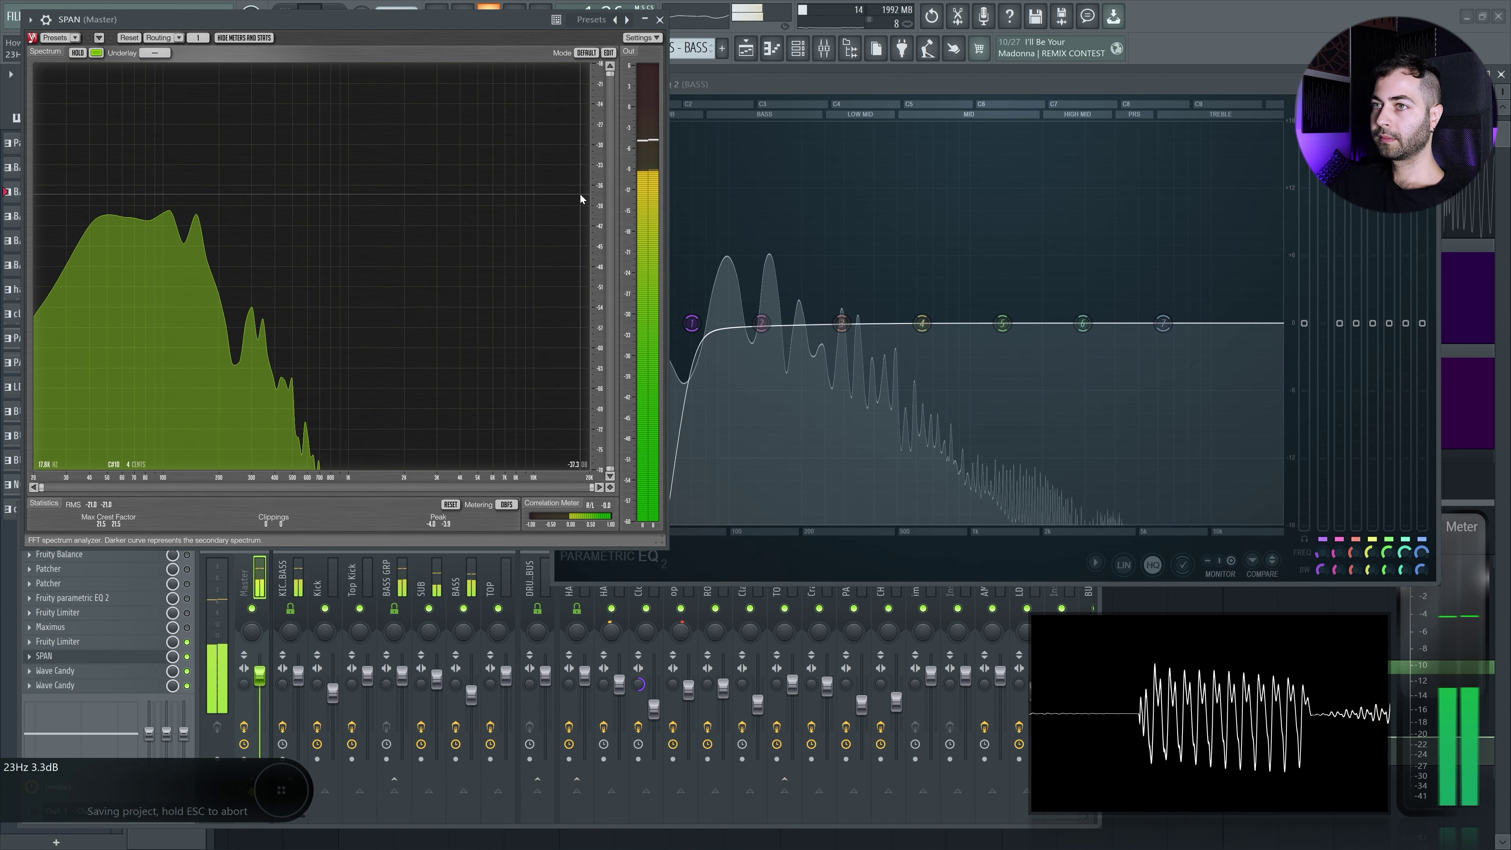
pyautogui.click(676, 320)
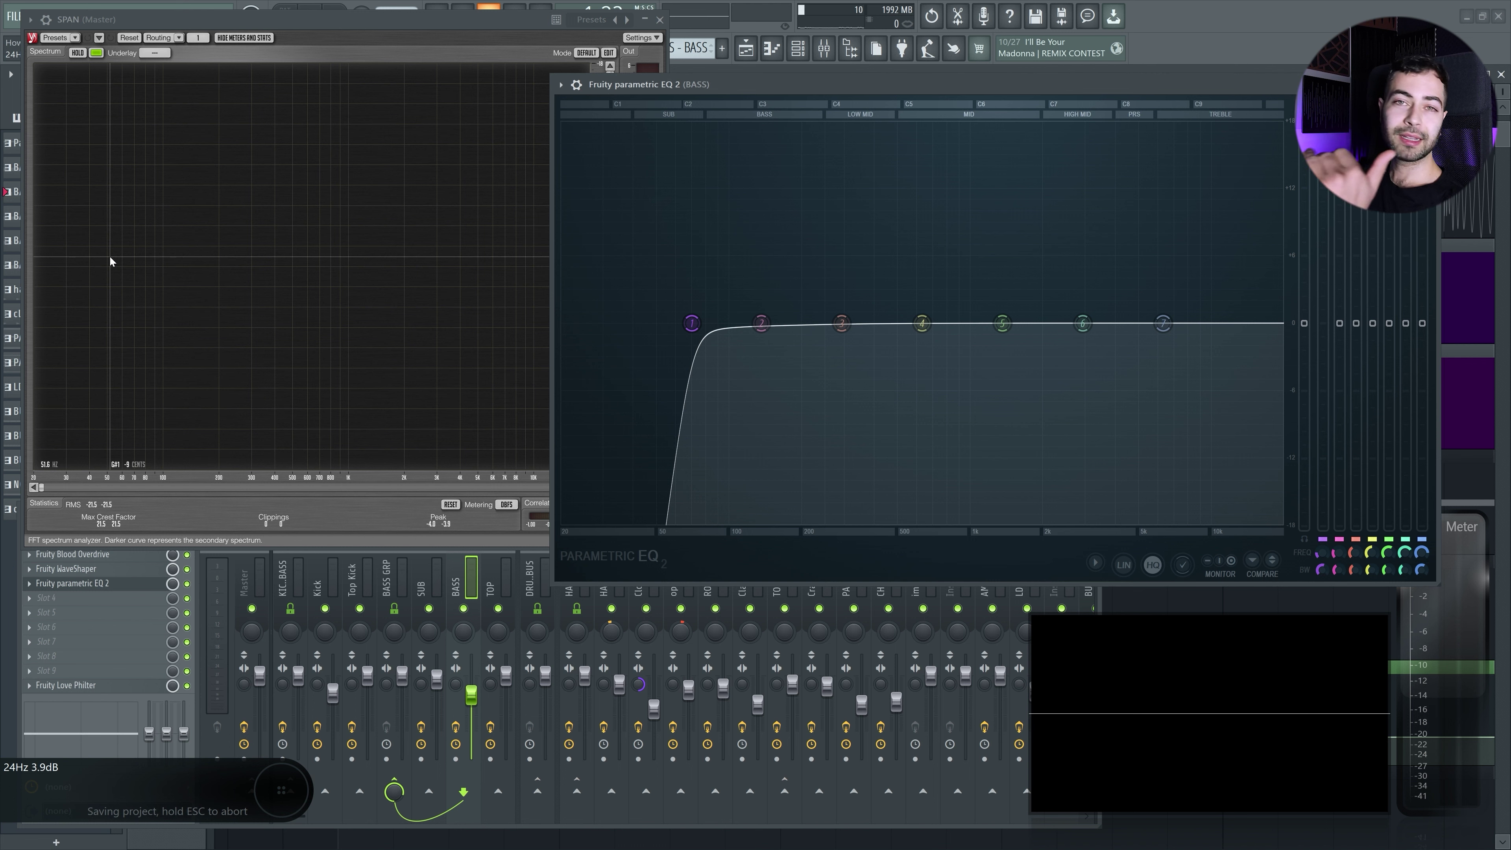
pyautogui.moveTo(692, 323); pyautogui.dragTo(722, 323)
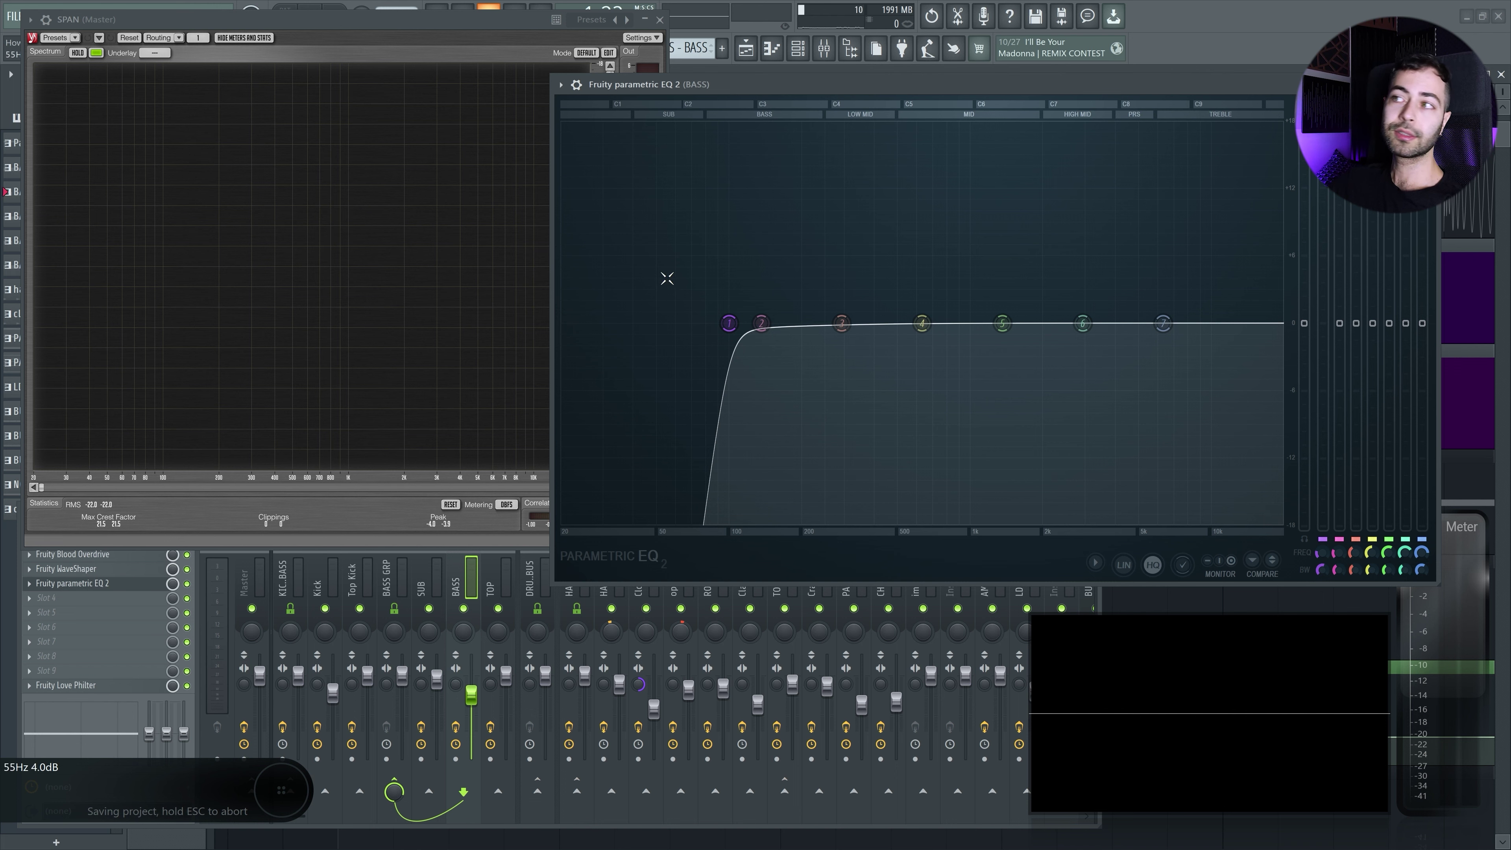
# - Boost band 3 of the BASS equalizer by about 3.2 dB at 529 Hz while checking it against playback
pyautogui.press('space')
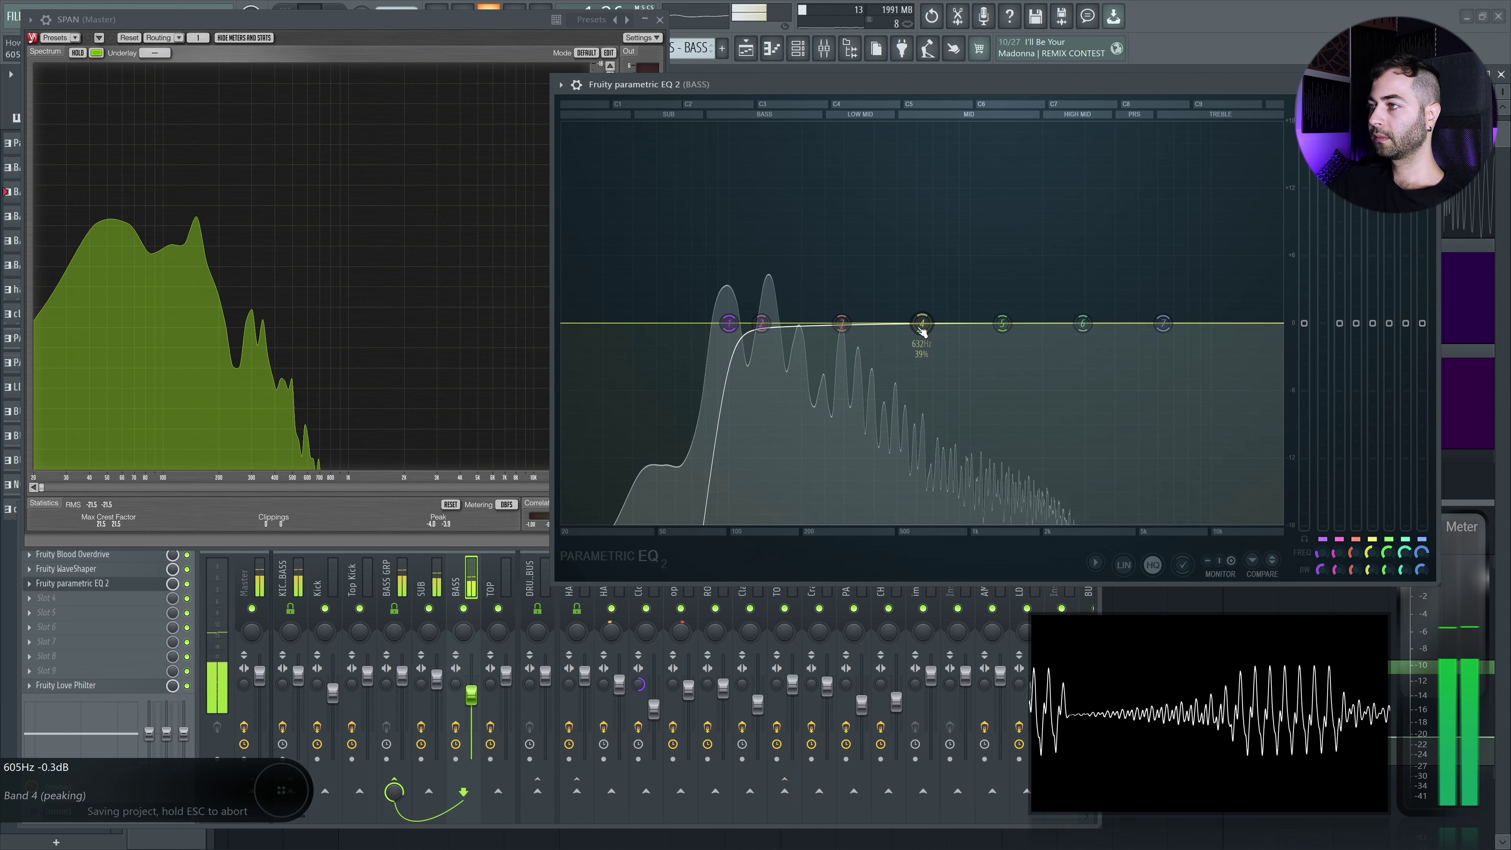
pyautogui.press('space')
pyautogui.moveTo(1379, 331); pyautogui.dragTo(1358, 263)
pyautogui.keyDown('alt'); pyautogui.click(1374, 287); pyautogui.keyUp('alt')
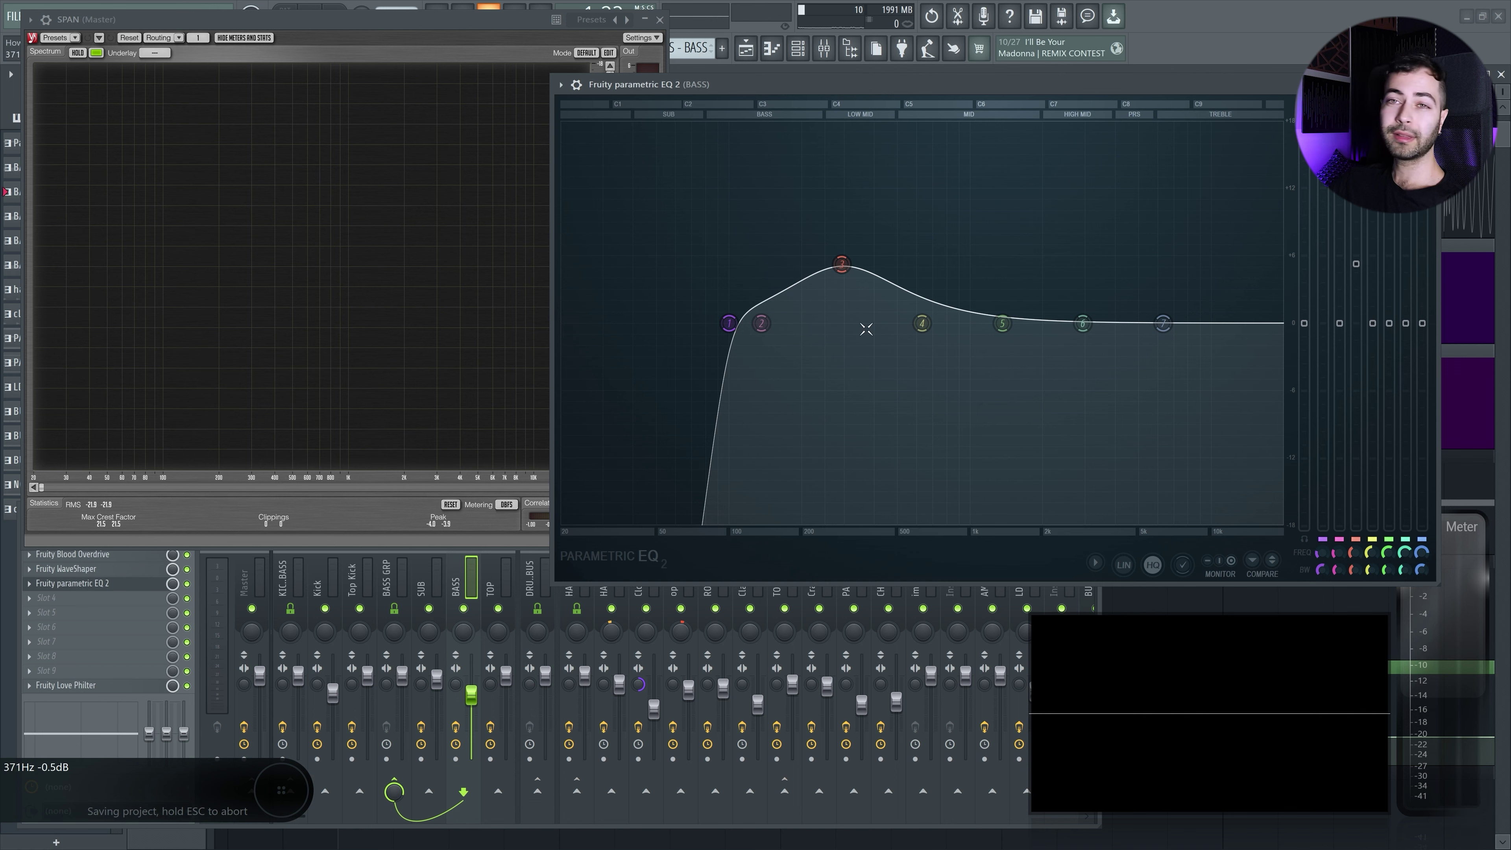
pyautogui.press('space')
pyautogui.moveTo(1363, 269)
pyautogui.mouseDown()
pyautogui.moveTo(1362, 164)
pyautogui.moveTo(1362, 245)
pyautogui.mouseUp()
pyautogui.moveTo(841, 240); pyautogui.dragTo(903, 275)
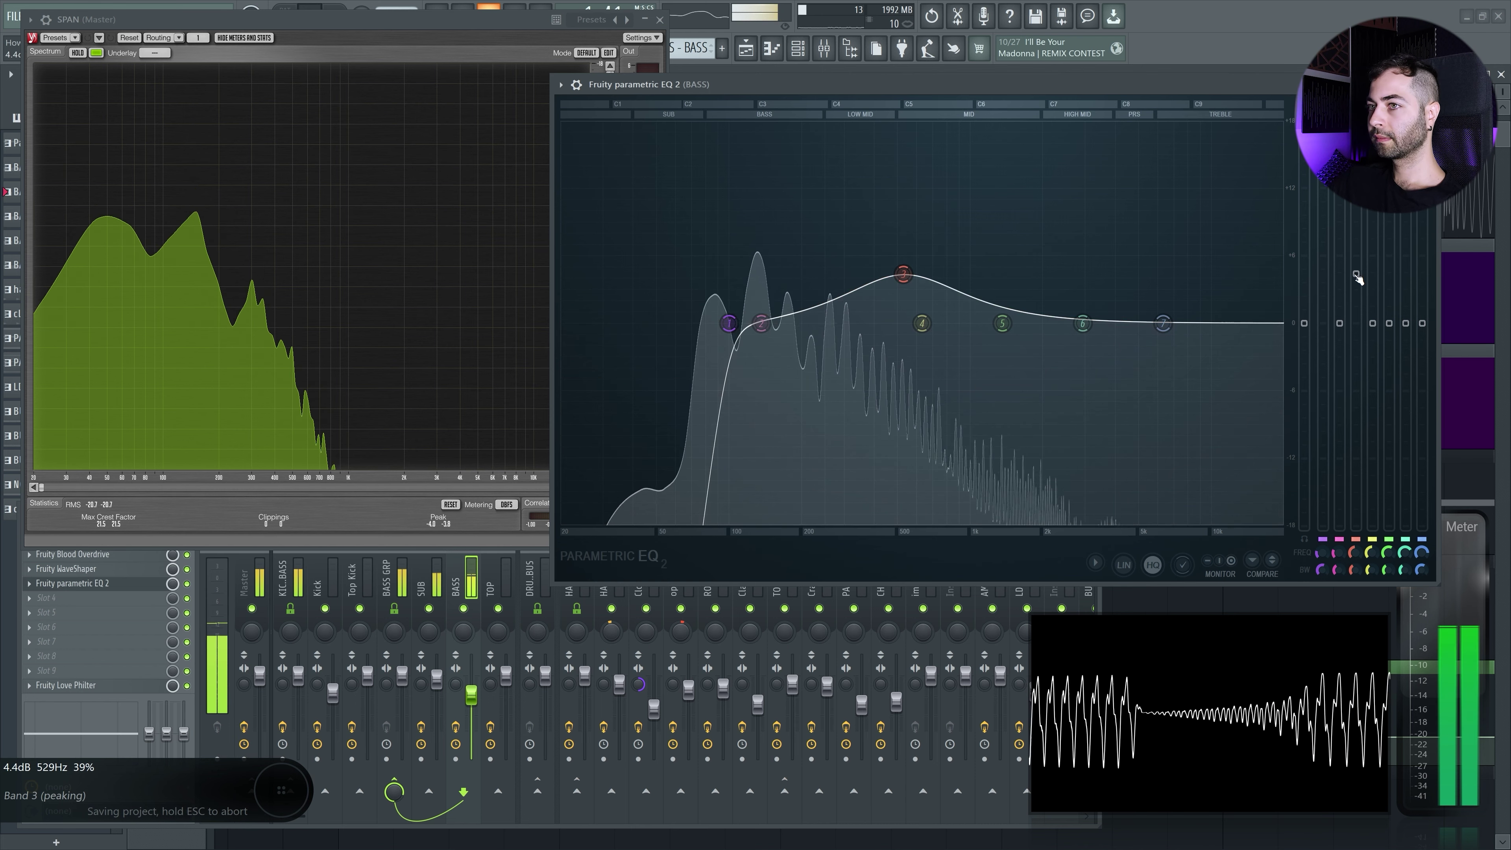
pyautogui.moveTo(1357, 277); pyautogui.dragTo(1357, 286)
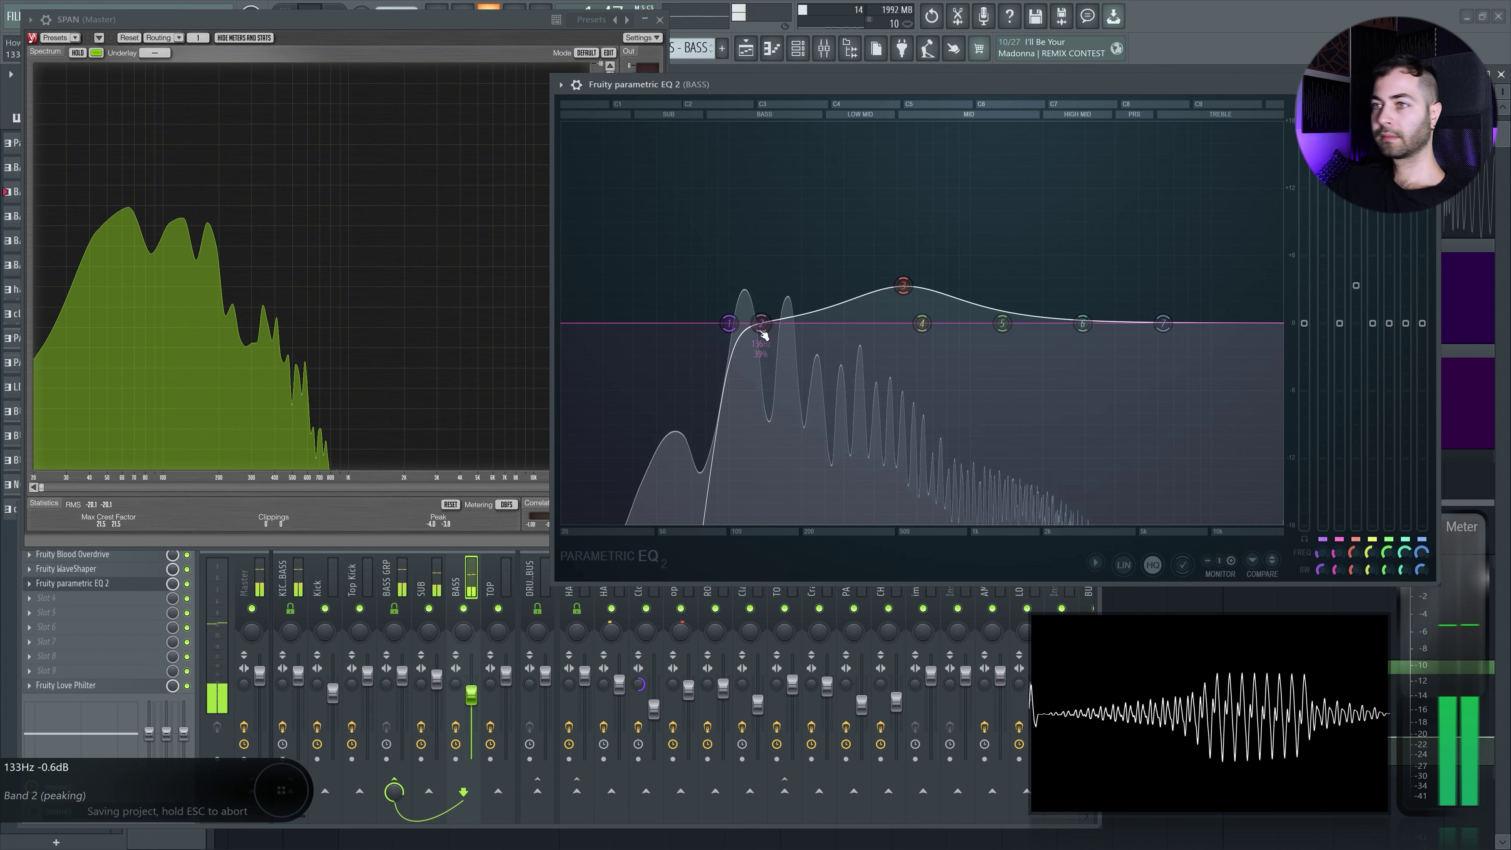
# - Raise the BASS mixer fader slightly, stop playback, and close the BASS equalizer and the Master's SPAN
pyautogui.click(471, 695)
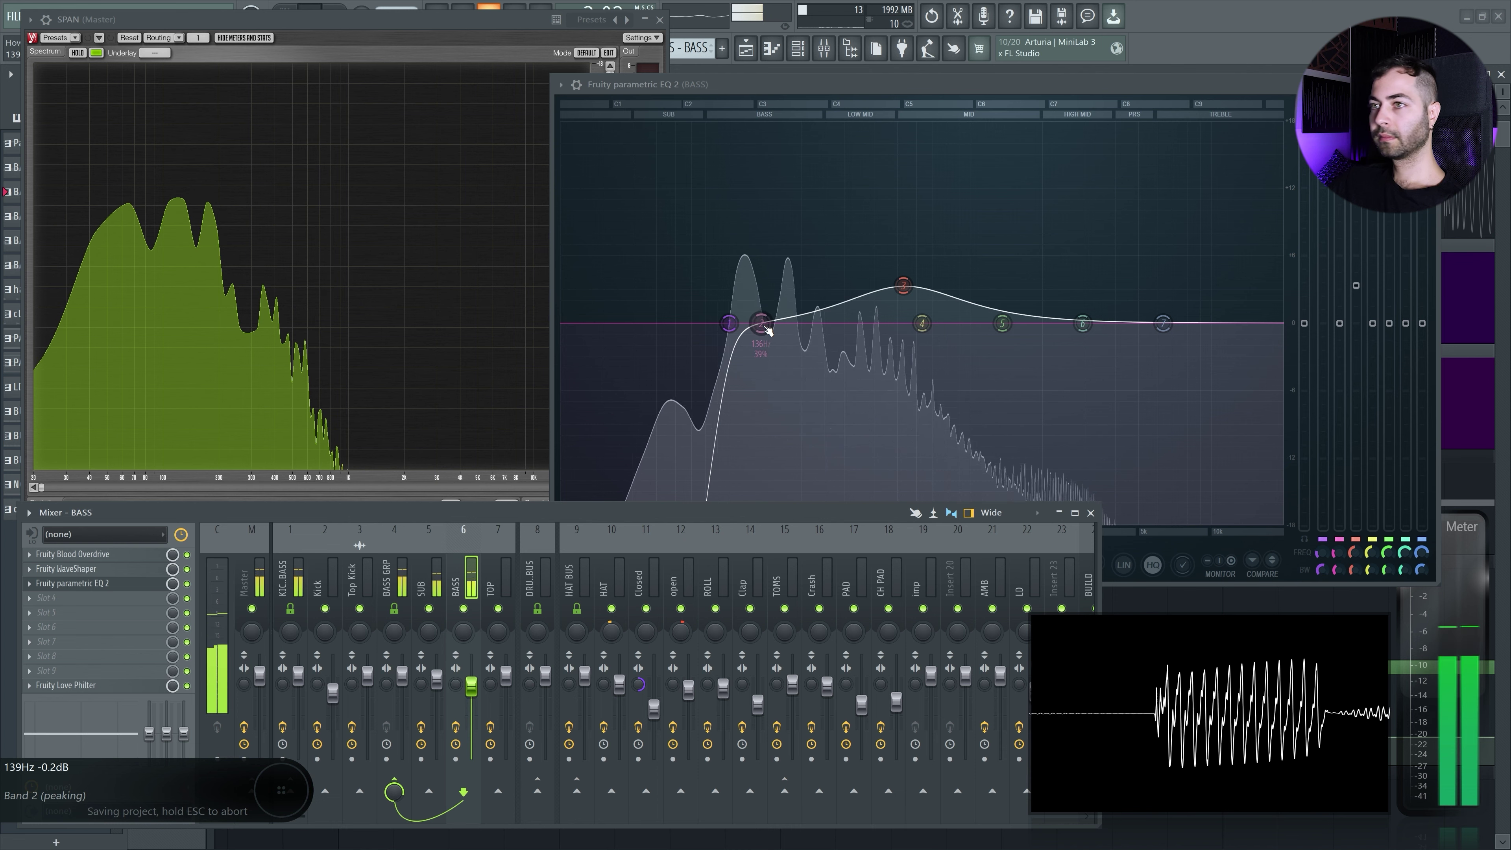
pyautogui.press('space')
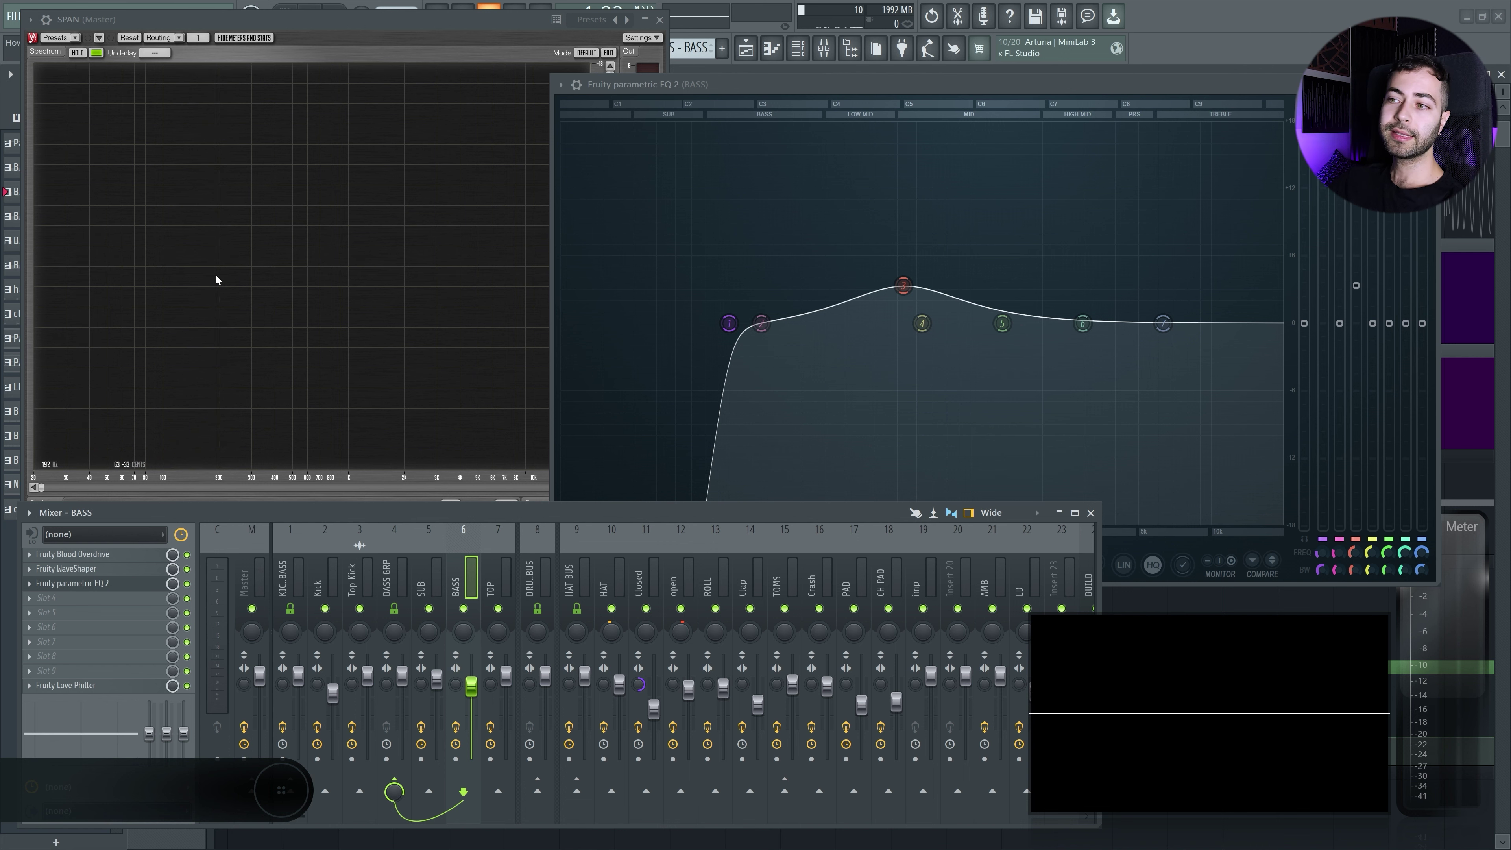
pyautogui.press('Escape')
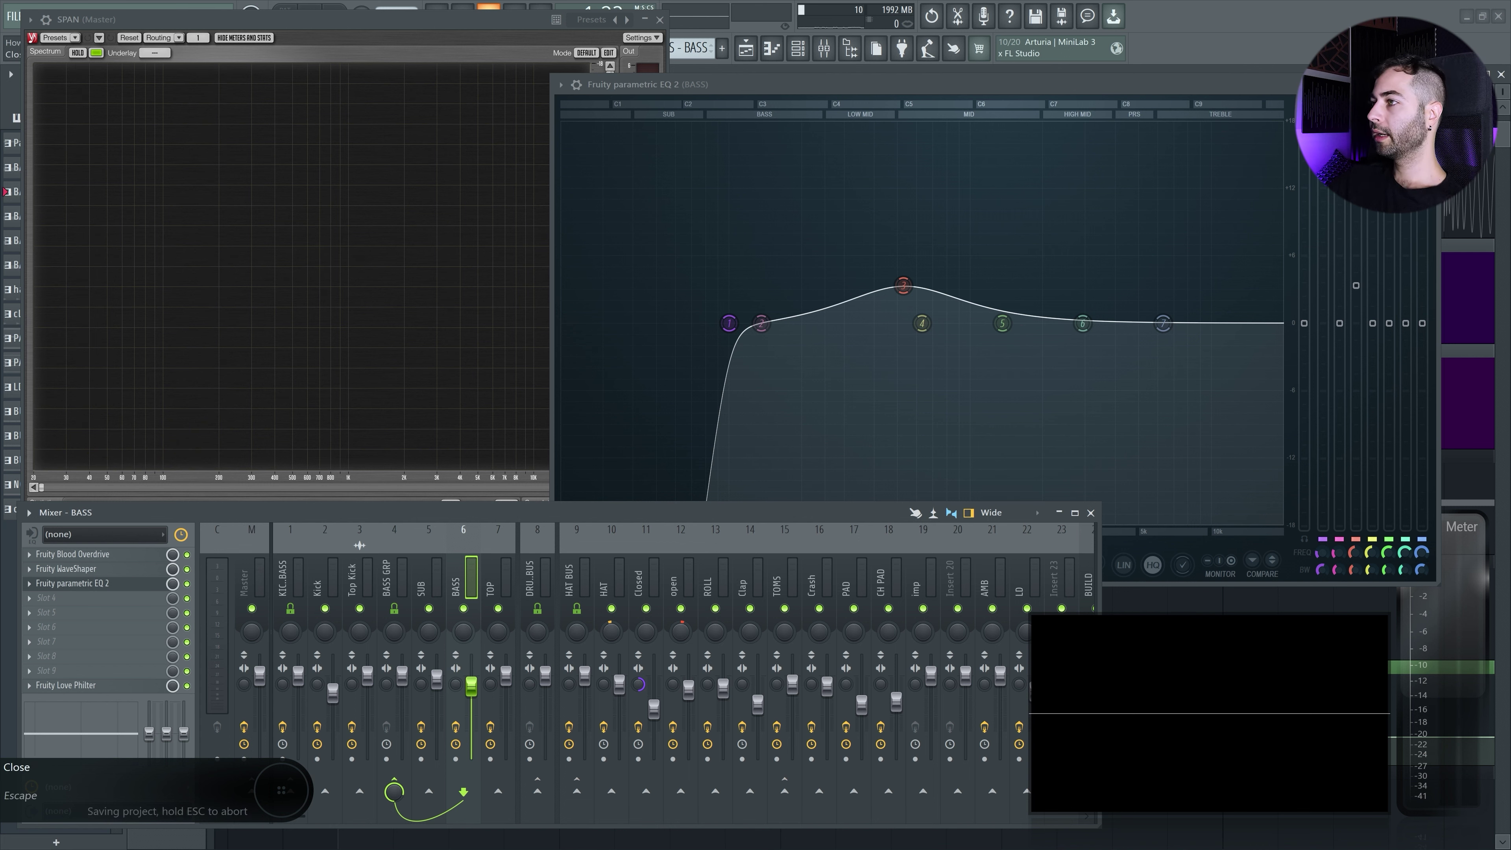
pyautogui.press('Escape')
pyautogui.click(662, 21)
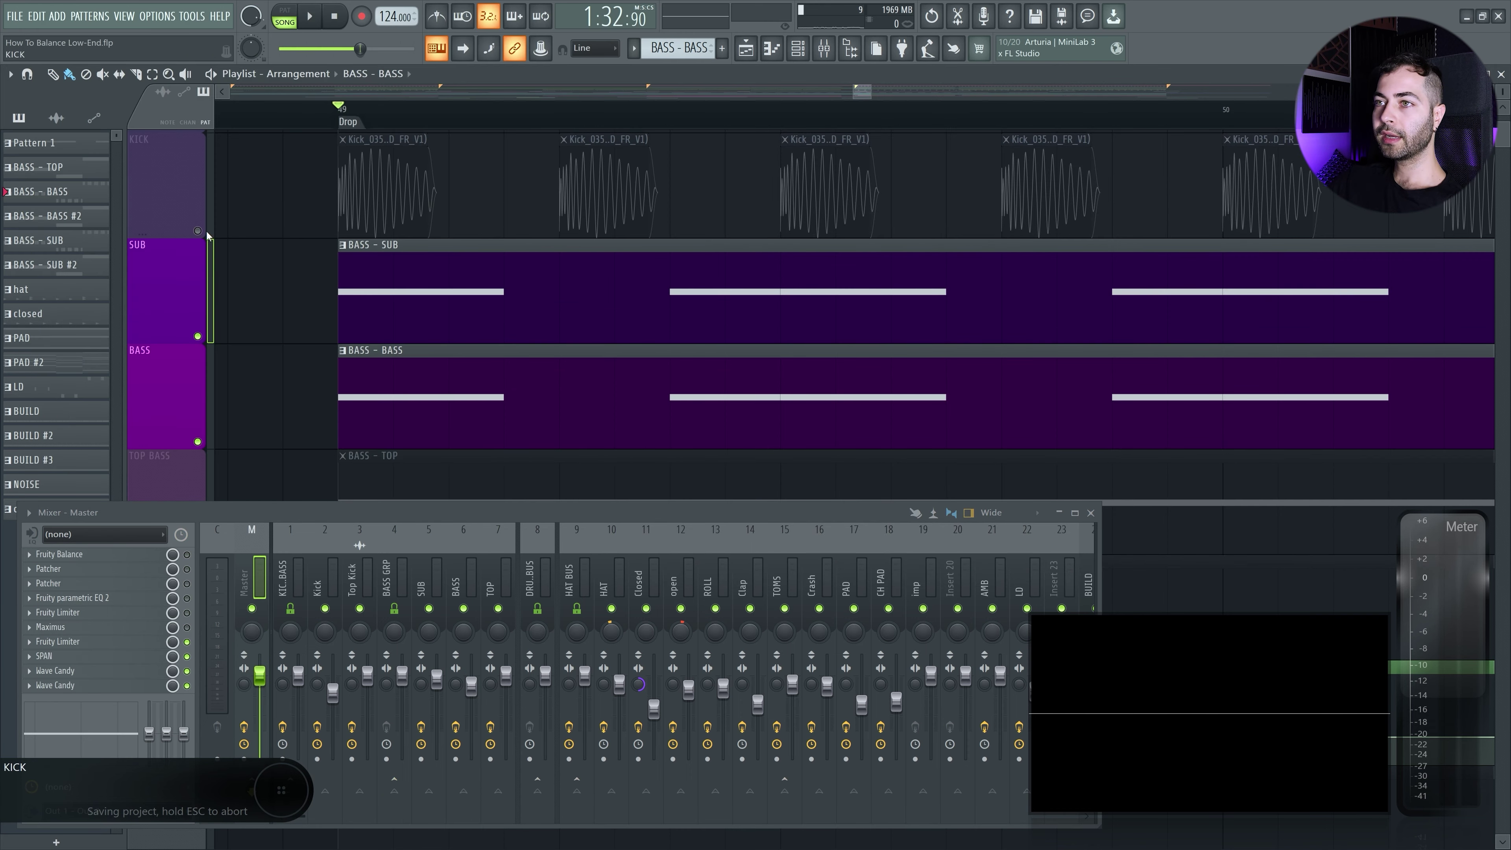
# - Unmute the KICK and TOP KICK playlist tracks, play them with the sub and bass, and save the project
pyautogui.click(199, 231)
pyautogui.scroll(1, 294, 274)
pyautogui.click(200, 232)
pyautogui.scroll(-1, 394, 473)
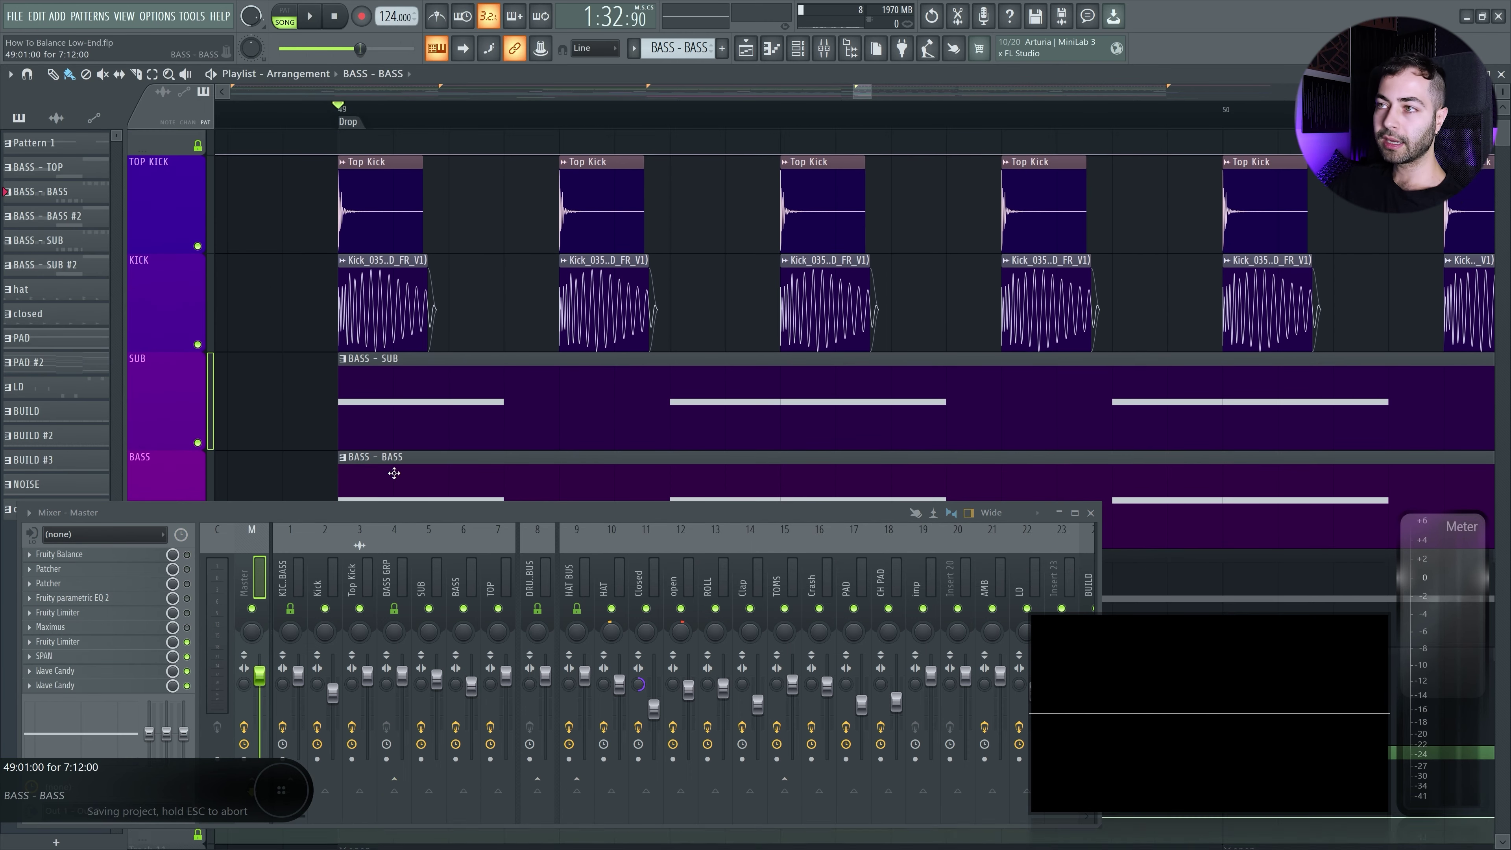
pyautogui.scroll(-2, 394, 473)
pyautogui.press('space')
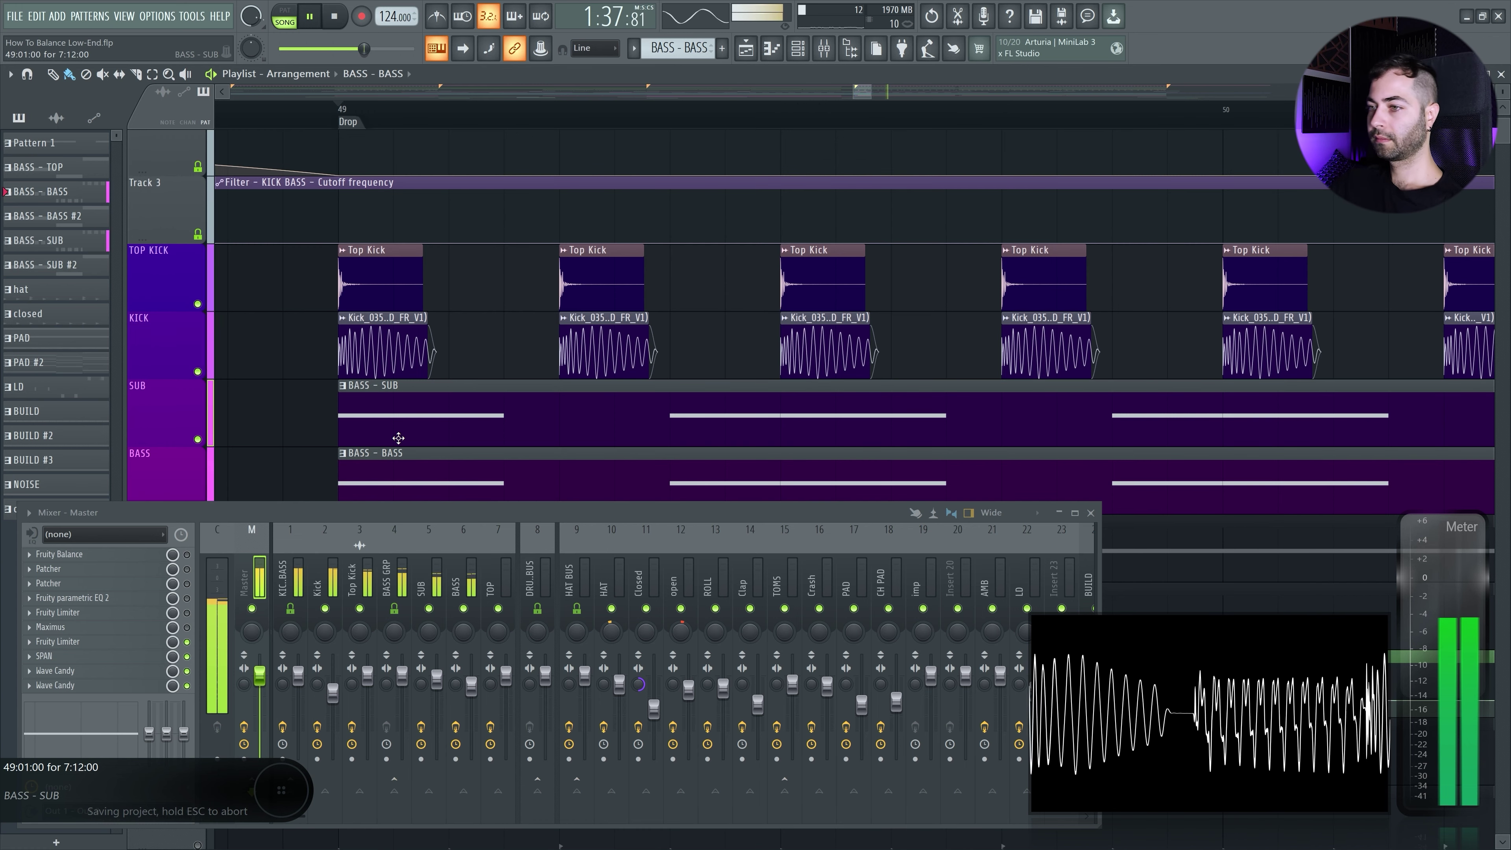
pyautogui.hotkey('ctrl', 's')
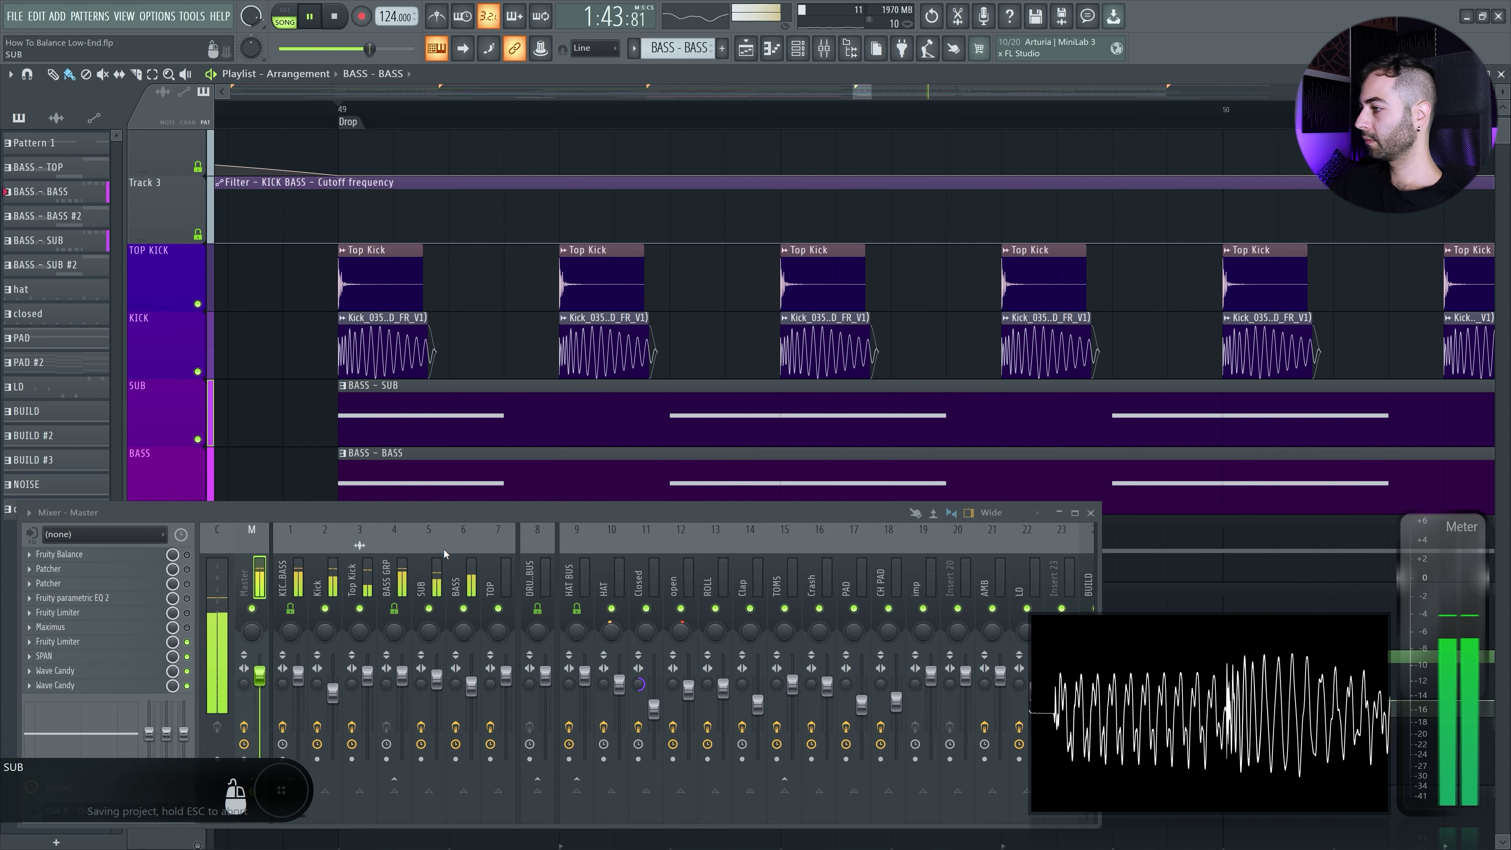
# - Freeze the Master's Wave Candy oscilloscope during playback to examine the low-end waveform, stop playback, and close the plugin
pyautogui.click(108, 680)
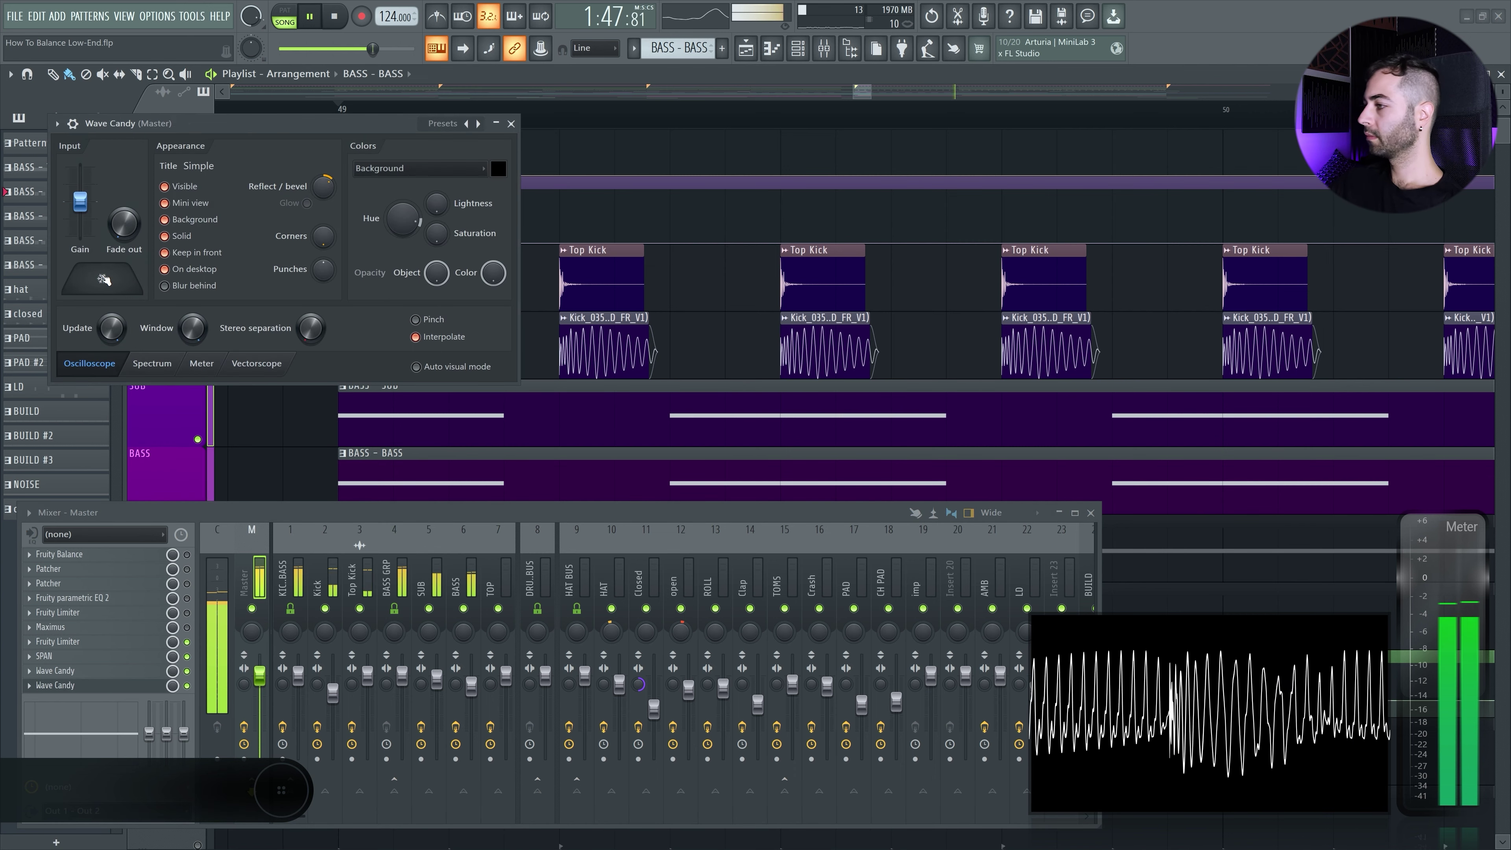
pyautogui.click(104, 280)
pyautogui.press('space')
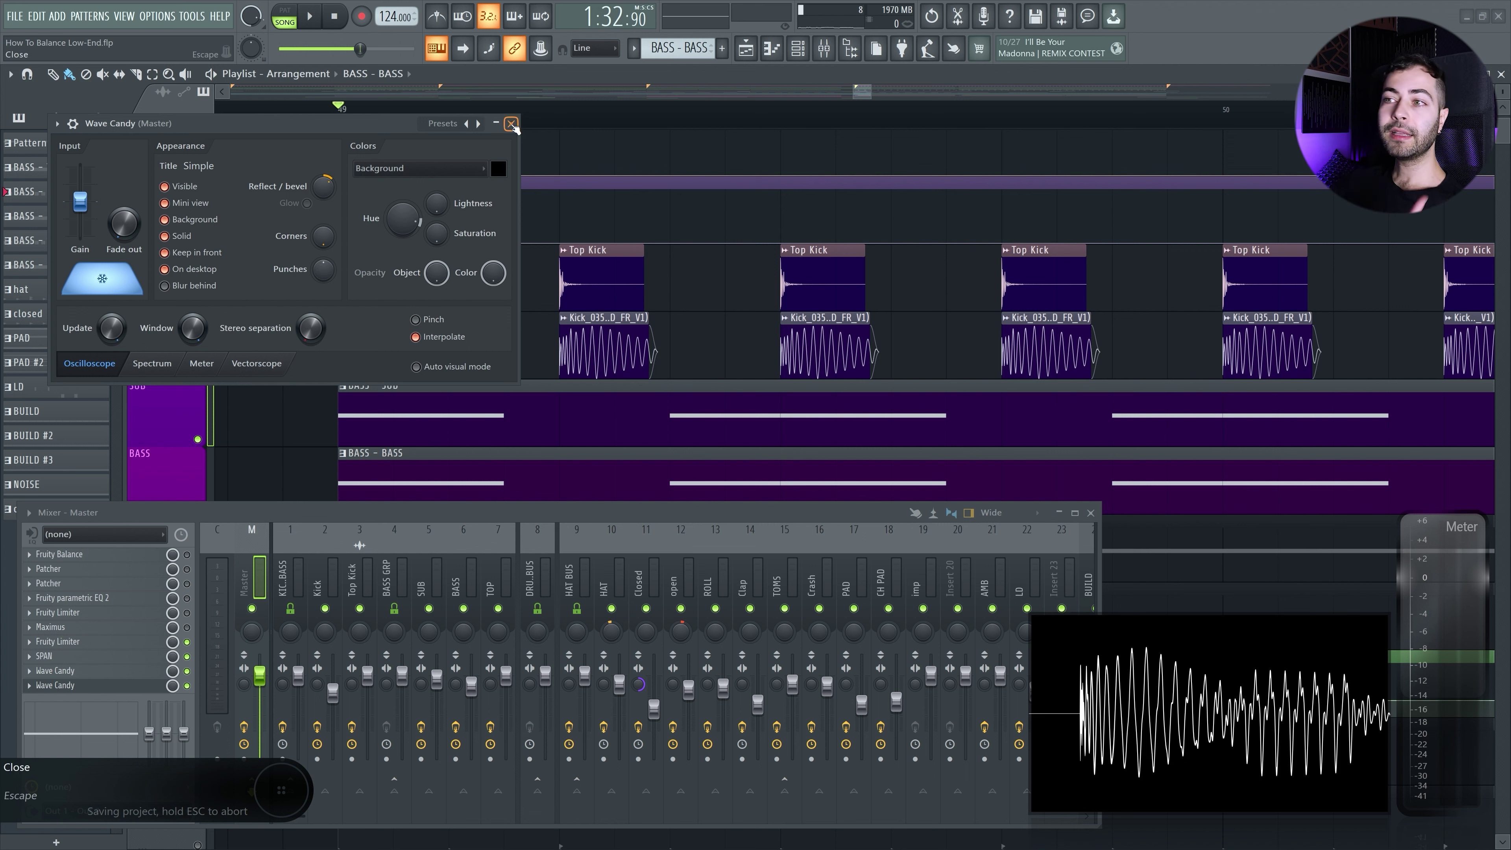
pyautogui.click(511, 124)
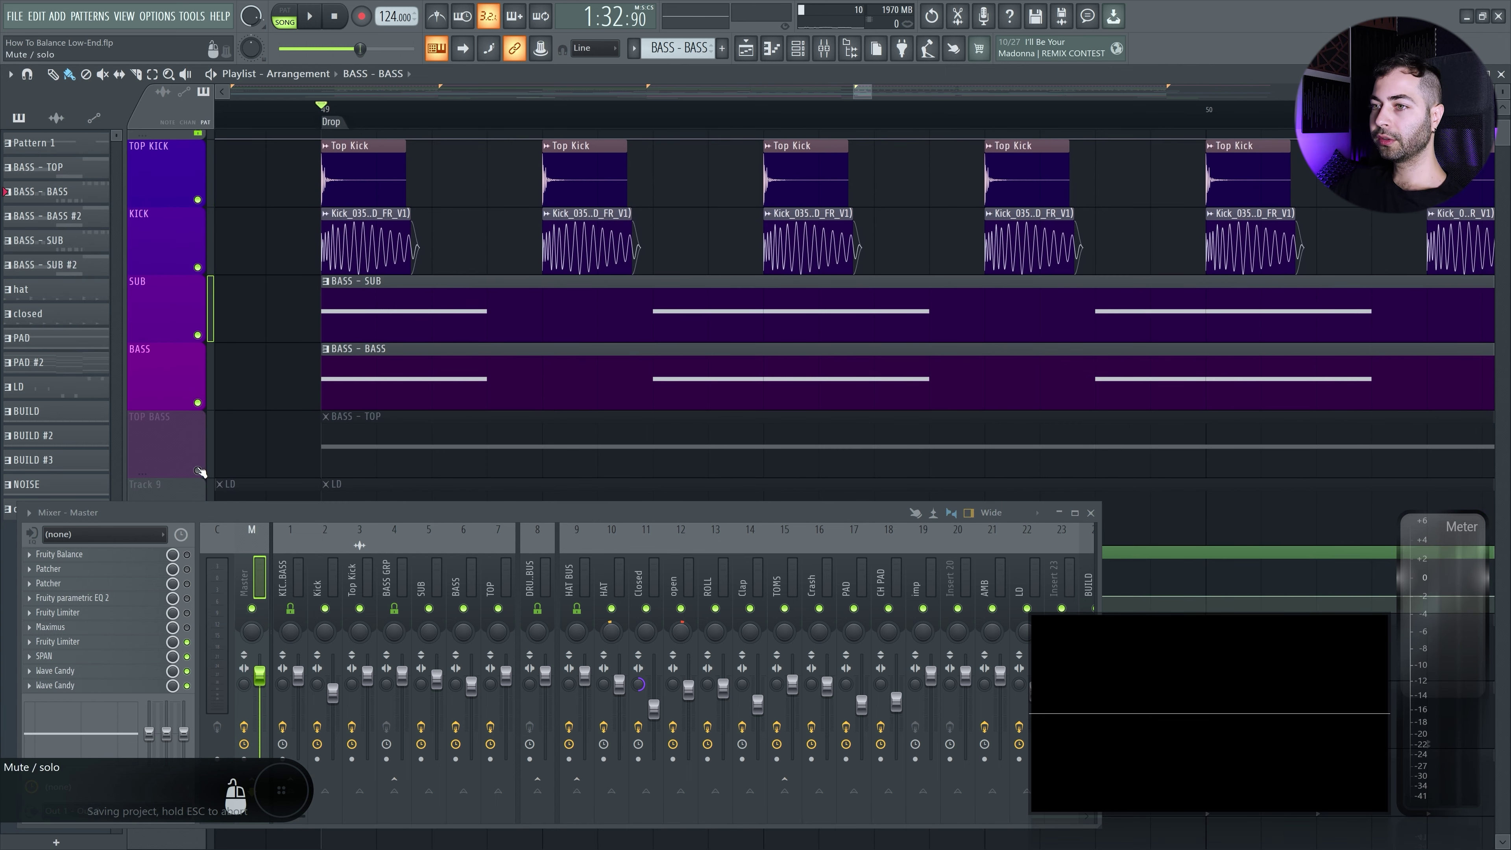
# - Solo the TOP mixer track, switch the mixer solo to SUB, and solo the BASS track in the playlist
pyautogui.click(490, 575)
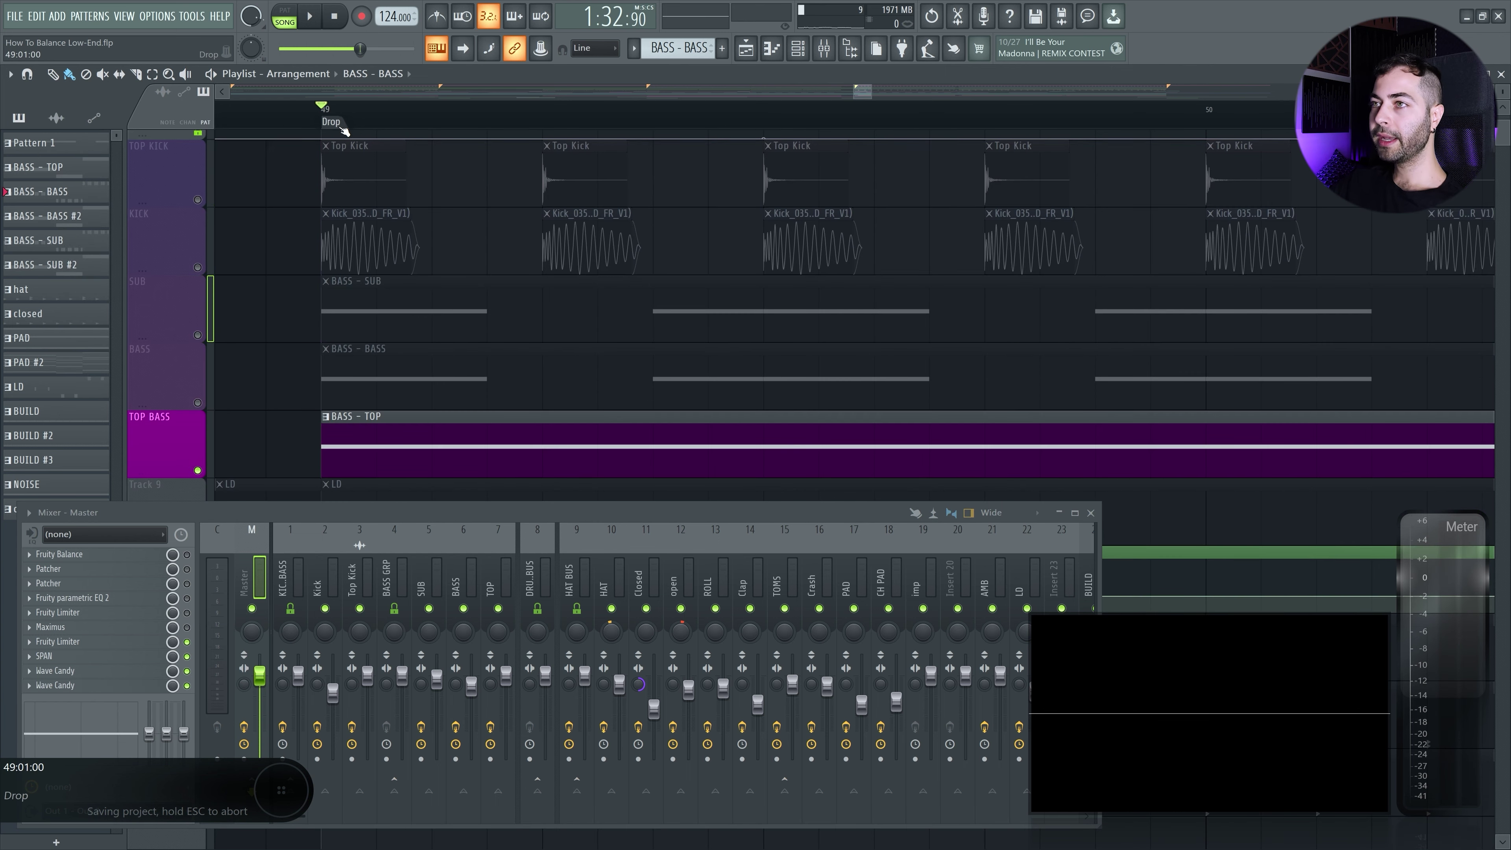
pyautogui.press('s')
pyautogui.click(437, 575)
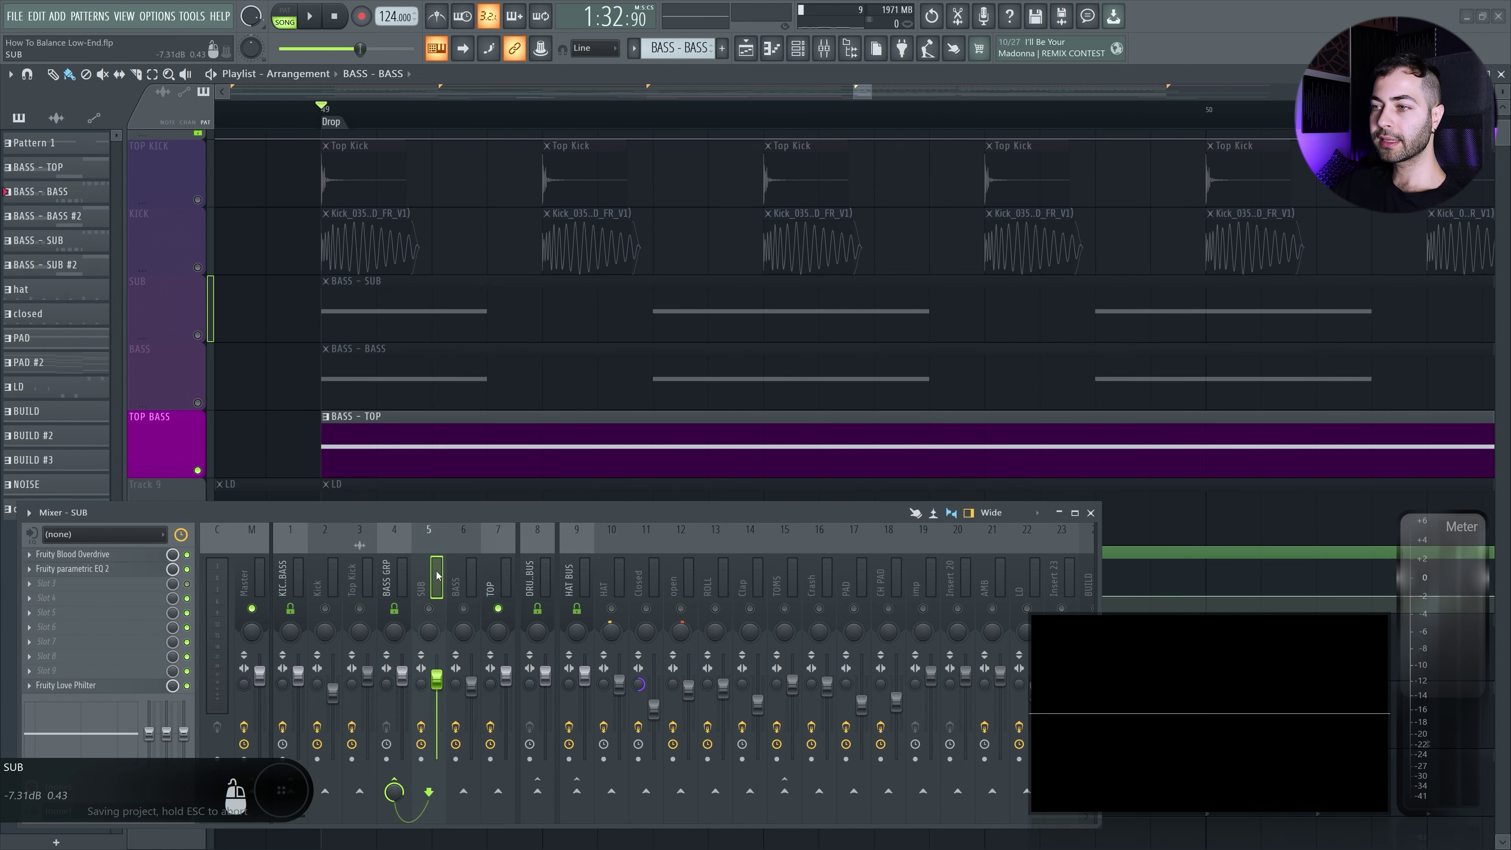
pyautogui.rightClick(197, 403)
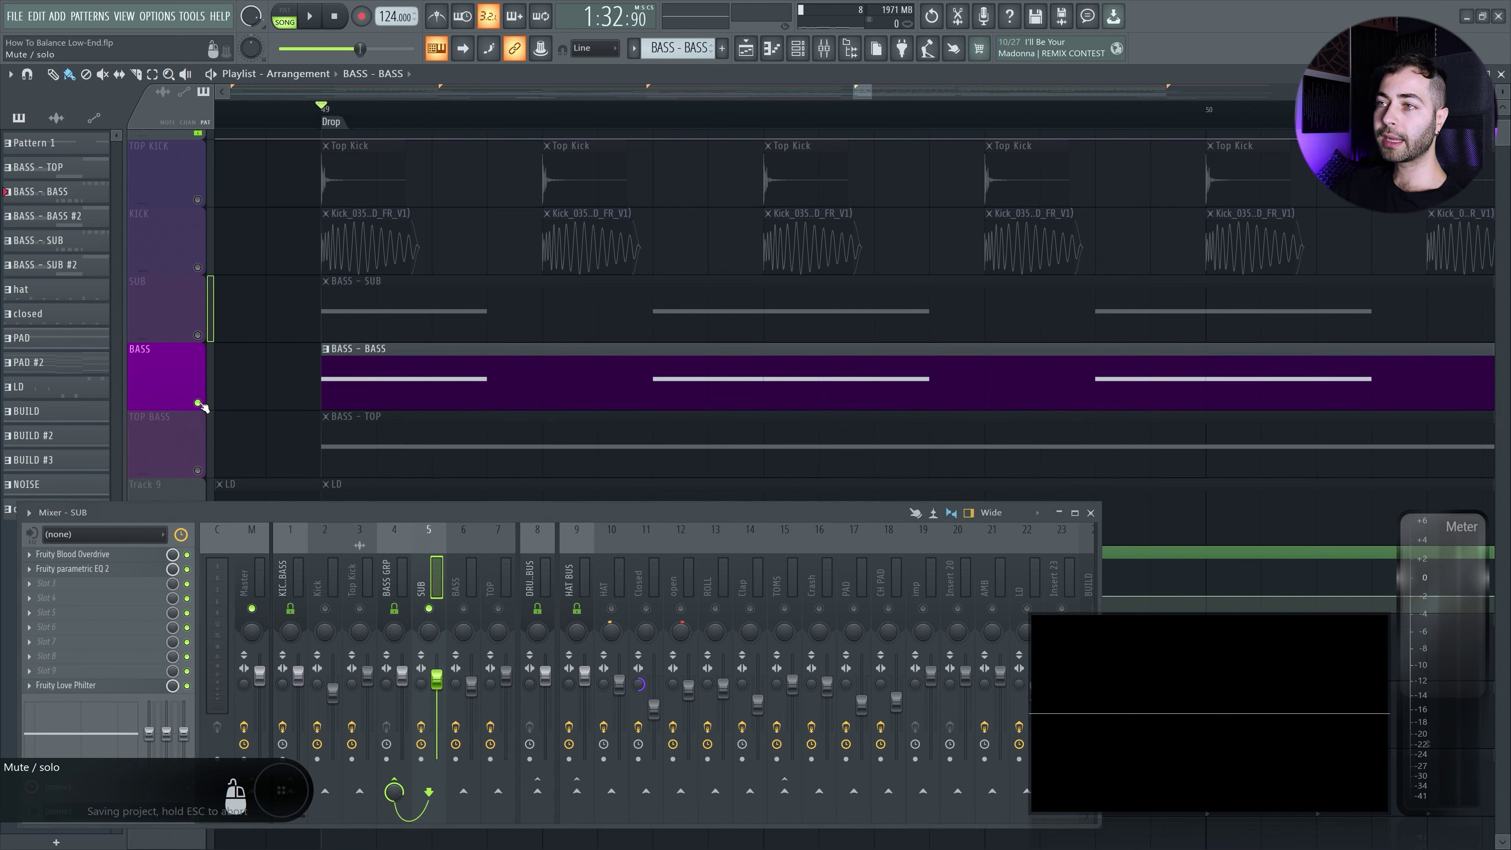
# - Open Fruity Love Philter on the SUB and BASS tracks side by side to compare their volume envelopes, and close the SUB one
pyautogui.click(88, 688)
pyautogui.moveTo(535, 282); pyautogui.dragTo(793, 241)
pyautogui.click(464, 584)
pyautogui.click(115, 686)
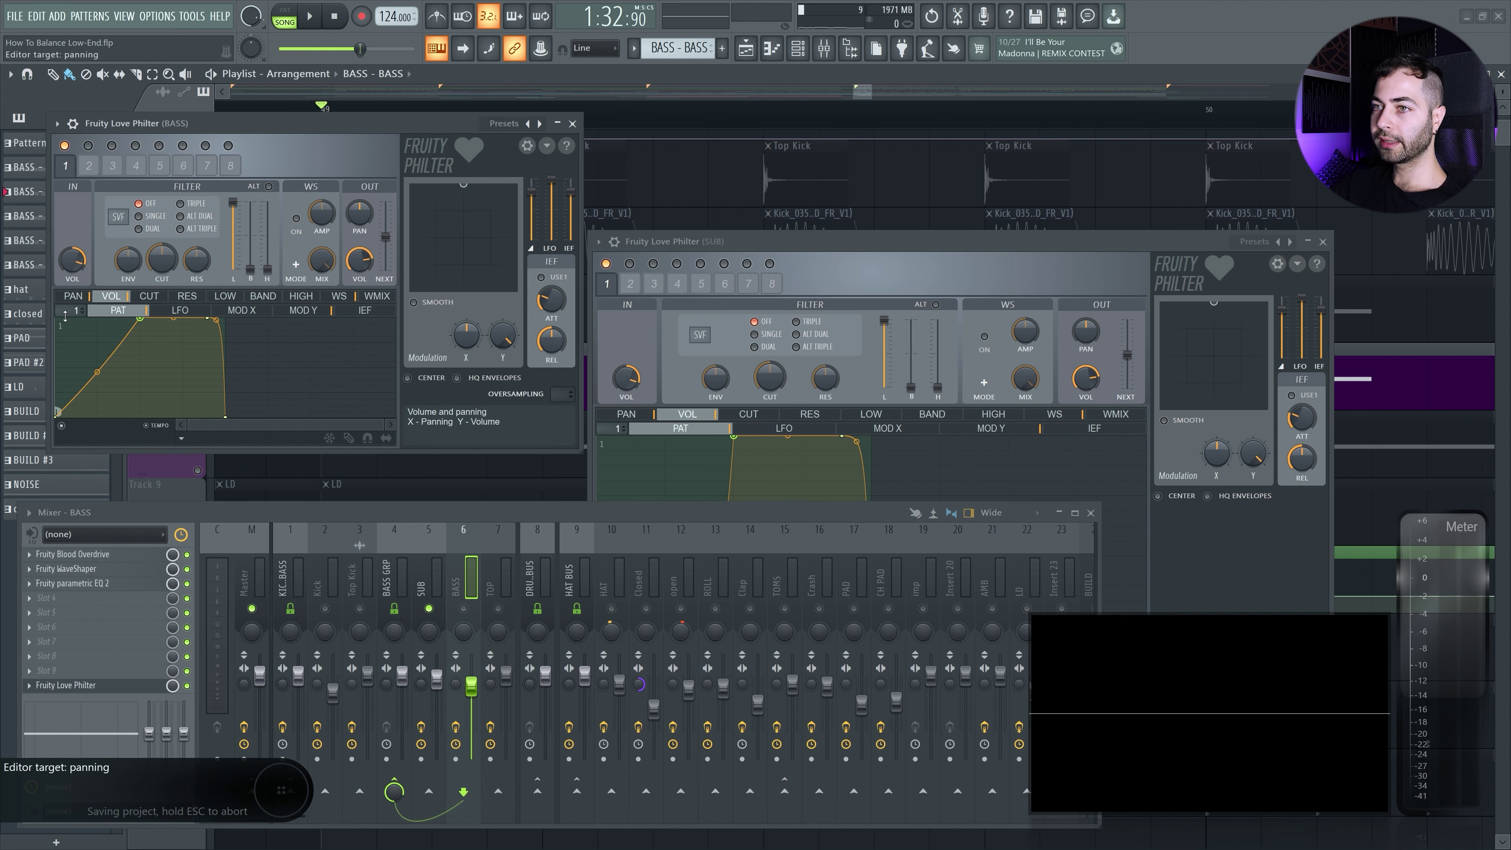
pyautogui.click(1323, 242)
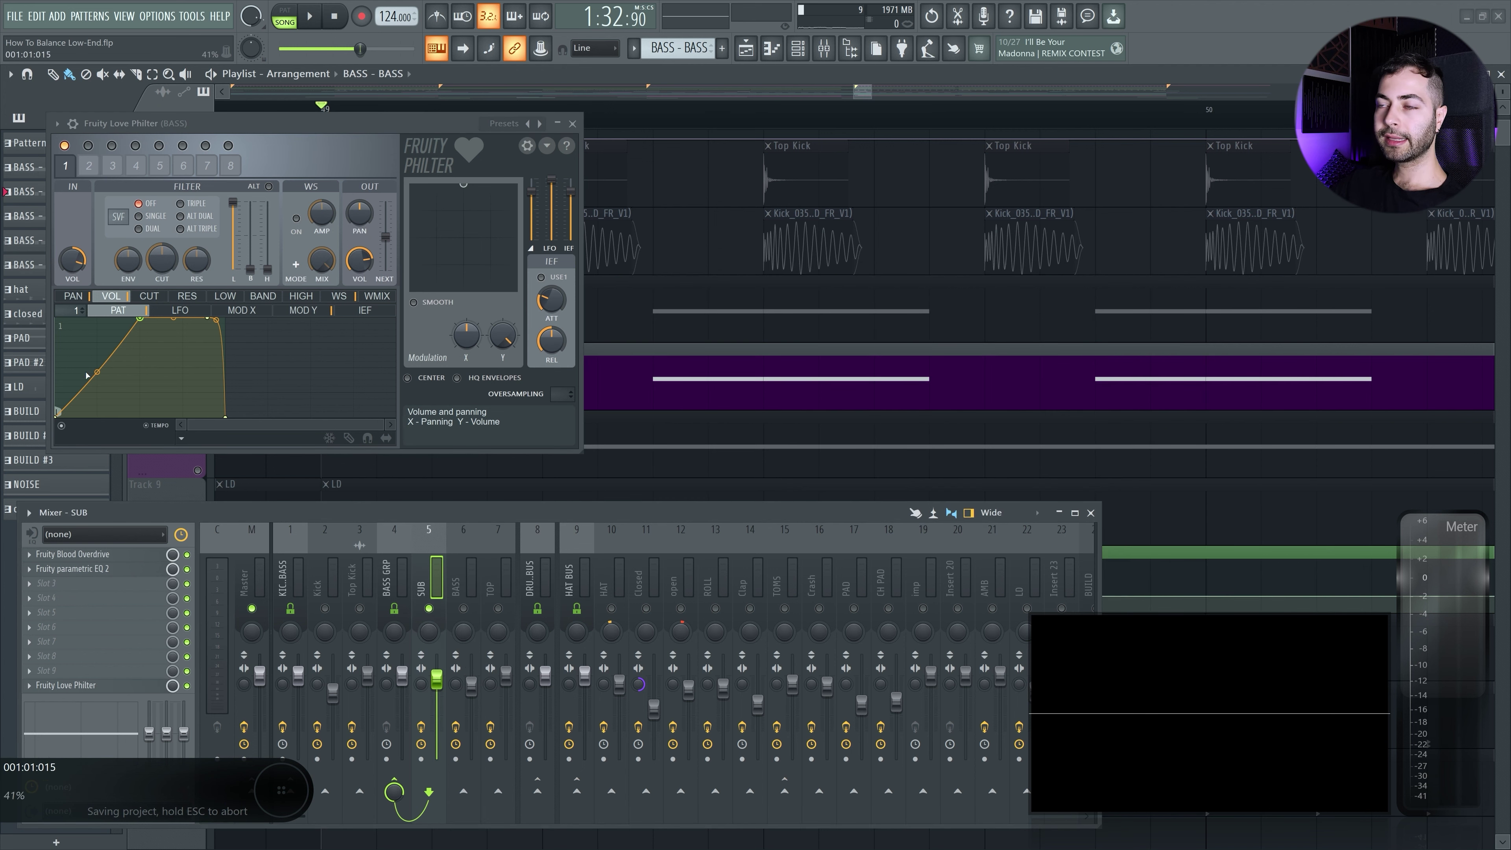
# - Move the BASS Fruity Love Philter clear of the track switches and unmute the TOP KICK, KICK and SUB playlist tracks
pyautogui.moveTo(317, 124); pyautogui.dragTo(602, 430)
pyautogui.click(197, 200)
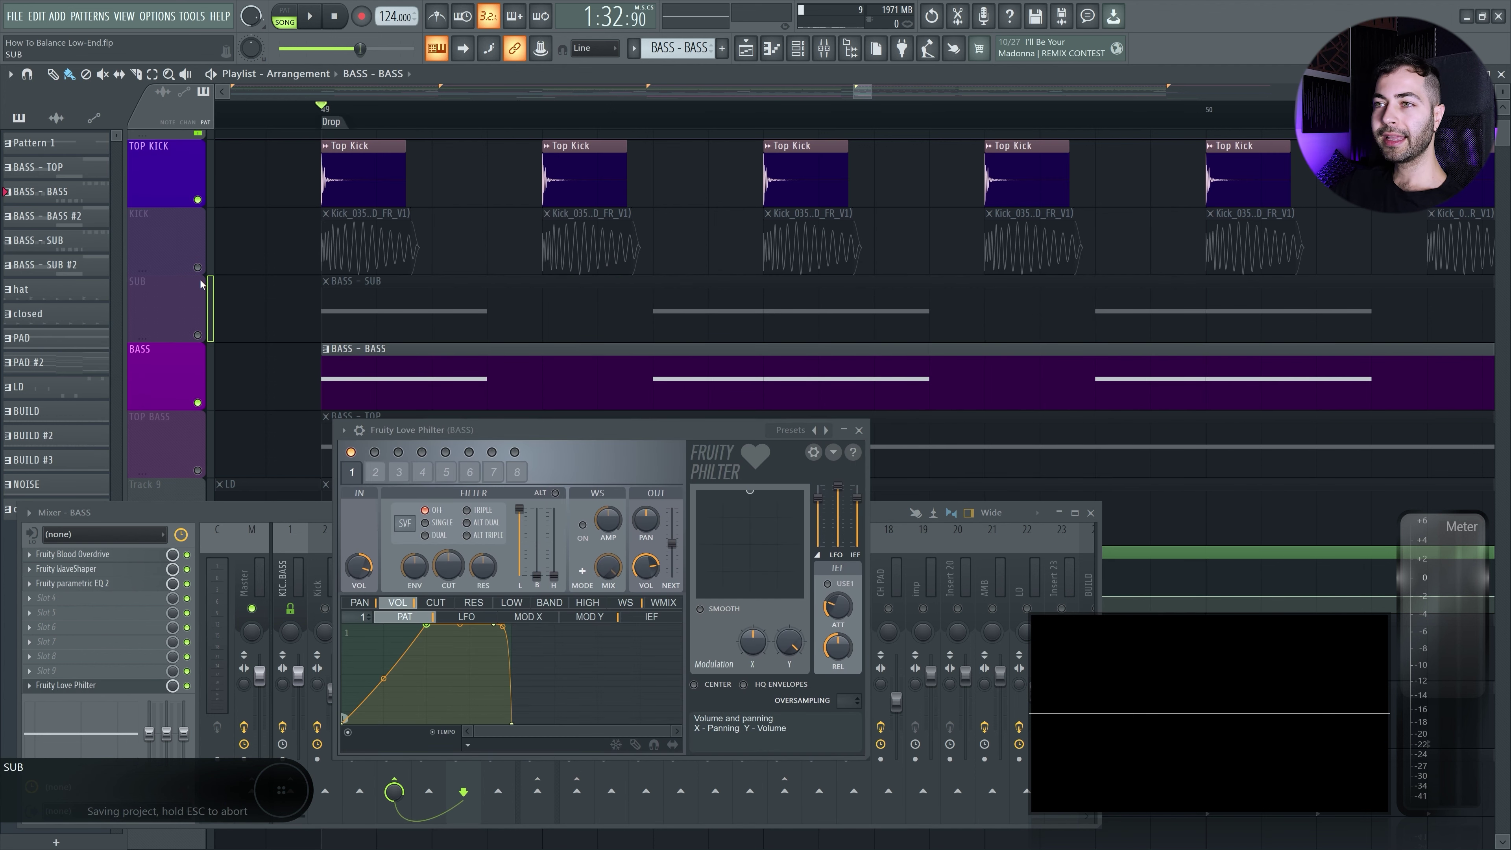
pyautogui.click(198, 267)
pyautogui.click(197, 336)
# - Bend the rising section of the BASS Fruity Love Philter volume envelope downward to a tension of 17.95%
pyautogui.moveTo(419, 436); pyautogui.dragTo(411, 368)
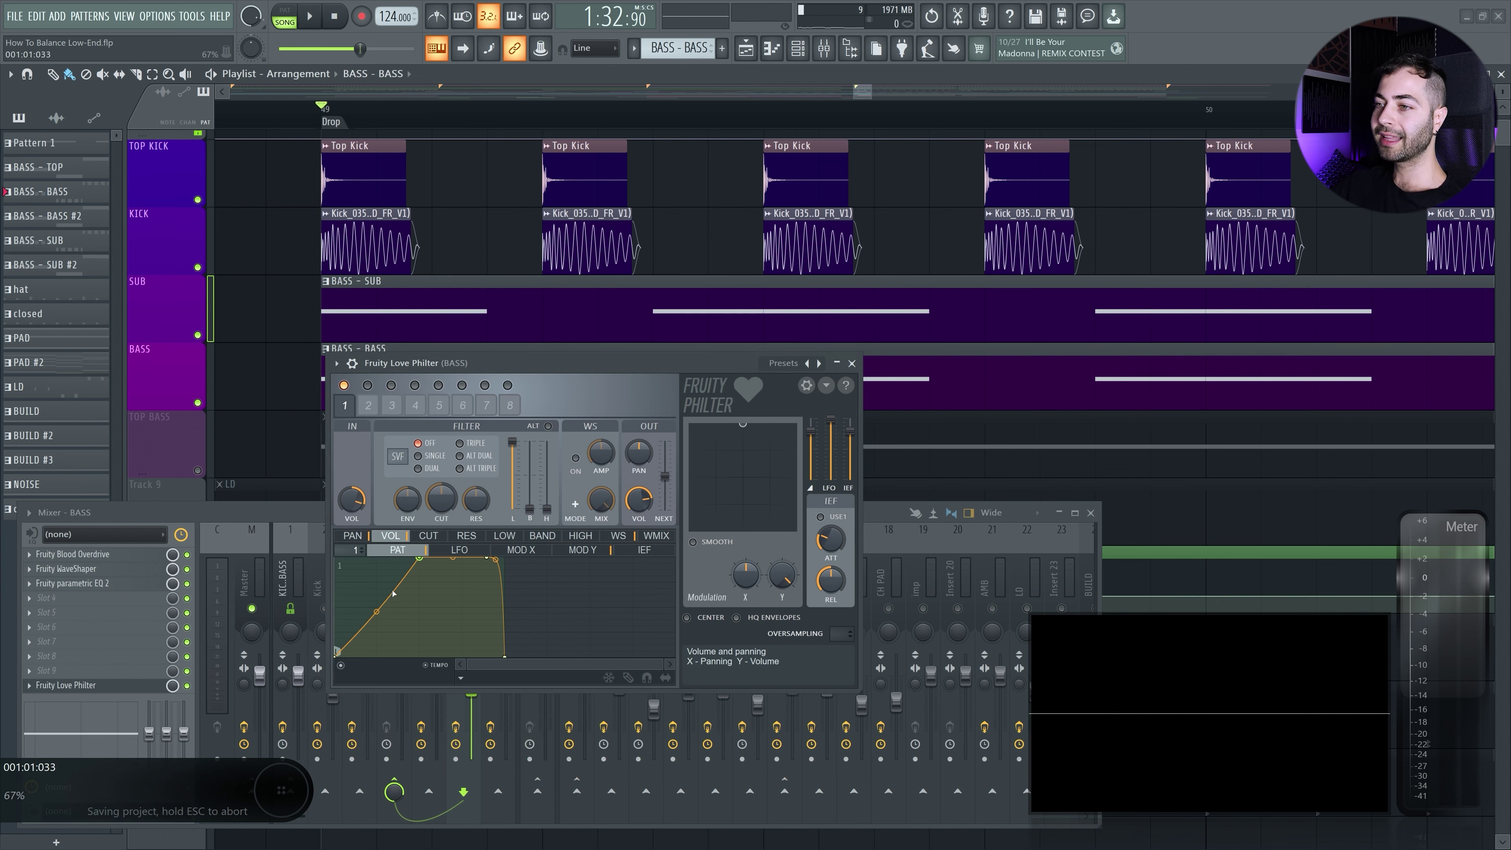
pyautogui.moveTo(377, 612)
pyautogui.mouseDown()
pyautogui.moveTo(376, 655)
pyautogui.moveTo(376, 634)
pyautogui.mouseUp()
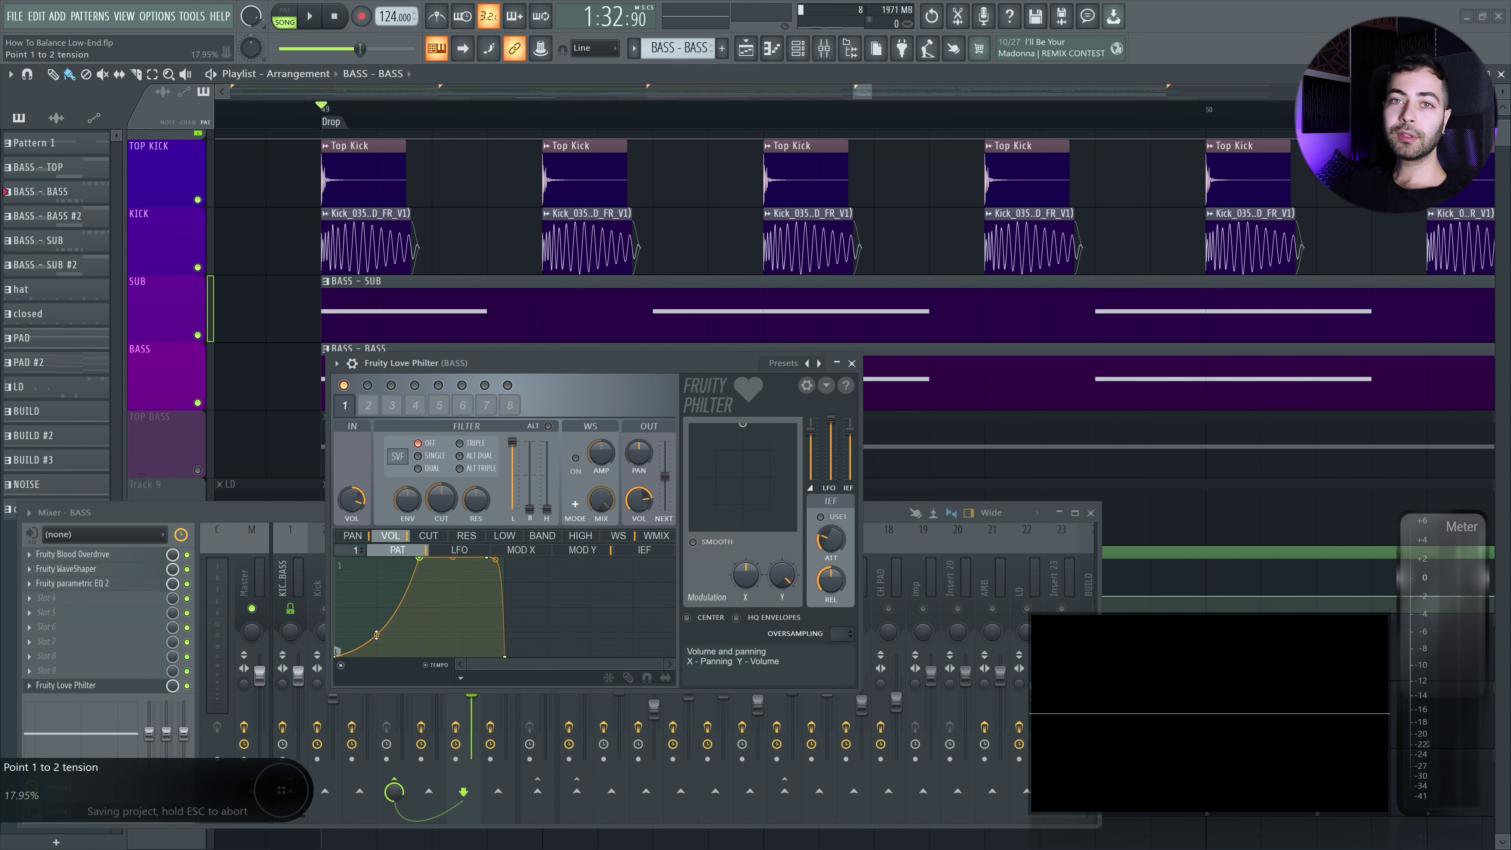
pyautogui.moveTo(454, 364); pyautogui.dragTo(471, 374)
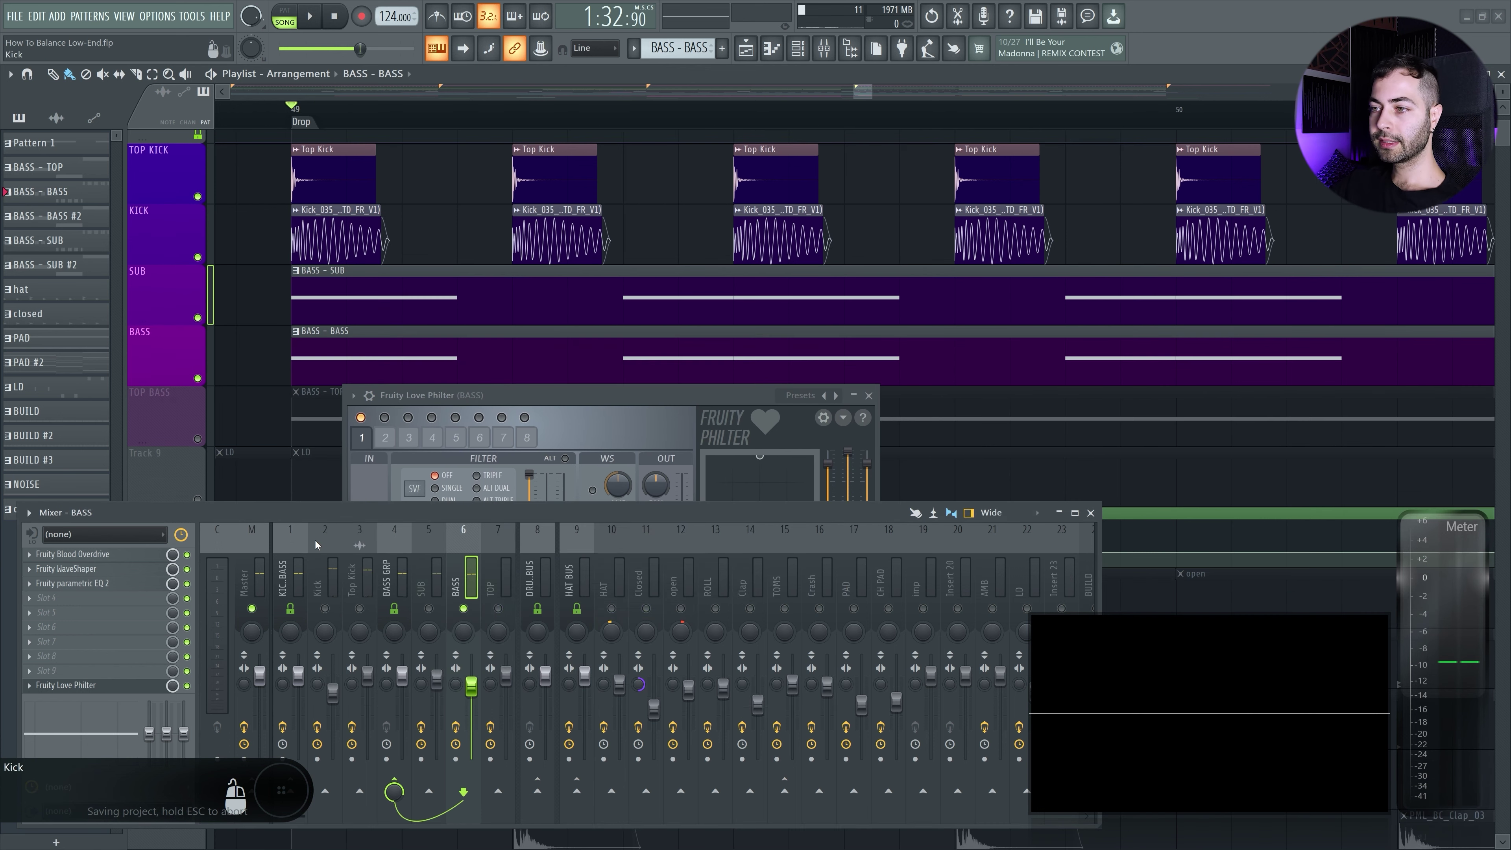
# - Re-enable the mixer tracks with TOP muted, fine-tune the BASS volume envelope's rise tension during playback, and close Fruity Love Philter
pyautogui.keyDown('ctrl'); pyautogui.click(500, 608); pyautogui.keyUp('ctrl')
pyautogui.press('space')
pyautogui.moveTo(428, 395); pyautogui.dragTo(432, 314)
pyautogui.moveTo(396, 585)
pyautogui.mouseDown()
pyautogui.moveTo(396, 605)
pyautogui.moveTo(396, 588)
pyautogui.mouseUp()
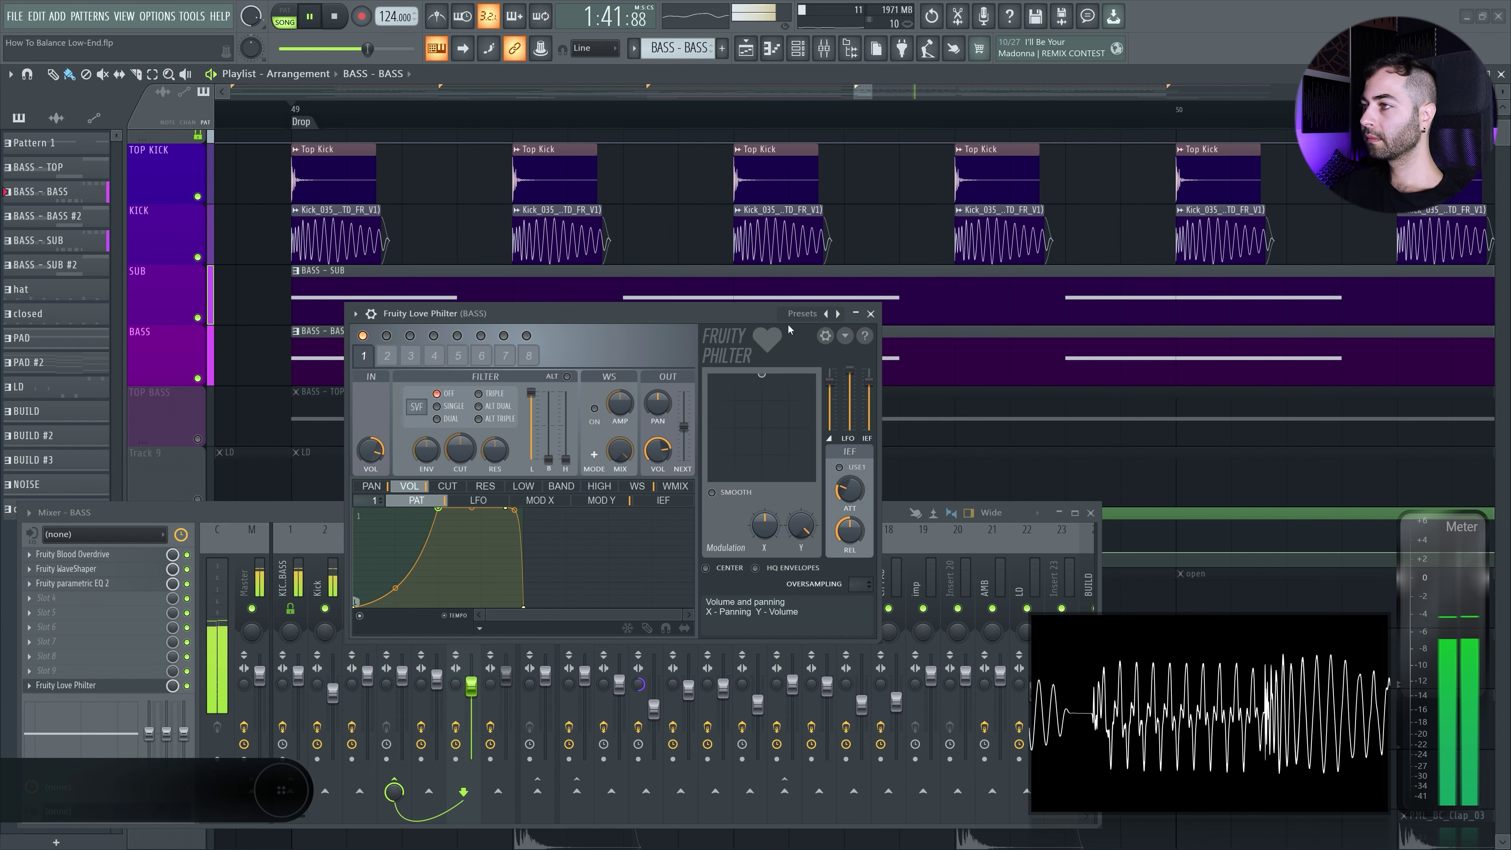
pyautogui.click(870, 315)
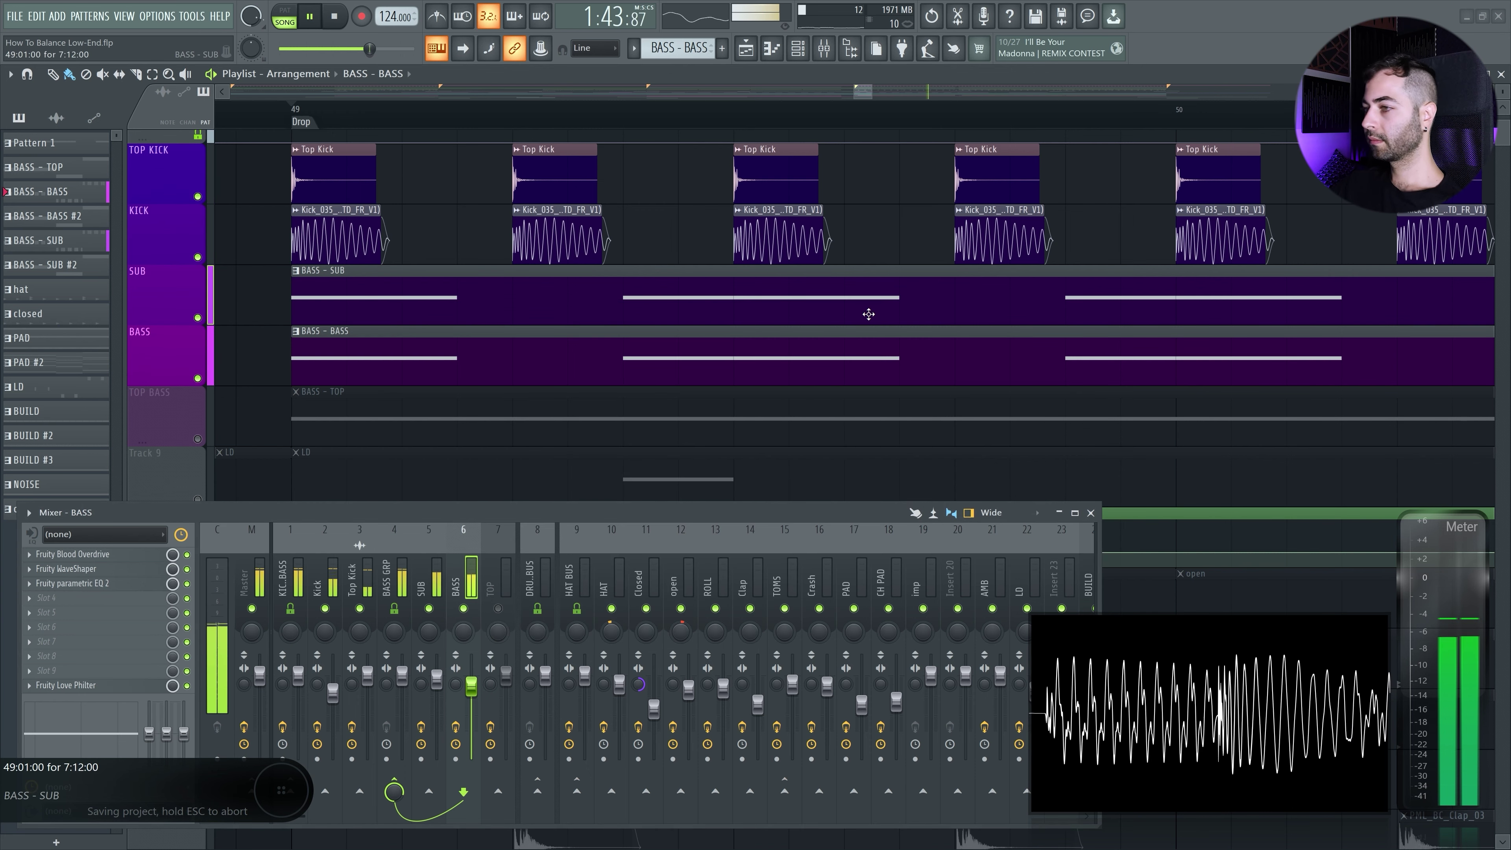
# - Lower the gain of the 529 Hz boost slightly in the BASS Parametric EQ 2 and close the equalizer
pyautogui.click(72, 583)
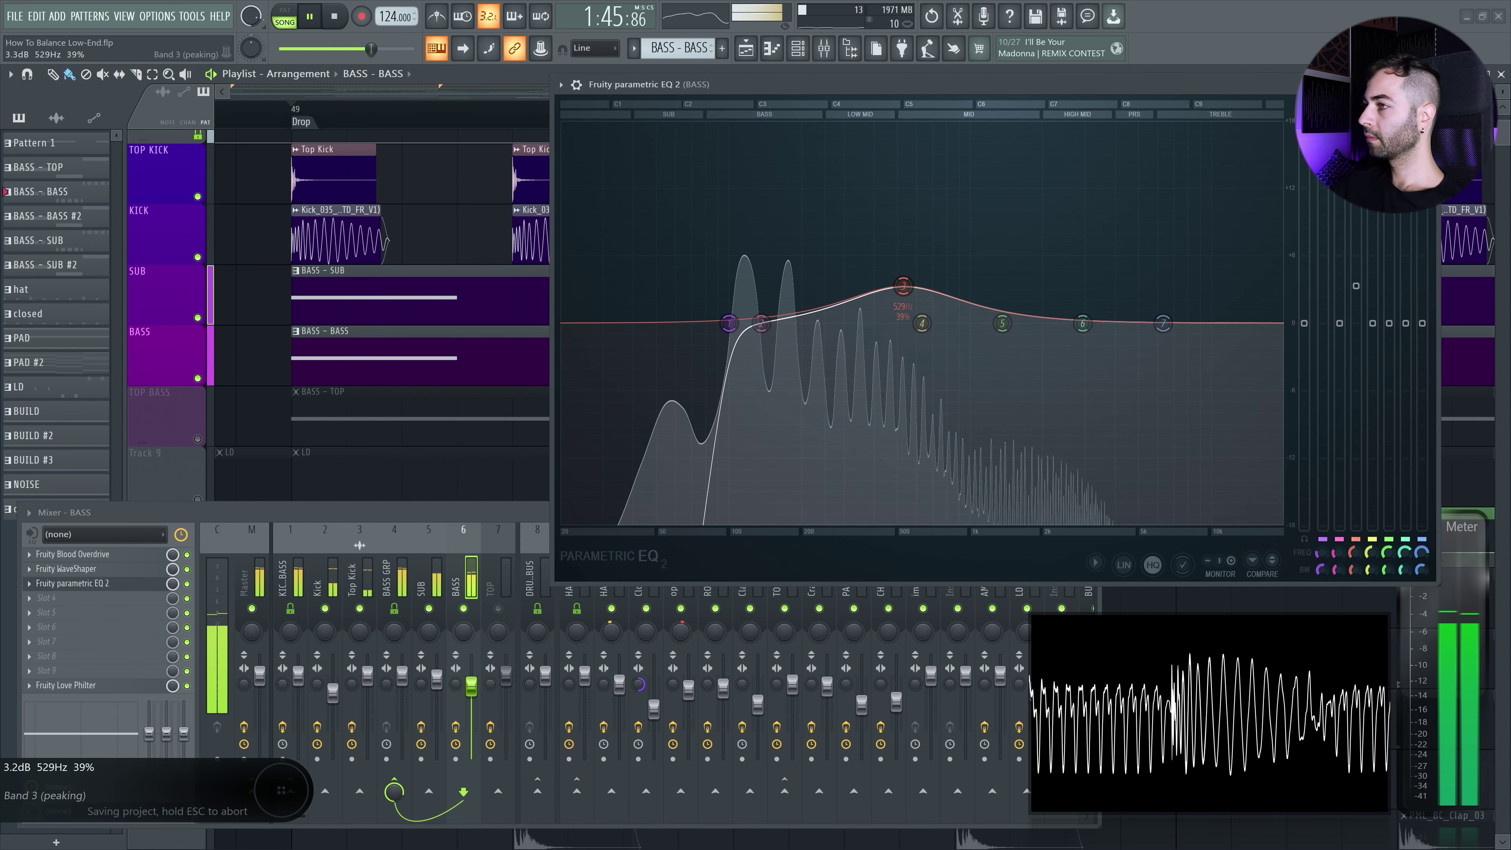
pyautogui.moveTo(903, 286); pyautogui.dragTo(902, 296)
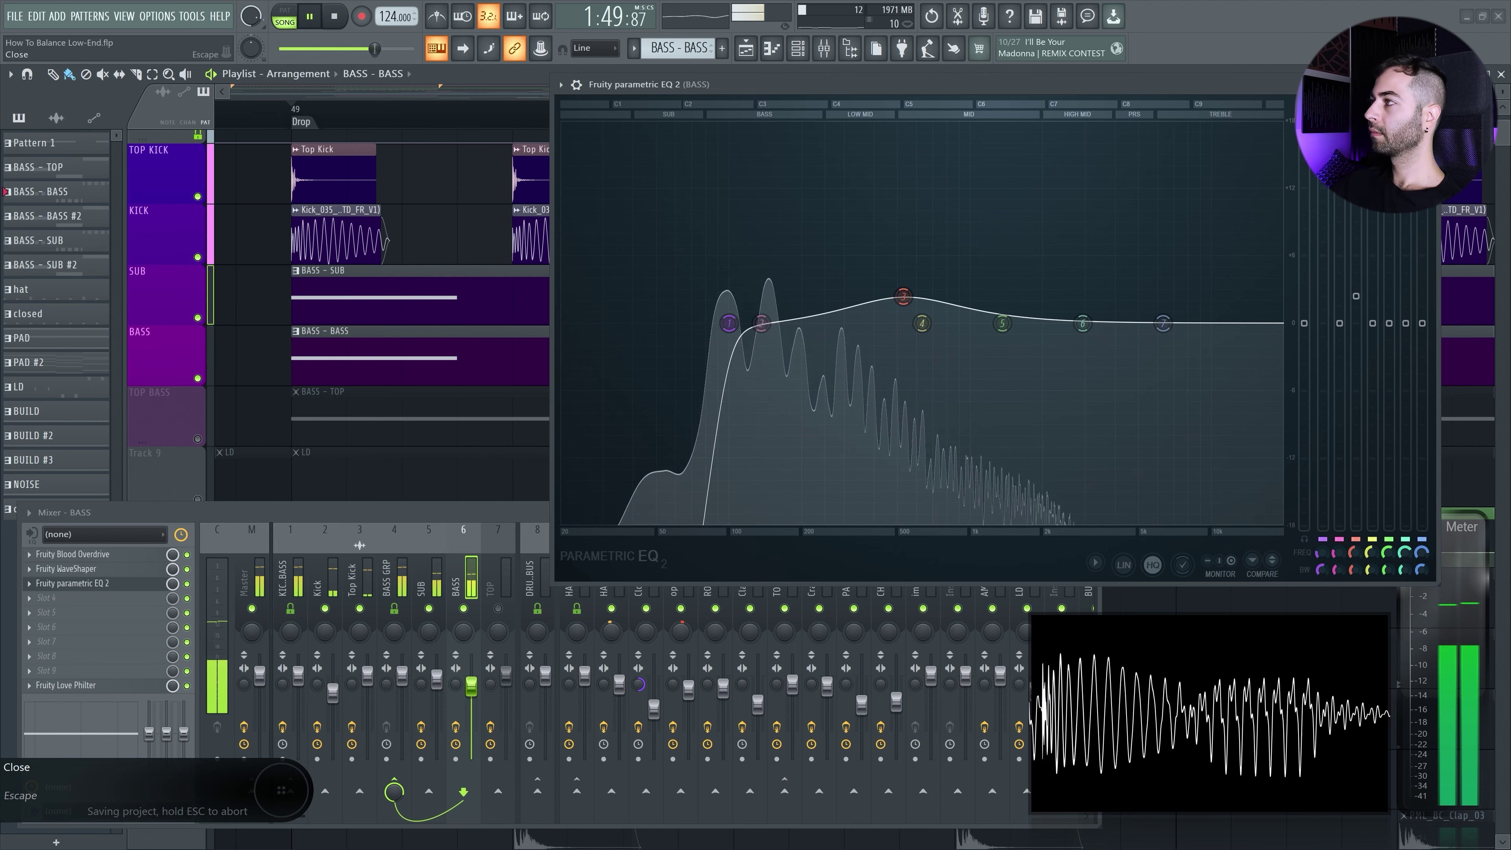
pyautogui.press('Escape')
# - Stop playback, reopen the BASS Fruity Love Philter to examine its reshaped volume envelope, and close it
pyautogui.press('space')
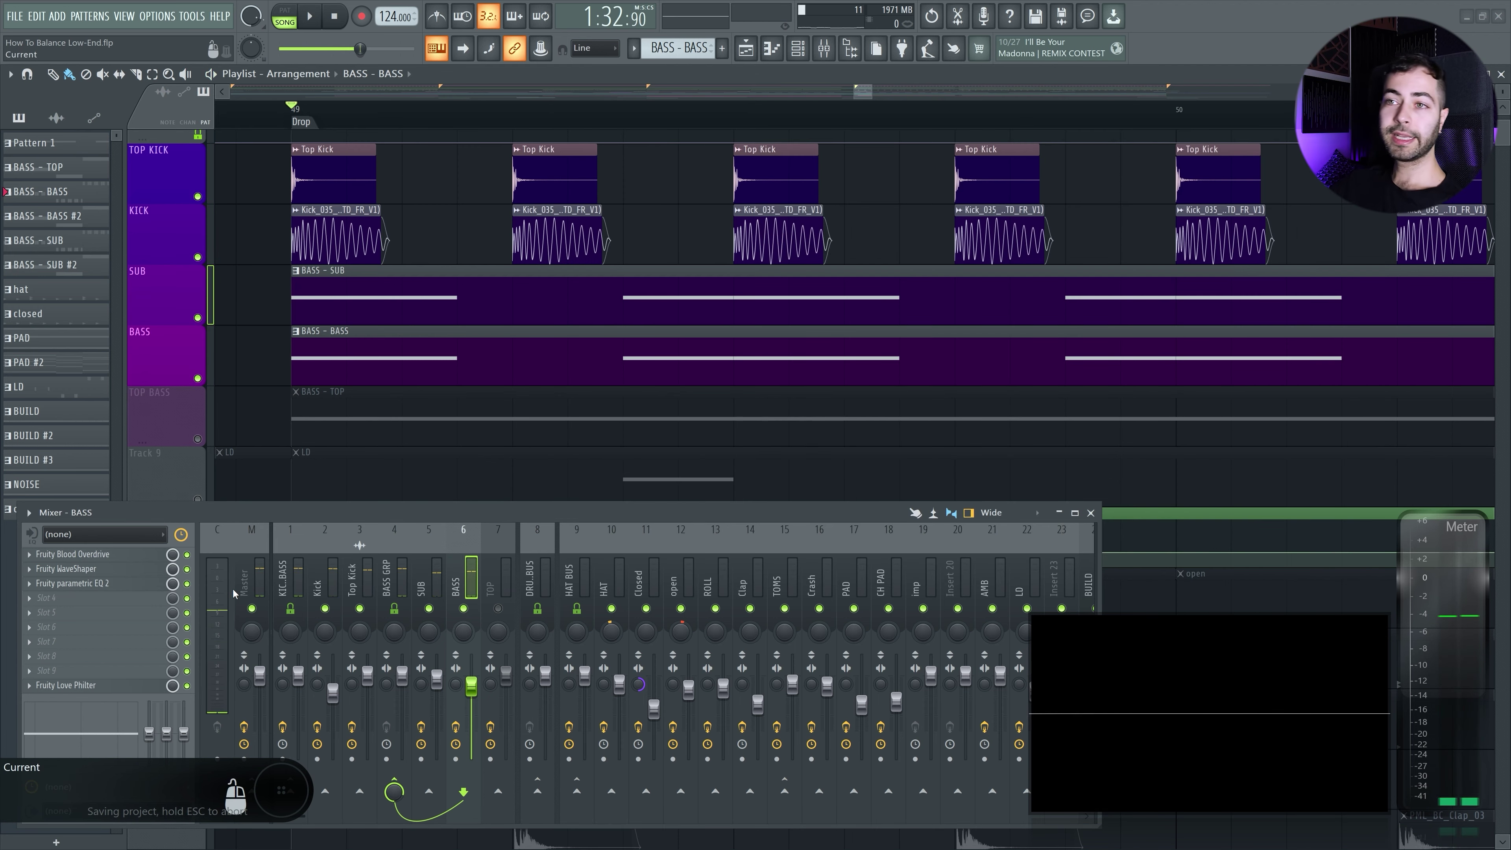
pyautogui.click(63, 686)
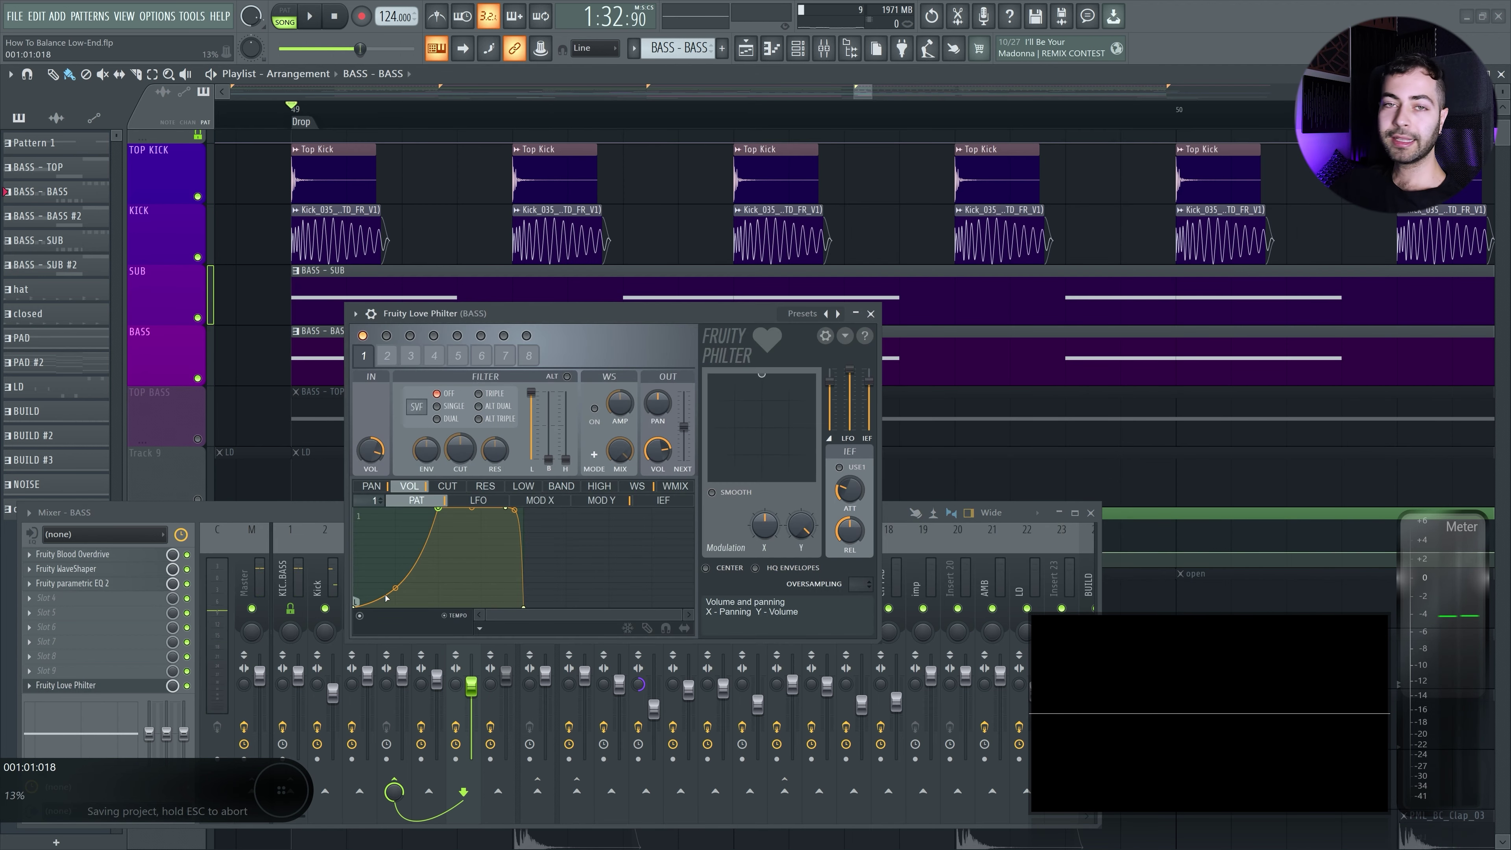
pyautogui.click(871, 315)
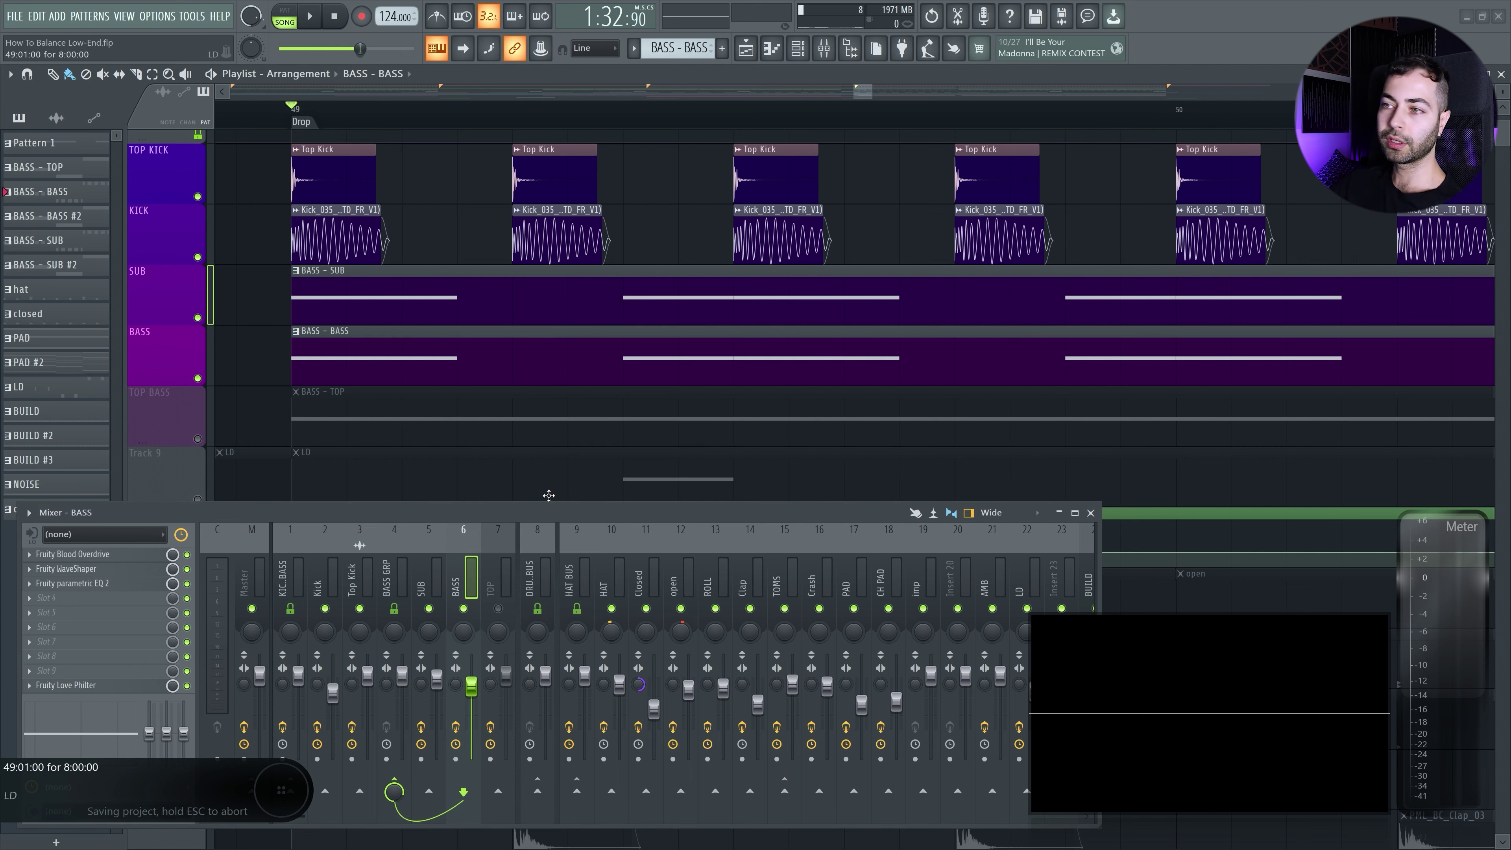
# - With only TOP BASS soloed, bend the rise of the TOP Fruity Love Philter volume envelope to a tension of 10.33% and save the project
pyautogui.rightClick(198, 440)
pyautogui.press('space')
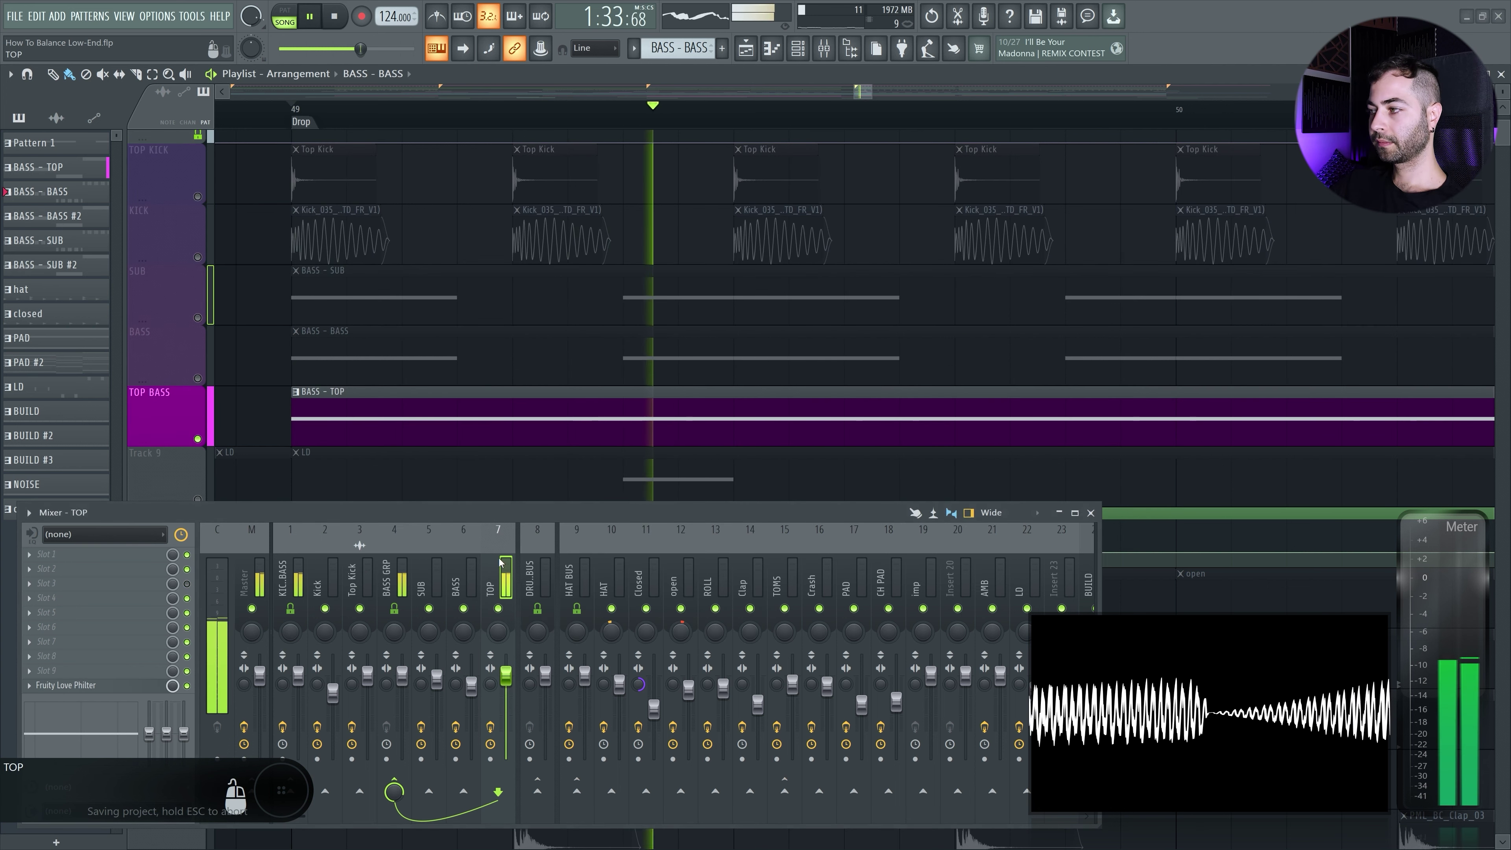
pyautogui.click(65, 685)
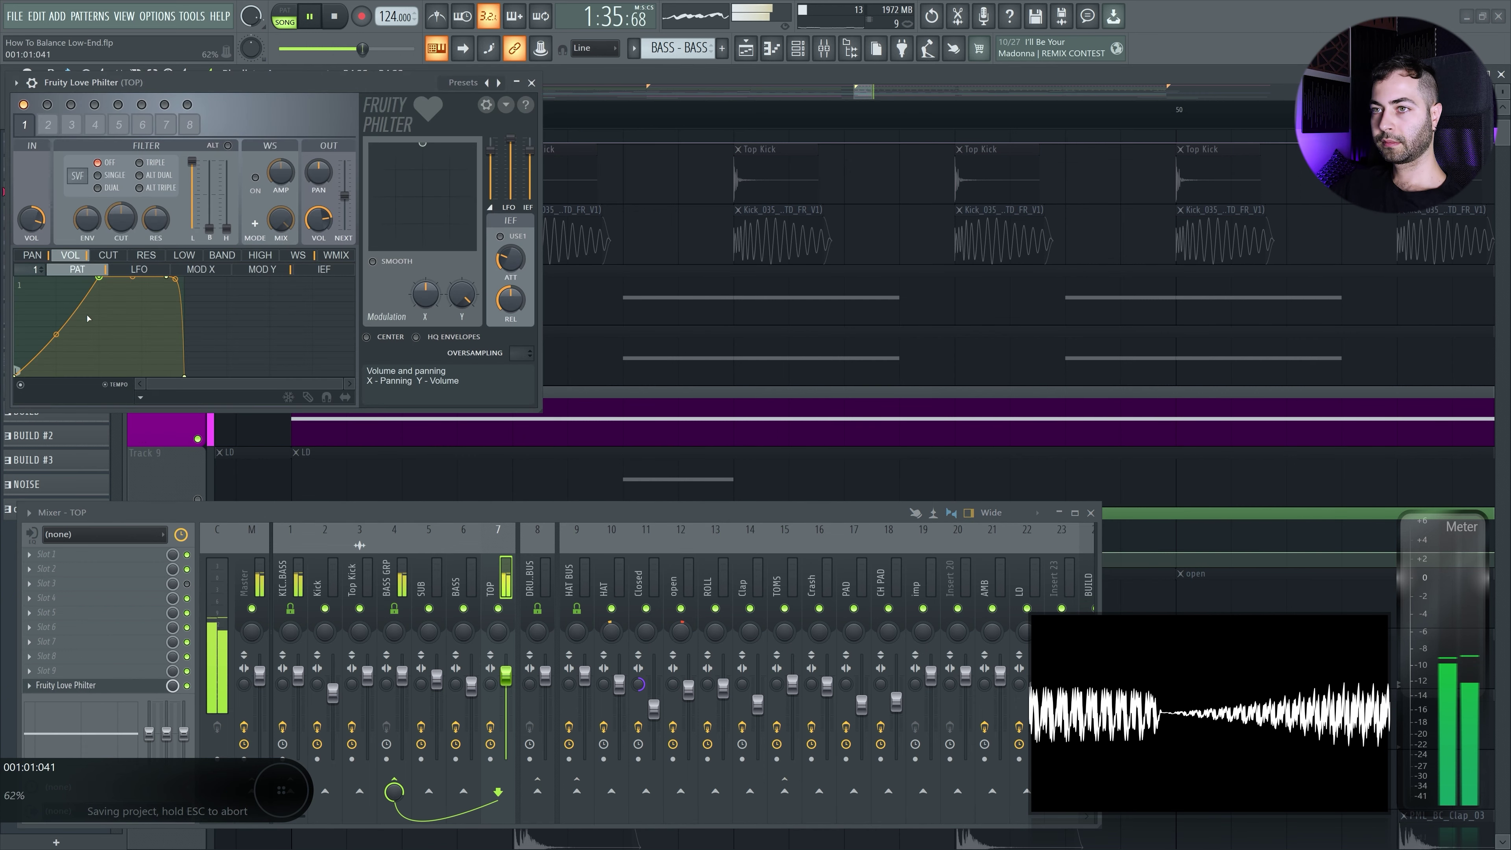
pyautogui.moveTo(56, 362); pyautogui.dragTo(56, 344)
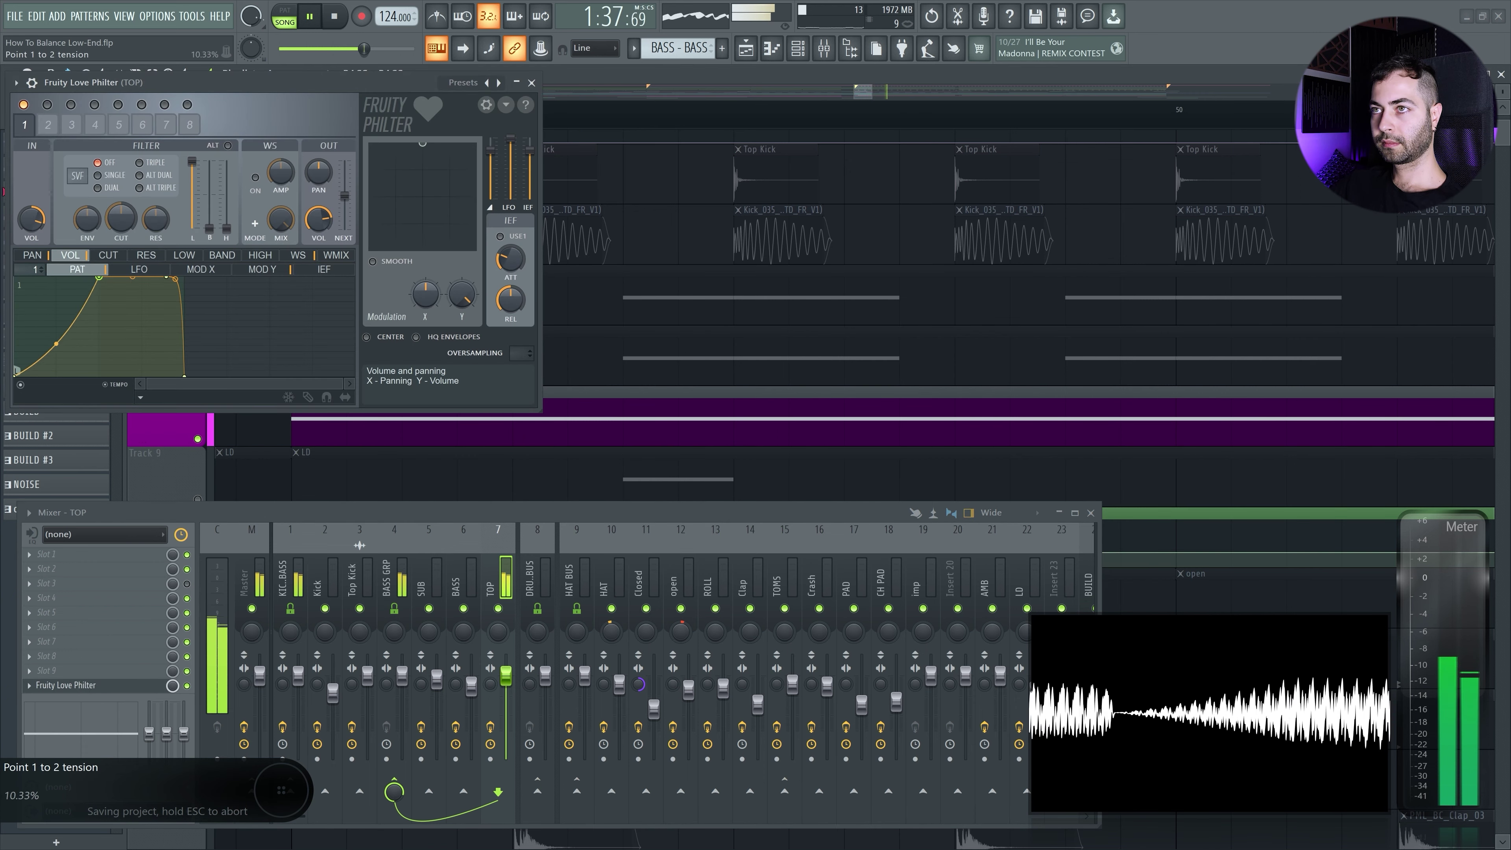
pyautogui.moveTo(235, 104); pyautogui.dragTo(286, 162)
pyautogui.press('space')
pyautogui.hotkey('ctrl', 's')
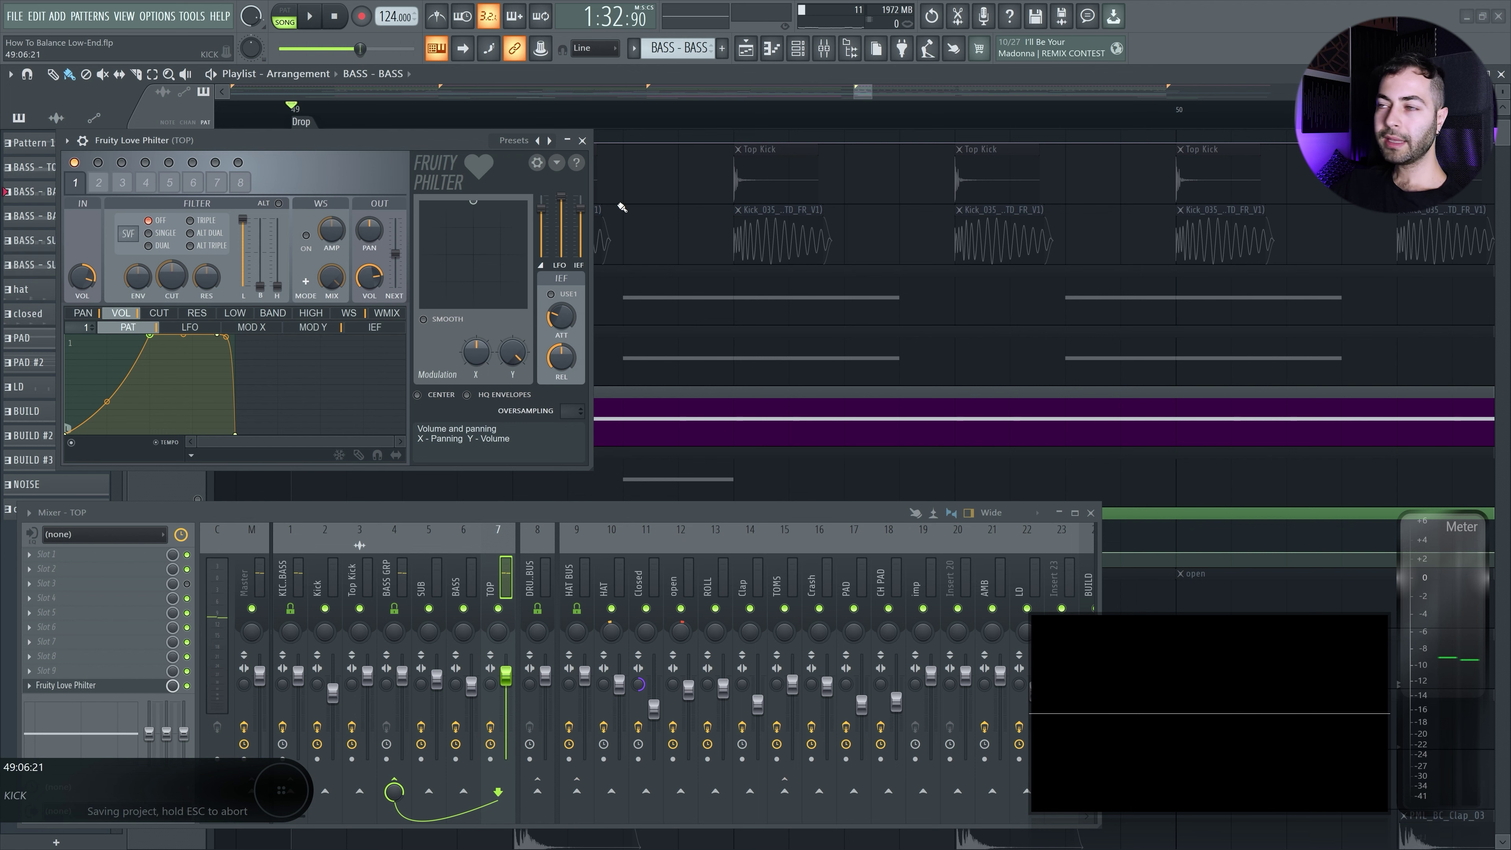
# - Unmute TOP KICK and KICK and bend the TOP volume envelope's rise further downward during playback, closing Fruity Love Philter when done
pyautogui.moveTo(447, 145); pyautogui.dragTo(604, 386)
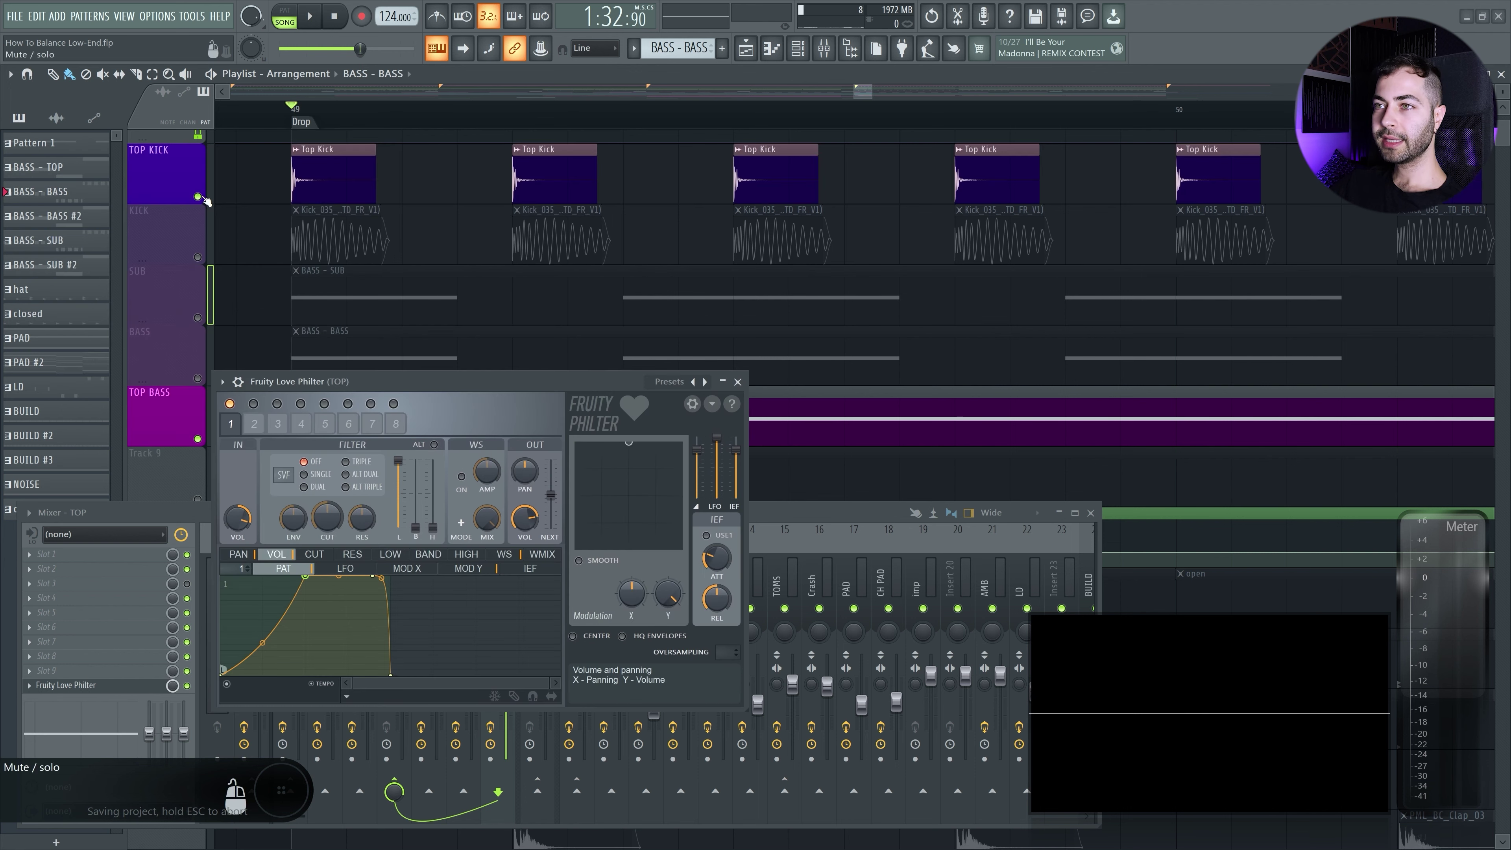
pyautogui.moveTo(332, 386); pyautogui.dragTo(340, 235)
pyautogui.press('space')
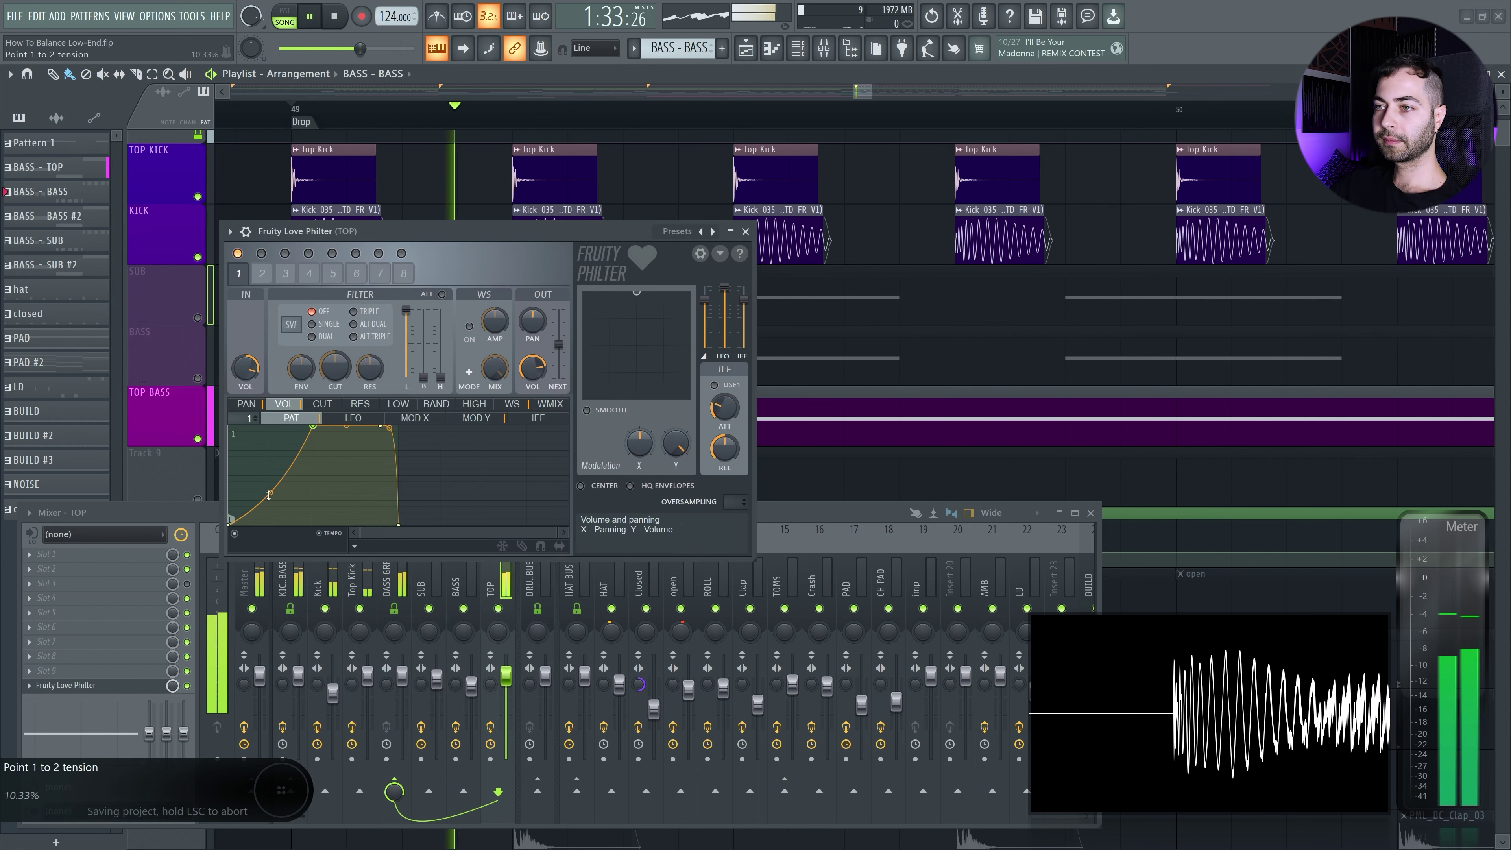
pyautogui.moveTo(270, 493); pyautogui.dragTo(270, 504)
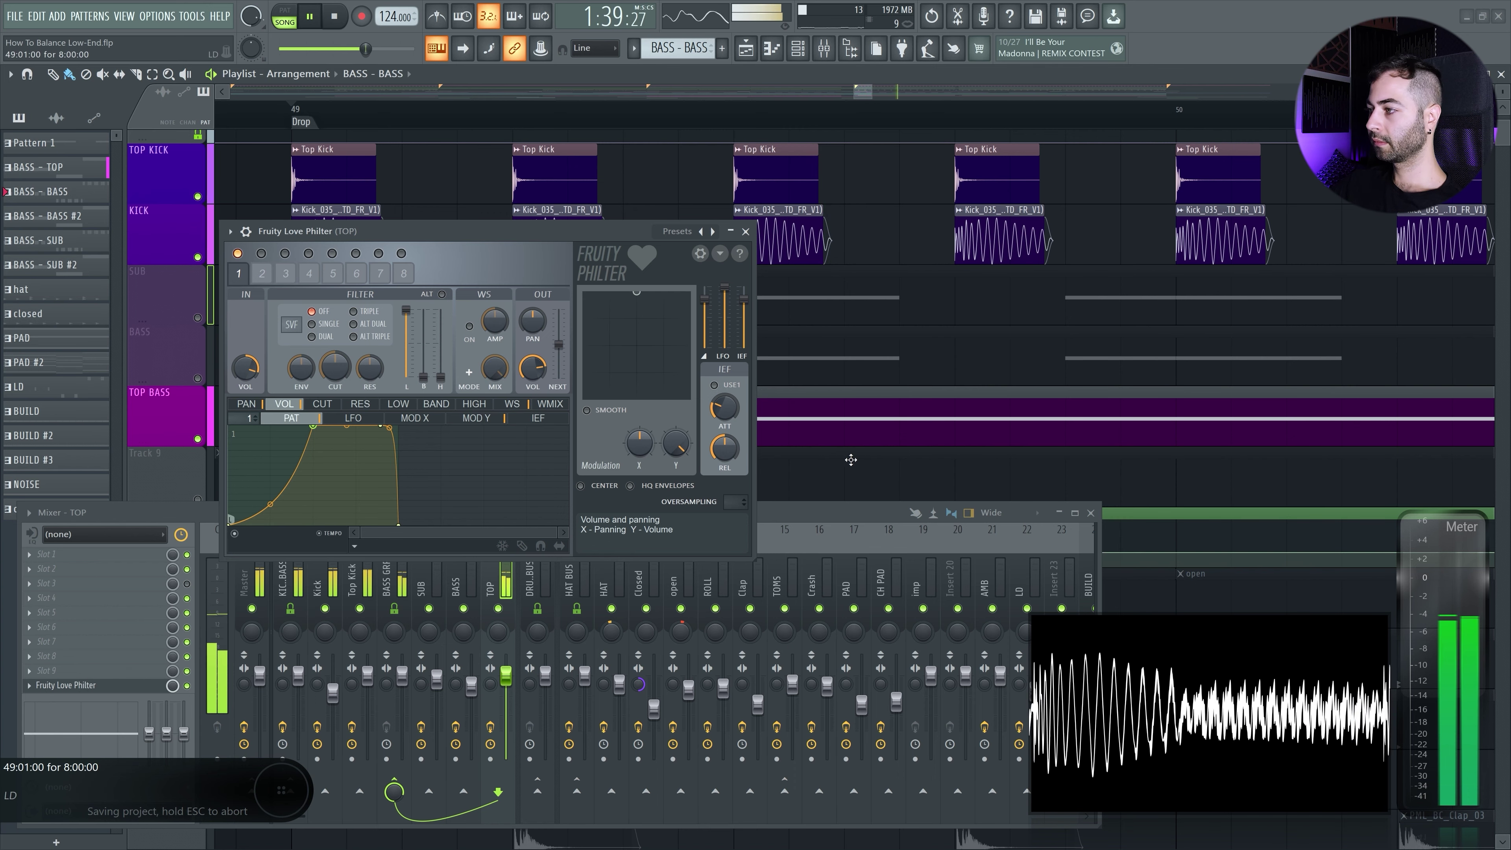
pyautogui.click(740, 232)
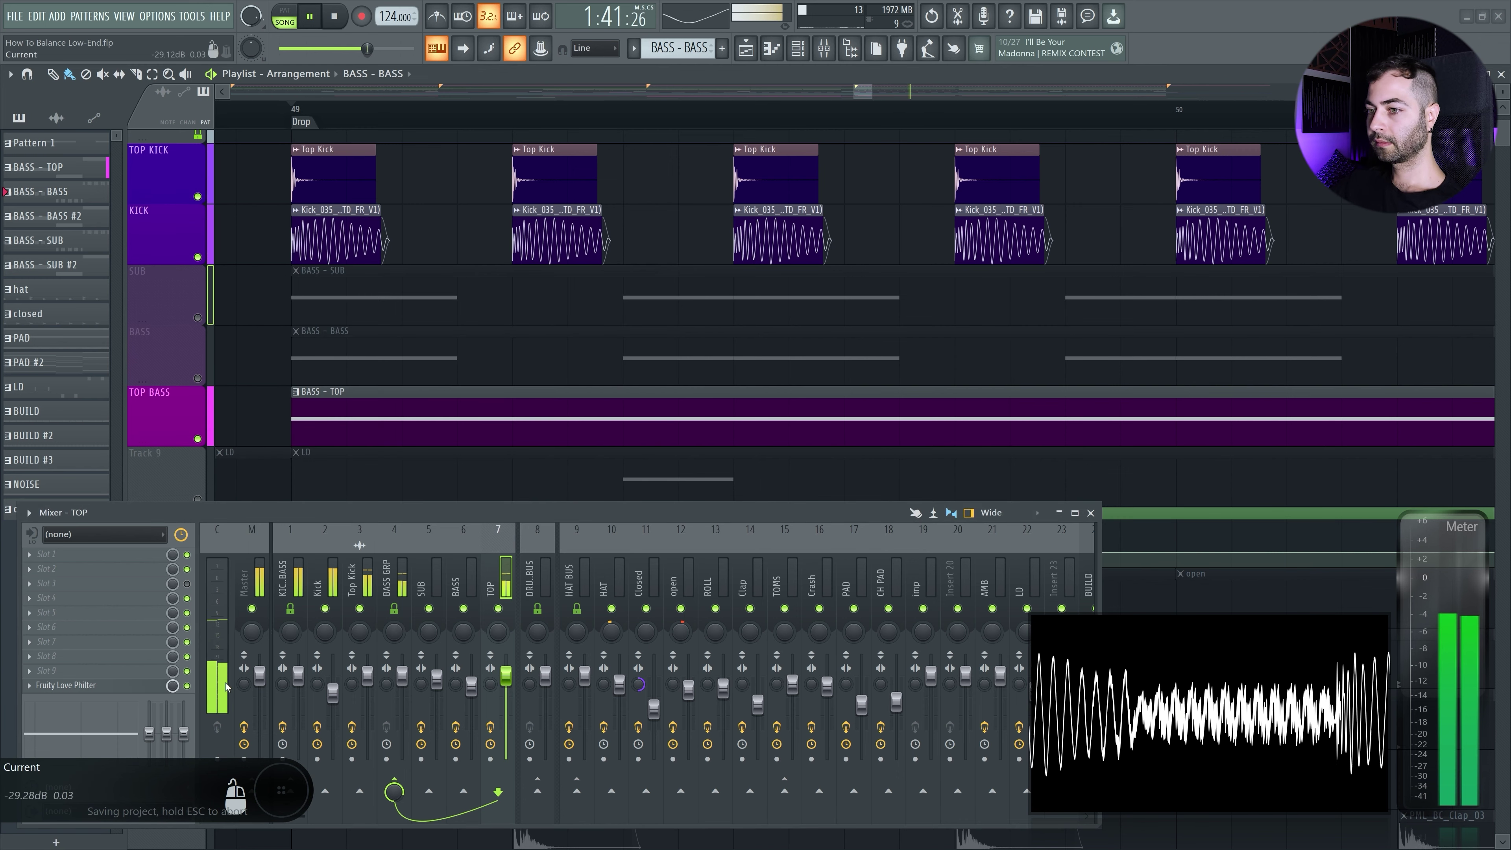
pyautogui.press('space')
# - Lower the mix level of TOP's Fruity Love Philter to 90% and review its volume envelope
pyautogui.click(79, 687)
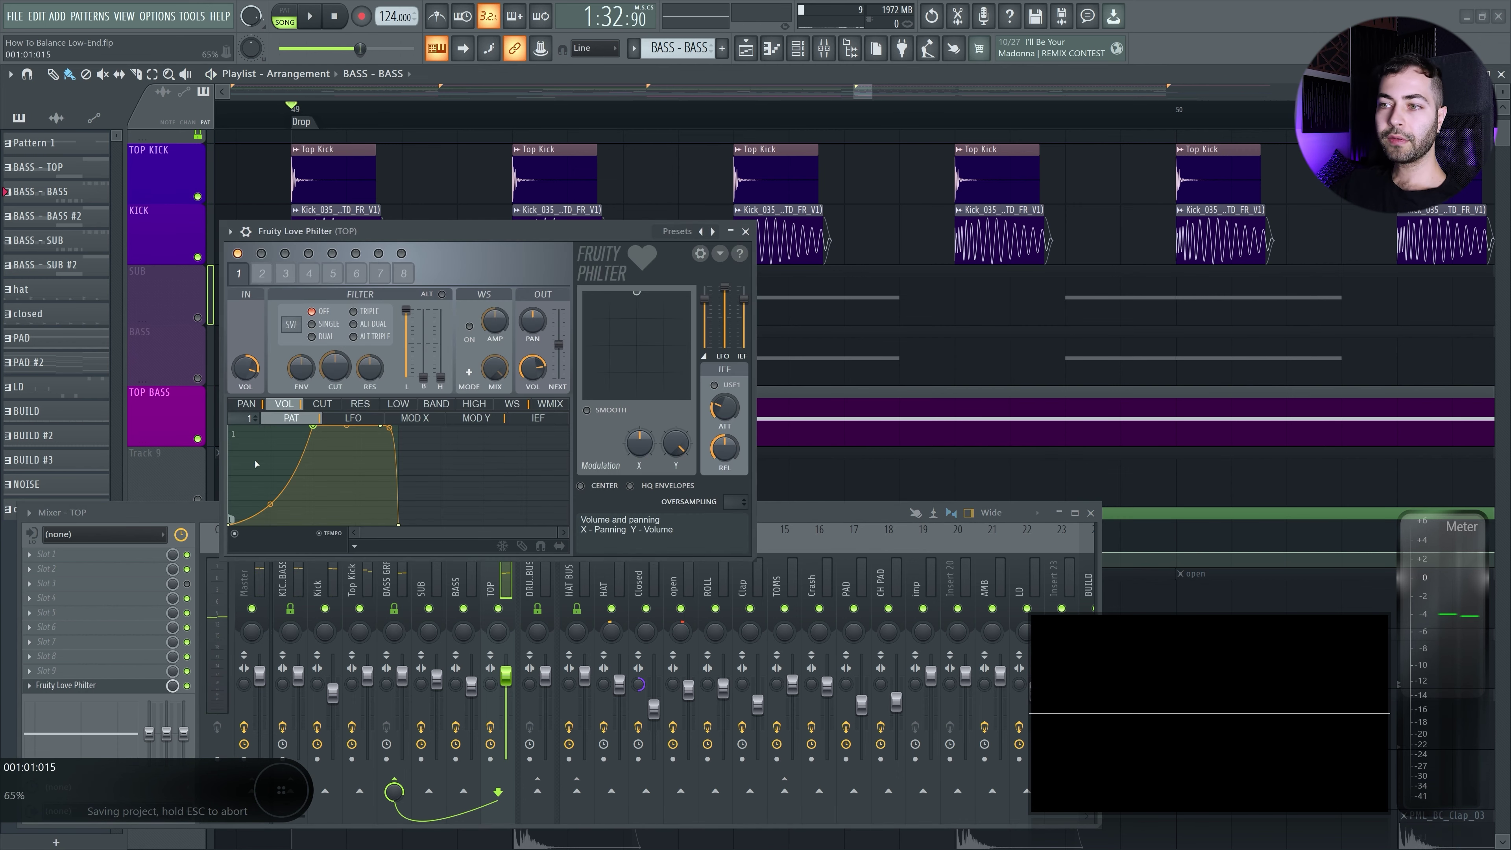
pyautogui.click(153, 690)
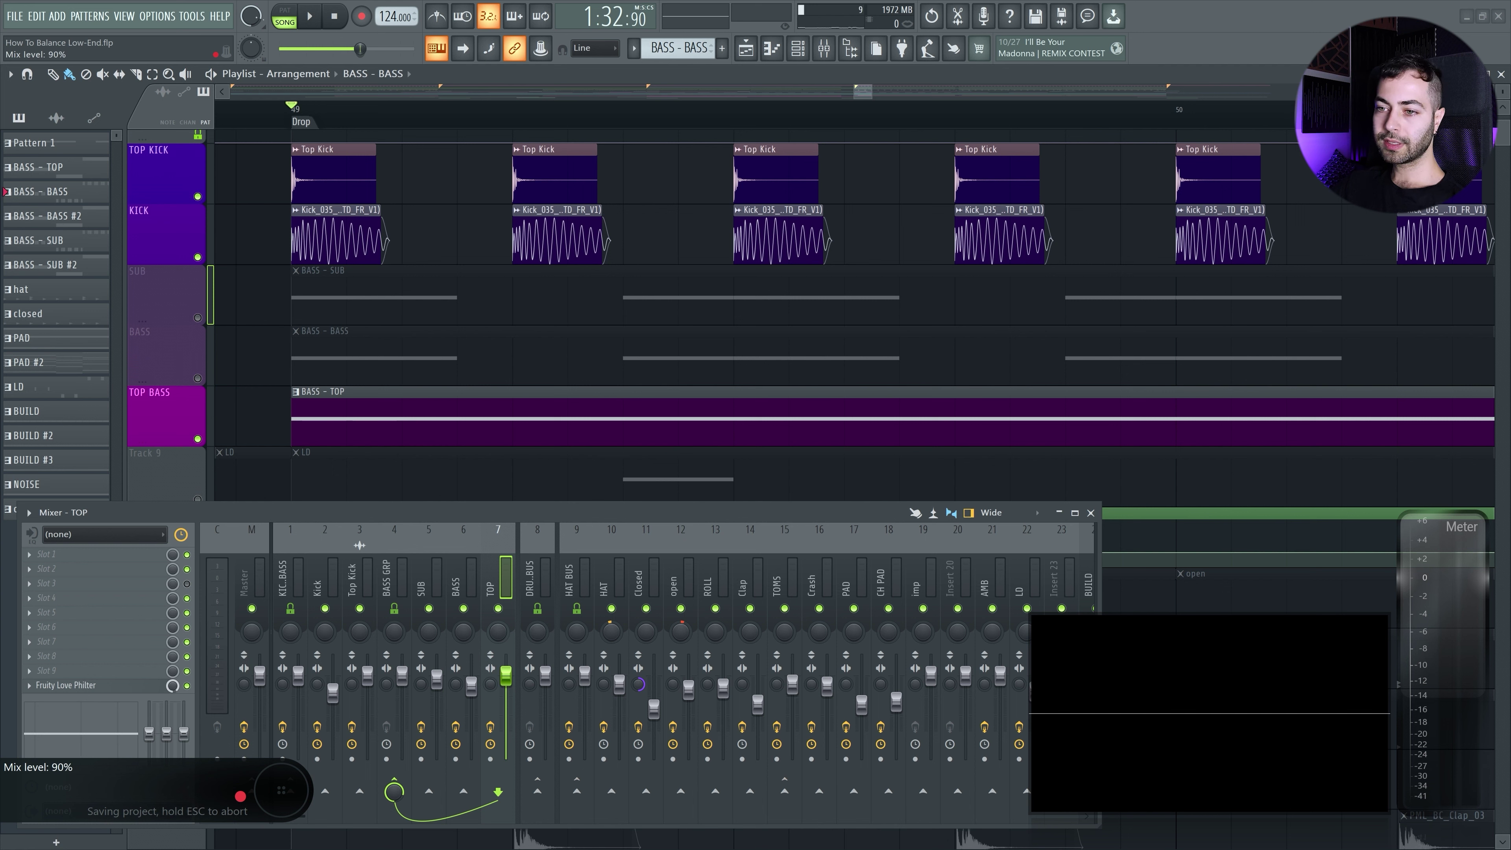
pyautogui.click(123, 684)
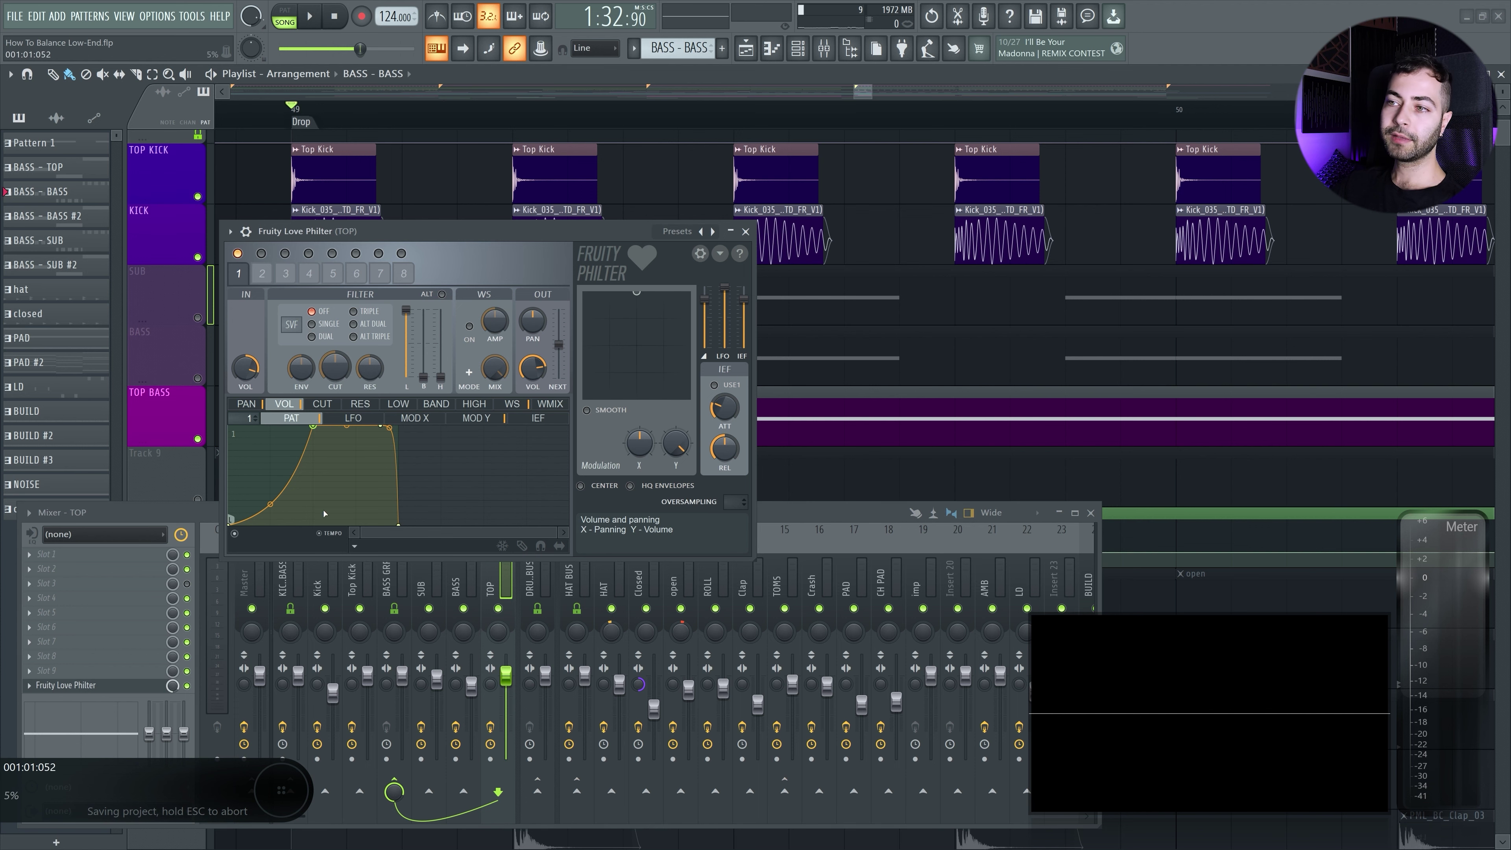
pyautogui.click(746, 231)
# - Try TOP's Fruity Love Philter at a 100% mix level during playback and undo that mix change
pyautogui.press('space')
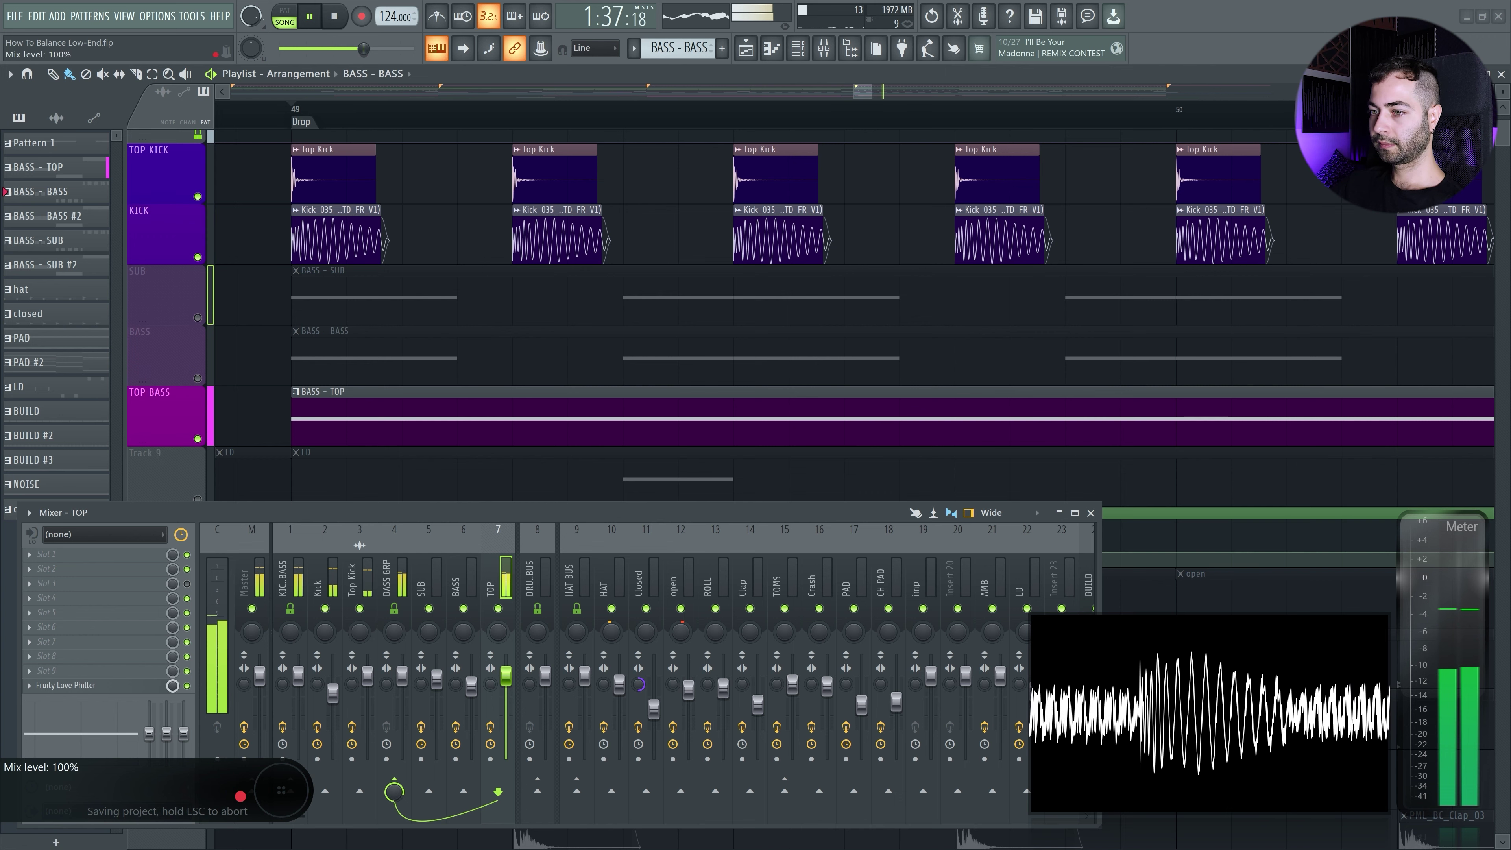
pyautogui.hotkey('ctrl', 'z')
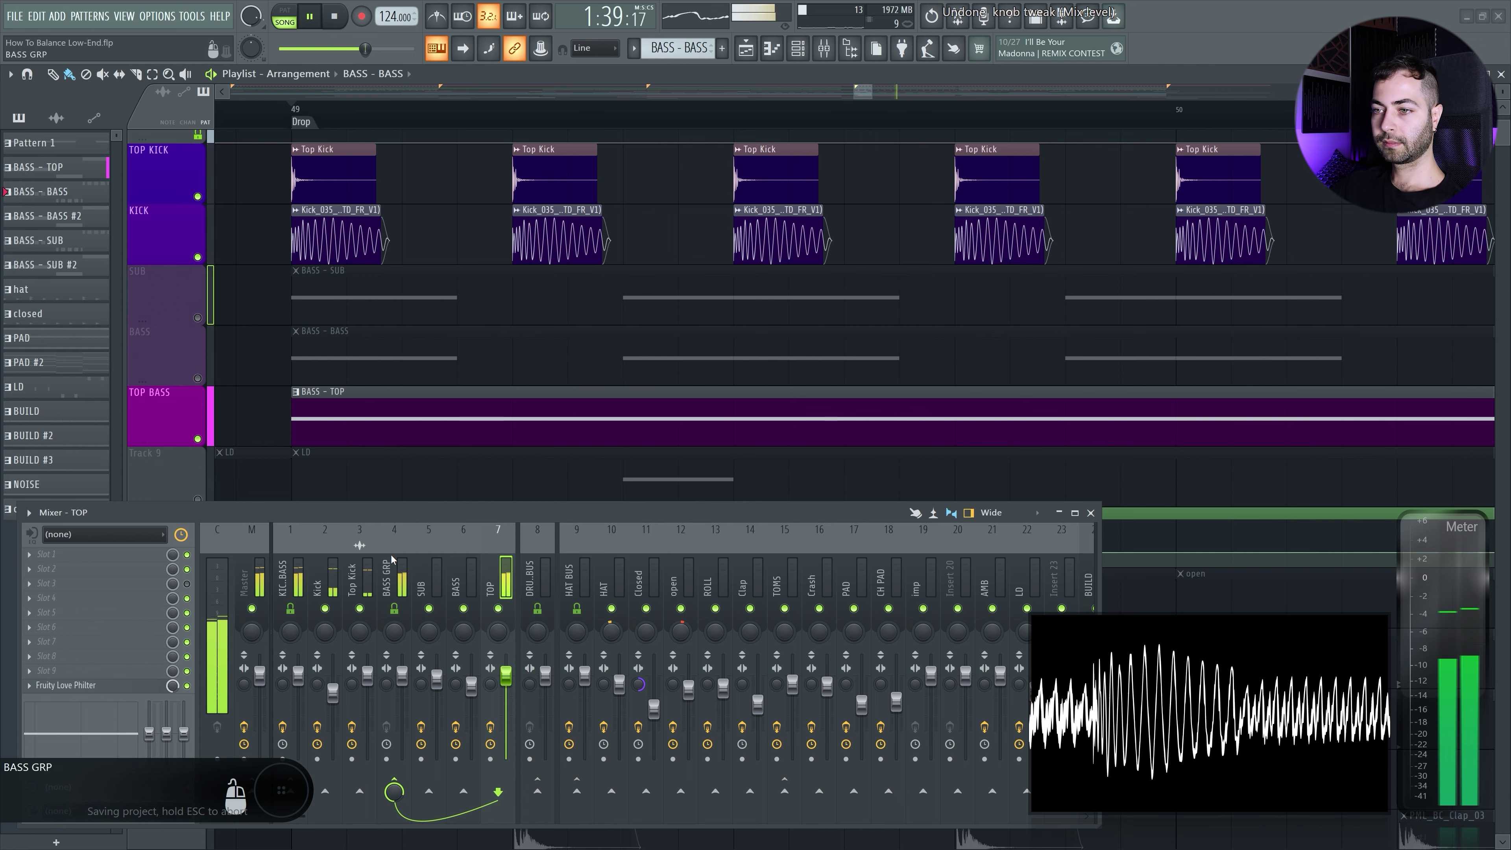
pyautogui.press('space')
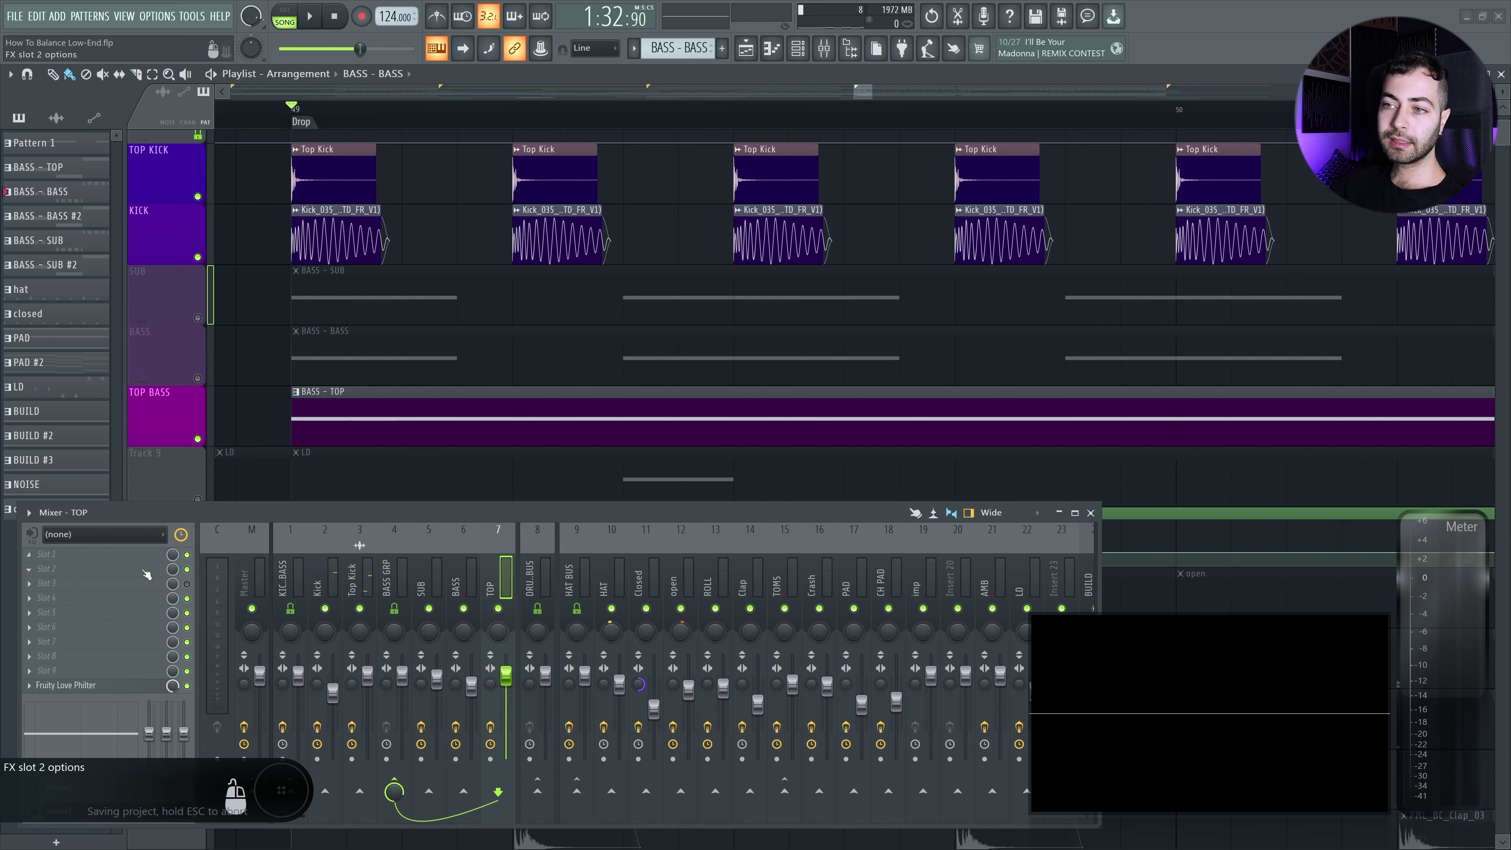
# - Add Fruity Parametric EQ 2 to TOP's second effect slot and make band 1 a Steep 8 high-pass filter
pyautogui.click(146, 574)
pyautogui.click(559, 468)
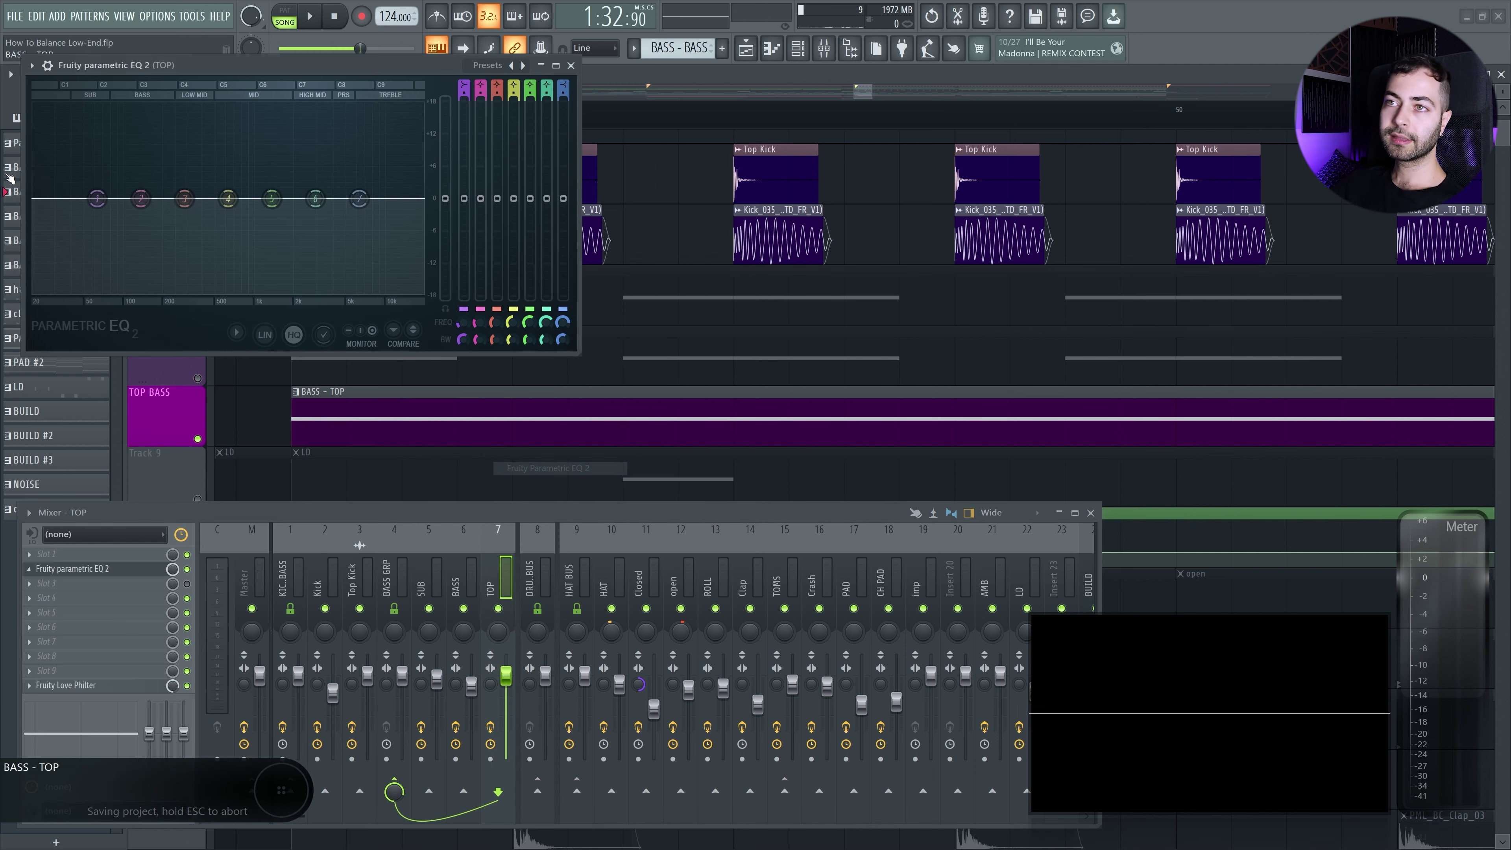
pyautogui.moveTo(145, 65); pyautogui.dragTo(228, 230)
pyautogui.rightClick(183, 363)
pyautogui.moveTo(224, 413)
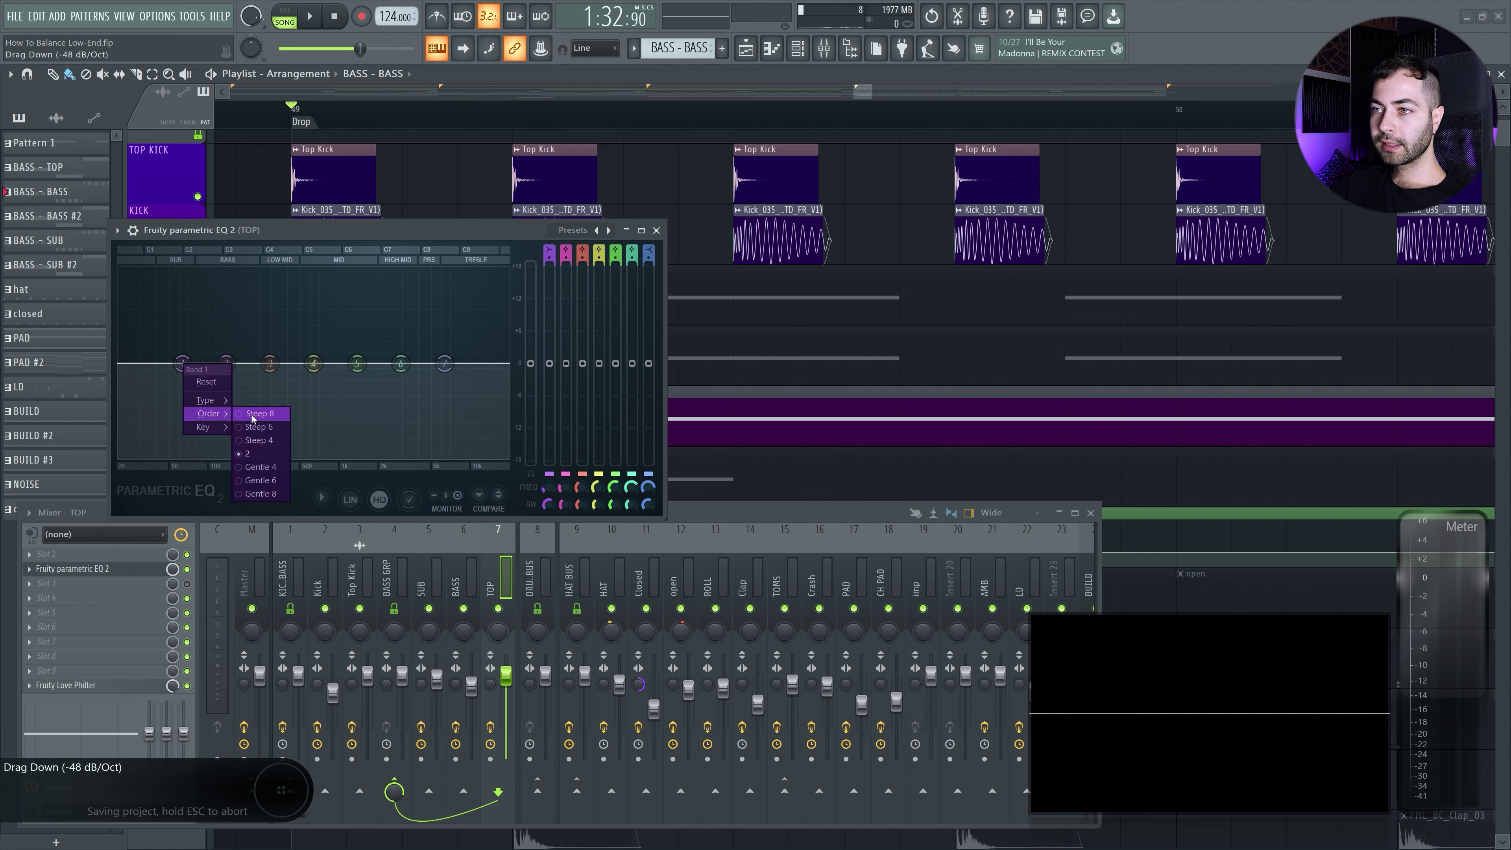
pyautogui.click(246, 413)
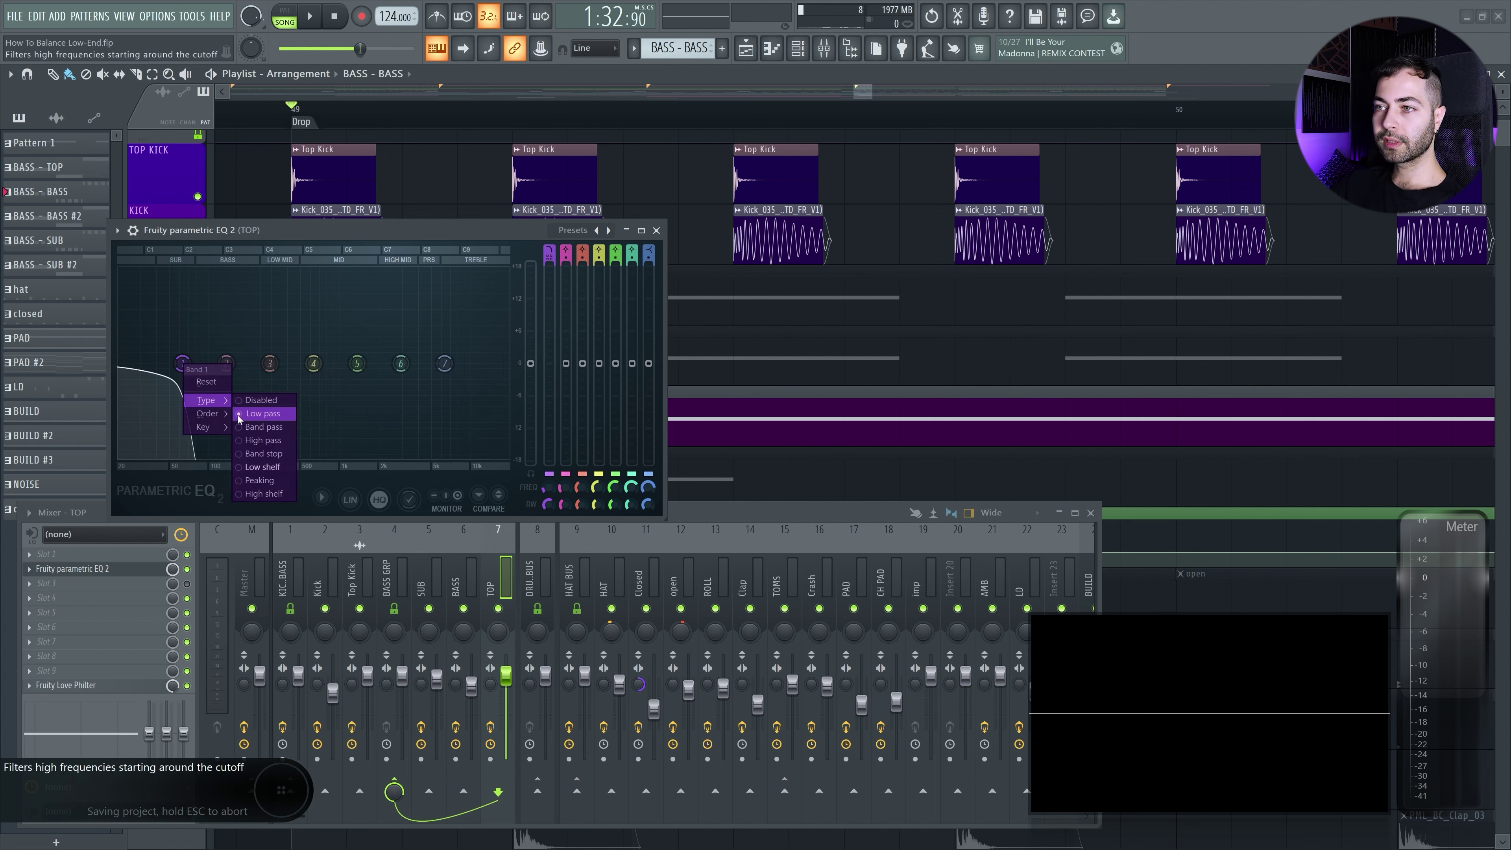
pyautogui.click(258, 440)
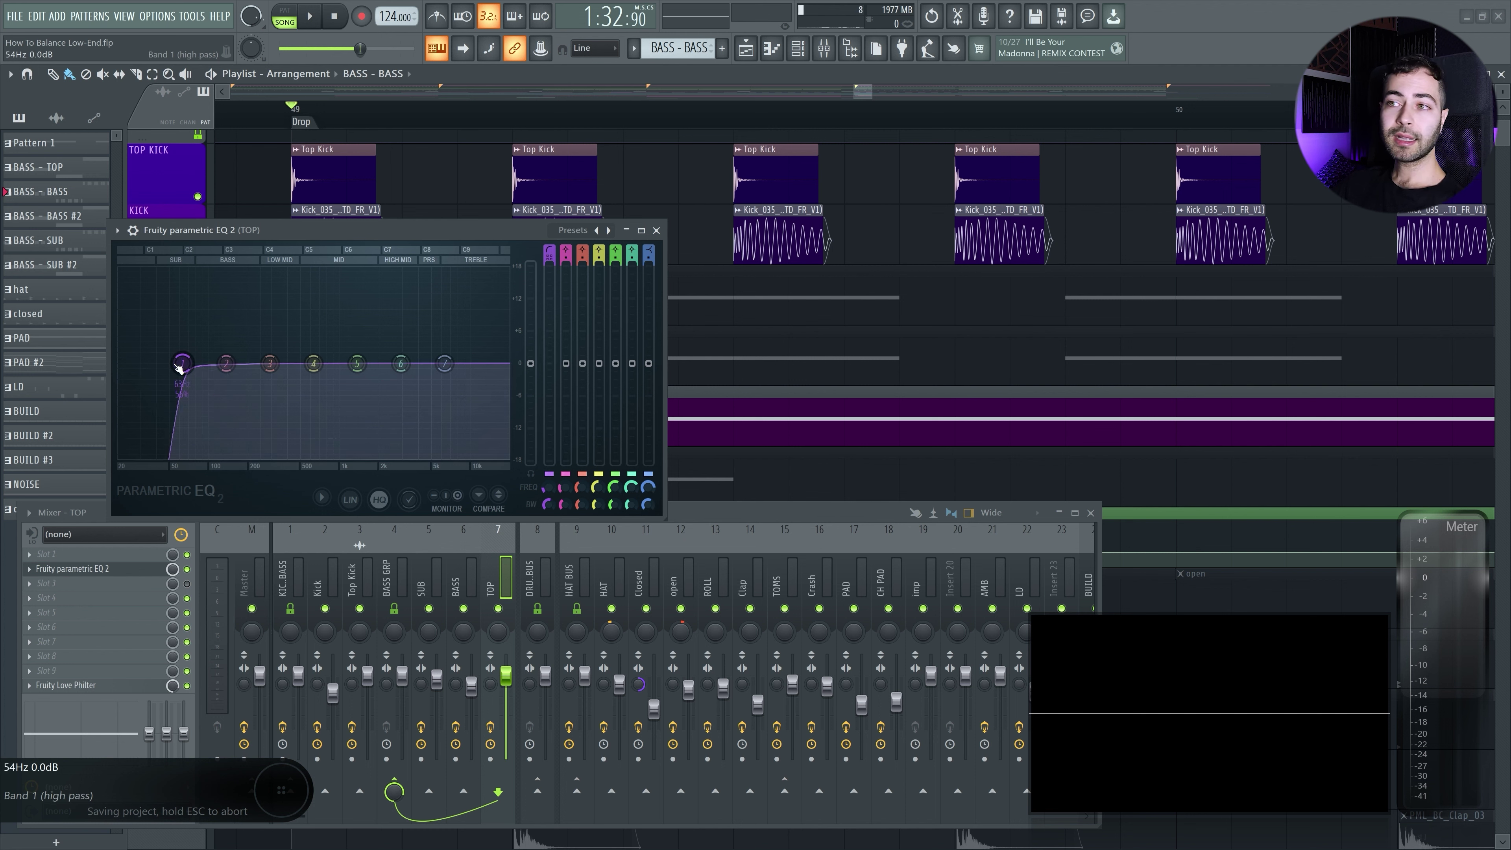
# - Move the cutoff of TOP's band 1 high-pass filter to about 150 Hz
pyautogui.moveTo(183, 363); pyautogui.dragTo(259, 363)
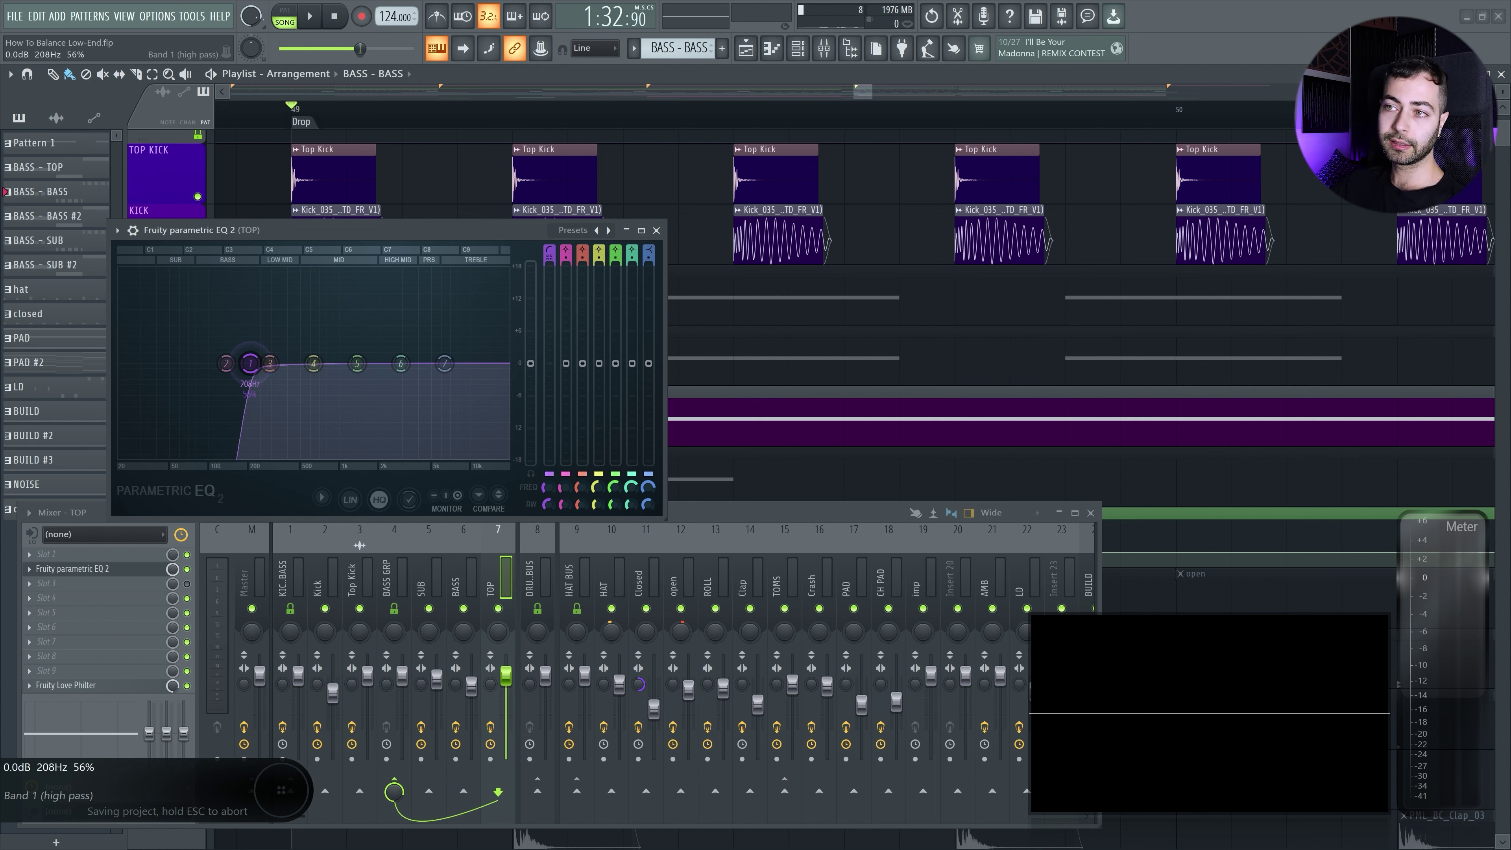
pyautogui.moveTo(249, 363); pyautogui.dragTo(229, 364)
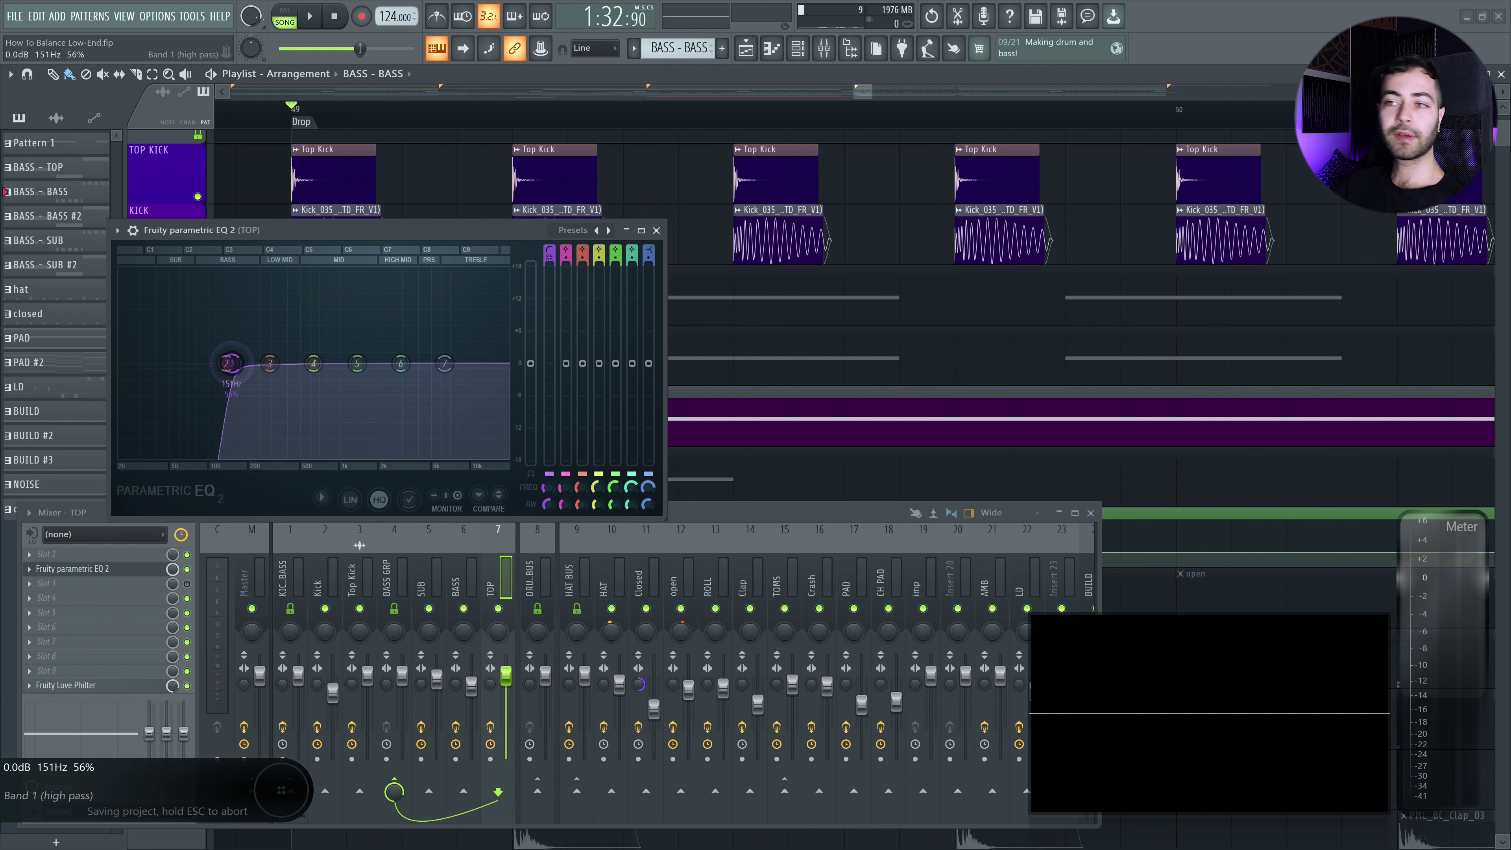
pyautogui.moveTo(238, 363)
pyautogui.mouseDown()
pyautogui.moveTo(224, 364)
pyautogui.moveTo(312, 364)
pyautogui.moveTo(227, 363)
pyautogui.mouseUp()
# - Check the filter curve in the BASS Parametric EQ 2 for reference and readjust the TOP high-pass cutoff to about 152 Hz
pyautogui.click(467, 573)
pyautogui.click(101, 583)
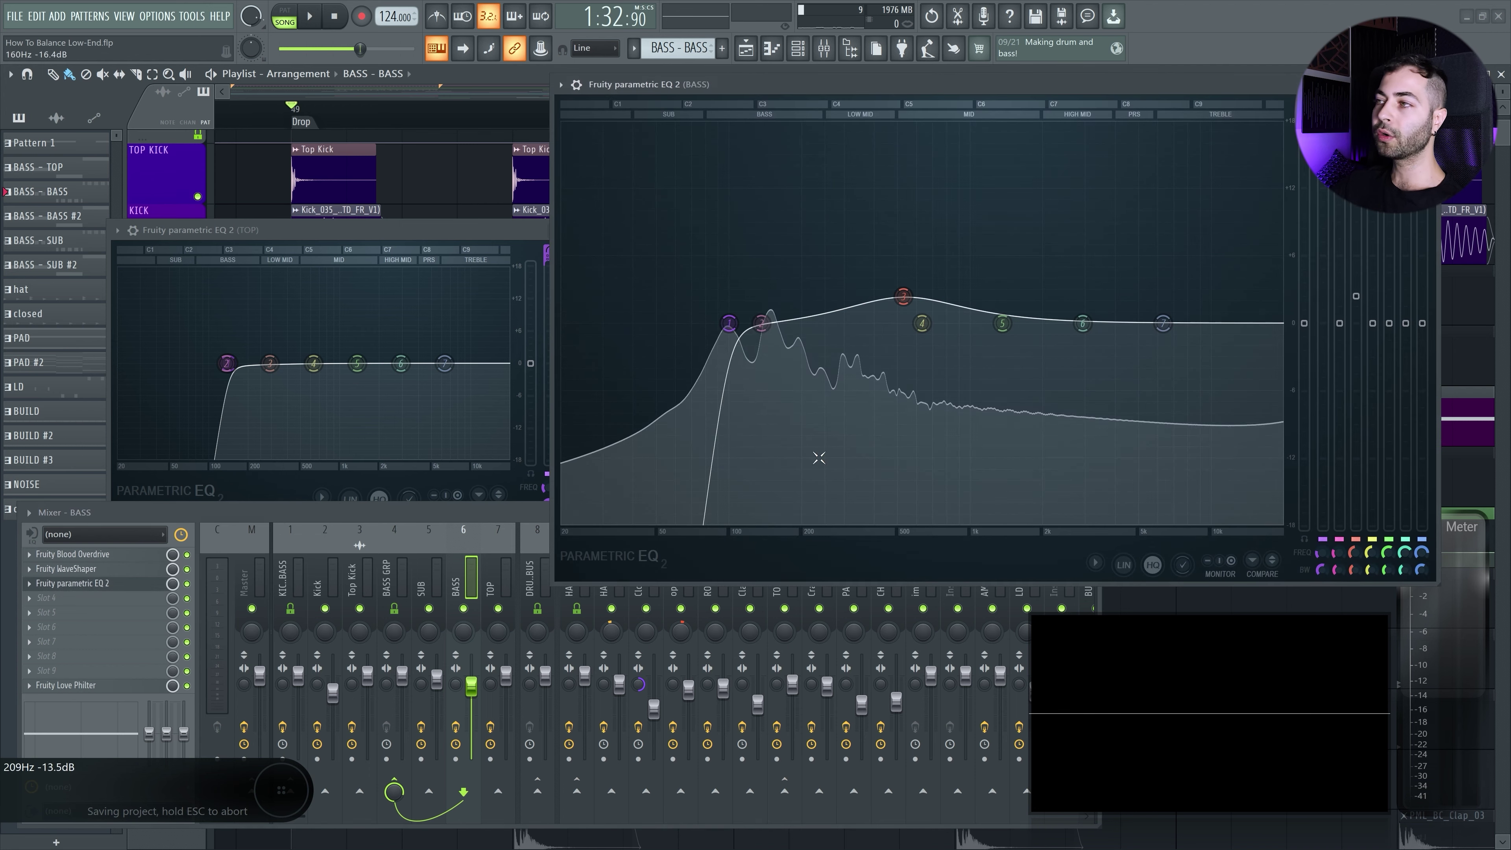
pyautogui.press('Escape')
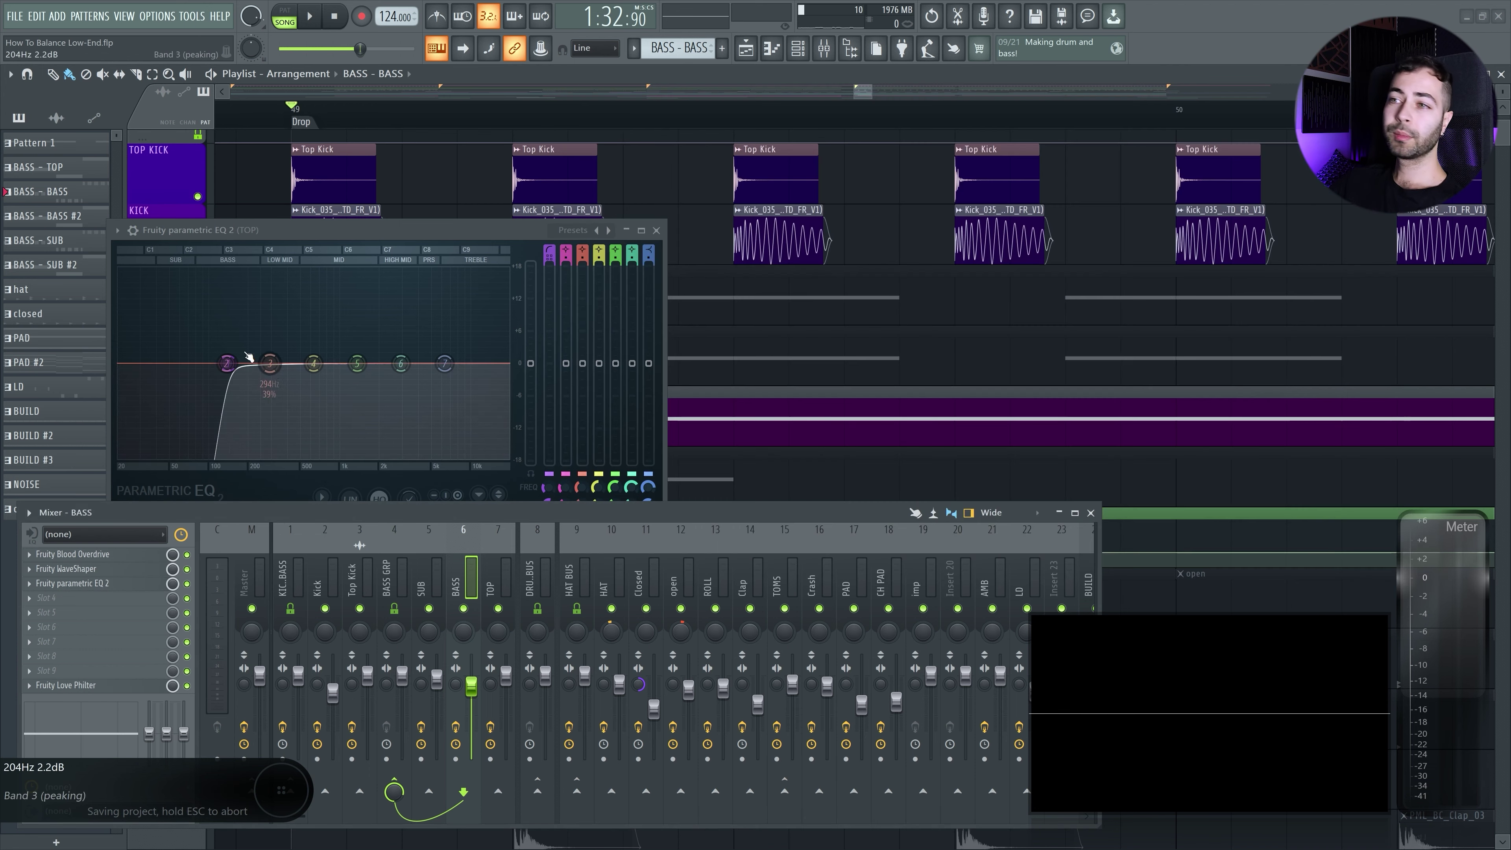
pyautogui.moveTo(246, 366)
pyautogui.mouseDown()
pyautogui.moveTo(292, 363)
pyautogui.moveTo(261, 364)
pyautogui.mouseUp()
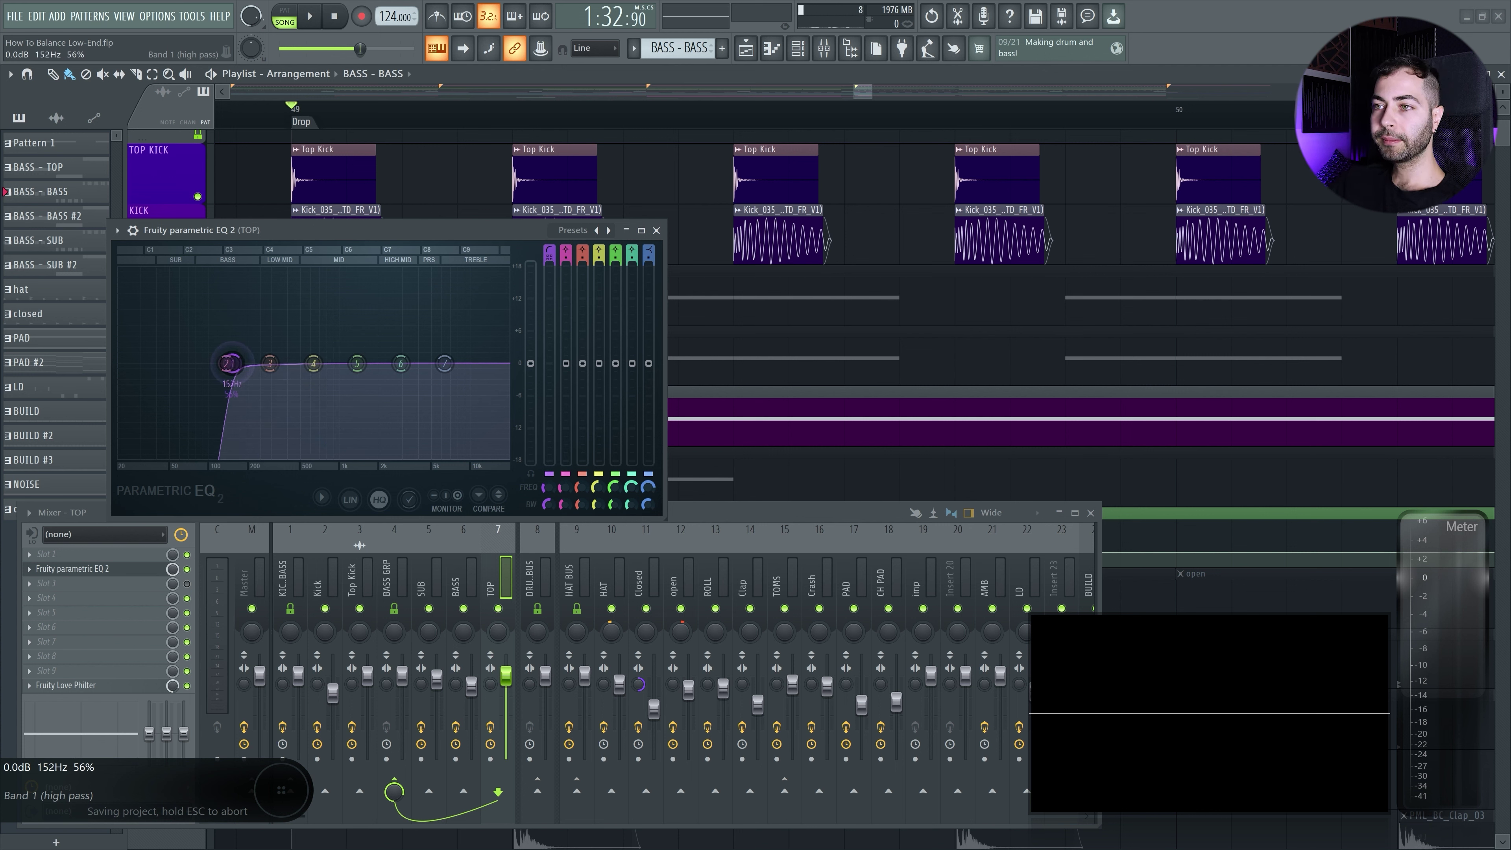
# - Raise the TOP high-pass cutoff to about 219 Hz while the kick and top bass play
pyautogui.press('space')
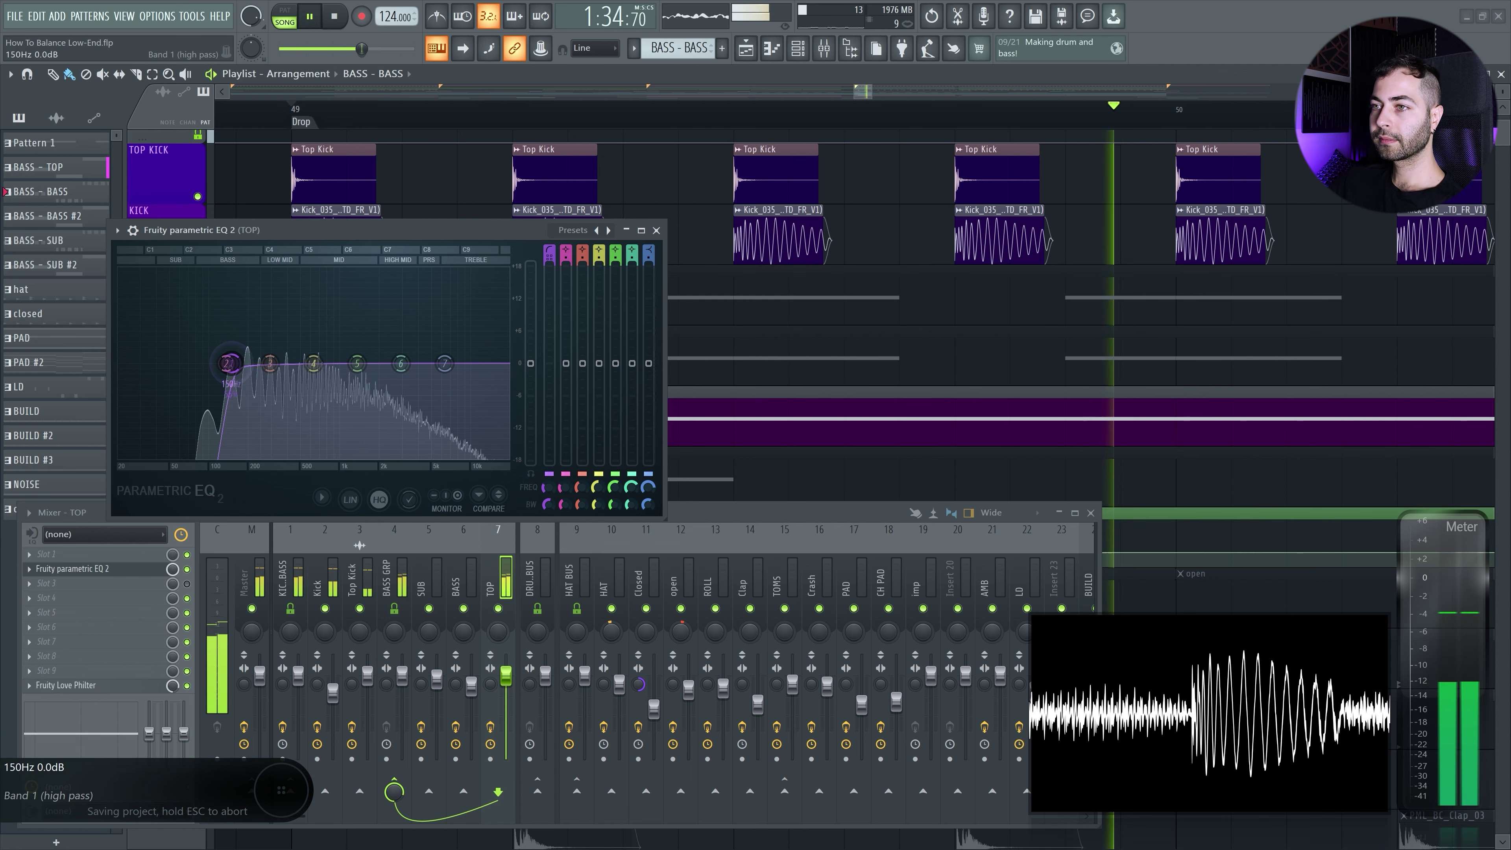
pyautogui.moveTo(228, 363)
pyautogui.mouseDown()
pyautogui.moveTo(283, 363)
pyautogui.moveTo(253, 363)
pyautogui.mouseUp()
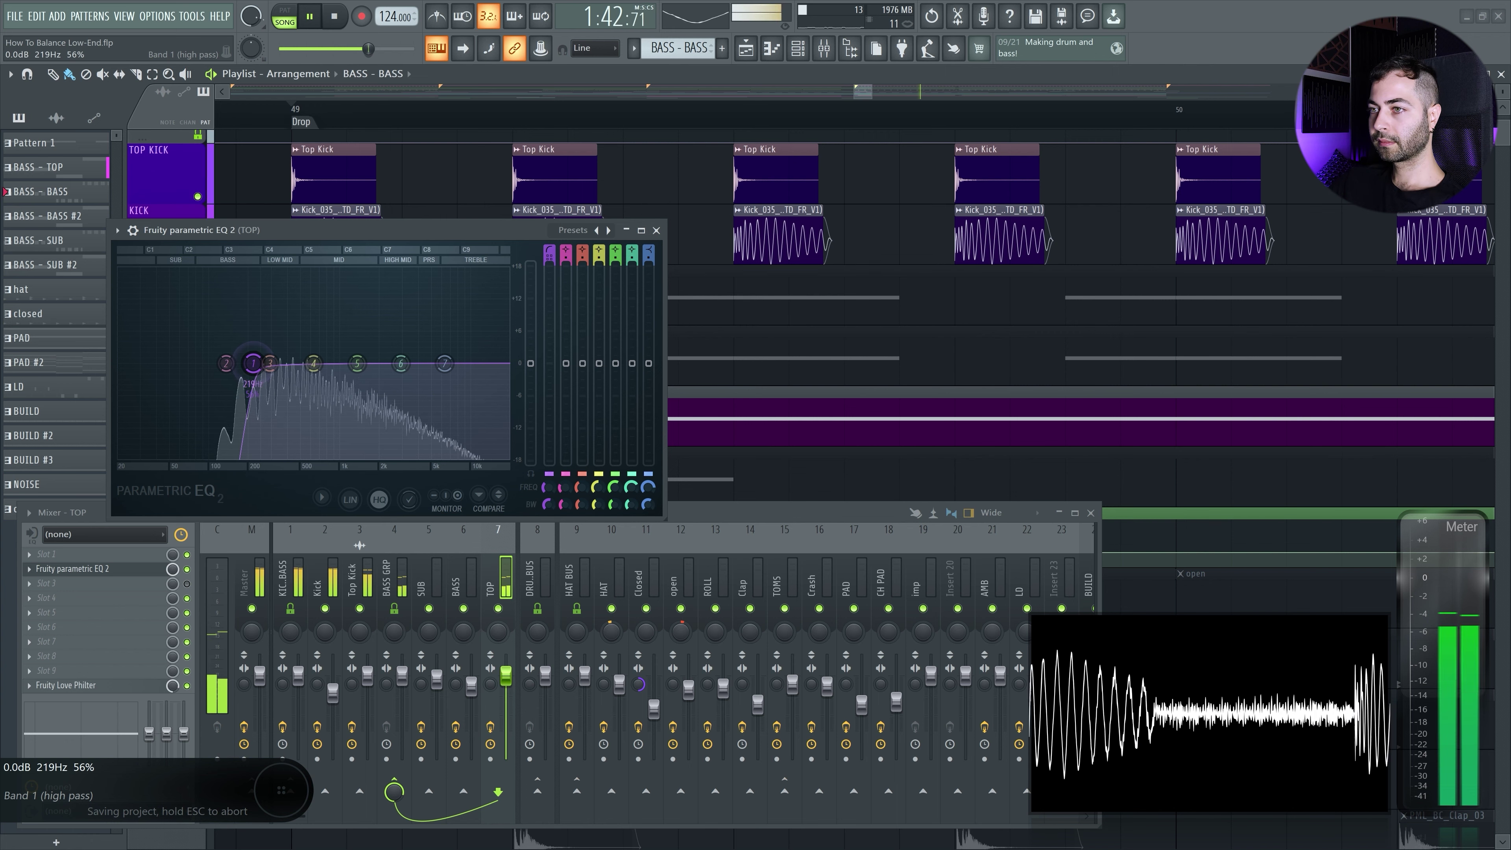
pyautogui.press('space')
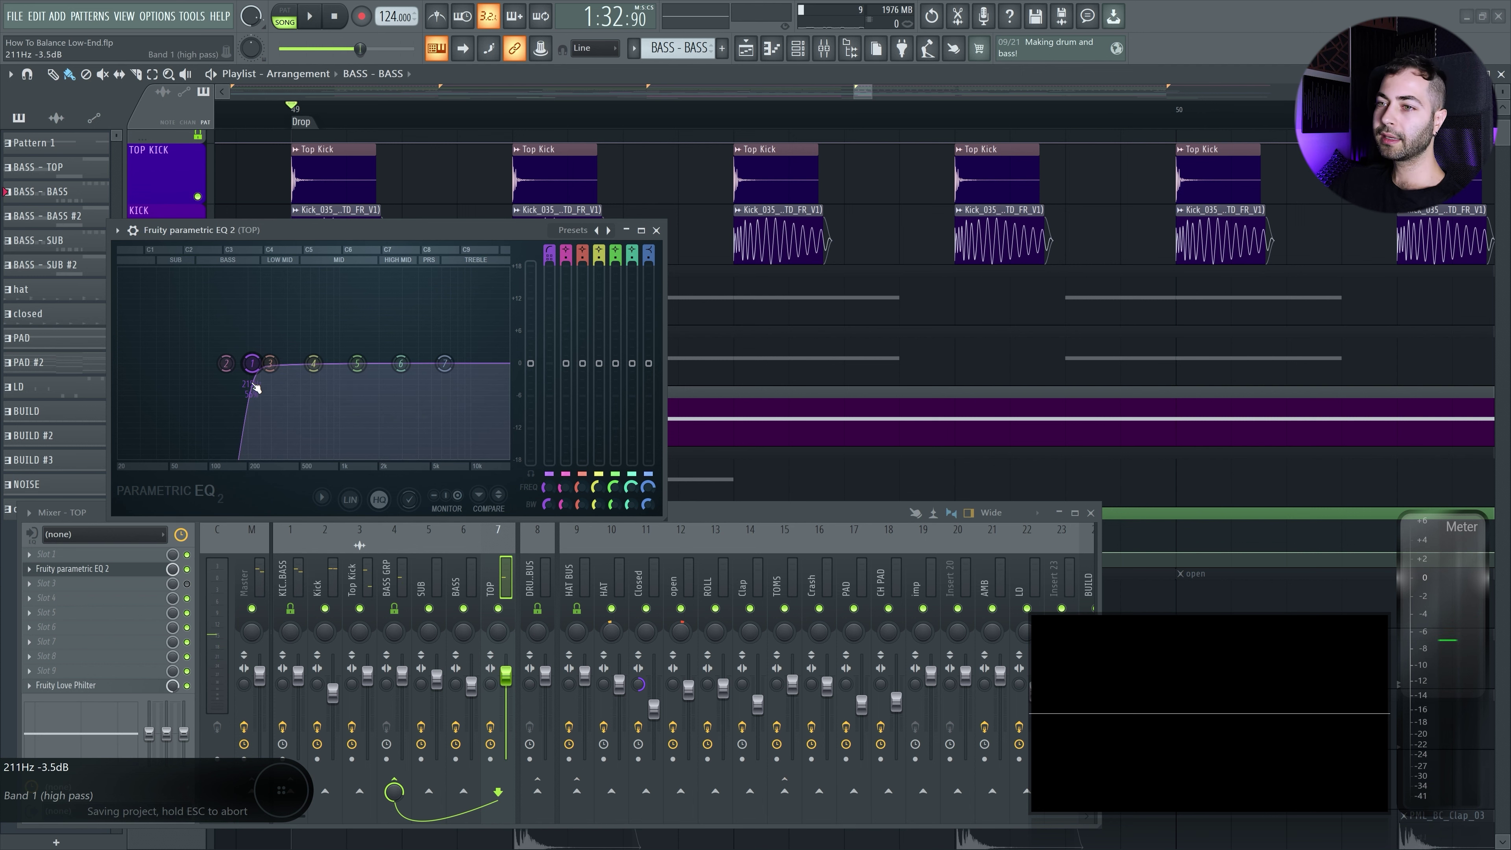
# - Add Soundgoodizer to TOP's first effect slot and set it to mode A
pyautogui.click(132, 555)
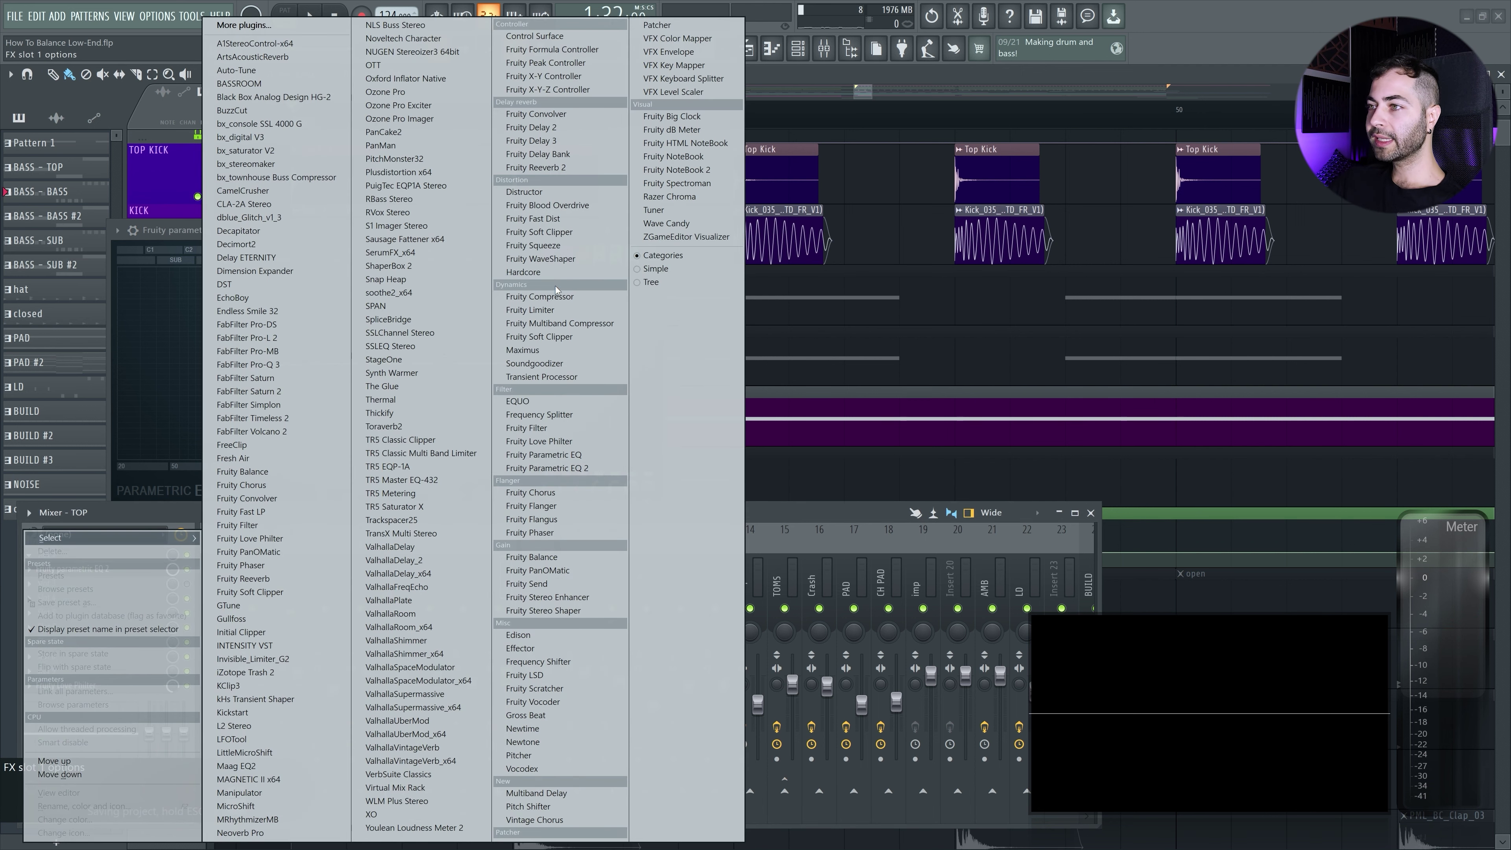
pyautogui.click(560, 363)
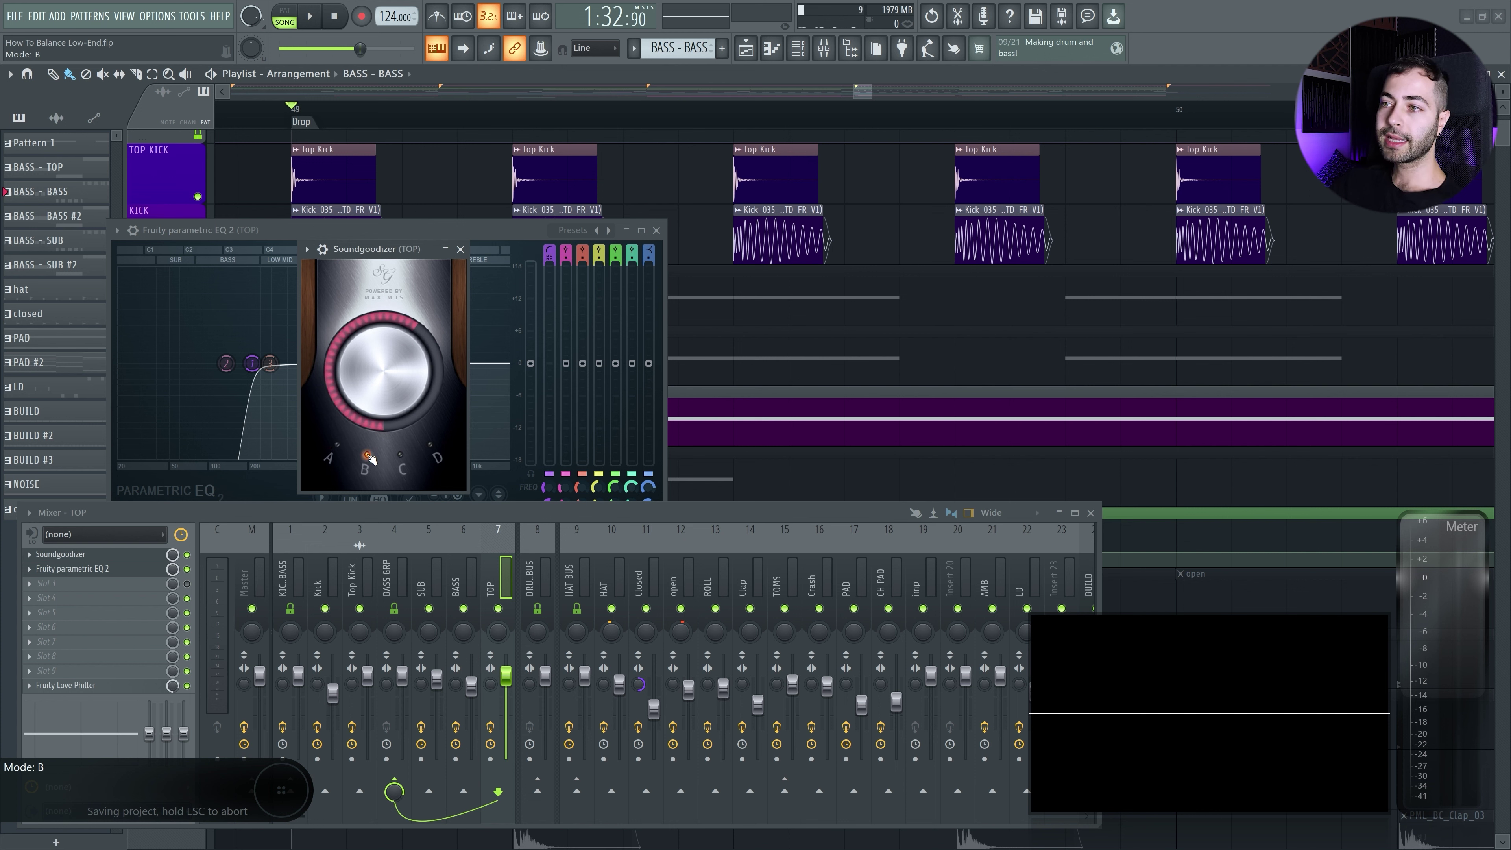
pyautogui.click(336, 451)
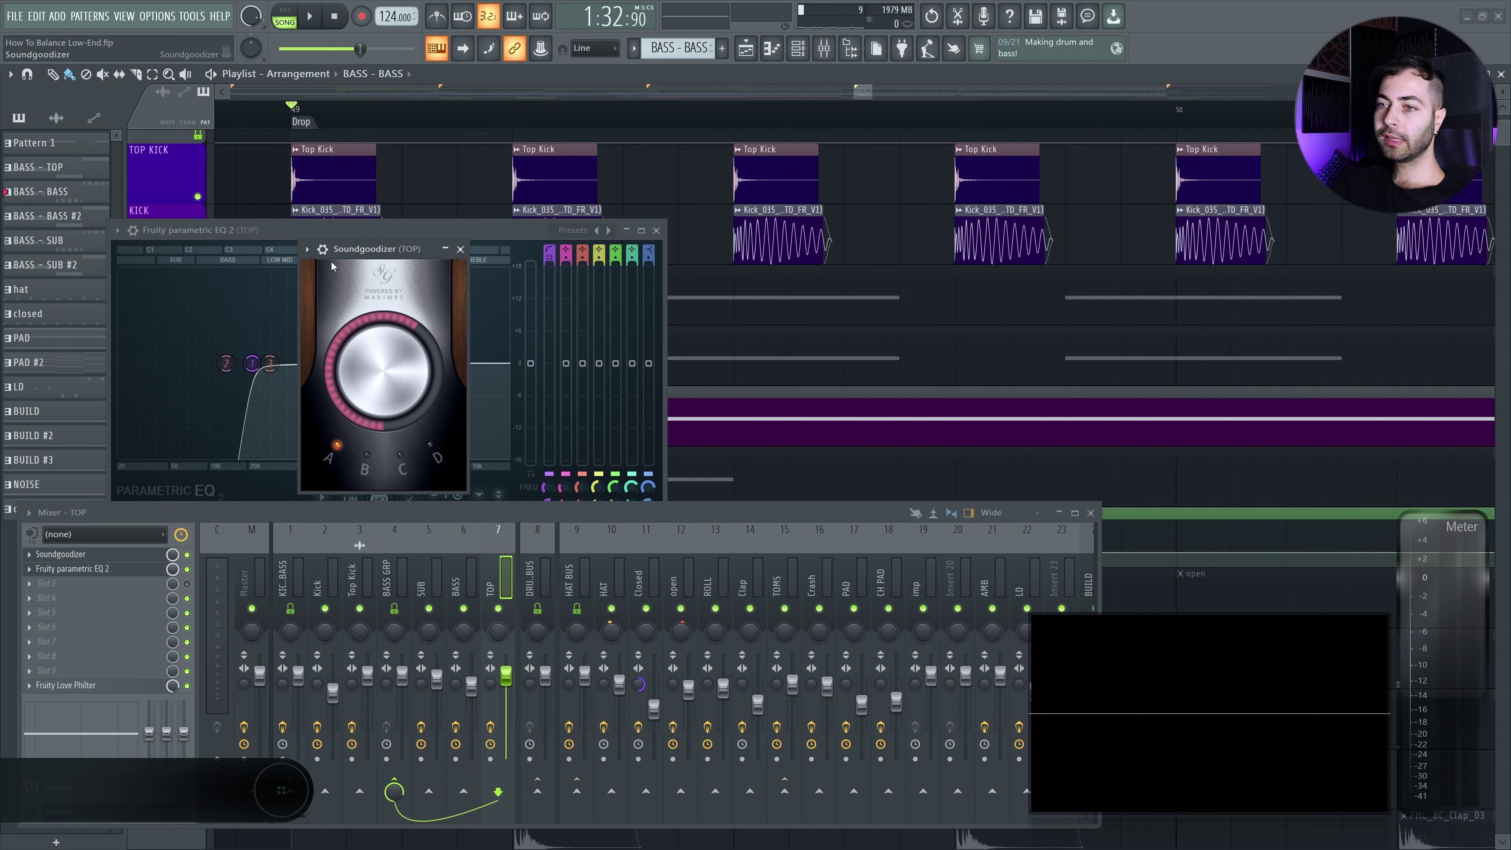
pyautogui.moveTo(145, 571)
pyautogui.mouseDown()
pyautogui.moveTo(142, 588)
pyautogui.moveTo(142, 569)
pyautogui.mouseUp()
# - Audition the other Soundgoodizer modes on TOP, return to mode A with a much lower amount, and save the project
pyautogui.press('space')
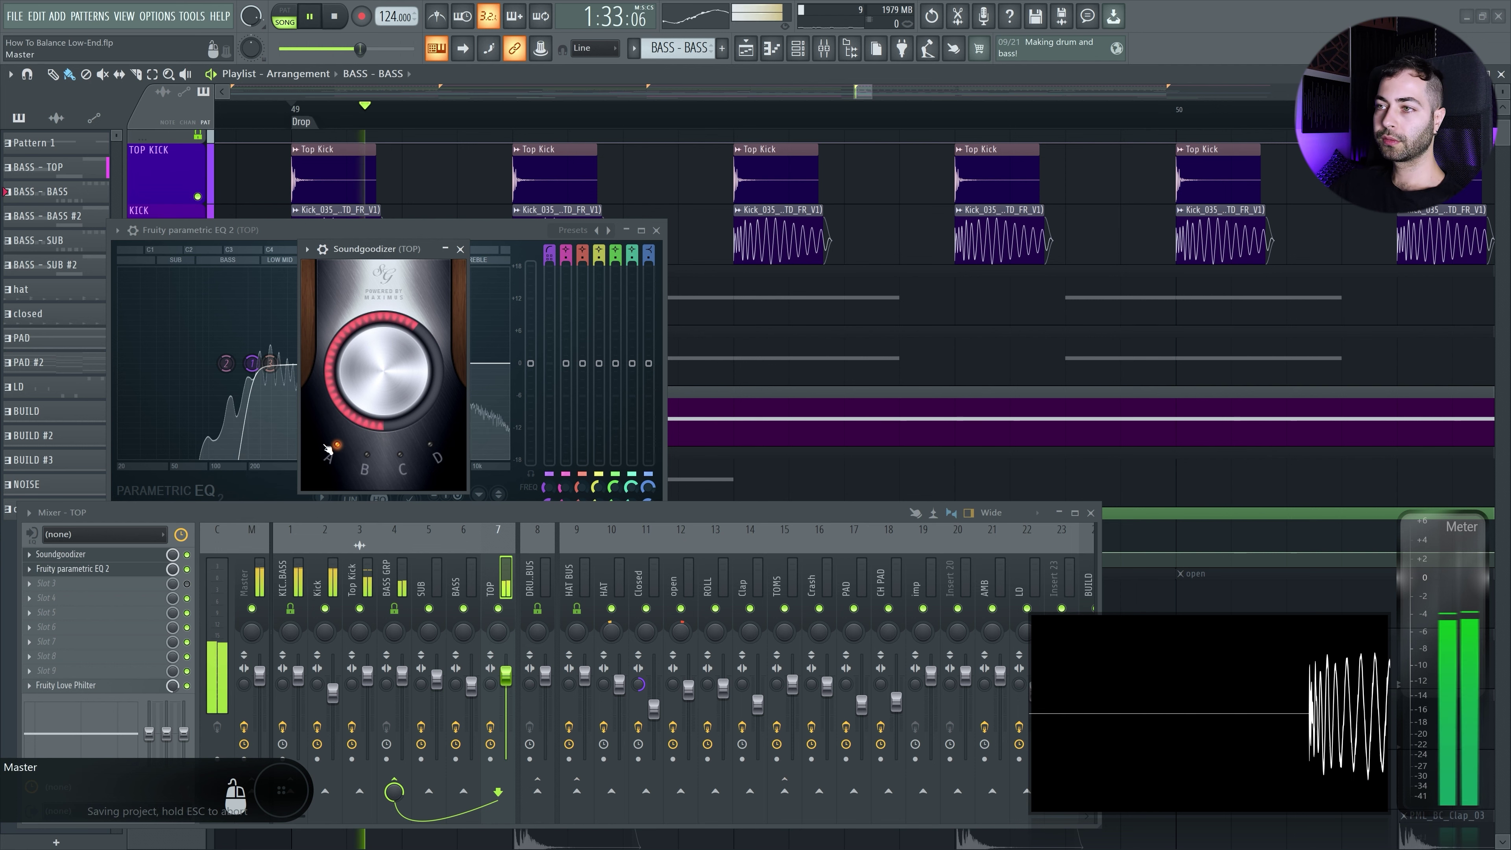
pyautogui.click(368, 455)
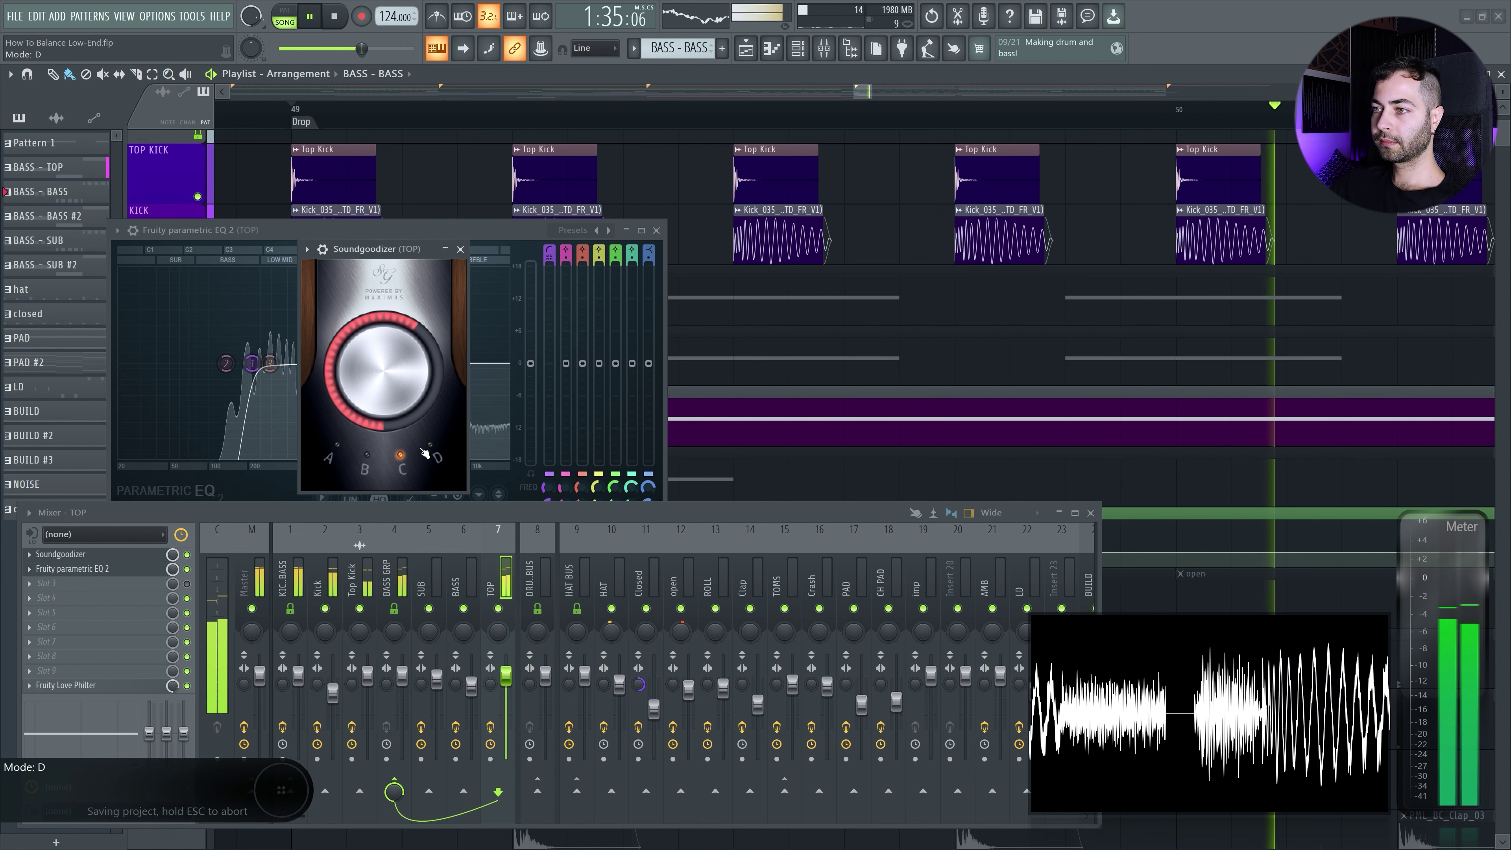
pyautogui.click(432, 452)
pyautogui.click(334, 453)
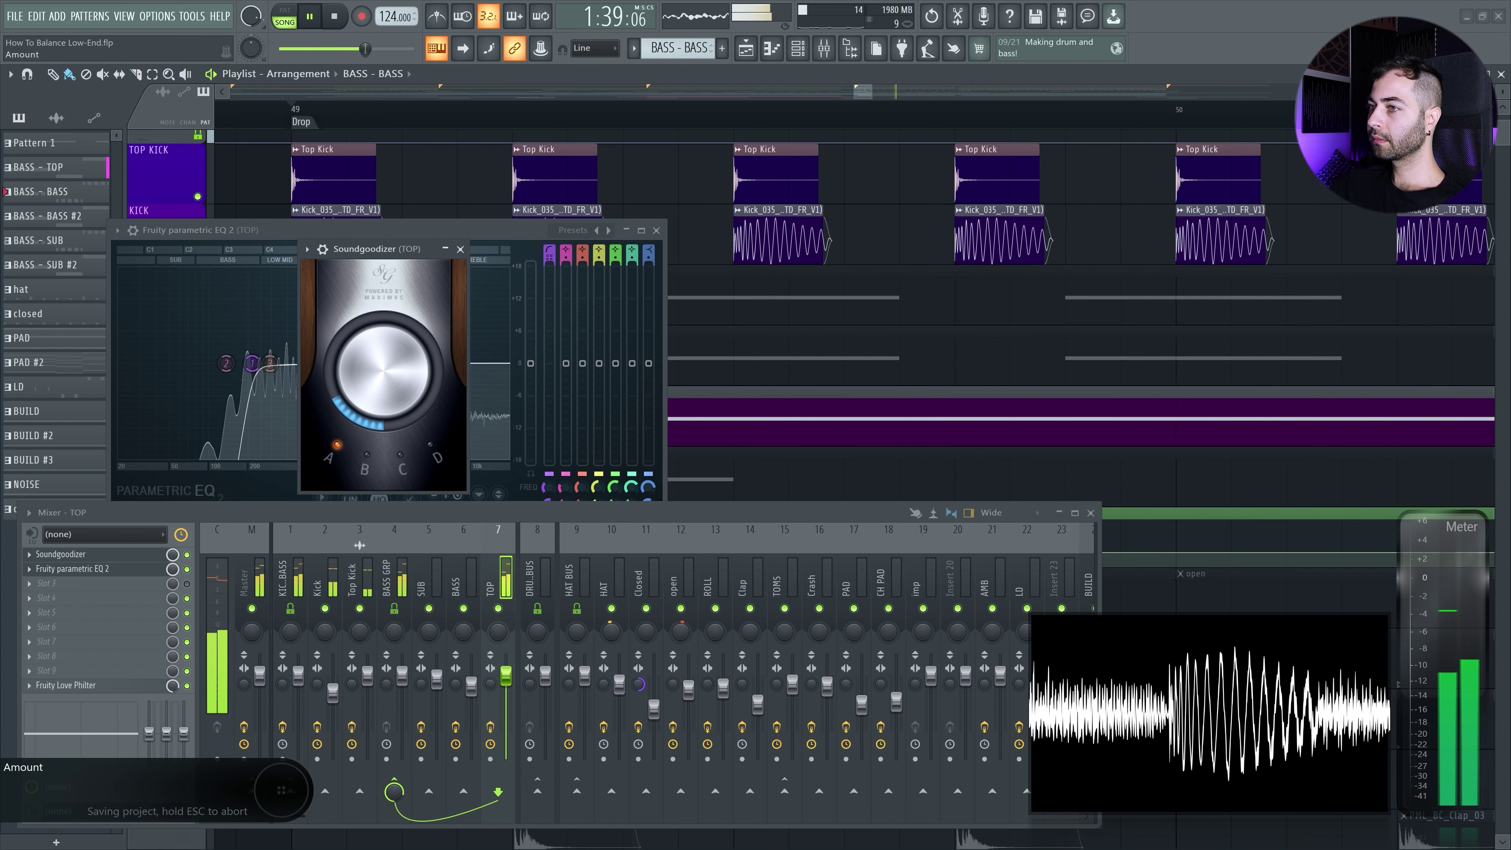
pyautogui.press('space')
pyautogui.hotkey('ctrl', 's')
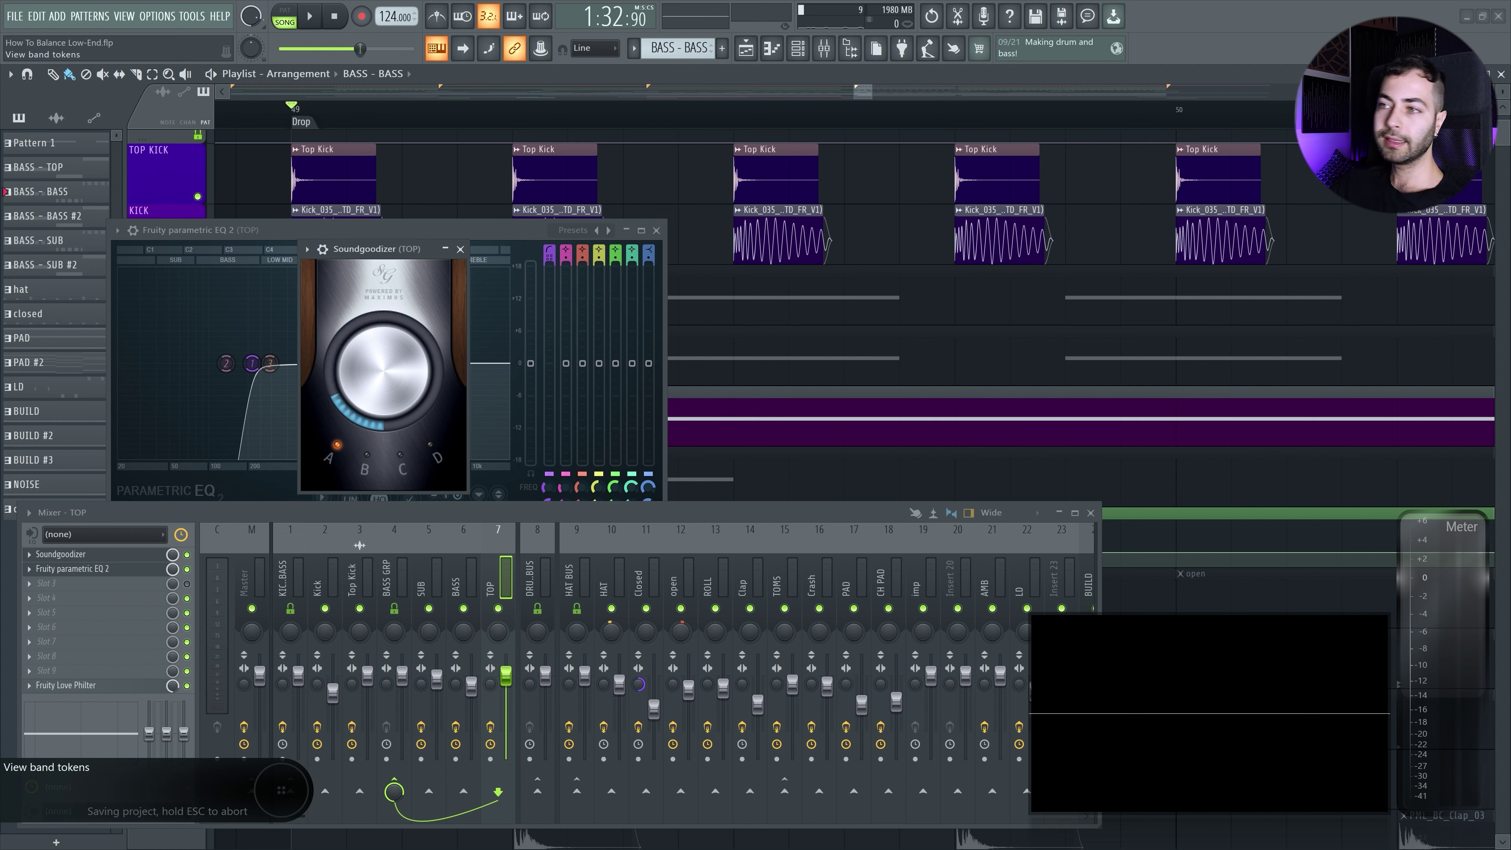
pyautogui.press('space')
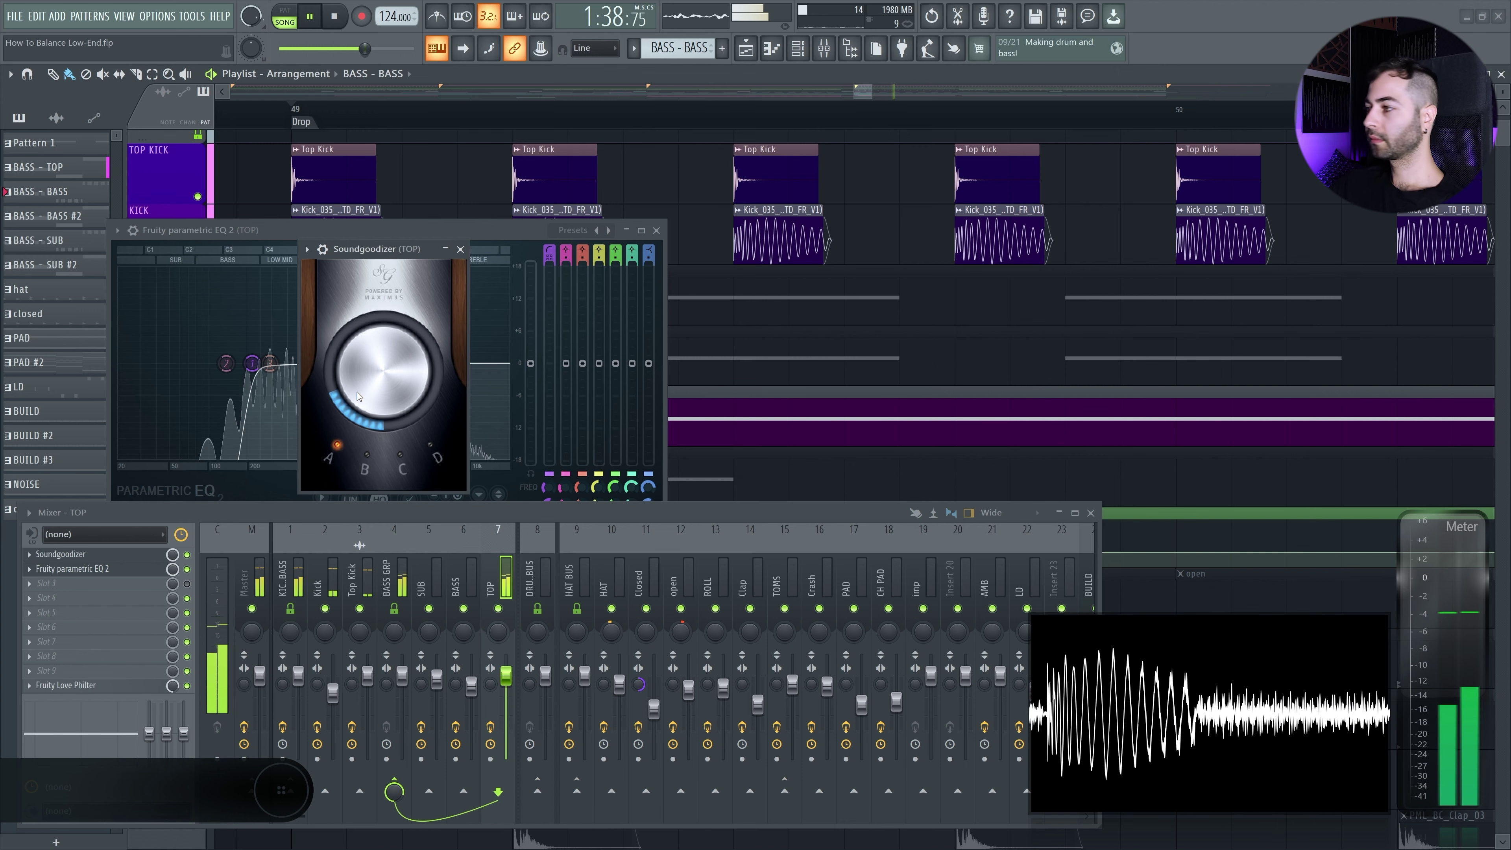
pyautogui.press('space')
# - Add Fruity WaveShaper to TOP's first effect slot and arrange its window beside Soundgoodizer
pyautogui.rightClick(106, 555)
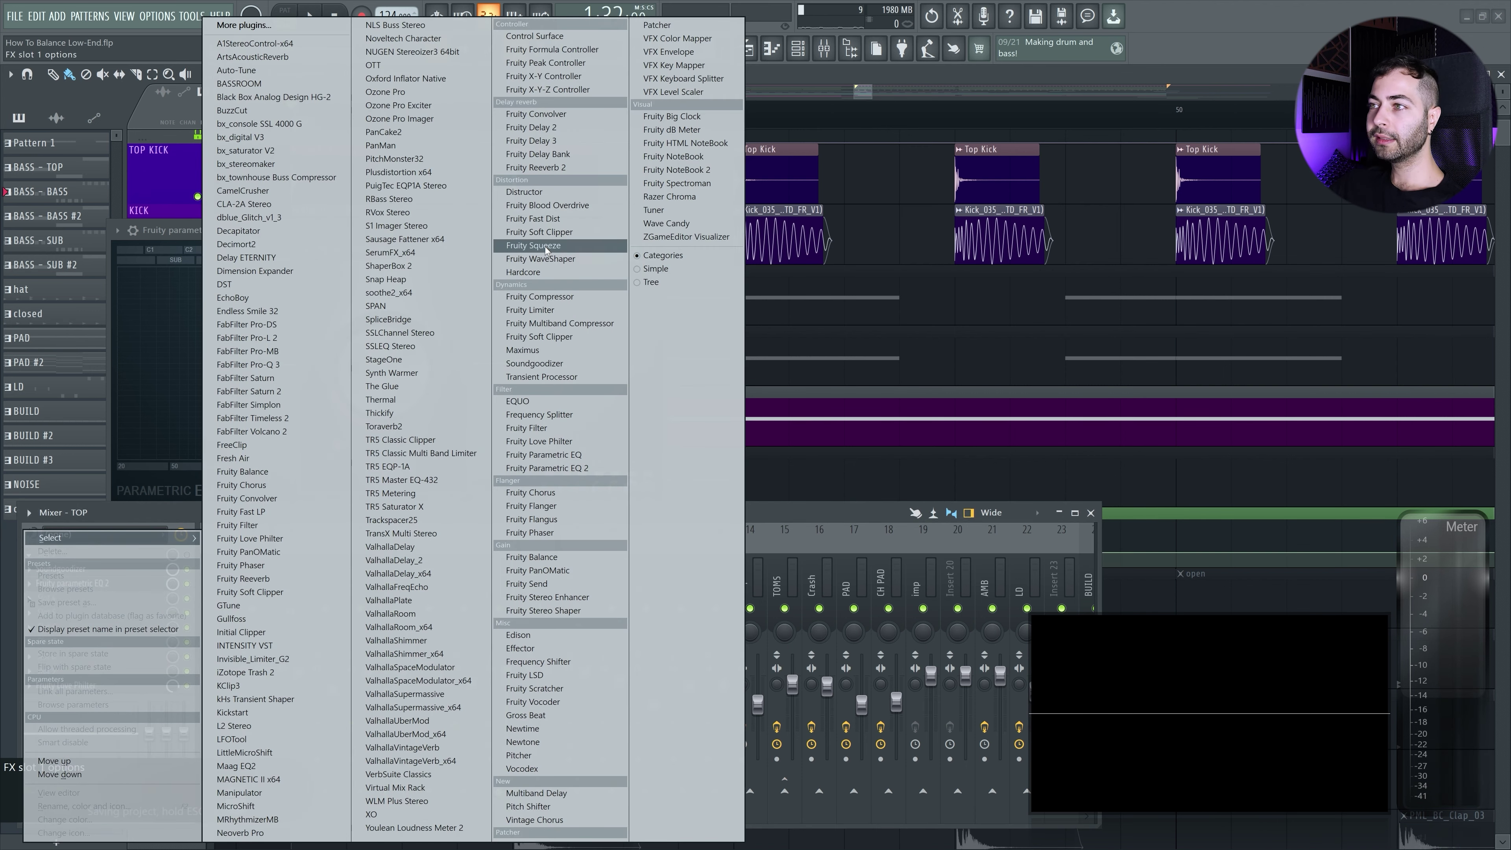
pyautogui.click(547, 263)
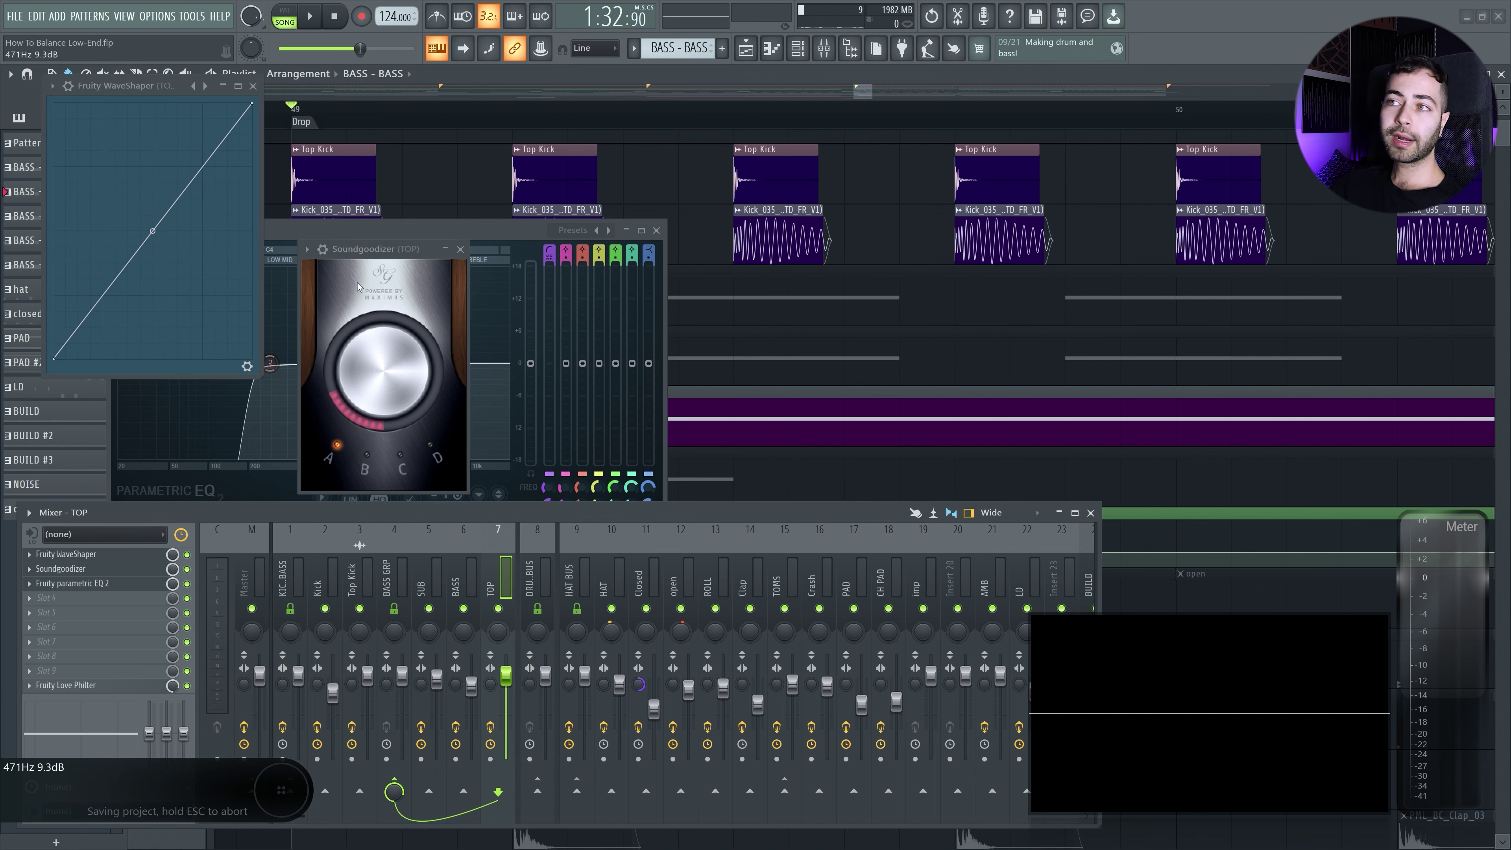
pyautogui.moveTo(375, 257); pyautogui.dragTo(383, 264)
pyautogui.moveTo(149, 89); pyautogui.dragTo(183, 228)
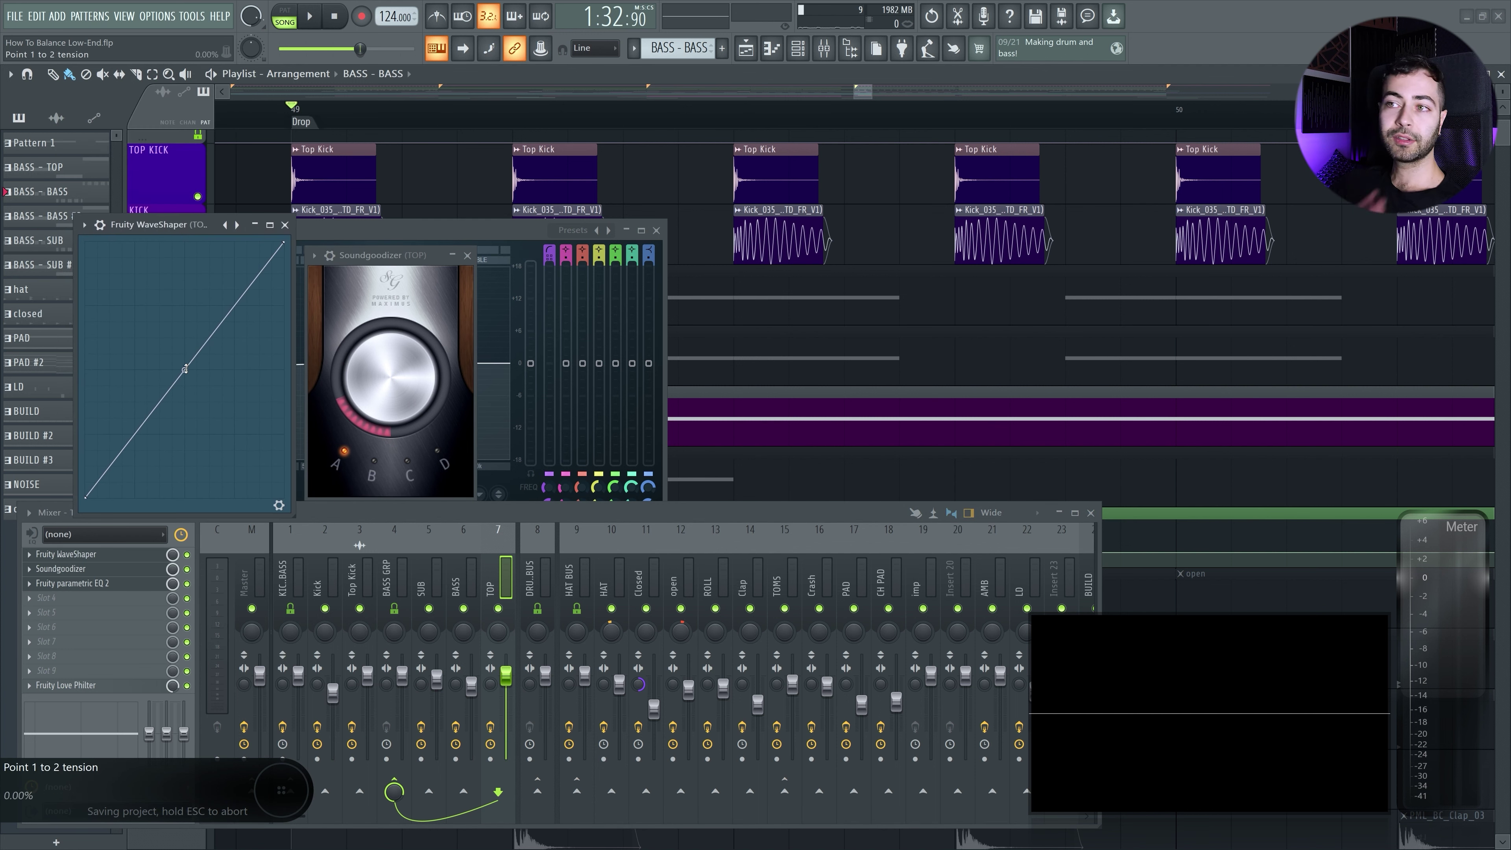
# - Bend the WaveShaper curve strongly upward at its midpoint and lower TOP's mixer fader to compensate during playback
pyautogui.moveTo(184, 228); pyautogui.dragTo(192, 224)
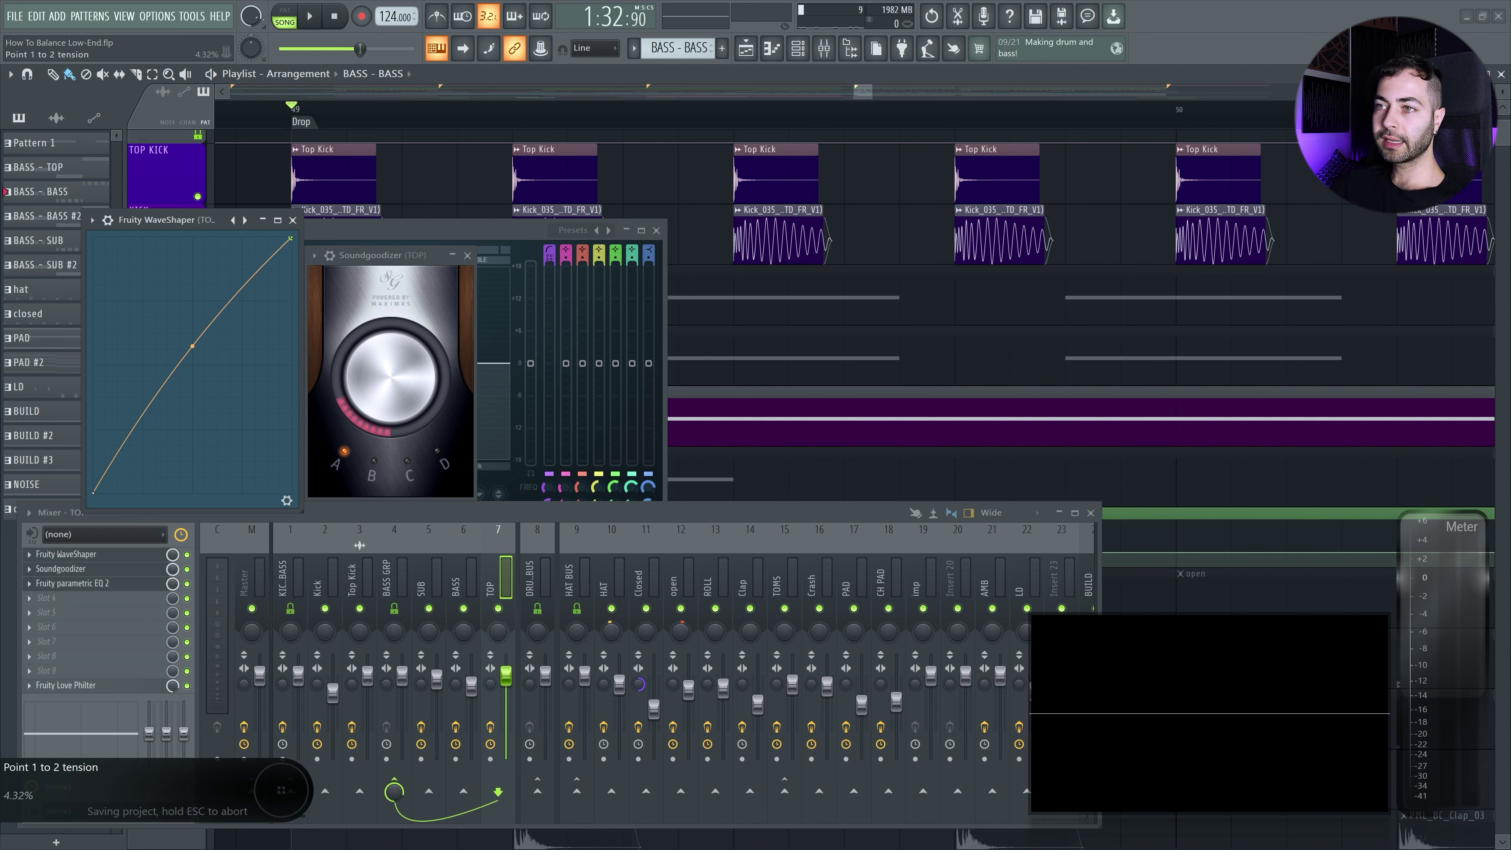
pyautogui.moveTo(192, 345); pyautogui.dragTo(192, 313)
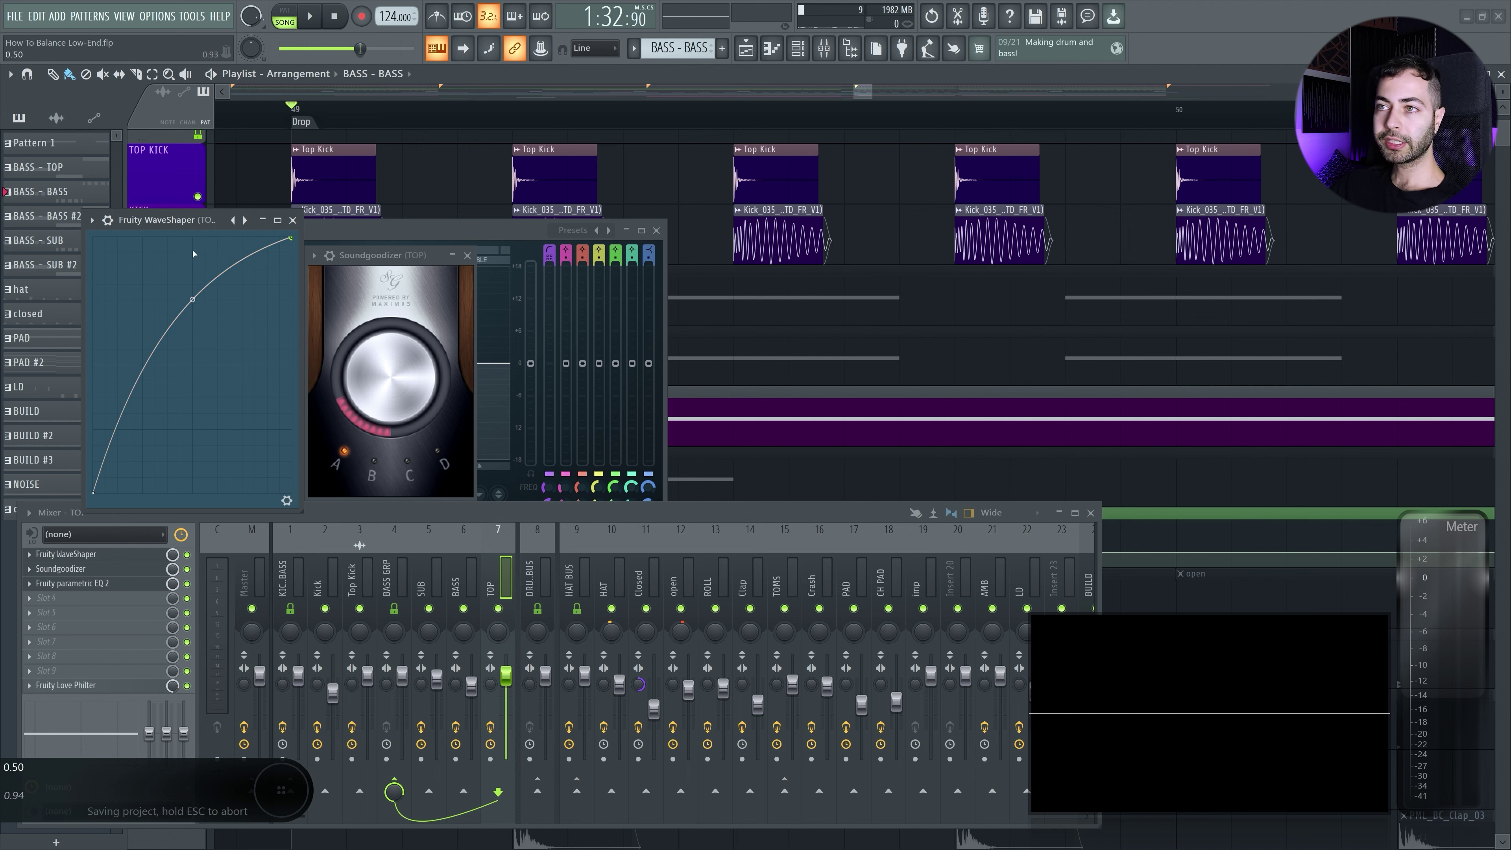
pyautogui.press('space')
pyautogui.moveTo(193, 300)
pyautogui.mouseDown()
pyautogui.moveTo(192, 250)
pyautogui.moveTo(192, 442)
pyautogui.moveTo(192, 286)
pyautogui.mouseUp()
pyautogui.moveTo(506, 675); pyautogui.dragTo(506, 708)
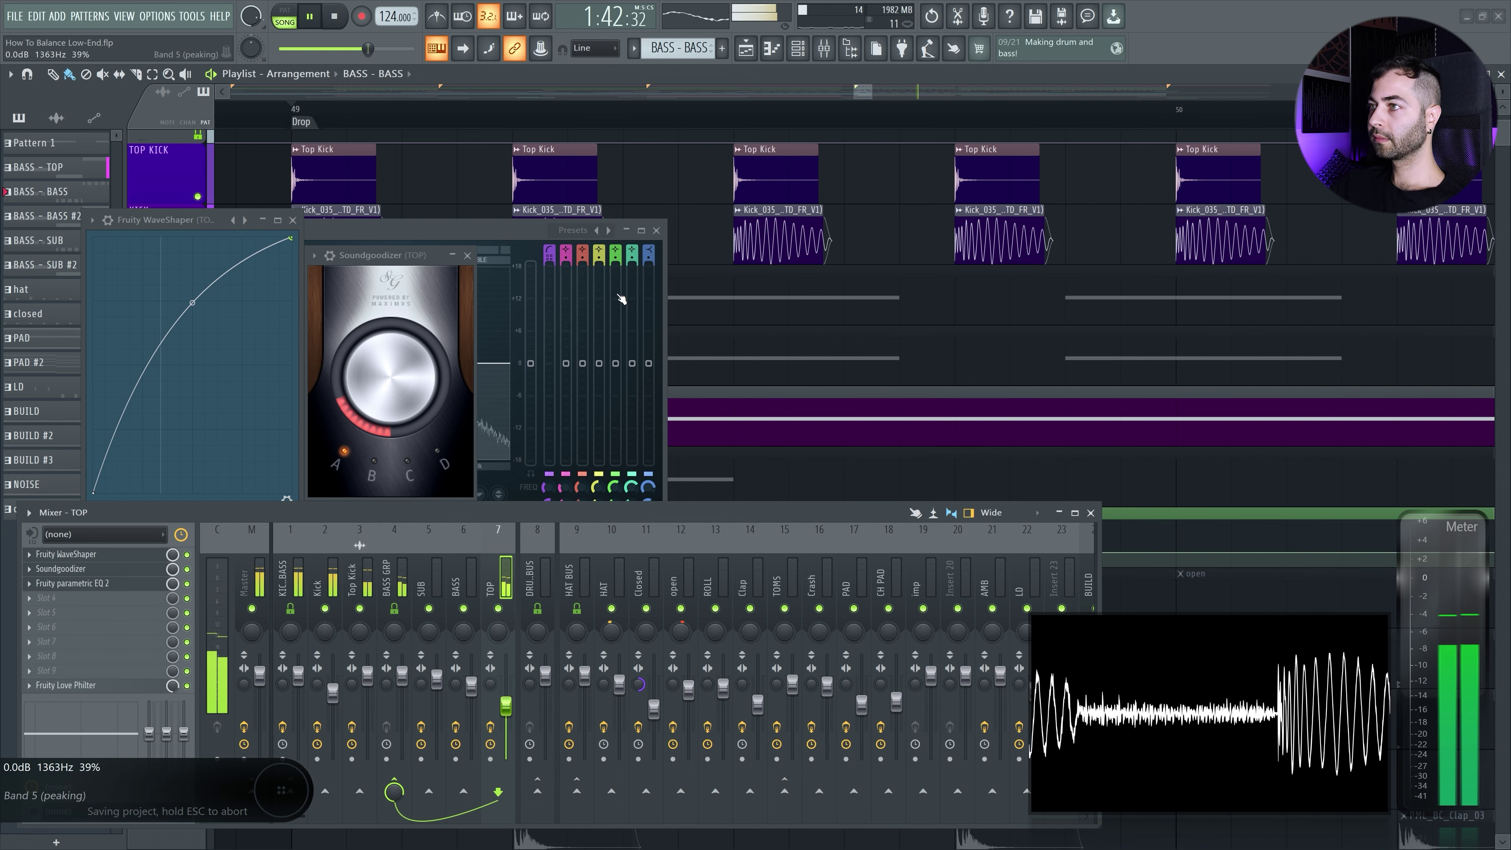
# - Close TOP's effect windows, stop playback, and unmute the BASS and SUB playlist tracks
pyautogui.click(308, 223)
pyautogui.press('space')
pyautogui.click(198, 378)
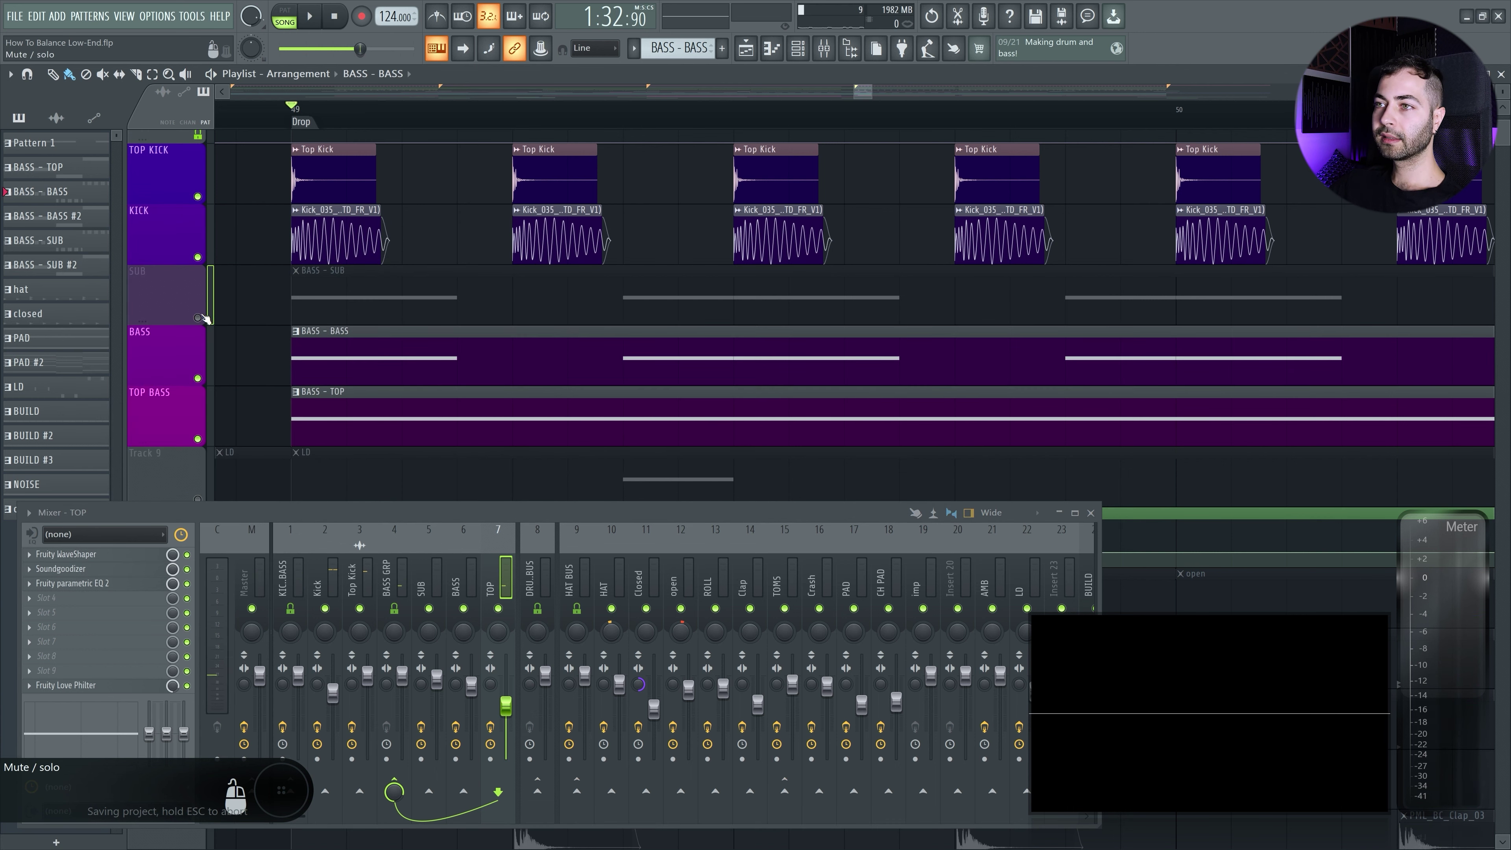
pyautogui.click(197, 317)
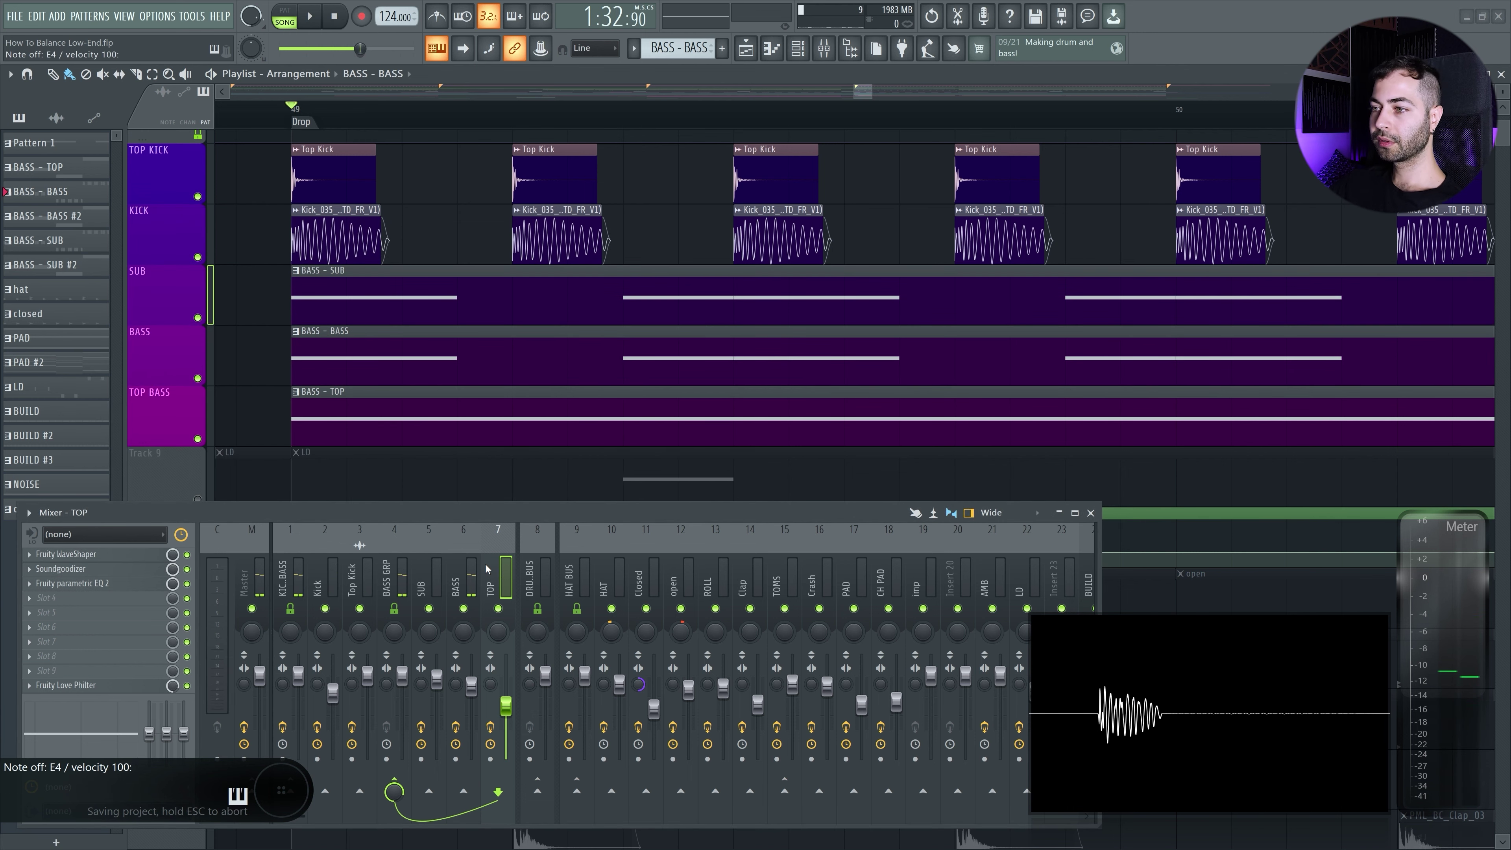
# - Fine-tune TOP's mixer fader to just below -8.7 dB while all kick and bass layers play
pyautogui.press('space')
pyautogui.moveTo(505, 707)
pyautogui.mouseDown()
pyautogui.moveTo(508, 762)
pyautogui.moveTo(505, 708)
pyautogui.mouseUp()
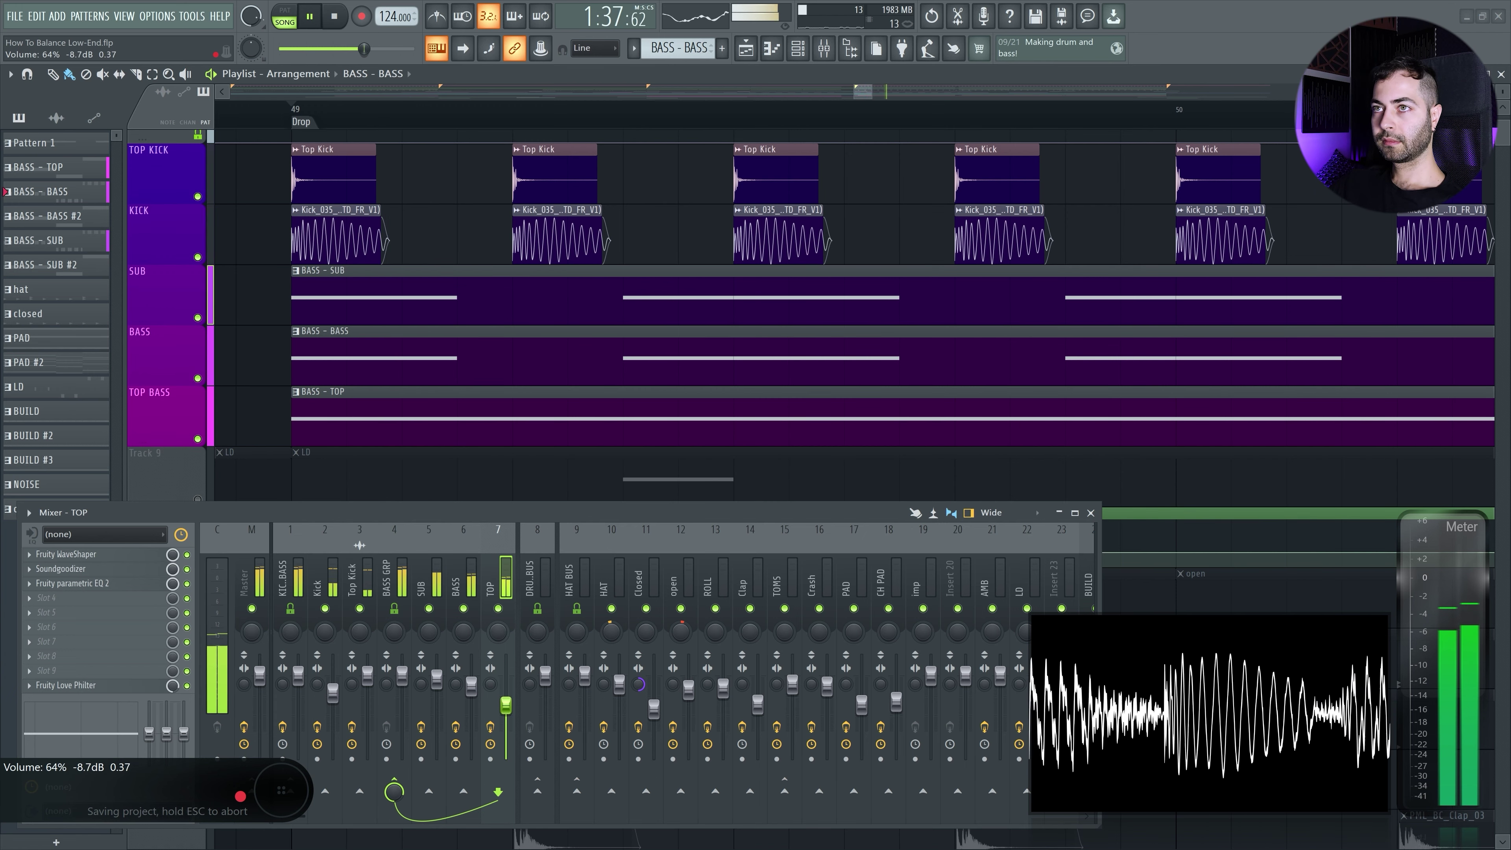
pyautogui.moveTo(505, 705); pyautogui.dragTo(506, 708)
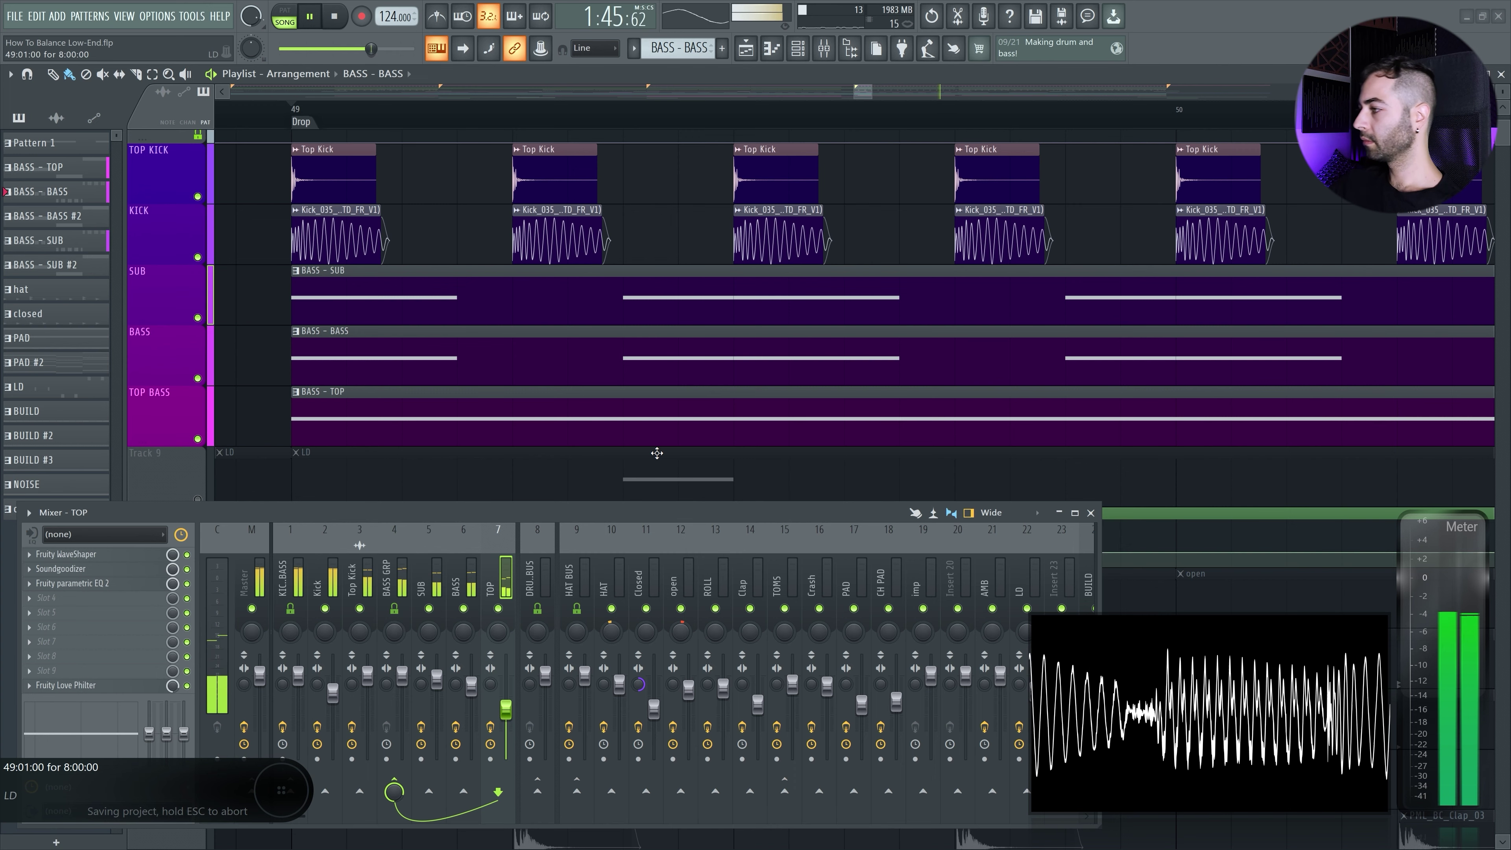
pyautogui.press('space')
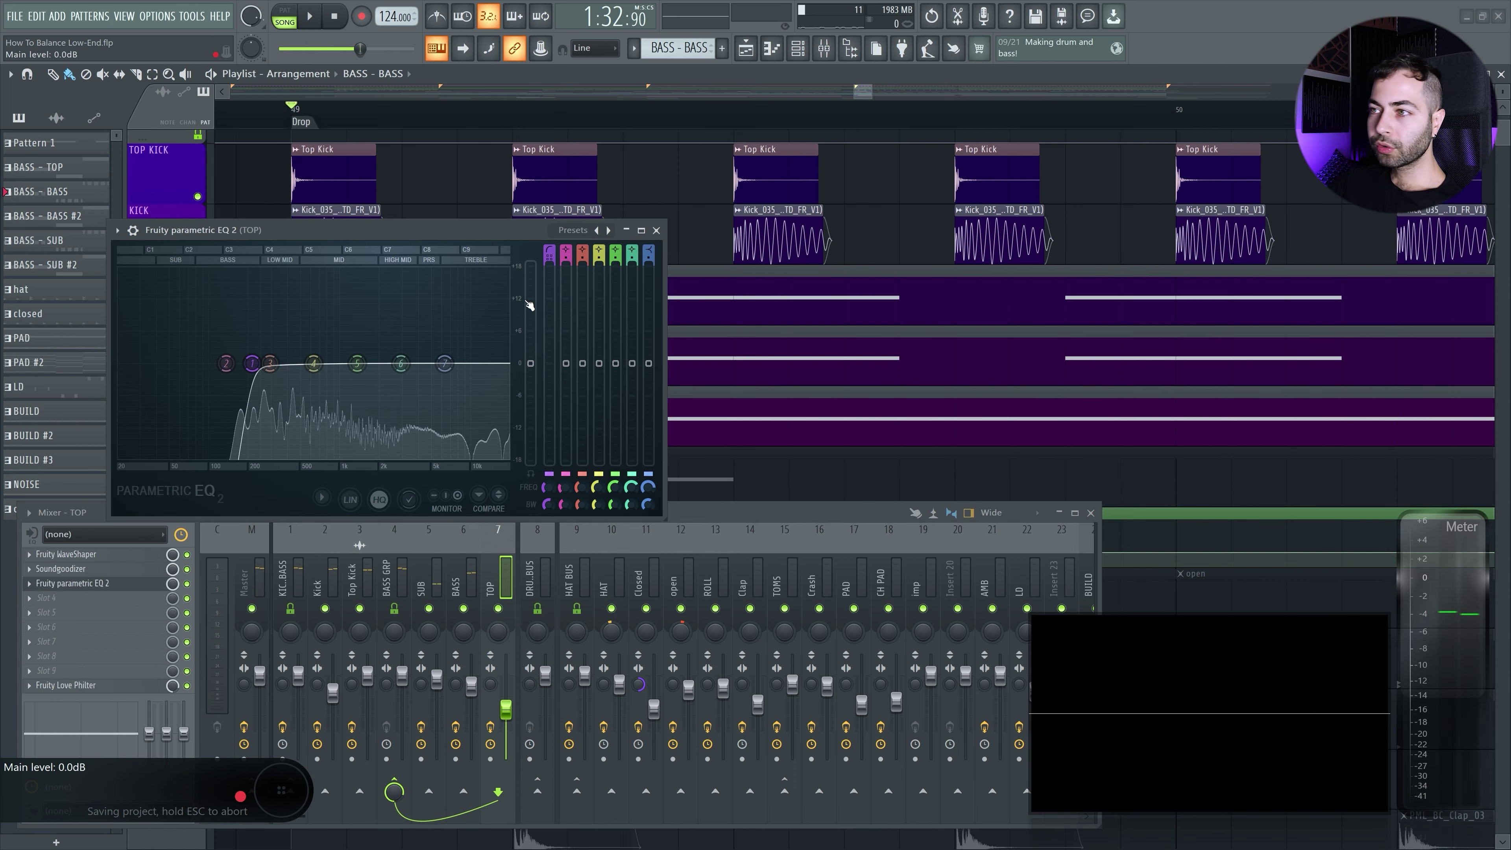
# - Change band 7 of TOP's Parametric EQ 2 to a low pass, raise its cutoff slightly, and listen
pyautogui.rightClick(444, 364)
pyautogui.moveTo(463, 403)
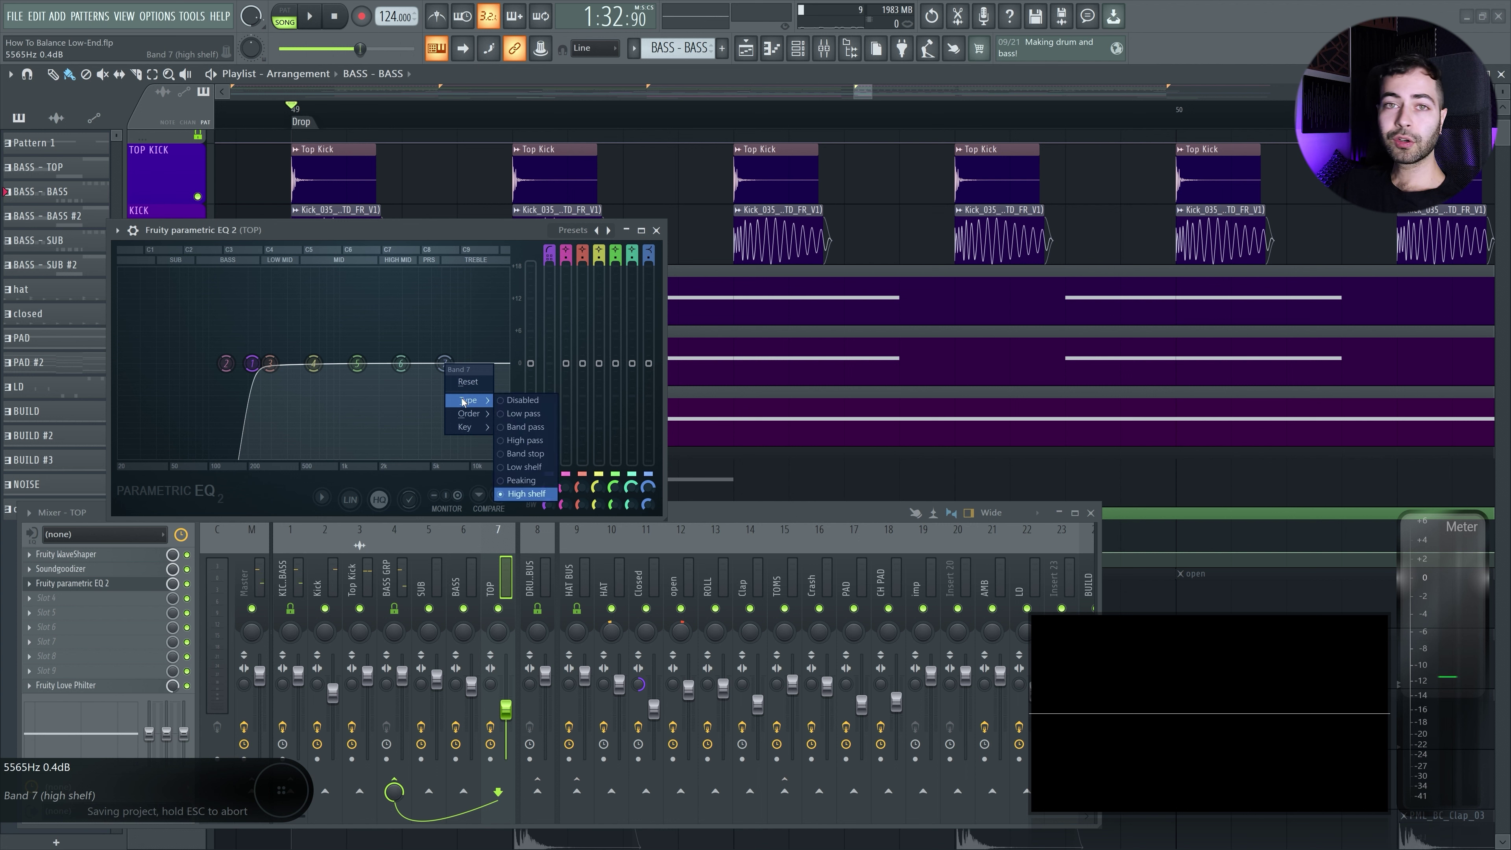
pyautogui.click(523, 414)
pyautogui.moveTo(444, 375)
pyautogui.mouseDown()
pyautogui.moveTo(416, 374)
pyautogui.moveTo(461, 370)
pyautogui.mouseUp()
pyautogui.press('space')
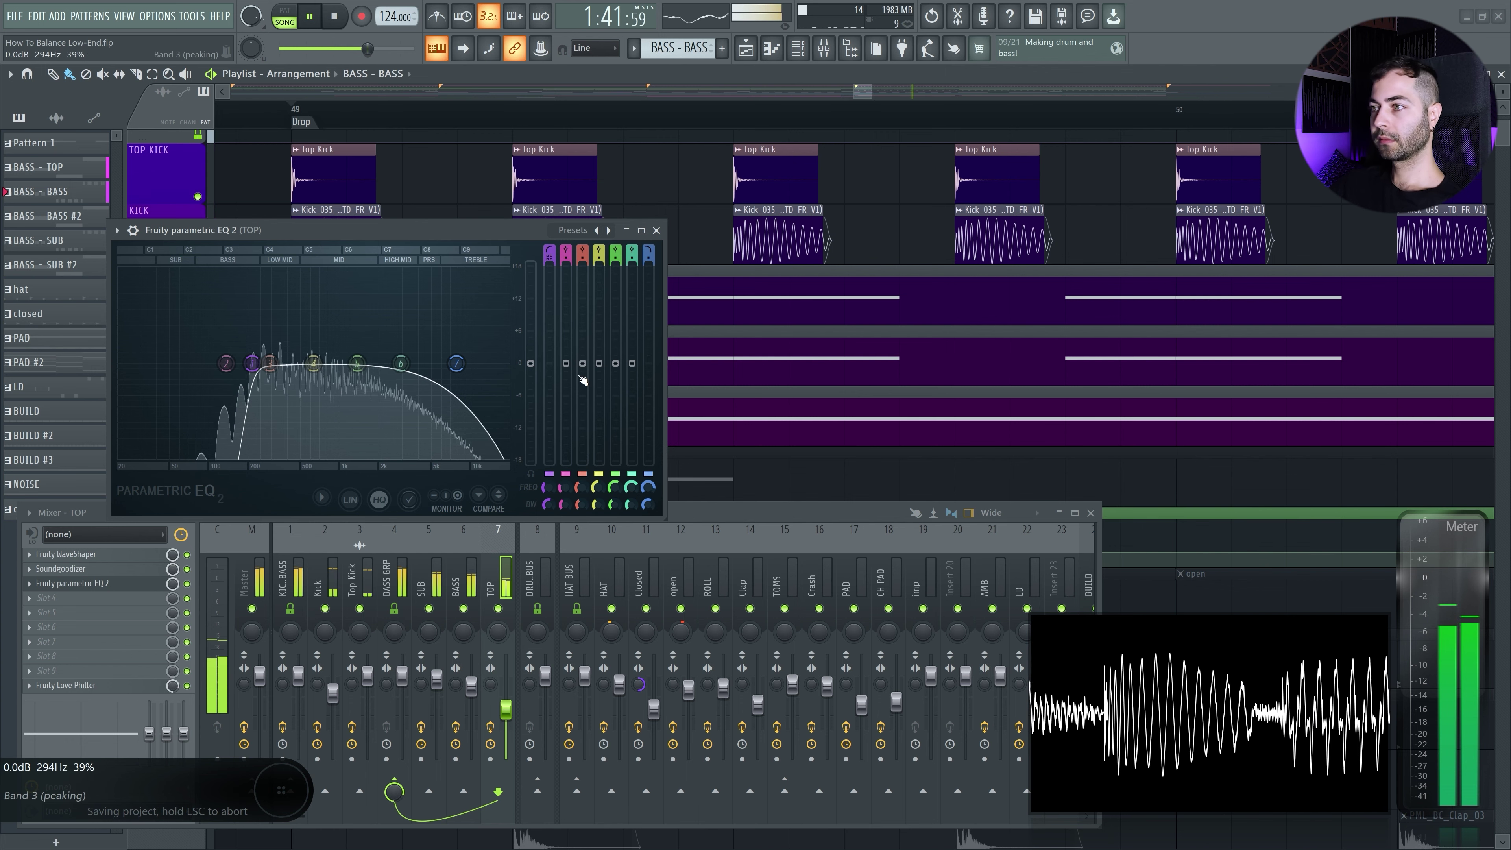
pyautogui.press('space')
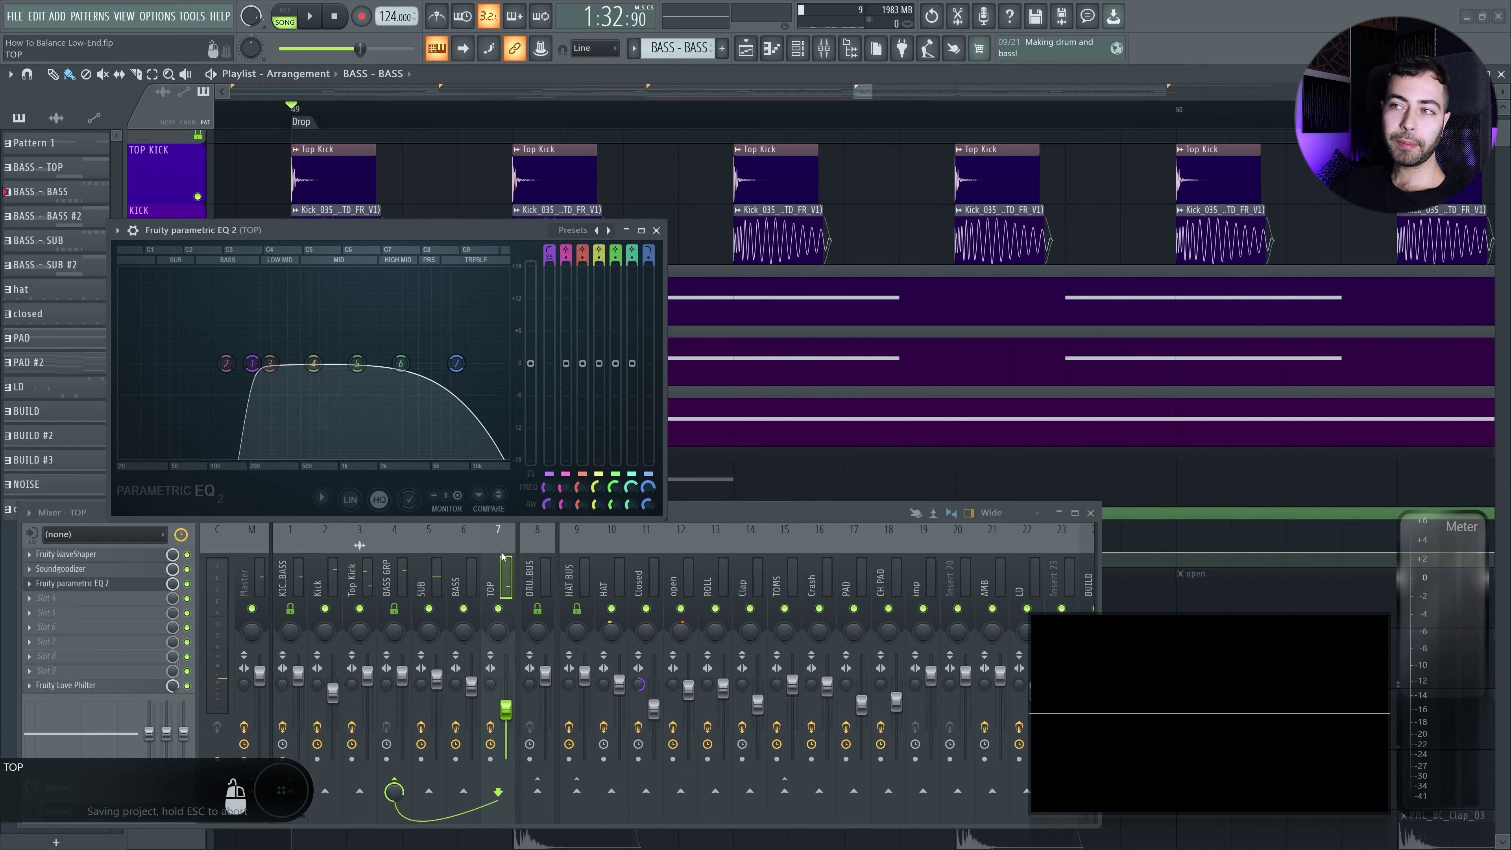
# - Solo the BASS channel for a listen, and bring in TOP to hear how the two layers overlap
pyautogui.click(465, 575)
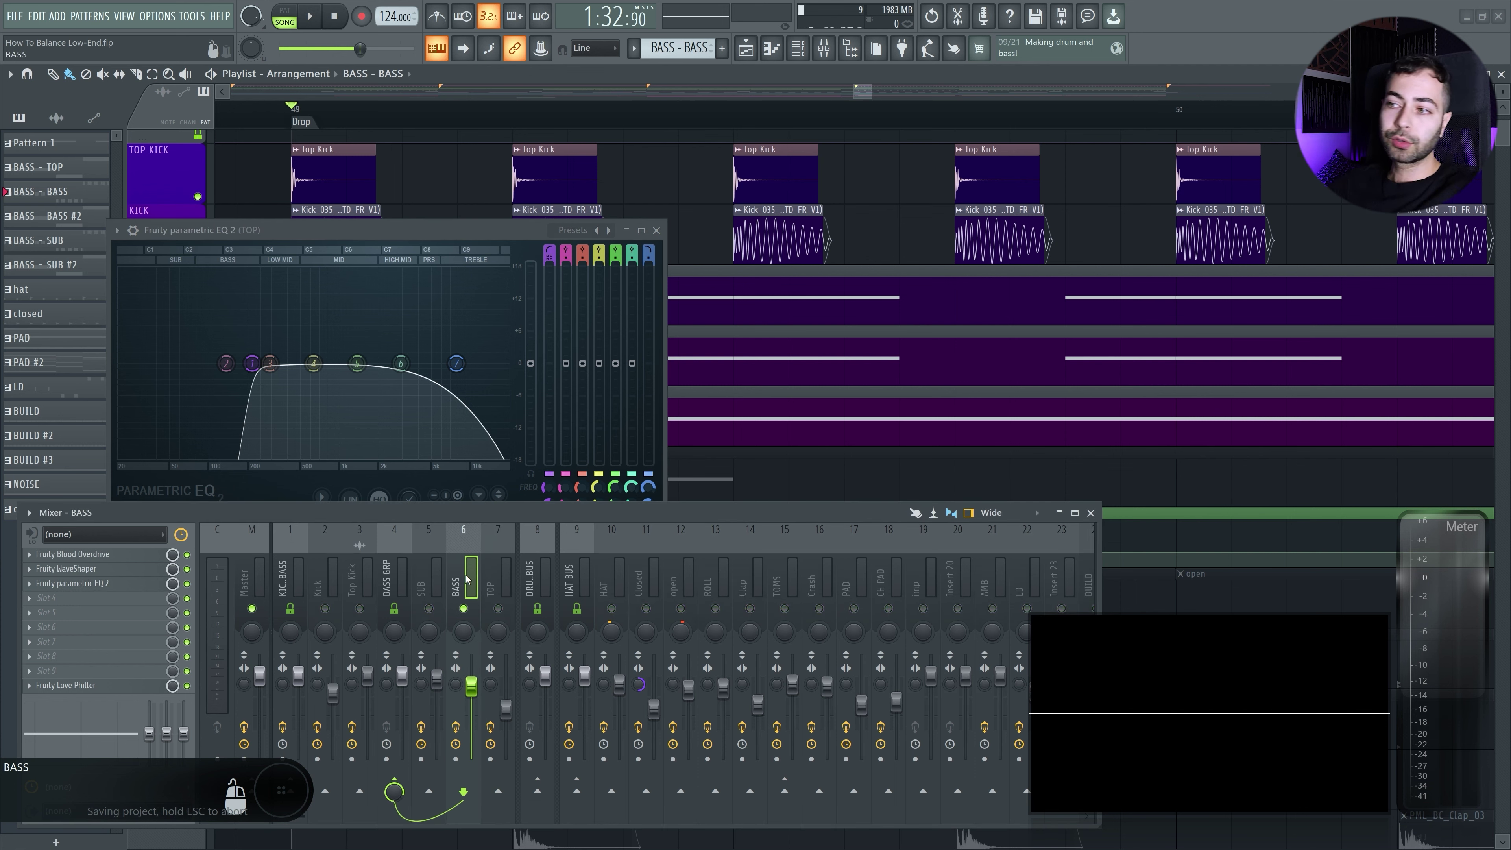
pyautogui.press('space')
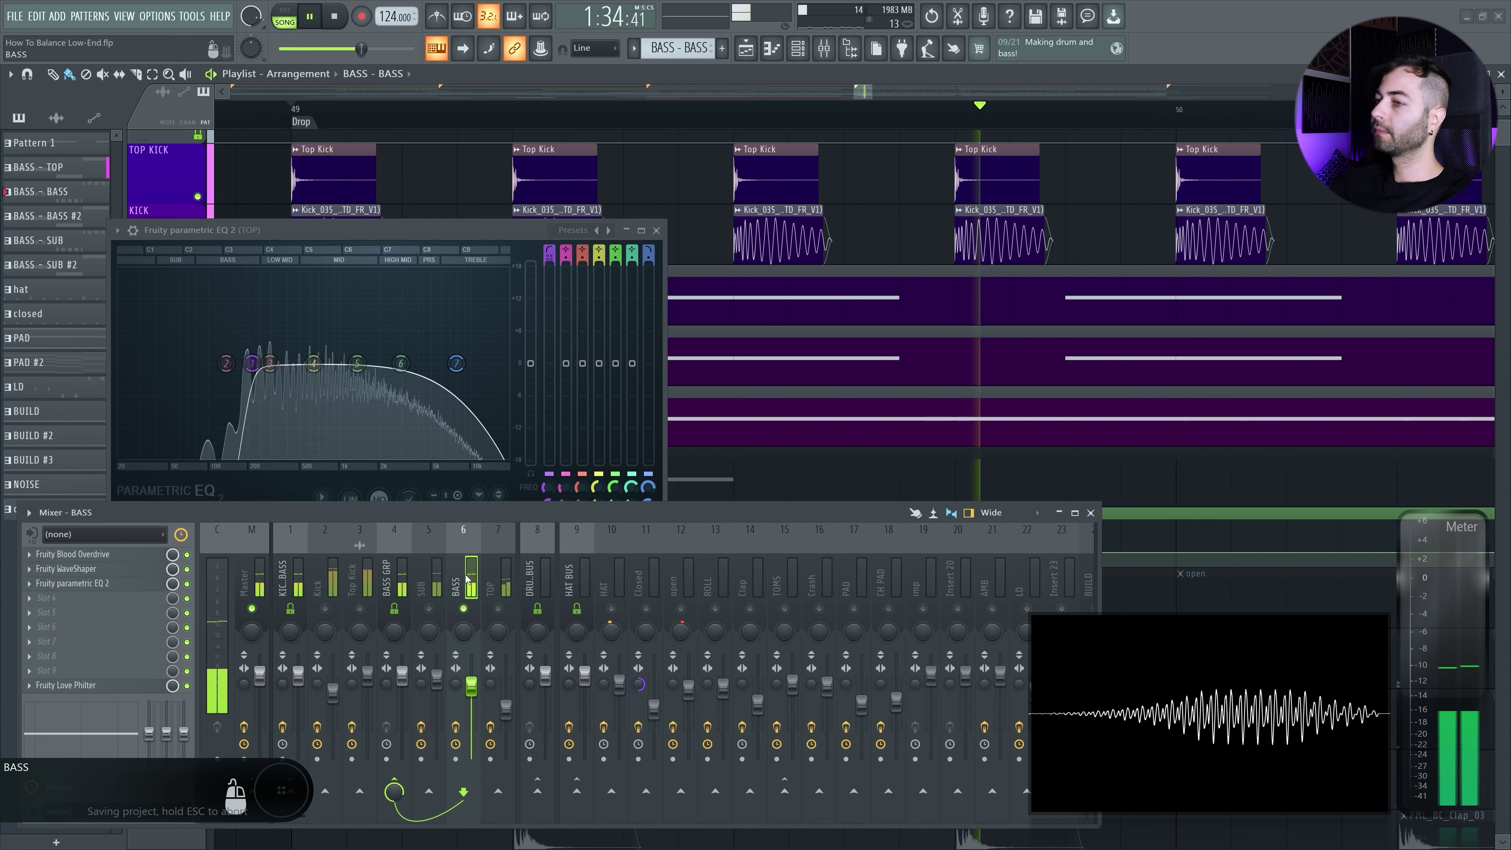
pyautogui.press('space')
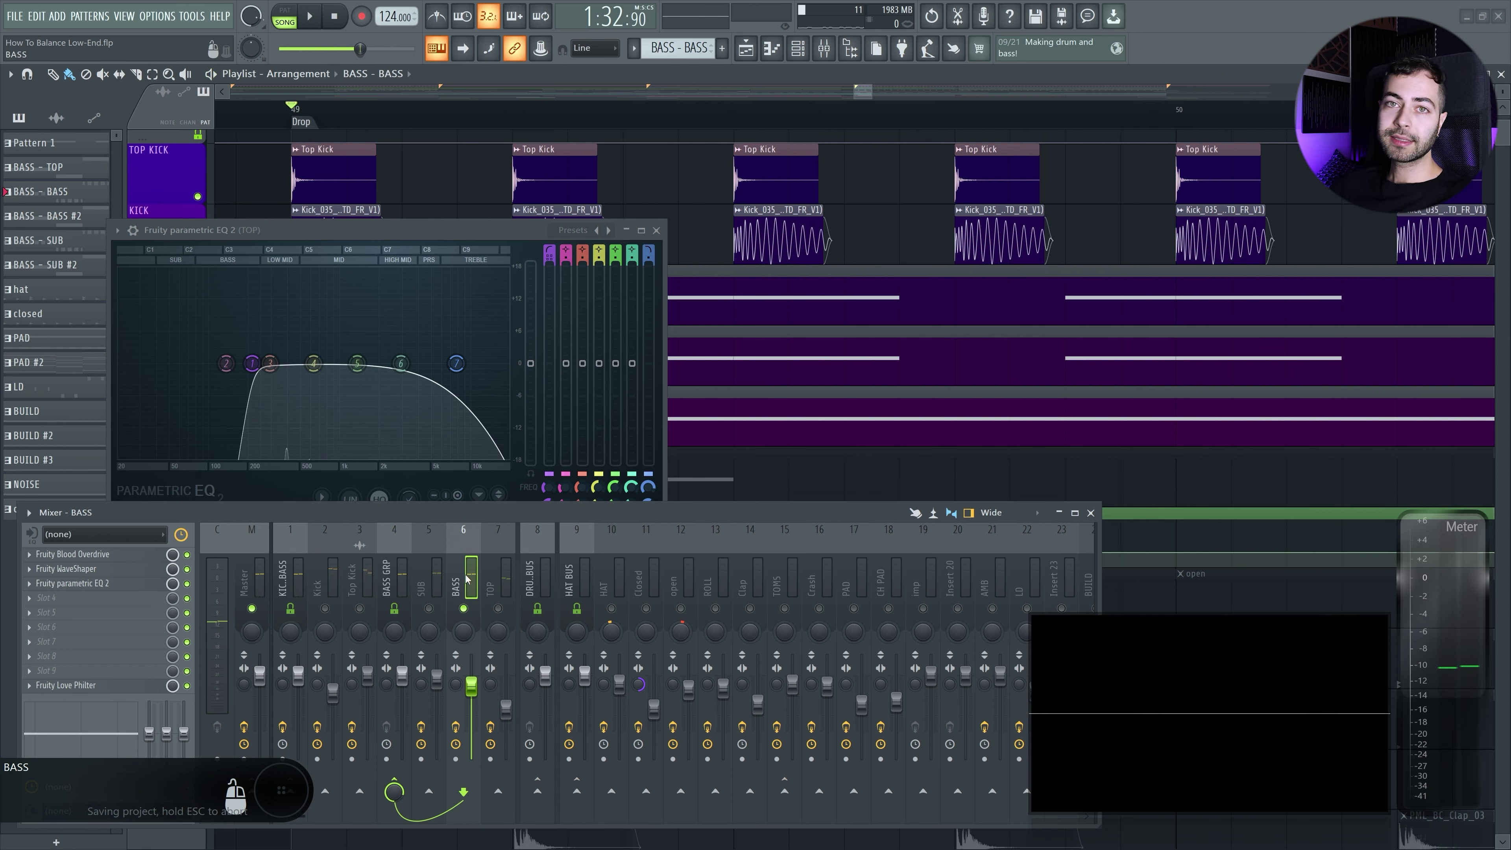
pyautogui.click(490, 604)
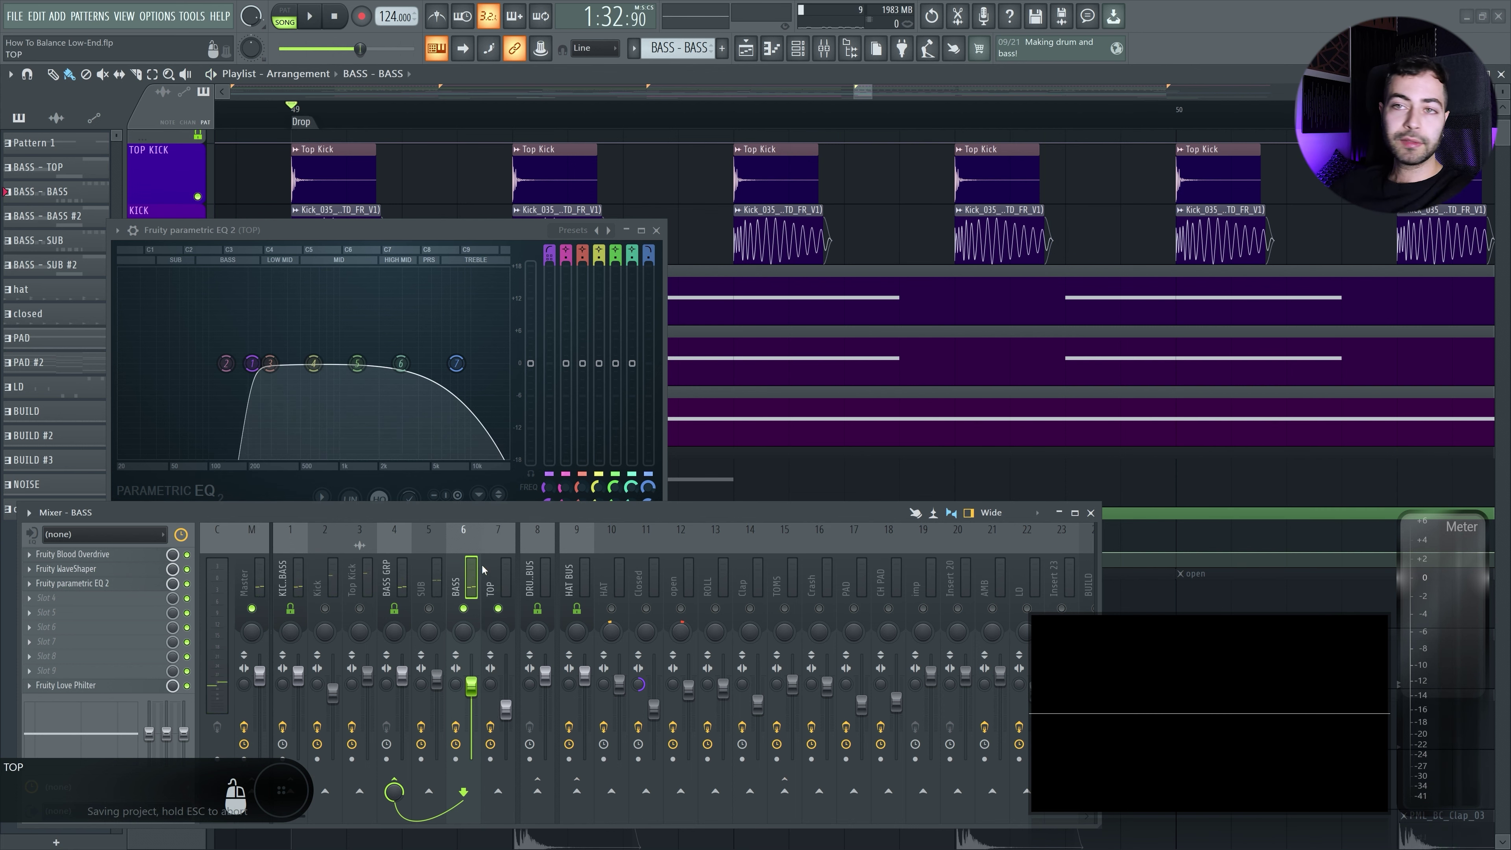
pyautogui.press('space')
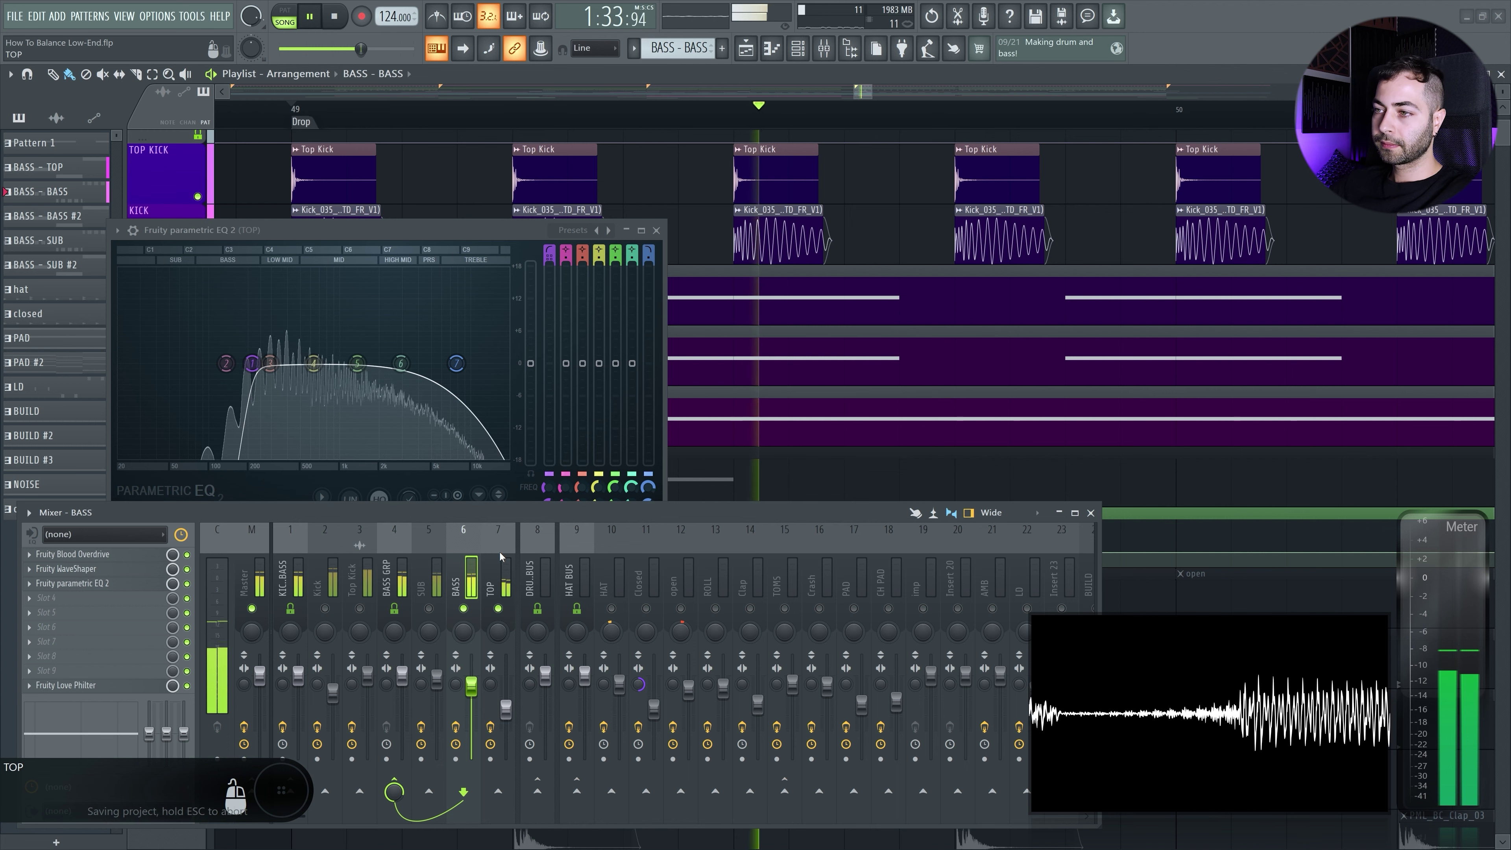
pyautogui.press('space')
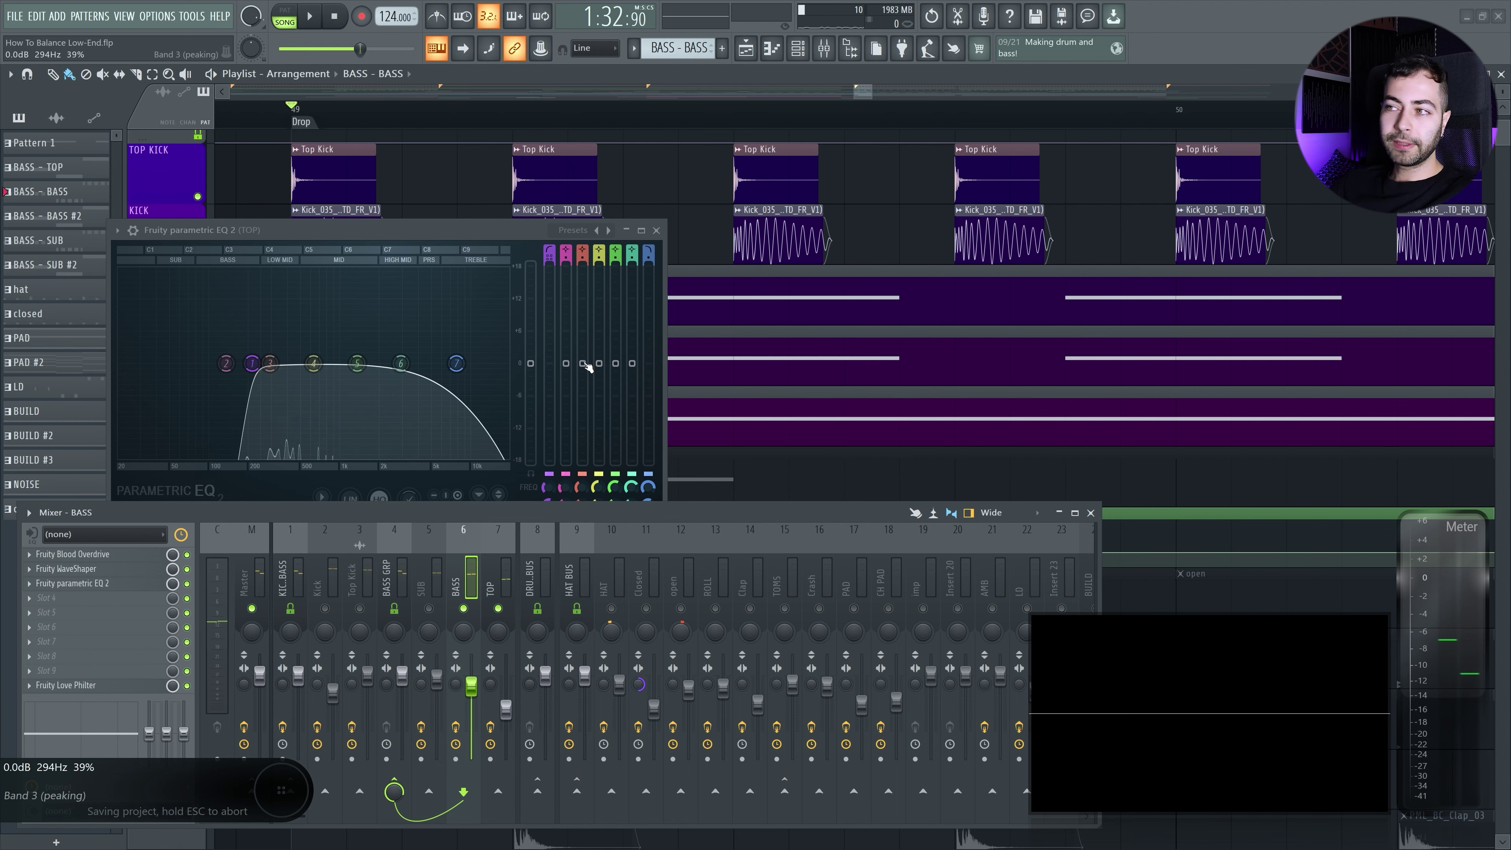
# - Cut band 3 of TOP's EQ at 294 Hz to about -11.9 dB while BASS and TOP play
pyautogui.moveTo(587, 367)
pyautogui.mouseDown()
pyautogui.moveTo(582, 401)
pyautogui.moveTo(583, 368)
pyautogui.mouseUp()
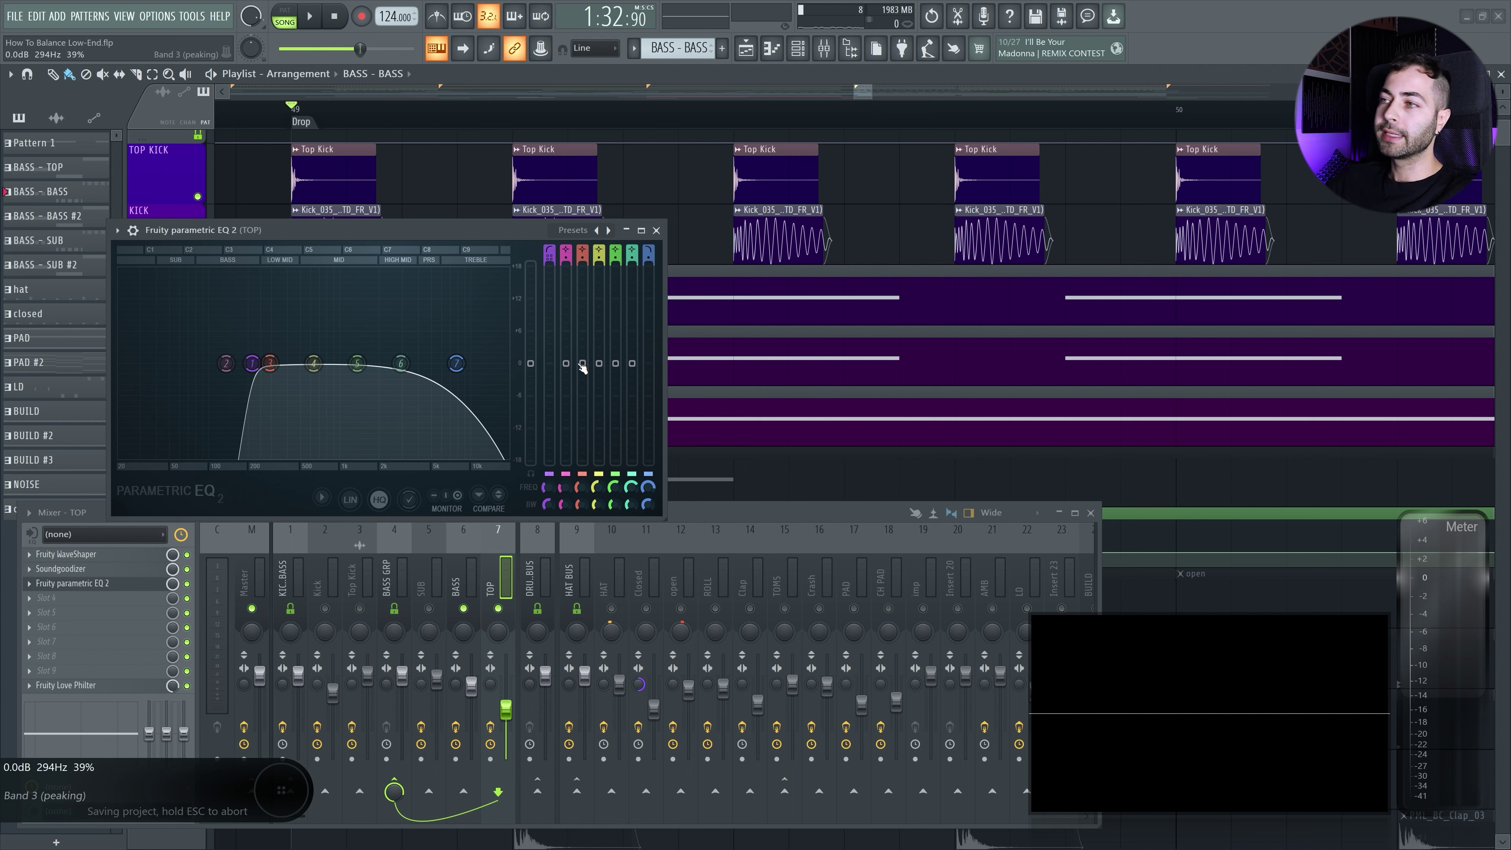
pyautogui.press('space')
pyautogui.moveTo(583, 367); pyautogui.dragTo(583, 428)
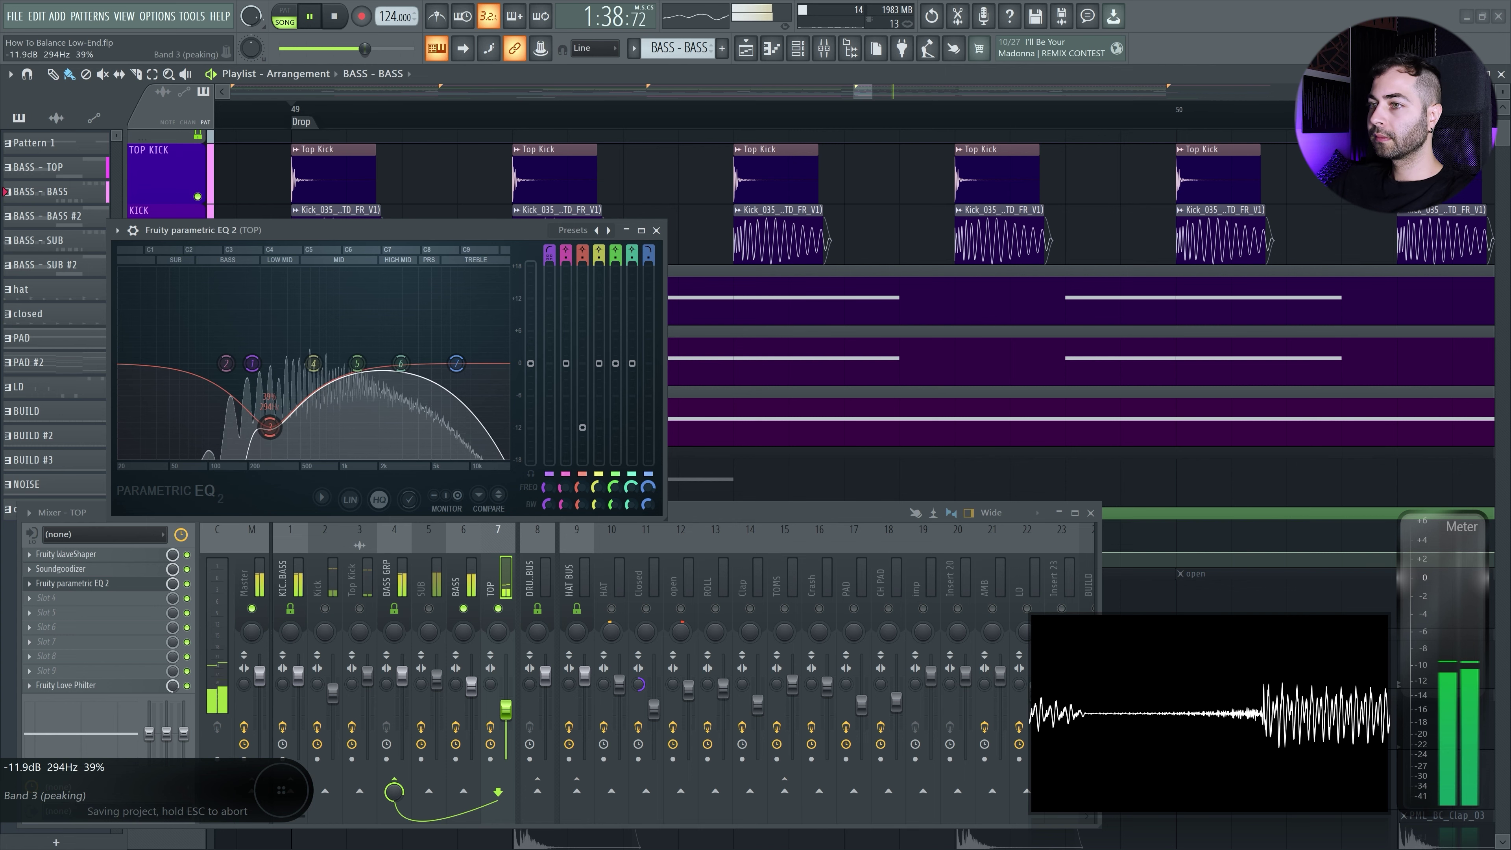
# - Unsolo the mixer channels, ease TOP's band 3 cut a little, and raise its high-pass cutoff slightly
pyautogui.click(736, 510)
pyautogui.press('s')
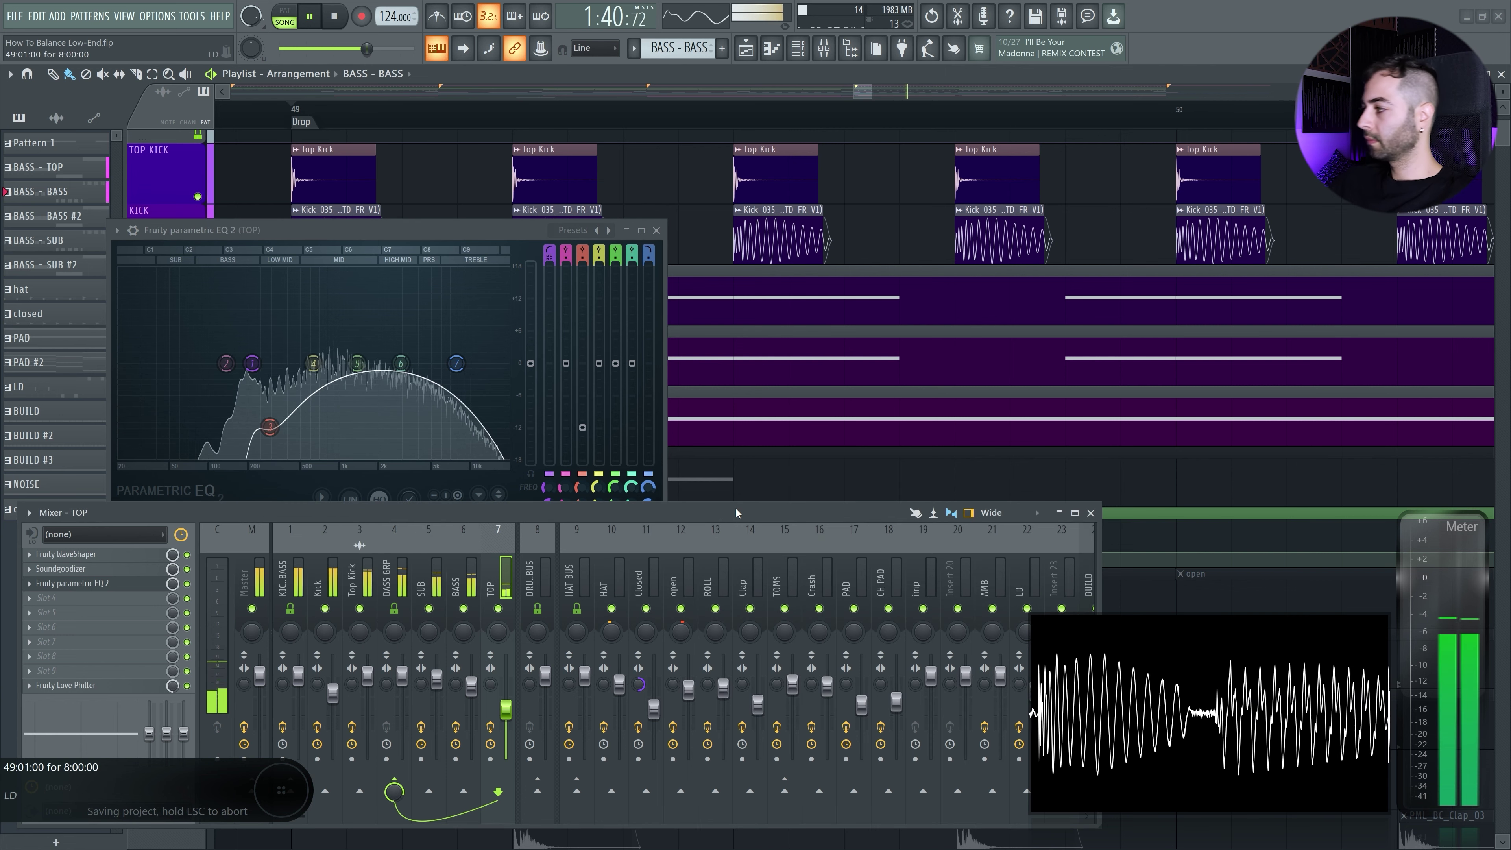
pyautogui.moveTo(269, 427); pyautogui.dragTo(270, 419)
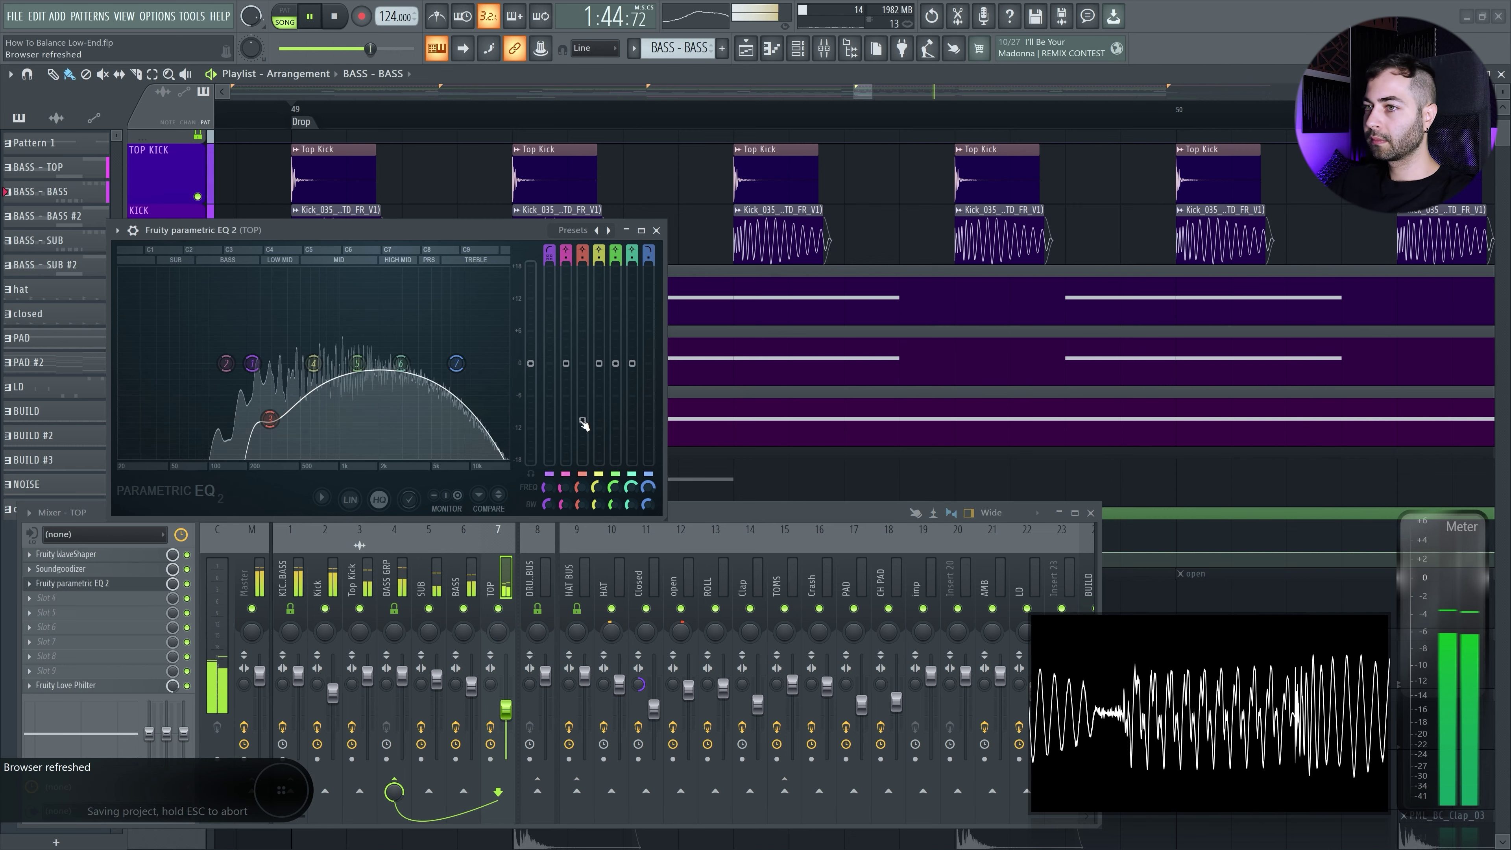
pyautogui.moveTo(252, 363); pyautogui.dragTo(255, 363)
# - Examine the combined low-end spectrum in the Master channel's SPAN analyzer with Hold switched on
pyautogui.click(245, 580)
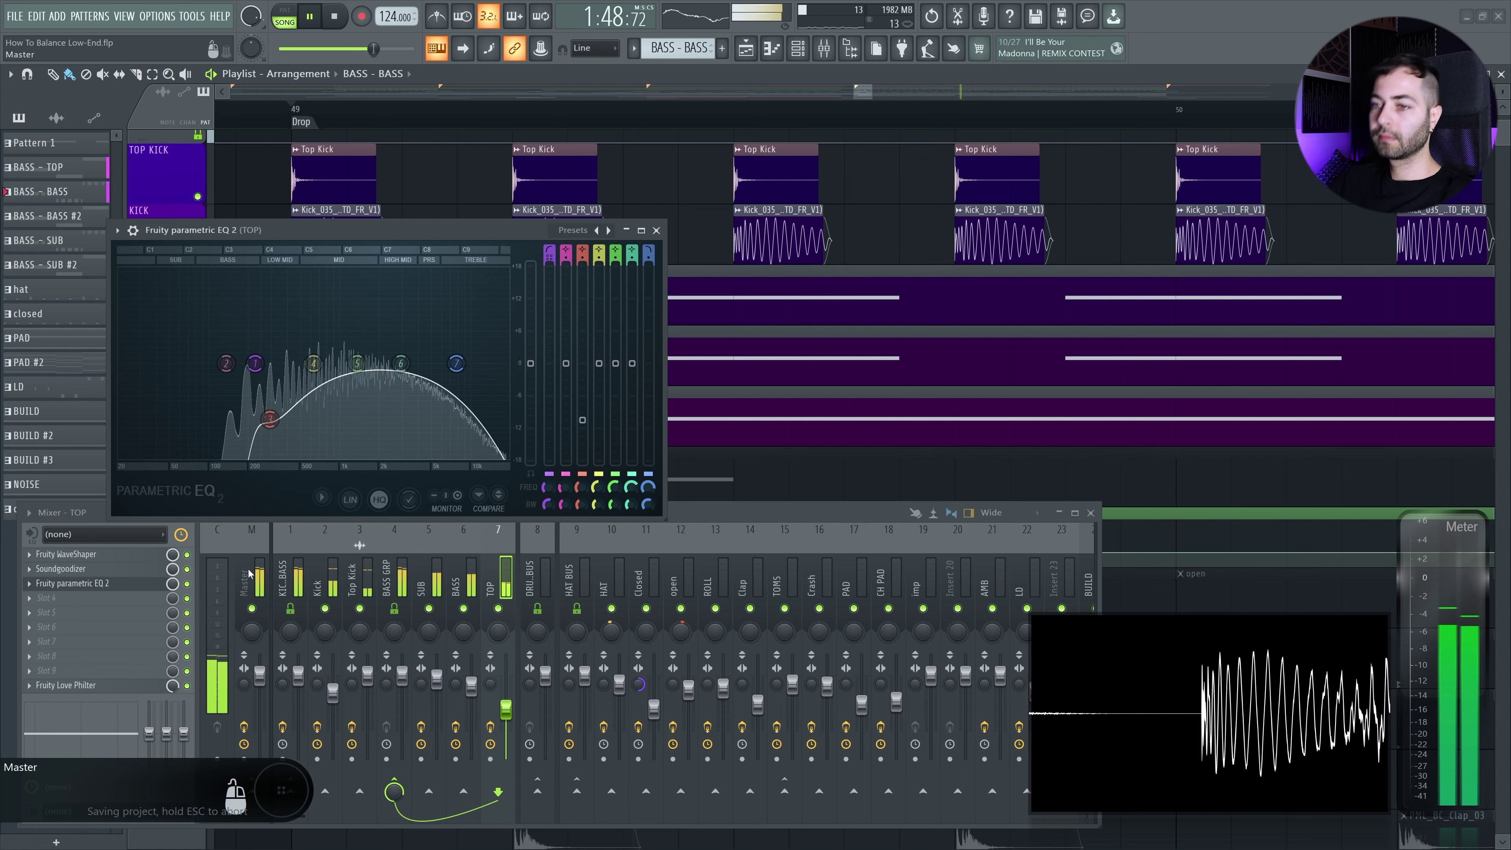
pyautogui.click(111, 658)
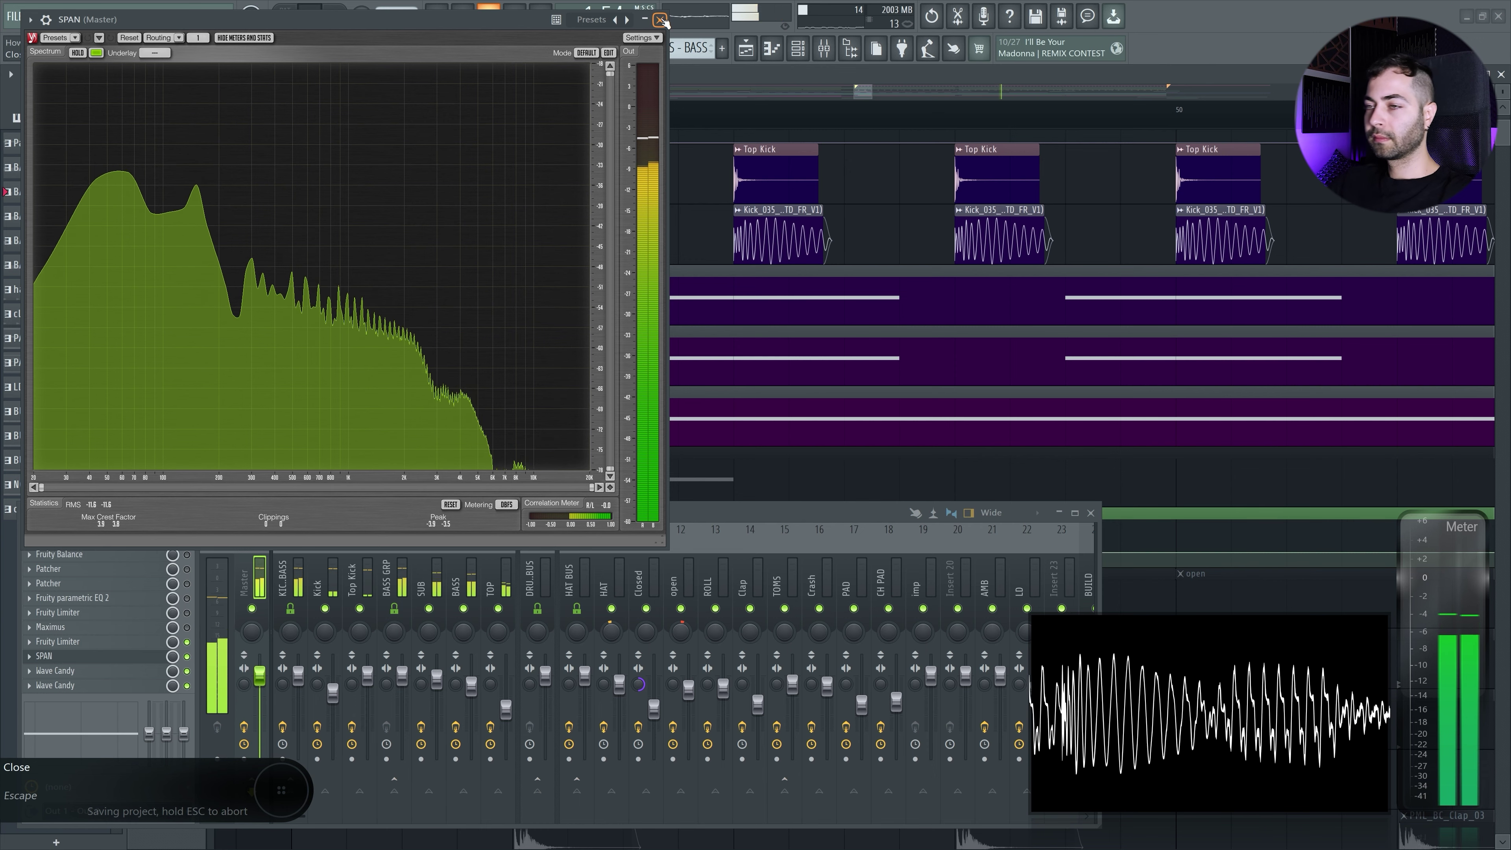
pyautogui.click(78, 53)
pyautogui.press('space')
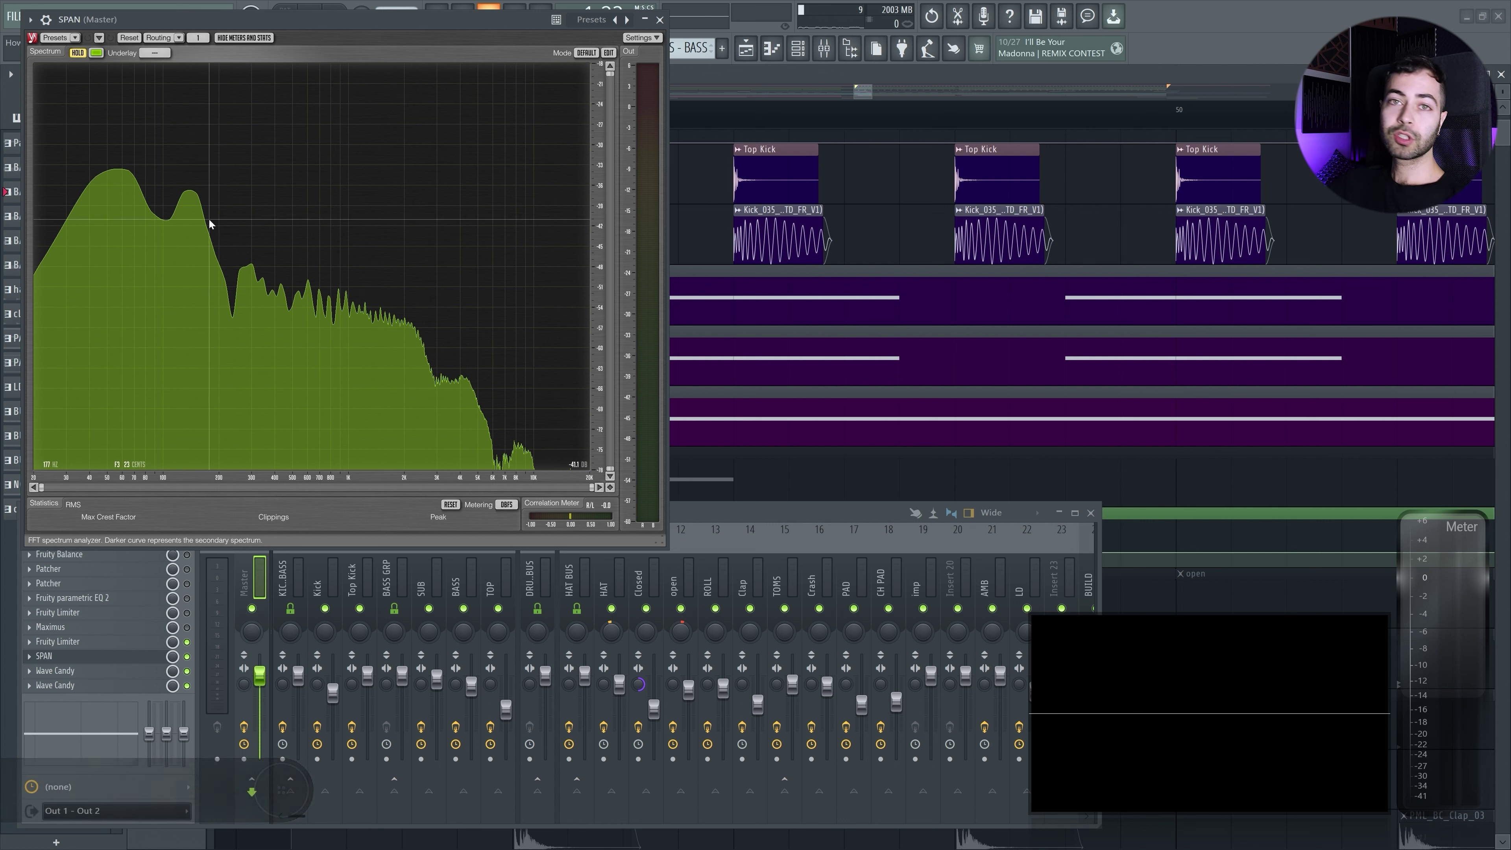
pyautogui.click(659, 20)
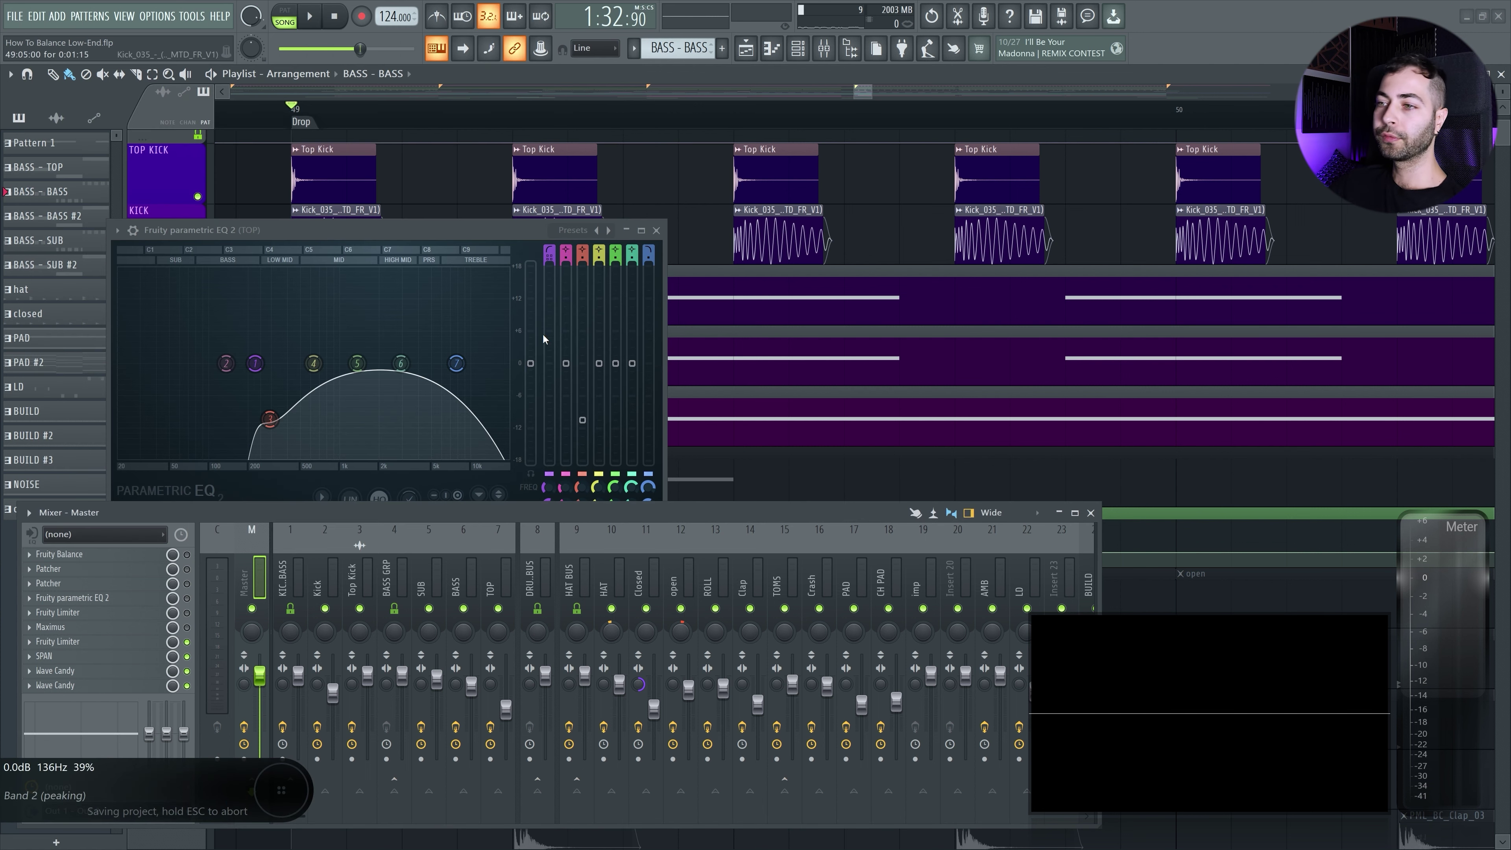
# - Adjust the stereo separation of the SUB channel, save the project, and close TOP's EQ window
pyautogui.click(438, 560)
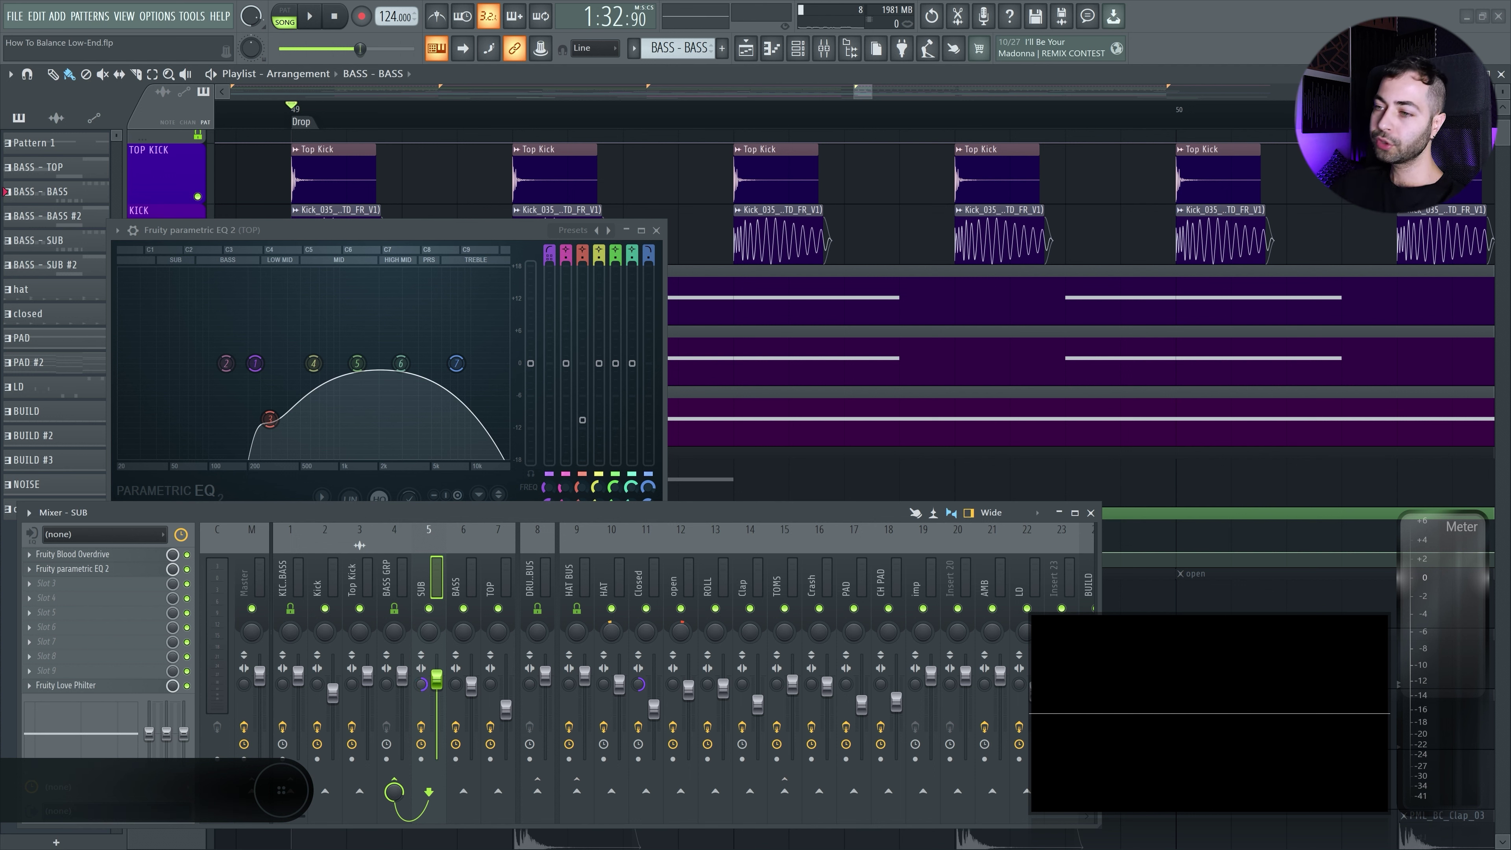
pyautogui.hotkey('ctrl', 's')
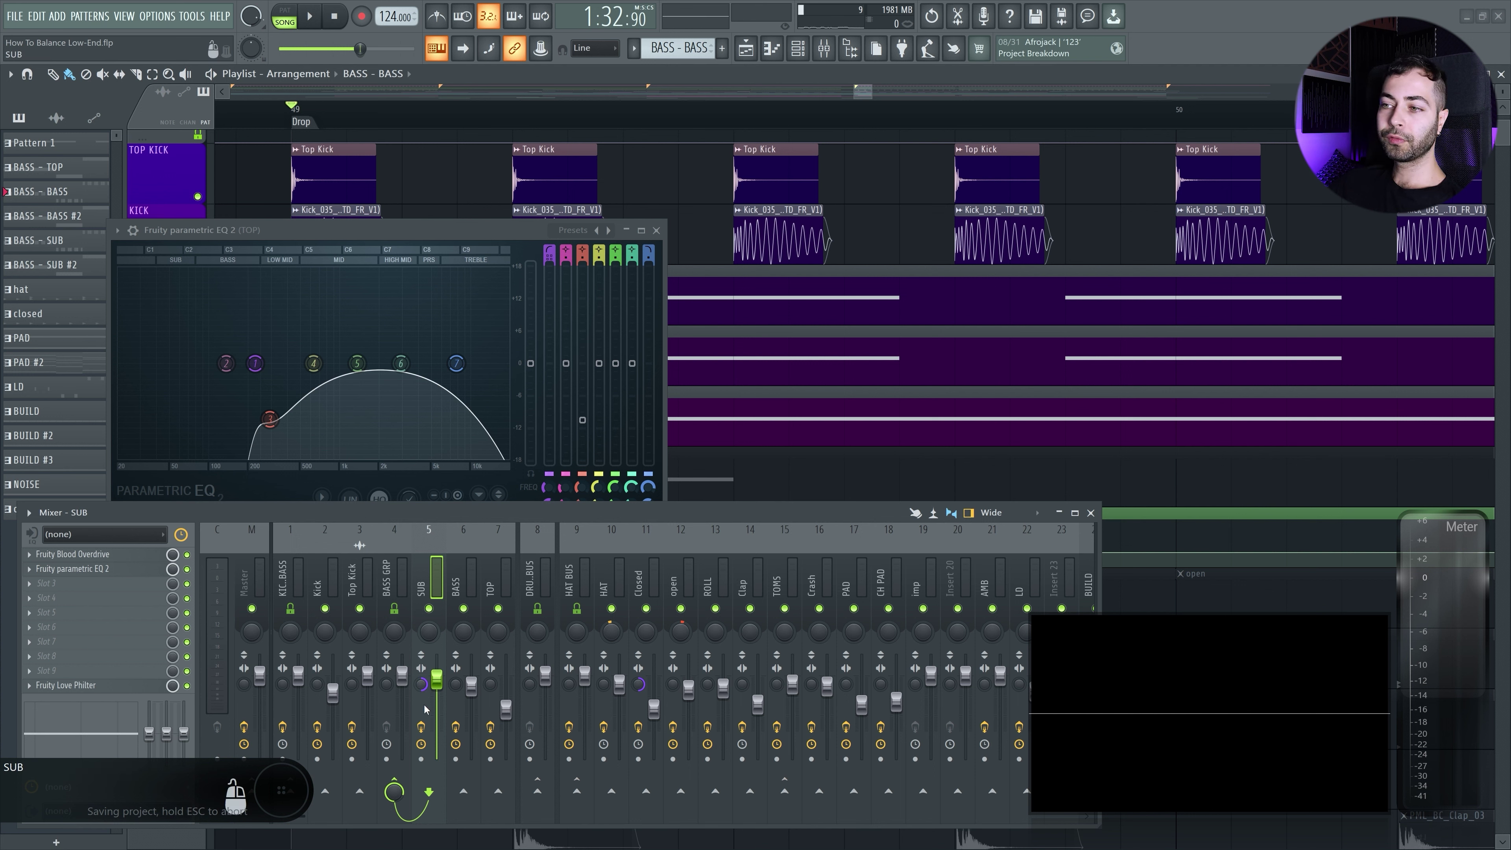
pyautogui.click(498, 649)
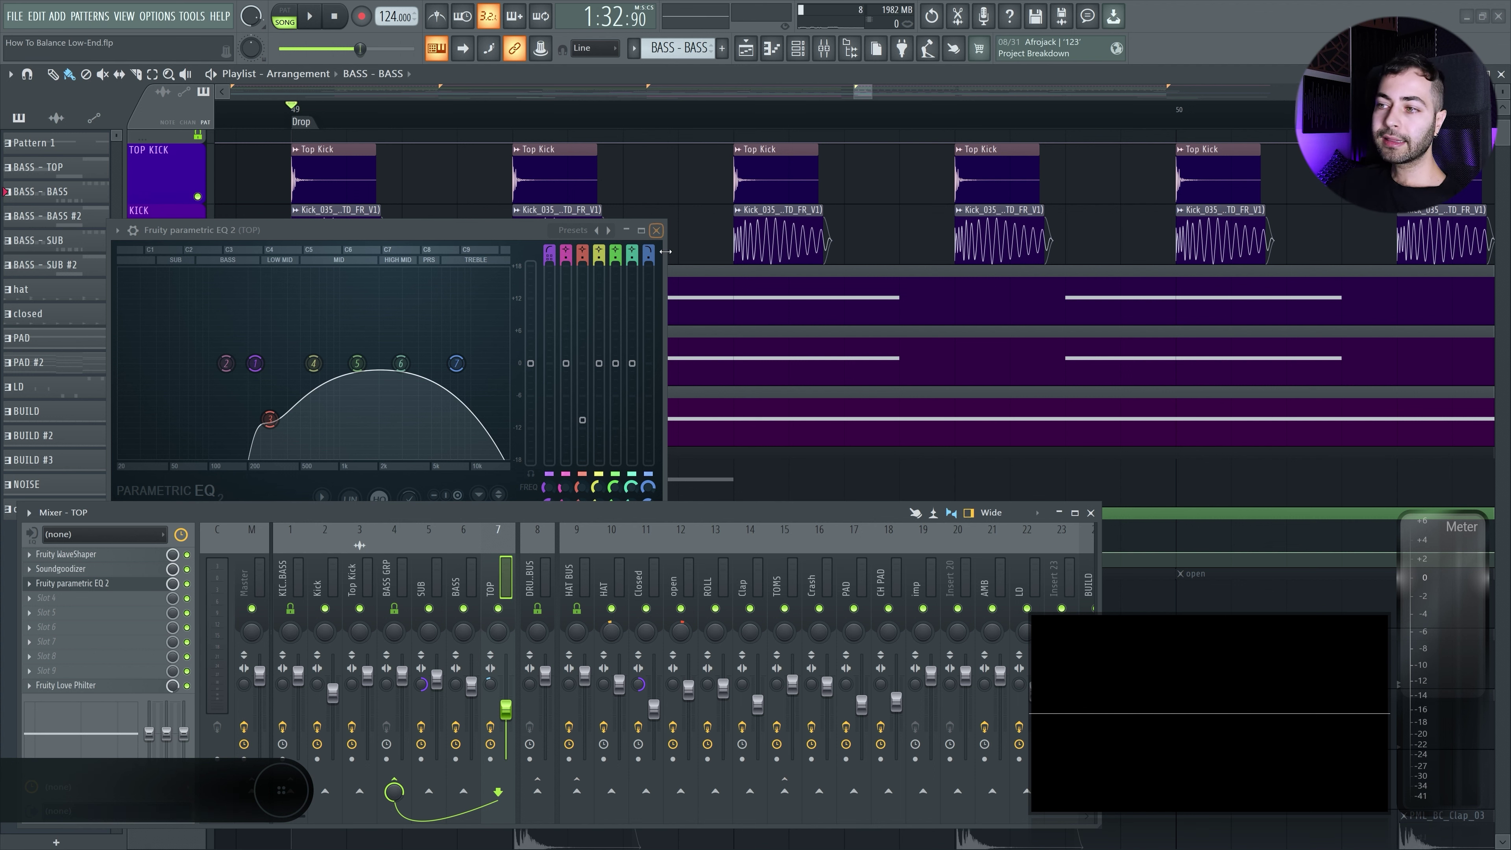
pyautogui.click(359, 581)
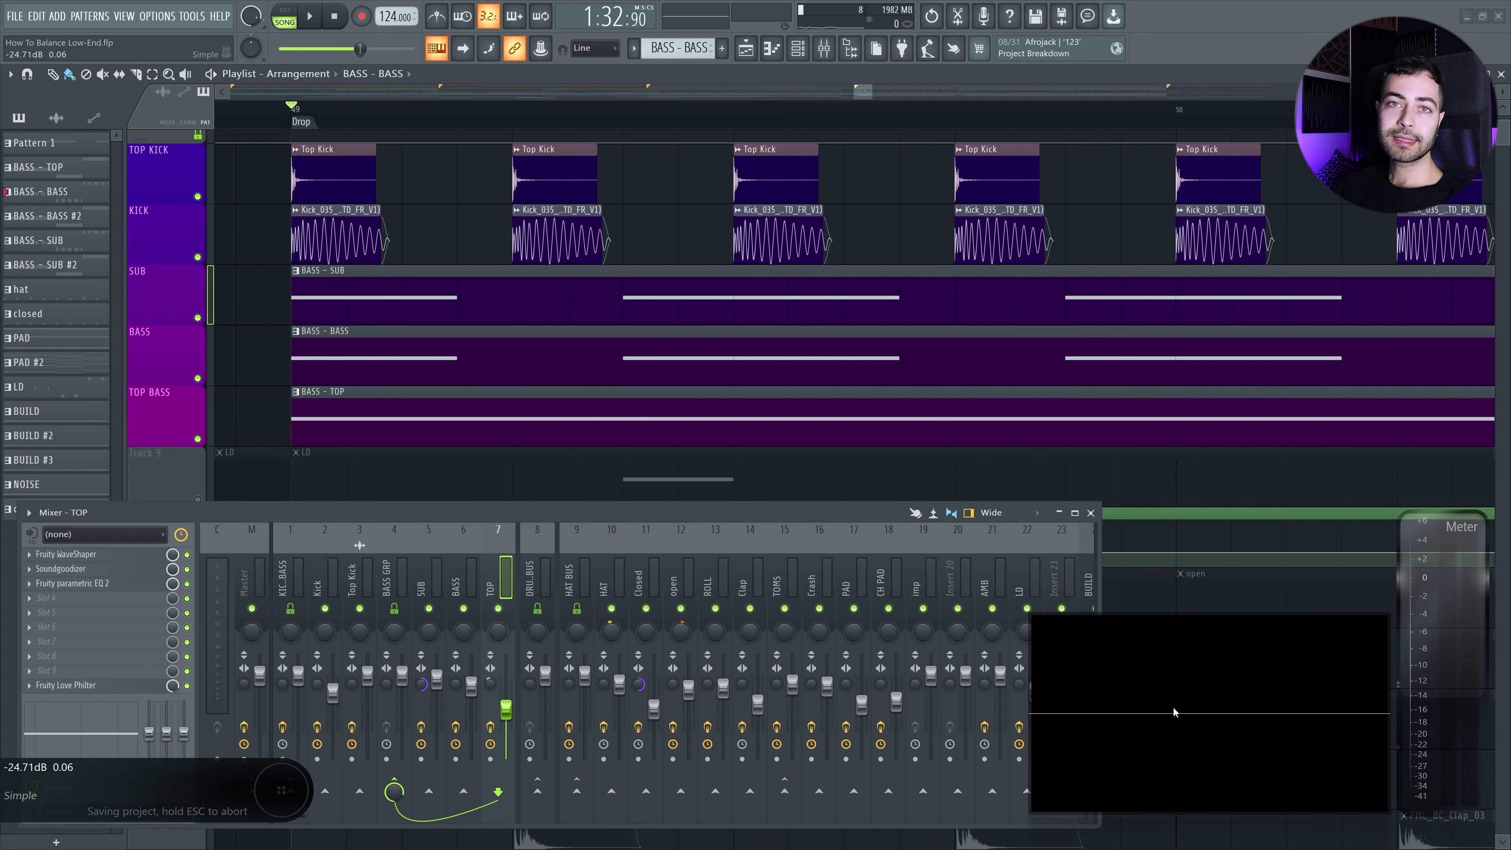
# - Play the drop with every kick and bass layer active to check the overall low-end balance
pyautogui.scroll(-2, 474, 327)
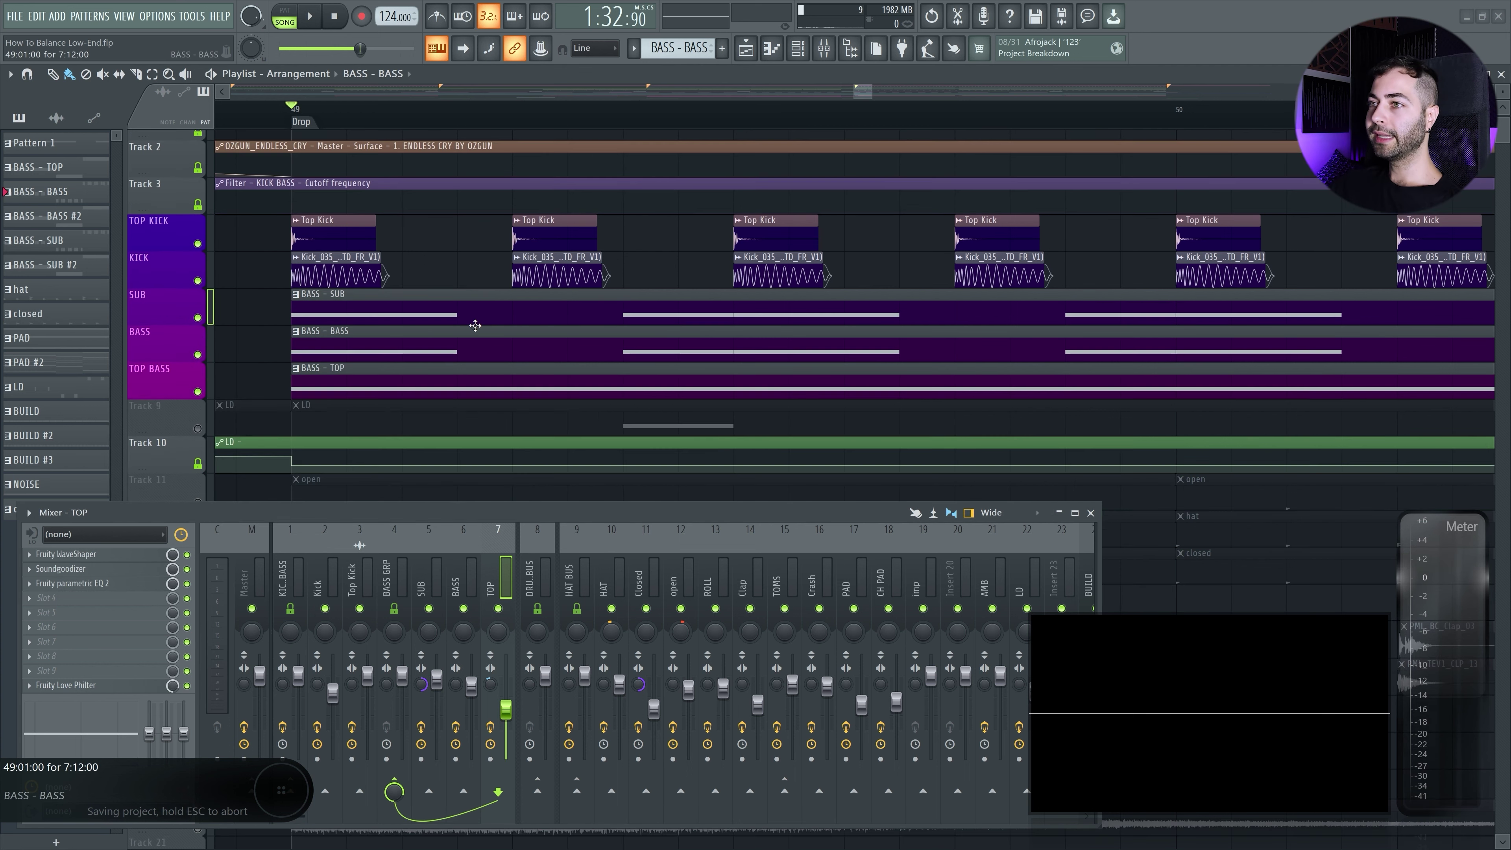
pyautogui.scroll(-4, 513, 338)
pyautogui.press('space')
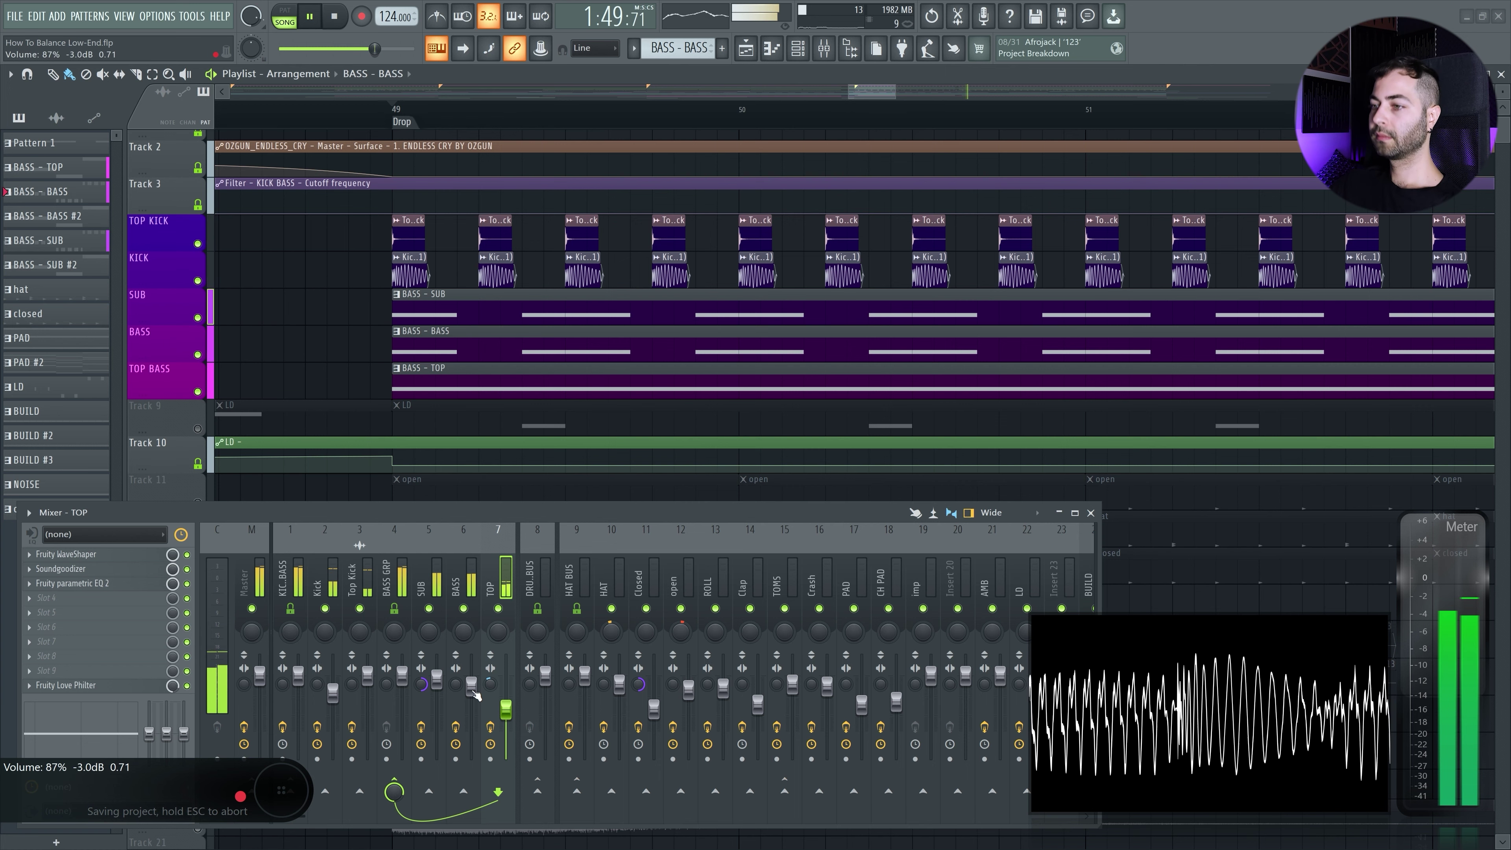
pyautogui.press('space')
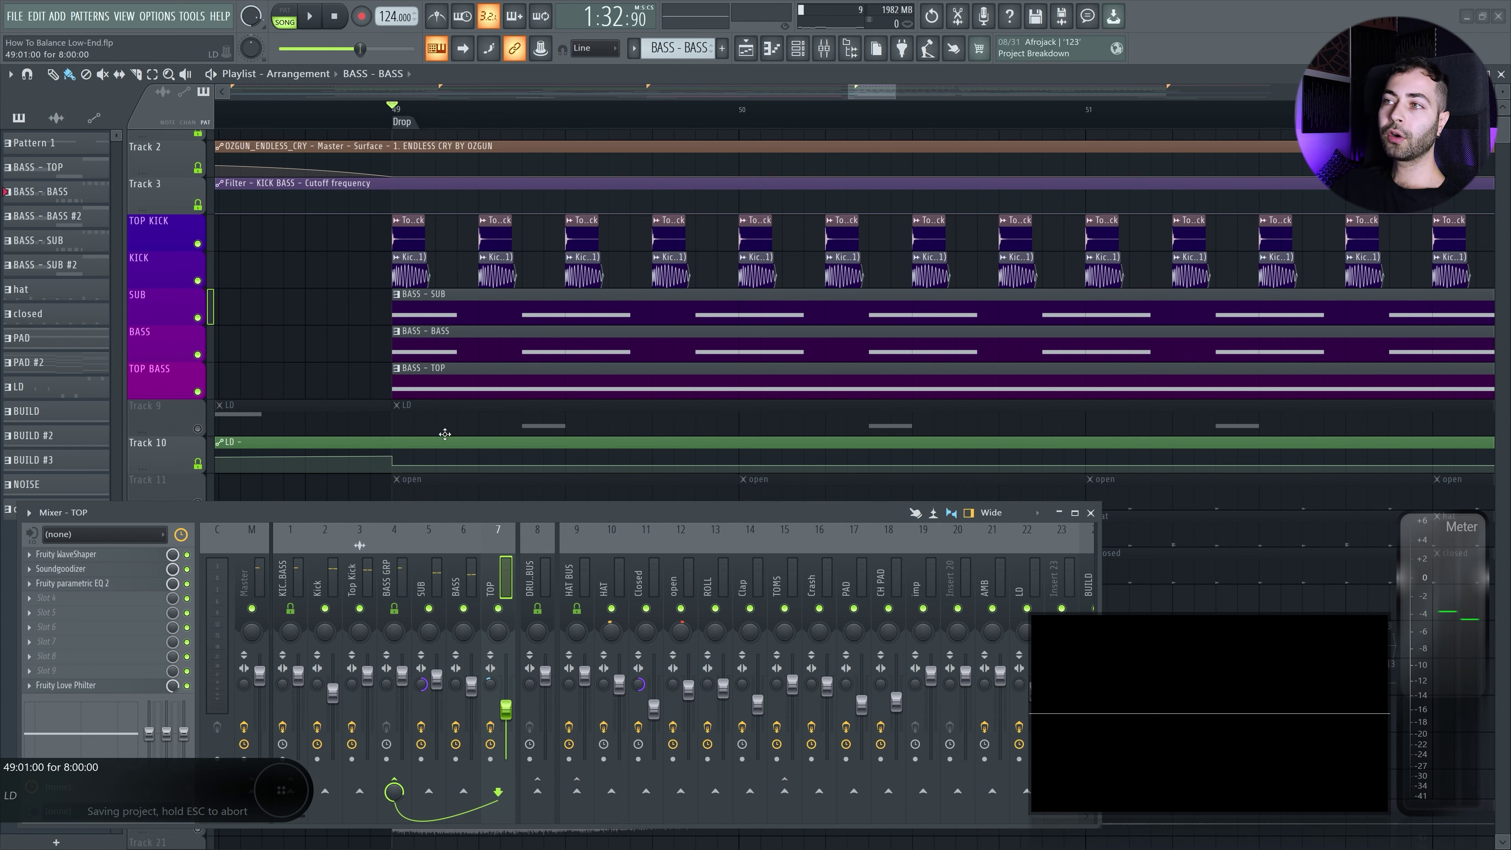
# - Turn off the Master channel's second Fruity Limiter and enable its Fruity Balance, both Patchers, parametric EQ 2, first Fruity Limiter and Maximus
pyautogui.scroll(-8, 416, 426)
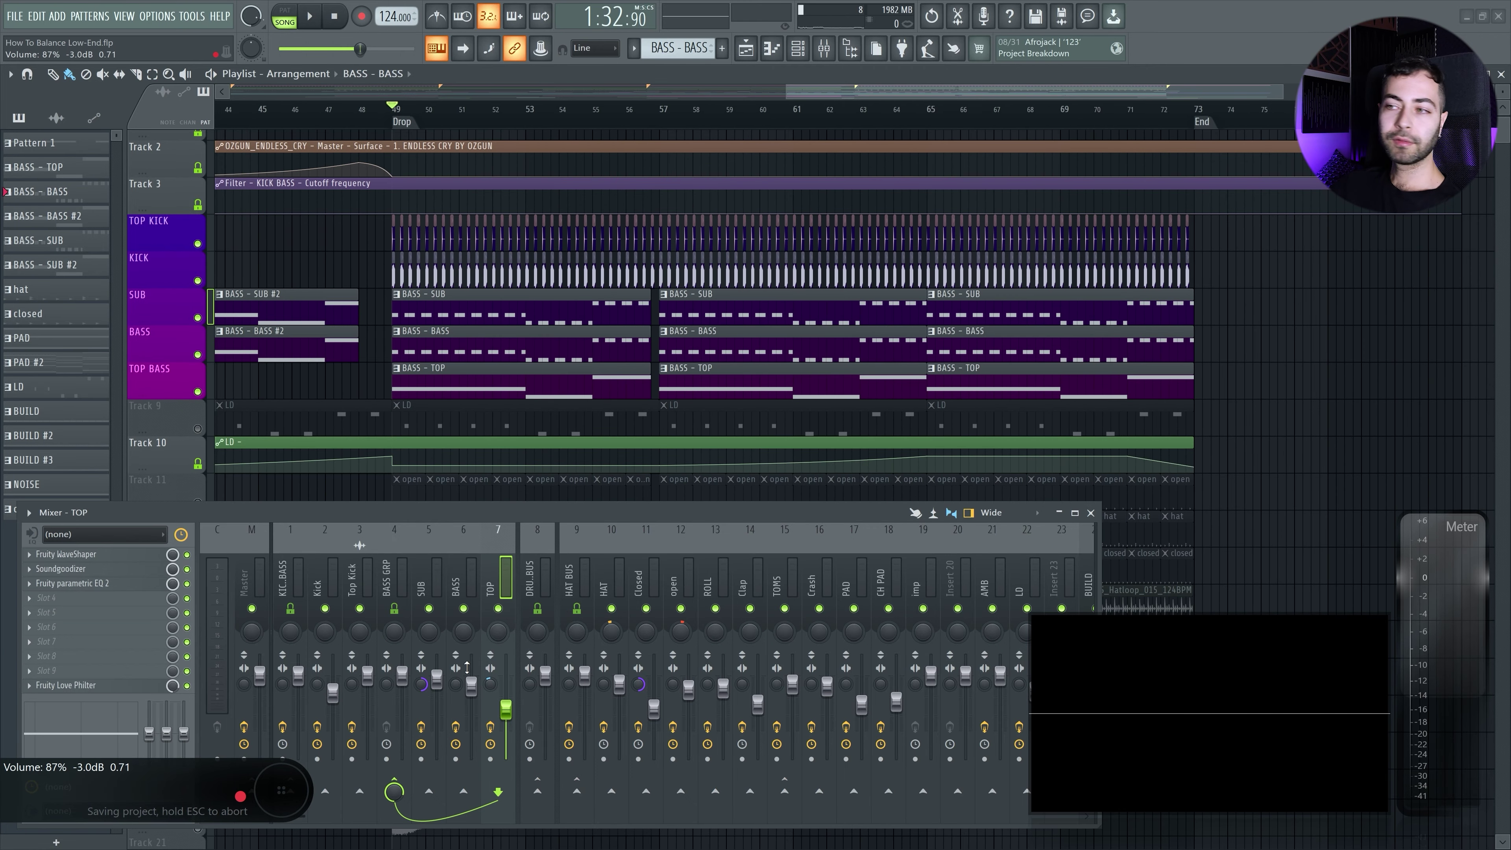
pyautogui.scroll(-3, 306, 338)
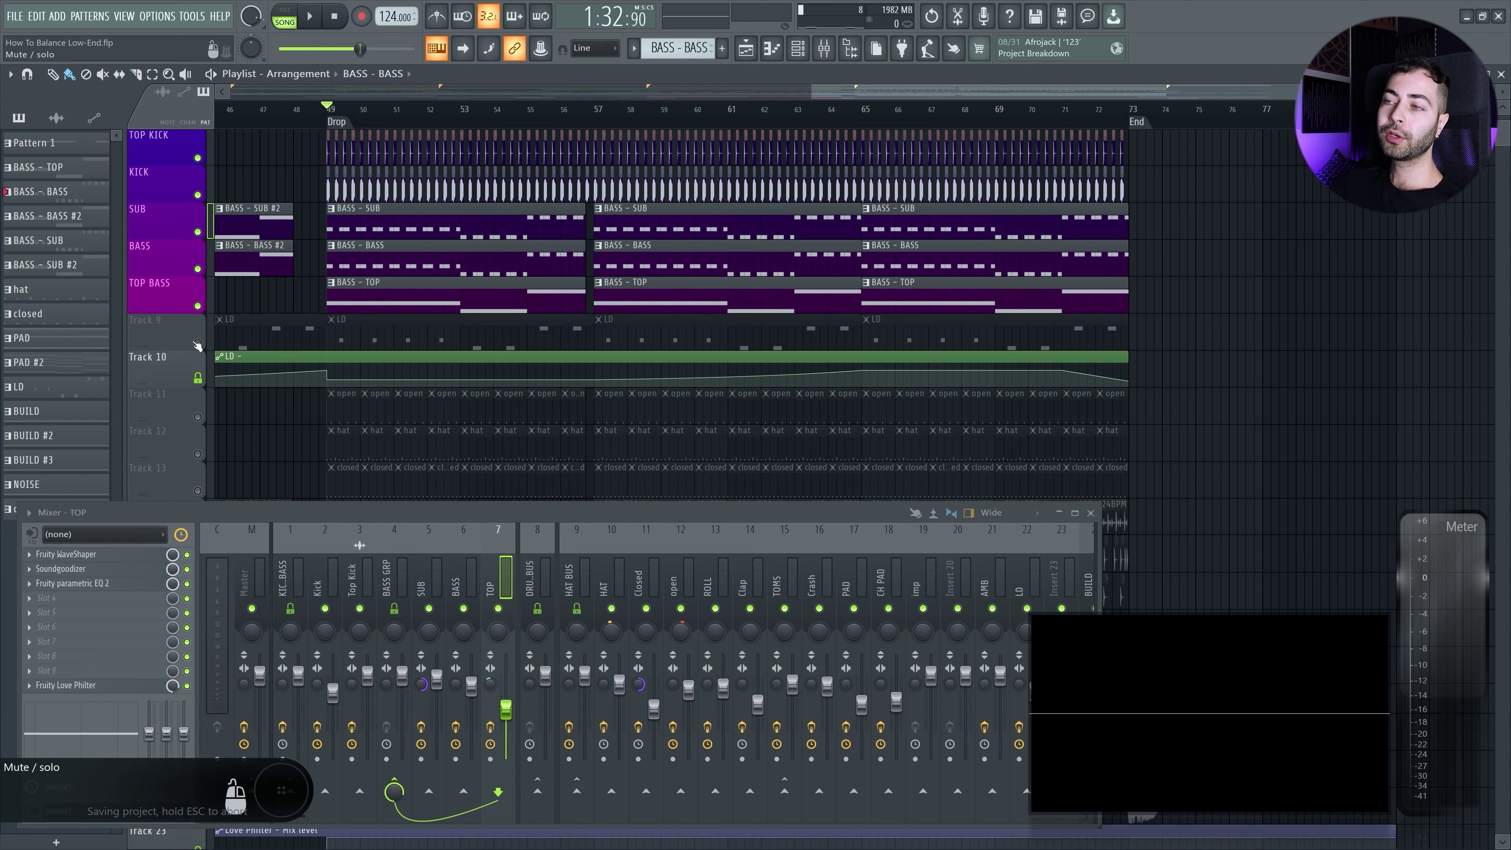
pyautogui.scroll(-4, 472, 280)
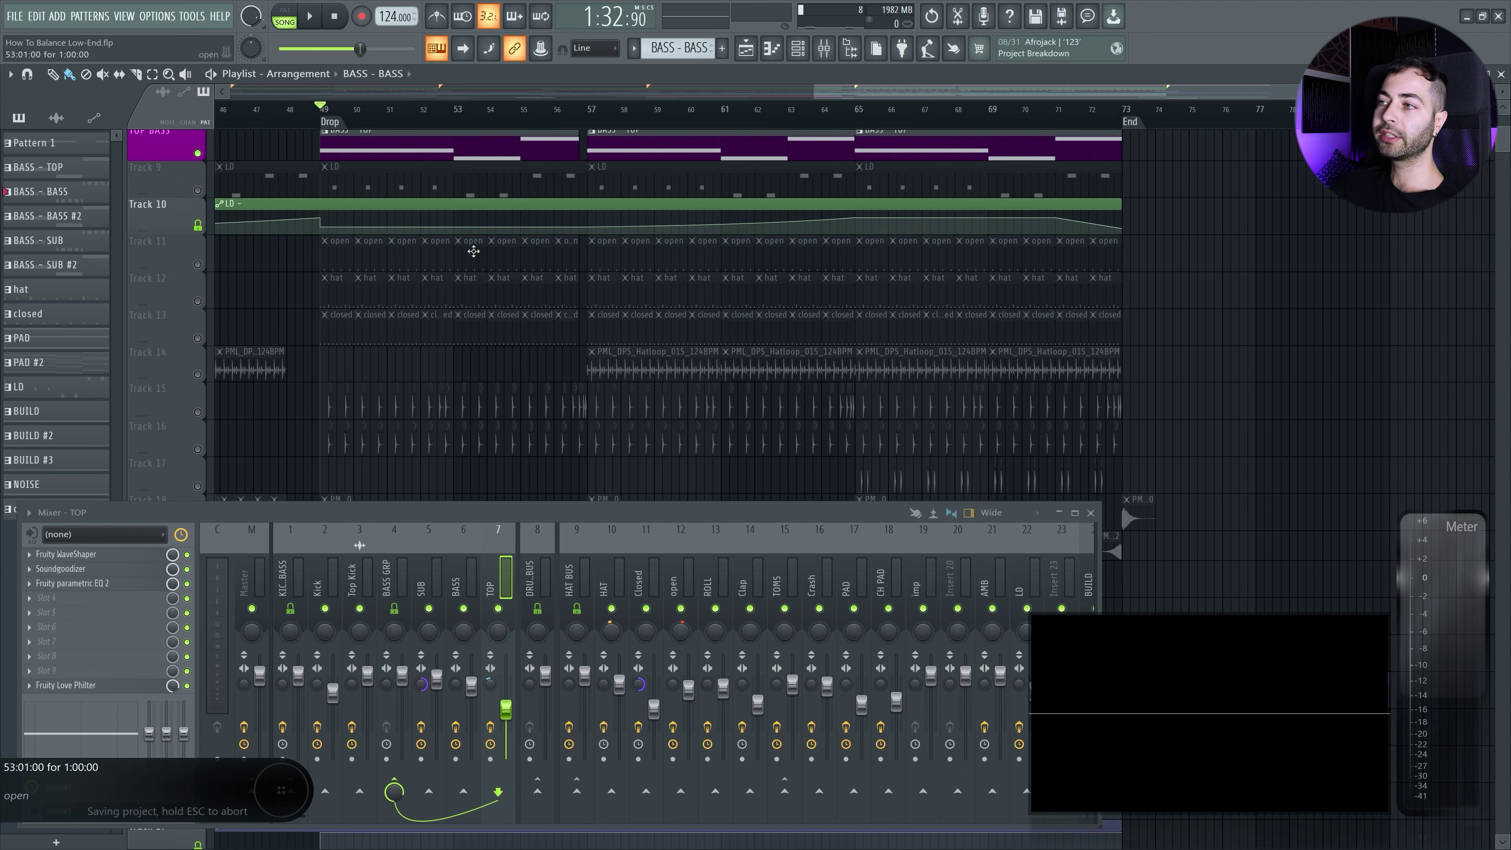
pyautogui.scroll(6, 568, 231)
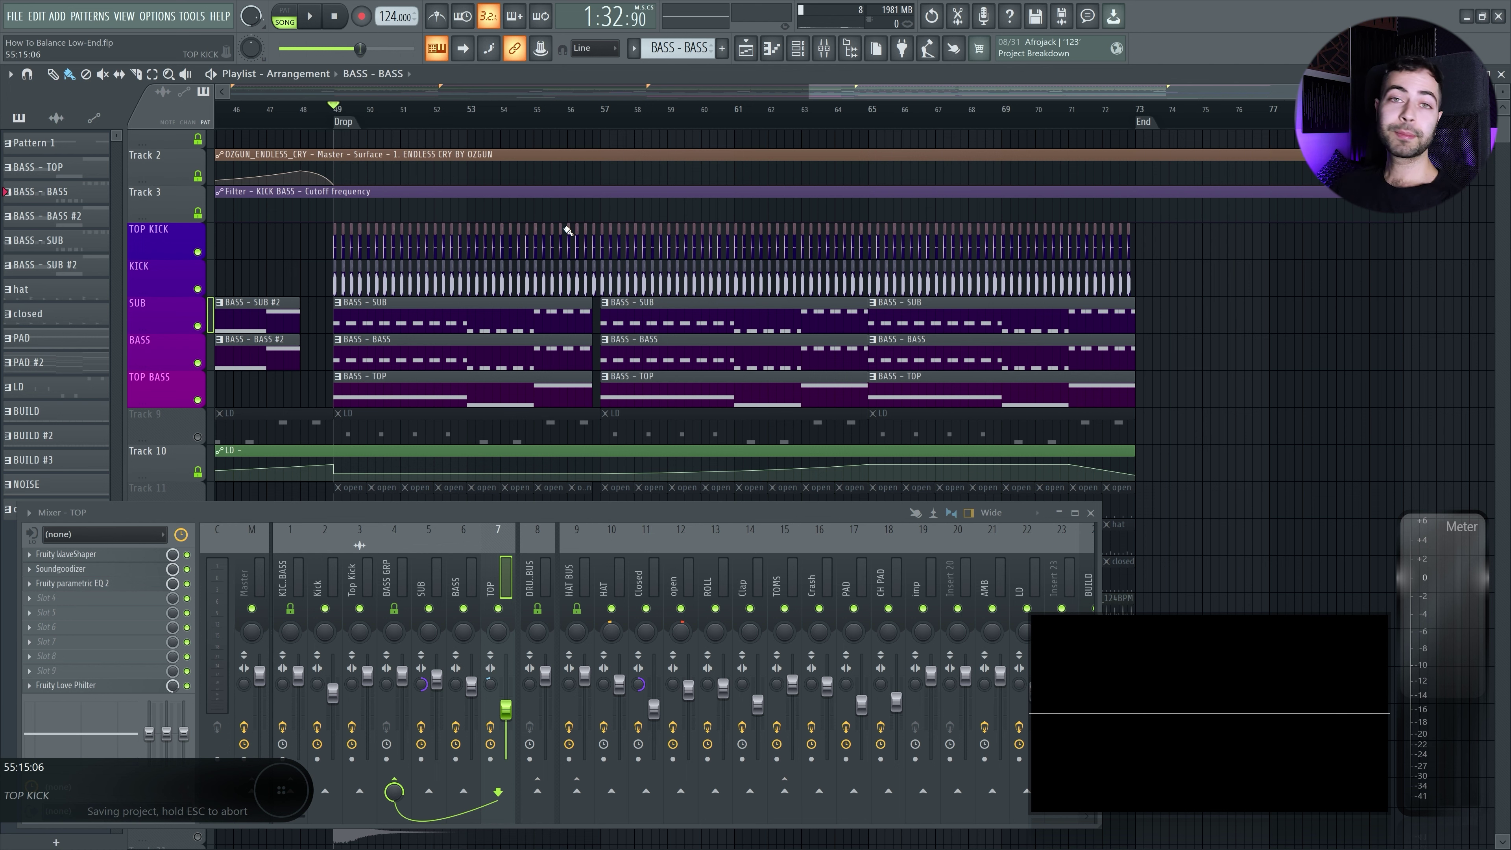
pyautogui.click(252, 577)
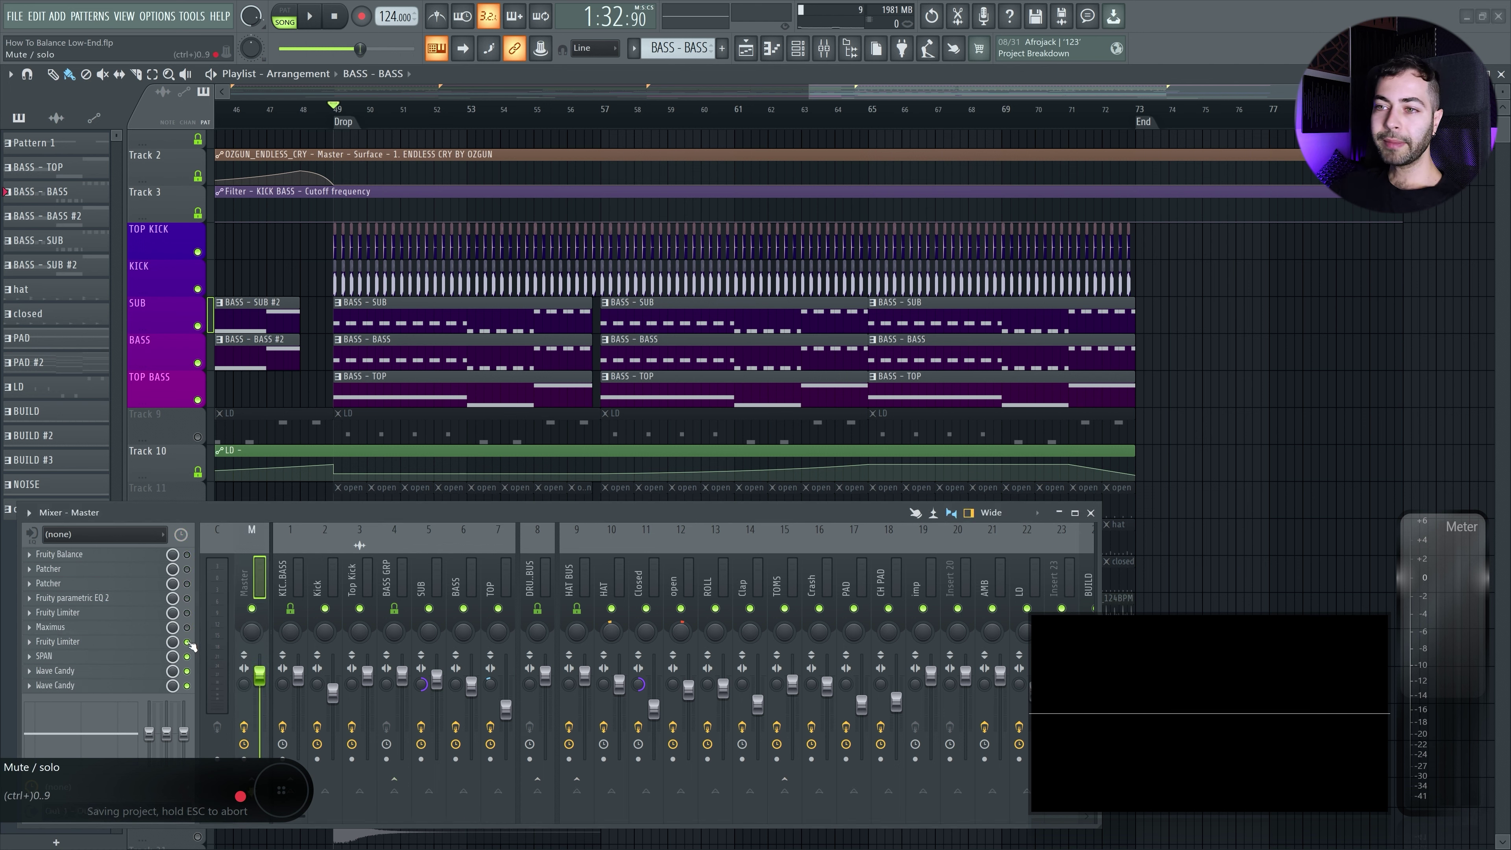
pyautogui.keyDown('ctrl'); pyautogui.click(187, 569); pyautogui.keyUp('ctrl')
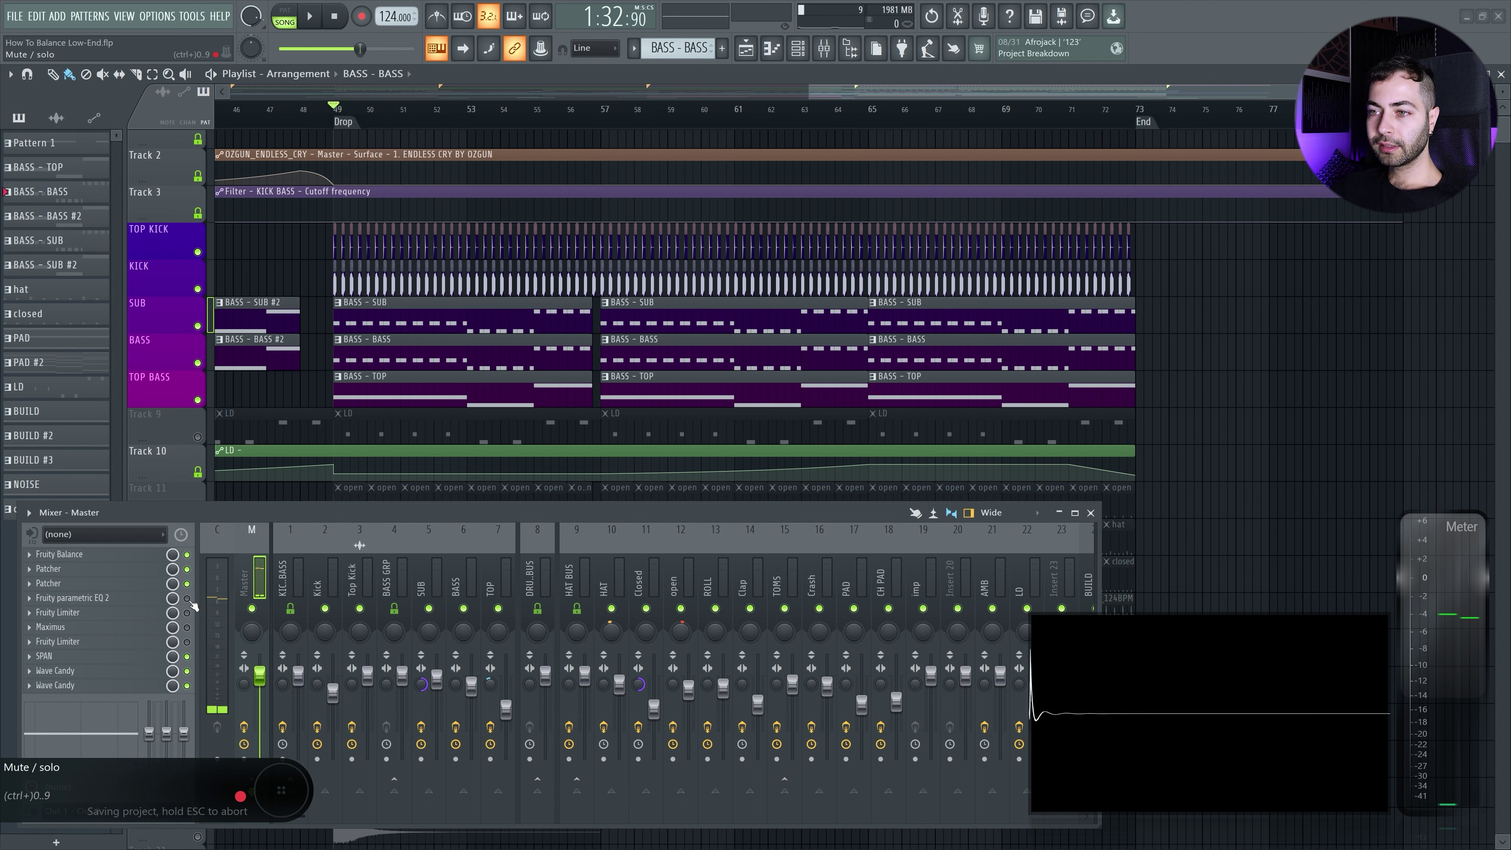
# - Unmute all playlist tracks and start playback of the full arrangement from bar 47, just before the drop
pyautogui.click(275, 110)
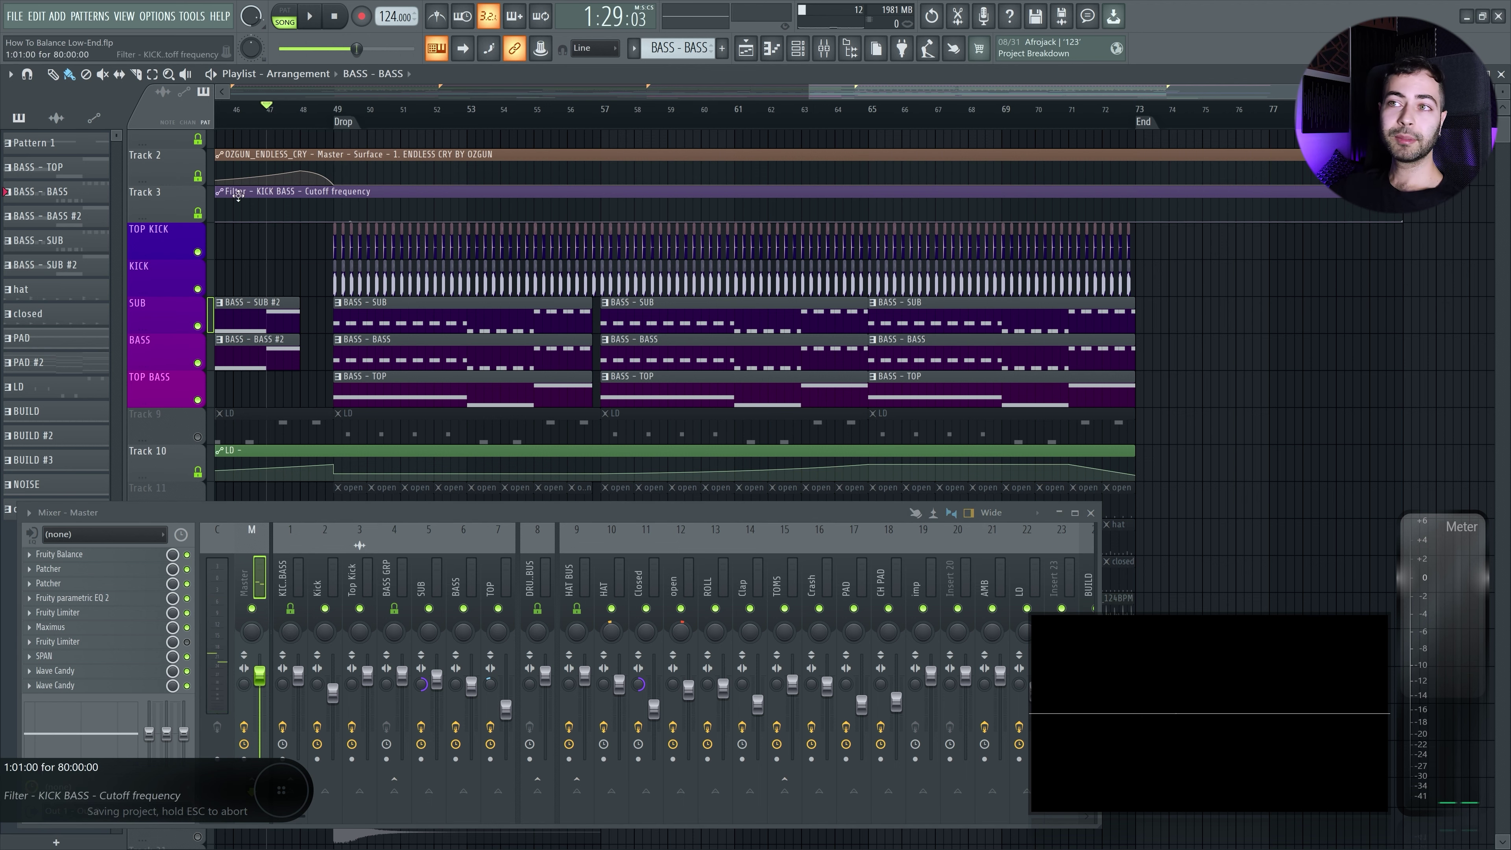
pyautogui.click(198, 252)
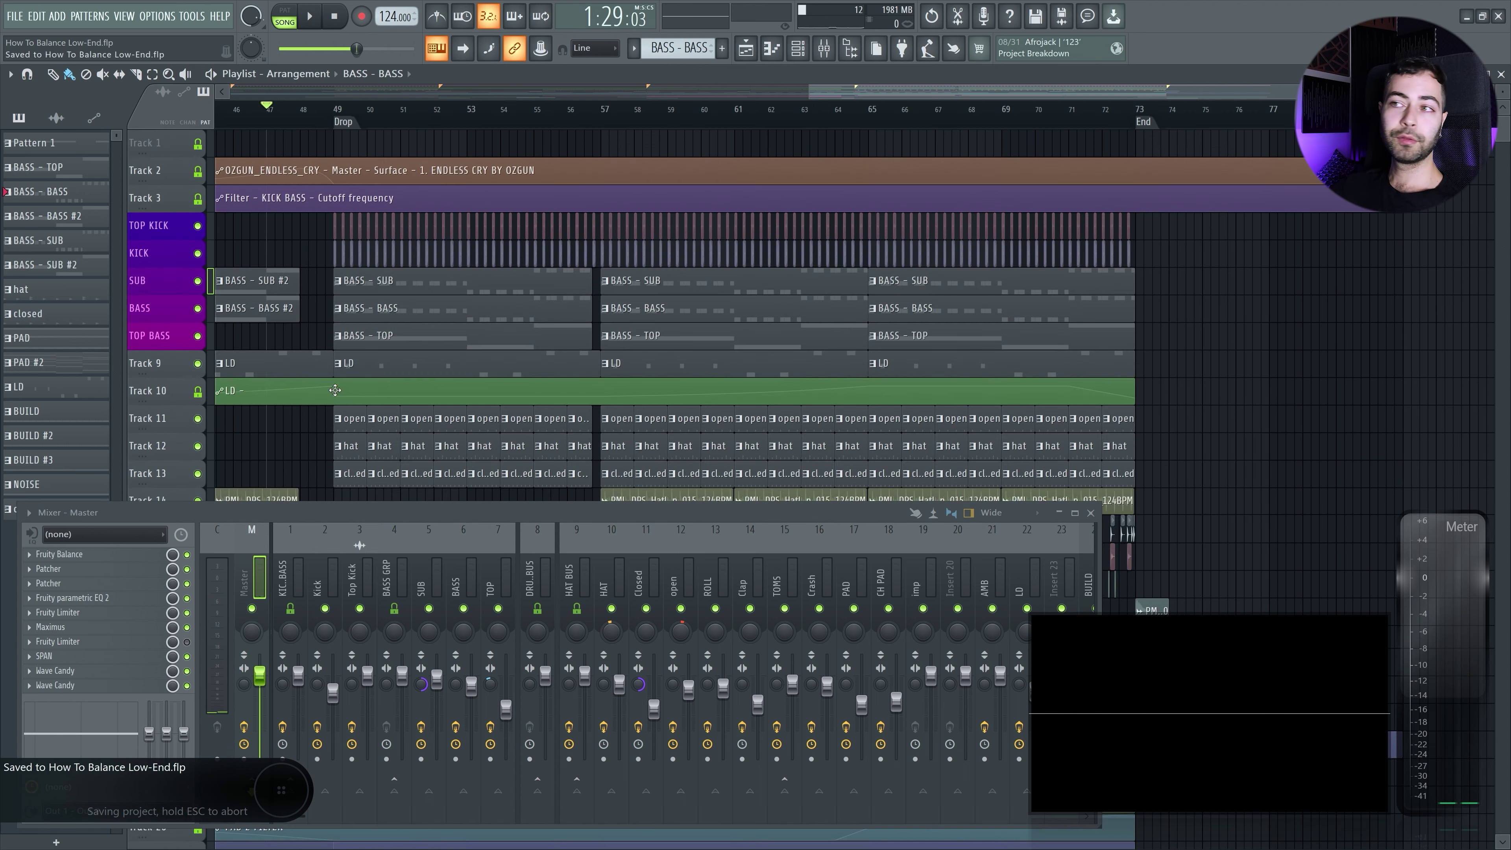
pyautogui.scroll(-2, 392, 353)
pyautogui.press('space')
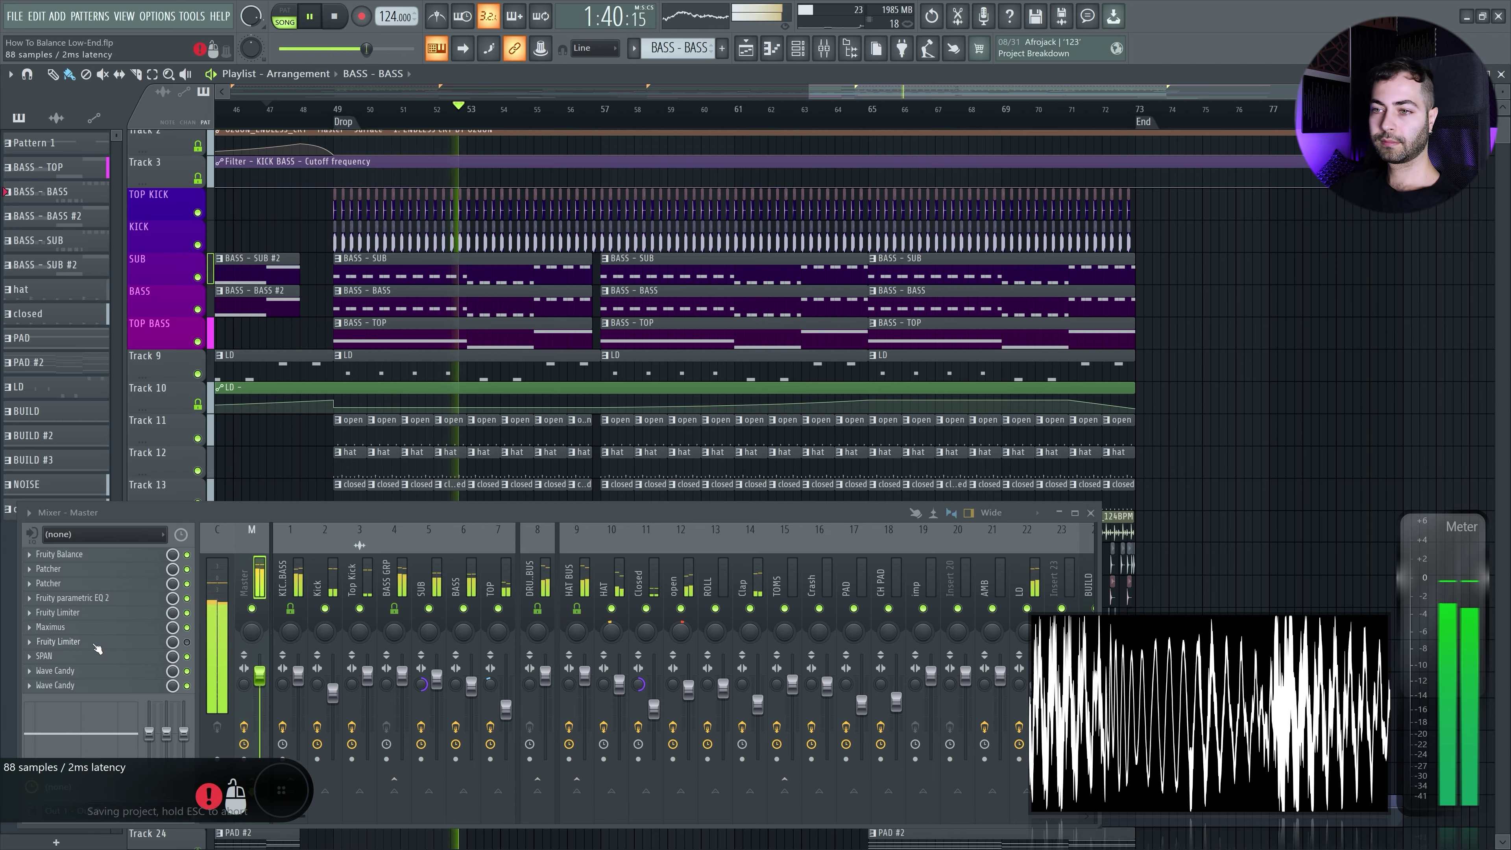
# - Check the full drop's spectrum in the Master's SPAN analyzer and review the levels of the other mixer channels, then stop playback
pyautogui.click(108, 657)
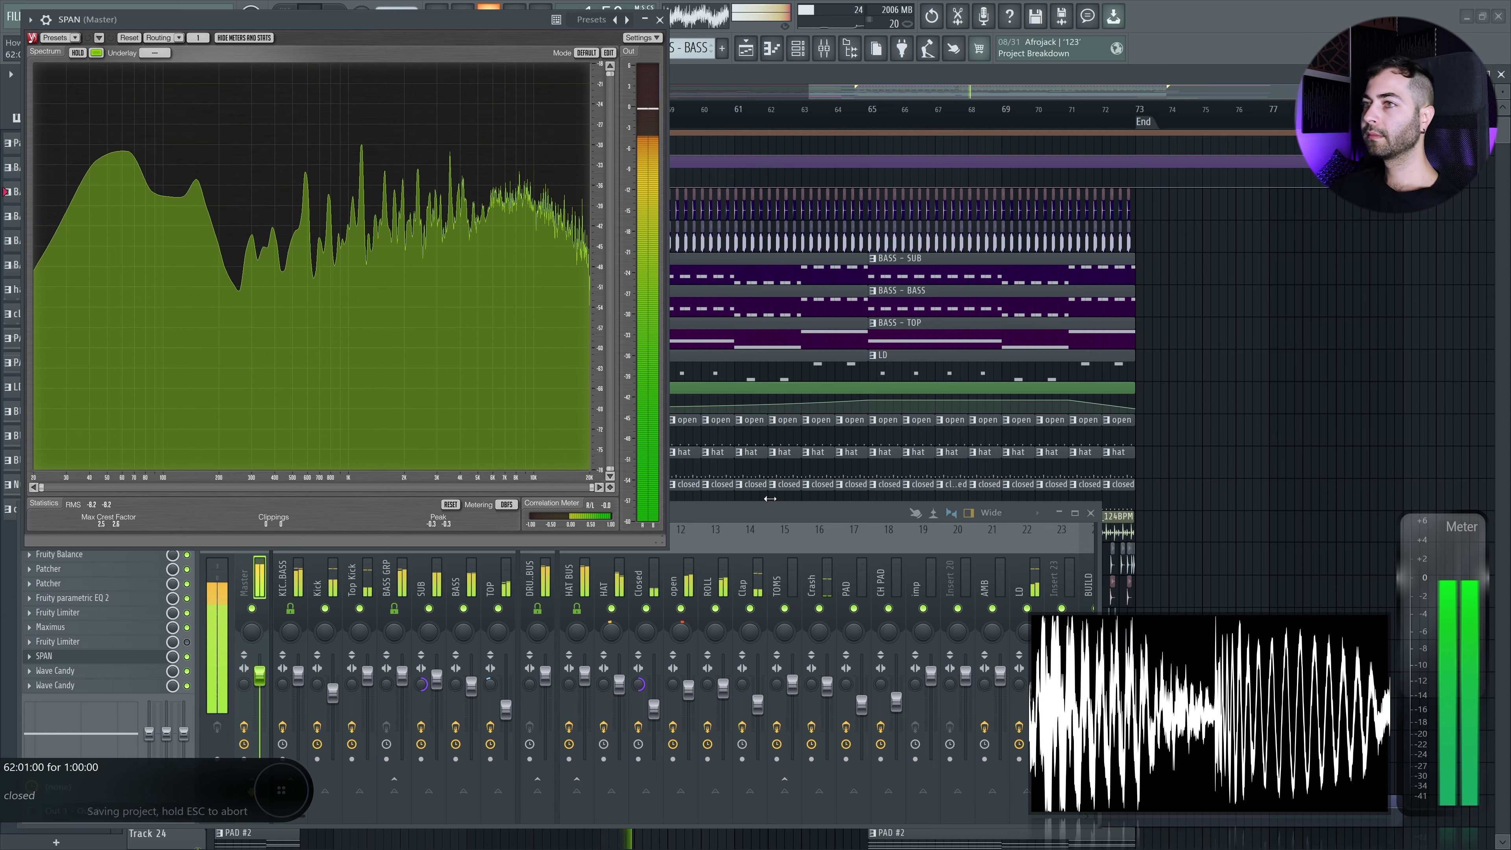
pyautogui.click(660, 19)
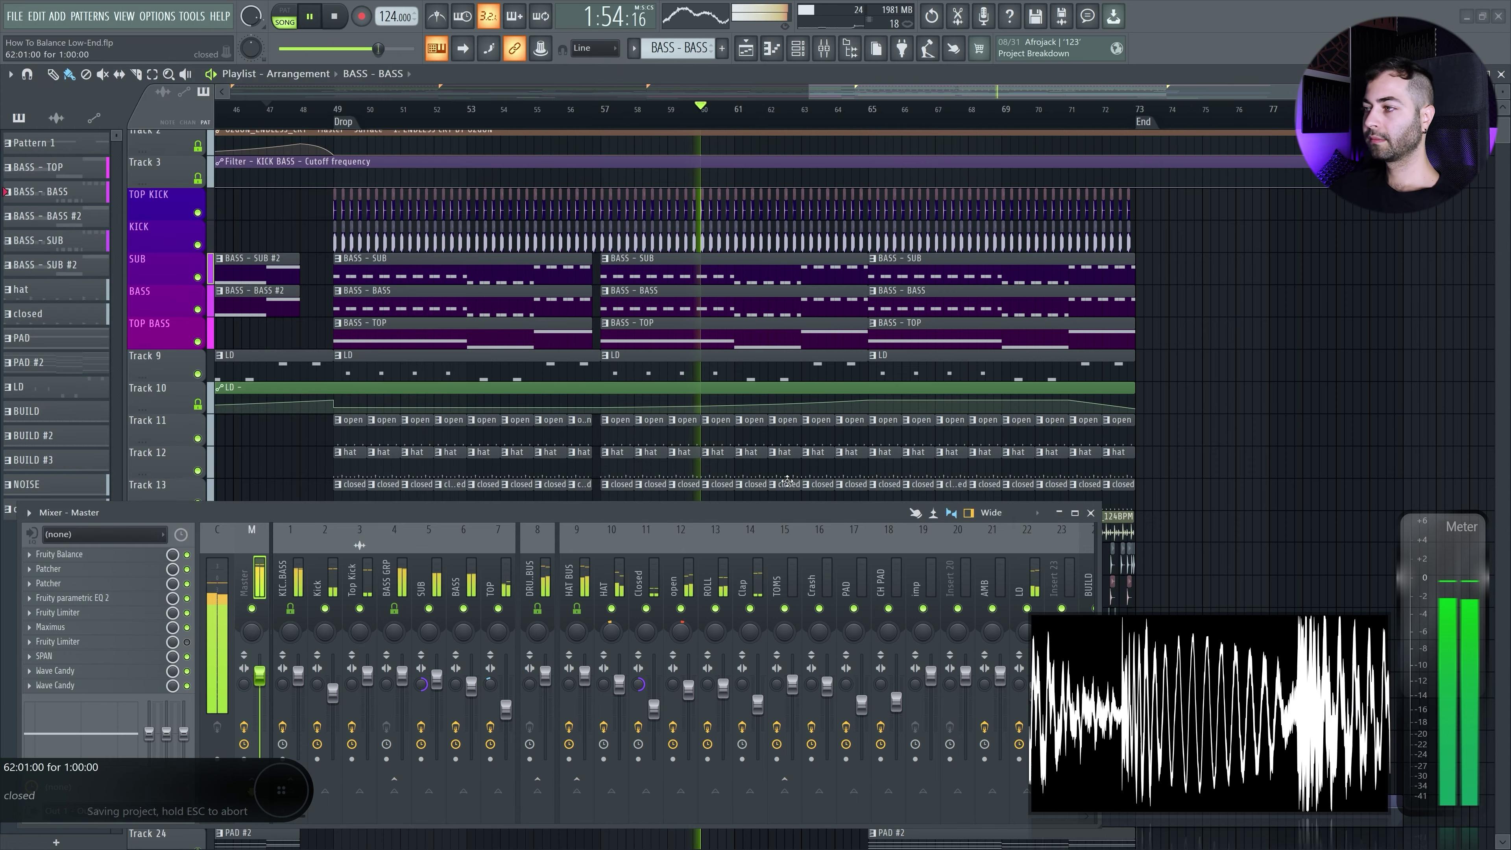
pyautogui.scroll(-4, 859, 522)
pyautogui.scroll(-4, 838, 576)
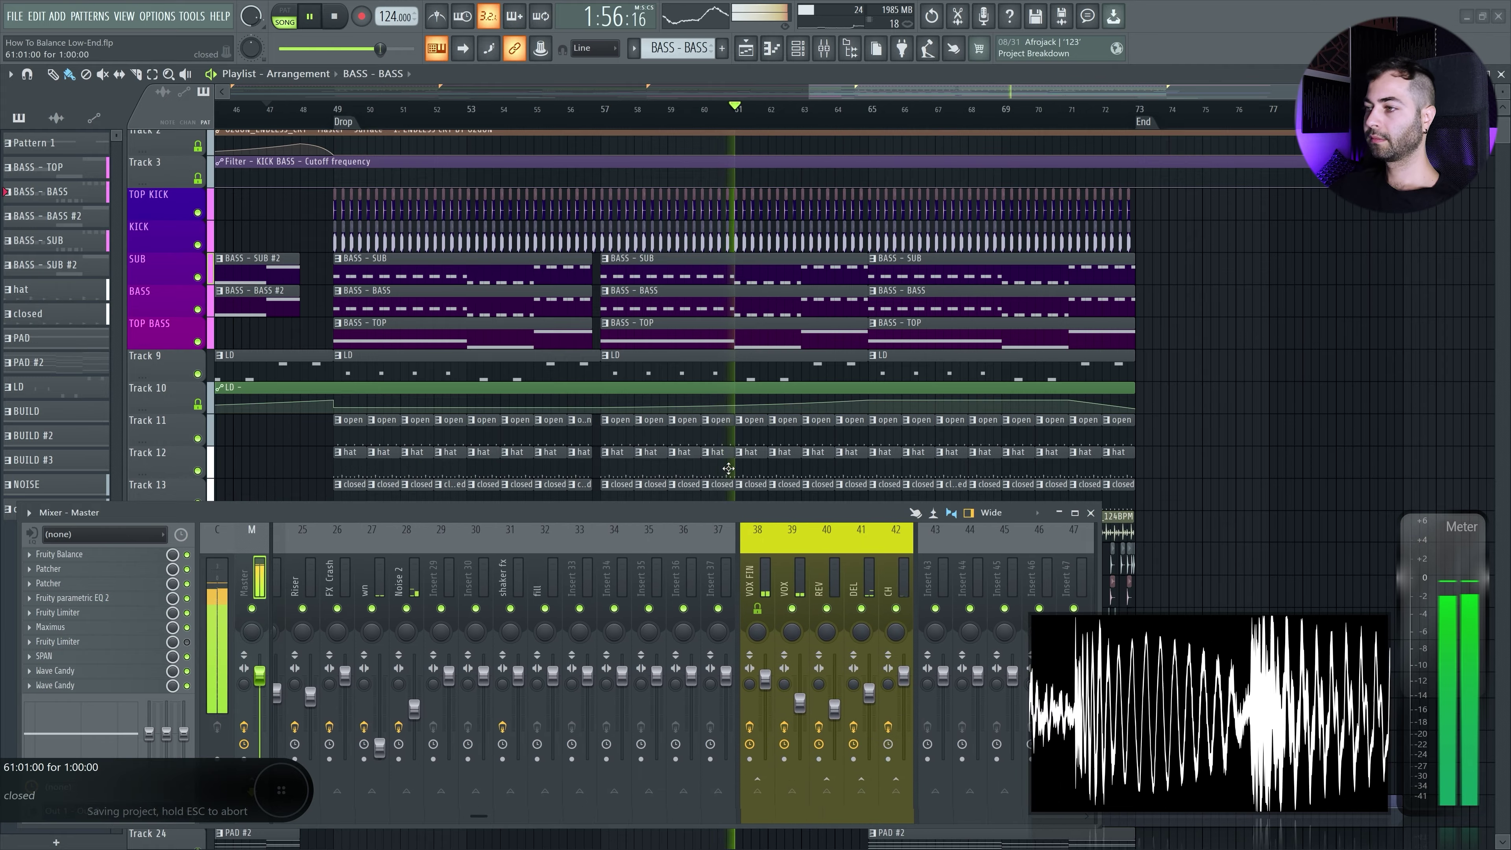
pyautogui.scroll(4, 415, 547)
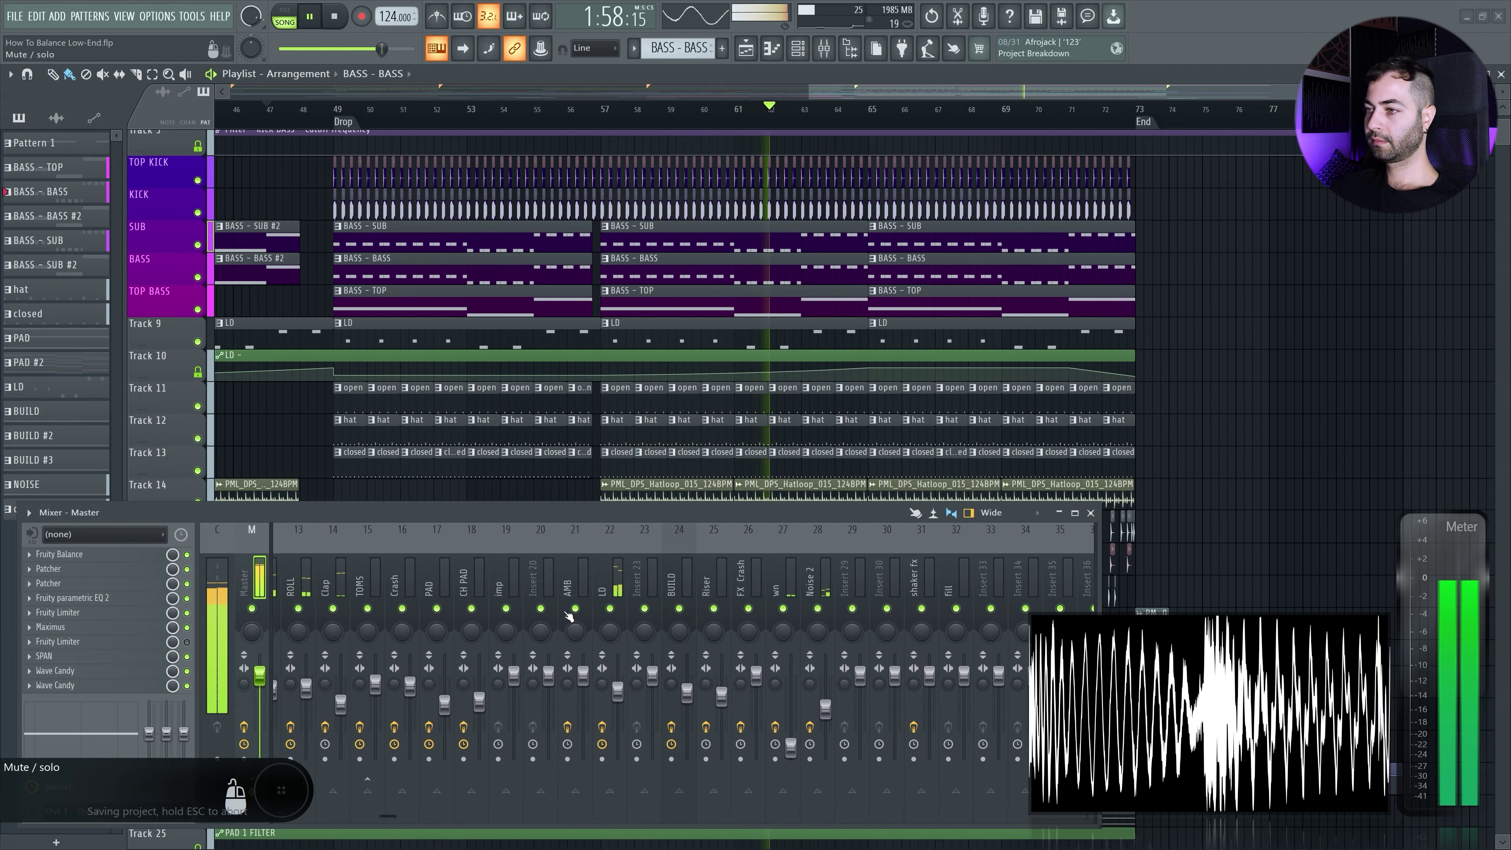
pyautogui.scroll(-4, 542, 385)
pyautogui.moveTo(541, 385); pyautogui.dragTo(388, 411)
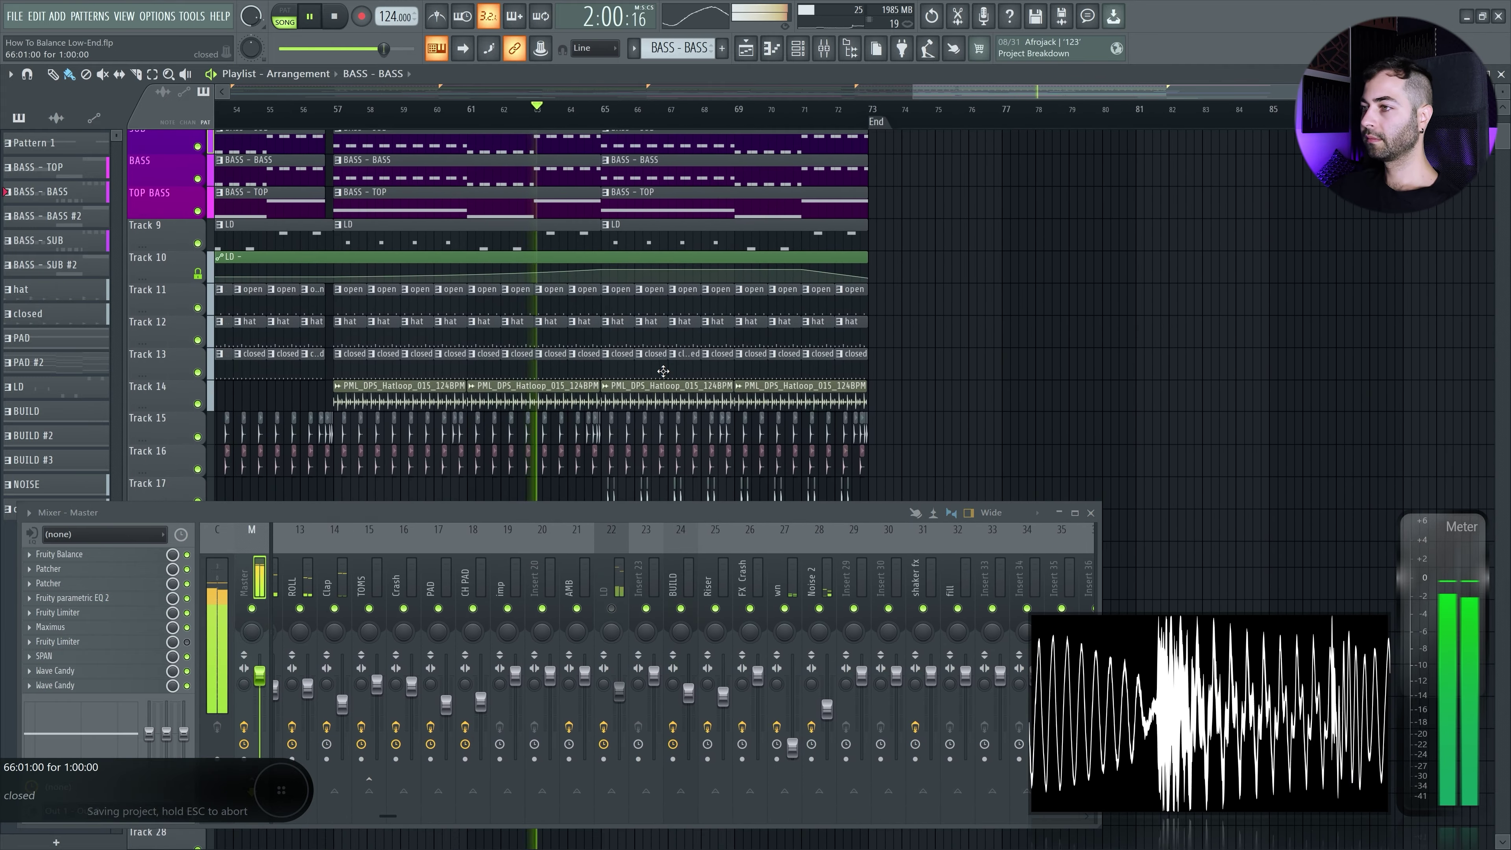
pyautogui.scroll(-1, 882, 327)
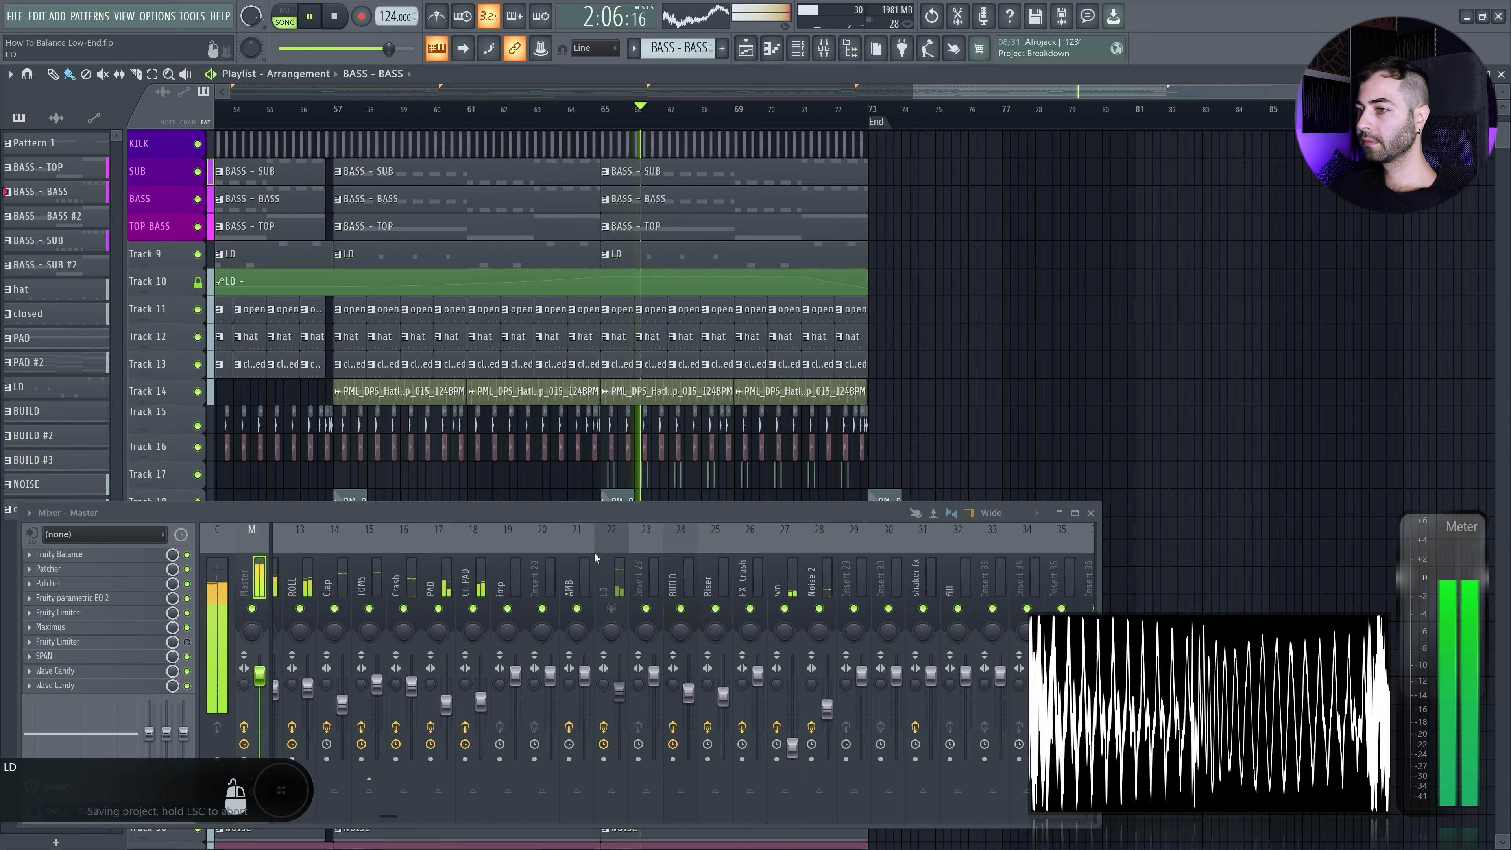
pyautogui.scroll(4, 594, 553)
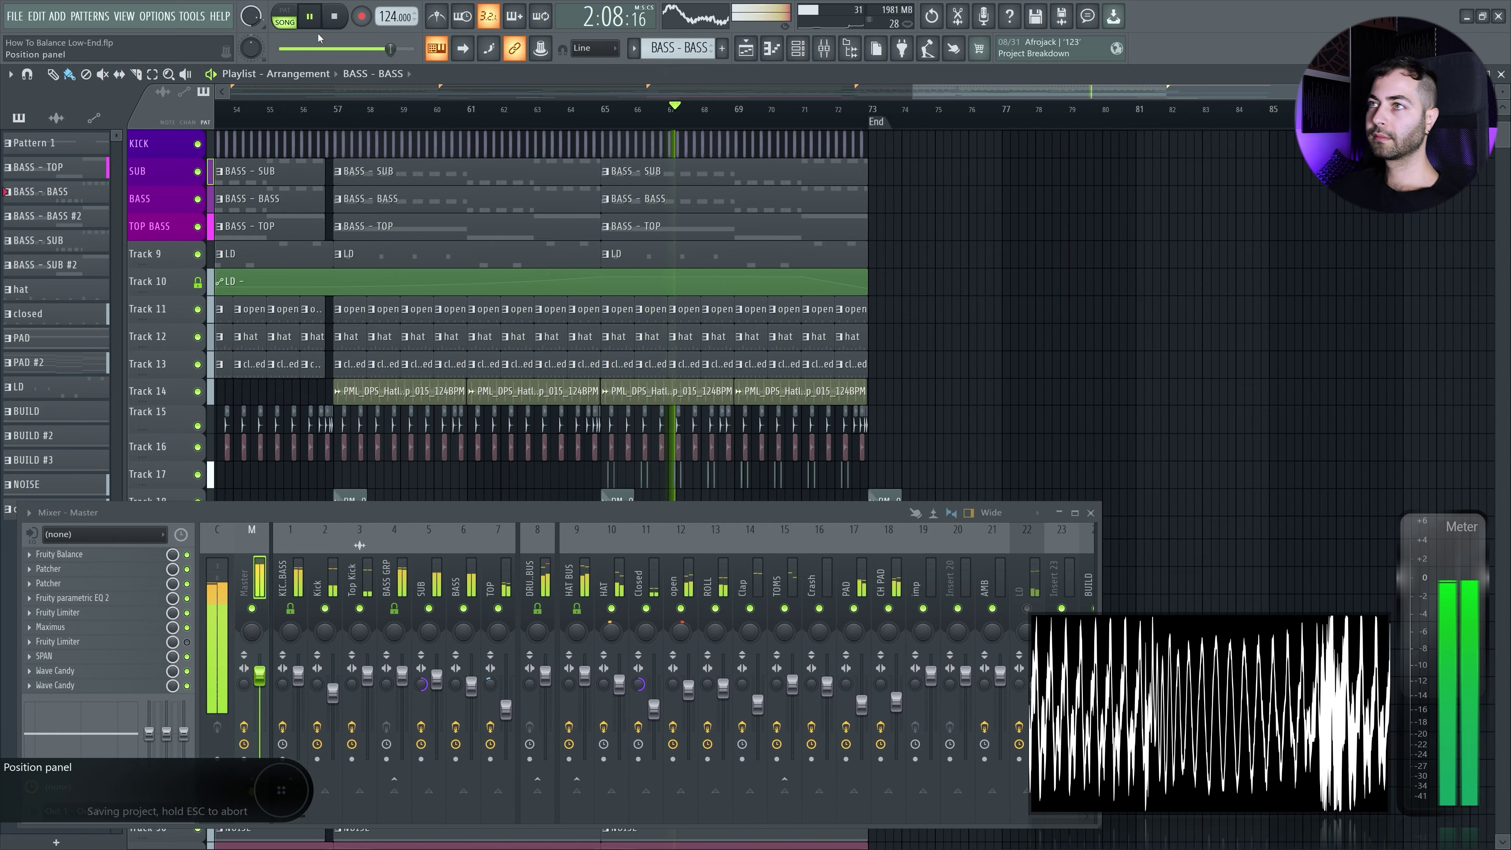
pyautogui.click(335, 16)
# - Select the KICK BASS and BASS GRP mixer channels together and lower their faders to about -9.7 dB
pyautogui.moveTo(511, 211); pyautogui.dragTo(345, 169)
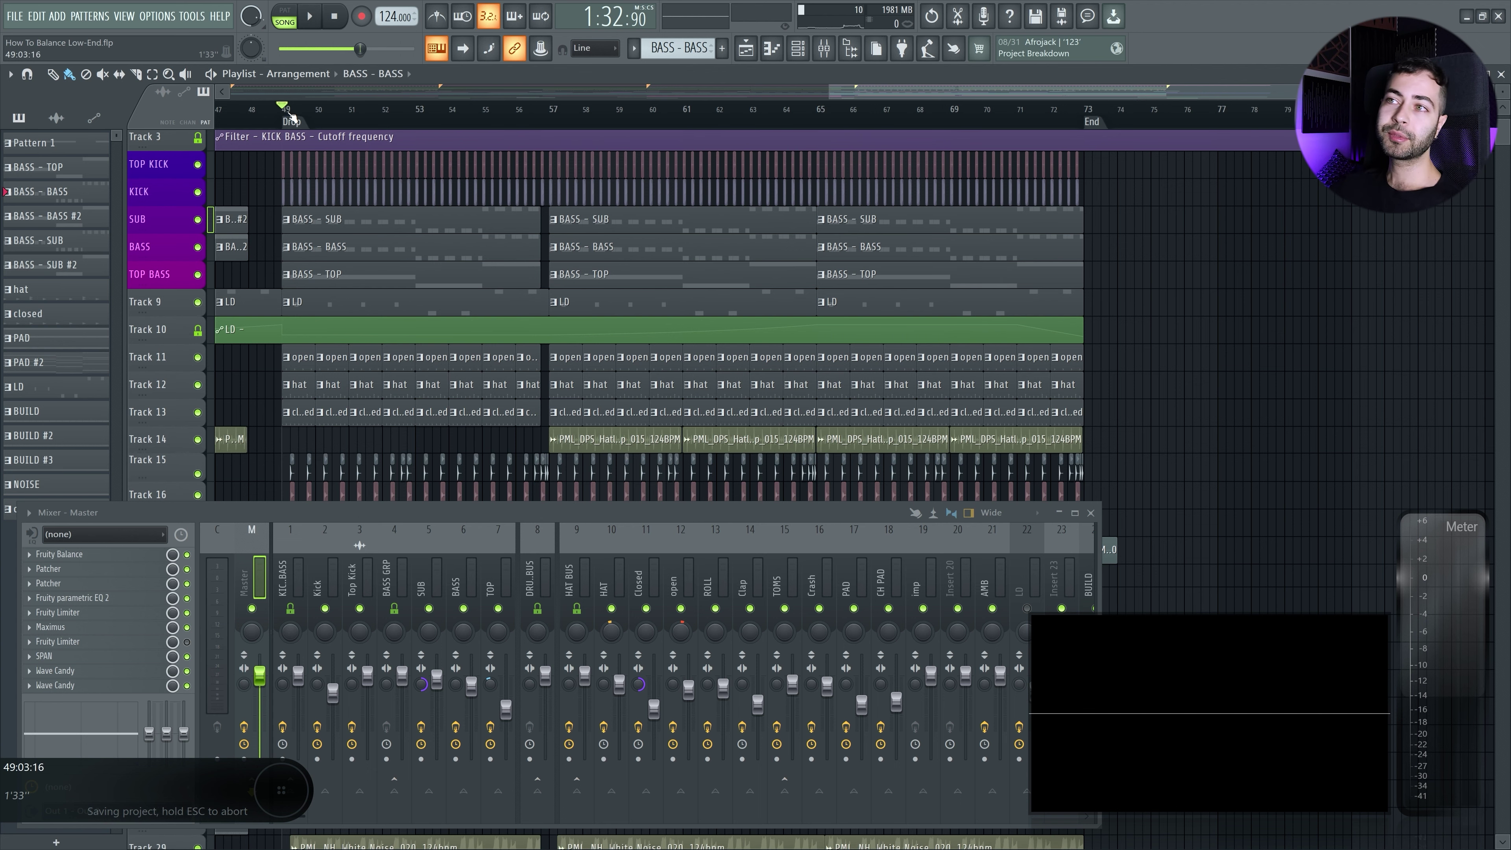
pyautogui.scroll(6, 290, 117)
pyautogui.scroll(3, 261, 128)
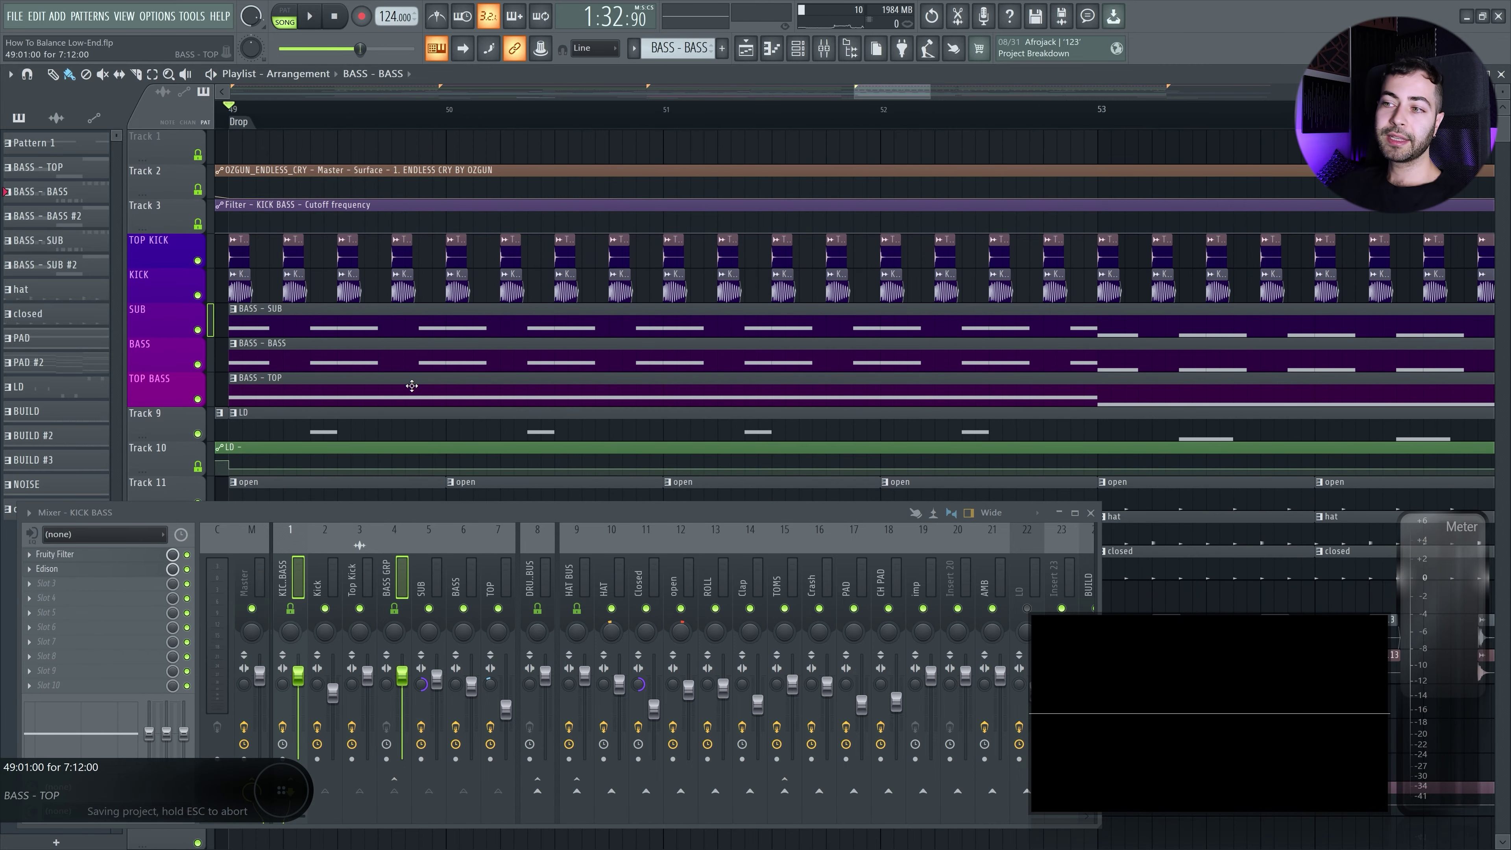
pyautogui.click(388, 569)
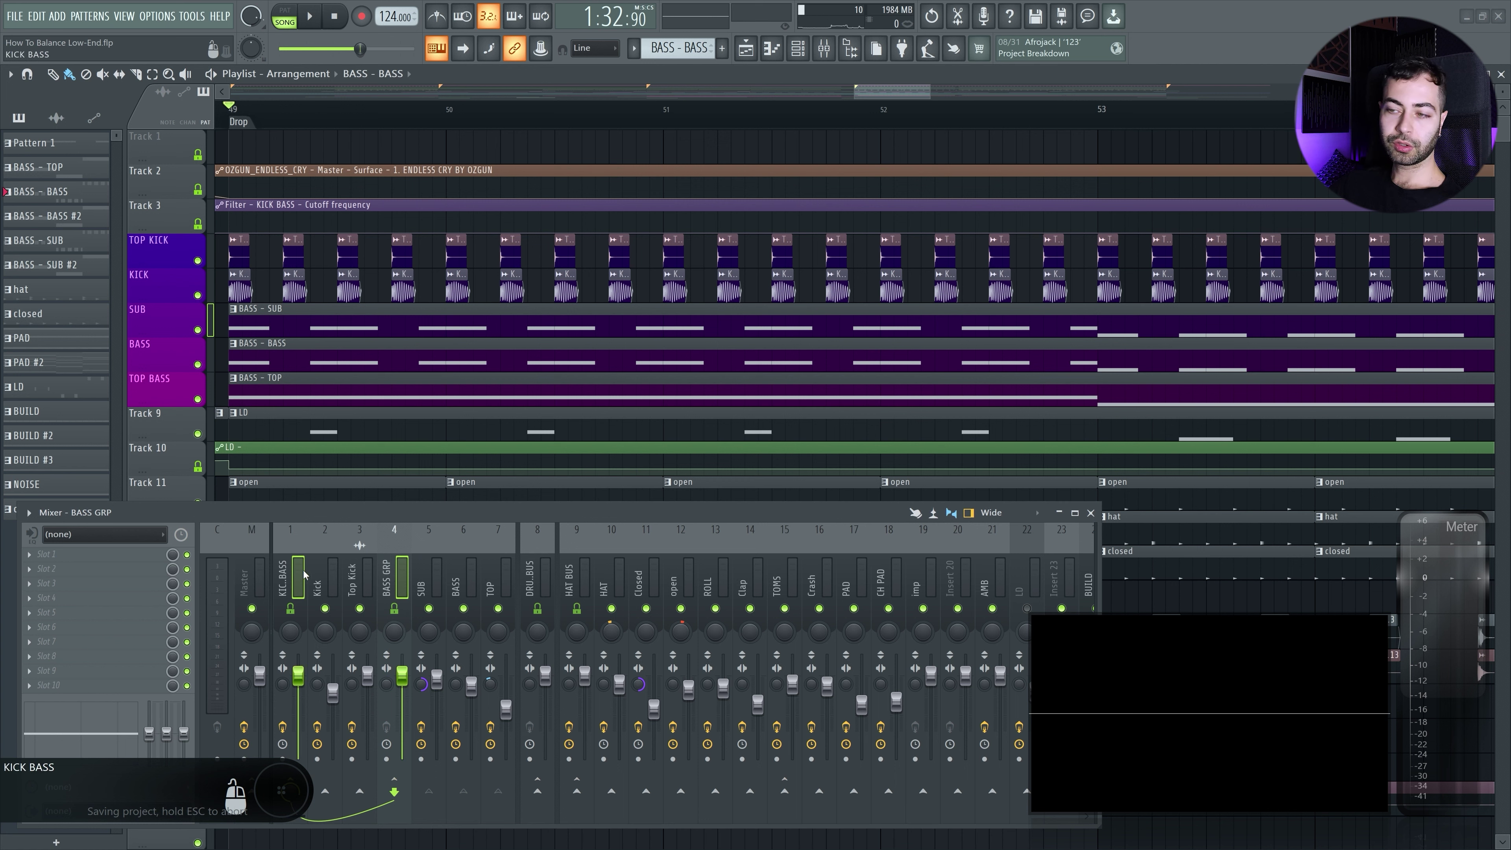
pyautogui.moveTo(297, 675); pyautogui.dragTo(298, 705)
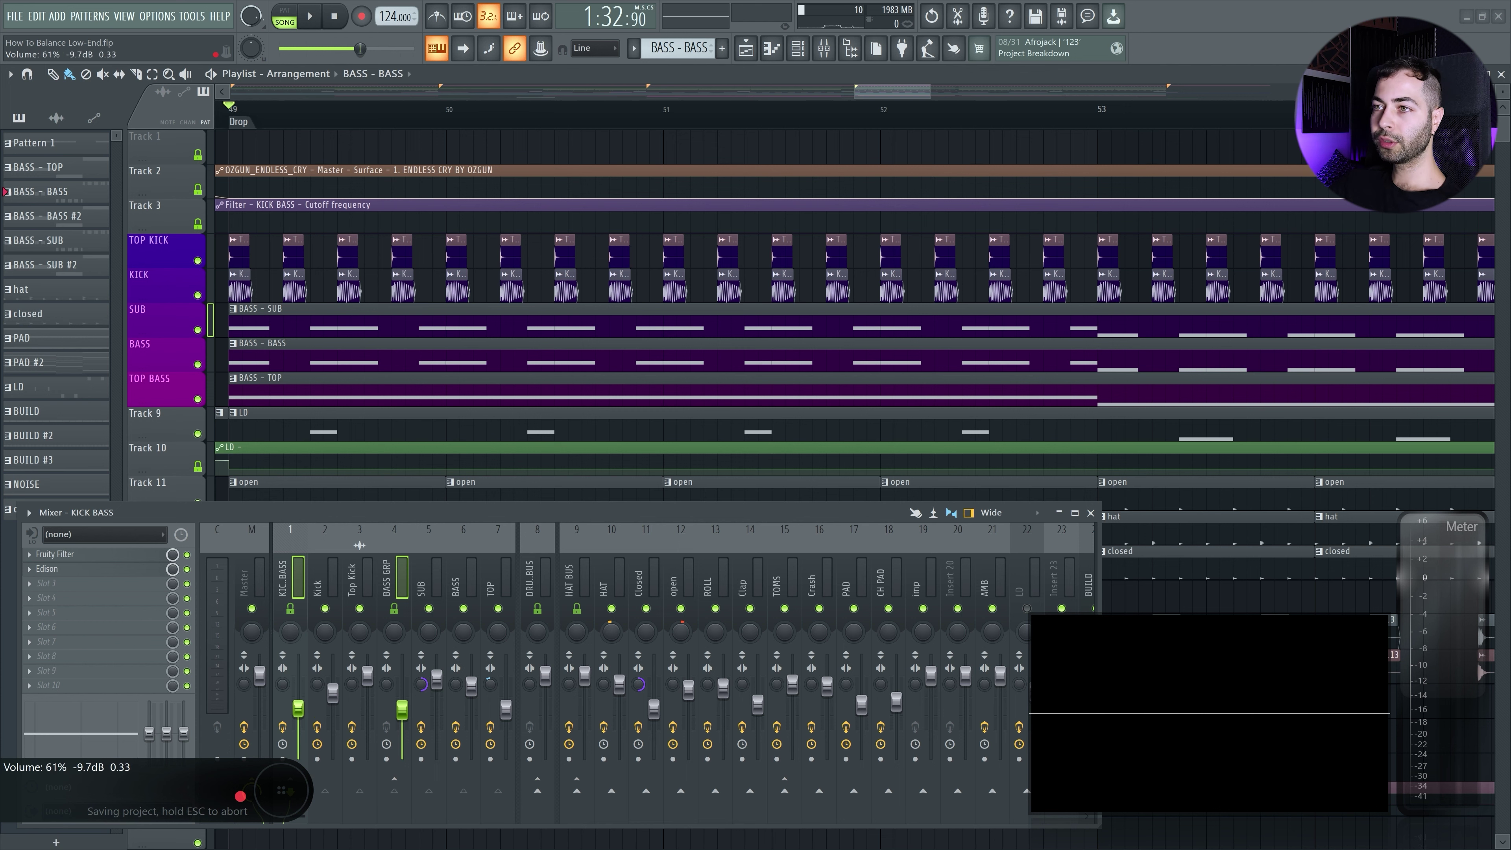
# - Isolate the TOP KICK, KICK, SUB, BASS and TOP BASS playlist tracks and start playback from the drop
pyautogui.rightClick(198, 261)
pyautogui.click(198, 296)
pyautogui.click(197, 329)
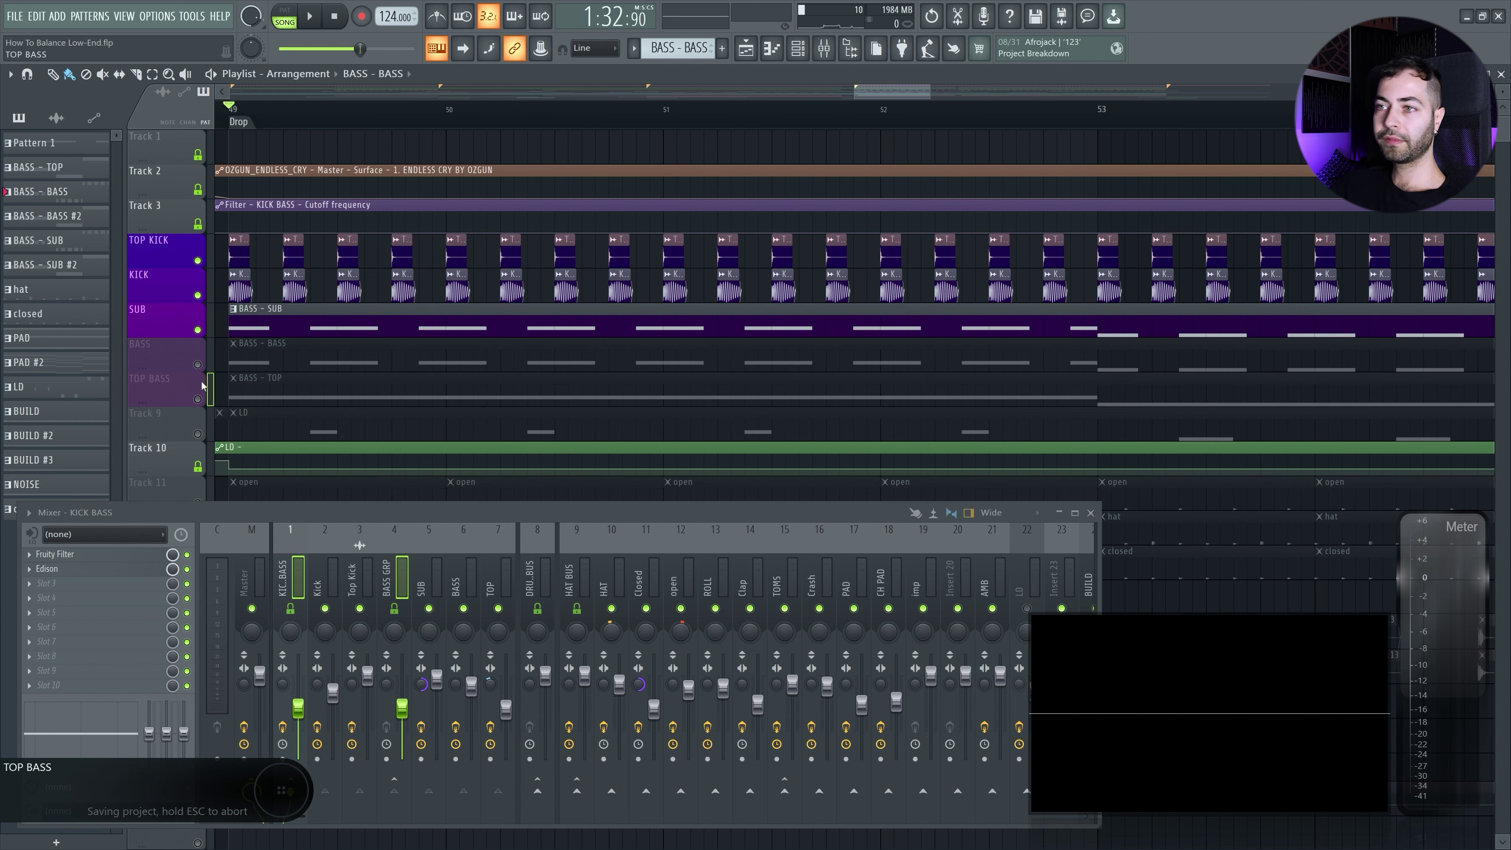
pyautogui.click(198, 399)
pyautogui.click(198, 364)
pyautogui.press('space')
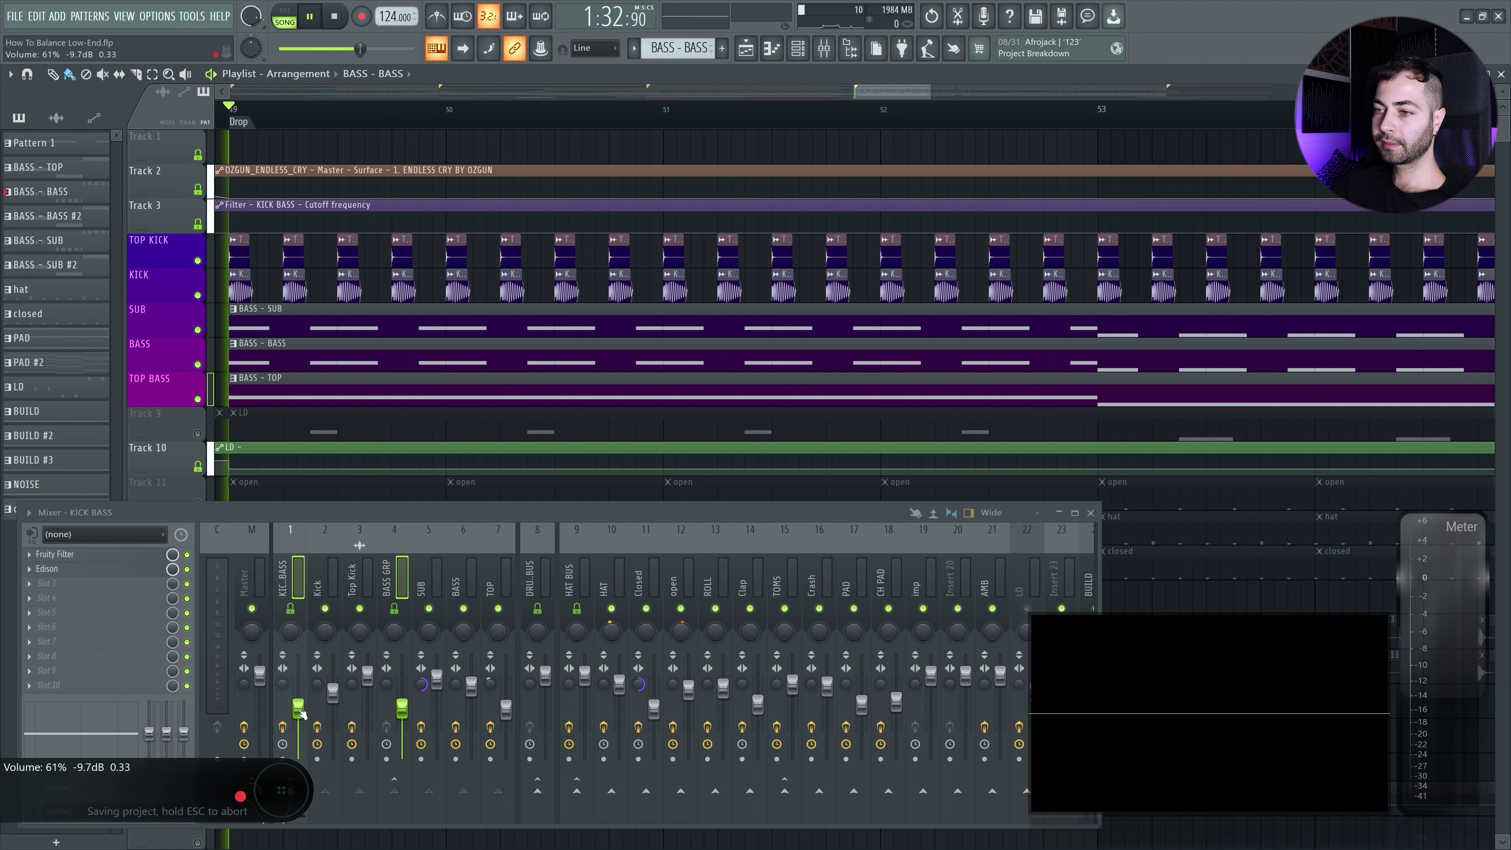
# - Raise the linked KICK BASS and BASS GRP faders to about 2.0 dB while listening to the isolated low end
pyautogui.moveTo(298, 681)
pyautogui.mouseDown()
pyautogui.moveTo(298, 731)
pyautogui.moveTo(298, 670)
pyautogui.mouseUp()
pyautogui.press('space')
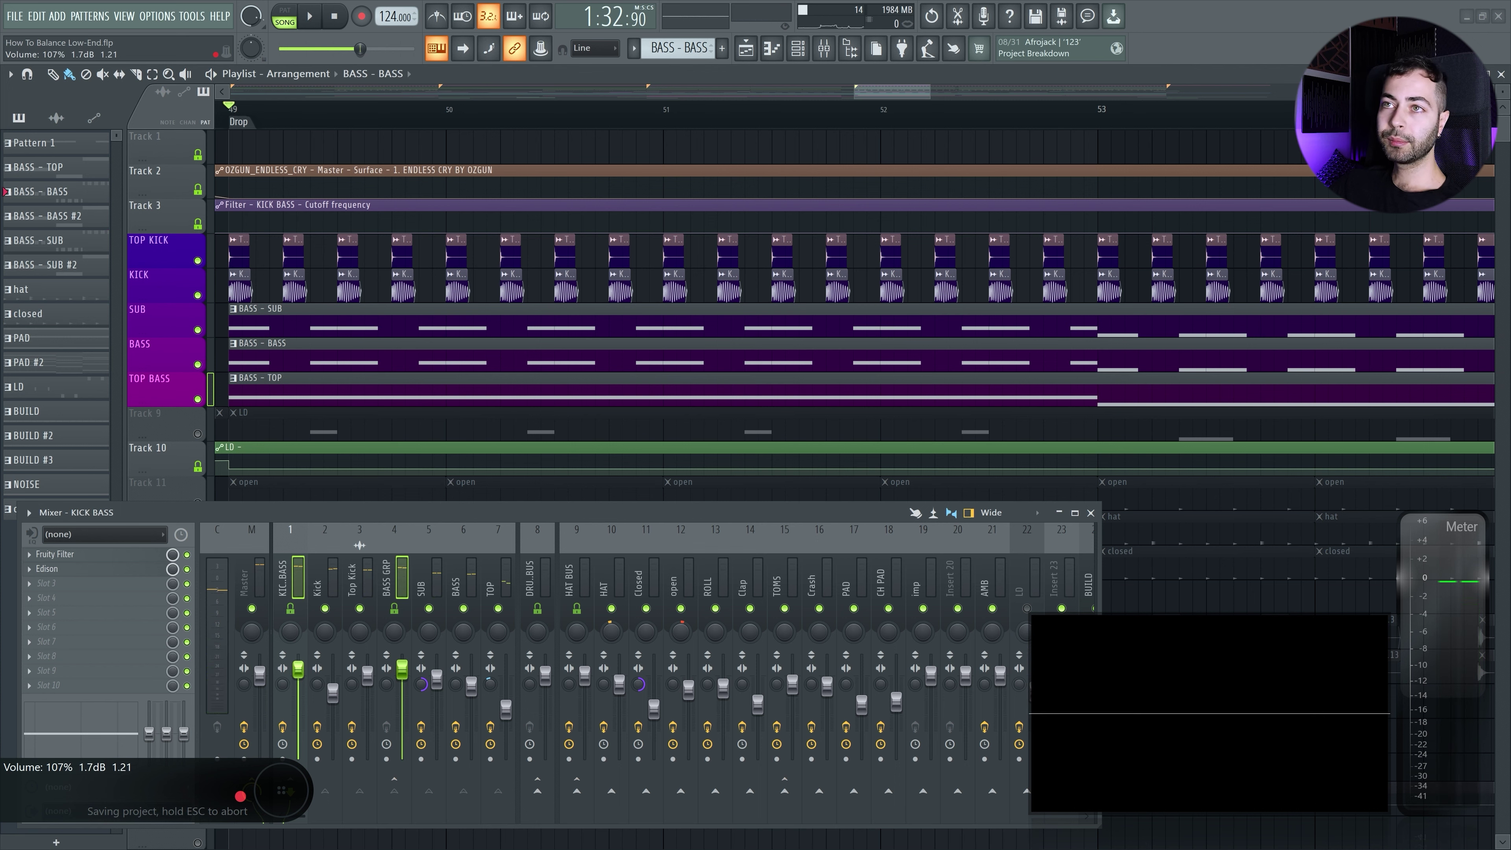
pyautogui.press('space')
pyautogui.scroll(1, 298, 668)
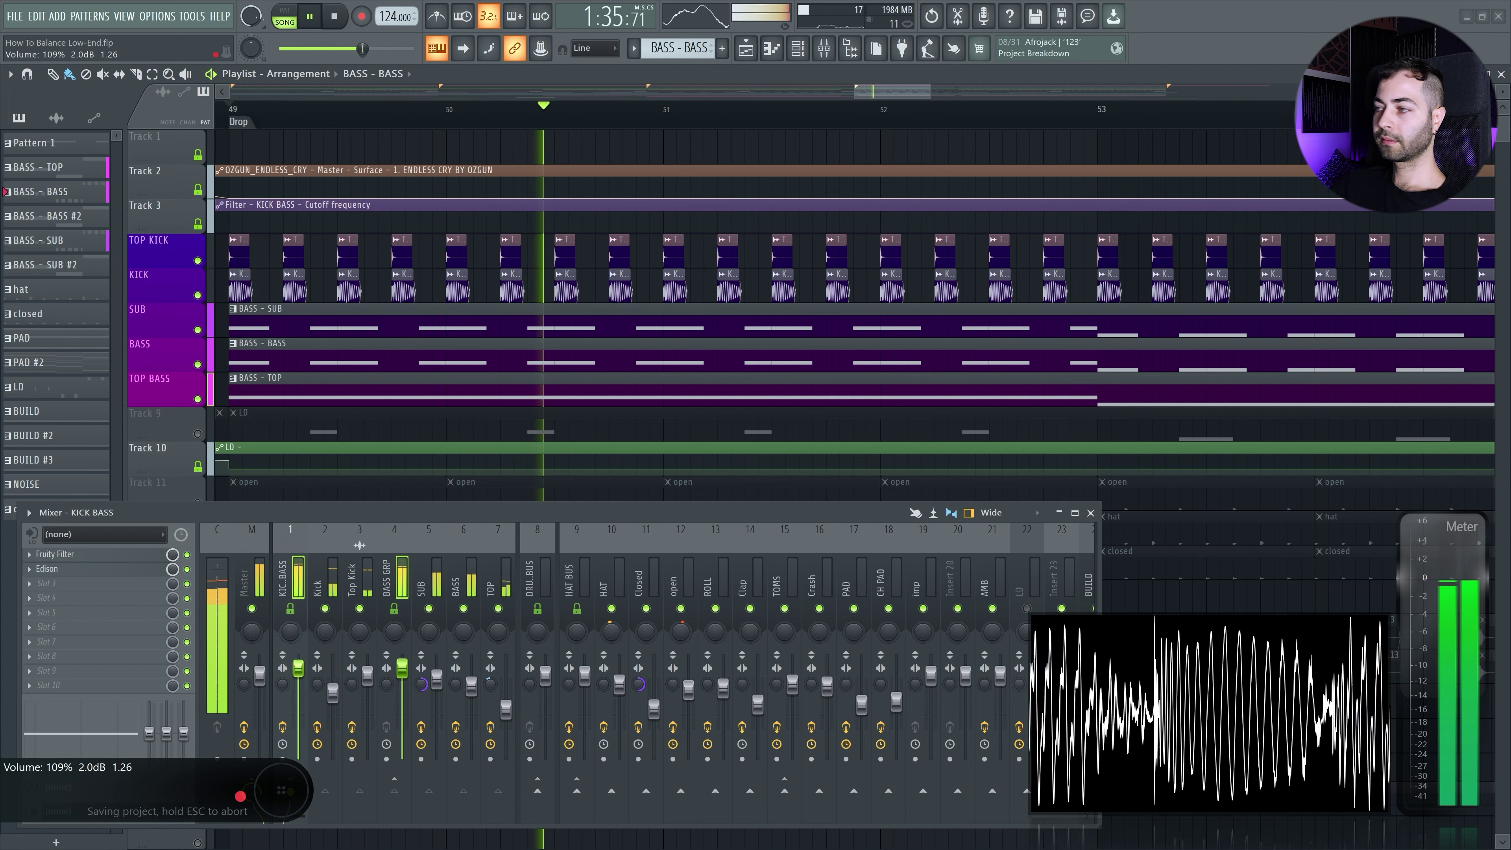
pyautogui.press('space')
# - Unmute the remaining playlist tracks and play the full drop while checking the mixer levels through to the vocal channels
pyautogui.rightClick(198, 295)
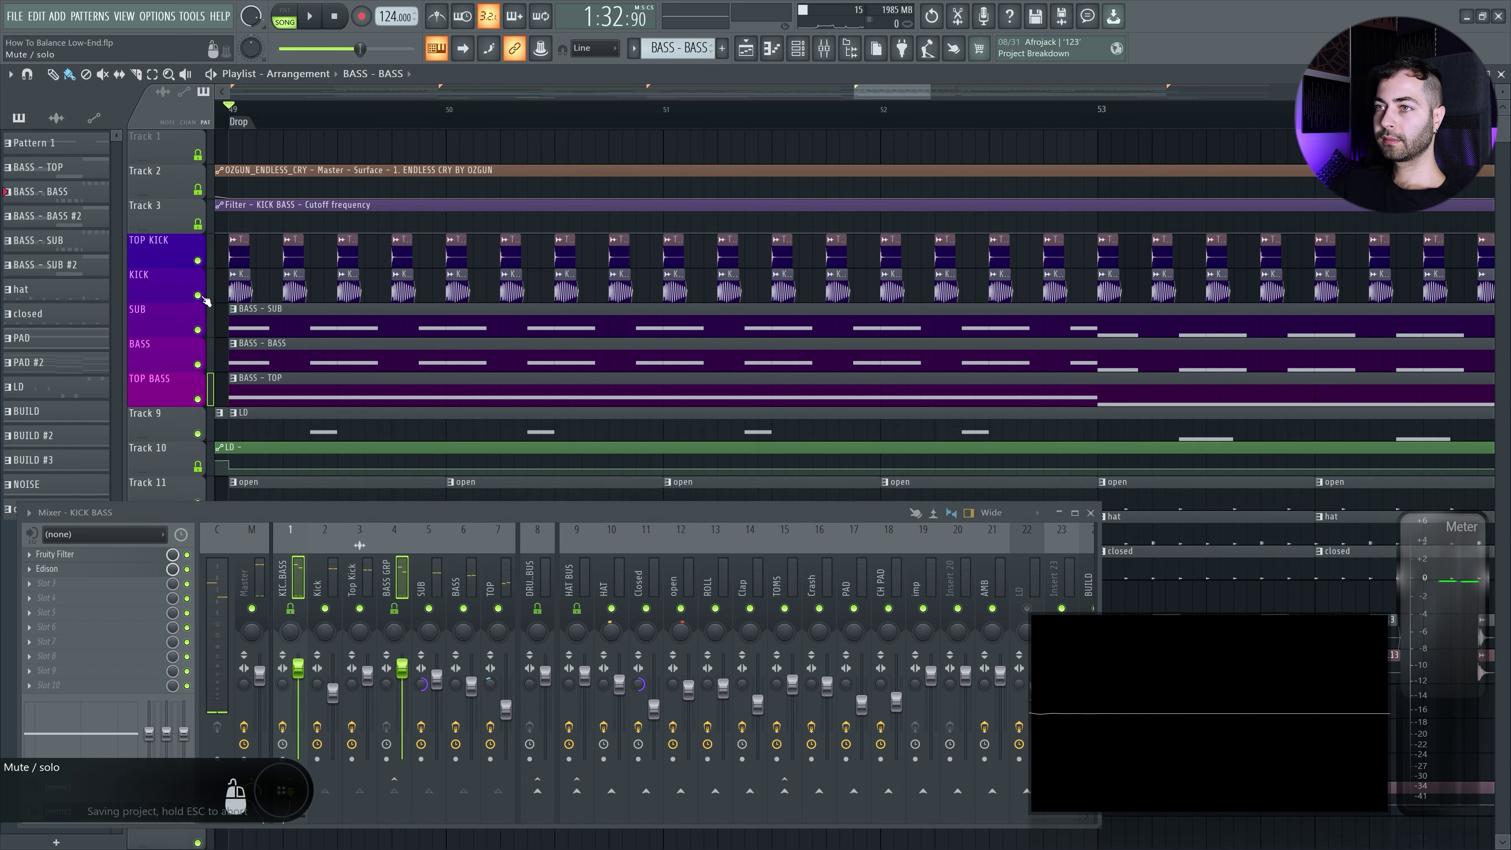
pyautogui.press('space')
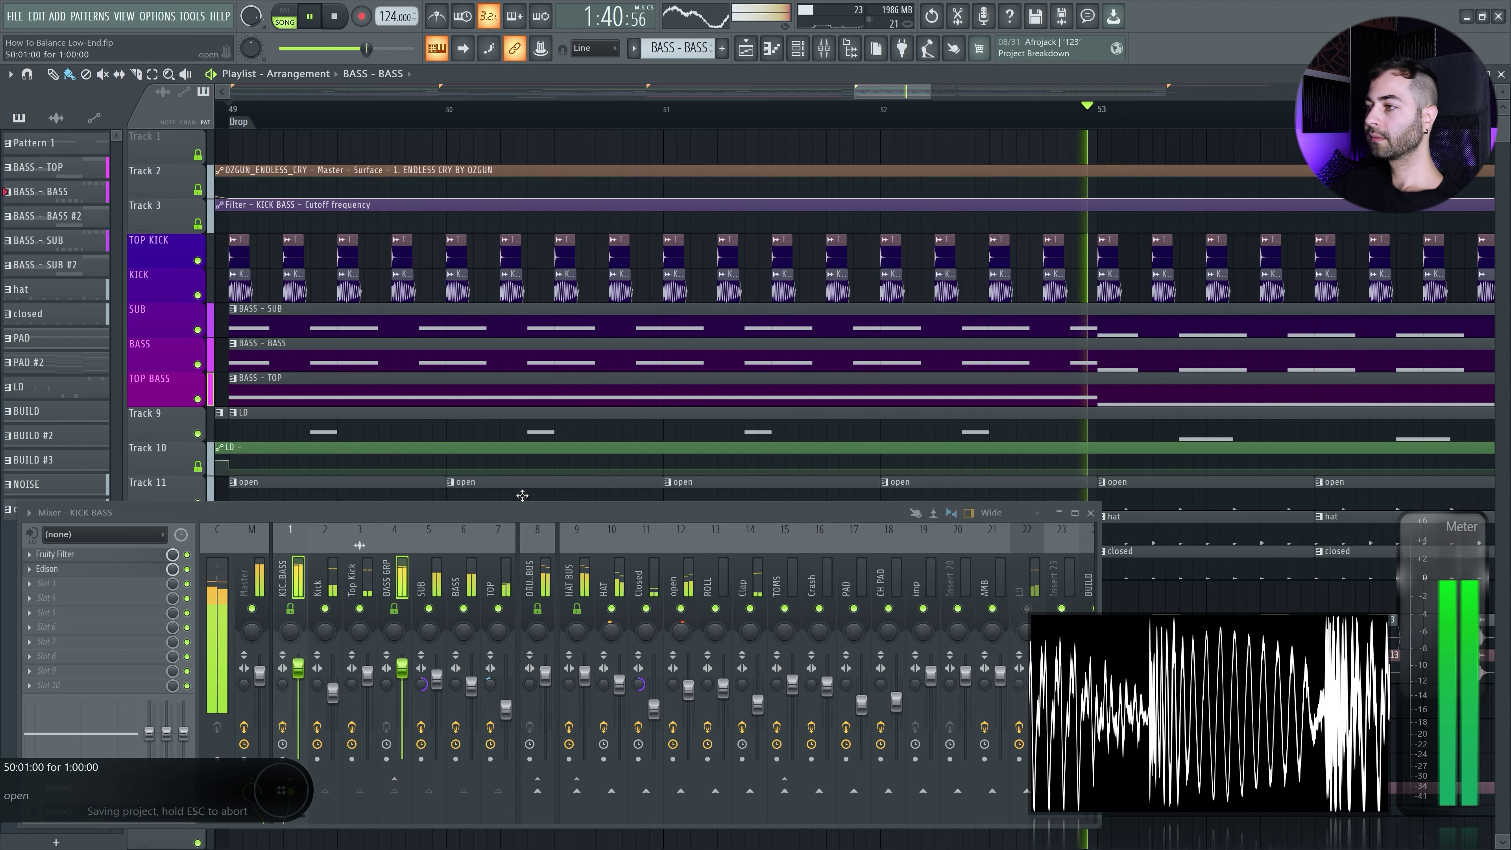
pyautogui.scroll(-3, 714, 608)
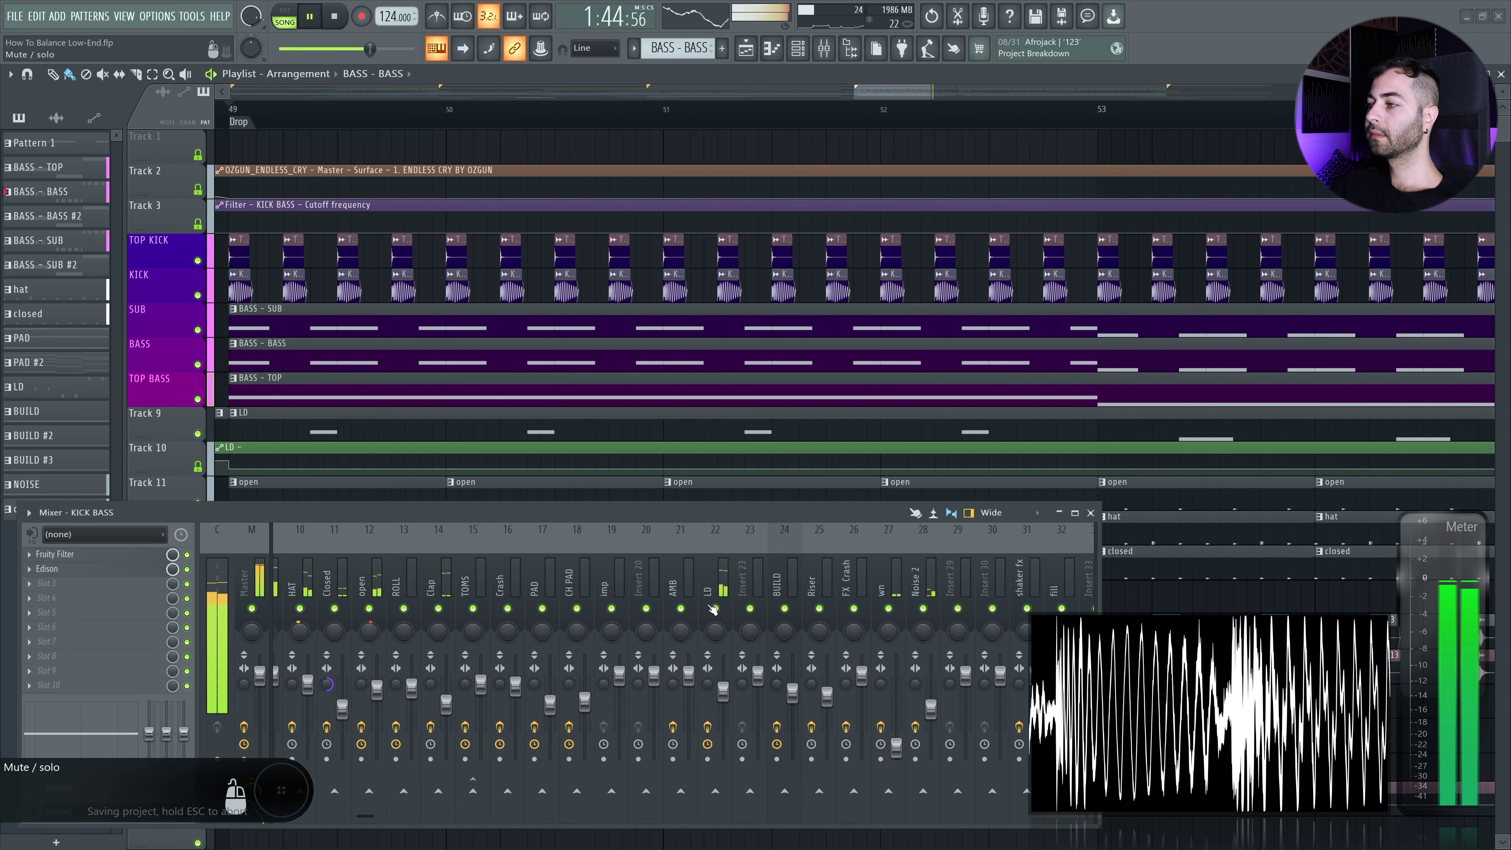
pyautogui.scroll(-7, 708, 588)
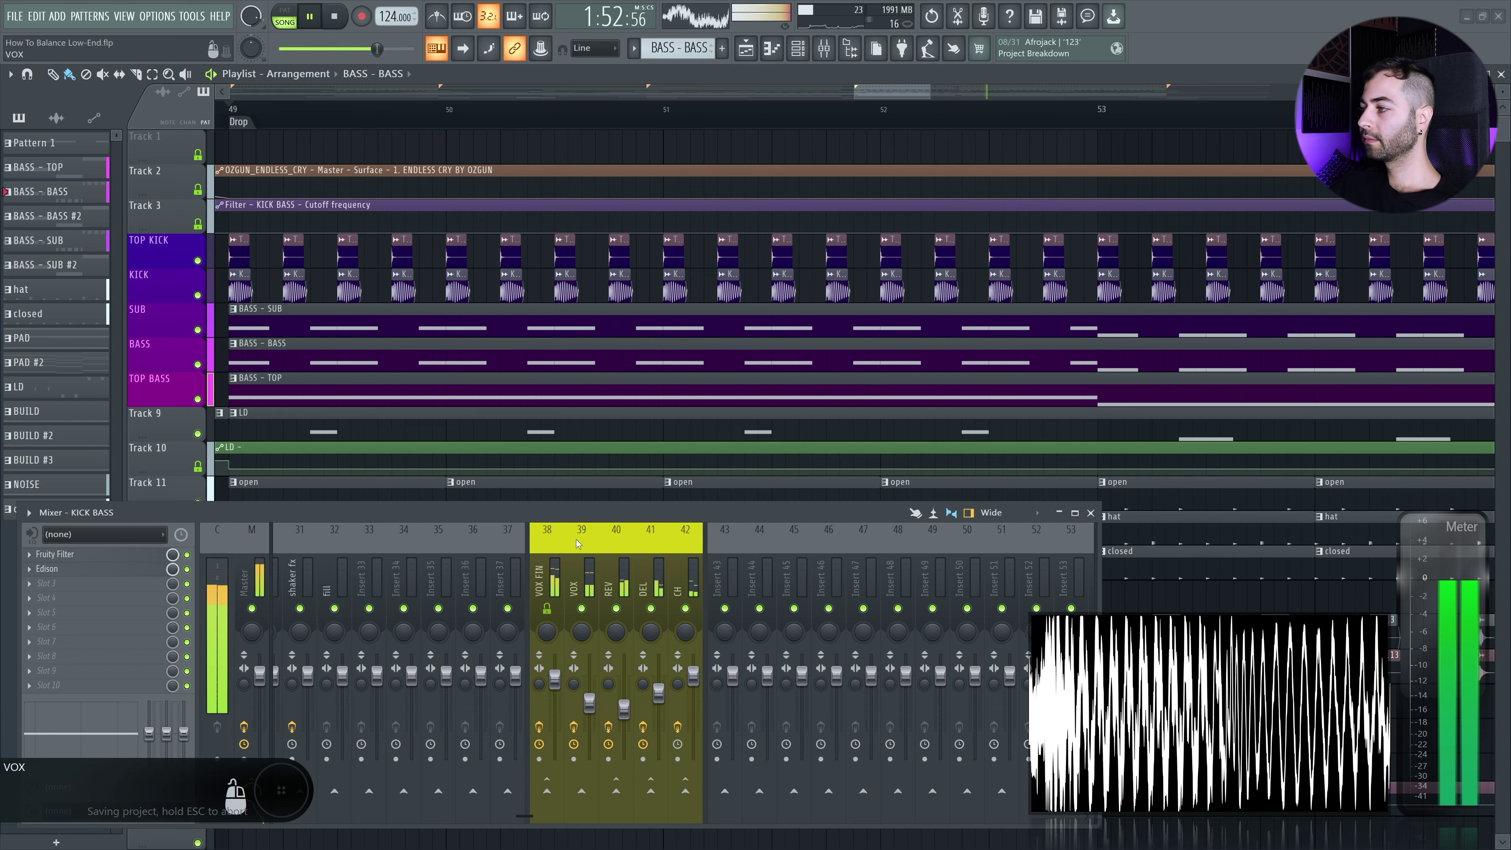
pyautogui.press('space')
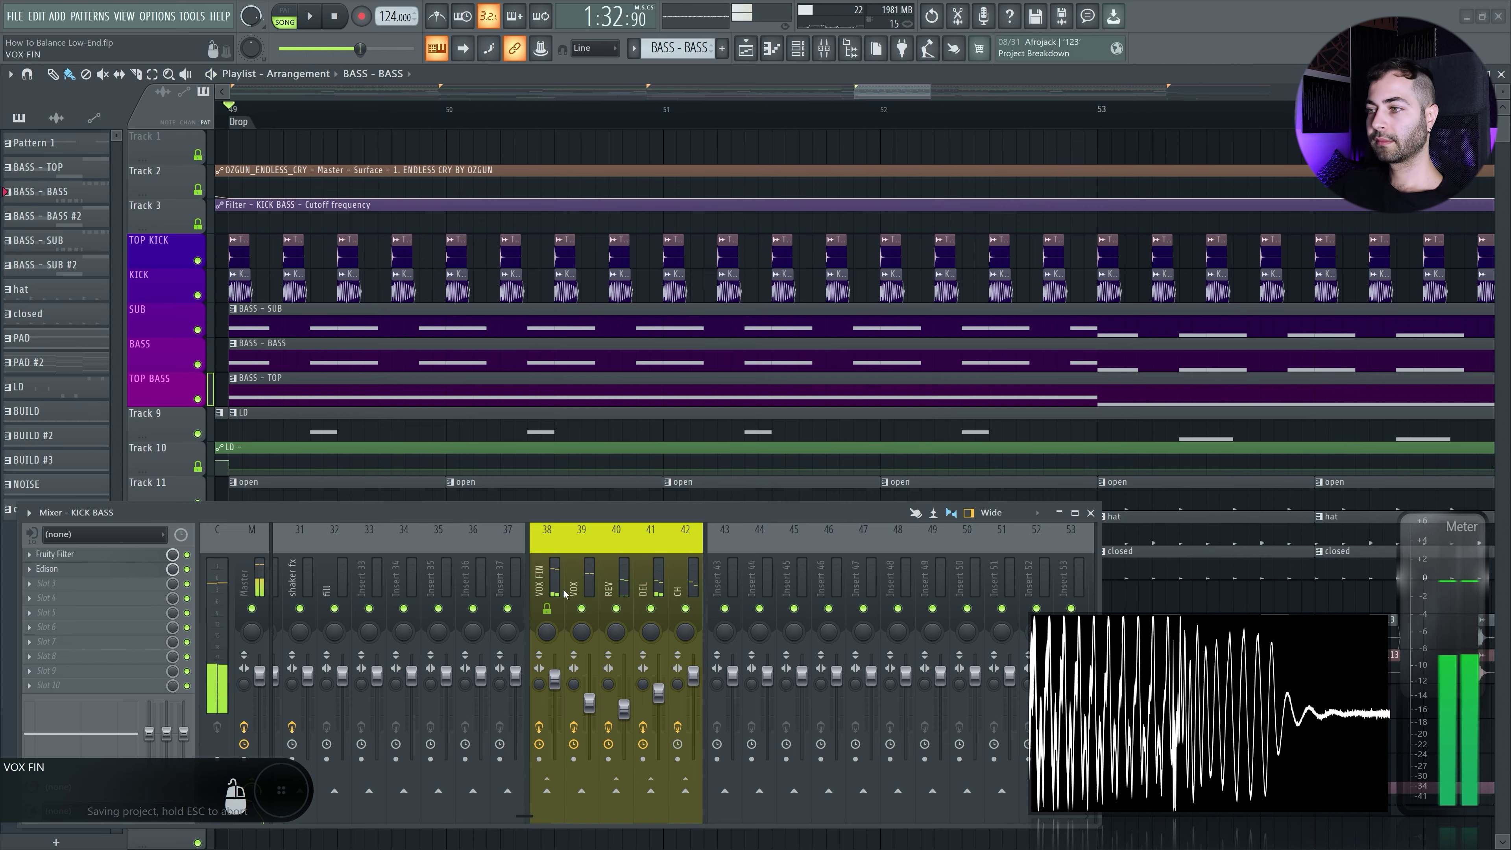